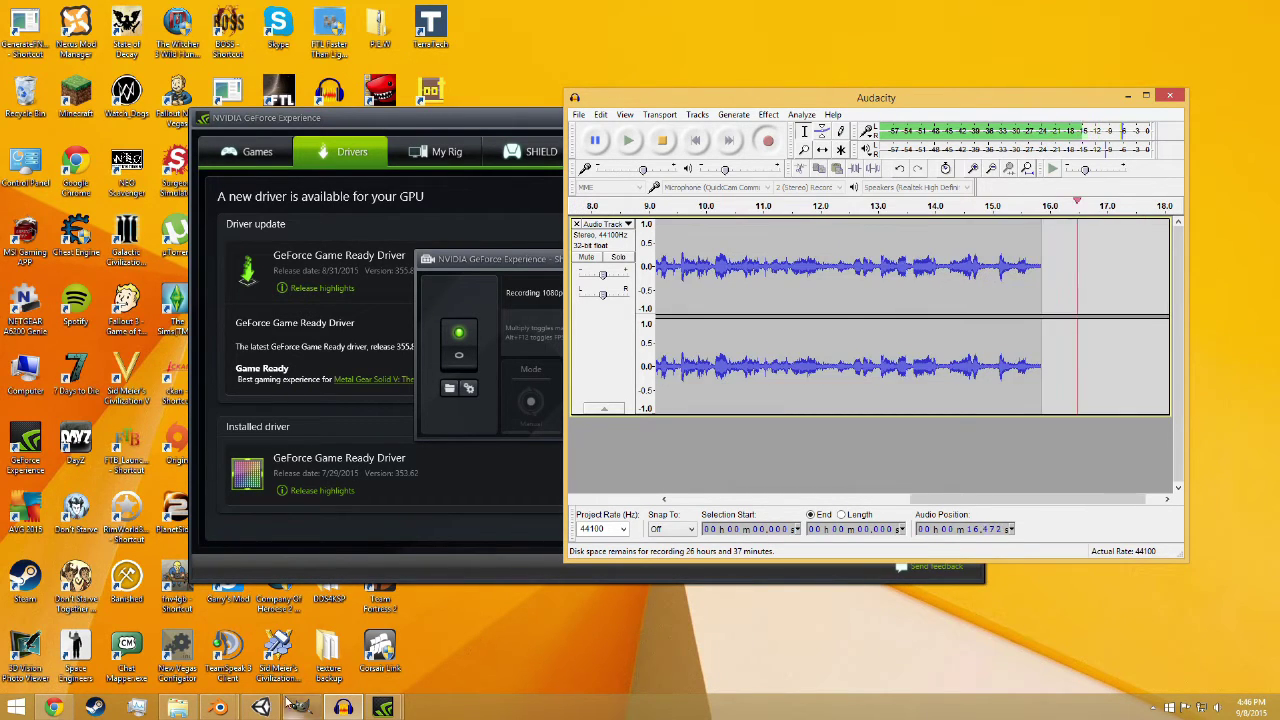
- Switch to the Blender window holding the default scene and delete the default cube
{"action": "mouse_move", "coordinate": [218, 708]}
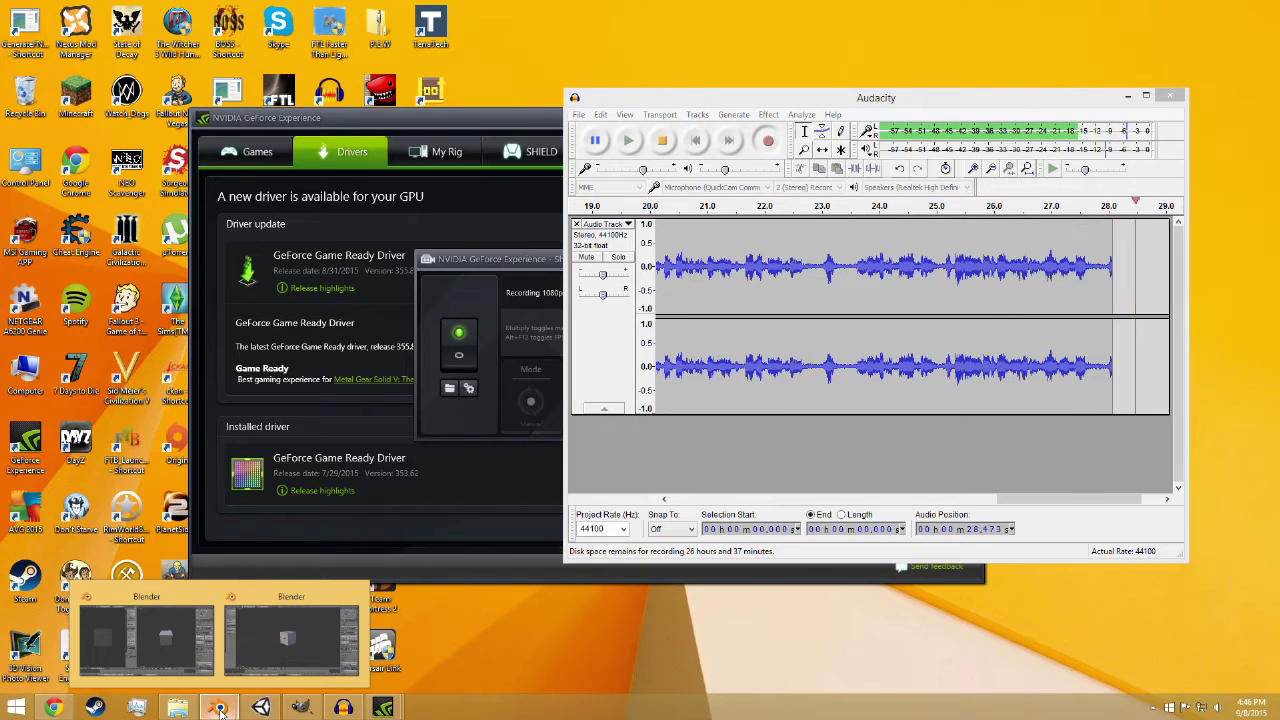
{"action": "left_click", "coordinate": [256, 655]}
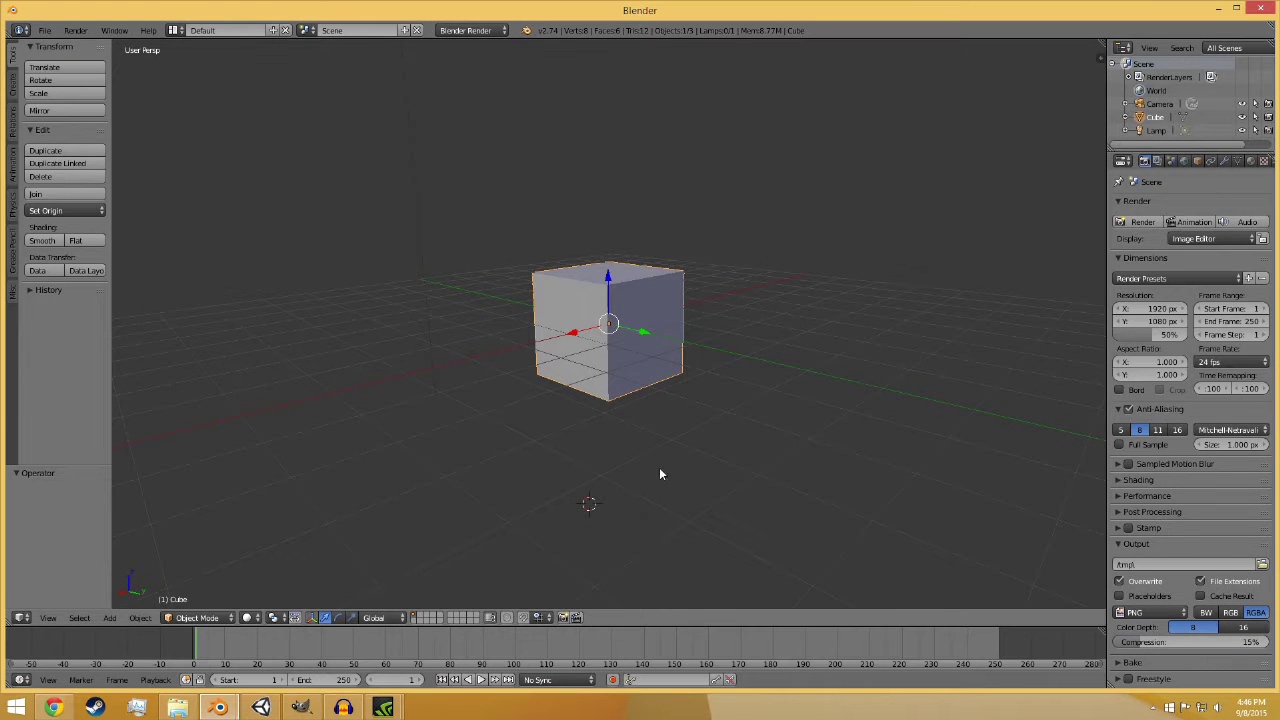
{"action": "middle_click_drag", "start_coordinate": [782, 516], "coordinate": [537, 474]}
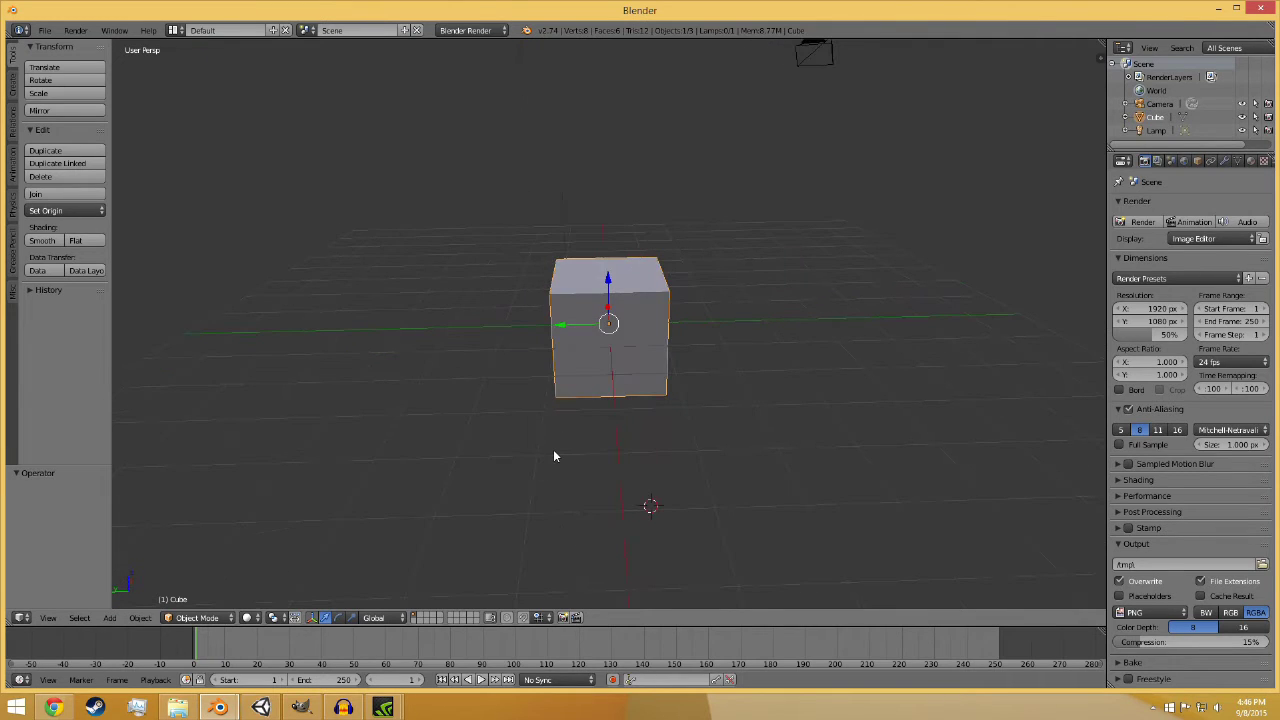
{"action": "key", "text": "x"}
{"action": "left_click", "coordinate": [553, 451]}
{"action": "middle_click_drag", "start_coordinate": [745, 435], "coordinate": [545, 505]}
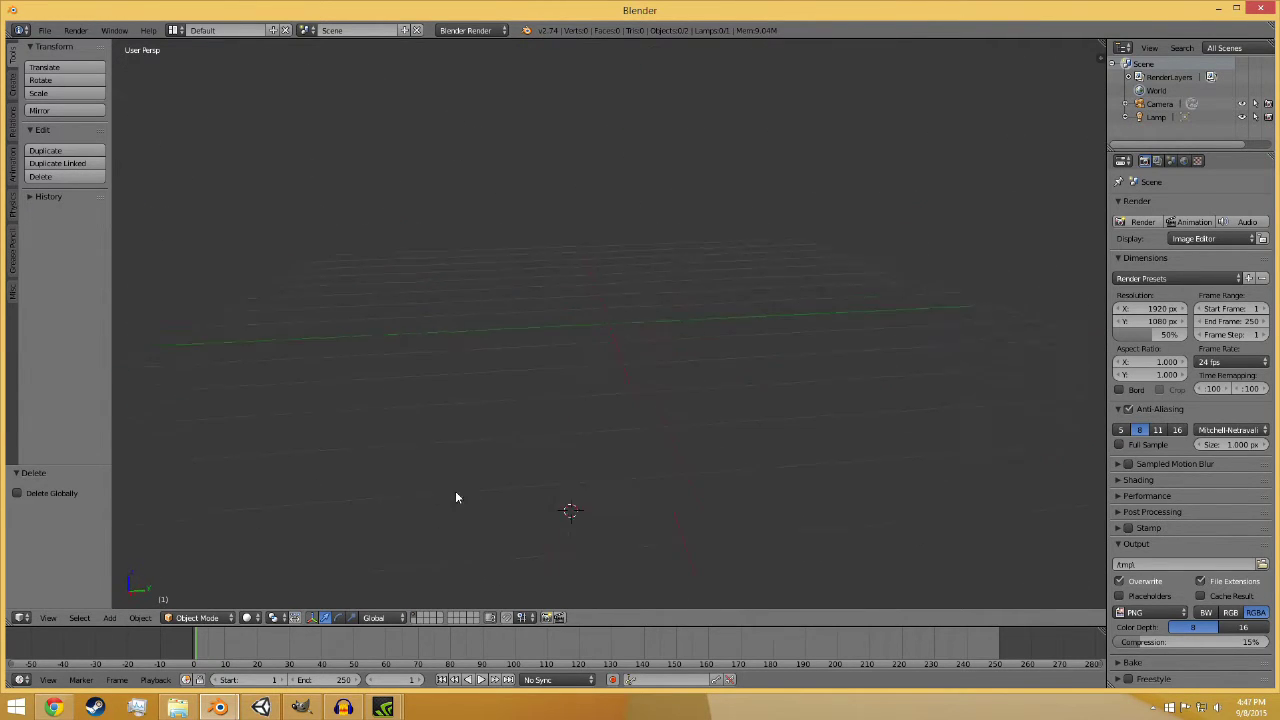
{"action": "middle_click_drag", "start_coordinate": [455, 497], "coordinate": [439, 498]}
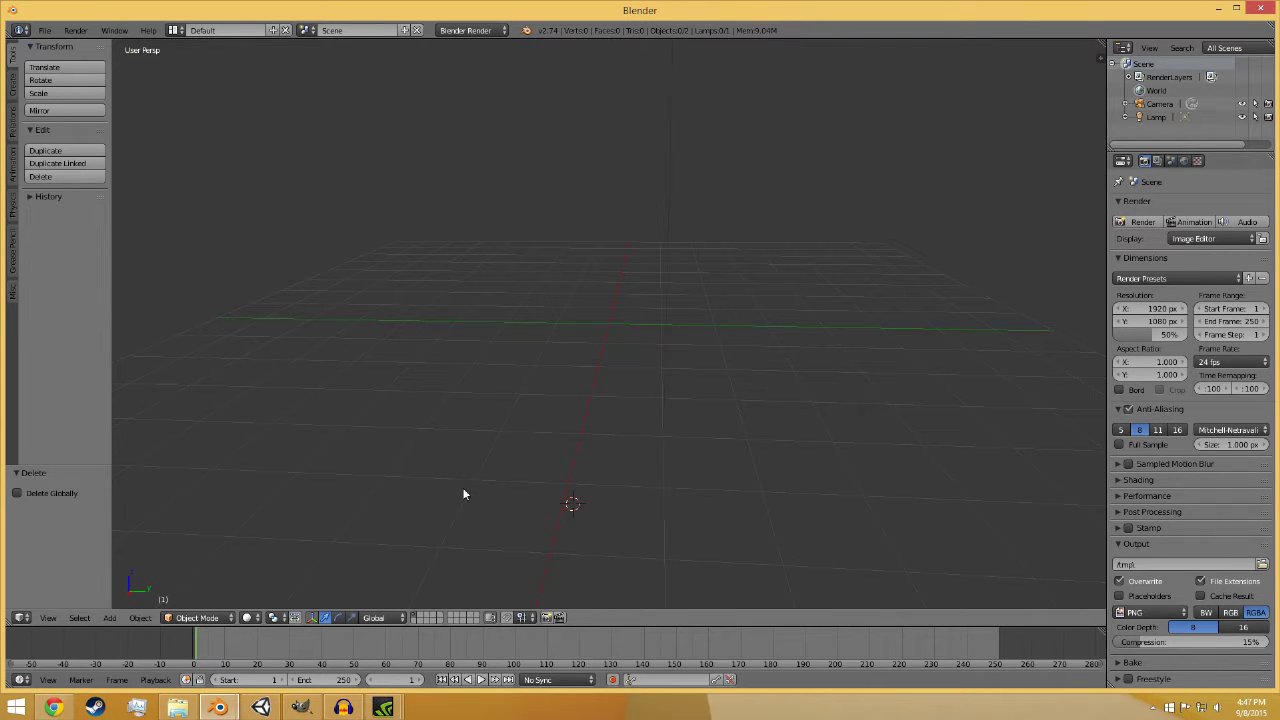
- Show the viewport's Background Images settings and maximize the Blender window
{"action": "key", "text": "n"}
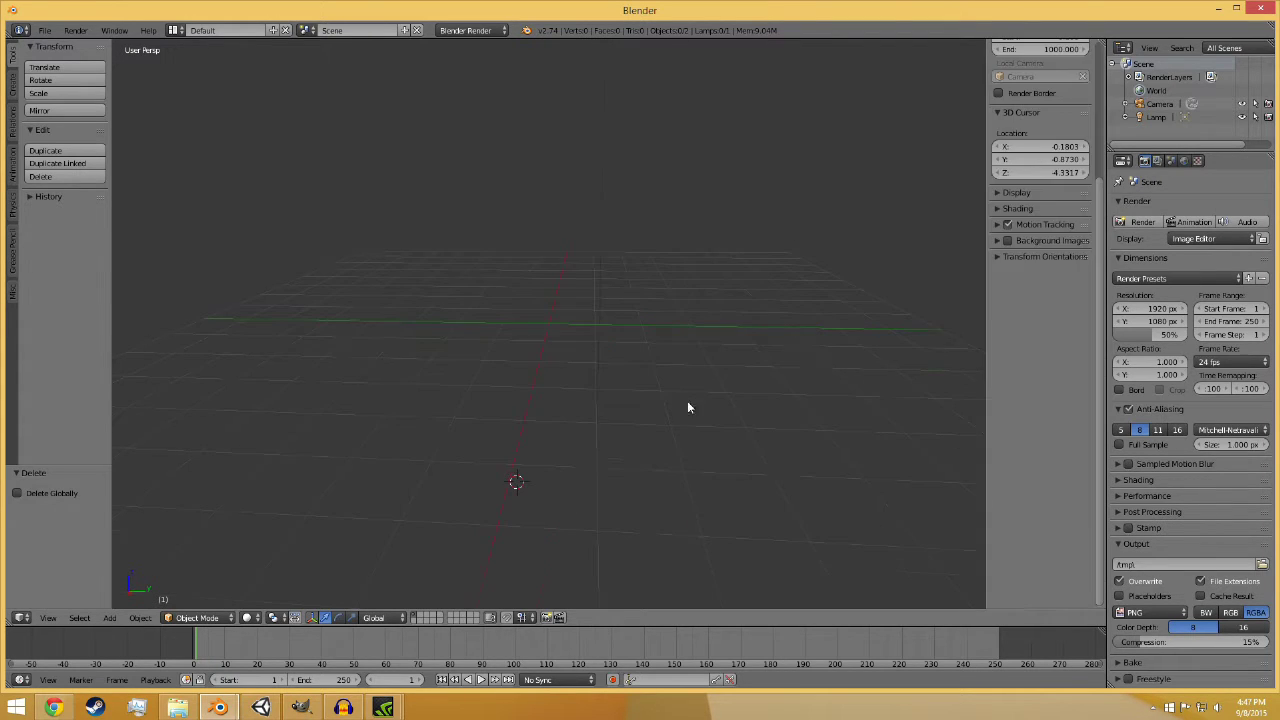
{"action": "scroll", "coordinate": [1013, 454], "scroll_direction": "up", "scroll_amount": 5}
{"action": "left_click", "coordinate": [1013, 420]}
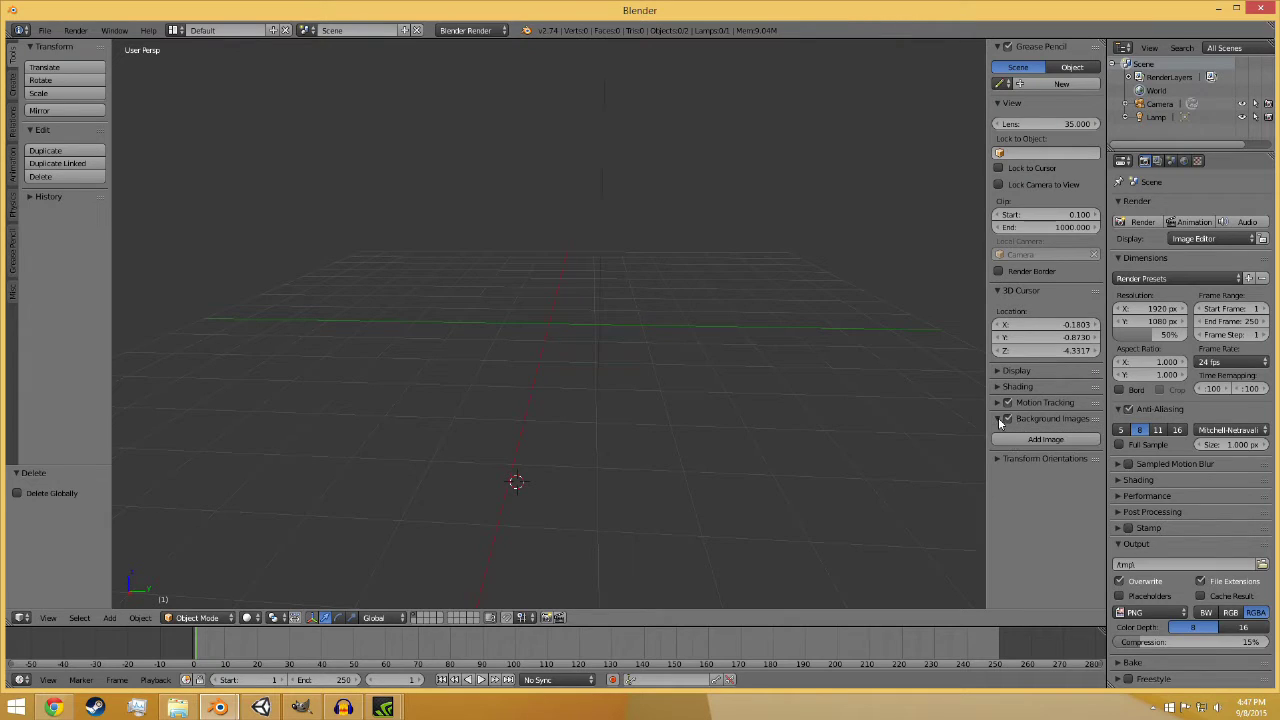
{"action": "left_click", "coordinate": [1007, 418]}
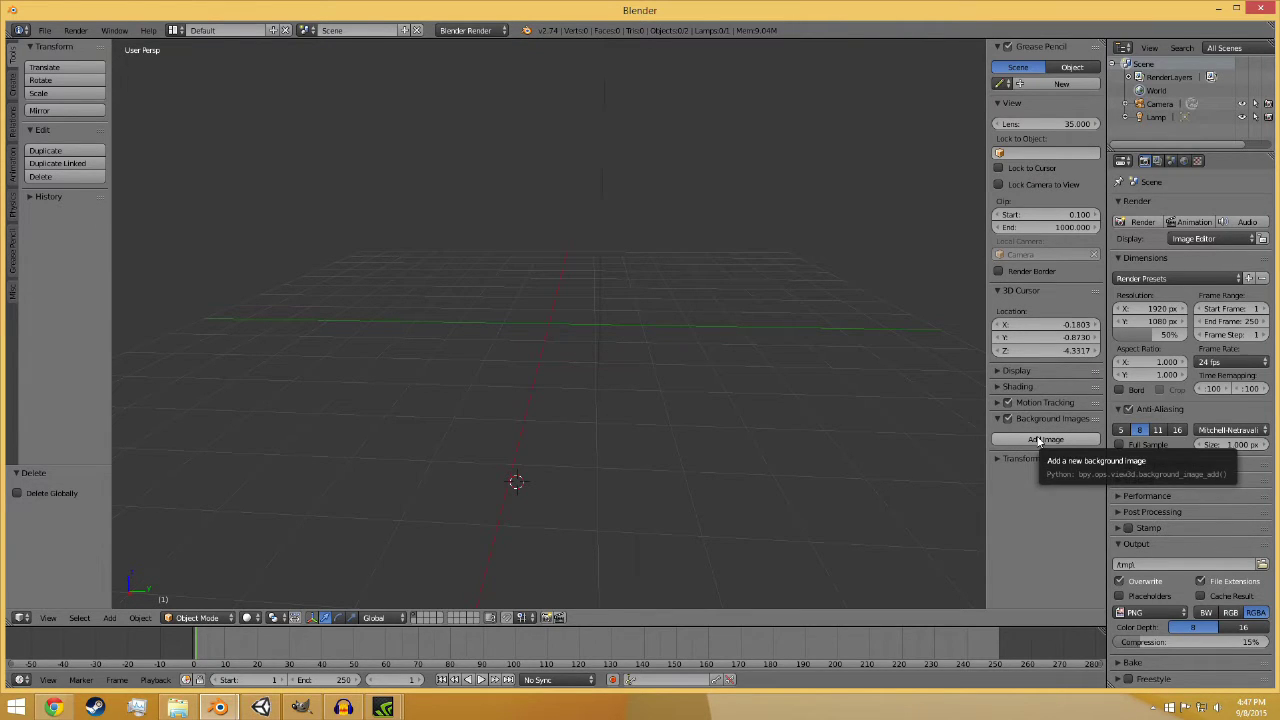
{"action": "left_click", "coordinate": [1235, 9]}
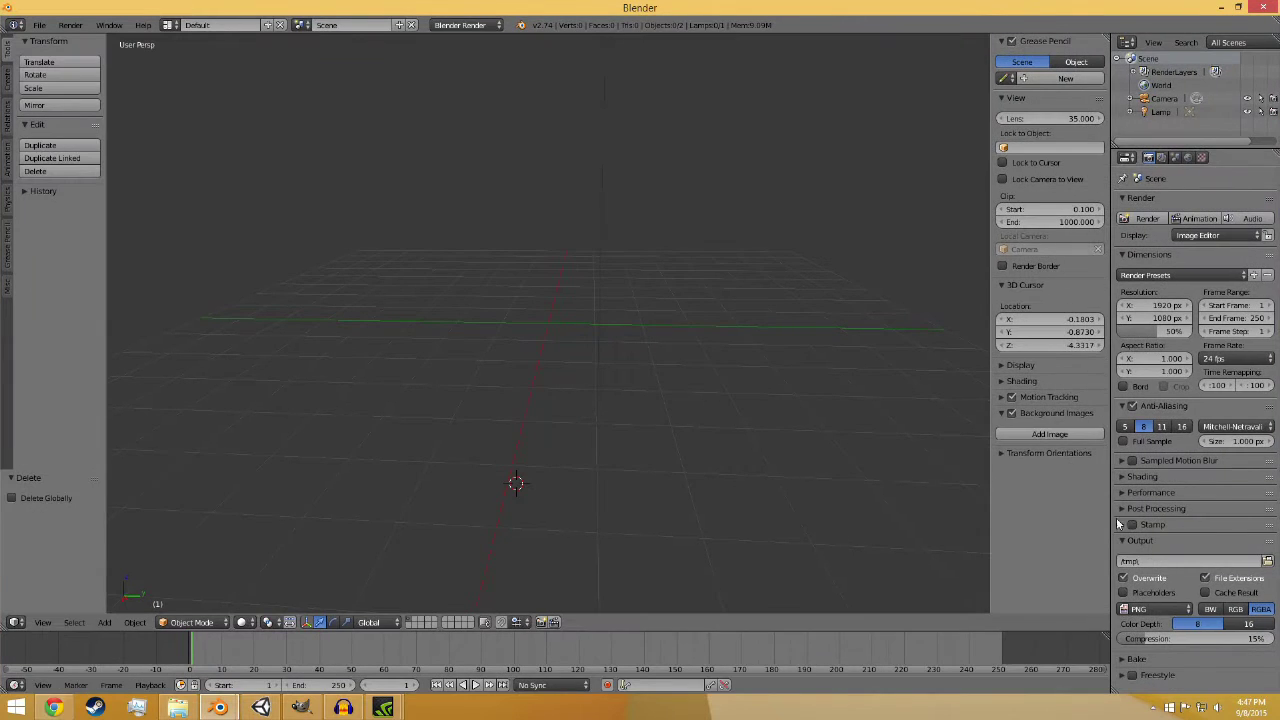
- Add twbomba3.png from the Downloads folder as a background image for all views
{"action": "left_click", "coordinate": [1049, 434]}
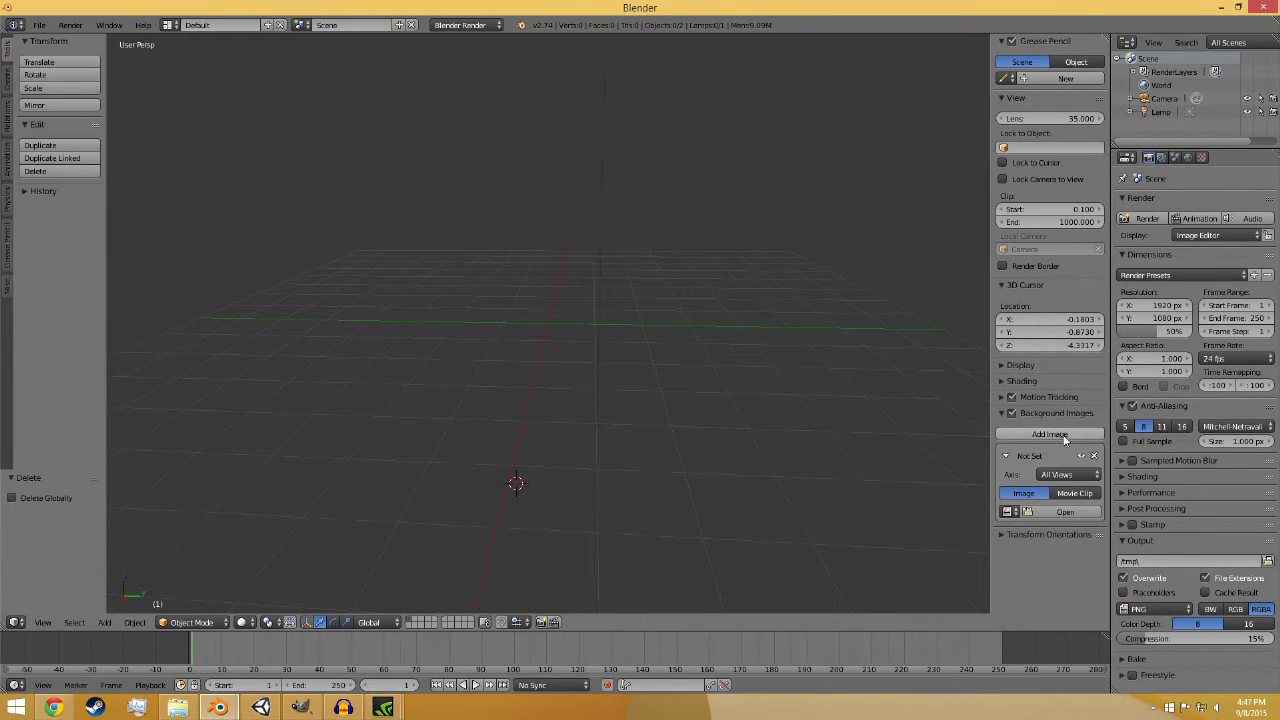
{"action": "left_click", "coordinate": [1078, 512]}
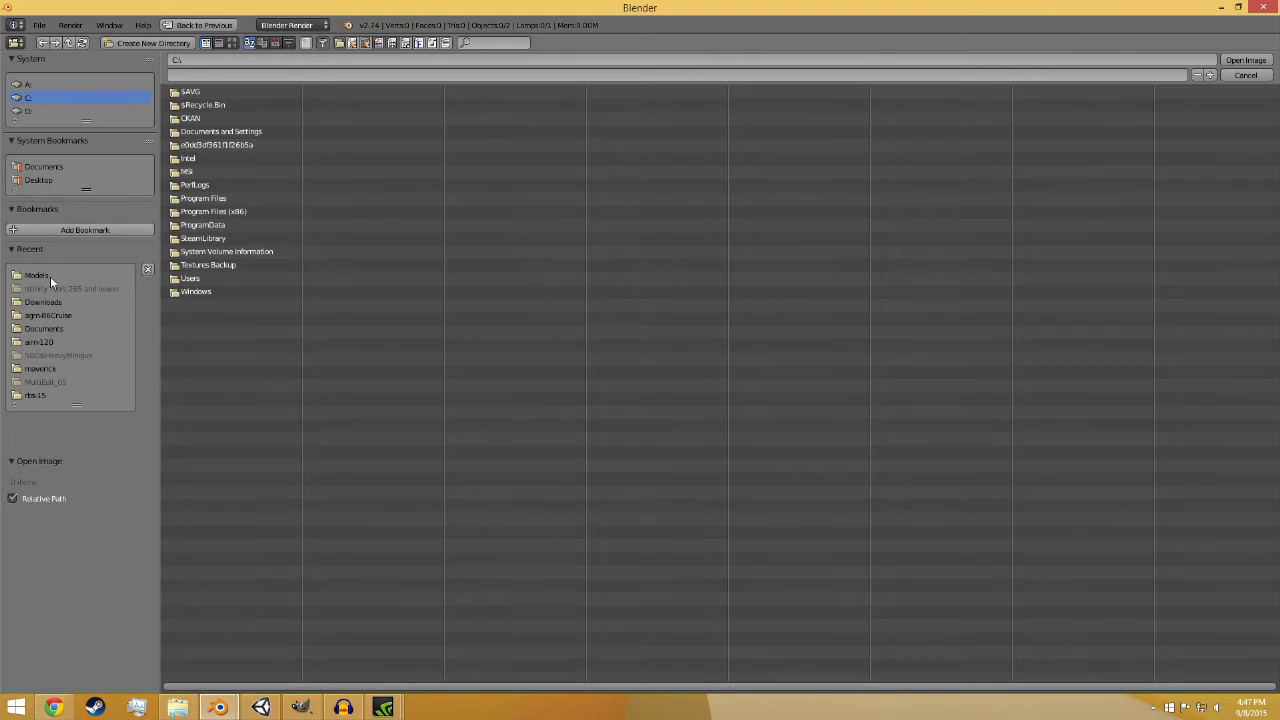
{"action": "left_click", "coordinate": [44, 302]}
{"action": "left_click", "coordinate": [205, 106]}
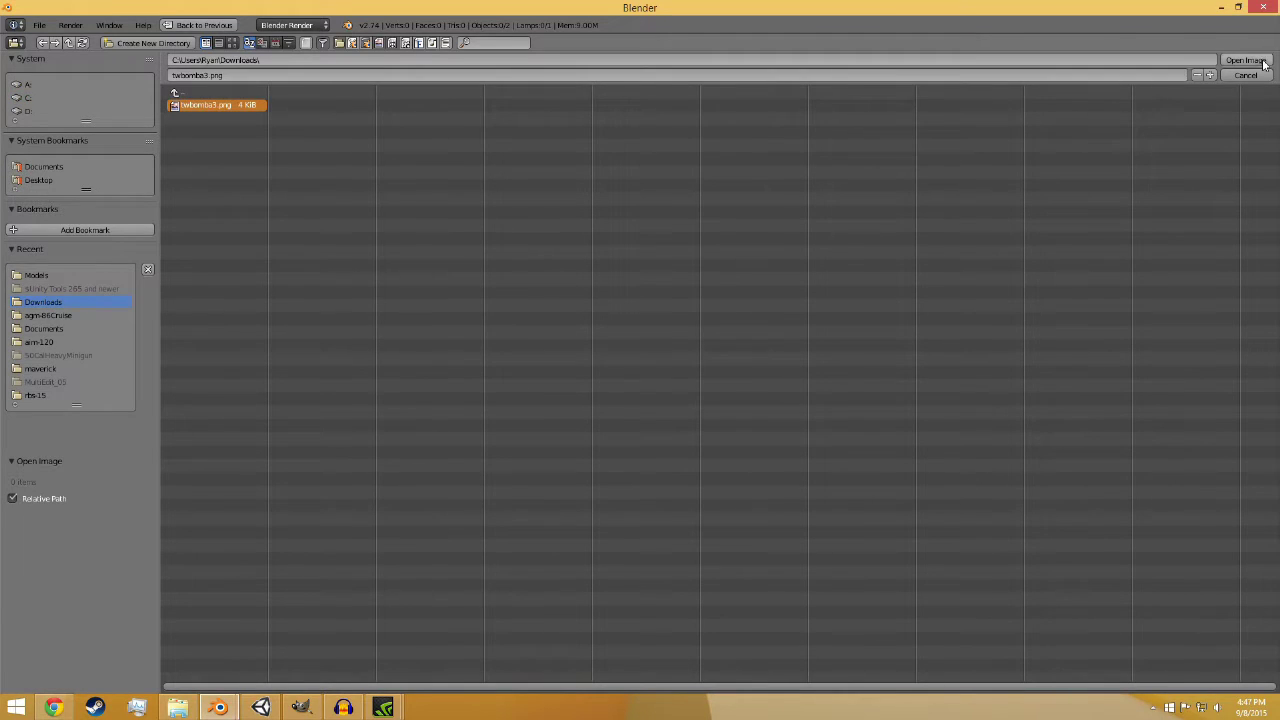
{"action": "left_click", "coordinate": [1246, 60]}
- Set the viewport to front orthographic view so the missile reference image is displayed
{"action": "key", "text": "KP_1"}
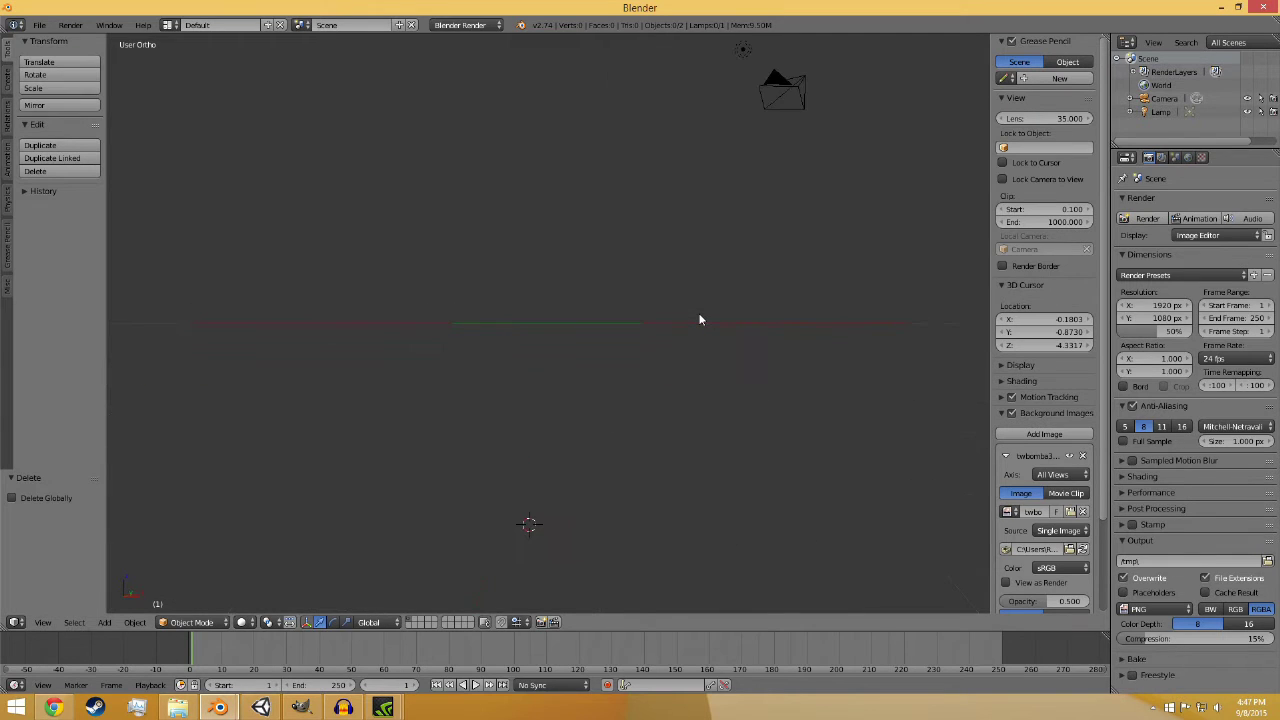
{"action": "key", "text": "KP_5"}
{"action": "key", "text": "KP_5"}
{"action": "key", "text": "KP_1"}
{"action": "scroll", "coordinate": [558, 486], "scroll_direction": "up", "scroll_amount": 1}
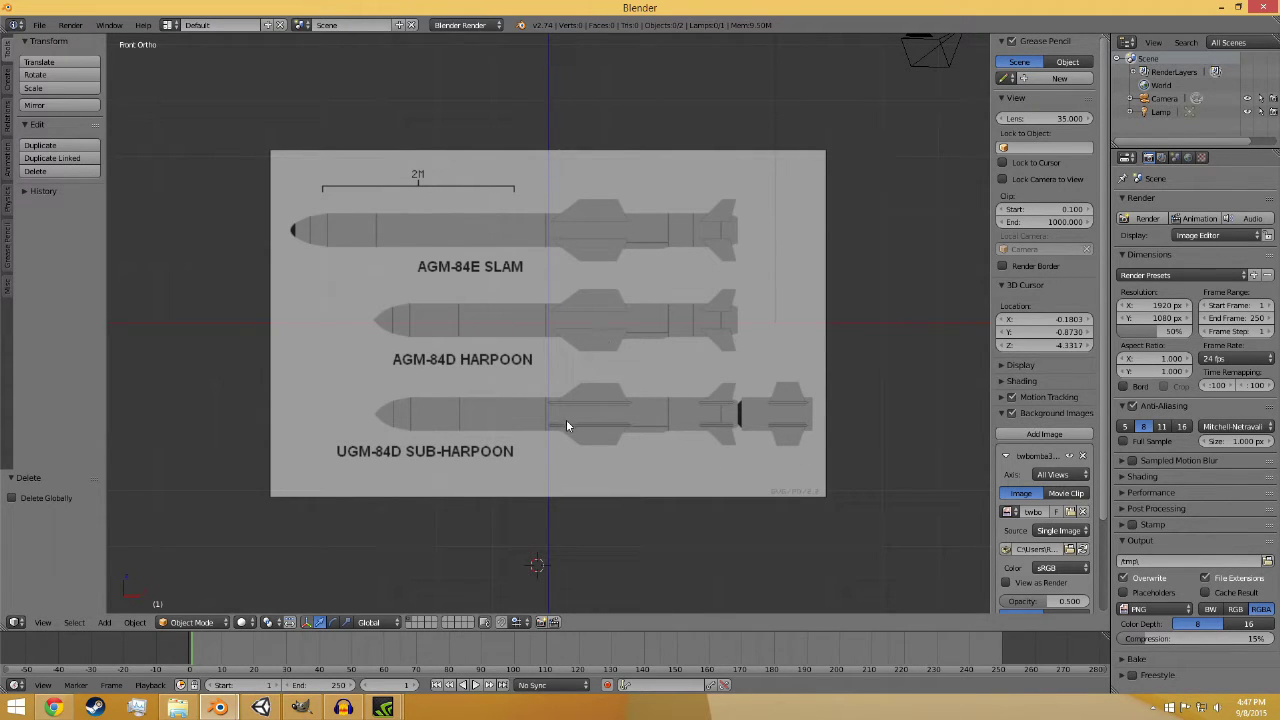
{"action": "middle_click_drag", "start_coordinate": [566, 419], "coordinate": [569, 454]}
{"action": "key", "text": "KP_1"}
{"action": "key", "text": "KP_5"}
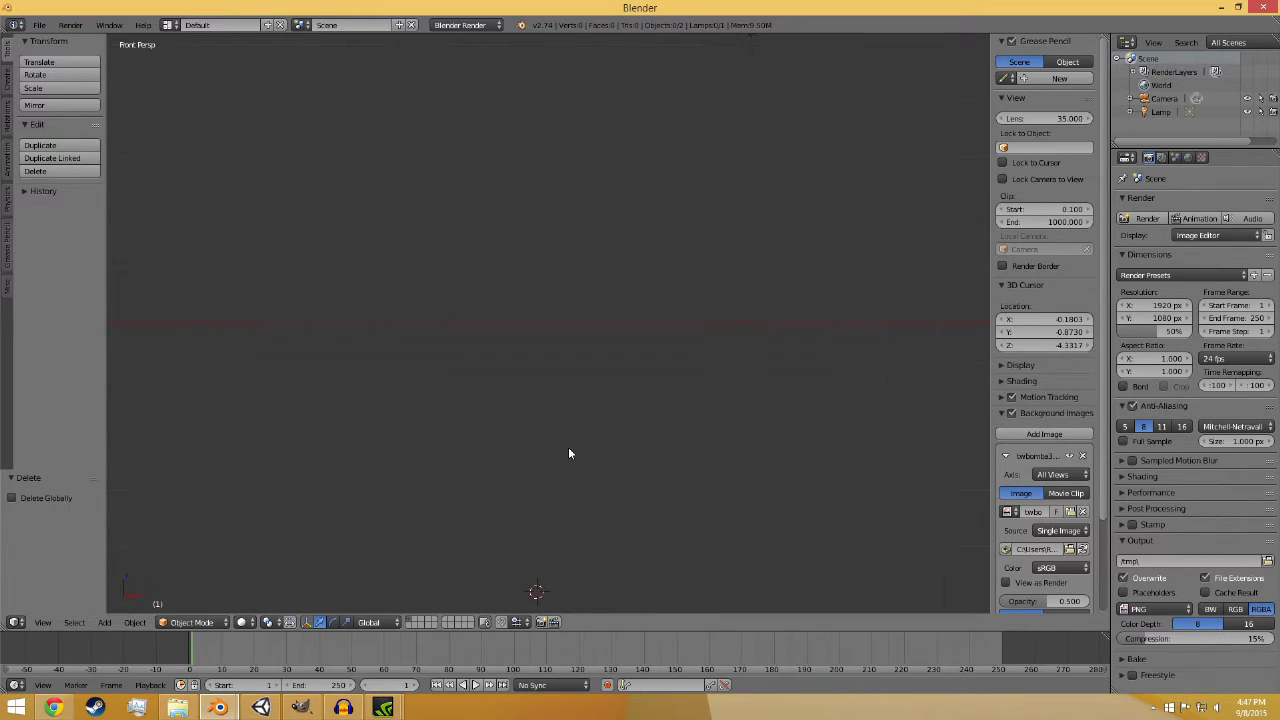
{"action": "key", "text": "KP_5"}
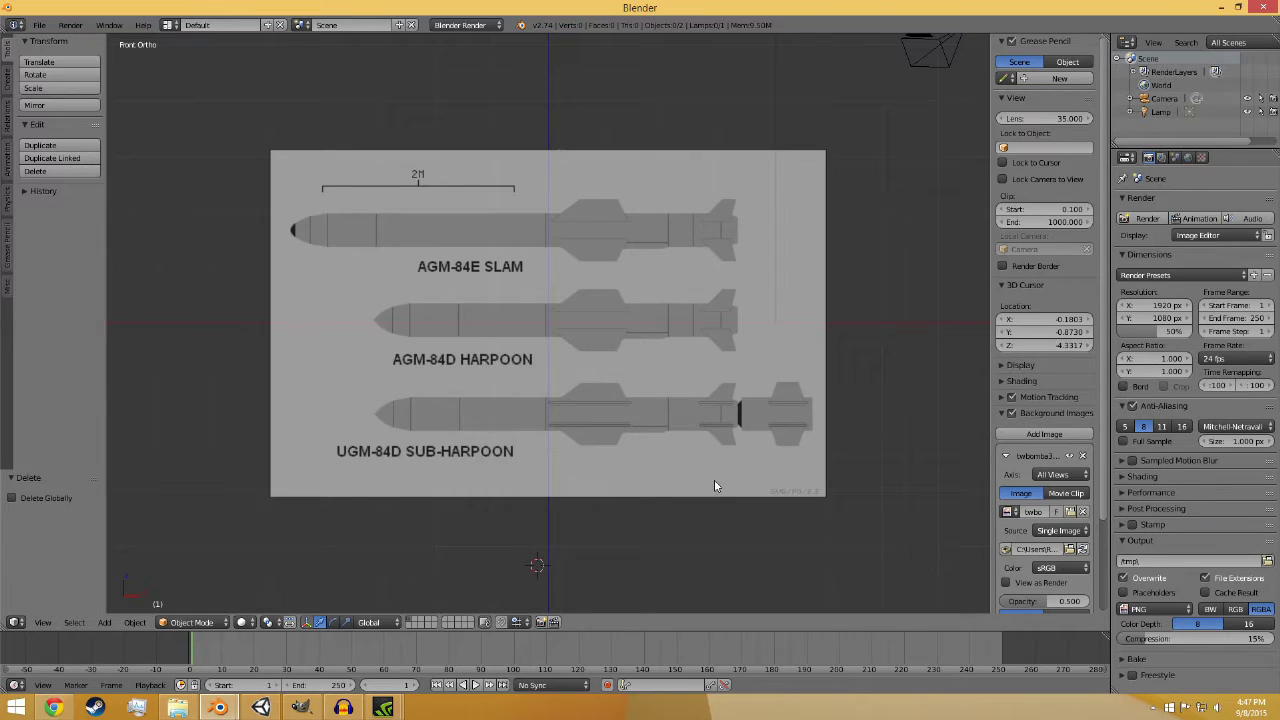
{"action": "middle_click_drag", "start_coordinate": [714, 486], "coordinate": [689, 449], "text": "shift"}
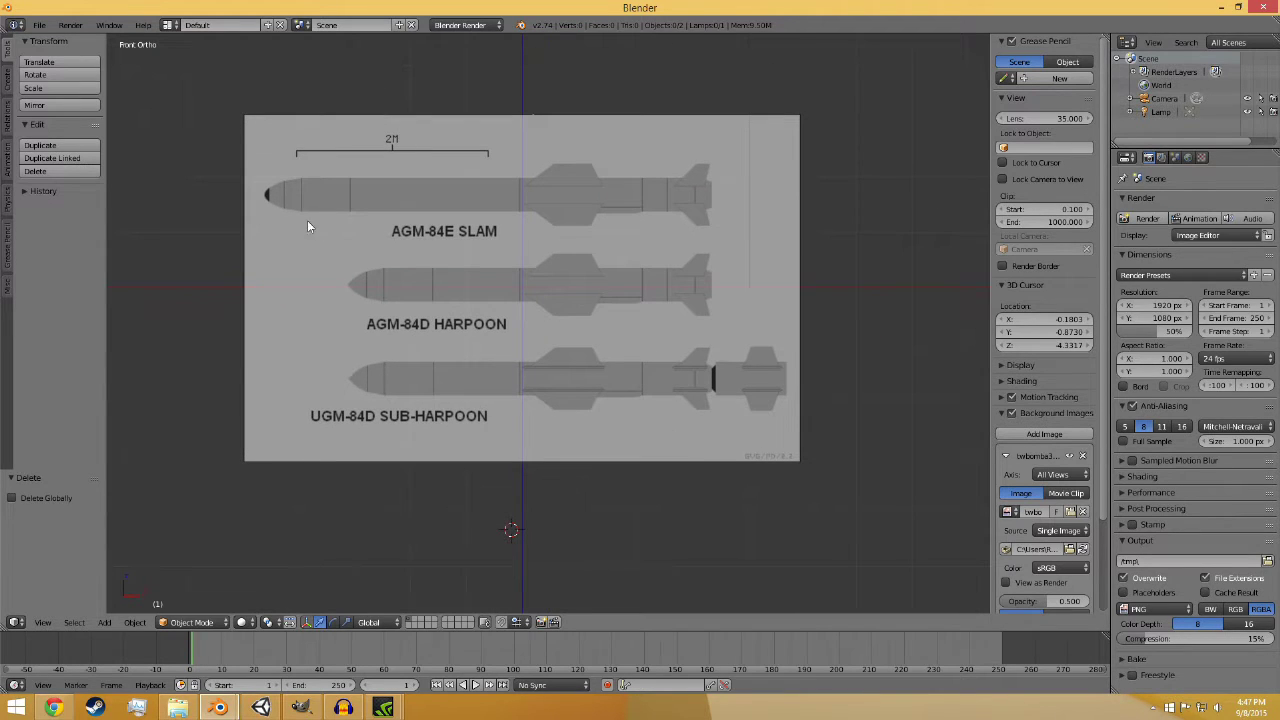
- Save the file as RGM-84HarpoonRE.blend in the Models folder
{"action": "key", "text": "ctrl+s"}
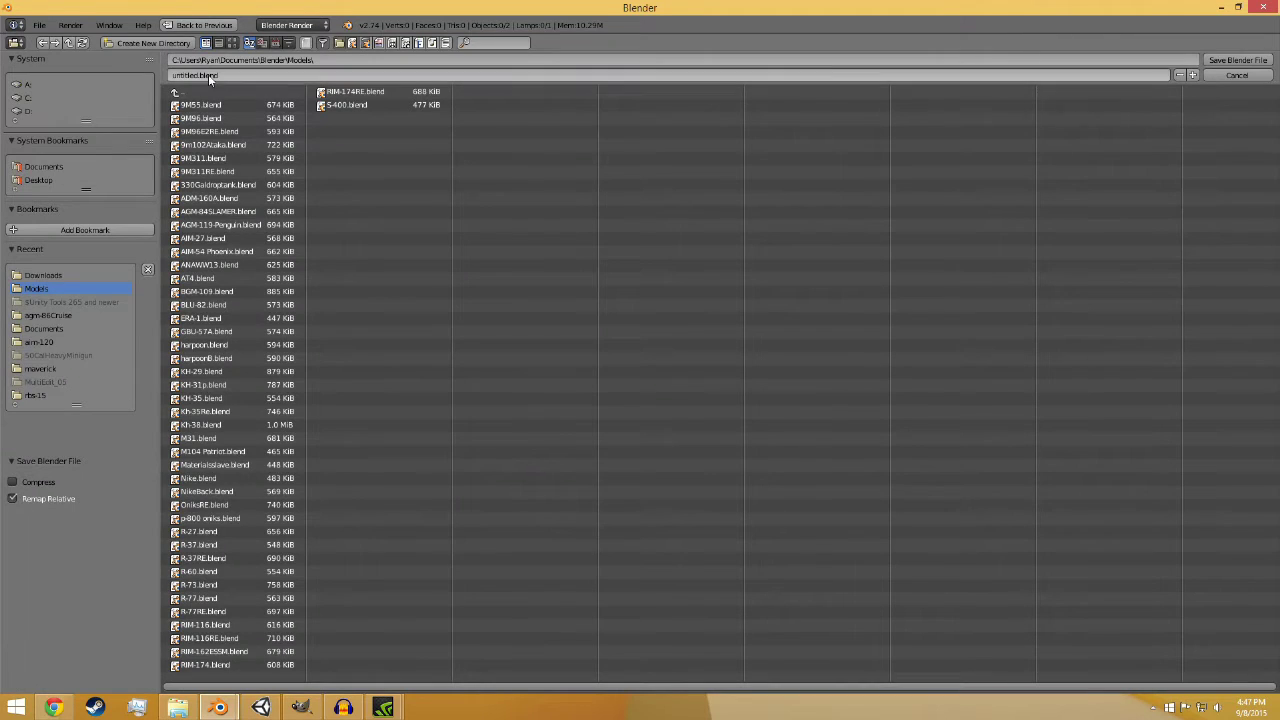
{"action": "left_click", "coordinate": [200, 75]}
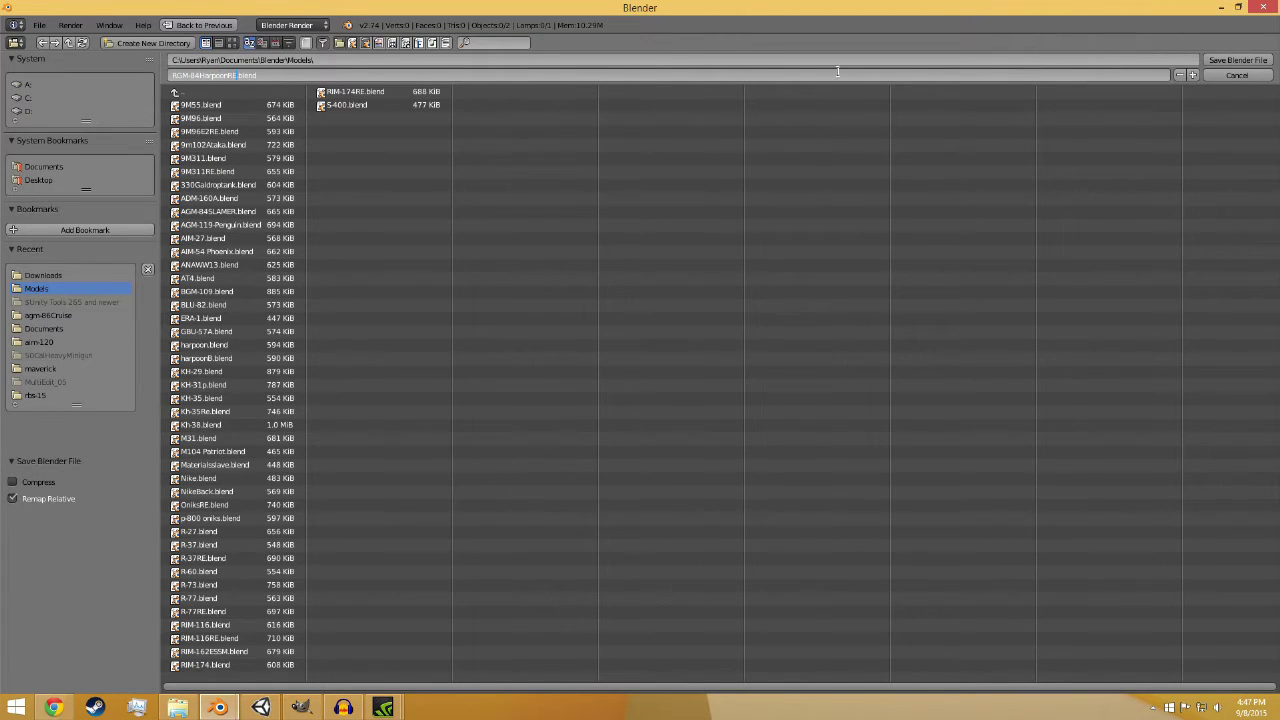
{"action": "left_click", "coordinate": [1240, 60]}
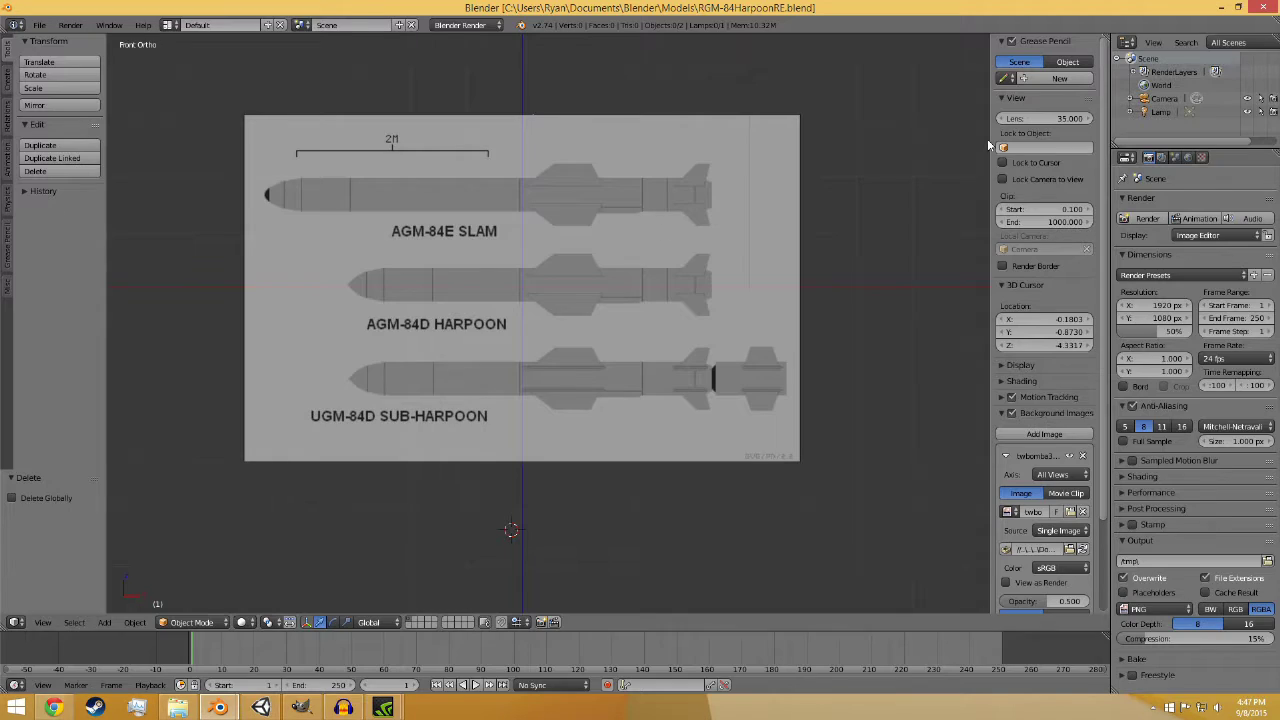
- Add a cylinder mesh and set its Y rotation to -90°
{"action": "left_click", "coordinate": [7, 85]}
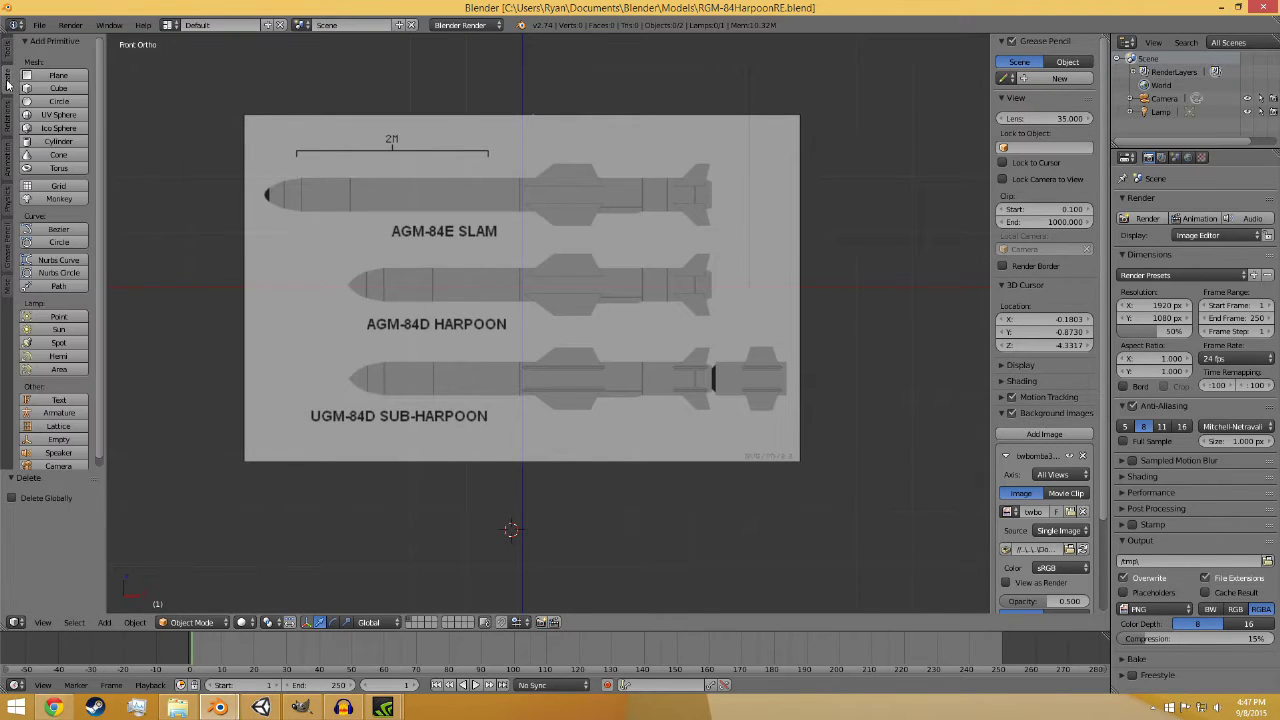
{"action": "left_click", "coordinate": [58, 141]}
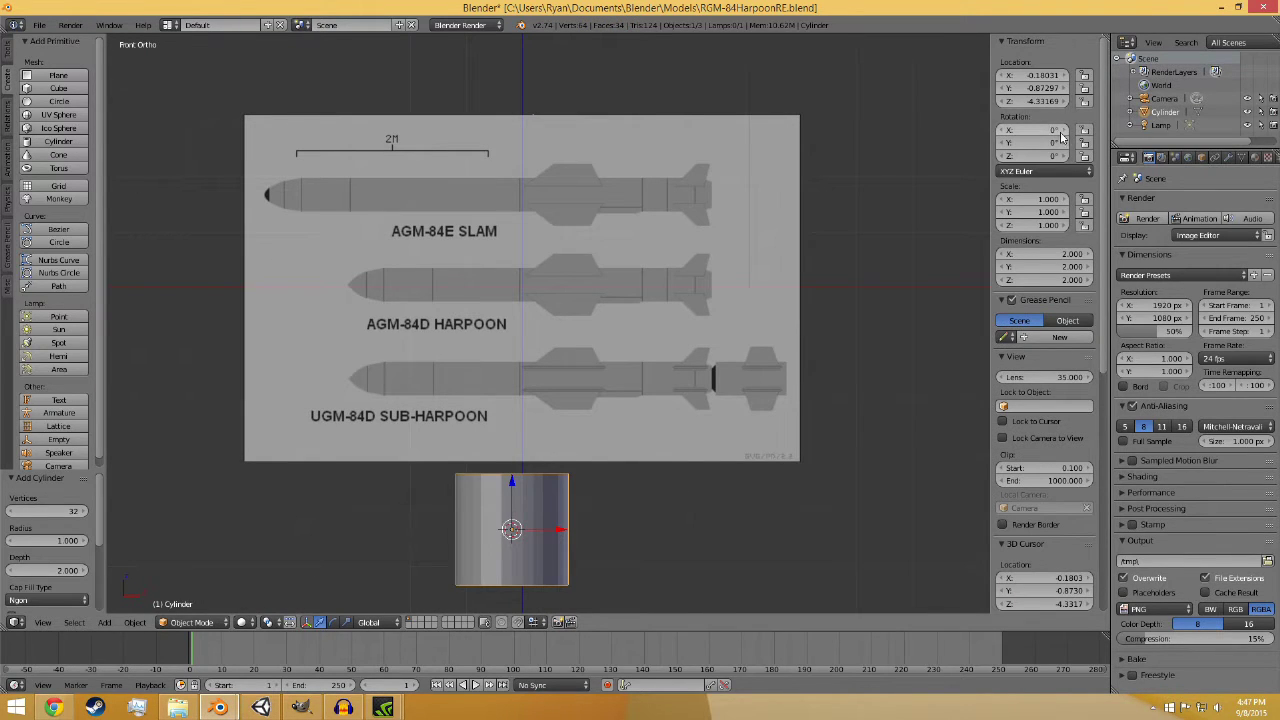
{"action": "left_click", "coordinate": [1047, 142]}
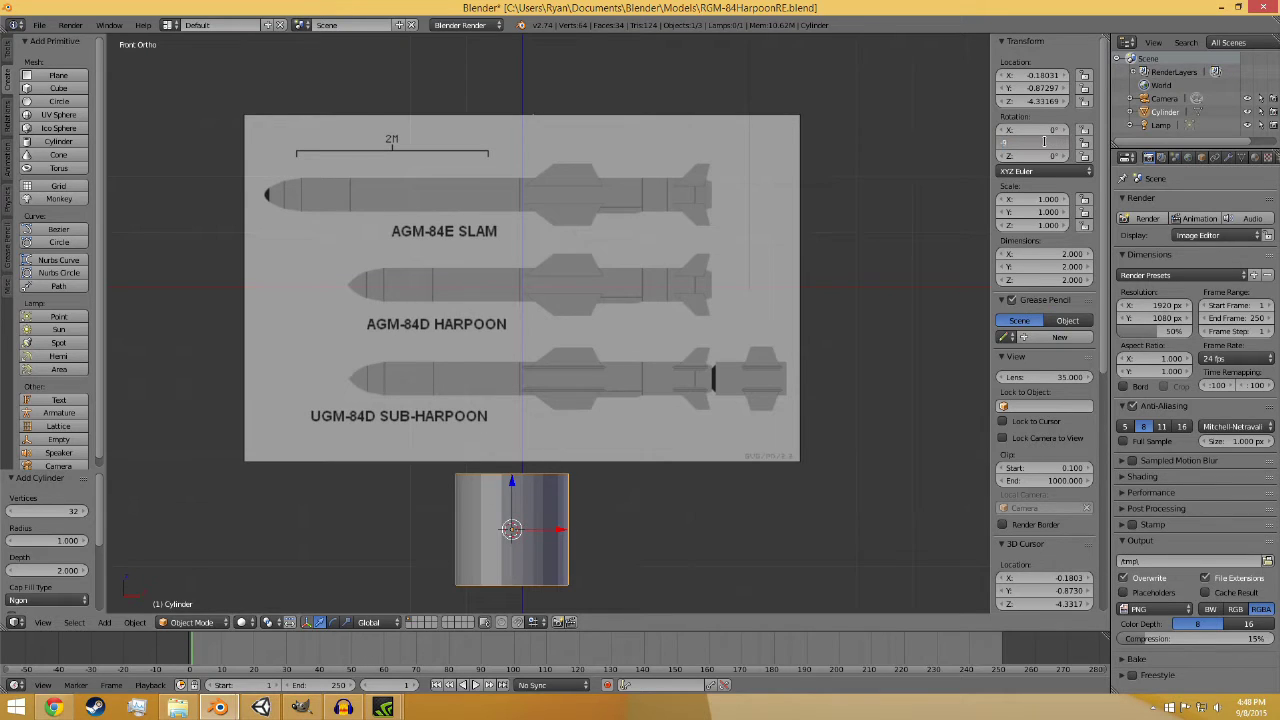
{"action": "type", "text": "90"}
{"action": "key", "text": "Return"}
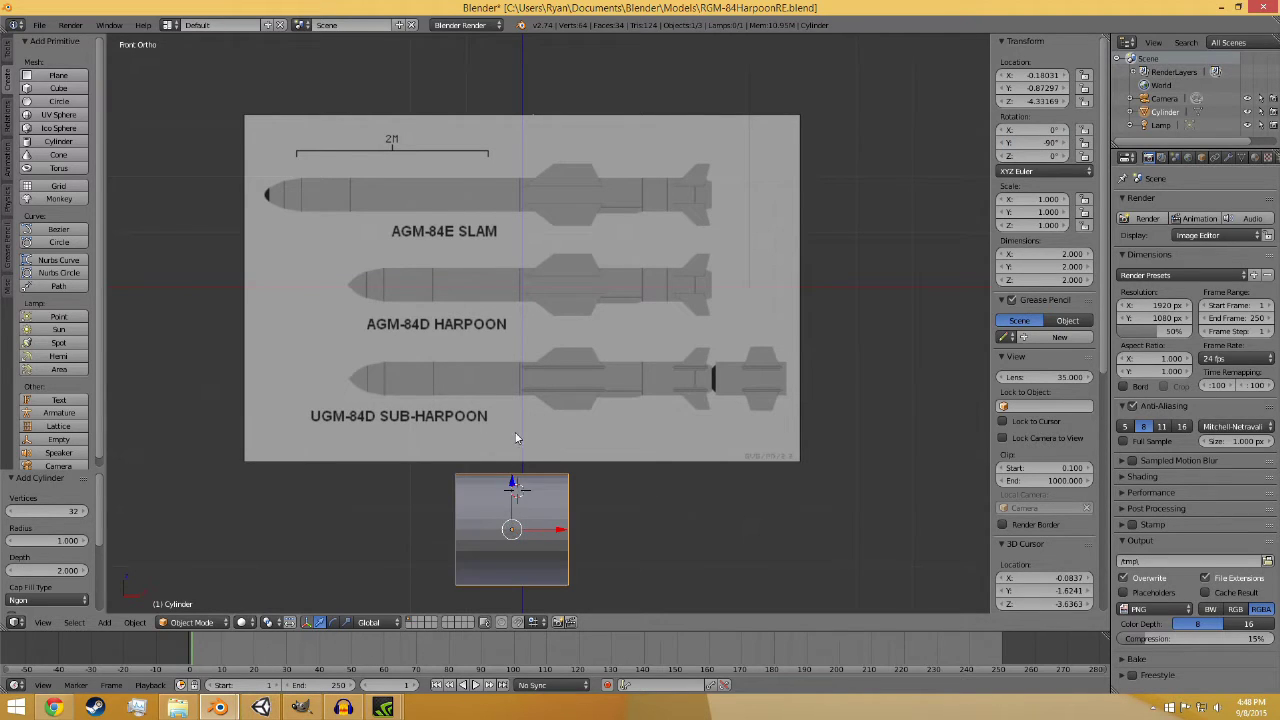
- Move the cylinder up about 2.74 units along Z onto the UGM-84D Sub-Harpoon drawing
{"action": "left_click_drag", "start_coordinate": [513, 485], "coordinate": [531, 345]}
{"action": "scroll", "coordinate": [575, 400], "scroll_direction": "up", "scroll_amount": 4}
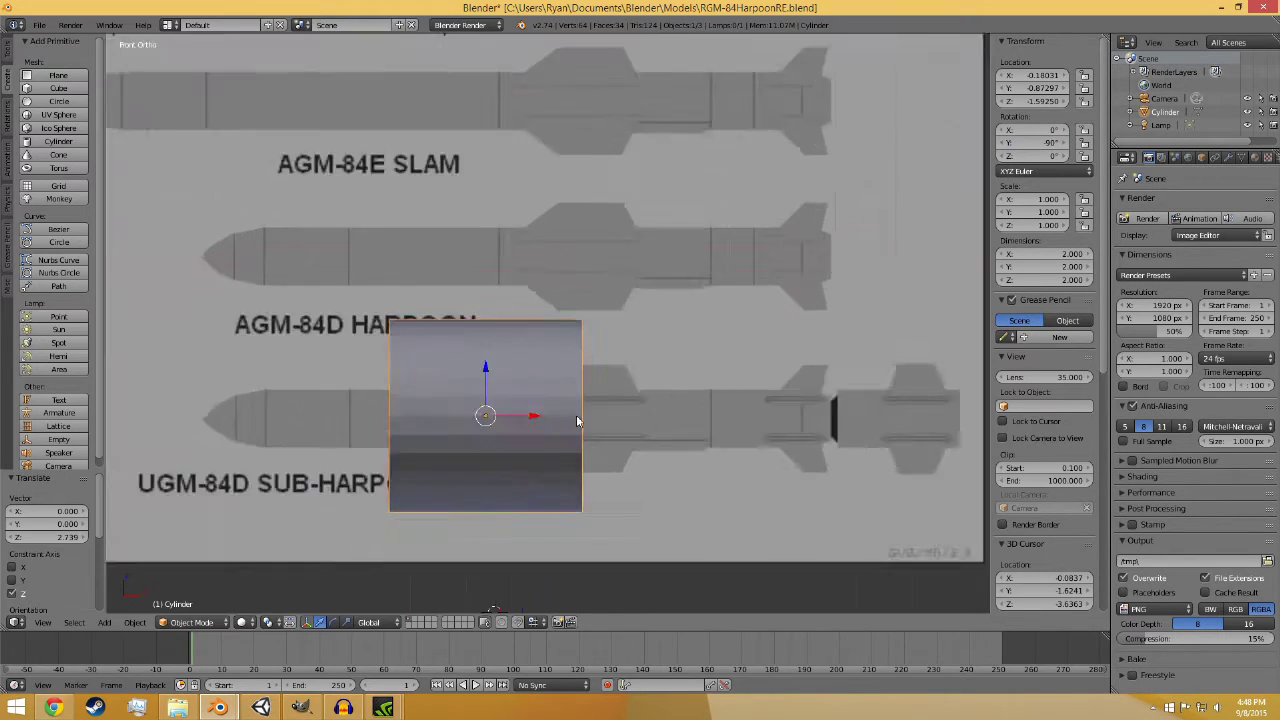
{"action": "middle_click_drag", "start_coordinate": [679, 457], "coordinate": [687, 362], "text": "shift"}
{"action": "scroll", "coordinate": [685, 426], "scroll_direction": "up", "scroll_amount": 3}
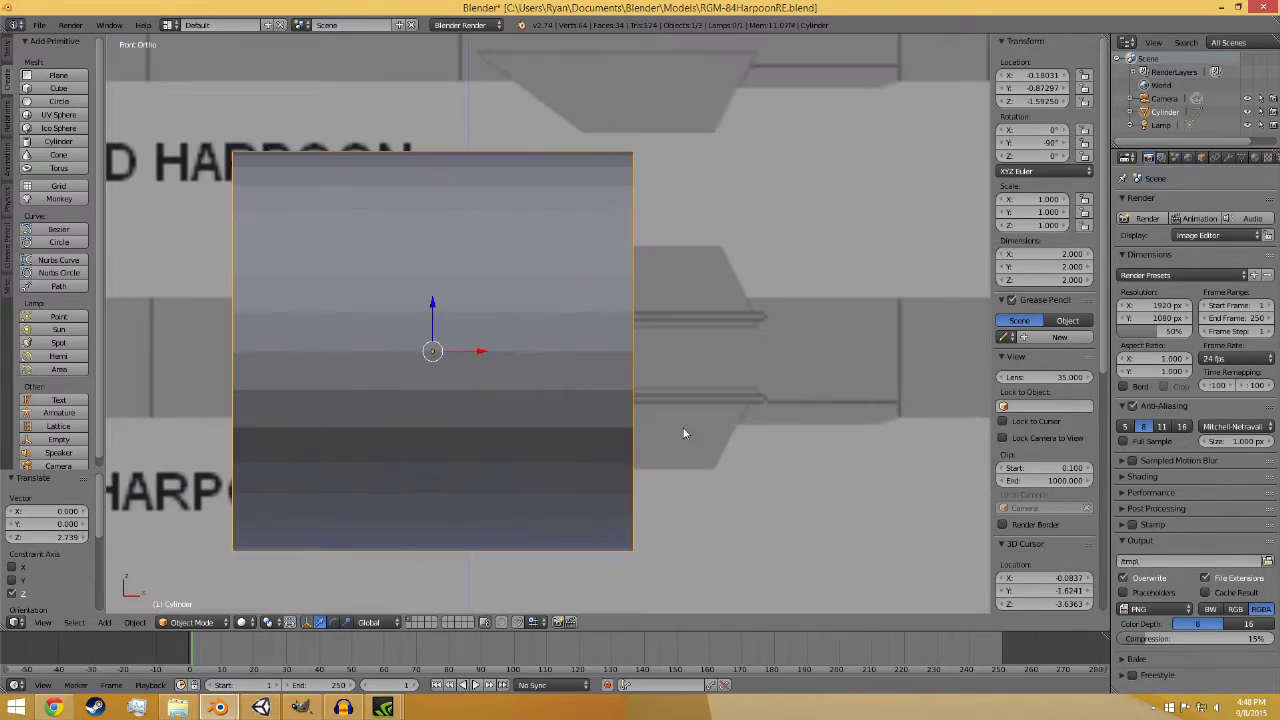
{"action": "left_click", "coordinate": [1032, 88]}
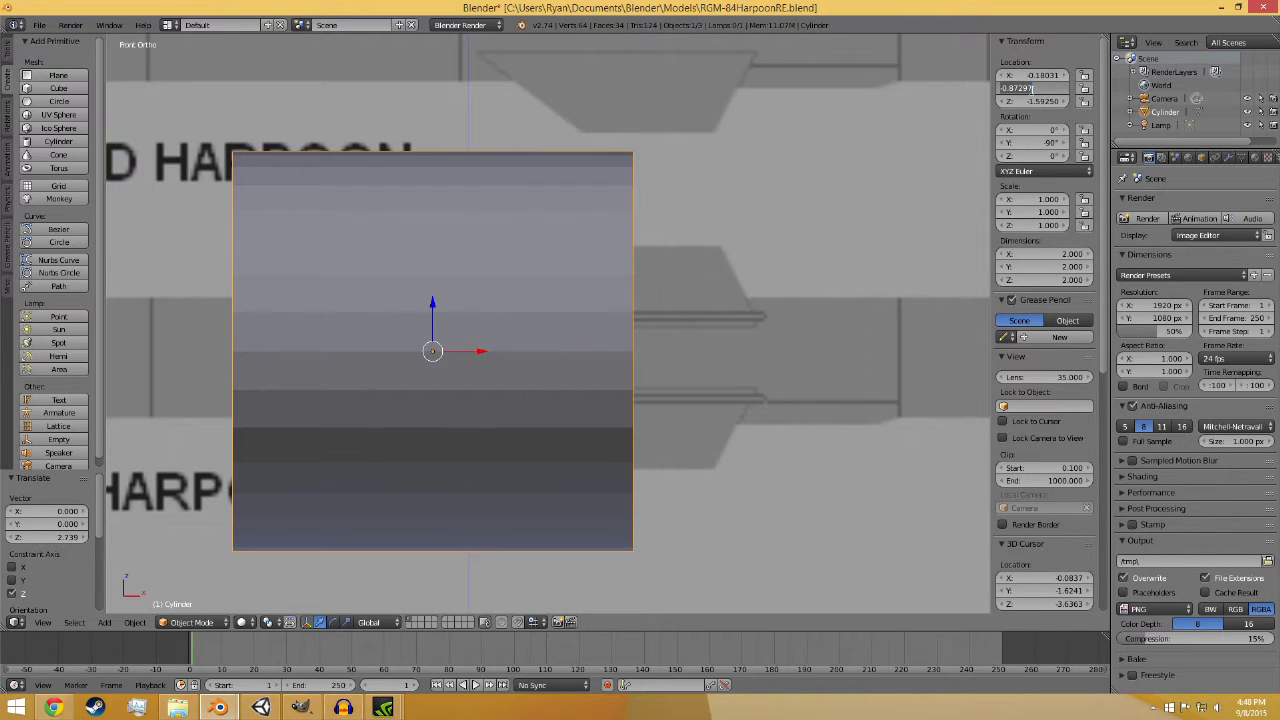
- Set the scene's unit system to Metric
{"action": "left_click", "coordinate": [1175, 158]}
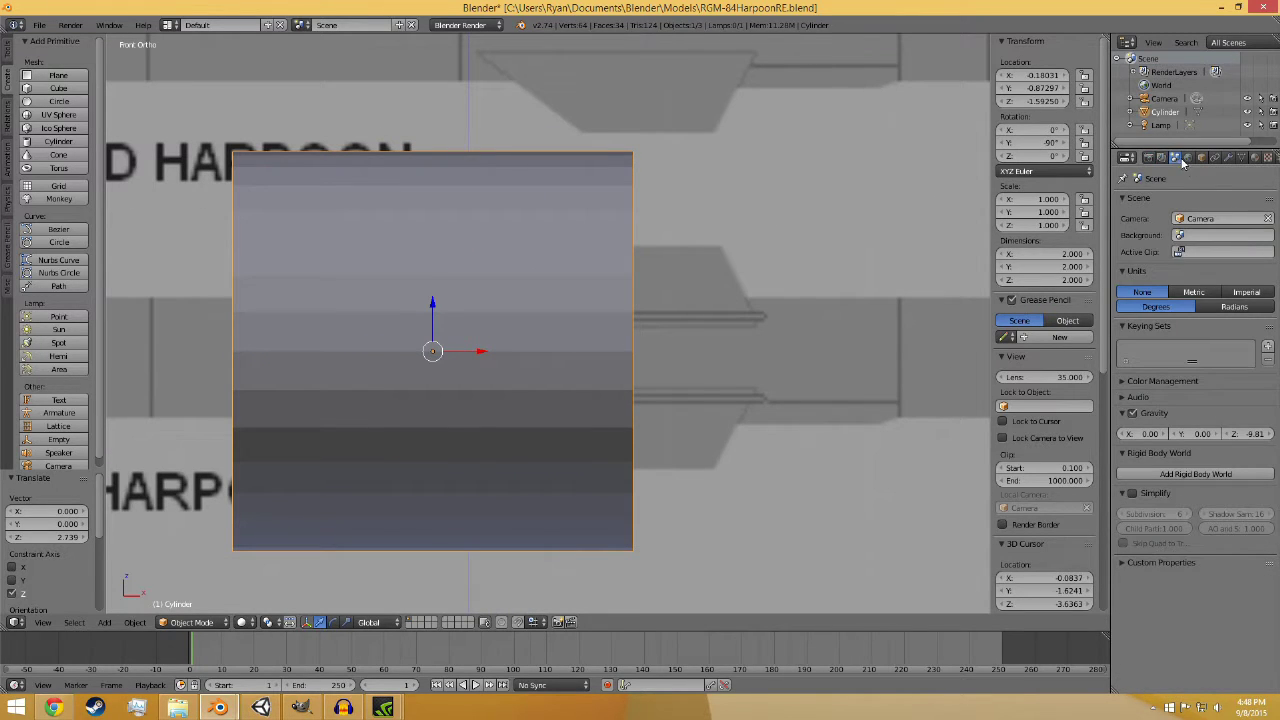
{"action": "left_click", "coordinate": [1194, 293]}
{"action": "left_click", "coordinate": [1148, 158]}
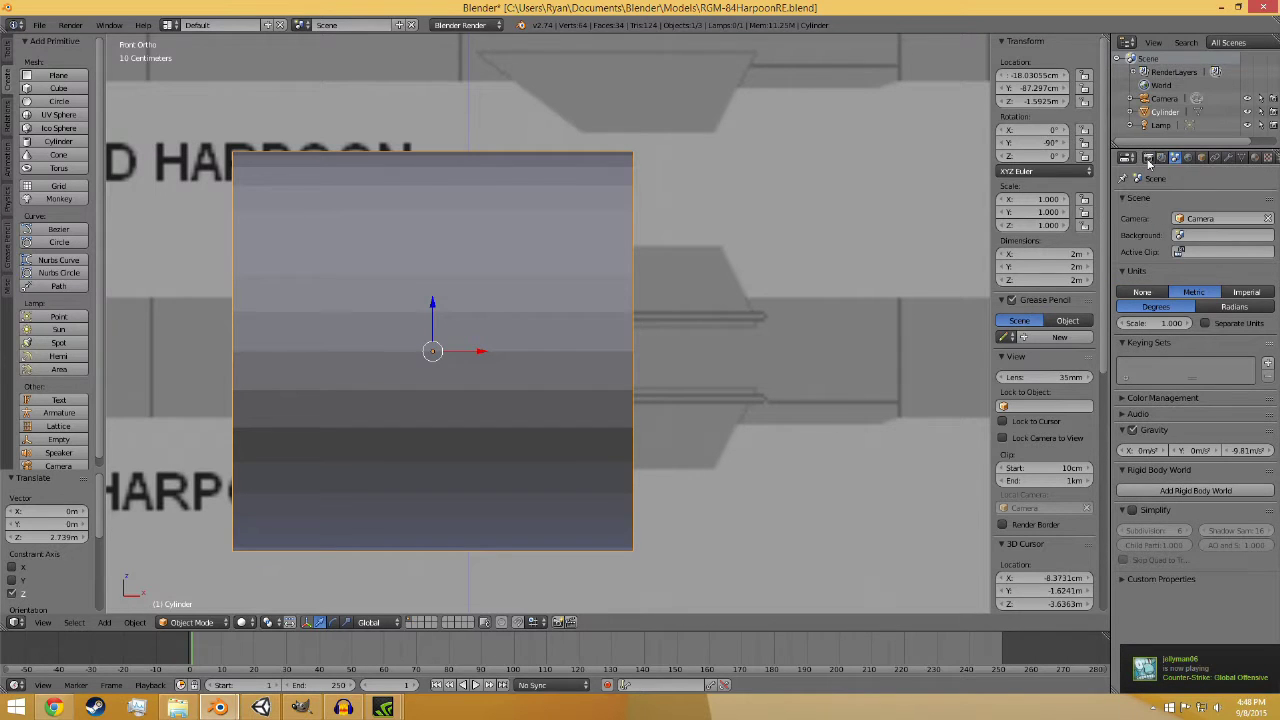
- Scale the cylinder down to about 50 cm and move it about 29 cm along negative X over the Sub-Harpoon's body
{"action": "scroll", "coordinate": [630, 378], "scroll_direction": "down", "scroll_amount": 4}
{"action": "key", "text": "s"}
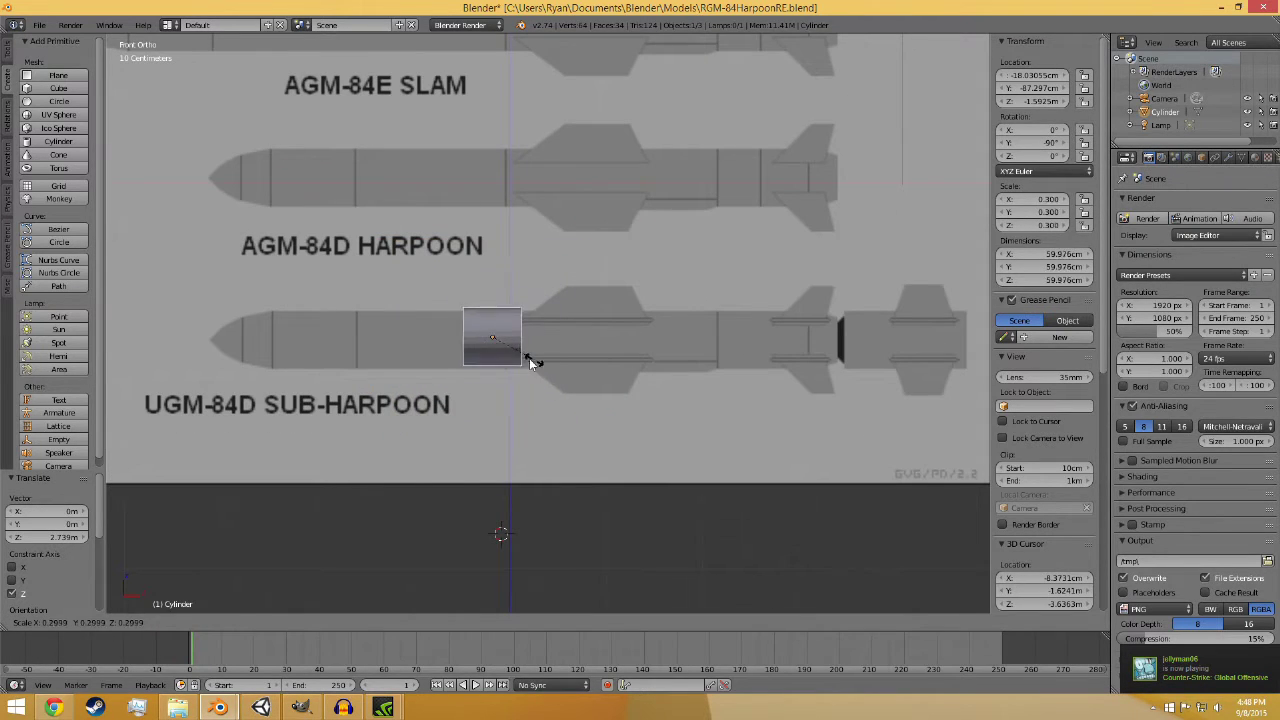
{"action": "left_click", "coordinate": [531, 357]}
{"action": "scroll", "coordinate": [560, 387], "scroll_direction": "up", "scroll_amount": 4}
{"action": "key", "text": "g"}
{"action": "left_click", "coordinate": [466, 350]}
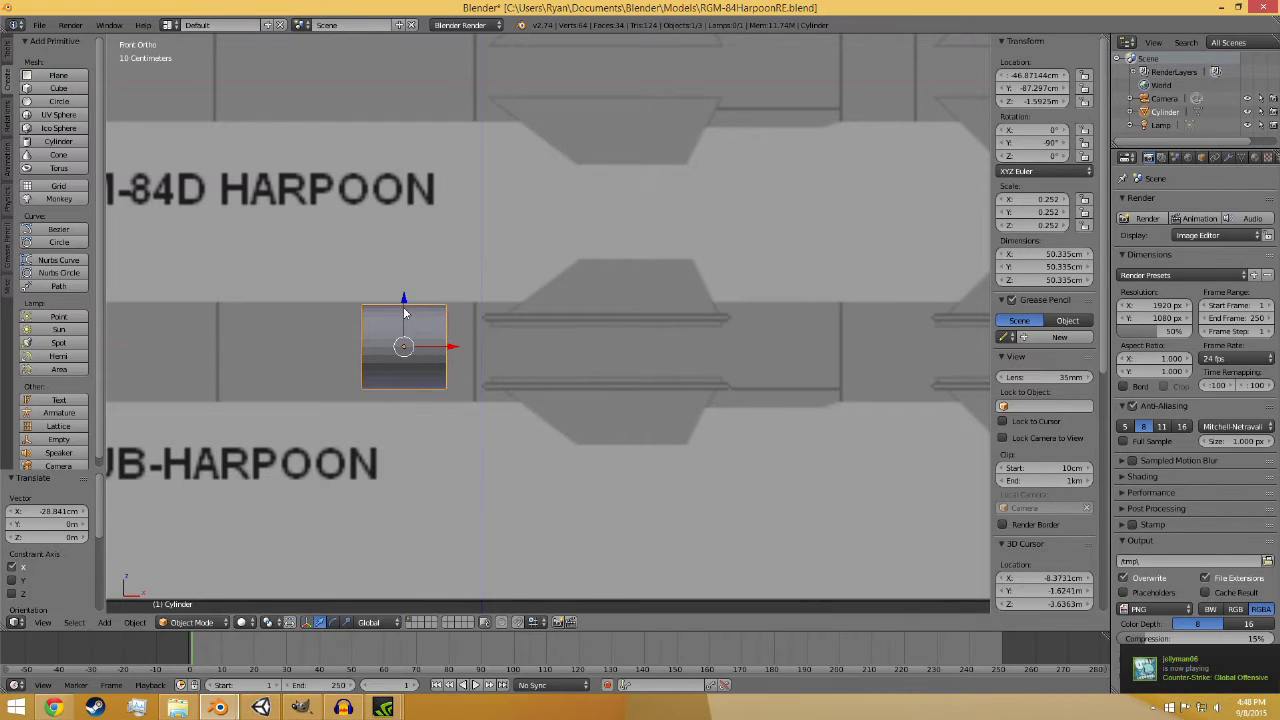
- Enlarge the cylinder to about 59.6 cm and center it vertically on the Sub-Harpoon's body, at about -1.62 m in Z
{"action": "key", "text": "s"}
{"action": "left_click", "coordinate": [490, 312]}
{"action": "scroll", "coordinate": [423, 443], "scroll_direction": "up", "scroll_amount": 4}
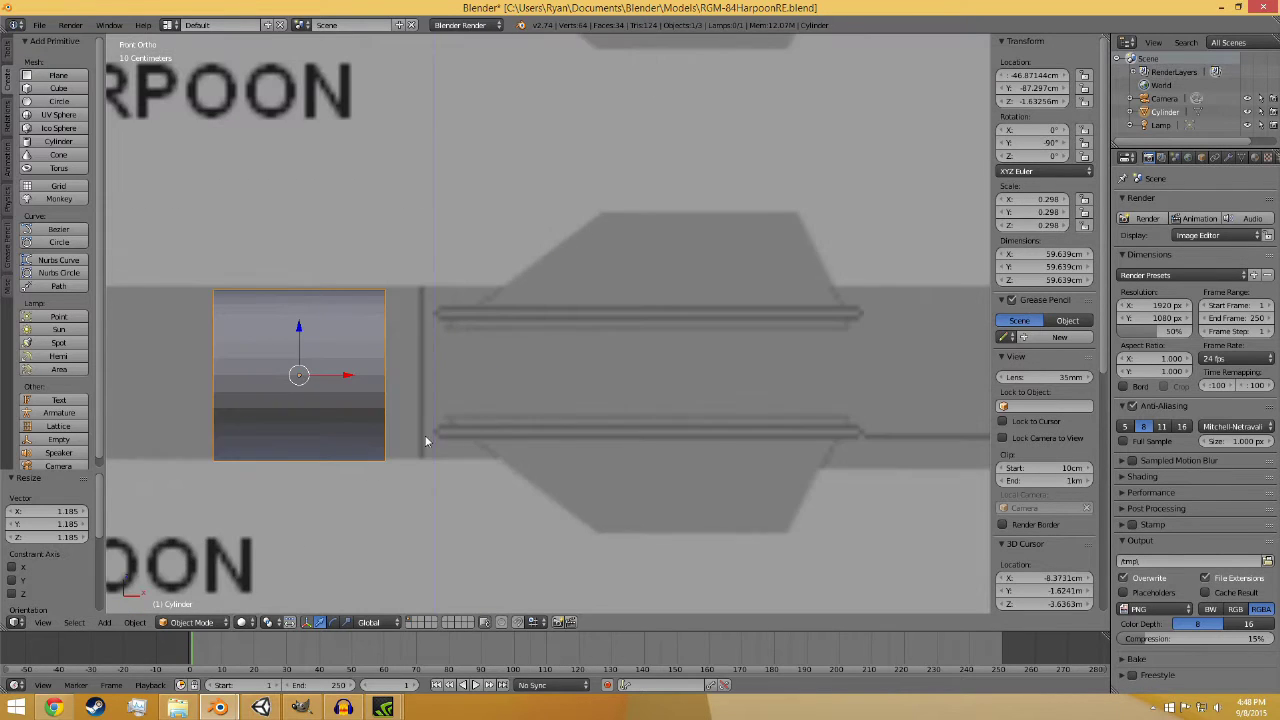
{"action": "scroll", "coordinate": [597, 434], "scroll_direction": "down", "scroll_amount": 2}
{"action": "scroll", "coordinate": [417, 398], "scroll_direction": "up", "scroll_amount": 3}
{"action": "key", "text": "s"}
{"action": "left_click", "coordinate": [492, 369]}
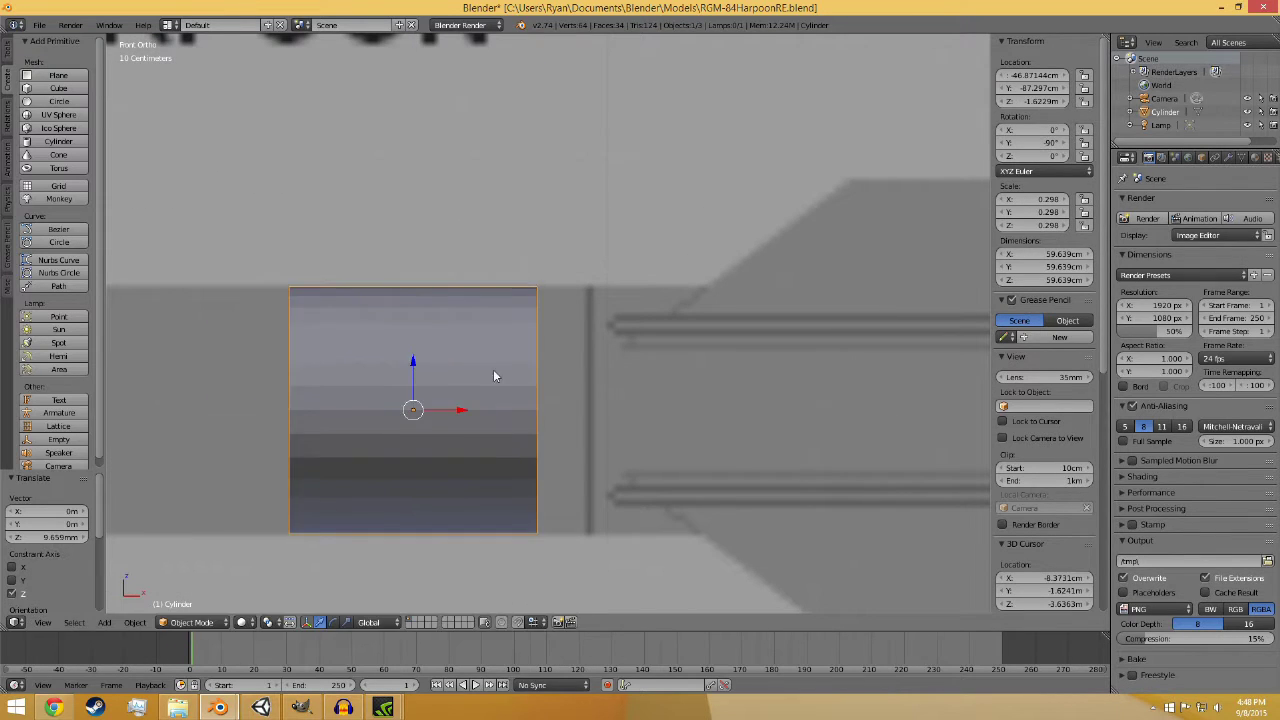
- Scale the cylinder to about 60.3 cm to match the body's thickness and move it about 11.4 cm along X toward the seam before the wings
{"action": "key", "text": "s"}
{"action": "left_click", "coordinate": [518, 390]}
{"action": "left_click_drag", "start_coordinate": [460, 410], "coordinate": [508, 417]}
{"action": "scroll", "coordinate": [391, 423], "scroll_direction": "down", "scroll_amount": 2}
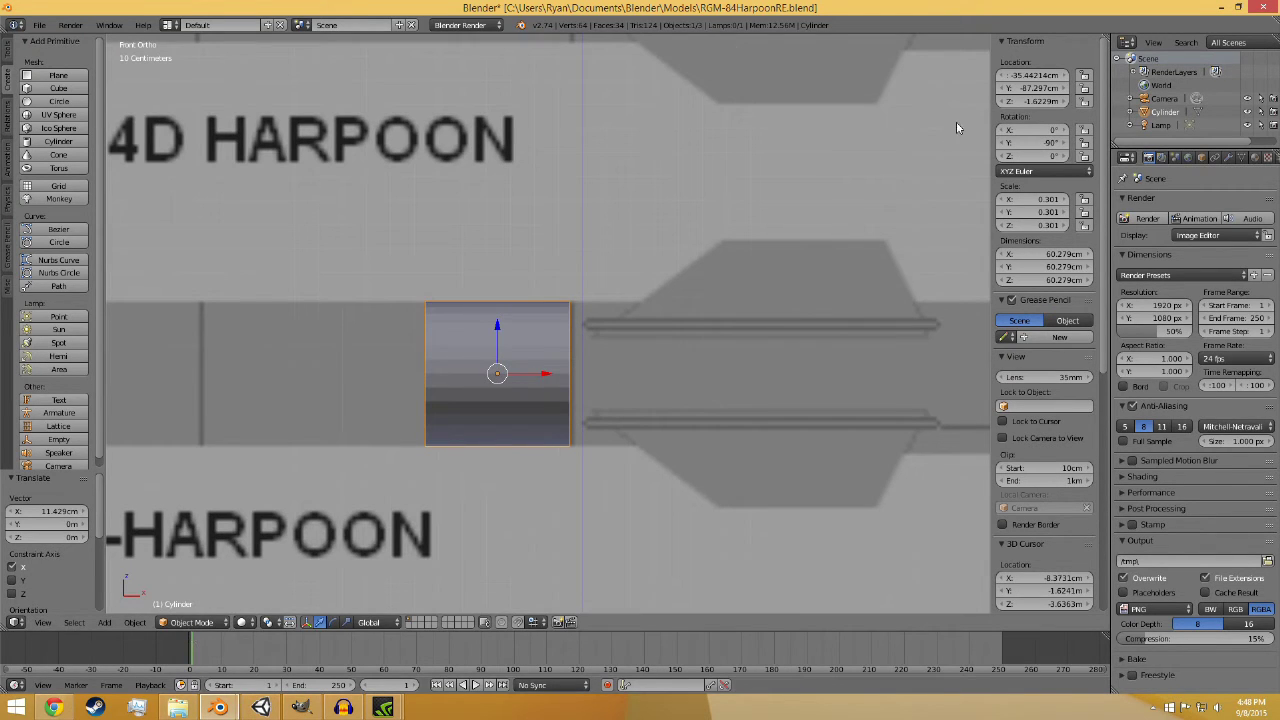
- Set the cylinder's Y location to 0 m and check its placement from an angle
{"action": "type", "text": "0m"}
{"action": "key", "text": "Return"}
{"action": "middle_click_drag", "start_coordinate": [668, 372], "coordinate": [446, 366]}
{"action": "key", "text": "KP_1"}
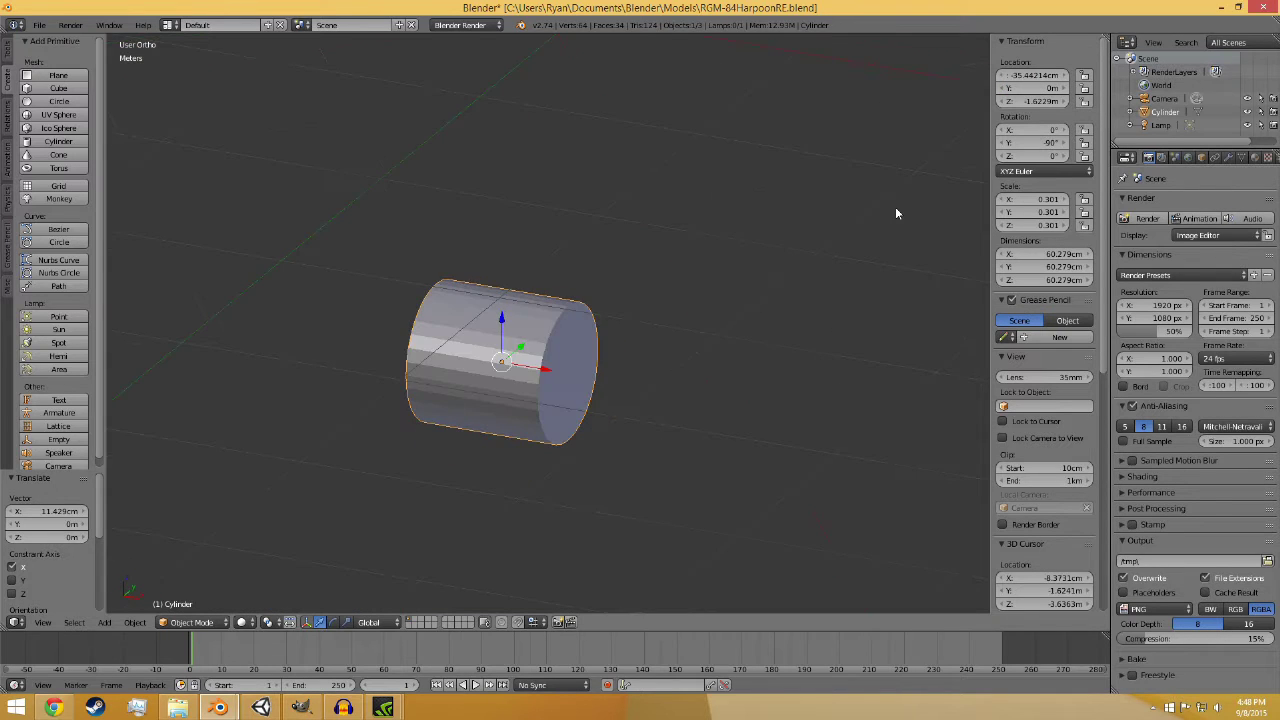
- Switch the cylinder to Edit Mode and turn the view to show its nose-side end cap
{"action": "scroll", "coordinate": [514, 428], "scroll_direction": "up", "scroll_amount": 3}
{"action": "left_click", "coordinate": [213, 622]}
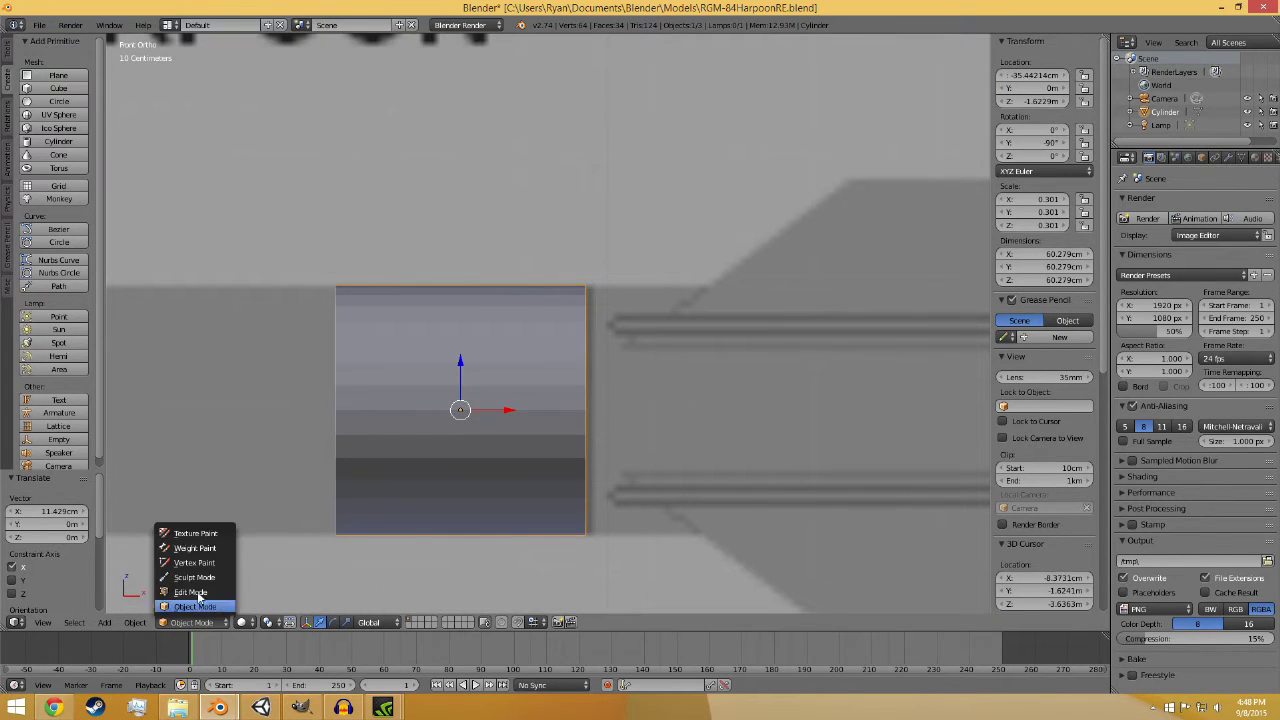
{"action": "left_click", "coordinate": [185, 590]}
{"action": "middle_click_drag", "start_coordinate": [314, 514], "coordinate": [434, 420]}
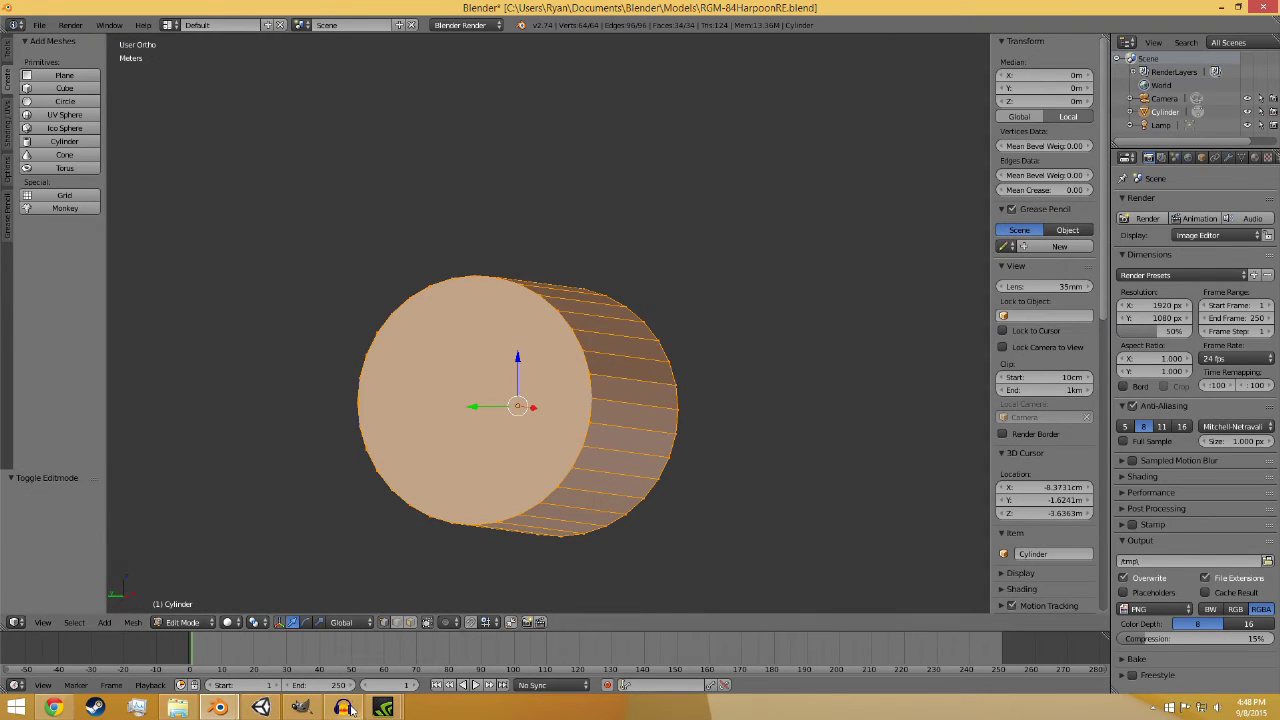
{"action": "left_click", "coordinate": [343, 707]}
{"action": "left_click", "coordinate": [343, 707]}
{"action": "middle_click_drag", "start_coordinate": [463, 527], "coordinate": [281, 602]}
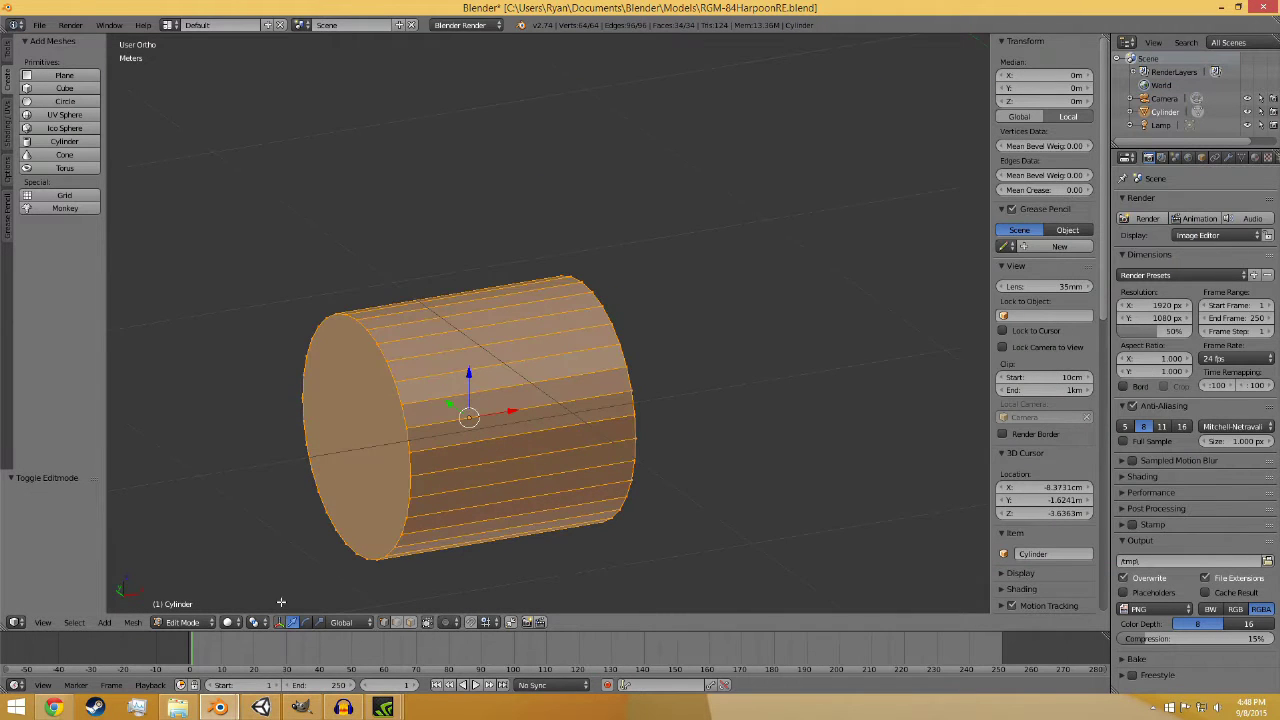
- Select the nose-side end face and move it about 92.9 cm along negative X to the next body seam
{"action": "right_click", "coordinate": [366, 472]}
{"action": "key", "text": "KP_1"}
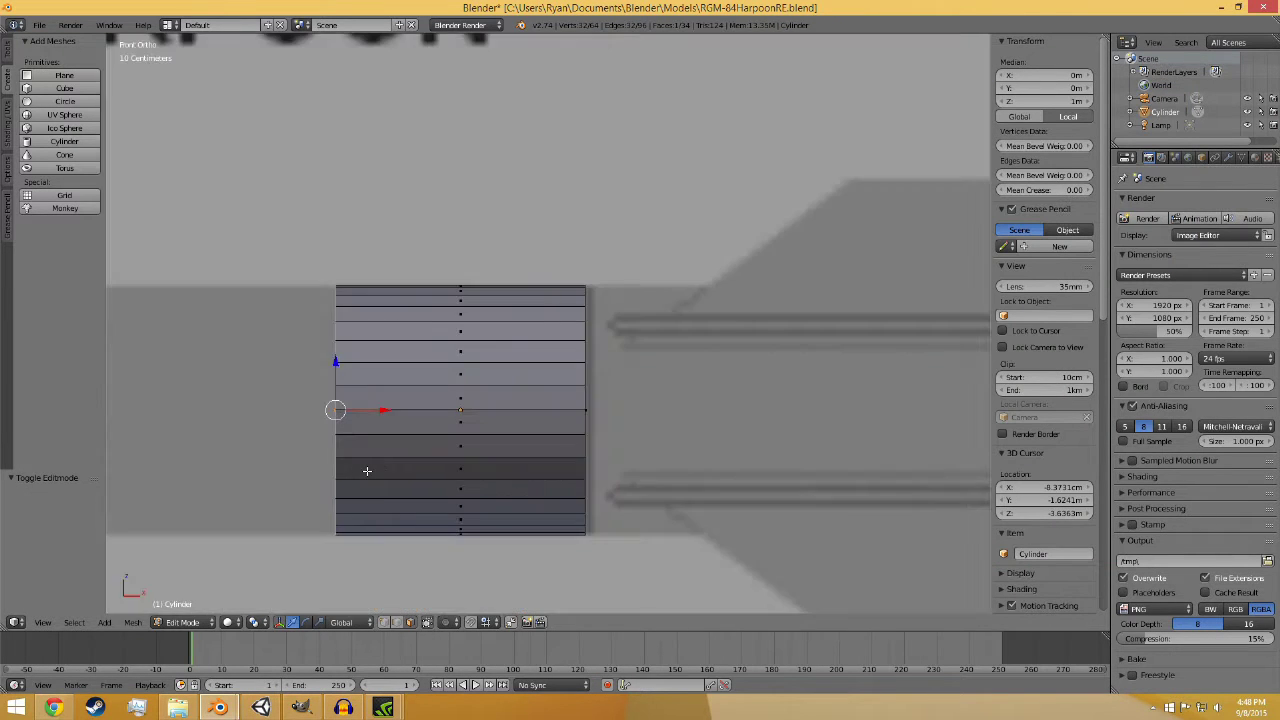
{"action": "scroll", "coordinate": [394, 420], "scroll_direction": "down", "scroll_amount": 5}
{"action": "middle_click_drag", "start_coordinate": [431, 390], "coordinate": [609, 390], "text": "shift"}
{"action": "key", "text": "g"}
{"action": "key", "text": "x"}
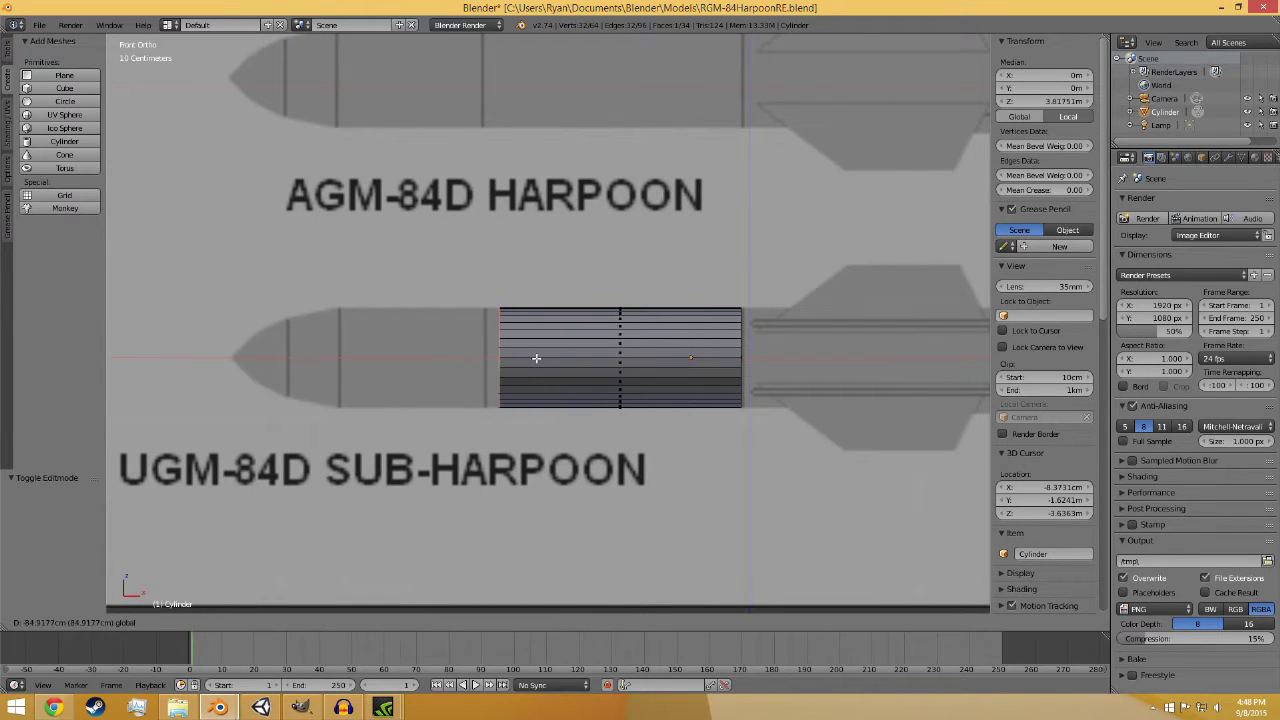
{"action": "left_click", "coordinate": [531, 357]}
- Extrude the selected end face about 1.55 cm along negative X to form the seam
{"action": "scroll", "coordinate": [440, 480], "scroll_direction": "up", "scroll_amount": 6}
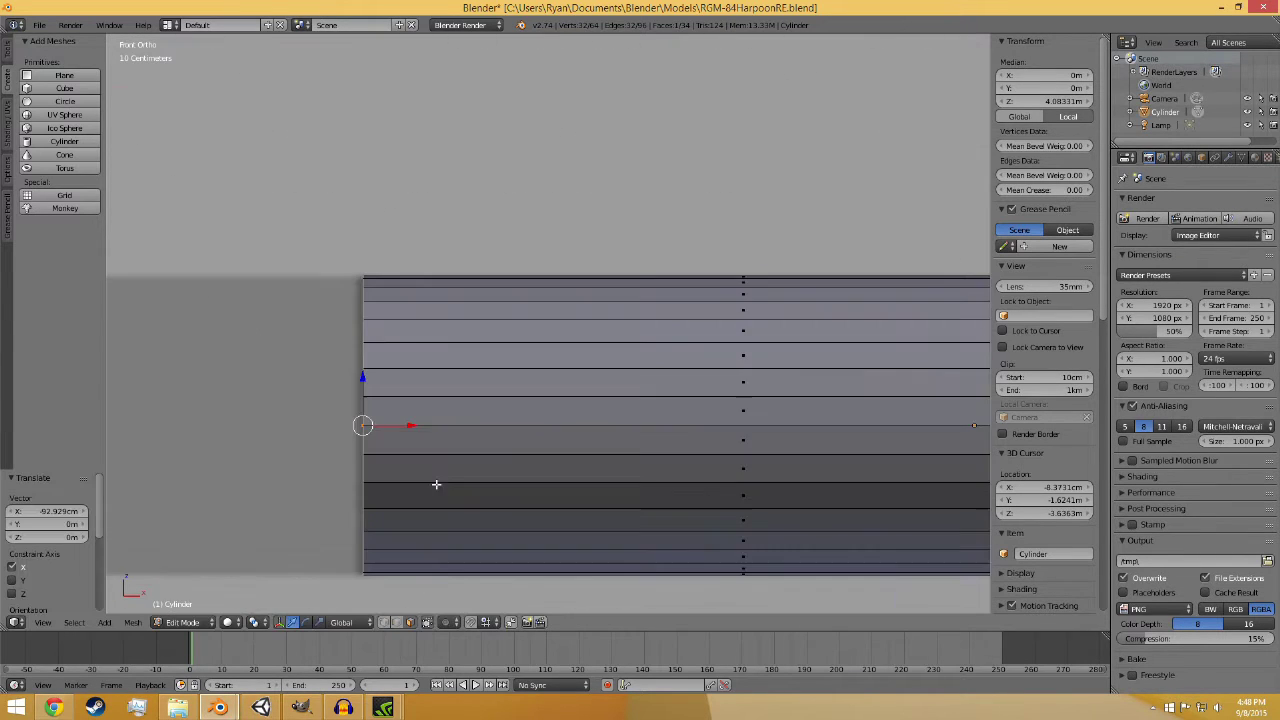
{"action": "key", "text": "e"}
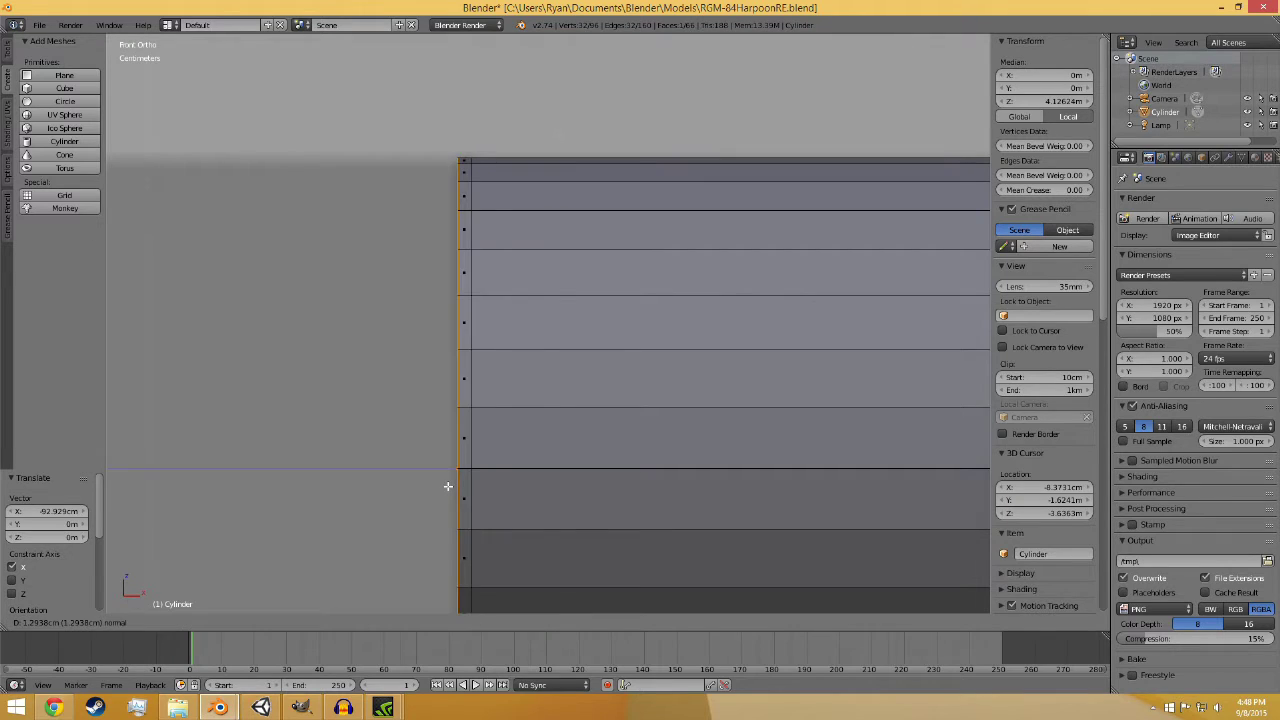
{"action": "left_click", "coordinate": [446, 486]}
- Extrude the end face about 85 cm to the seam at the nose cone, plus a seam ring of about 1.74 cm
{"action": "scroll", "coordinate": [394, 460], "scroll_direction": "down", "scroll_amount": 4}
{"action": "middle_click_drag", "start_coordinate": [396, 463], "coordinate": [507, 464], "text": "shift"}
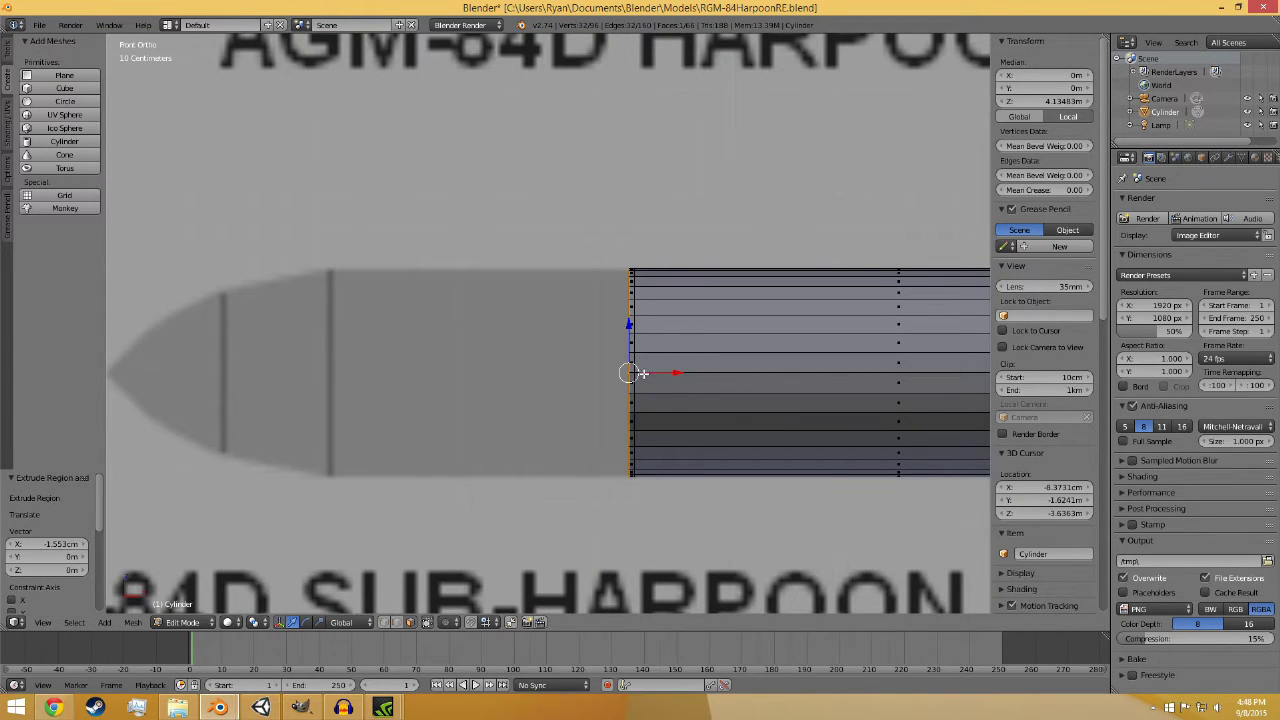
{"action": "key", "text": "e"}
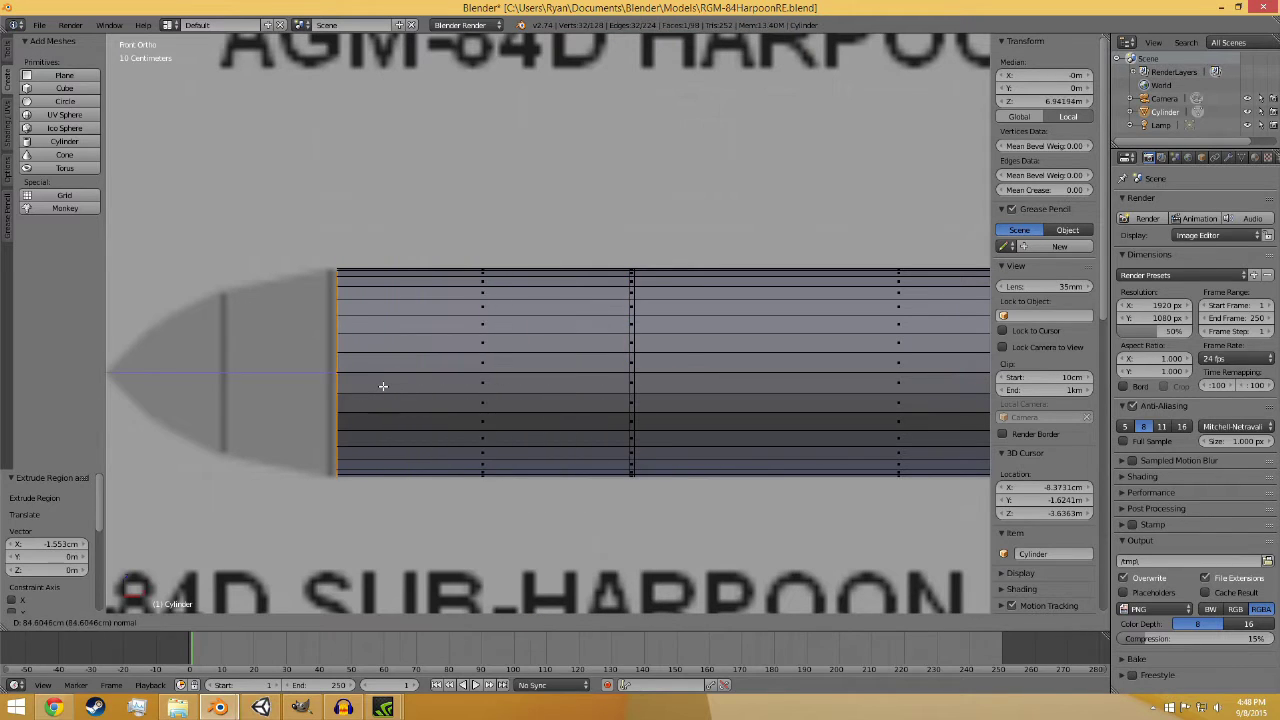
{"action": "left_click", "coordinate": [377, 378]}
{"action": "key", "text": "e"}
{"action": "left_click", "coordinate": [378, 384]}
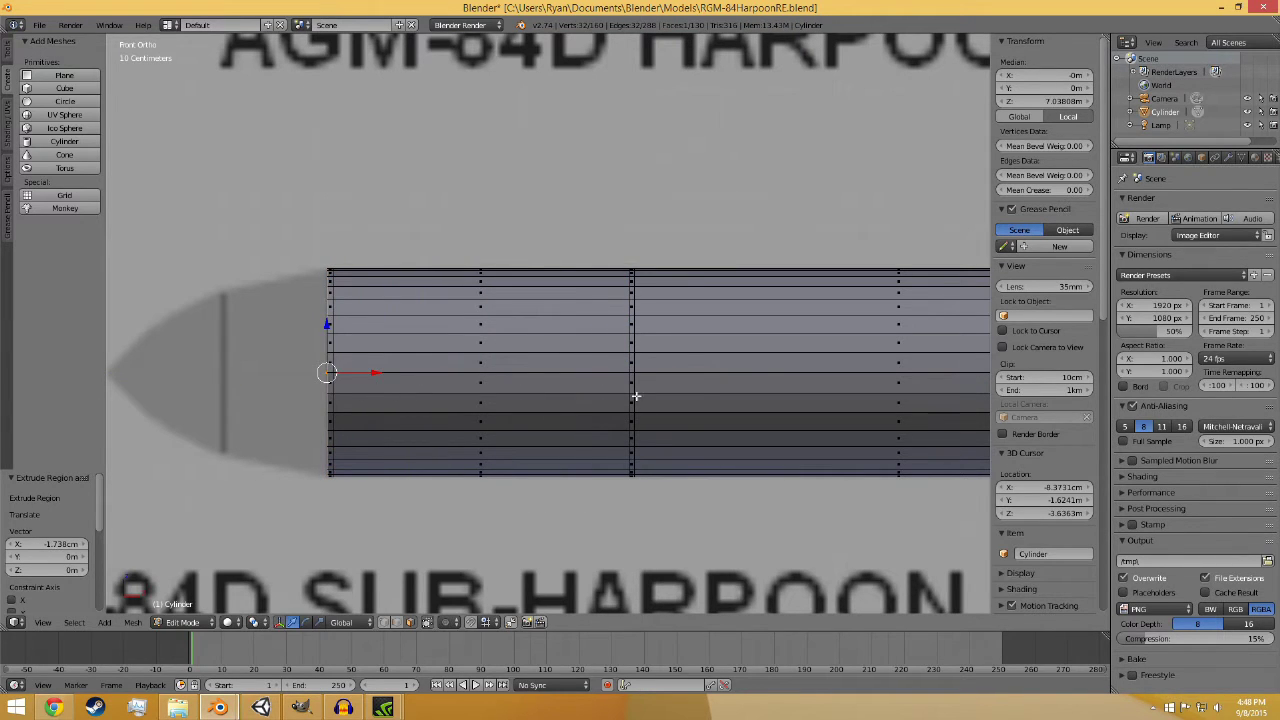
- Extrude the first nose section about 19.3 cm along negative X and scale its end to 0.846
{"action": "middle_click_drag", "start_coordinate": [408, 430], "coordinate": [627, 430], "text": "shift"}
{"action": "scroll", "coordinate": [617, 450], "scroll_direction": "up", "scroll_amount": 5}
{"action": "key", "text": "e"}
{"action": "left_click", "coordinate": [394, 456]}
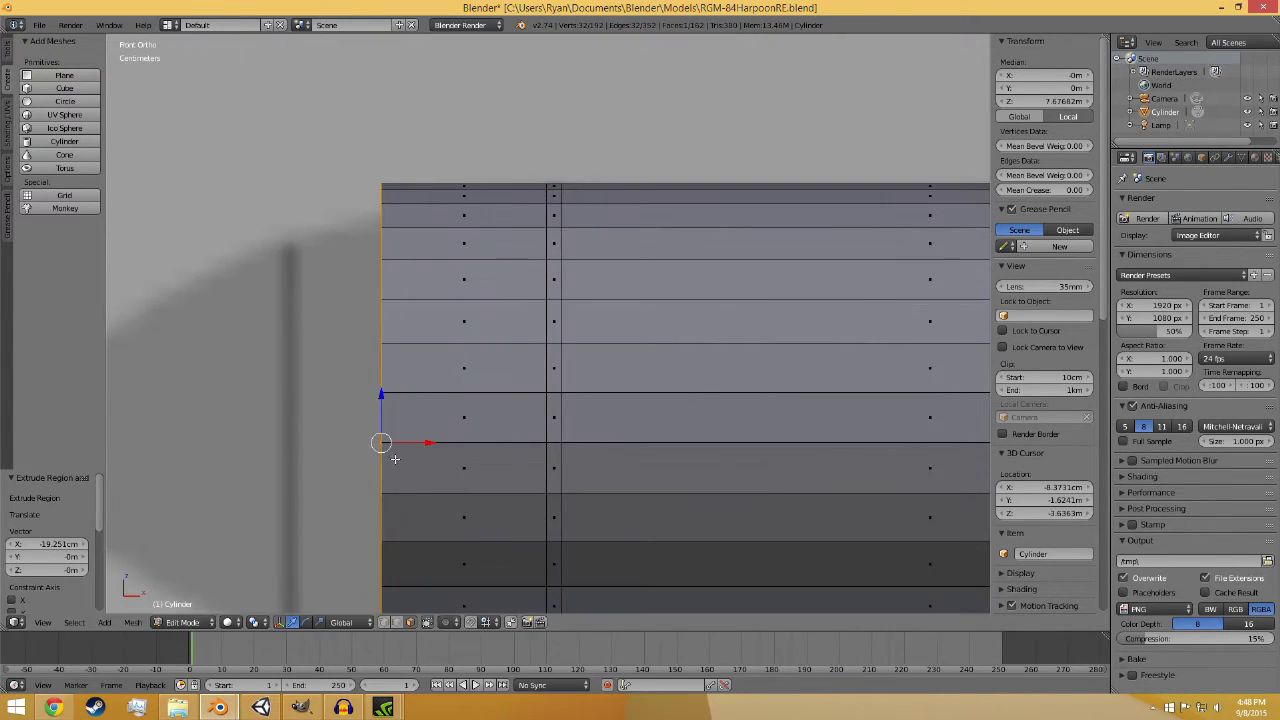
{"action": "key", "text": "s"}
{"action": "left_click", "coordinate": [395, 445]}
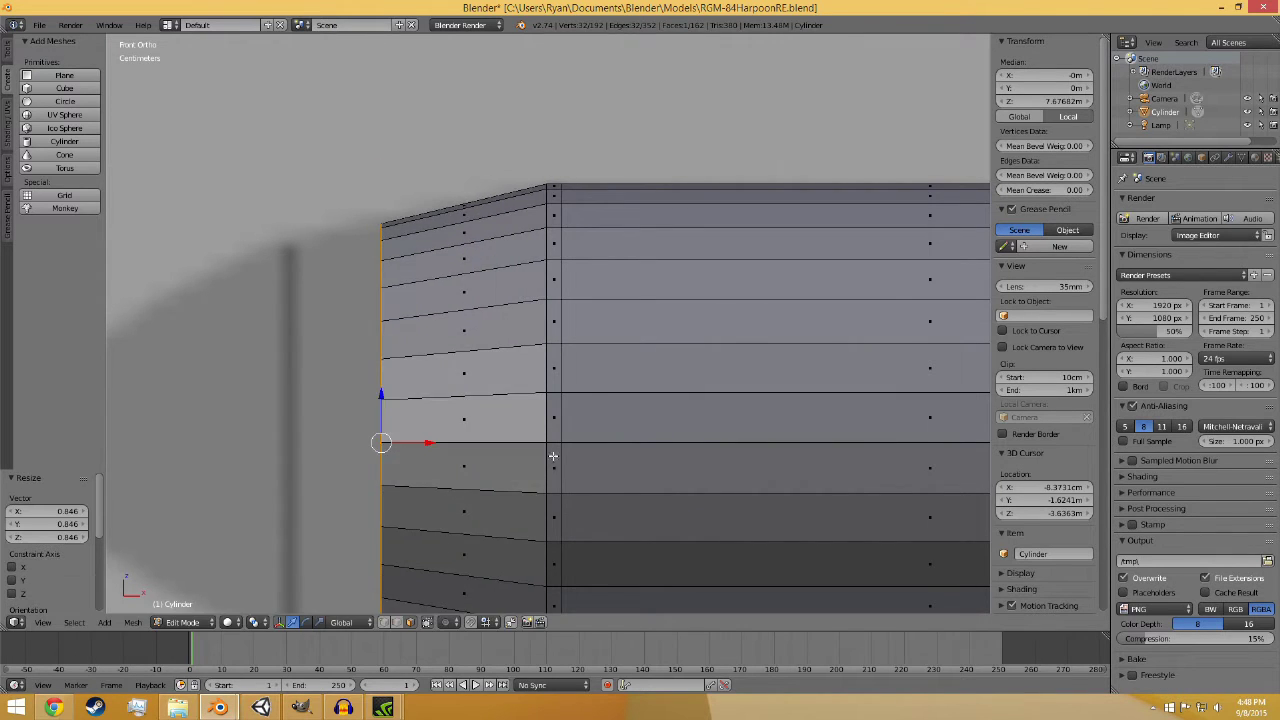
- Scale the nose section's end by 1.071 and move it back along X to fit the reference outline
{"action": "scroll", "coordinate": [500, 437], "scroll_direction": "down", "scroll_amount": 3}
{"action": "key", "text": "s"}
{"action": "right_click", "coordinate": [608, 426]}
{"action": "key", "text": "g"}
{"action": "key", "text": "x"}
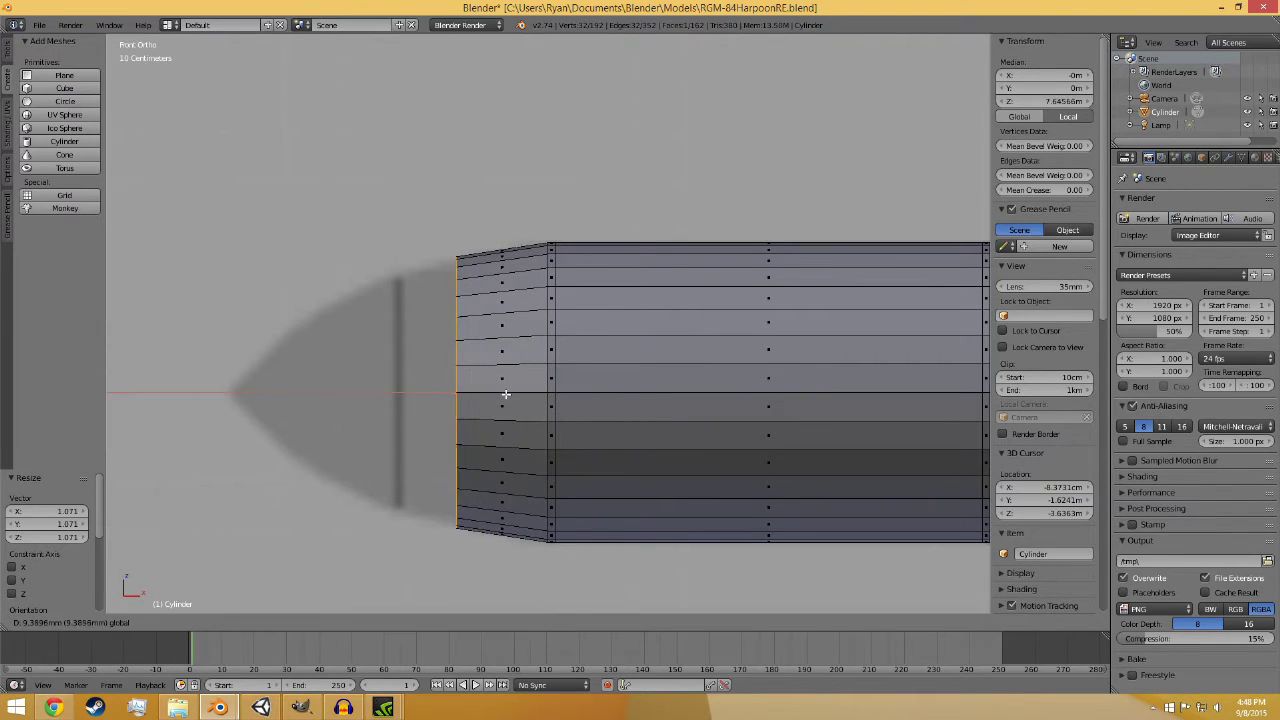
{"action": "left_click", "coordinate": [481, 418]}
- Extrude the nose about 13.95 cm and another 2.55 cm, scaling each end down to follow the reference curve
{"action": "key", "text": "e"}
{"action": "left_click", "coordinate": [385, 432]}
{"action": "key", "text": "s"}
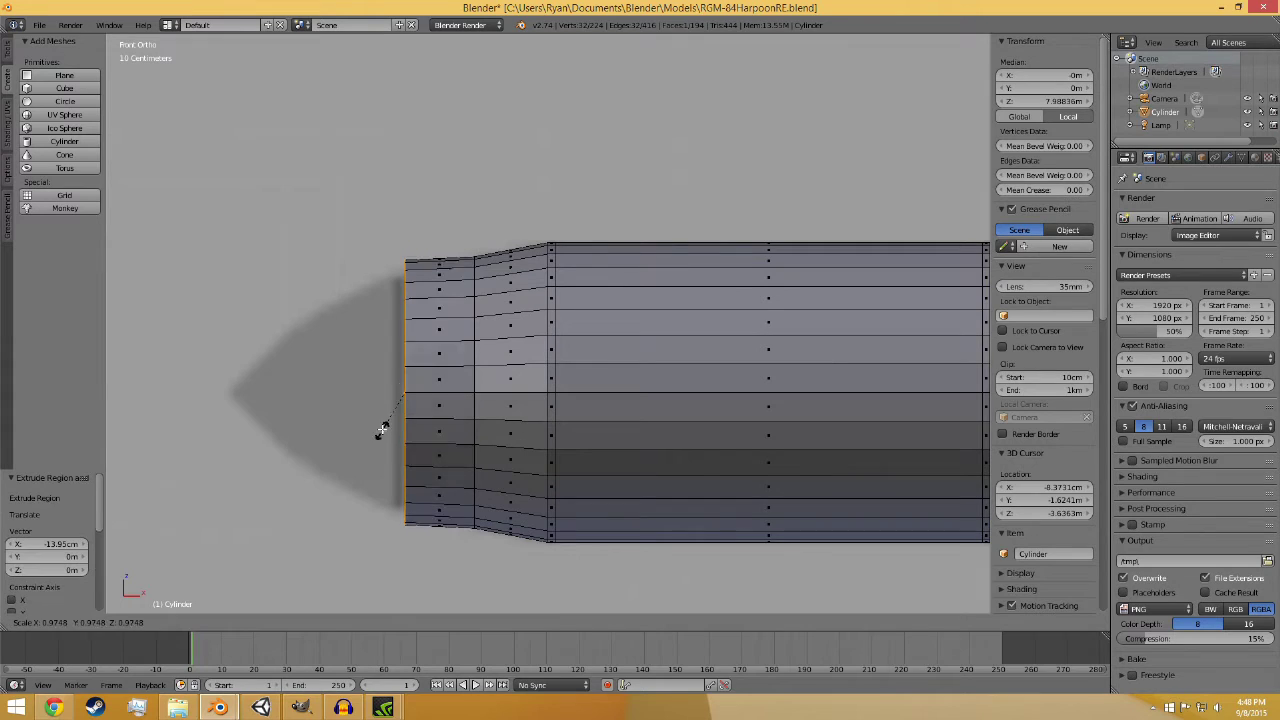
{"action": "left_click", "coordinate": [383, 426]}
{"action": "key", "text": "e"}
{"action": "left_click", "coordinate": [370, 423]}
{"action": "key", "text": "s"}
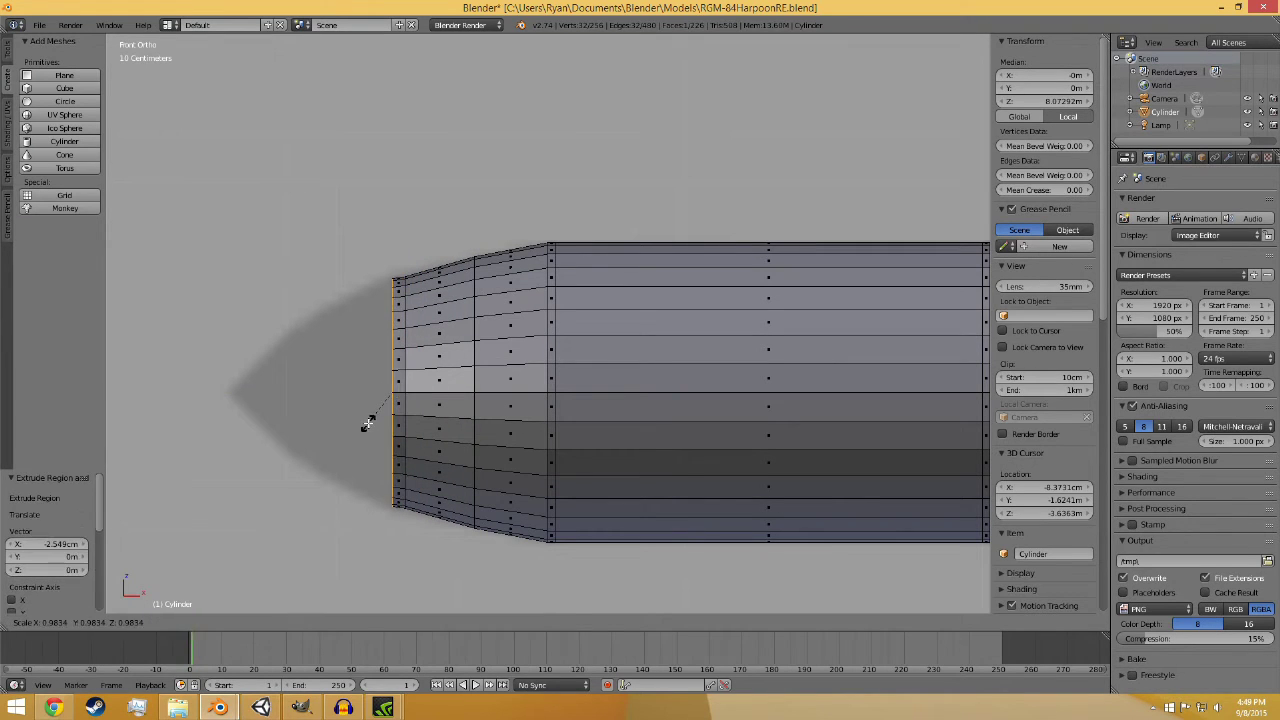
{"action": "left_click", "coordinate": [367, 421]}
- Extrude two more nose sections of about 11.3 cm and 9.8 cm, scaling their ends to about 0.82 and 0.634
{"action": "key", "text": "e"}
{"action": "left_click", "coordinate": [309, 426]}
{"action": "key", "text": "s"}
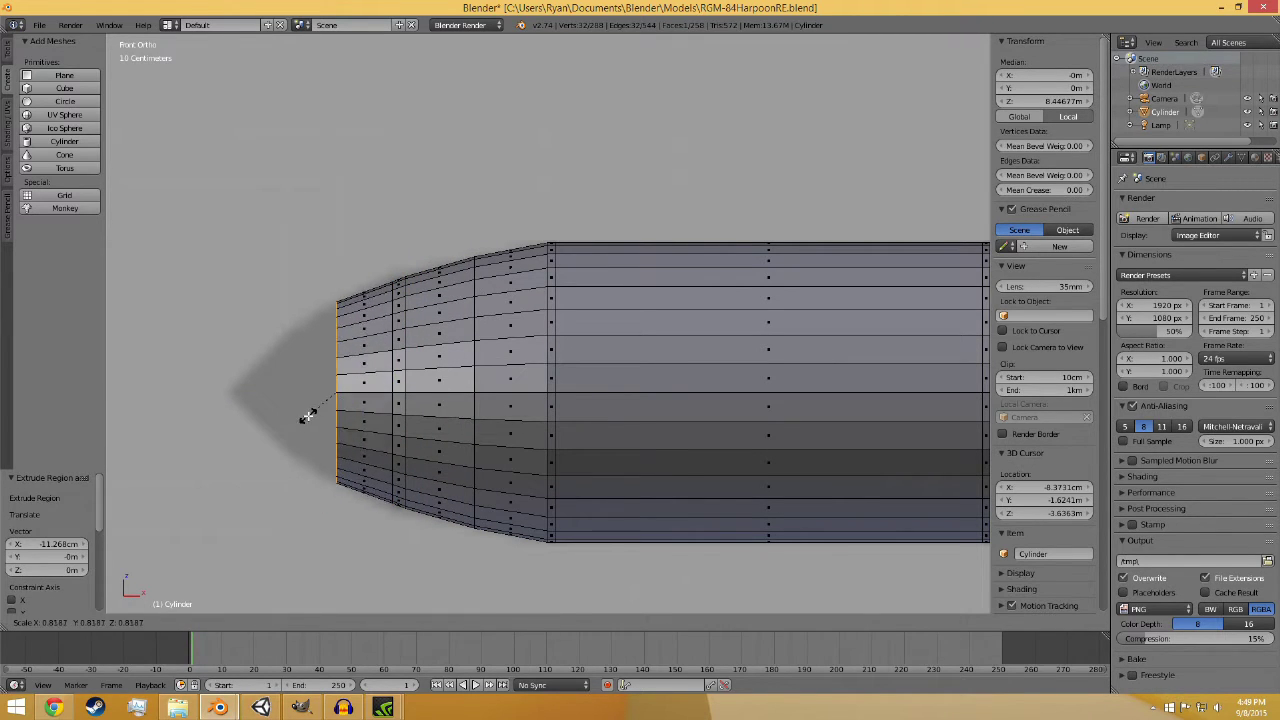
{"action": "left_click", "coordinate": [308, 414]}
{"action": "key", "text": "e"}
{"action": "left_click", "coordinate": [299, 464]}
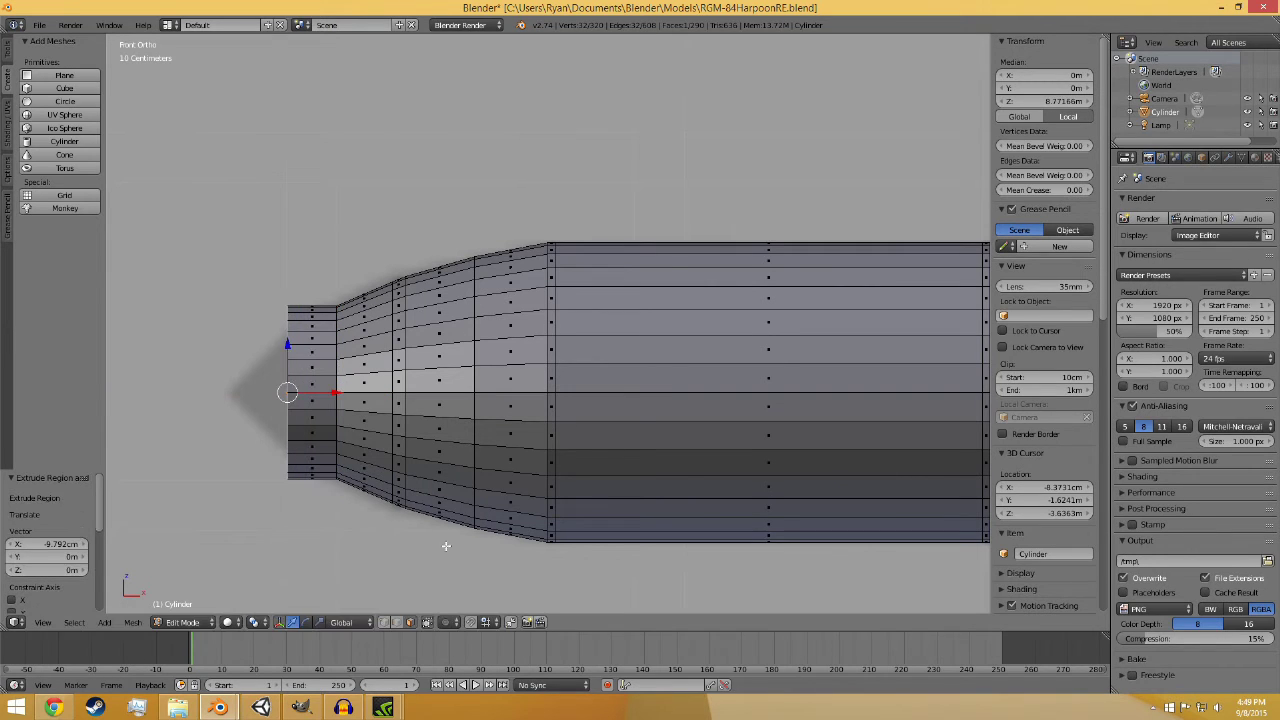
{"action": "key", "text": "s"}
{"action": "left_click", "coordinate": [360, 515]}
- Extrude the nose about 9.4 cm, taper its end, and close it with a small extruded tip scaled to a point
{"action": "key", "text": "e"}
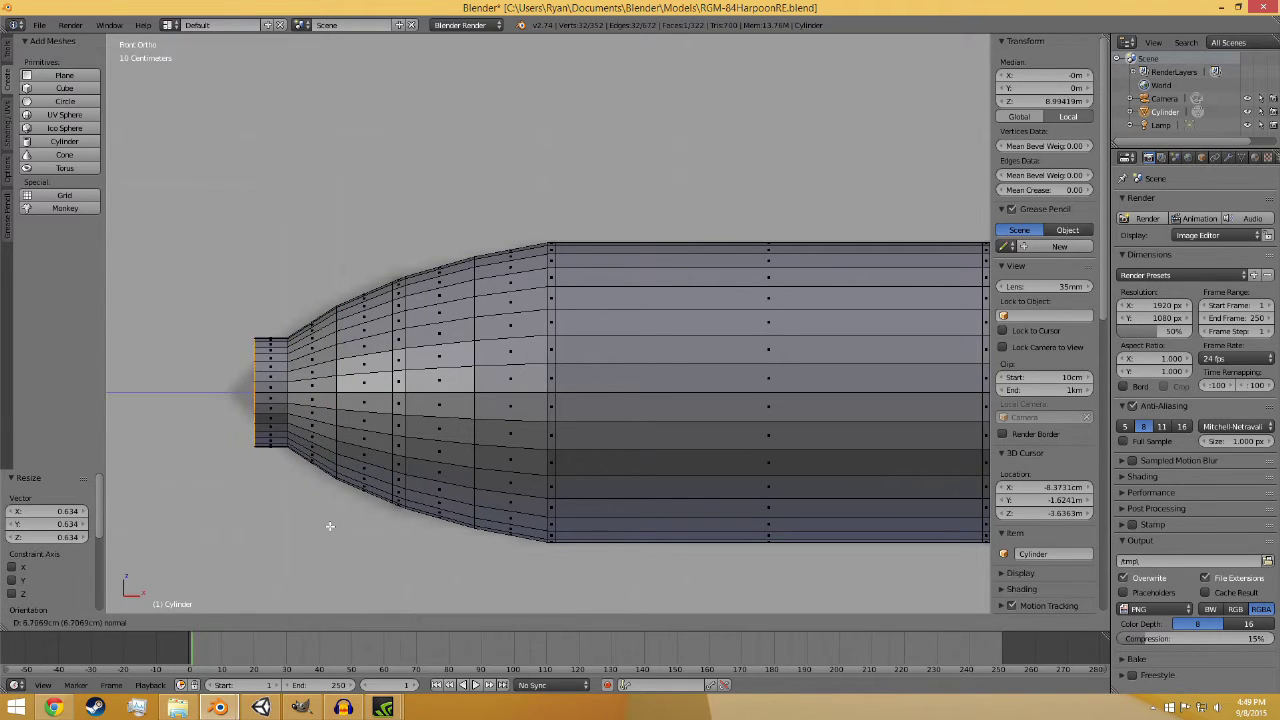
{"action": "left_click", "coordinate": [318, 520]}
{"action": "key", "text": "s"}
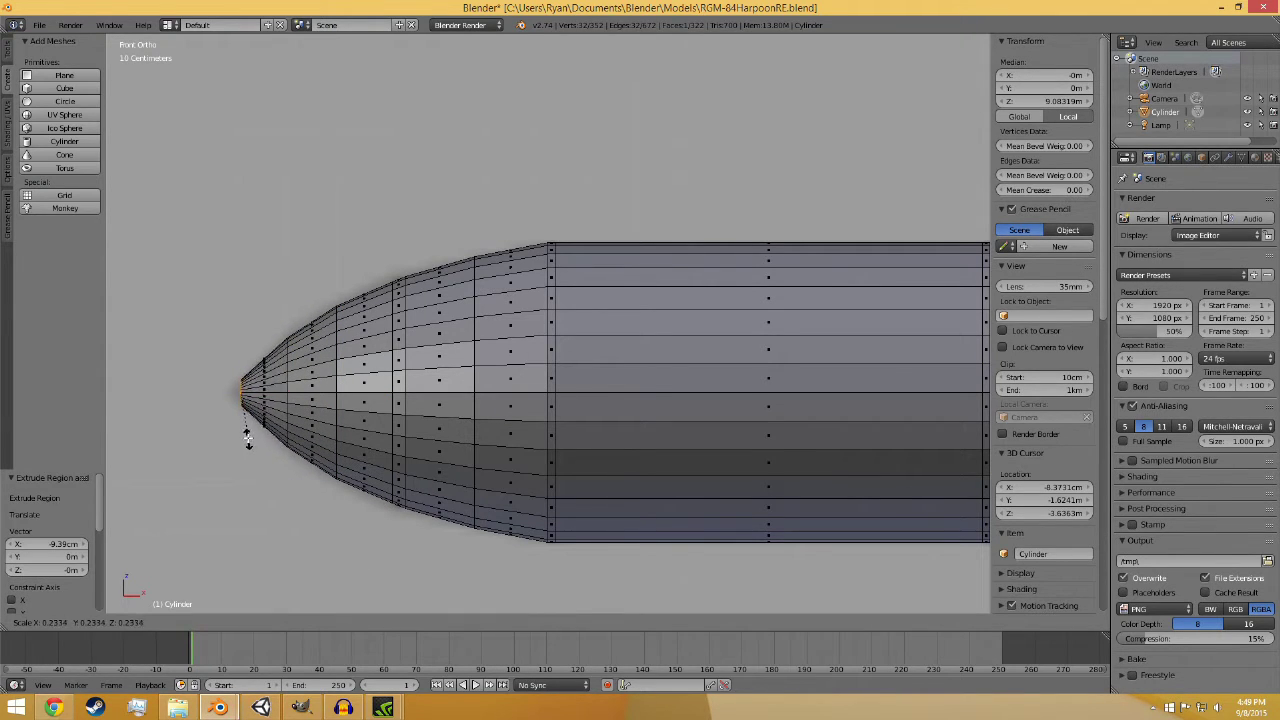
{"action": "left_click", "coordinate": [247, 437]}
{"action": "key", "text": "e"}
{"action": "left_click", "coordinate": [252, 445]}
{"action": "key", "text": "s"}
{"action": "left_click", "coordinate": [242, 418]}
{"action": "key", "text": "a"}
- Select the body's rear end face and extrude it about 1.95 cm along X to form the seam before the wings
{"action": "scroll", "coordinate": [352, 471], "scroll_direction": "down", "scroll_amount": 3}
{"action": "middle_click_drag", "start_coordinate": [751, 483], "coordinate": [291, 476], "text": "shift"}
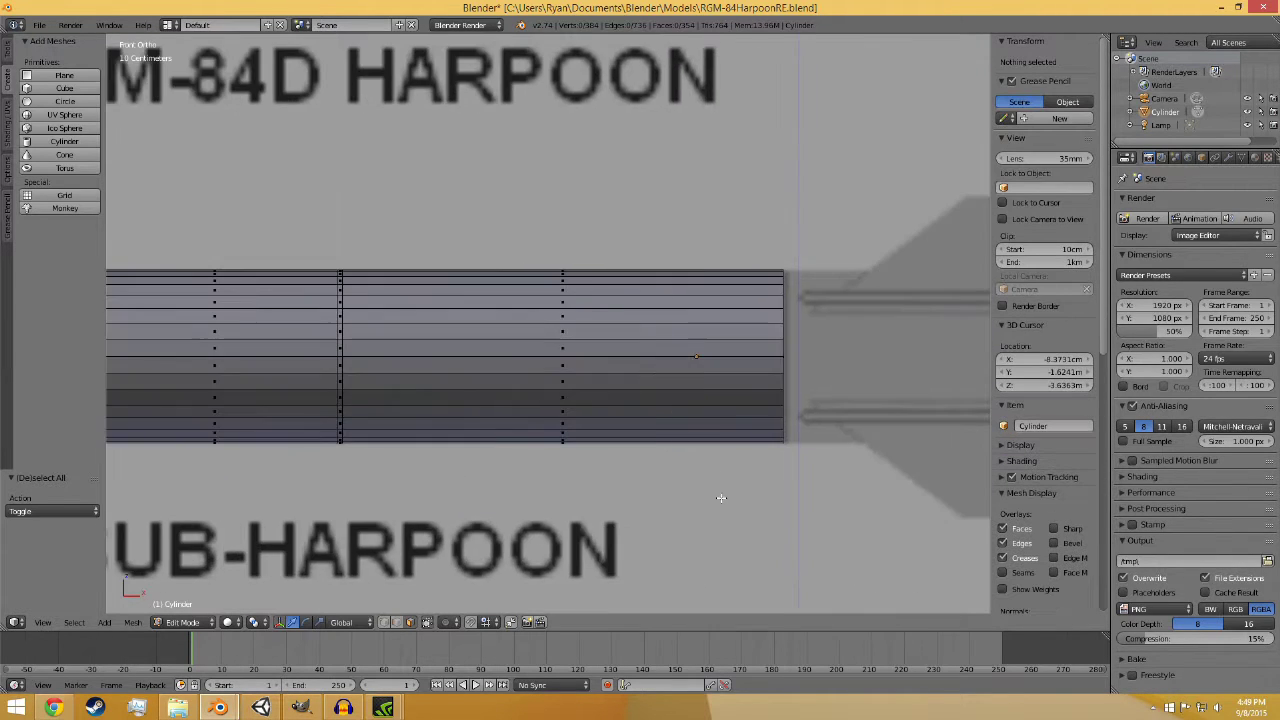
{"action": "middle_click_drag", "start_coordinate": [720, 497], "coordinate": [437, 456]}
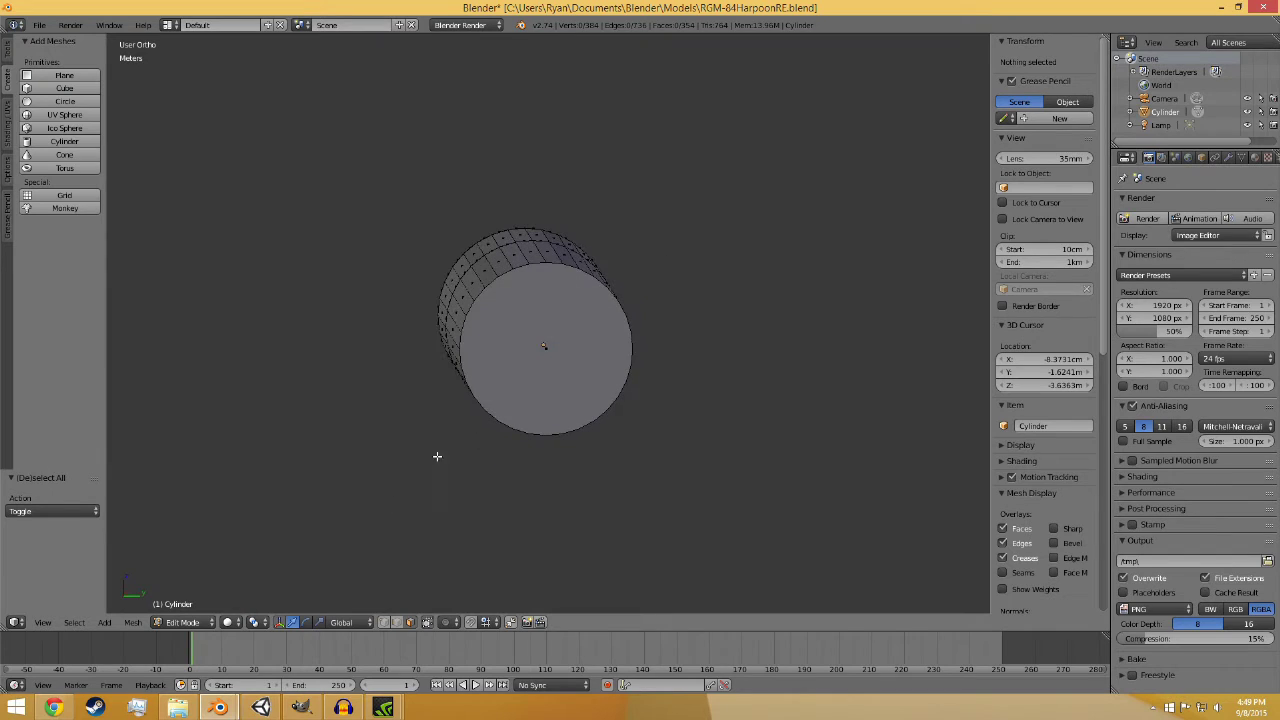
{"action": "right_click", "coordinate": [557, 377]}
{"action": "key", "text": "KP_1"}
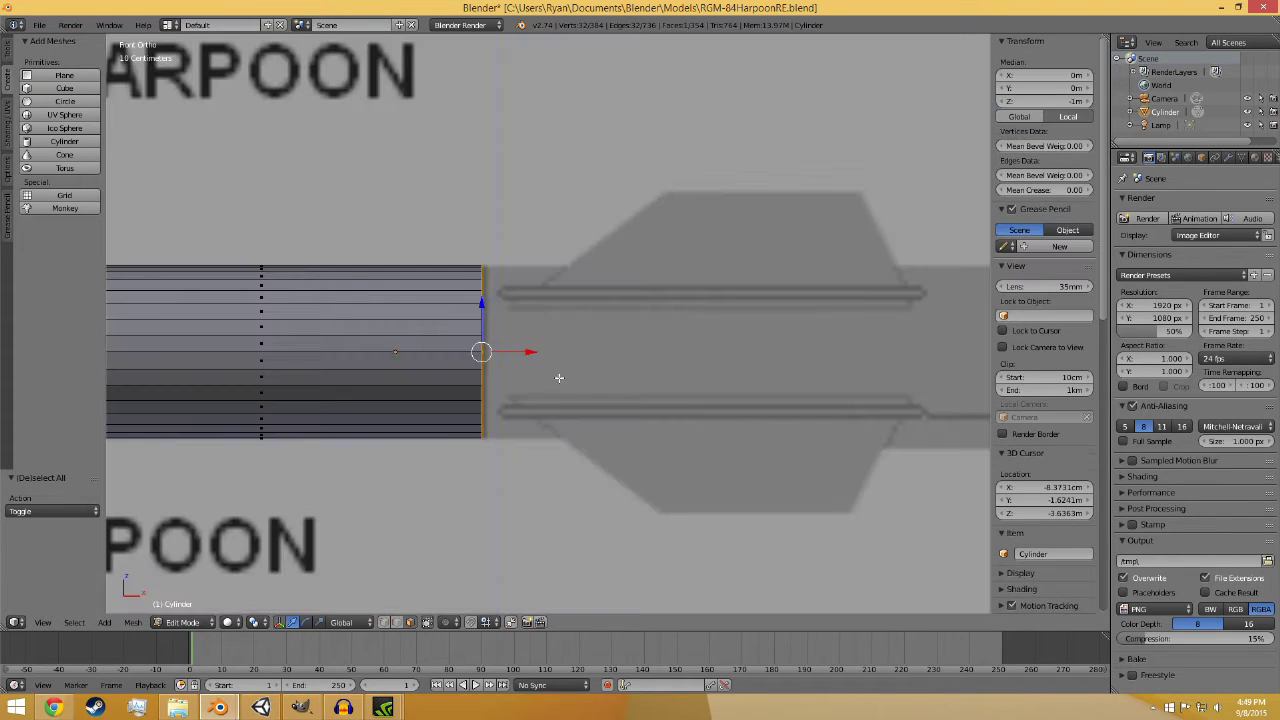
{"action": "key", "text": "e"}
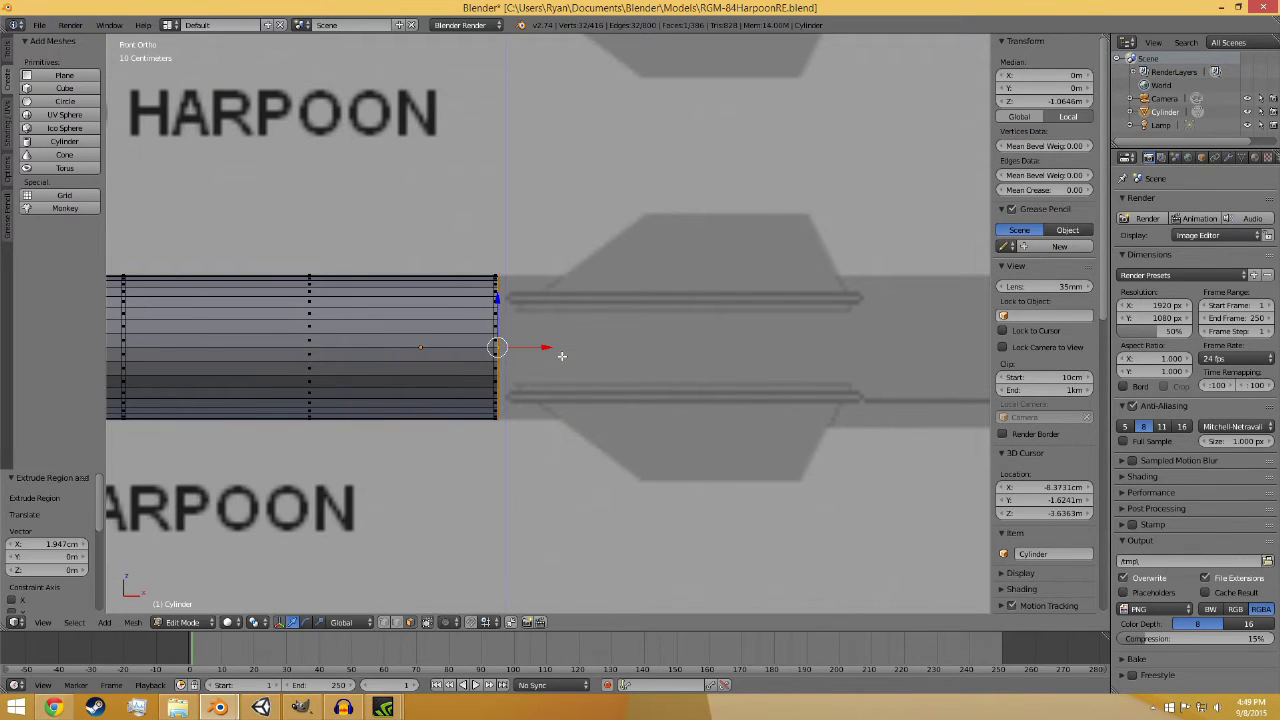
- Extrude the rear face about 1.55 m past the wings and move it about 62 cm further along X to the next seam
{"action": "left_click", "coordinate": [940, 409]}
{"action": "key", "text": "g"}
{"action": "key", "text": "x"}
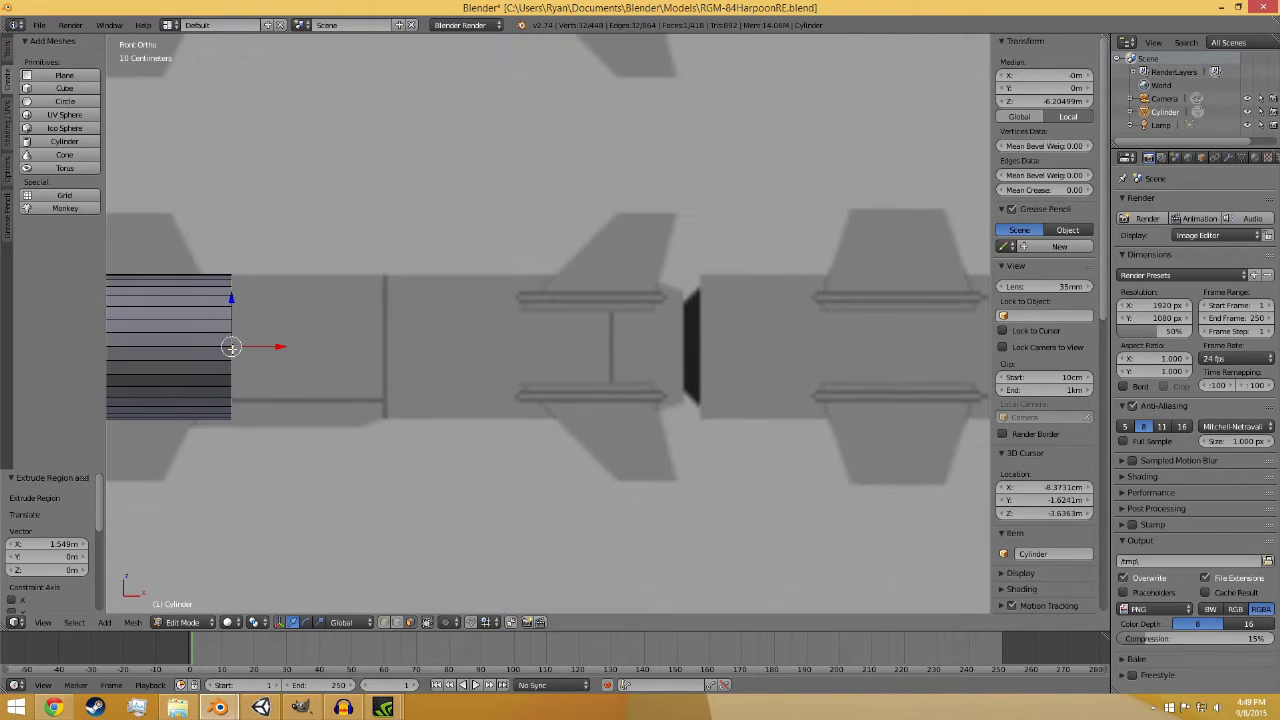
{"action": "left_click", "coordinate": [426, 354]}
- Extrude the rear face about 3.24 cm for the seam and shift it back about 1.4 cm along X
{"action": "scroll", "coordinate": [336, 422], "scroll_direction": "down", "scroll_amount": 2}
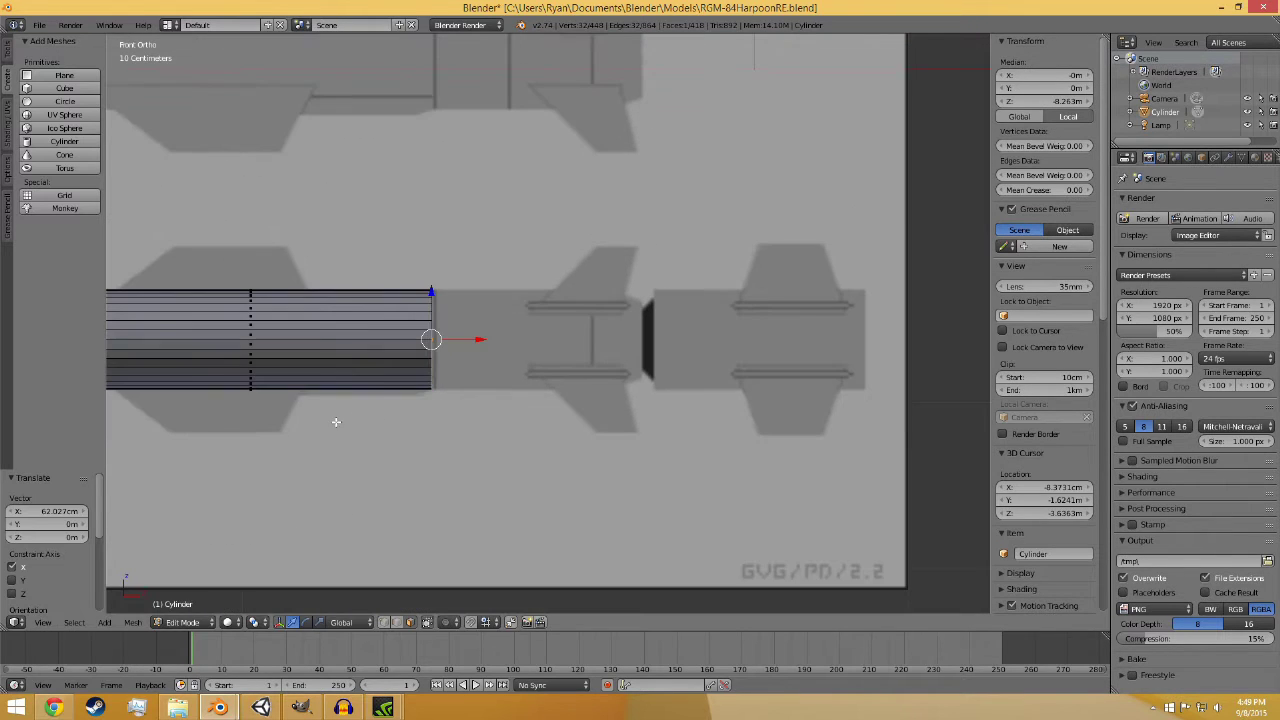
{"action": "scroll", "coordinate": [430, 440], "scroll_direction": "up", "scroll_amount": 8}
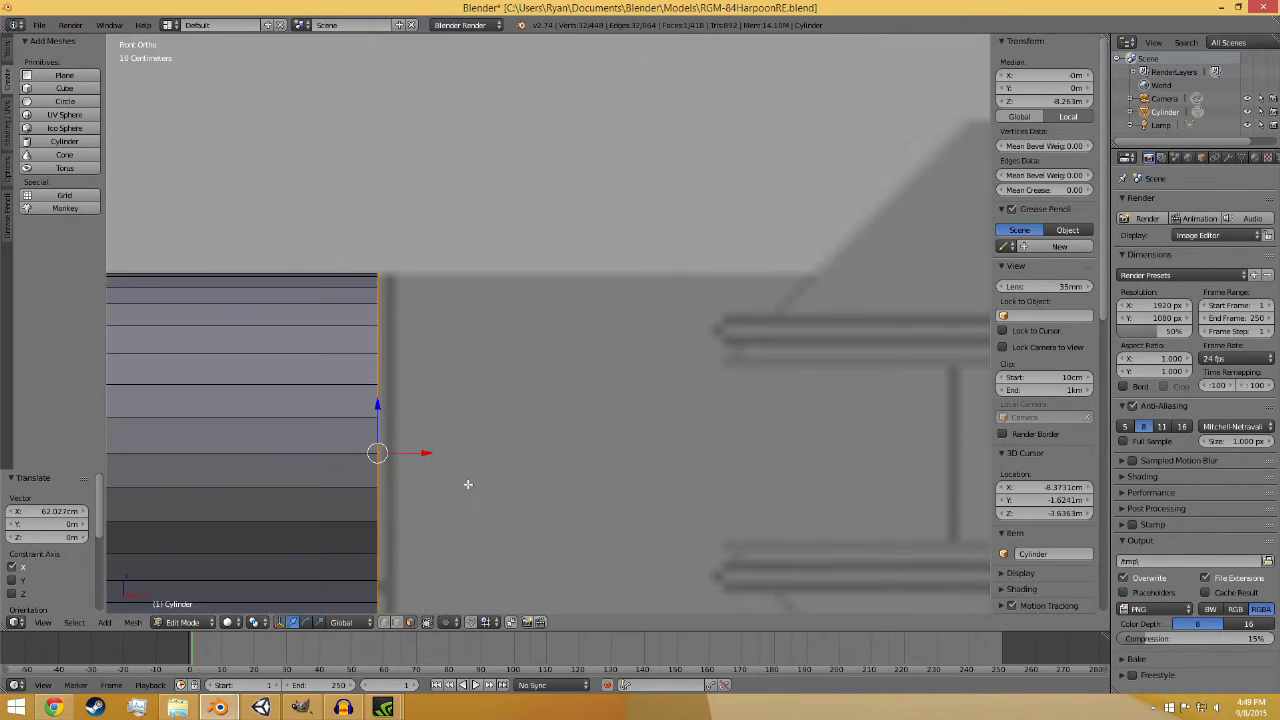
{"action": "key", "text": "e"}
{"action": "left_click", "coordinate": [490, 481]}
{"action": "scroll", "coordinate": [560, 477], "scroll_direction": "down", "scroll_amount": 3}
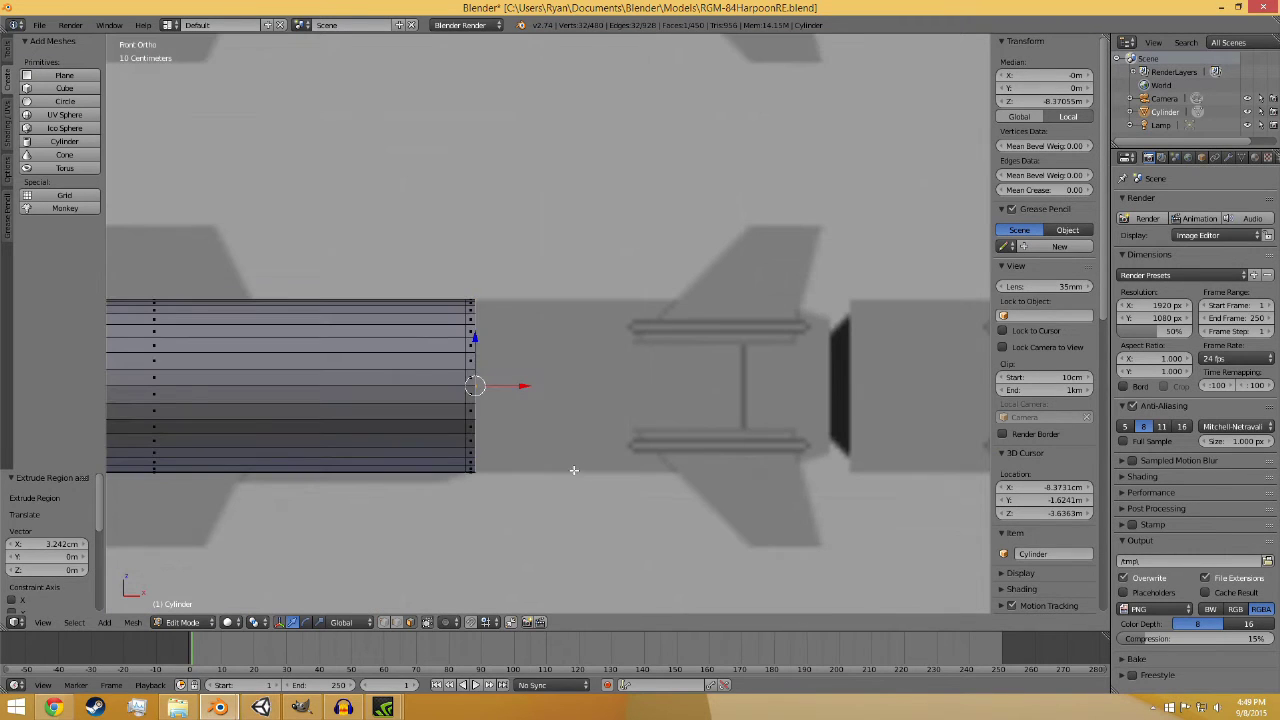
{"action": "left_click_drag", "start_coordinate": [519, 391], "coordinate": [515, 391]}
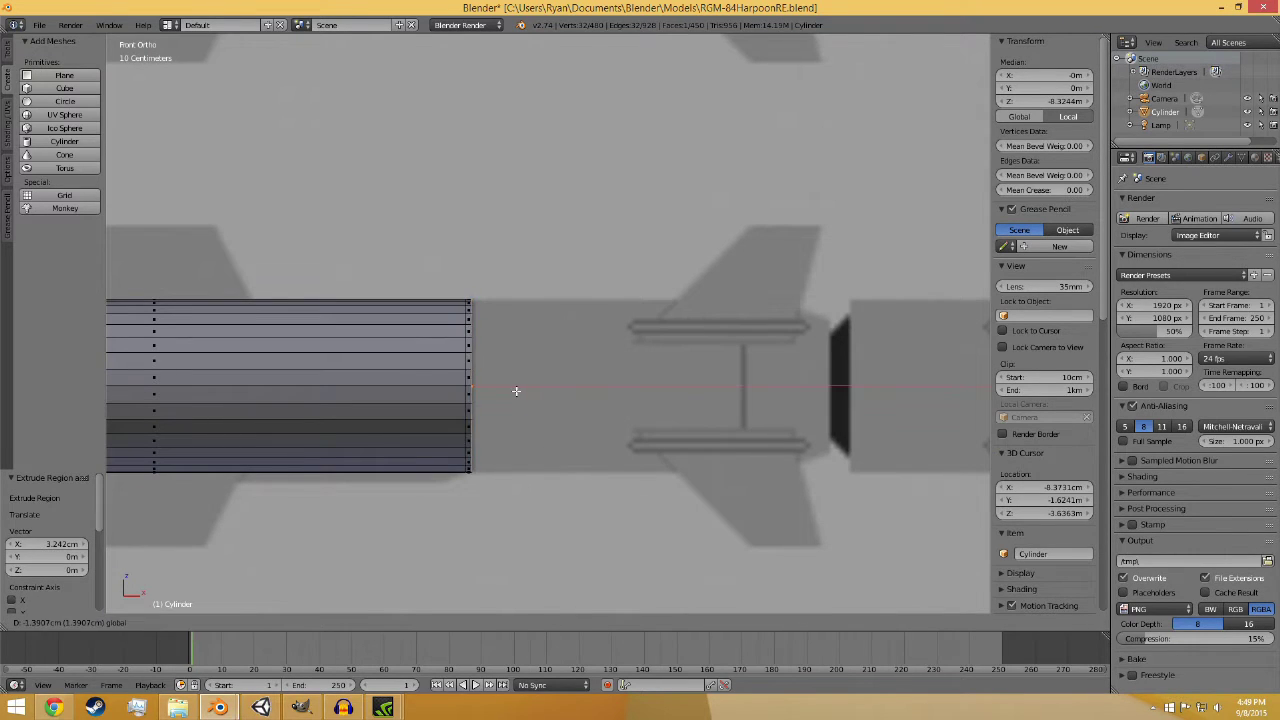
- Extrude the body rearward to the start of the tail taper and add a seam ring about 1.48 cm long
{"action": "scroll", "coordinate": [560, 450], "scroll_direction": "up", "scroll_amount": 3}
{"action": "middle_click_drag", "start_coordinate": [601, 490], "coordinate": [340, 484], "text": "shift"}
{"action": "key", "text": "e"}
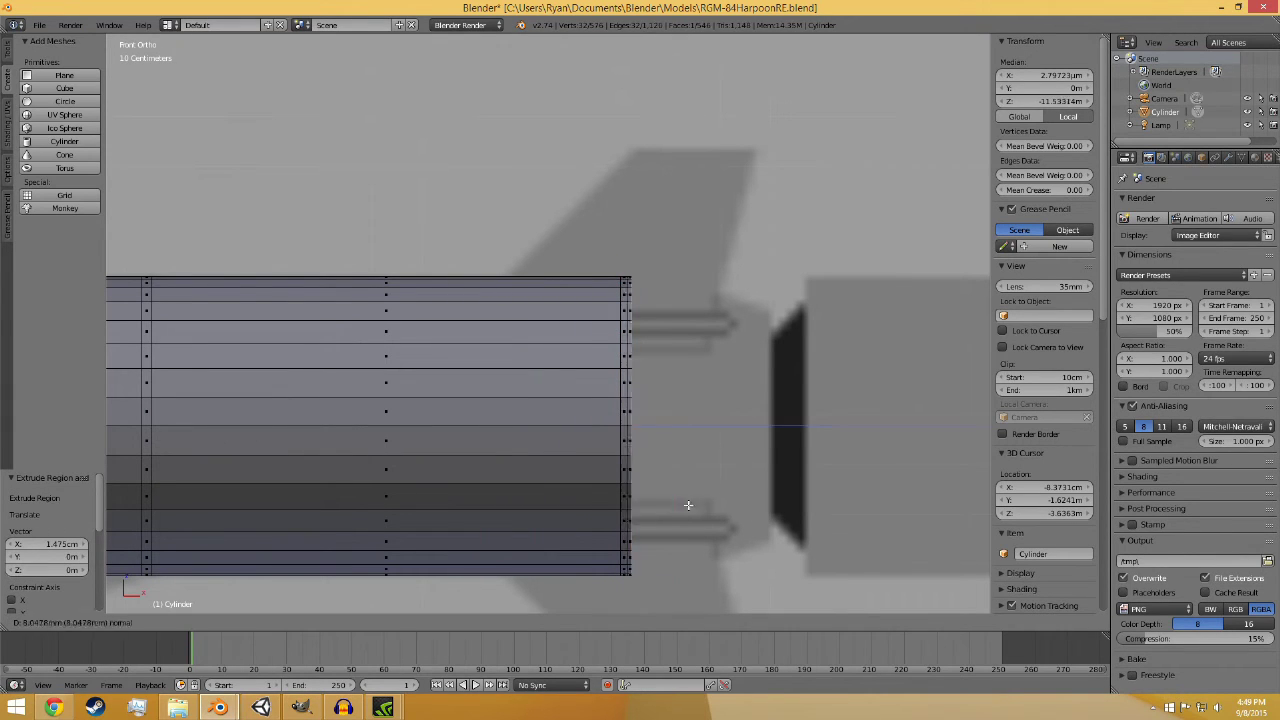
- Extrude two tapering tail sections up to the black nozzle area, scaling their ends to 0.908 and 0.840
{"action": "left_click", "coordinate": [757, 504]}
{"action": "key", "text": "s"}
{"action": "left_click", "coordinate": [751, 491]}
{"action": "key", "text": "e"}
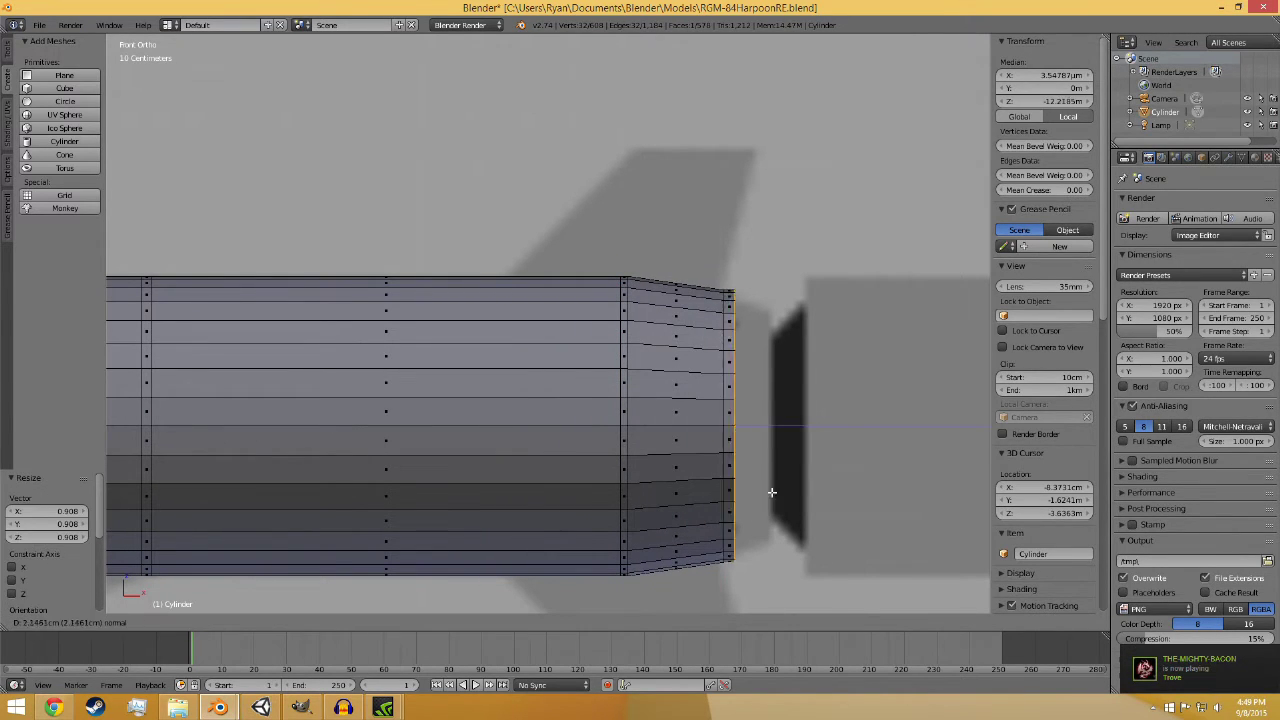
{"action": "left_click", "coordinate": [795, 499]}
{"action": "key", "text": "s"}
{"action": "left_click", "coordinate": [787, 492]}
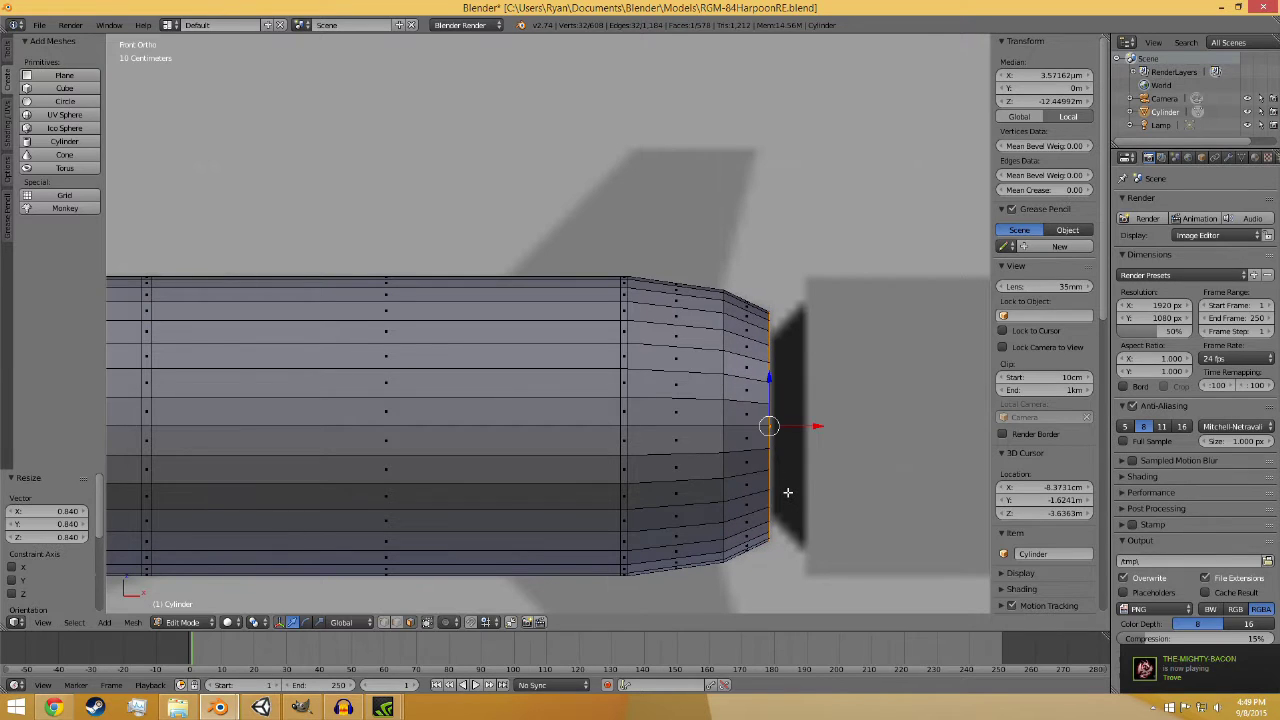
- Extrude the tail's end face slightly rearward and scale it to 0.657 to make an inner ring
{"action": "scroll", "coordinate": [677, 480], "scroll_direction": "up", "scroll_amount": 5}
{"action": "key", "text": "e"}
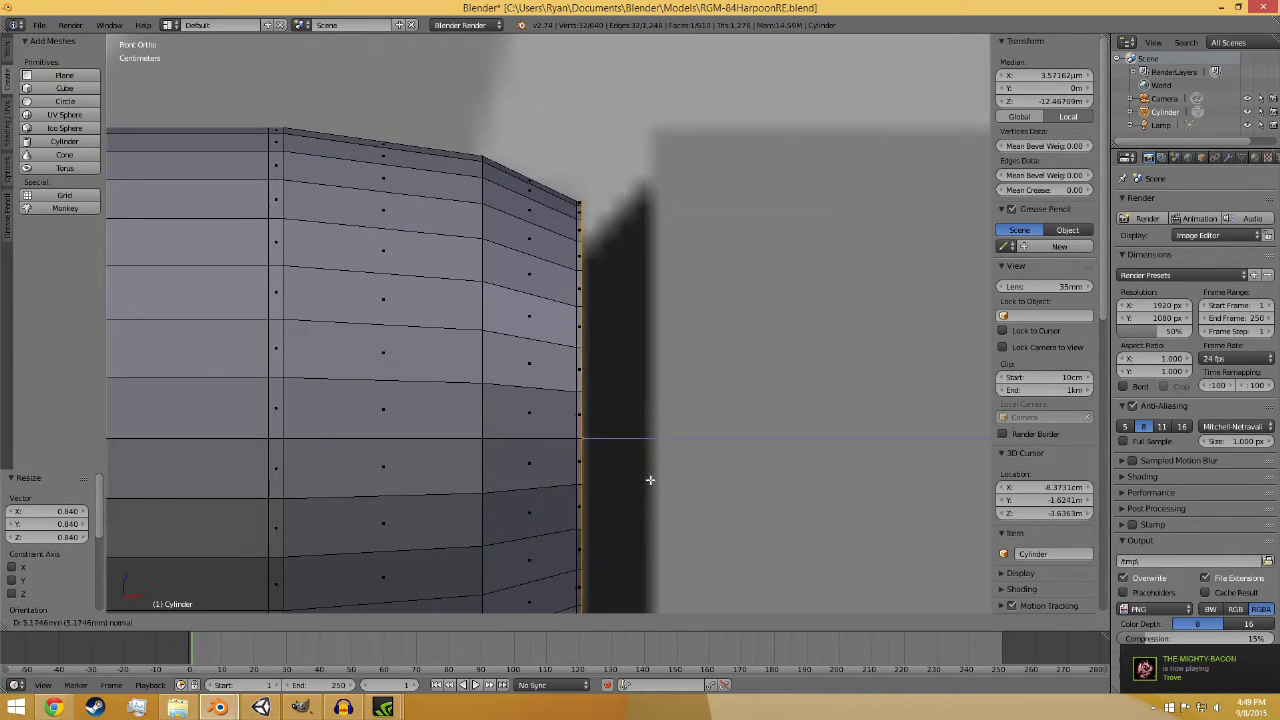
{"action": "left_click", "coordinate": [676, 508]}
{"action": "key", "text": "s"}
{"action": "left_click", "coordinate": [653, 480]}
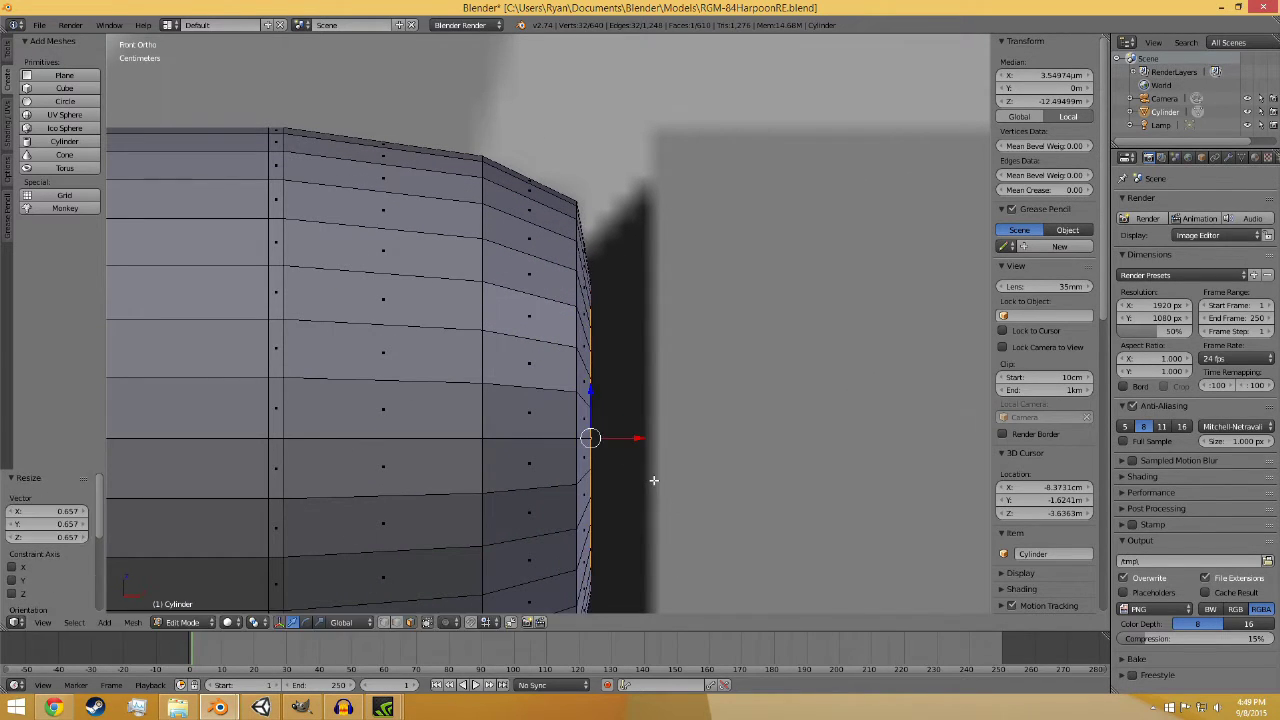
- Move the inner end face about 1.42 cm along negative X, level with the tail rim, and inspect it from an angle
{"action": "key", "text": "g"}
{"action": "key", "text": "x"}
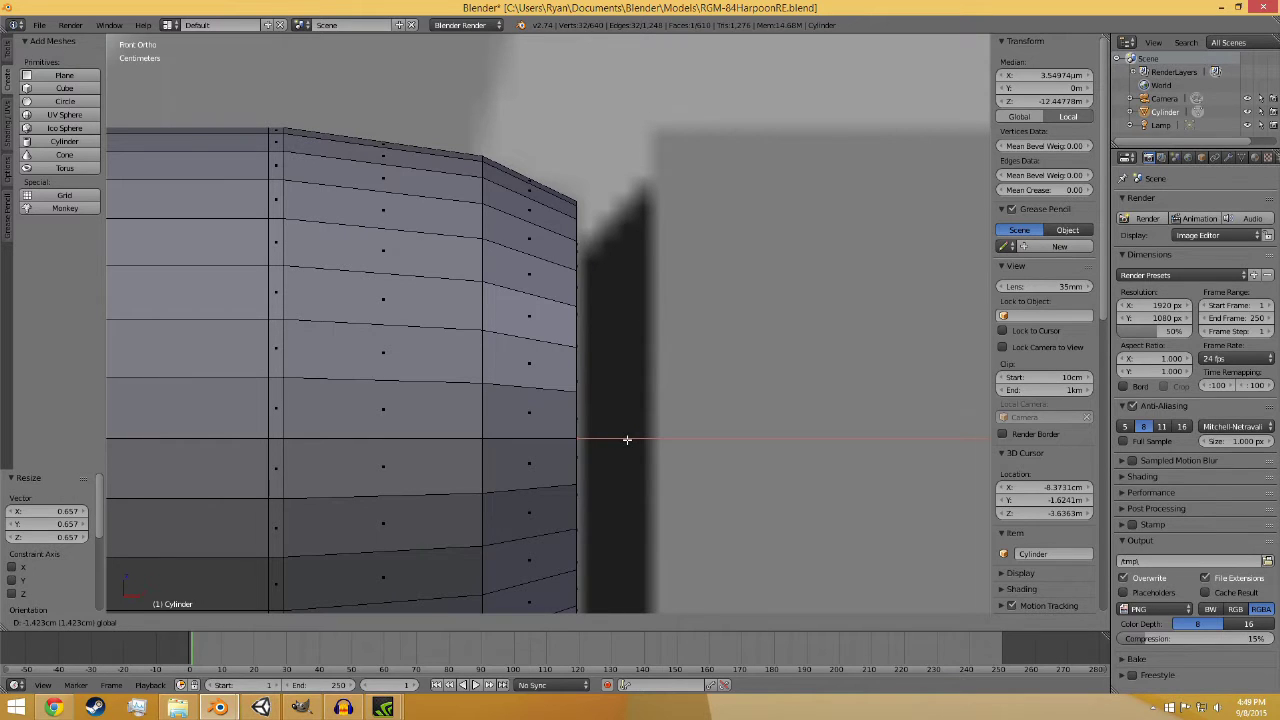
{"action": "left_click", "coordinate": [627, 440]}
{"action": "middle_click_drag", "start_coordinate": [627, 440], "coordinate": [651, 488]}
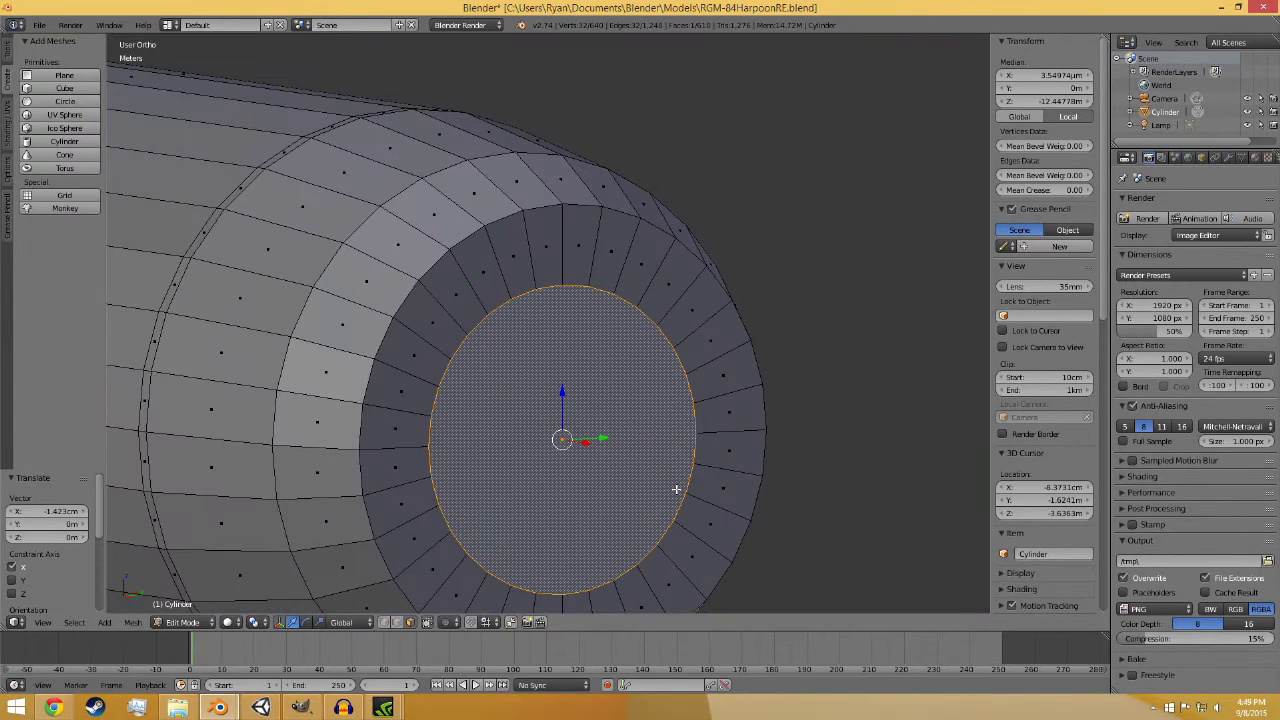
- Extrude the inner tail face about 63.2 cm forward into the body and scale it to 0.896
{"action": "key", "text": "e"}
{"action": "left_click", "coordinate": [388, 420]}
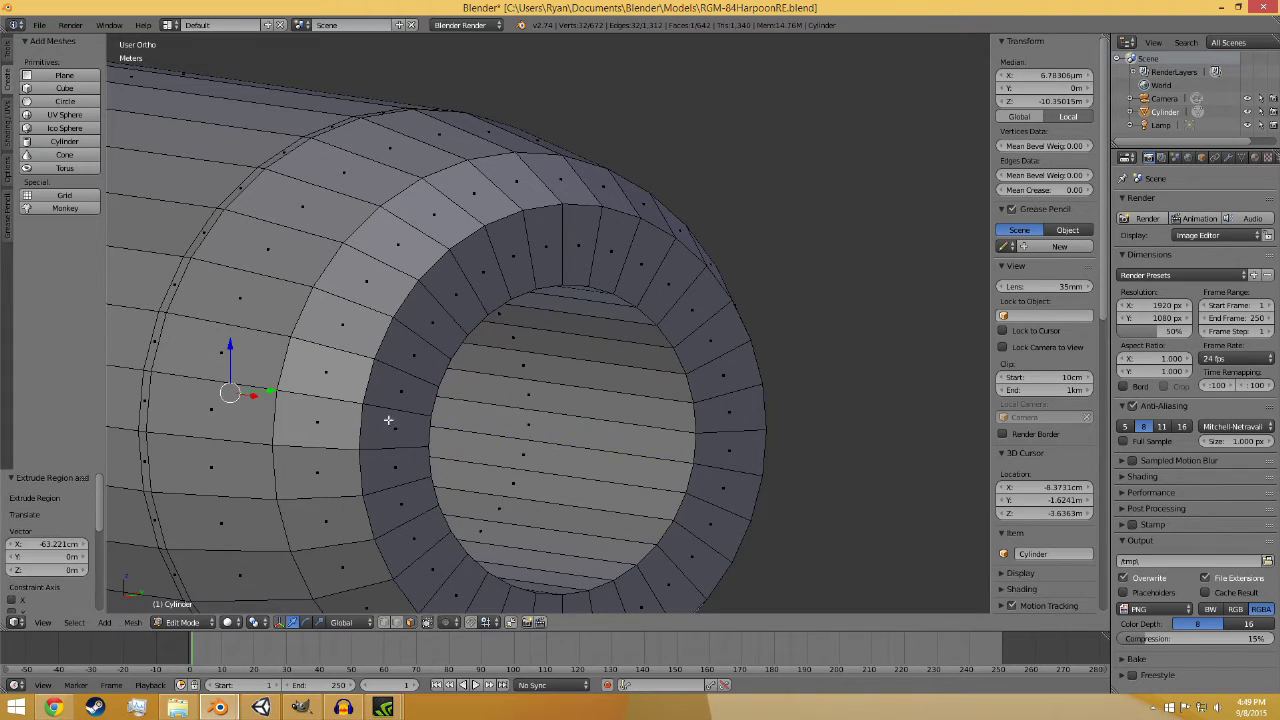
{"action": "key", "text": "s"}
{"action": "left_click", "coordinate": [563, 485]}
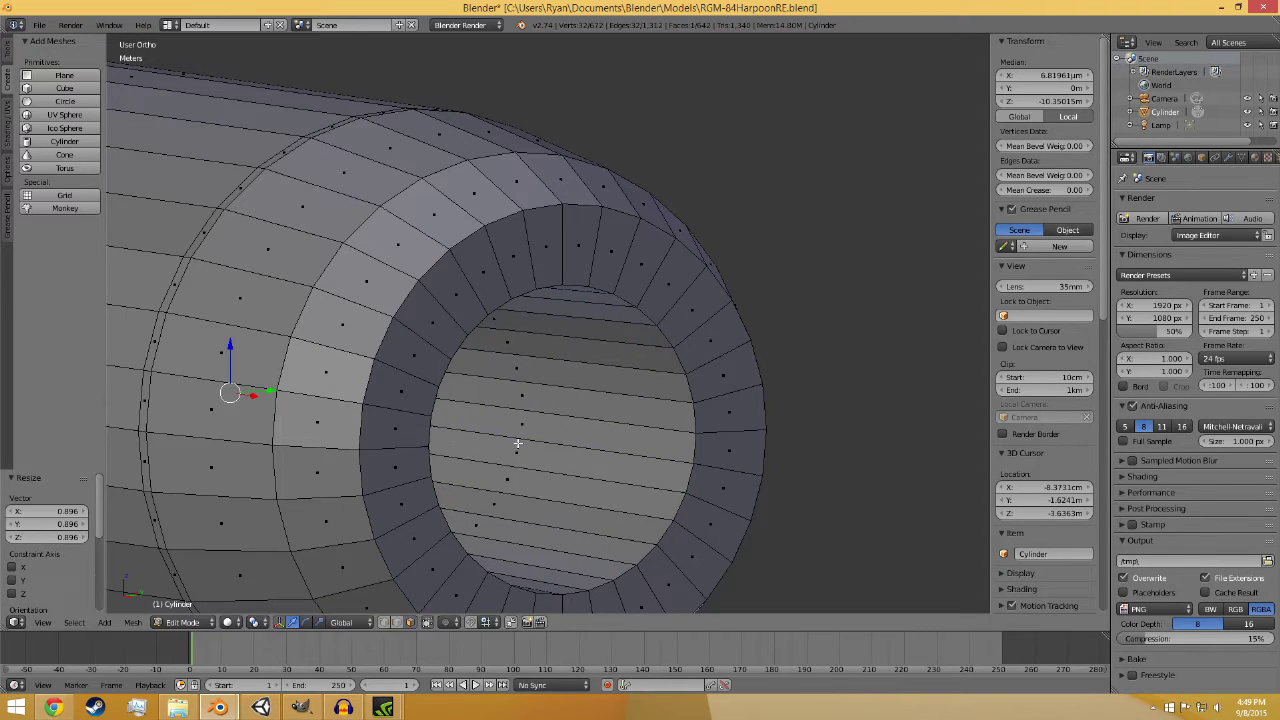
- Extrude the recessed face about 64.2 cm rearward and move it about 1.04 cm along negative X, level with the tail rim
{"action": "key", "text": "e"}
{"action": "left_click", "coordinate": [850, 518]}
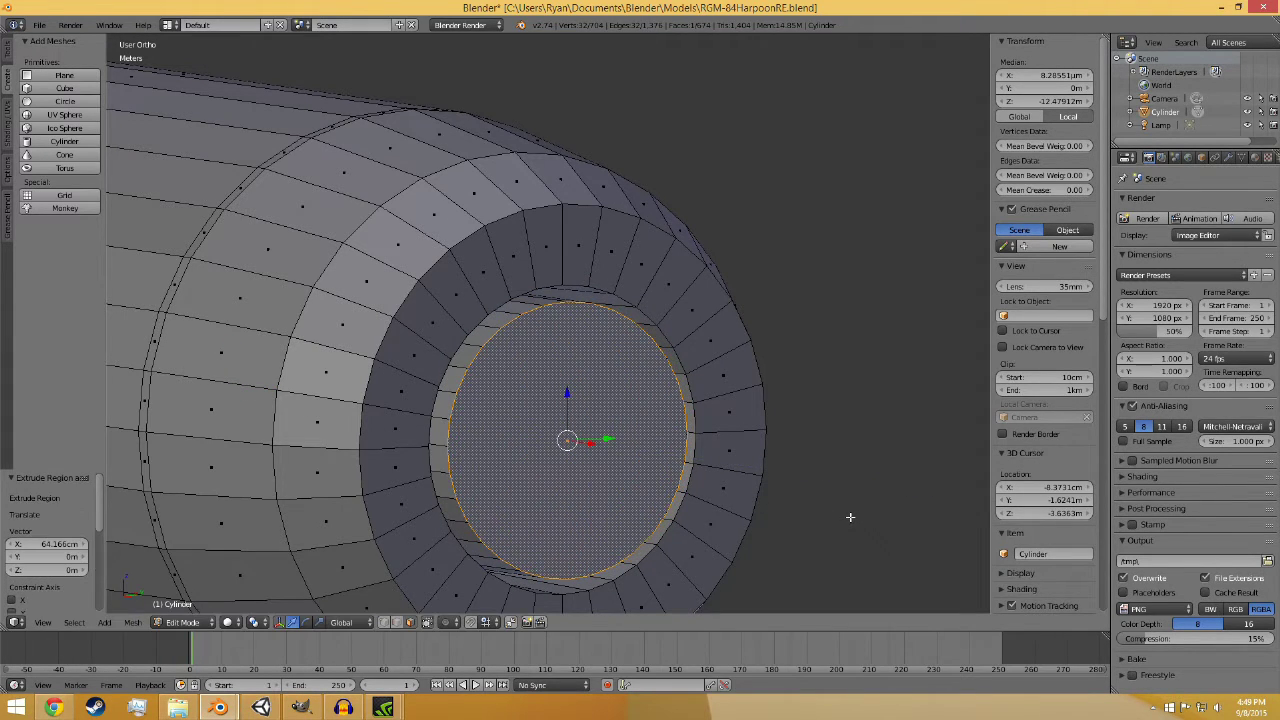
{"action": "key", "text": "KP_1"}
{"action": "key", "text": "g"}
{"action": "key", "text": "x"}
{"action": "left_click", "coordinate": [626, 440]}
{"action": "middle_click_drag", "start_coordinate": [668, 464], "coordinate": [585, 476]}
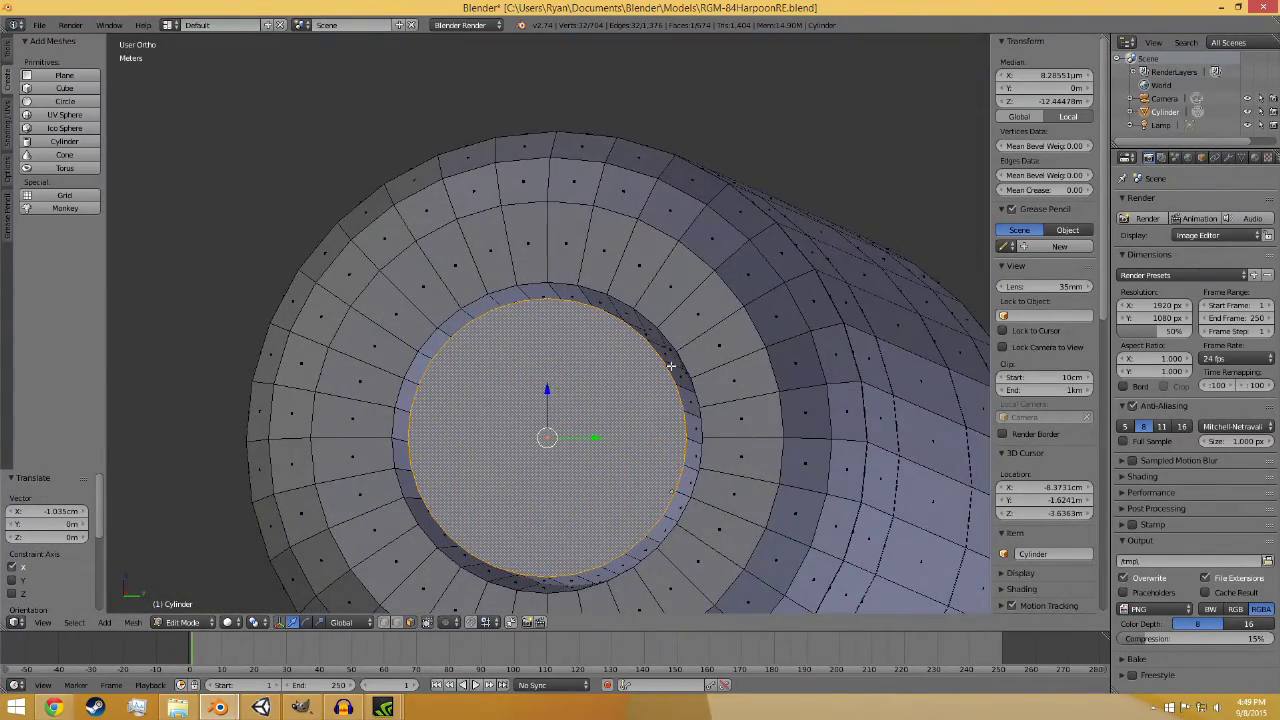
- Extrude the inner face about 1.18 cm, scale it to roughly half size, and move it about 1.1 cm along negative X to form a flat ring
{"action": "middle_click_drag", "start_coordinate": [607, 459], "coordinate": [623, 476]}
{"action": "key", "text": "e"}
{"action": "left_click", "coordinate": [624, 477]}
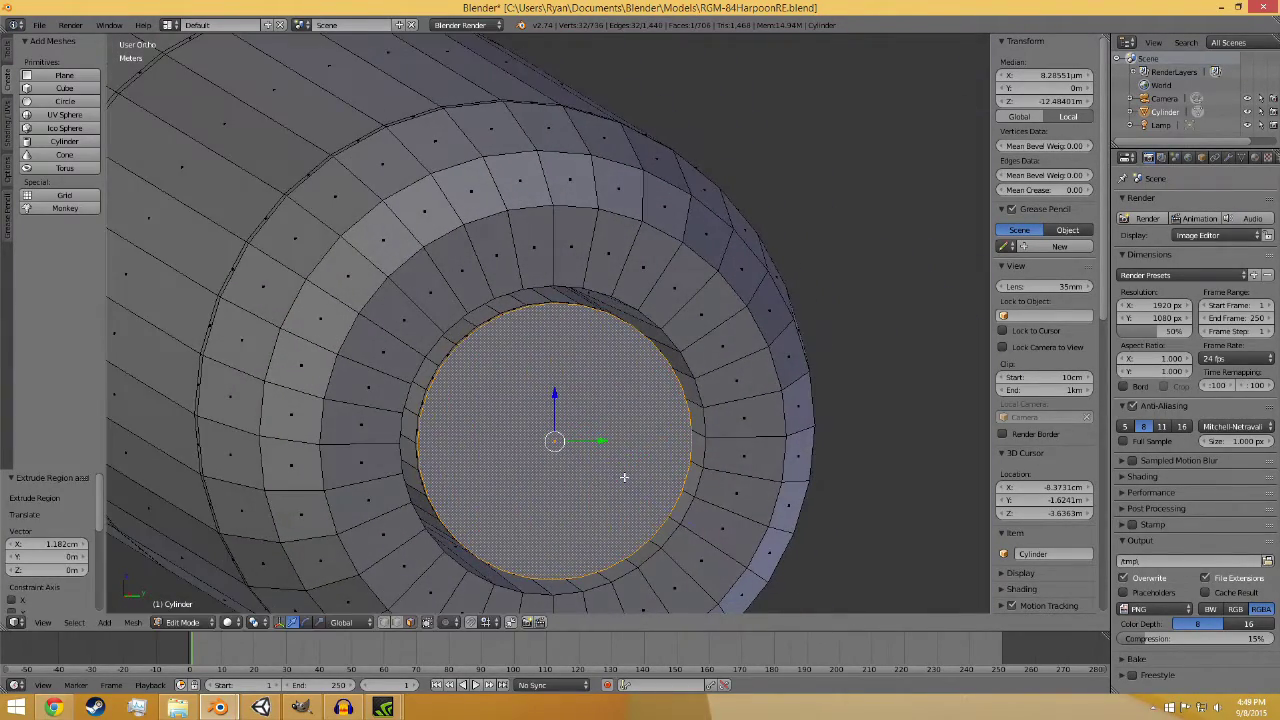
{"action": "key", "text": "KP_1"}
{"action": "key", "text": "s"}
{"action": "left_click", "coordinate": [656, 462]}
{"action": "left_click_drag", "start_coordinate": [635, 439], "coordinate": [625, 440]}
{"action": "left_click", "coordinate": [624, 440]}
{"action": "middle_click_drag", "start_coordinate": [624, 440], "coordinate": [397, 324]}
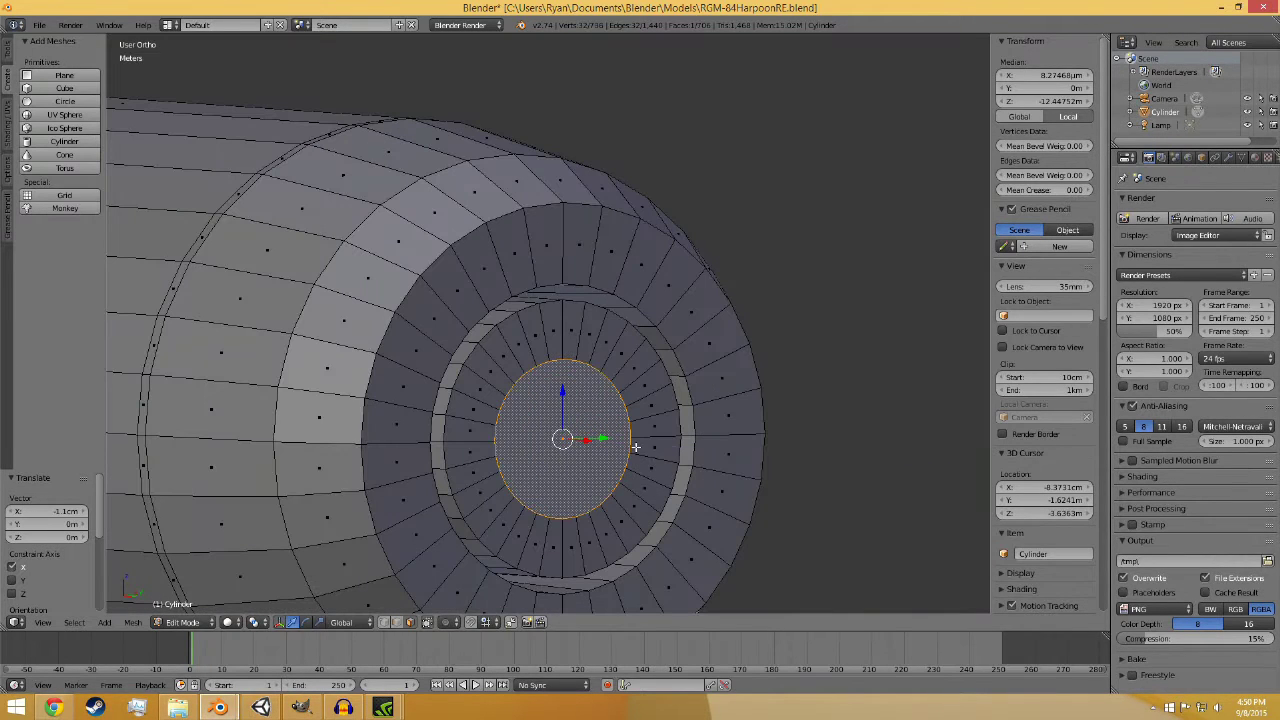
- Extrude the small central face forward into the body as a nozzle opening, deselect everything, and save over the existing file
{"action": "key", "text": "e"}
{"action": "left_click", "coordinate": [374, 411]}
{"action": "key", "text": "a"}
{"action": "scroll", "coordinate": [800, 507], "scroll_direction": "down", "scroll_amount": 4}
{"action": "middle_click_drag", "start_coordinate": [782, 498], "coordinate": [778, 527]}
{"action": "key", "text": "ctrl+s"}
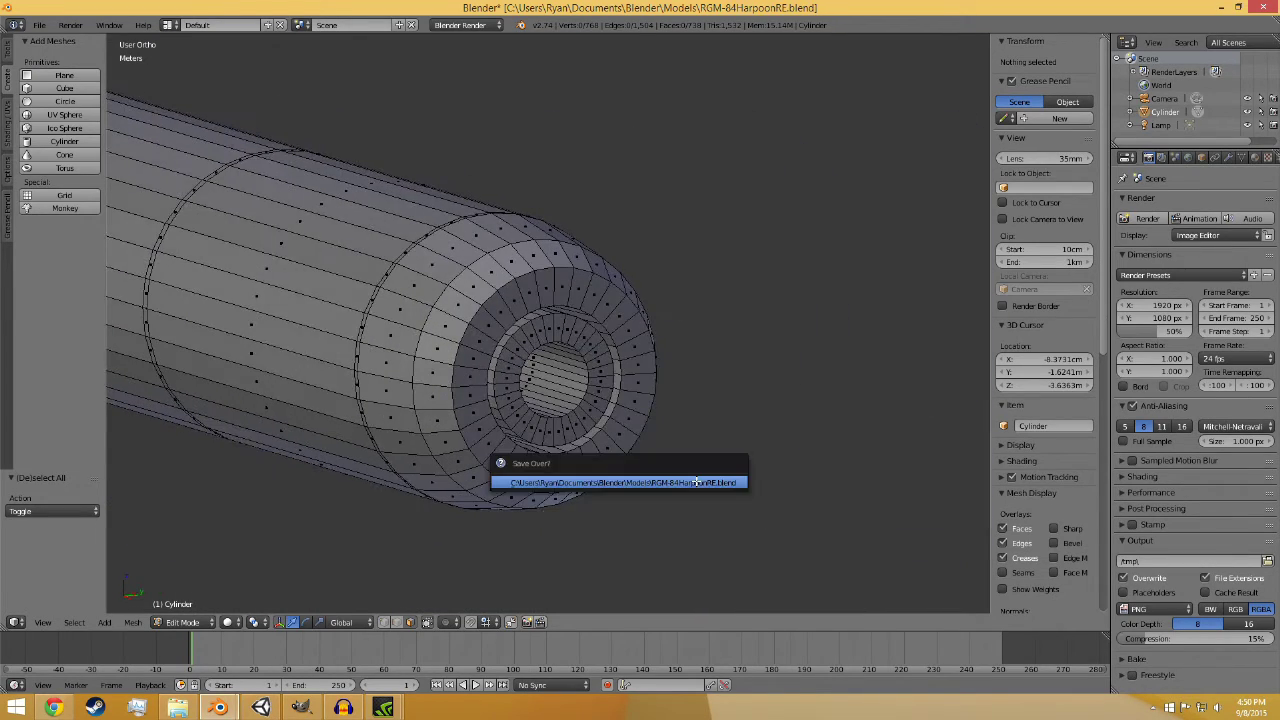
{"action": "left_click", "coordinate": [696, 481]}
- Return to the front view, switch to Object Mode and deselect the missile
{"action": "scroll", "coordinate": [540, 483], "scroll_direction": "down", "scroll_amount": 7}
{"action": "middle_click_drag", "start_coordinate": [537, 483], "coordinate": [611, 494]}
{"action": "key", "text": "KP_1"}
{"action": "scroll", "coordinate": [612, 494], "scroll_direction": "down", "scroll_amount": 6}
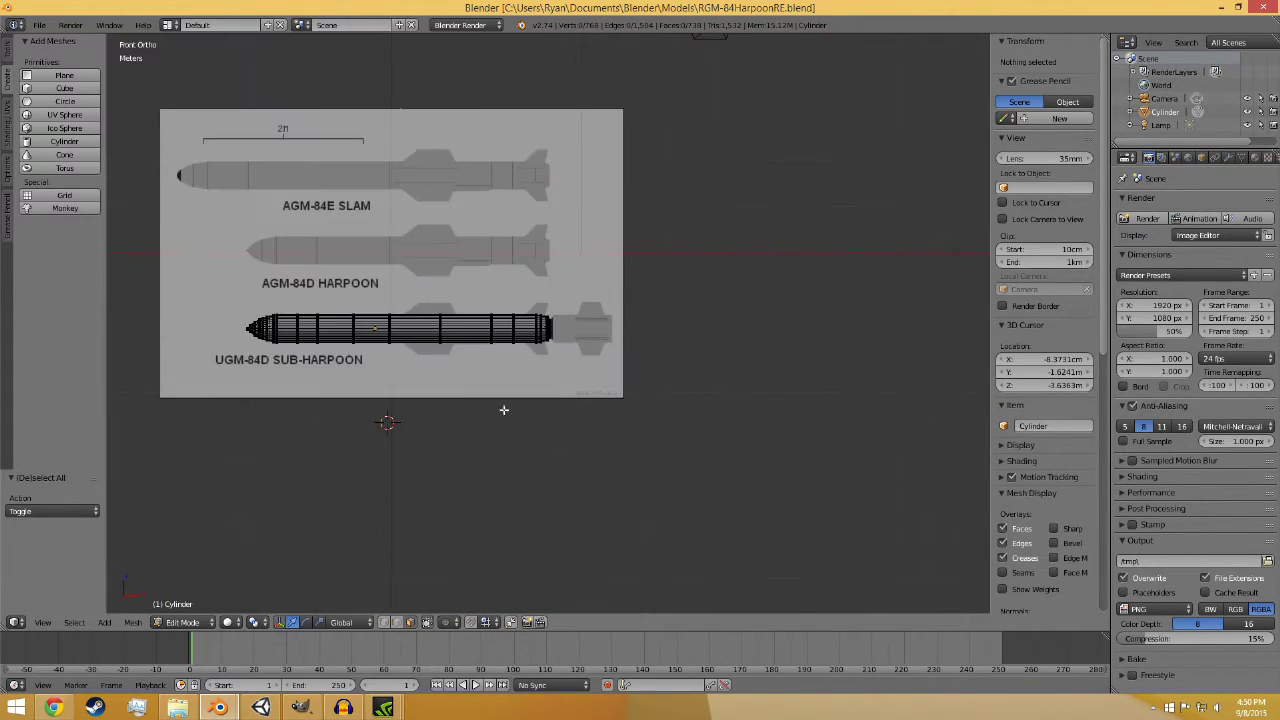
{"action": "middle_click_drag", "start_coordinate": [458, 415], "coordinate": [516, 429], "text": "shift"}
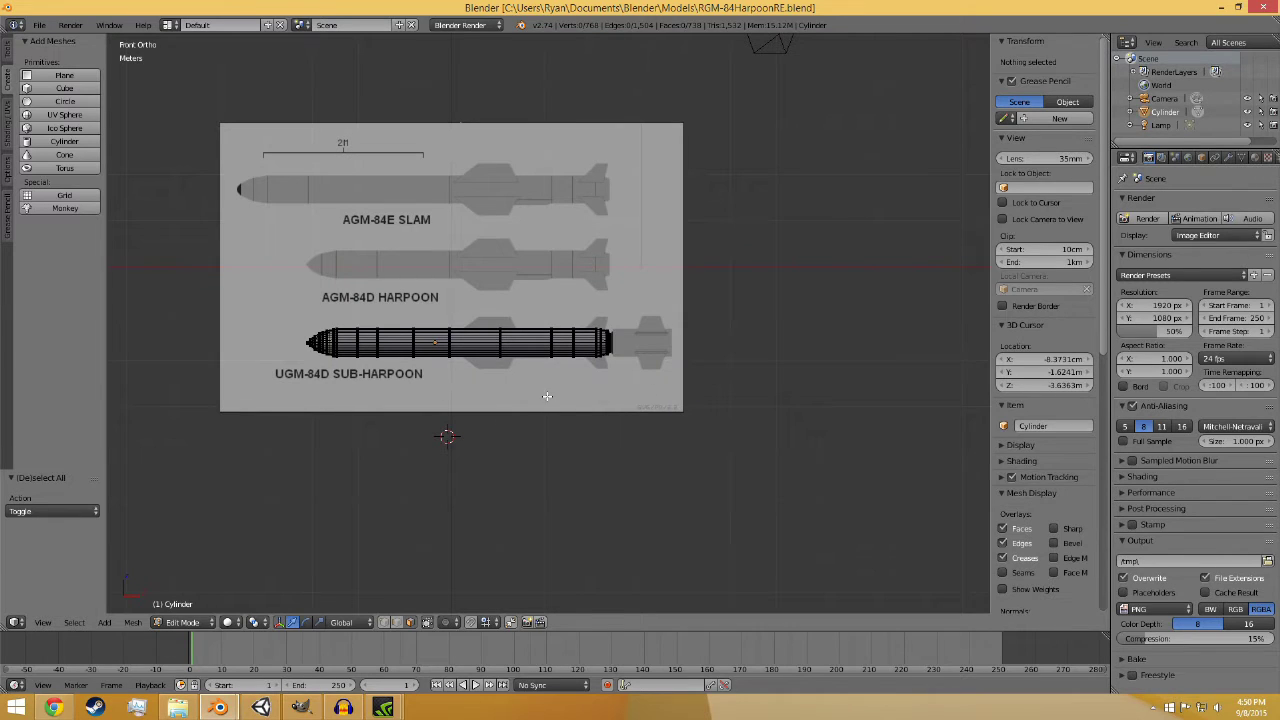
{"action": "left_click", "coordinate": [182, 622]}
{"action": "left_click", "coordinate": [194, 609]}
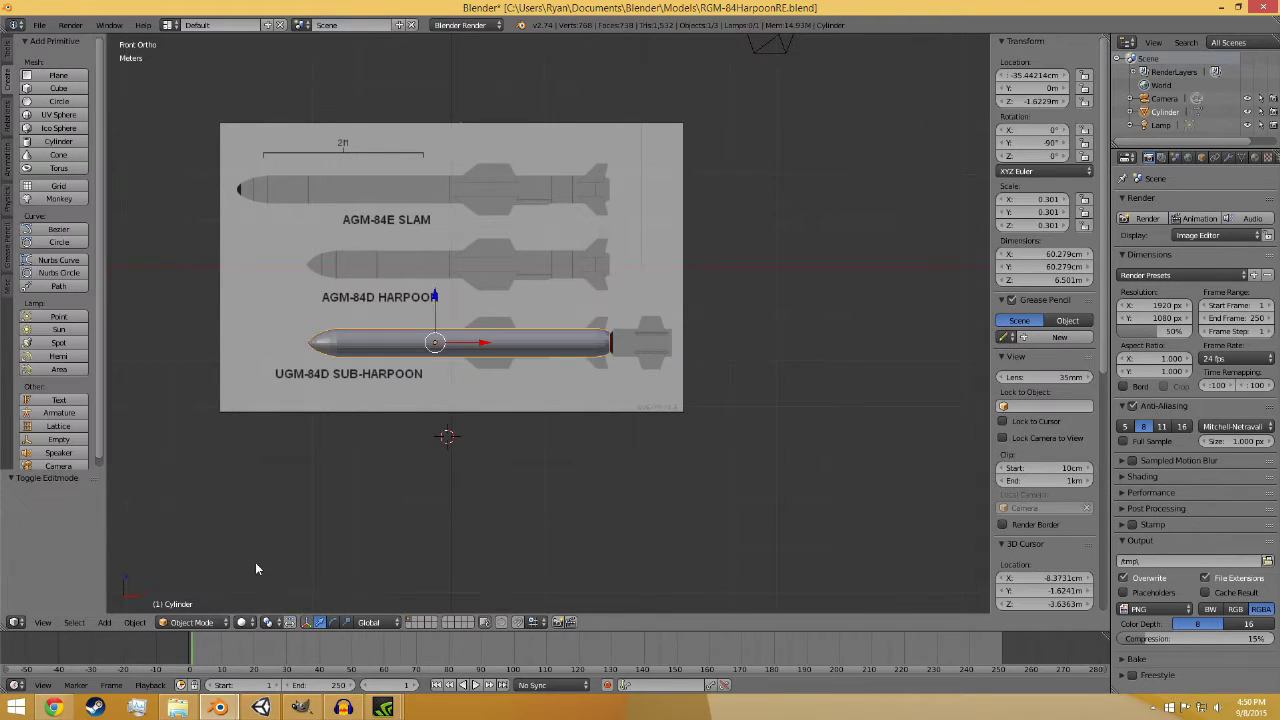
{"action": "scroll", "coordinate": [588, 467], "scroll_direction": "up", "scroll_amount": 5}
{"action": "key", "text": "a"}
{"action": "scroll", "coordinate": [588, 471], "scroll_direction": "down", "scroll_amount": 4}
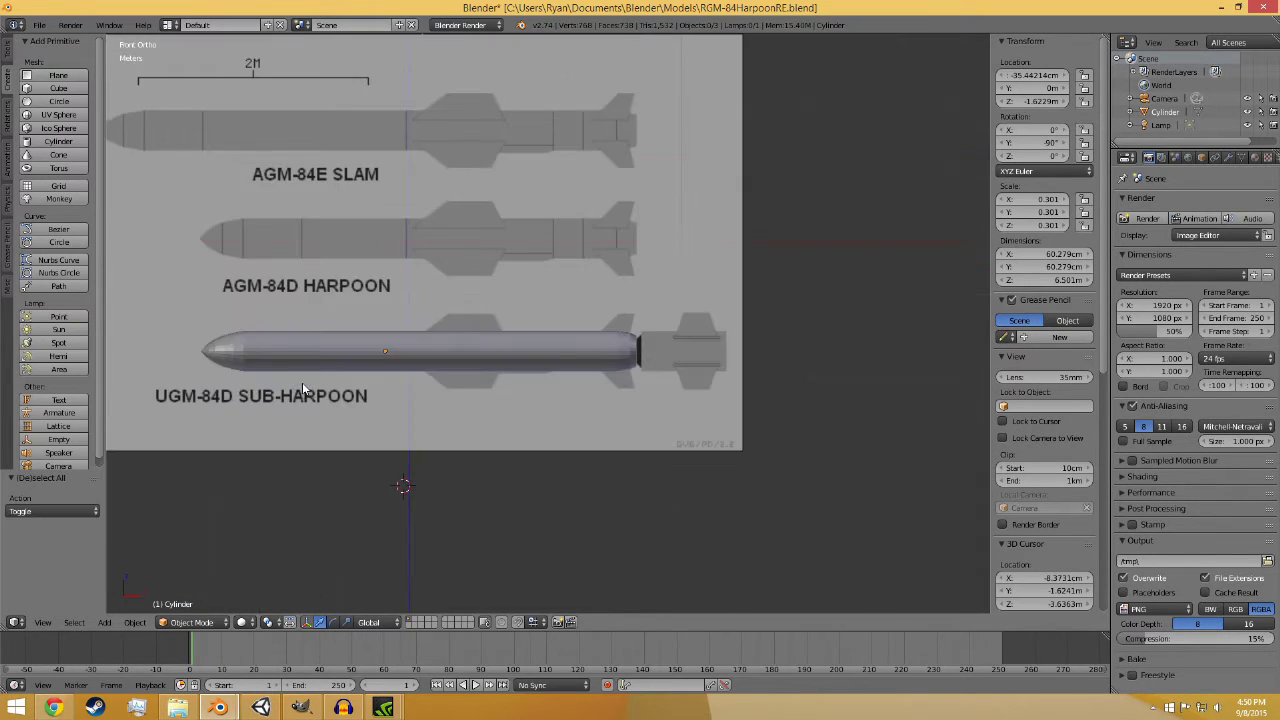
- Add a new cylinder for the booster section and set its Y rotation to -90°
{"action": "scroll", "coordinate": [648, 362], "scroll_direction": "up", "scroll_amount": 4}
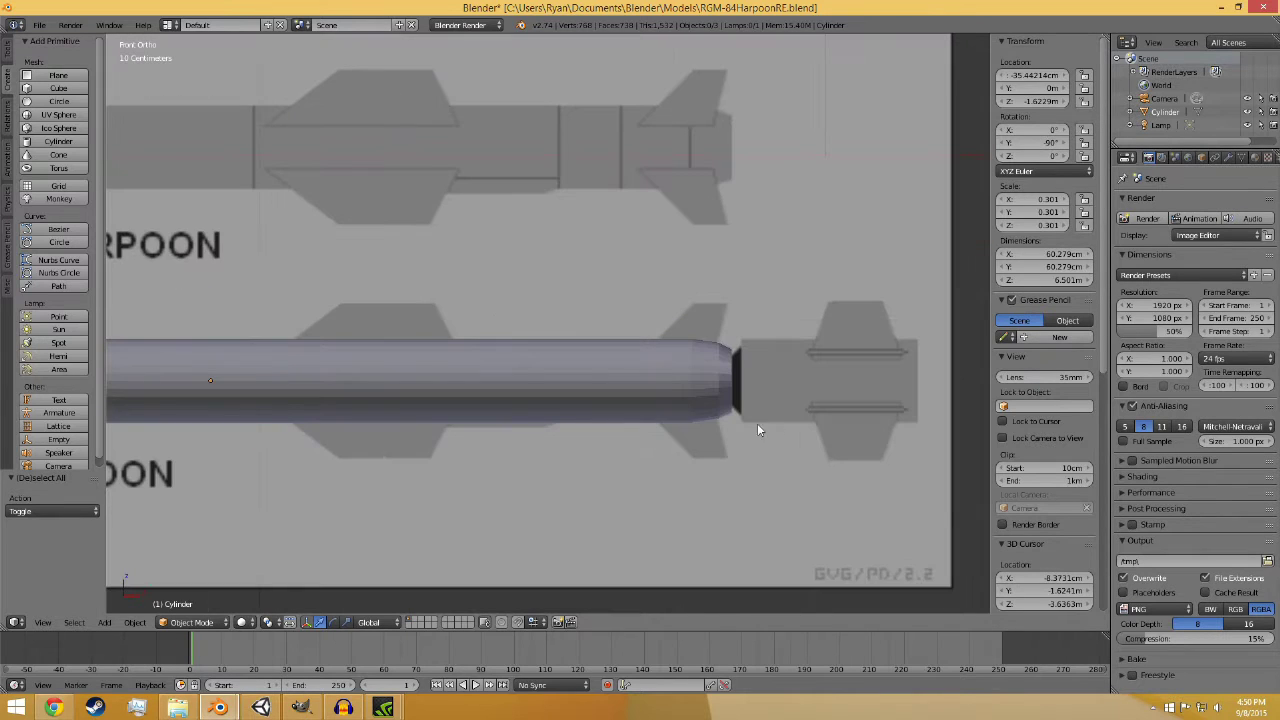
{"action": "middle_click_drag", "start_coordinate": [786, 418], "coordinate": [674, 418], "text": "shift"}
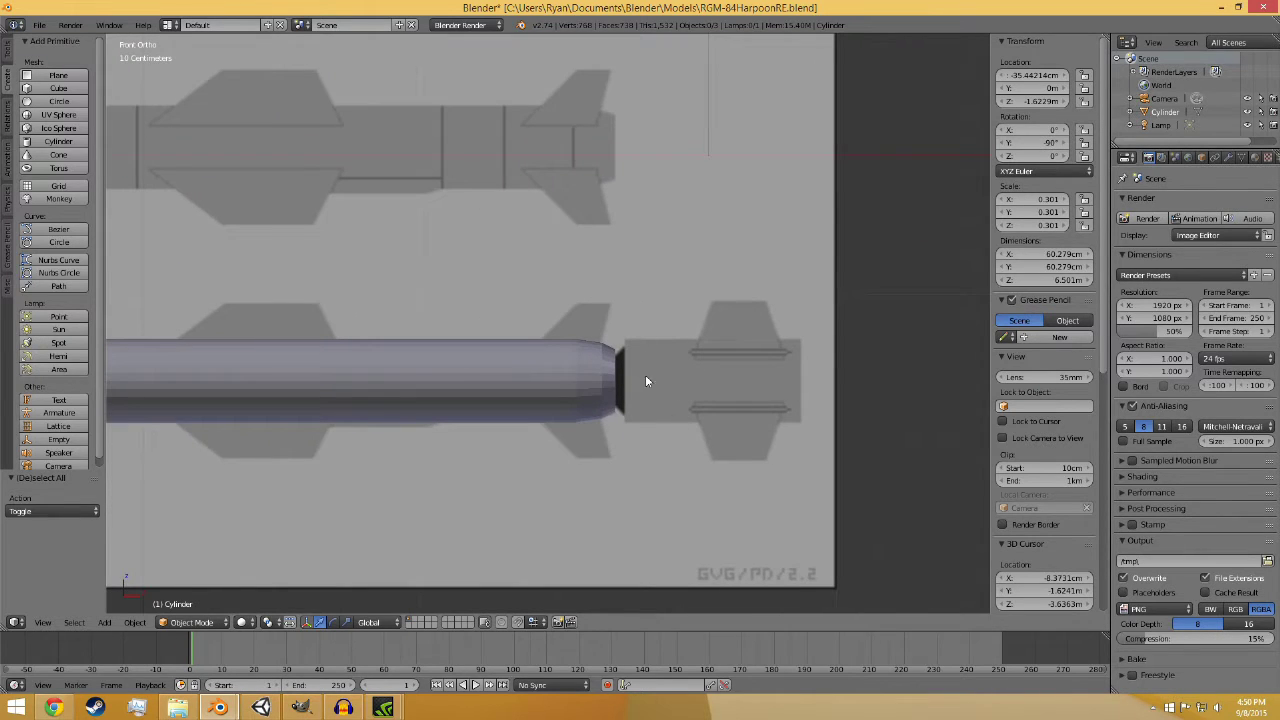
{"action": "left_click", "coordinate": [58, 141]}
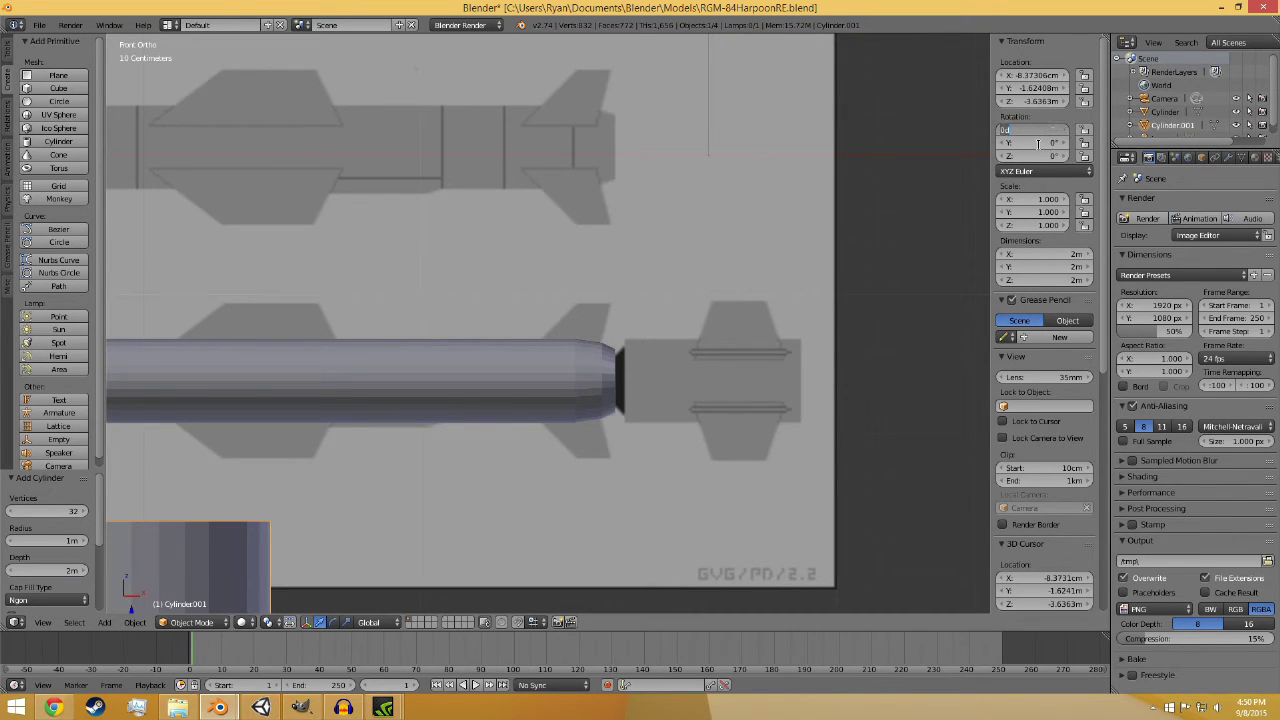
{"action": "key", "text": "Tab"}
{"action": "type", "text": "-90"}
{"action": "key", "text": "Return"}
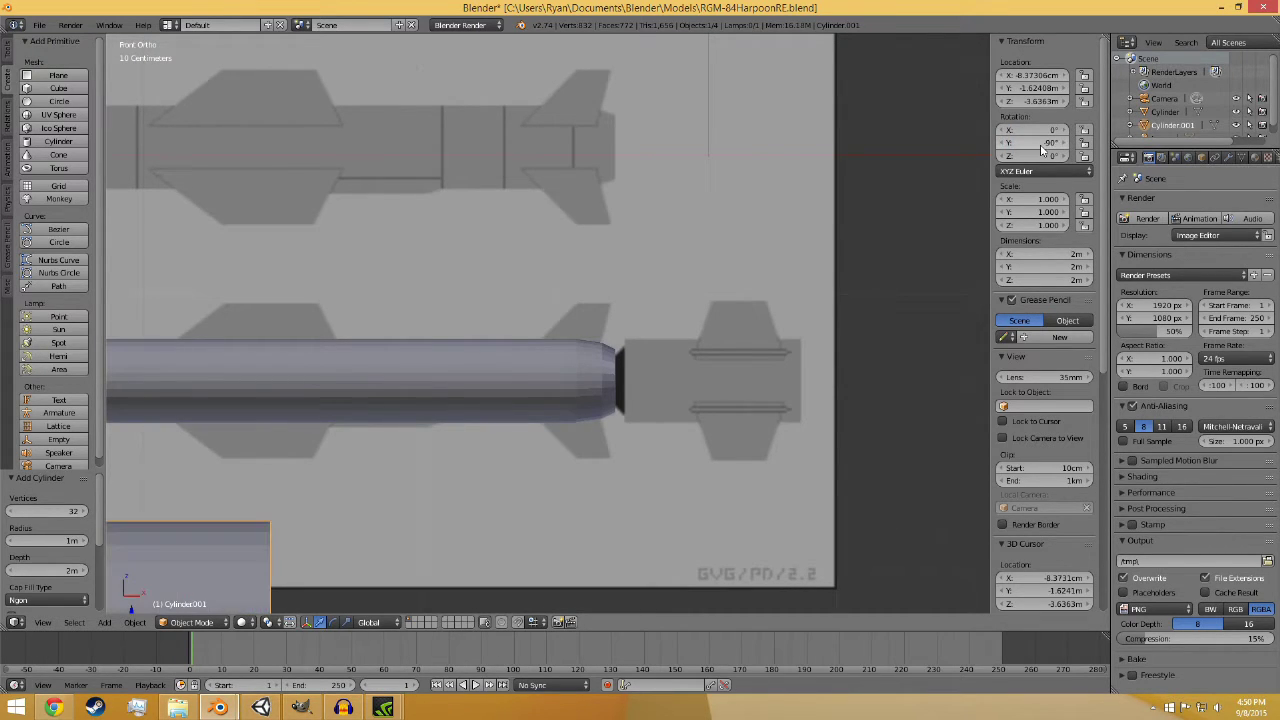
- Move the new cylinder about 5.41 m along X and 2.87 m up along Z, and set its Y location to 0
{"action": "scroll", "coordinate": [533, 416], "scroll_direction": "down", "scroll_amount": 3}
{"action": "left_click_drag", "start_coordinate": [352, 518], "coordinate": [786, 522]}
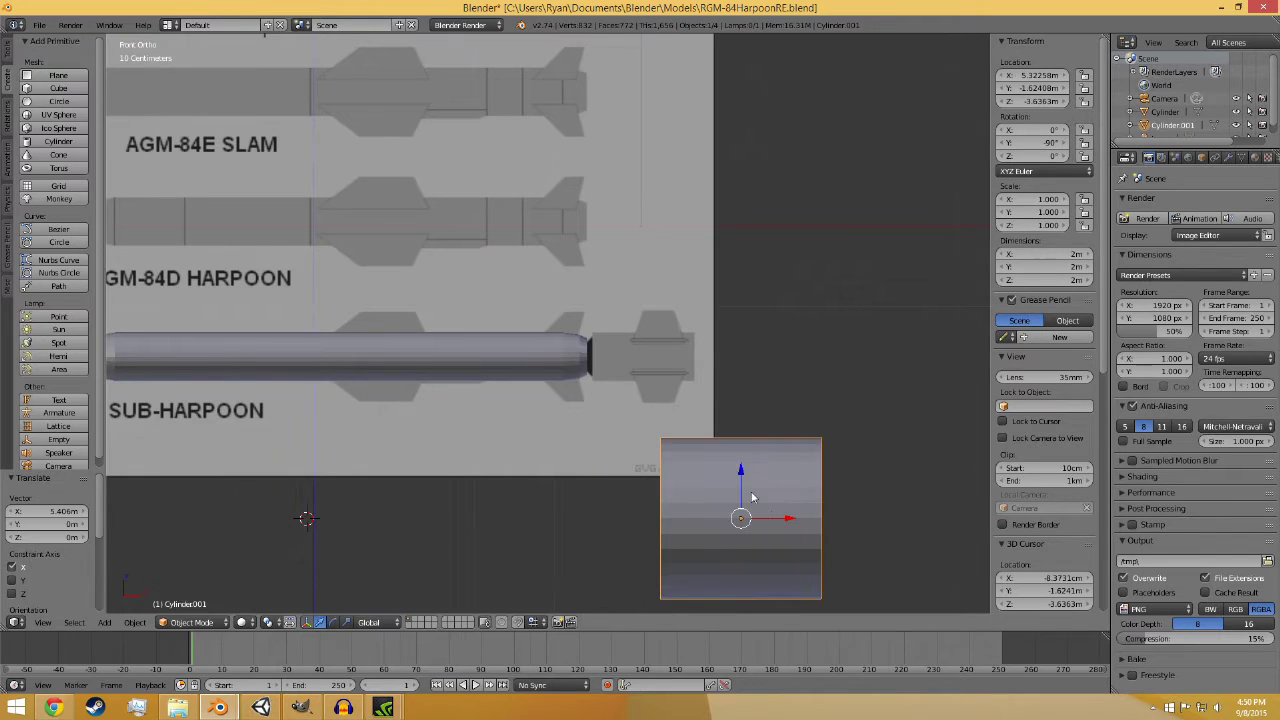
{"action": "left_click_drag", "start_coordinate": [741, 469], "coordinate": [808, 237]}
{"action": "left_click", "coordinate": [1058, 92]}
{"action": "type", "text": "0"}
{"action": "key", "text": "Return"}
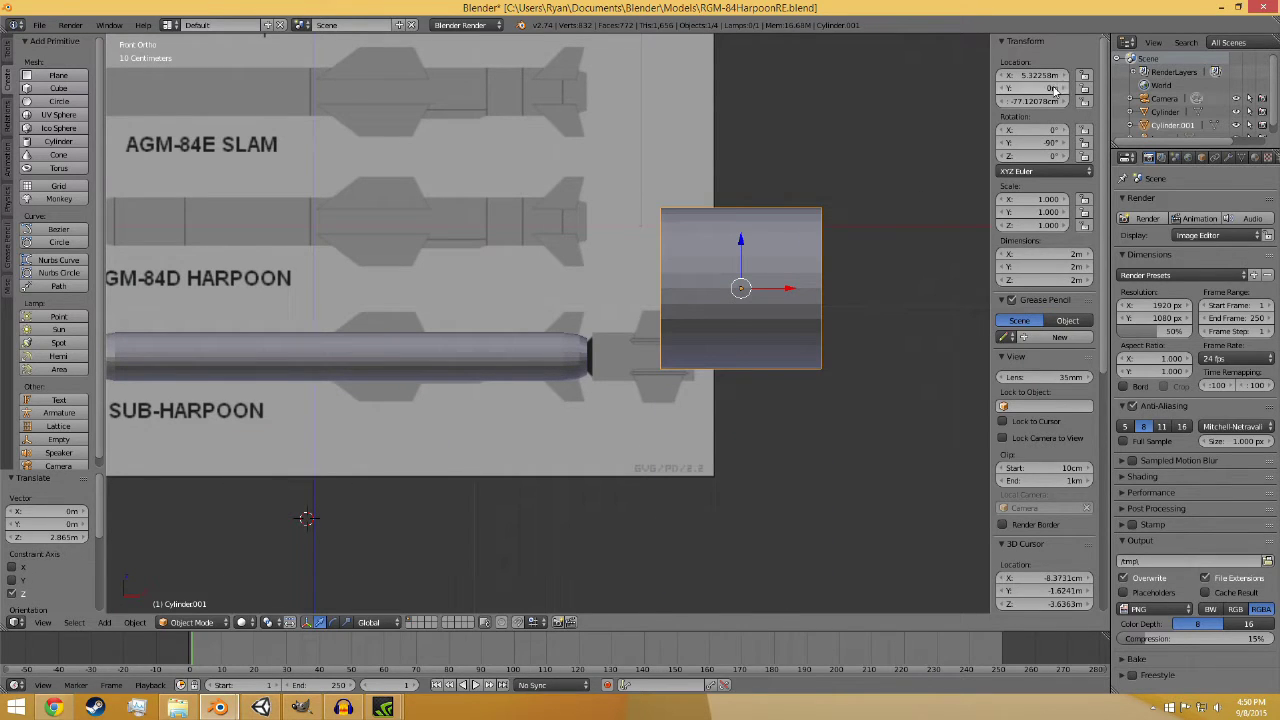
- Copy the missile body's X dimension of 60.279 cm to the new cylinder's X dimension
{"action": "right_click", "coordinate": [500, 357]}
{"action": "left_click", "coordinate": [1040, 254]}
{"action": "key", "text": "ctrl+c"}
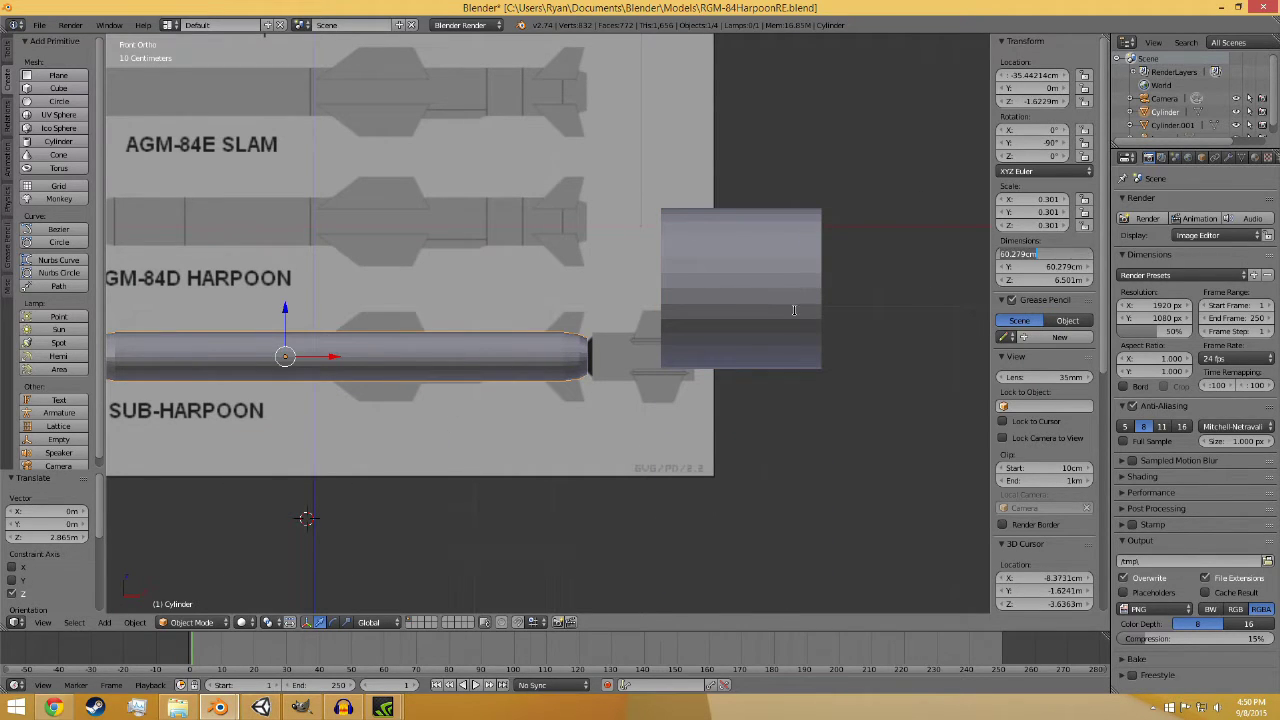
{"action": "right_click", "coordinate": [794, 284]}
{"action": "right_click", "coordinate": [794, 284]}
{"action": "left_click", "coordinate": [1042, 259]}
{"action": "key", "text": "ctrl+v"}
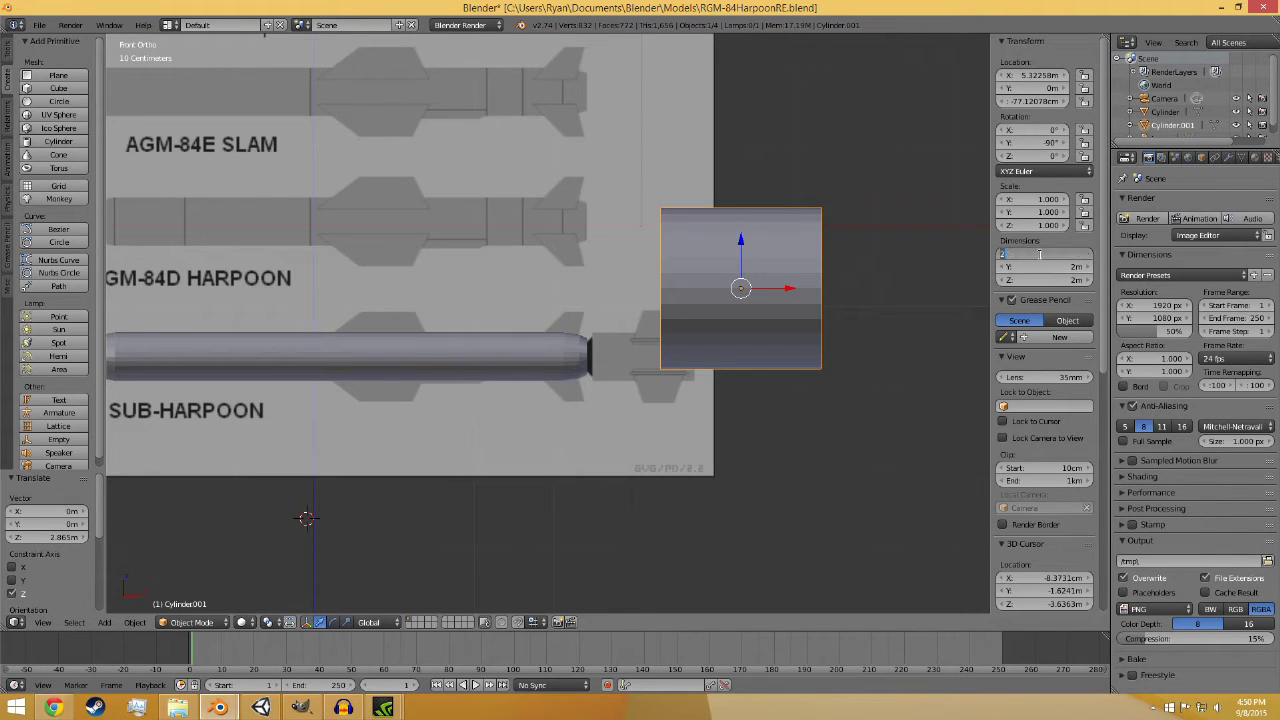
{"action": "key", "text": "Return"}
- Try to copy the missile body's Y dimension to the new cylinder by pasting
{"action": "left_click", "coordinate": [497, 370]}
{"action": "right_click", "coordinate": [497, 370]}
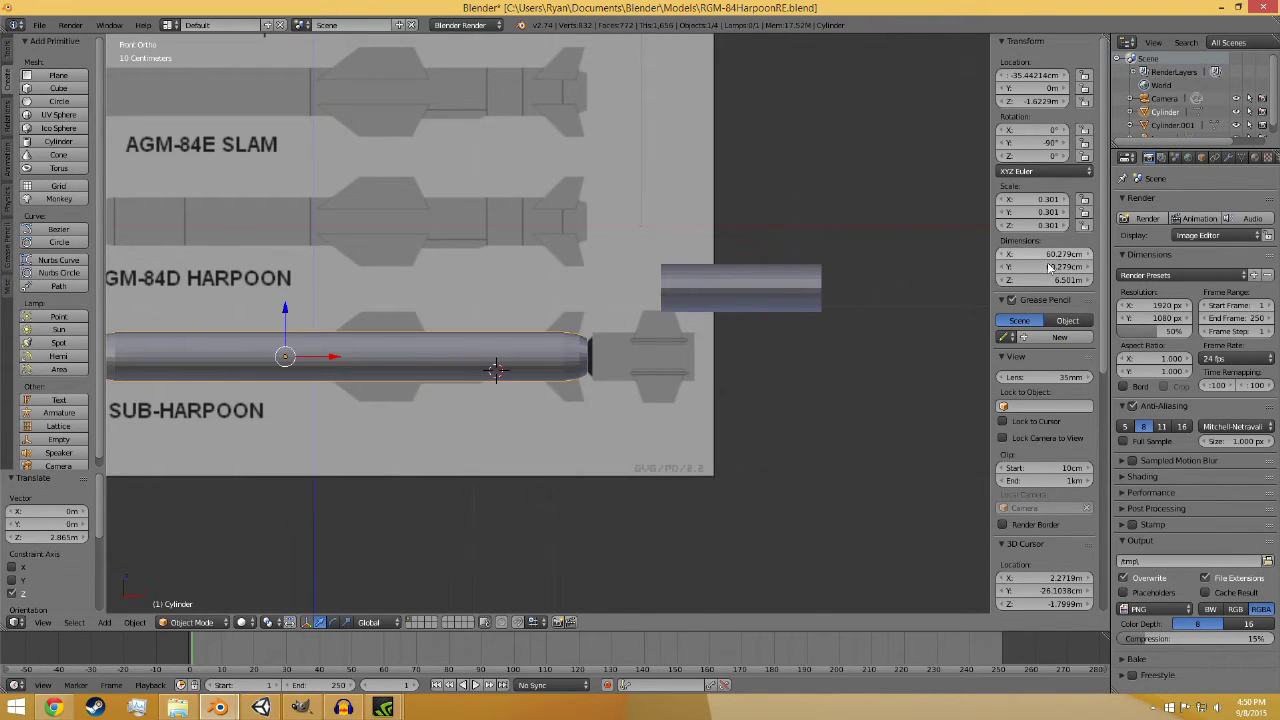
{"action": "middle_click_drag", "start_coordinate": [866, 408], "coordinate": [673, 367]}
{"action": "left_click", "coordinate": [1050, 266]}
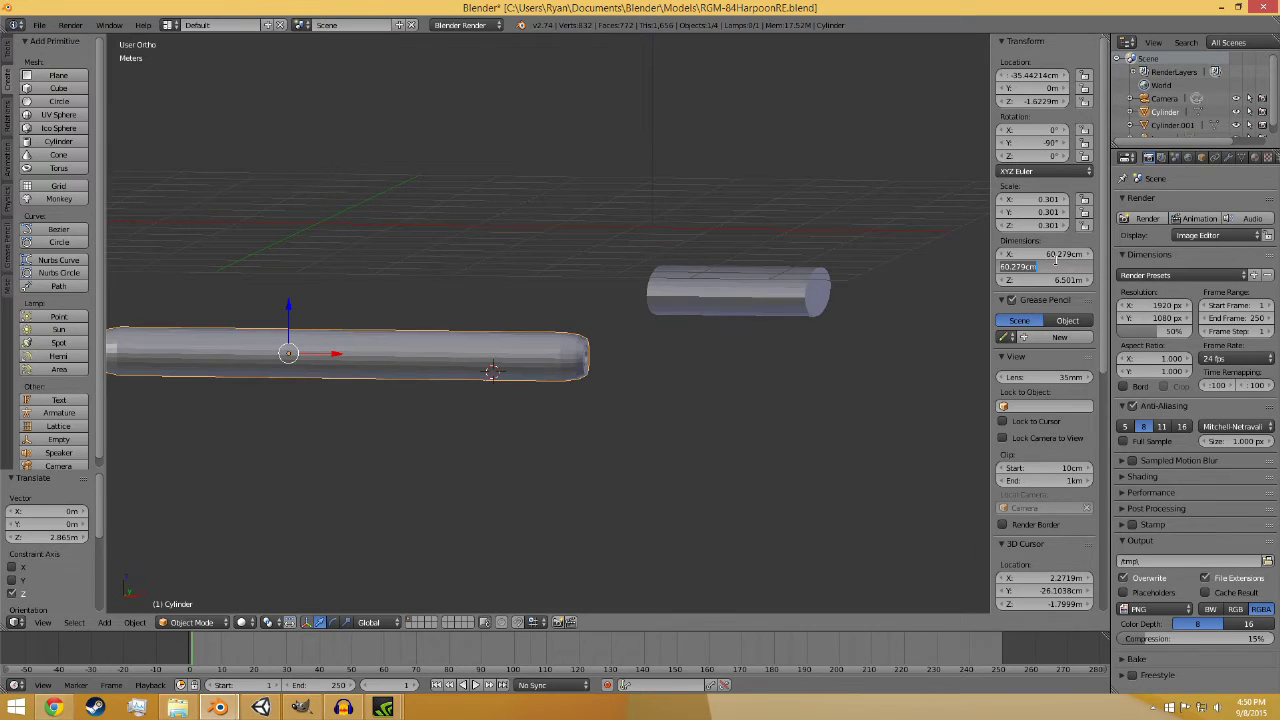
{"action": "key", "text": "Escape"}
{"action": "right_click", "coordinate": [700, 290]}
{"action": "key", "text": "ctrl+v"}
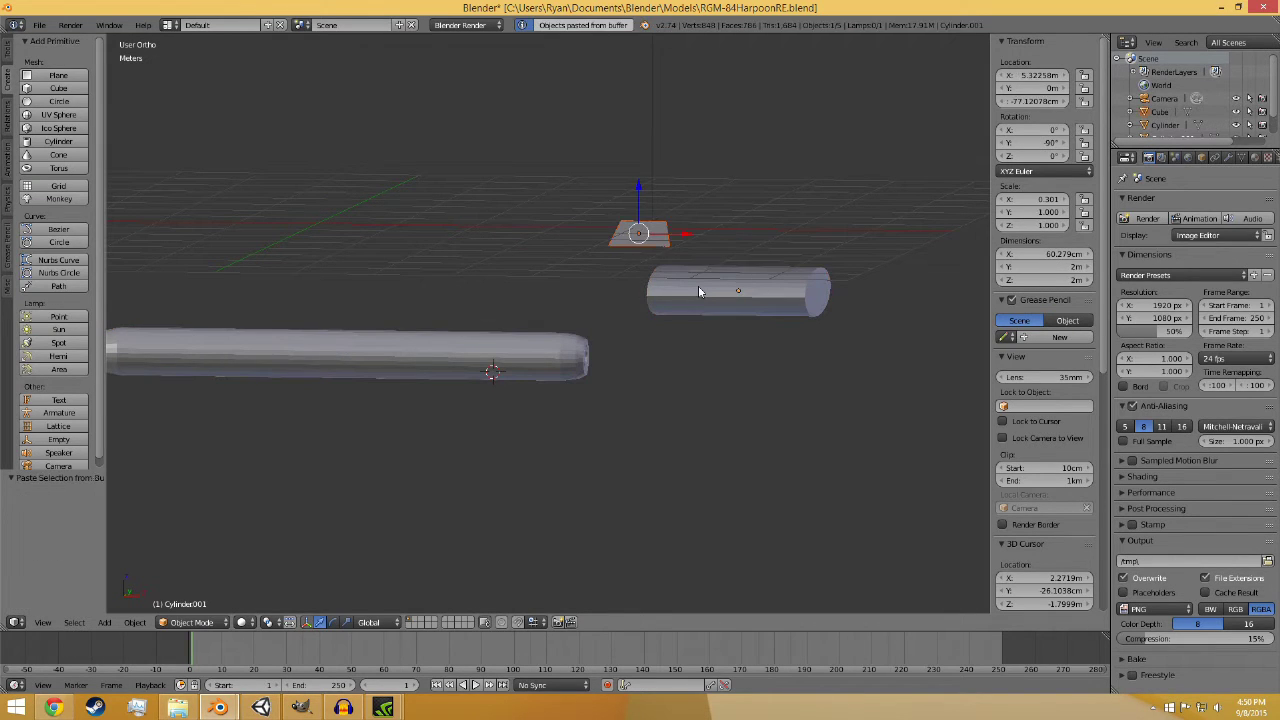
{"action": "middle_click_drag", "start_coordinate": [698, 290], "coordinate": [730, 340]}
{"action": "key", "text": "ctrl+z"}
- Set the new cylinder's Y dimension to 60.279 cm
{"action": "left_click", "coordinate": [1033, 267]}
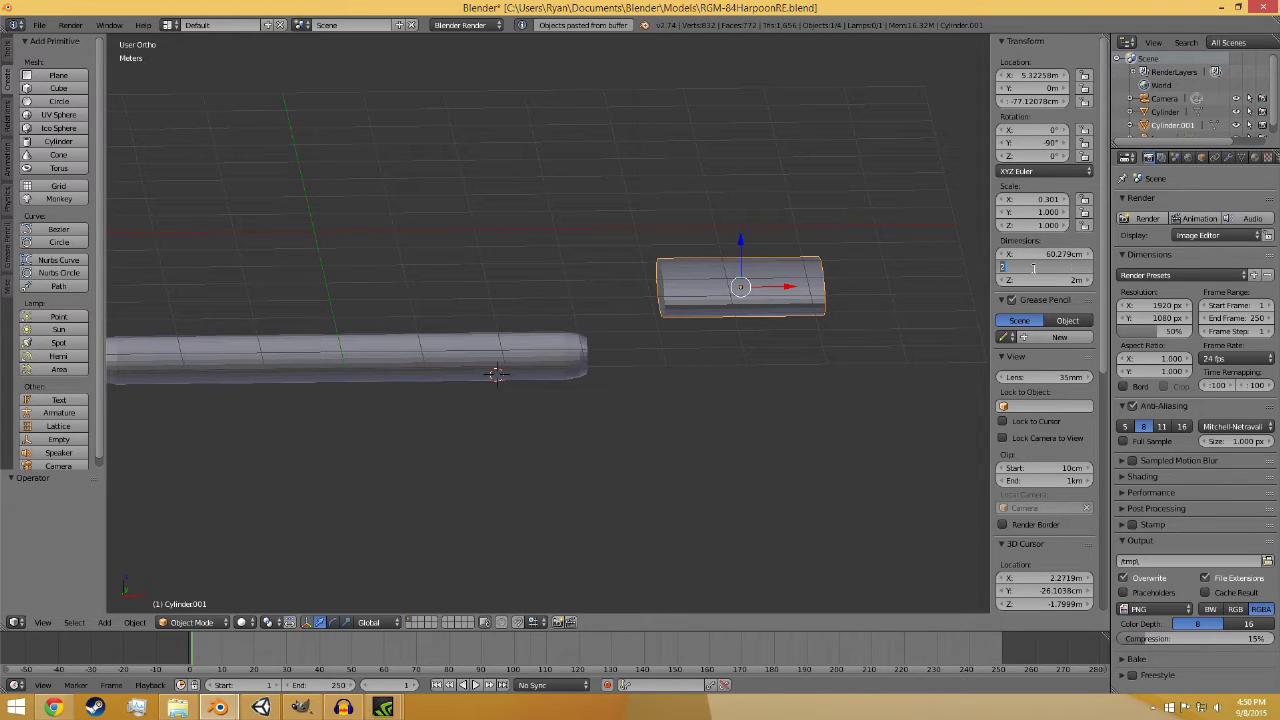
{"action": "type", "text": "60.279cm"}
{"action": "key", "text": "Return"}
- Move the cylinder about 84.2 cm down along Z and 84.6 cm along negative X, aligning its front end with the booster outline
{"action": "scroll", "coordinate": [849, 413], "scroll_direction": "up", "scroll_amount": 2}
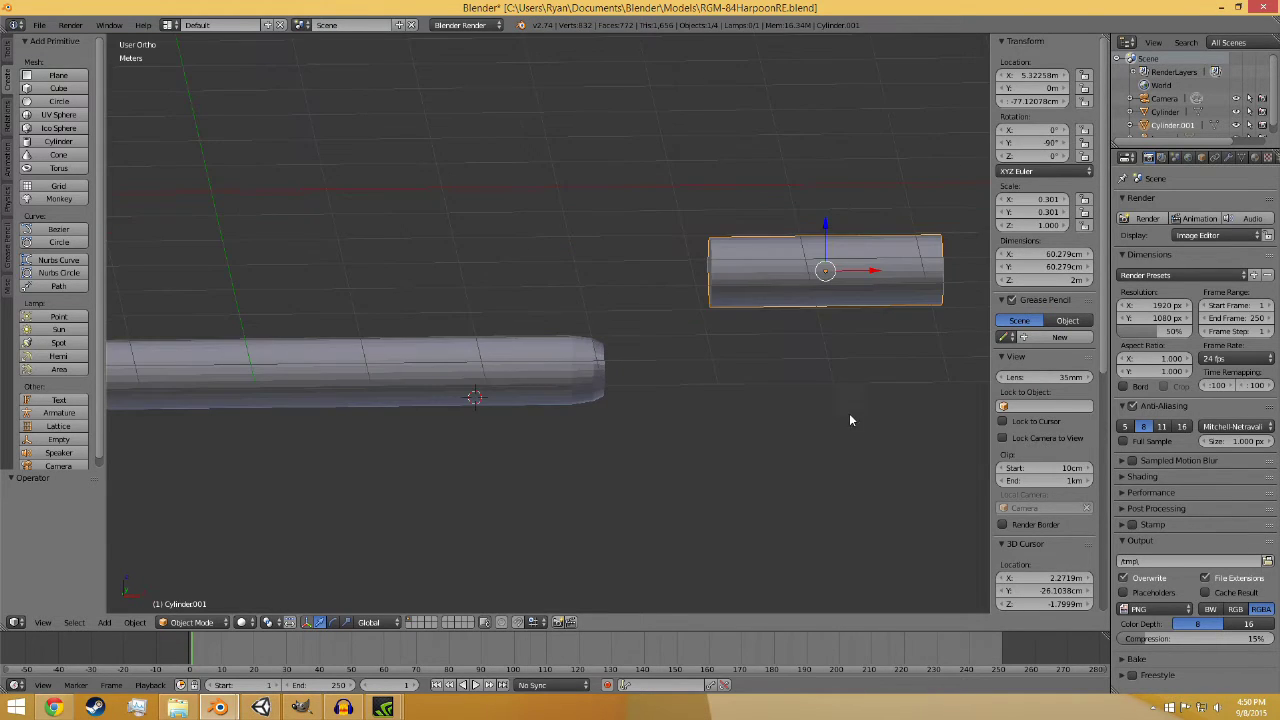
{"action": "key", "text": "KP_1"}
{"action": "key", "text": "g"}
{"action": "key", "text": "z"}
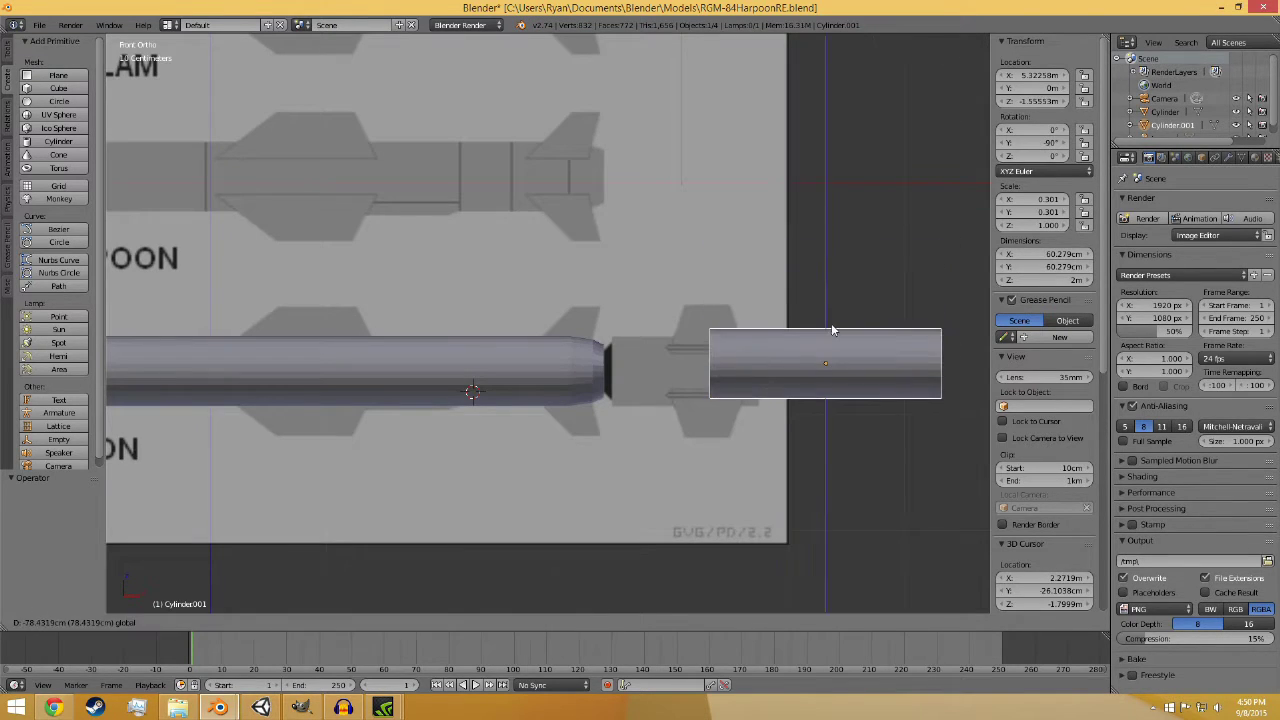
{"action": "left_click", "coordinate": [837, 336]}
{"action": "scroll", "coordinate": [697, 418], "scroll_direction": "up", "scroll_amount": 5}
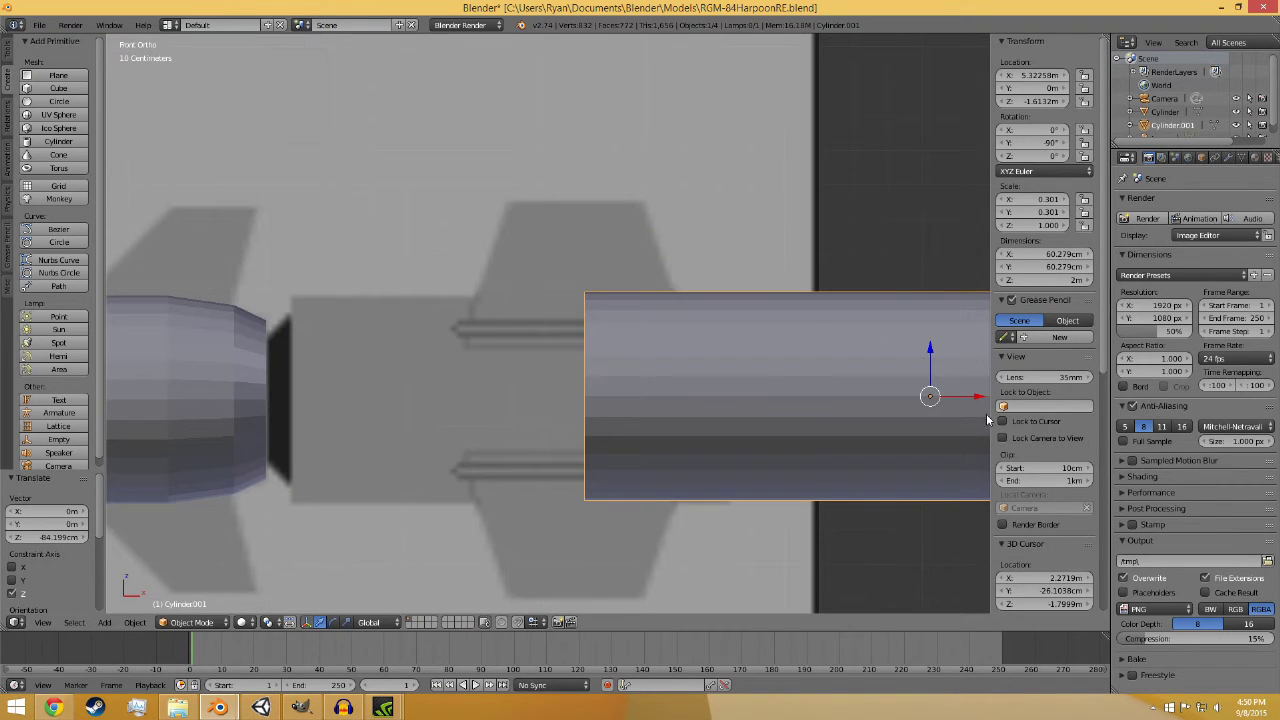
{"action": "key", "text": "g"}
{"action": "key", "text": "x"}
{"action": "left_click", "coordinate": [681, 413]}
{"action": "scroll", "coordinate": [681, 413], "scroll_direction": "down", "scroll_amount": 2}
- In Edit Mode, move the booster cylinder's rear end face about 73.1 cm along negative X, plus a further 1.1 cm
{"action": "left_click", "coordinate": [195, 622]}
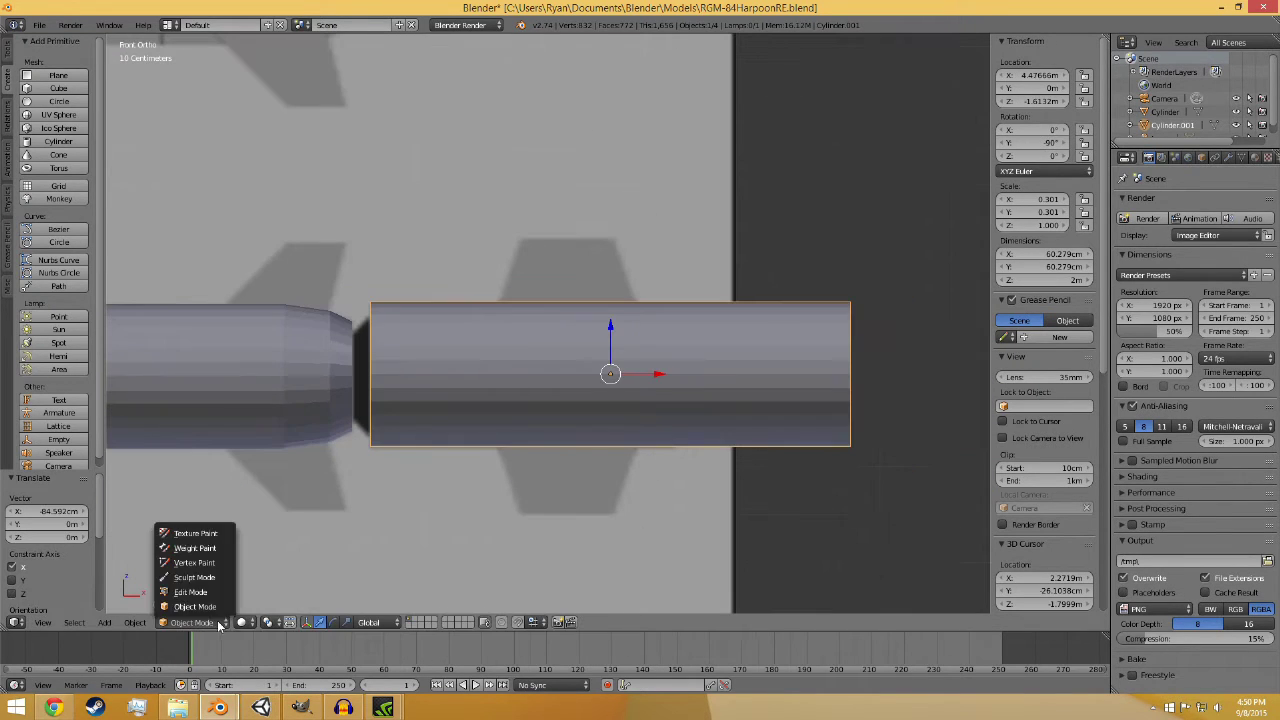
{"action": "left_click", "coordinate": [190, 594]}
{"action": "middle_click_drag", "start_coordinate": [328, 551], "coordinate": [288, 562]}
{"action": "right_click", "coordinate": [827, 355]}
{"action": "key", "text": "KP_1"}
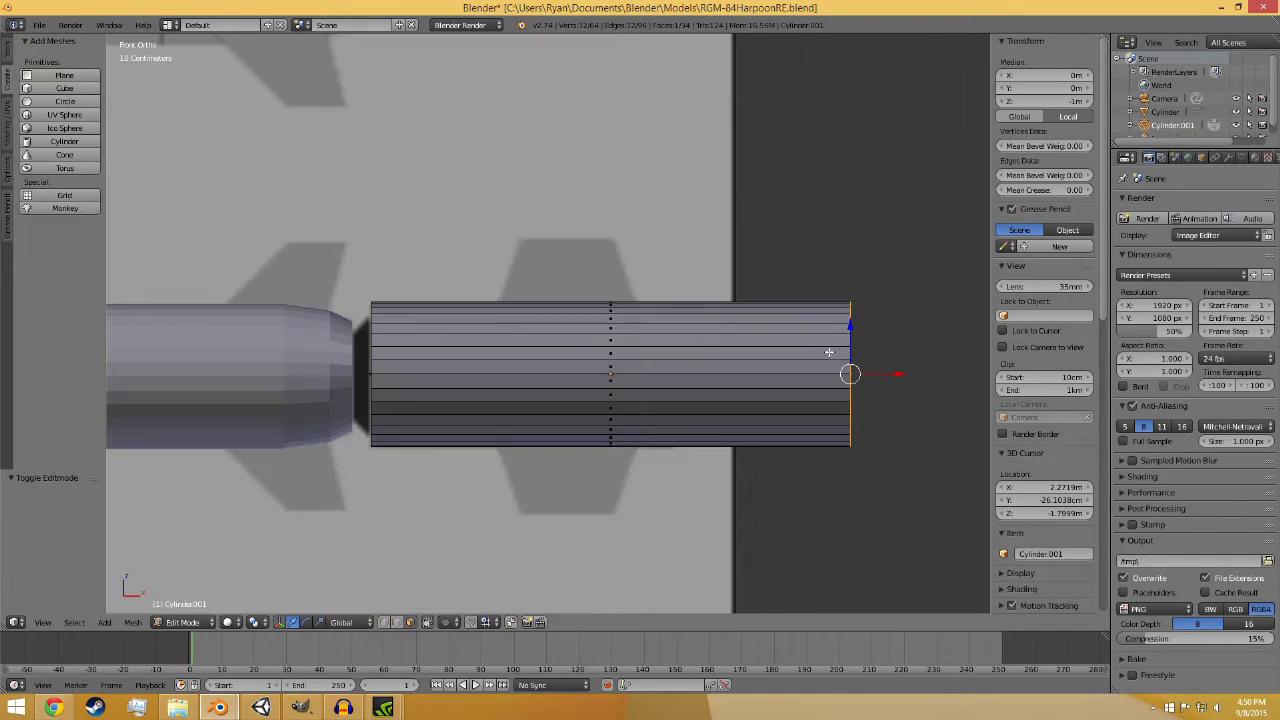
{"action": "key", "text": "g"}
{"action": "key", "text": "x"}
{"action": "left_click", "coordinate": [727, 391]}
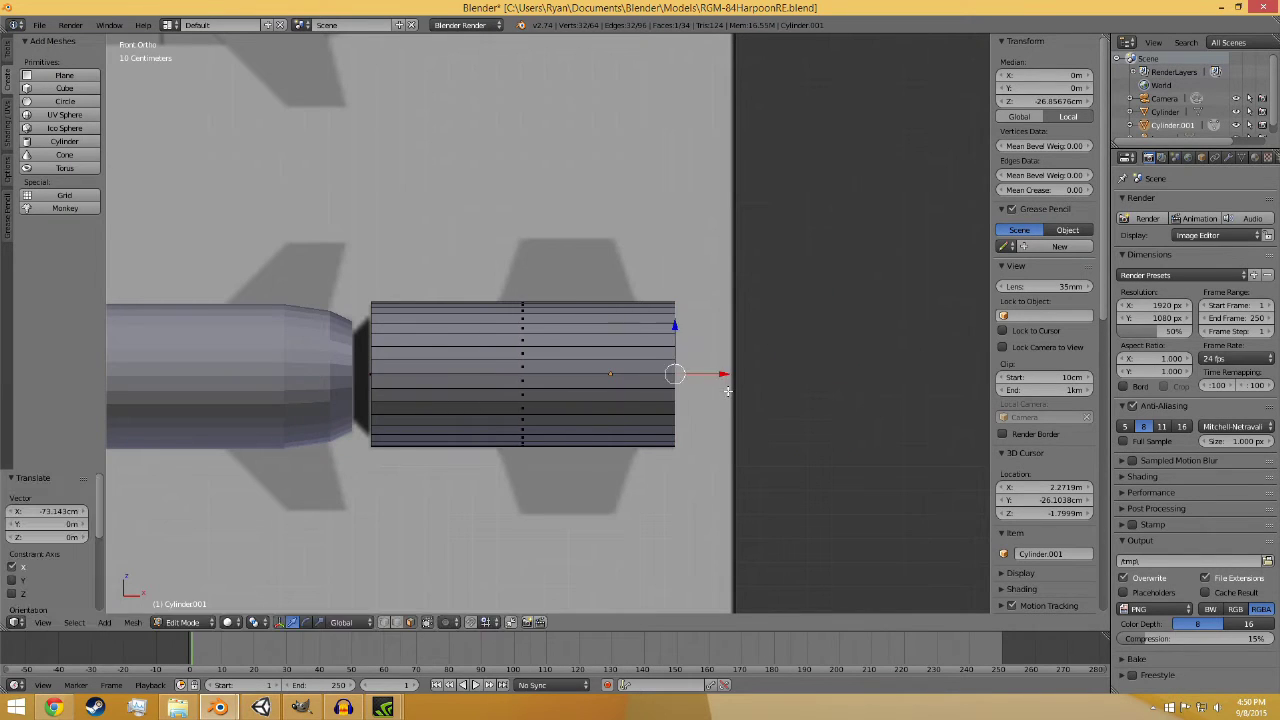
{"action": "mouse_move", "coordinate": [723, 379]}
{"action": "left_mouse_down"}
{"action": "mouse_move", "coordinate": [609, 382]}
{"action": "mouse_move", "coordinate": [721, 384]}
{"action": "left_mouse_up"}
- Extrude the booster's front end face about 1.67 cm forward and scale it to 0.780
{"action": "middle_click_drag", "start_coordinate": [392, 417], "coordinate": [417, 367]}
{"action": "right_click", "coordinate": [417, 367]}
{"action": "key", "text": "KP_1"}
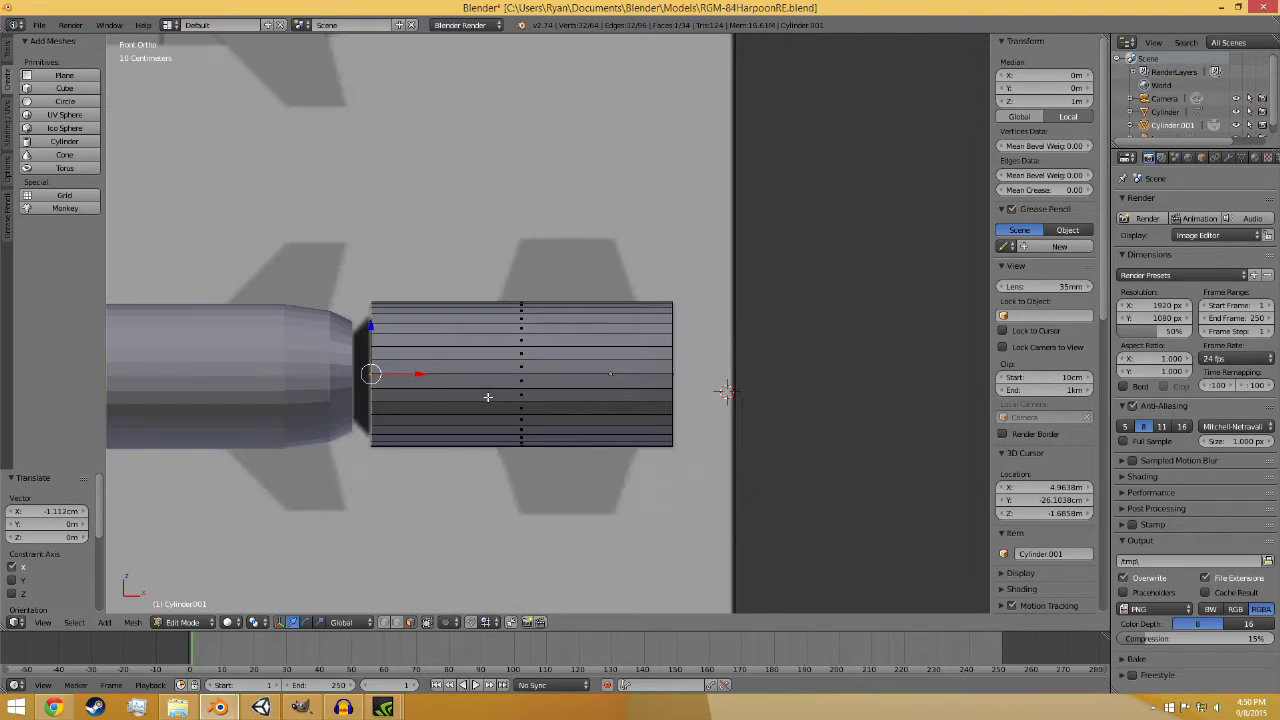
{"action": "key", "text": "e"}
{"action": "left_click", "coordinate": [423, 421]}
{"action": "key", "text": "s"}
{"action": "scroll", "coordinate": [425, 425], "scroll_direction": "up", "scroll_amount": 6}
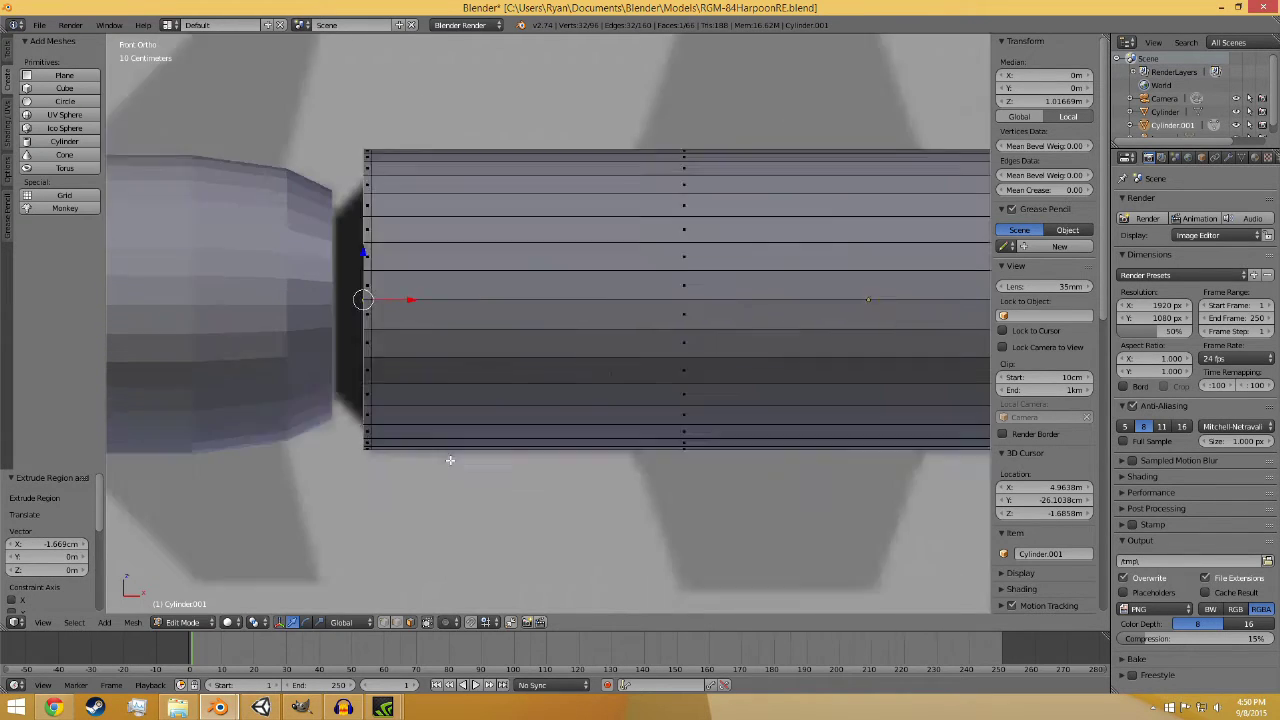
{"action": "left_click", "coordinate": [401, 412]}
- Extrude the booster's front face about 6.05 cm forward to the missile's tail, scale it to 0.994, and inspect the joint from several angles
{"action": "key", "text": "e"}
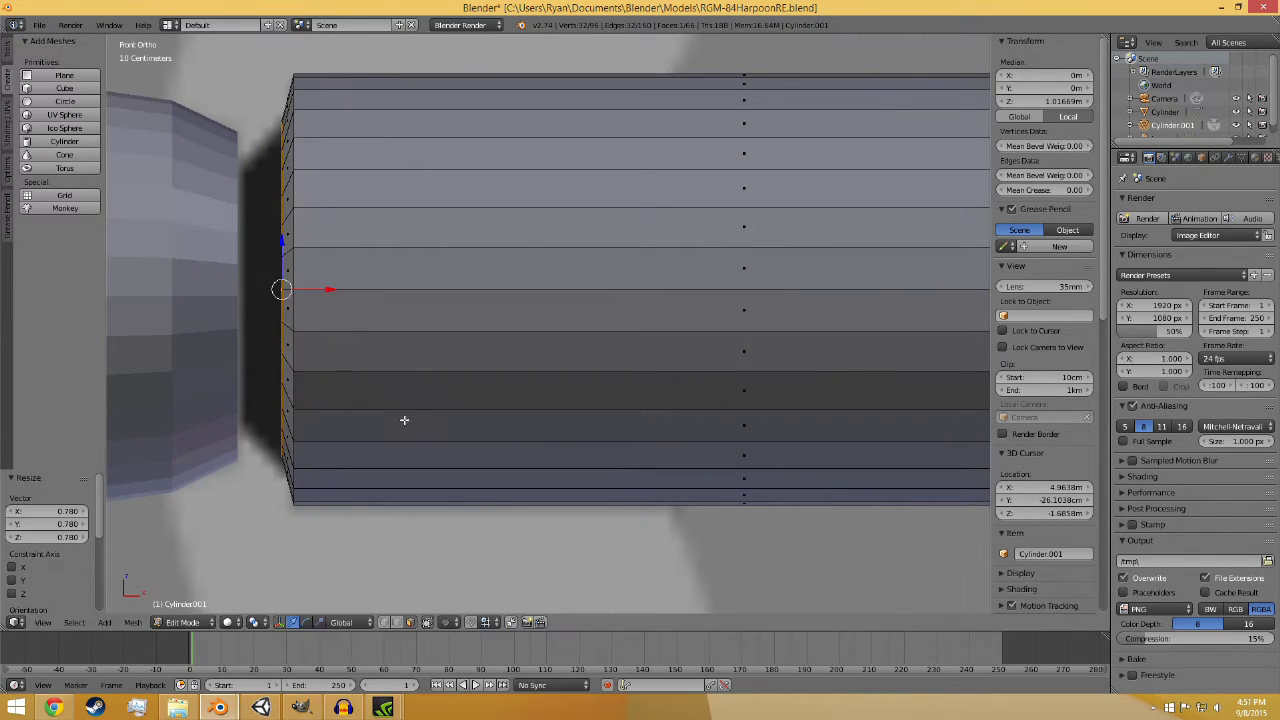
{"action": "left_click", "coordinate": [357, 420]}
{"action": "key", "text": "s"}
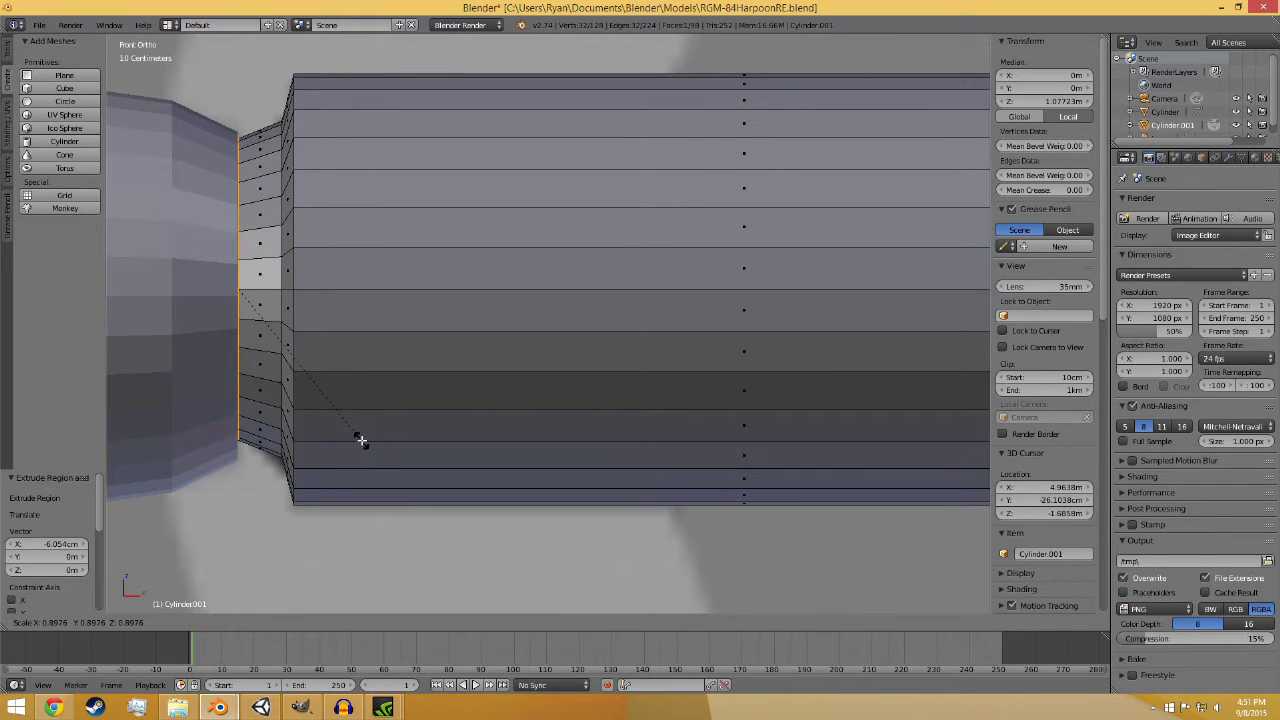
{"action": "left_click", "coordinate": [360, 440]}
{"action": "middle_click_drag", "start_coordinate": [360, 440], "coordinate": [356, 474]}
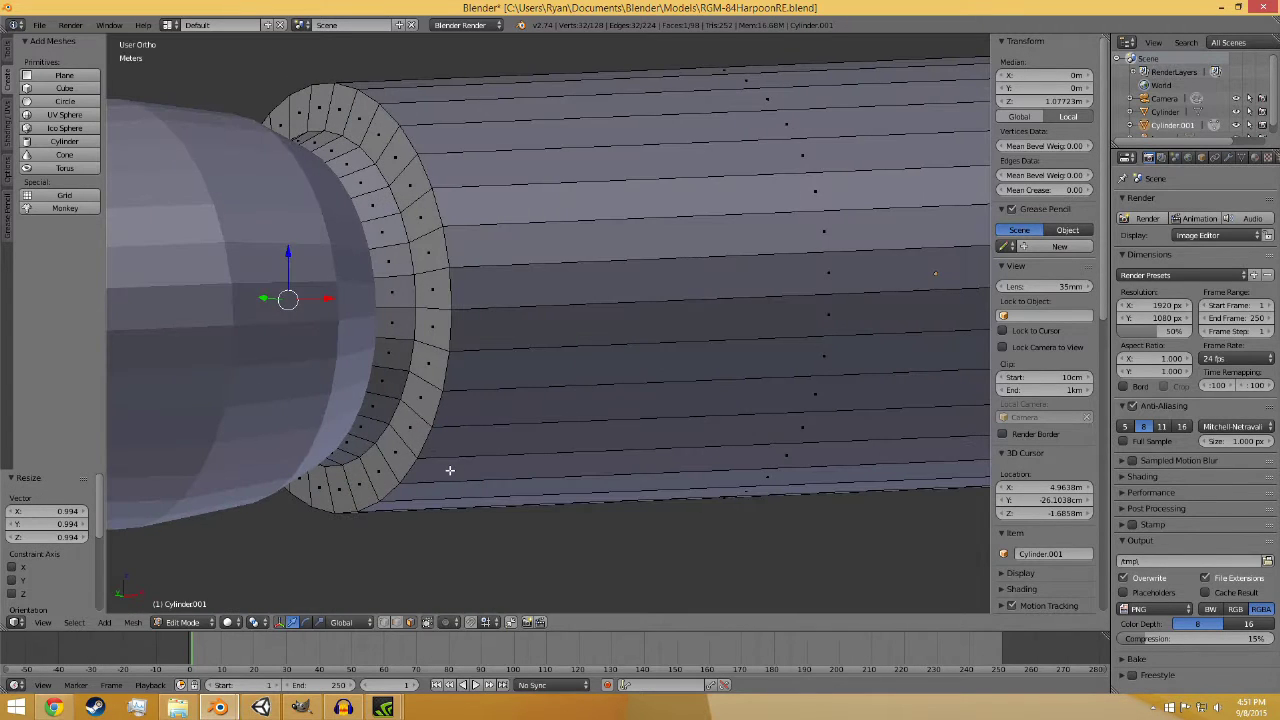
{"action": "middle_click_drag", "start_coordinate": [449, 470], "coordinate": [371, 451]}
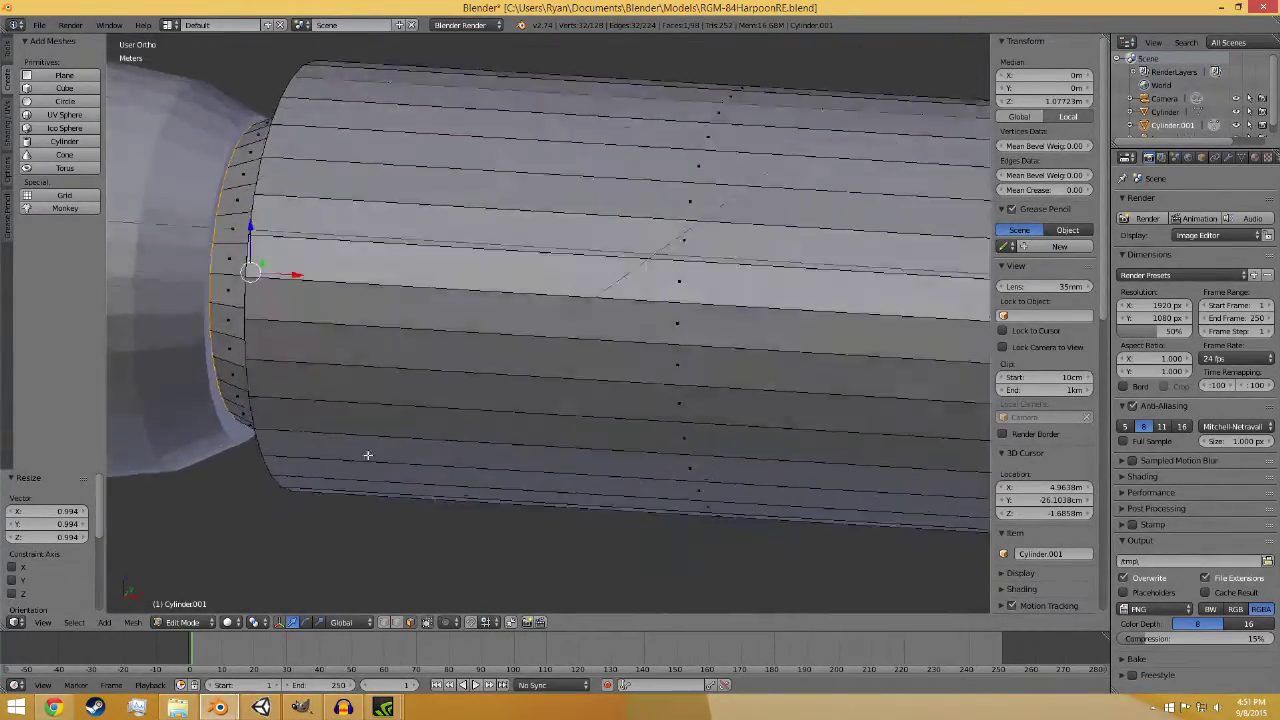
- In Object Mode, set the booster's Z location to -1.6229 m to match the missile body, and save over the existing file
{"action": "key", "text": "a"}
{"action": "scroll", "coordinate": [321, 416], "scroll_direction": "down", "scroll_amount": 4}
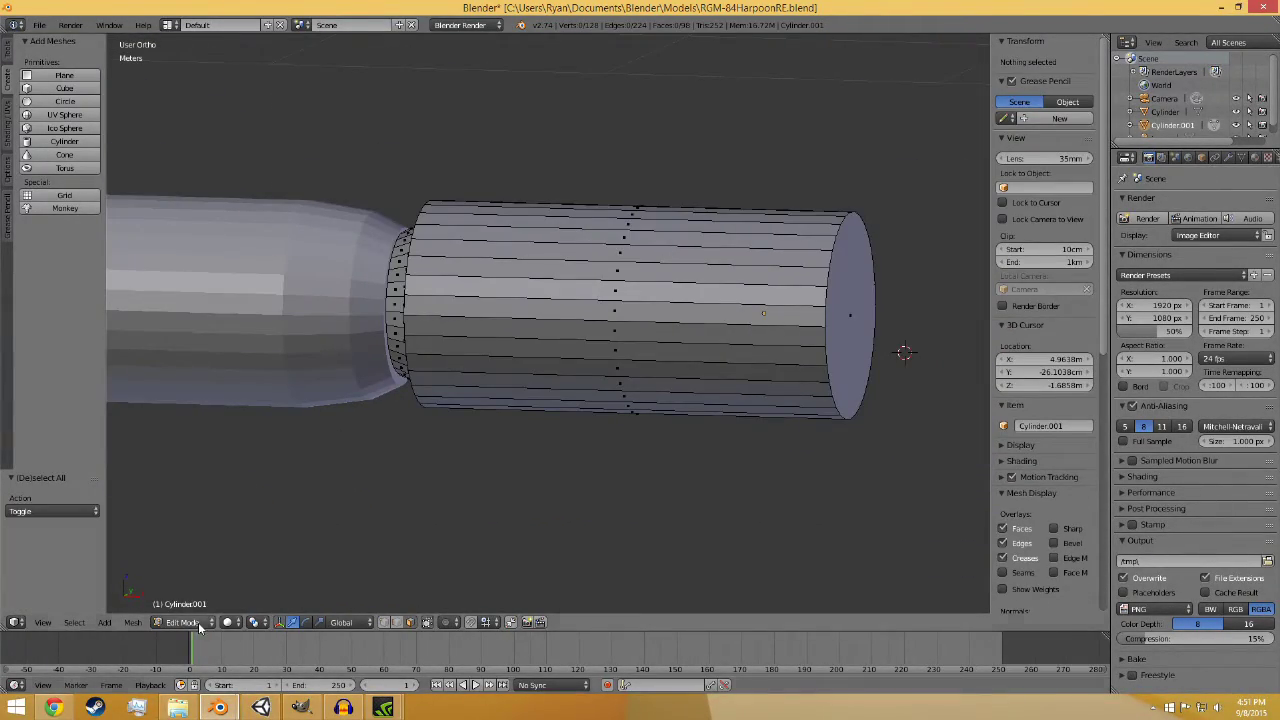
{"action": "left_click", "coordinate": [199, 627]}
{"action": "left_click", "coordinate": [195, 605]}
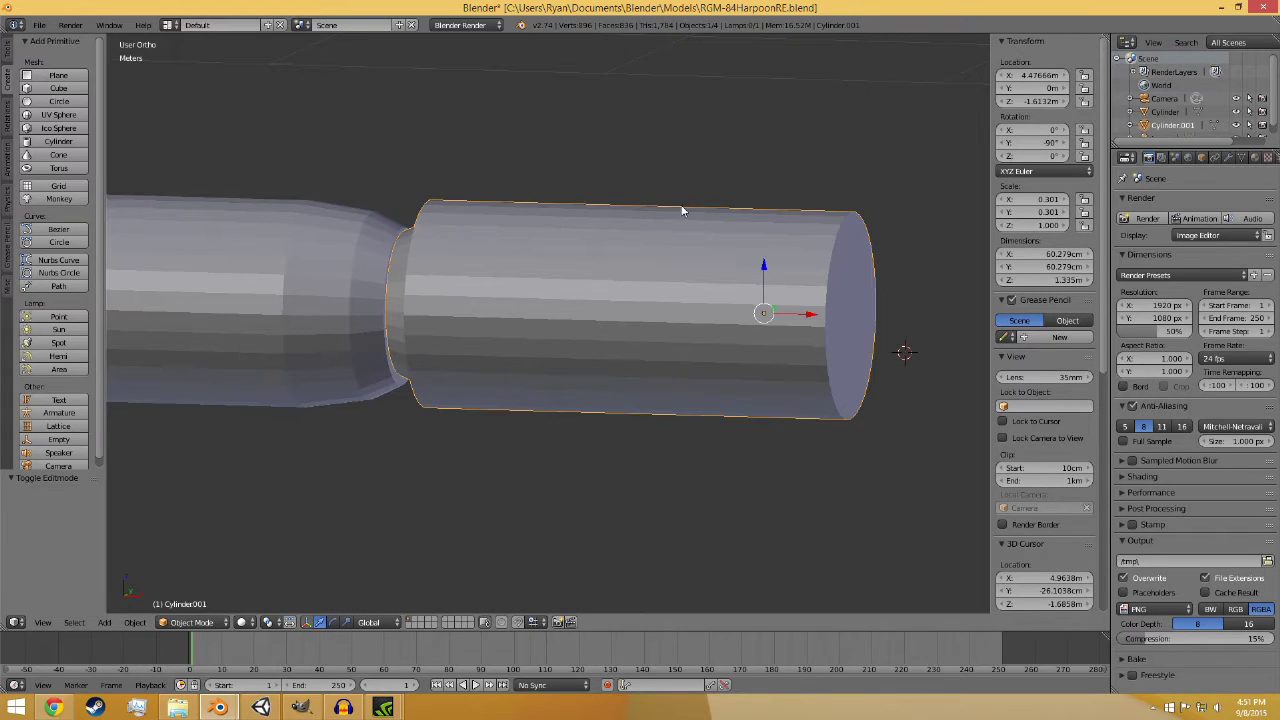
{"action": "right_click", "coordinate": [316, 247]}
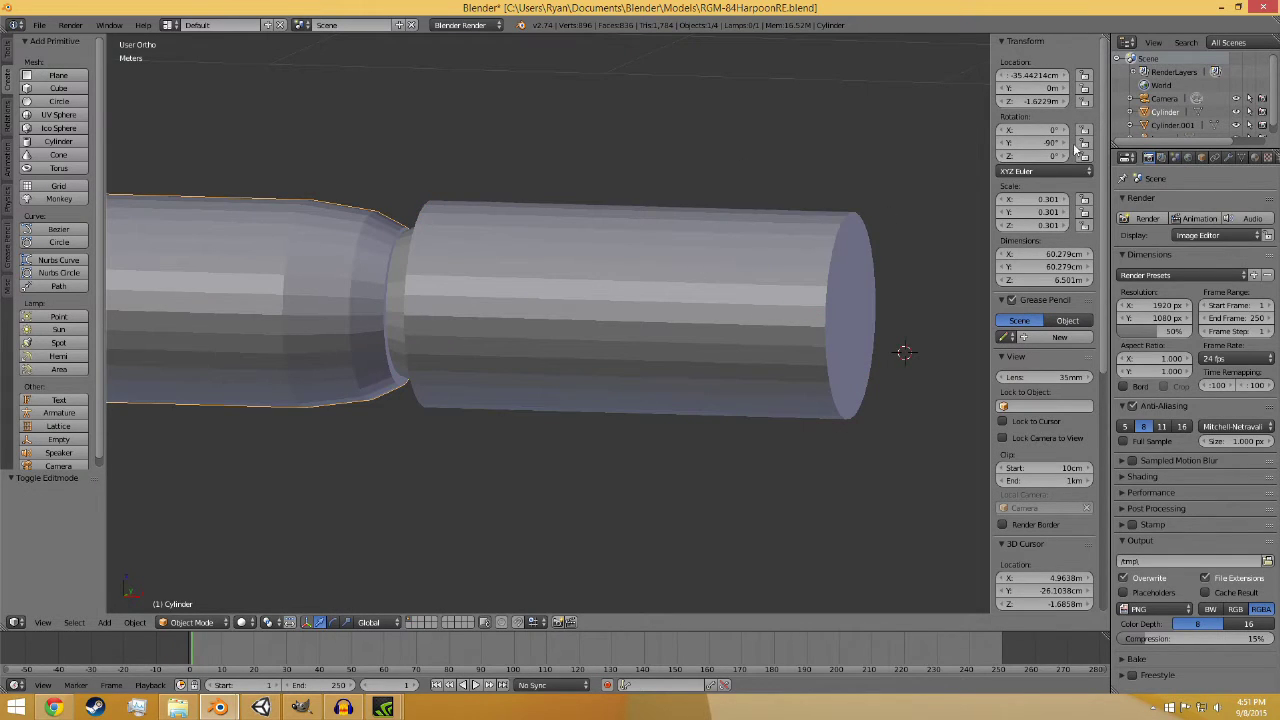
{"action": "left_click", "coordinate": [1025, 102]}
{"action": "right_click", "coordinate": [780, 243]}
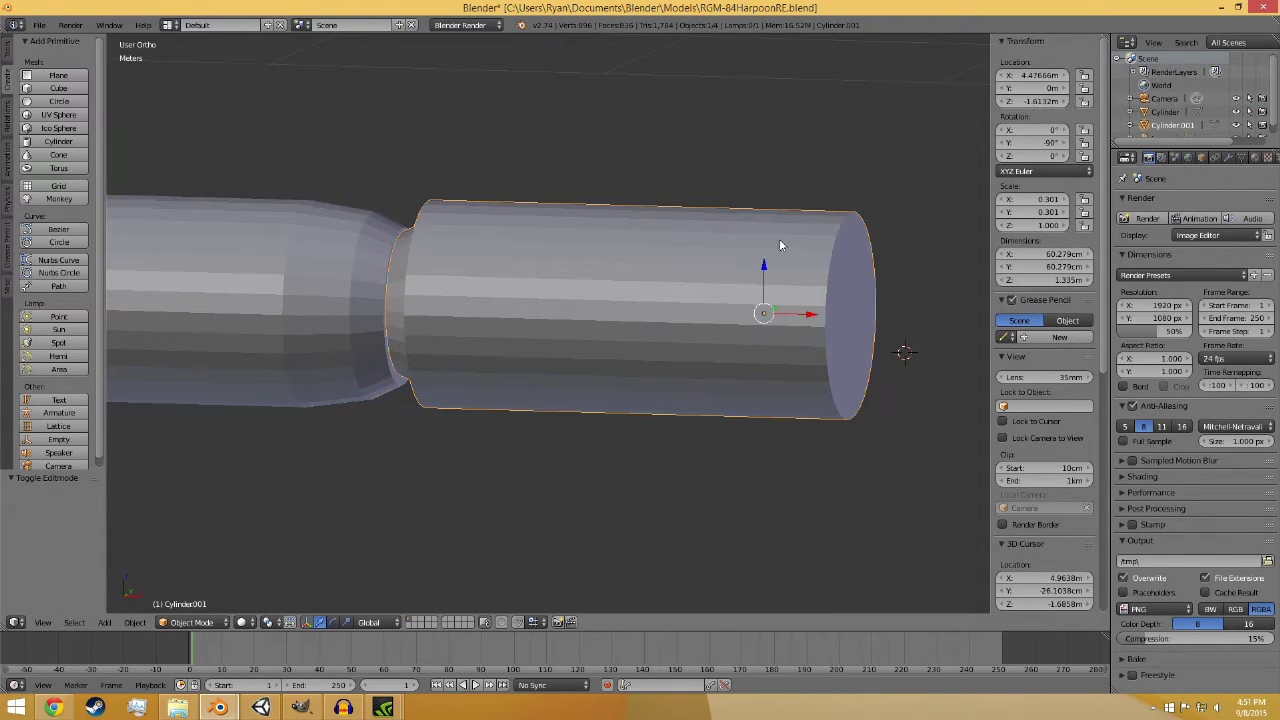
{"action": "key", "text": "Return"}
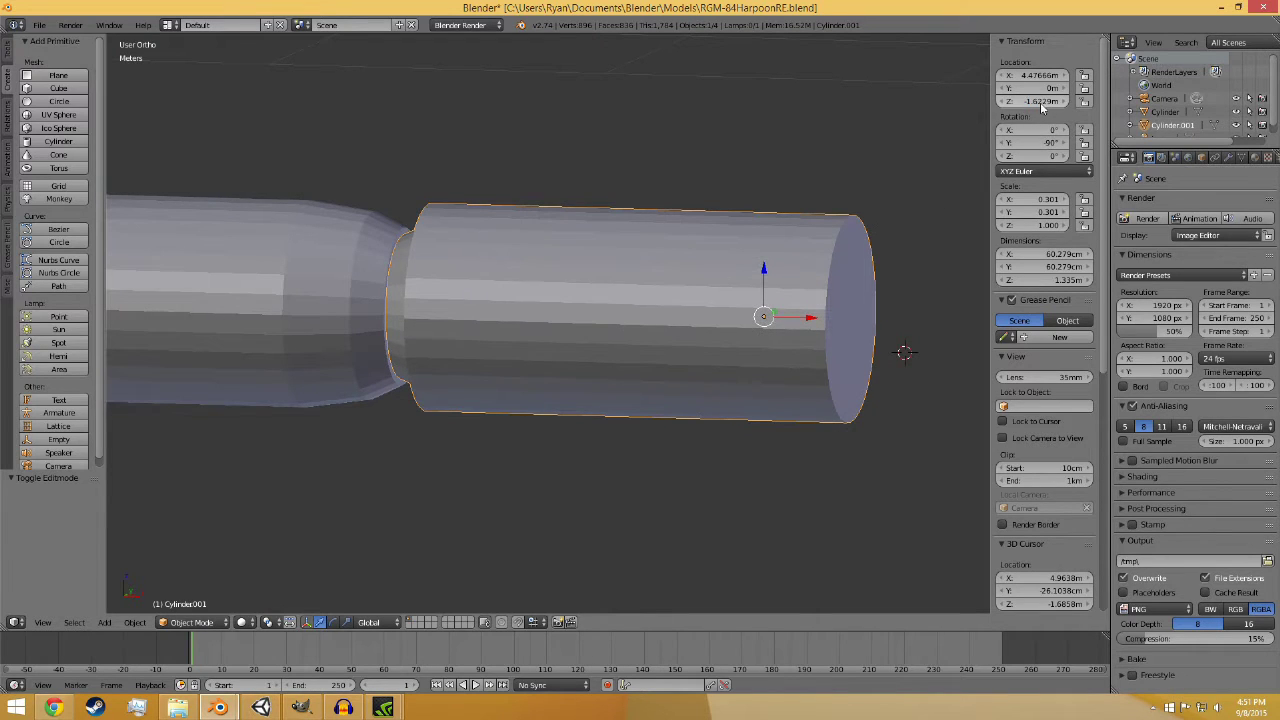
{"action": "key", "text": "ctrl+s"}
{"action": "left_click", "coordinate": [574, 334]}
- In Edit Mode, extrude the booster's rear end face about 1.74 cm backward and scale it to 0.779
{"action": "left_click", "coordinate": [222, 622]}
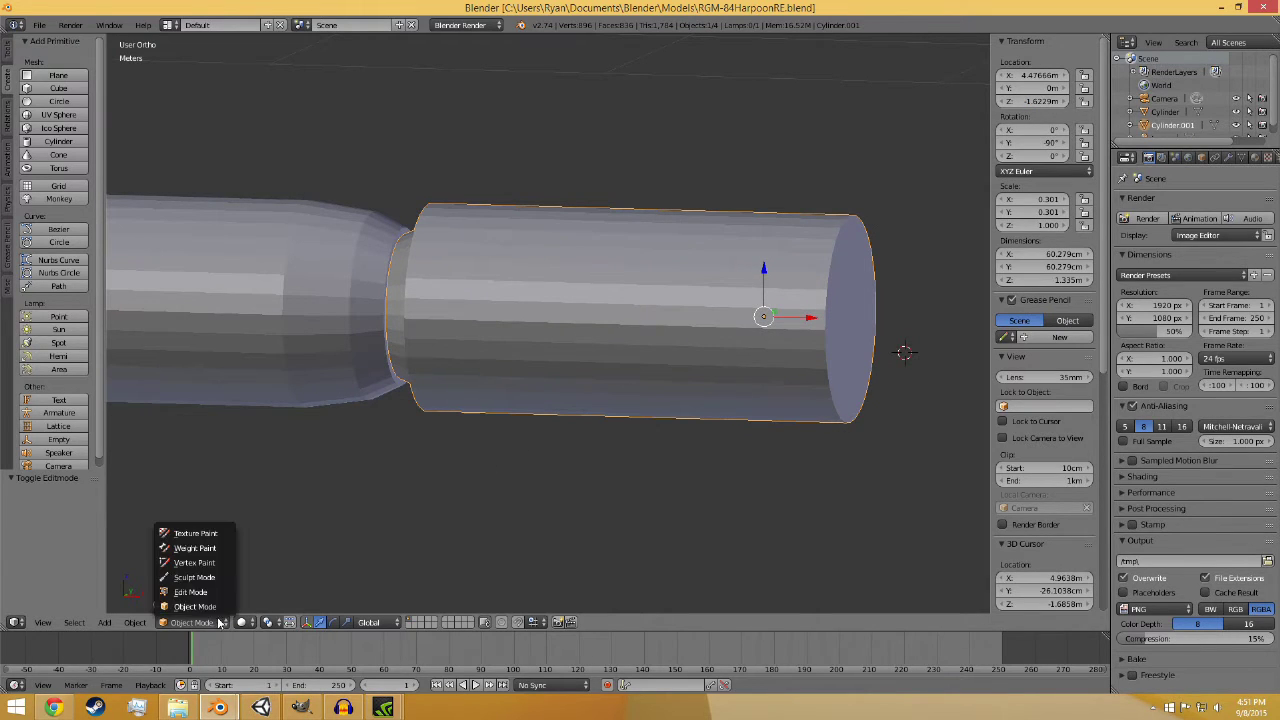
{"action": "left_click", "coordinate": [208, 591]}
{"action": "middle_click_drag", "start_coordinate": [818, 409], "coordinate": [711, 434]}
{"action": "right_click", "coordinate": [759, 375]}
{"action": "key", "text": "KP_1"}
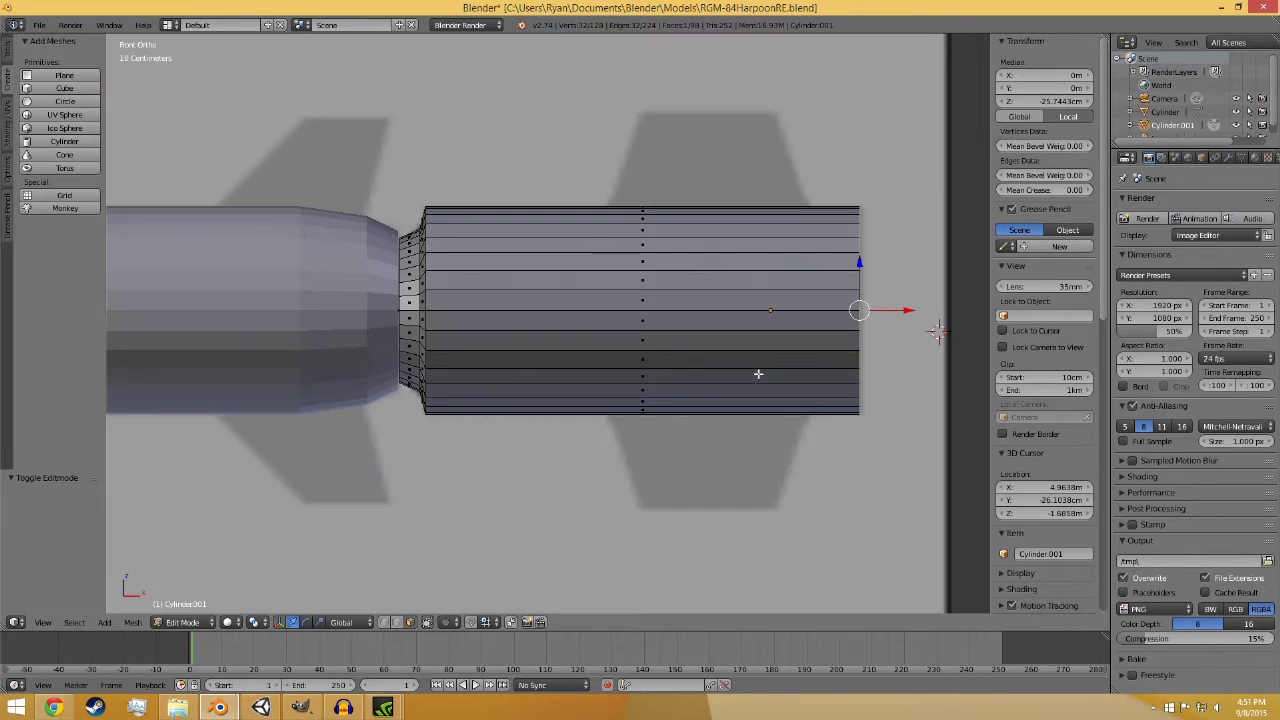
{"action": "key", "text": "s"}
{"action": "left_click", "coordinate": [937, 331]}
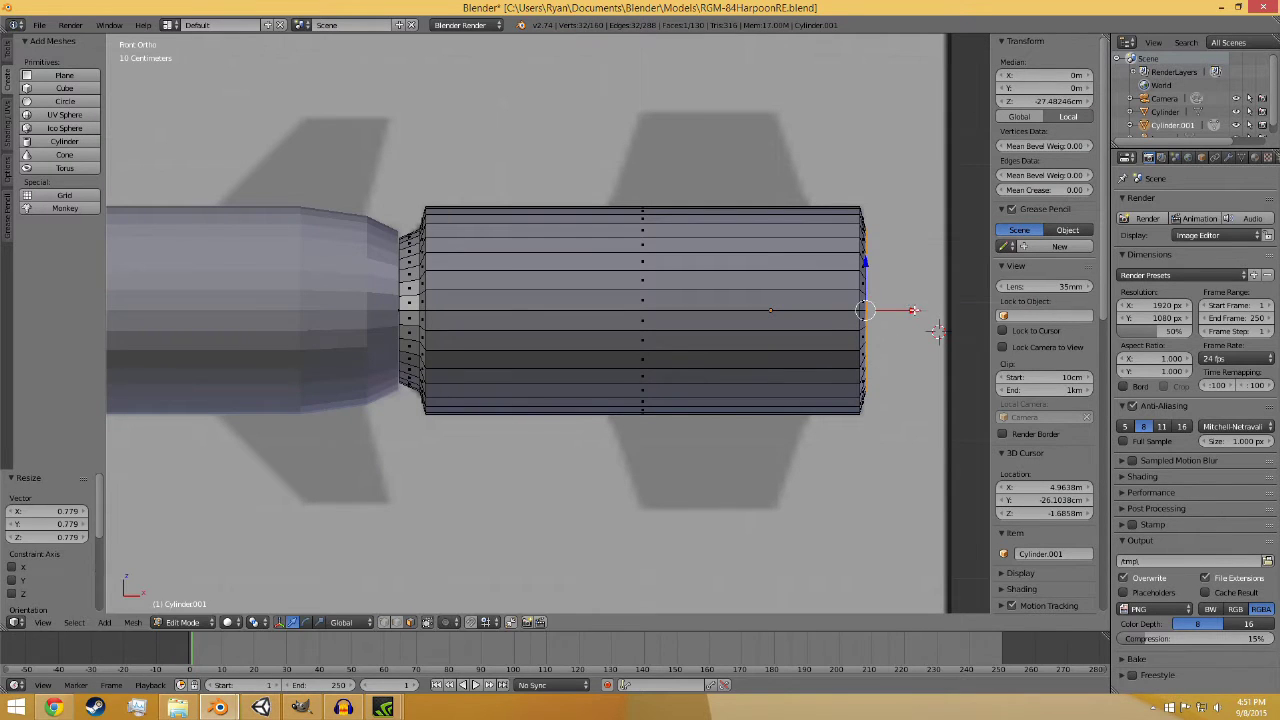
- Recess the booster's rear face slightly, extrude it about 41.1 cm forward into the booster, and scale it to 0.935
{"action": "key", "text": "e"}
{"action": "left_click", "coordinate": [817, 404]}
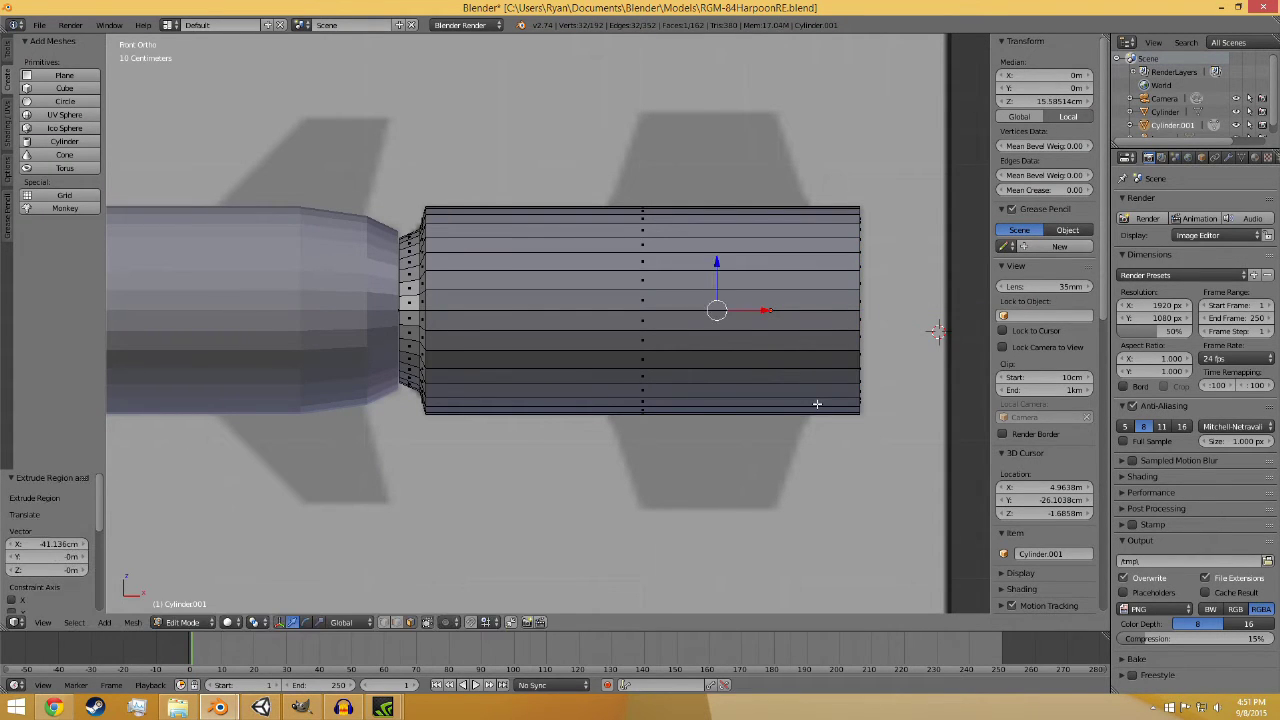
{"action": "key", "text": "s"}
{"action": "left_click", "coordinate": [814, 401]}
- Extrude the inner face about 41.1 cm back to the rear, extrude it about 2.9 cm more, and move it 3.669 cm along negative X
{"action": "key", "text": "e"}
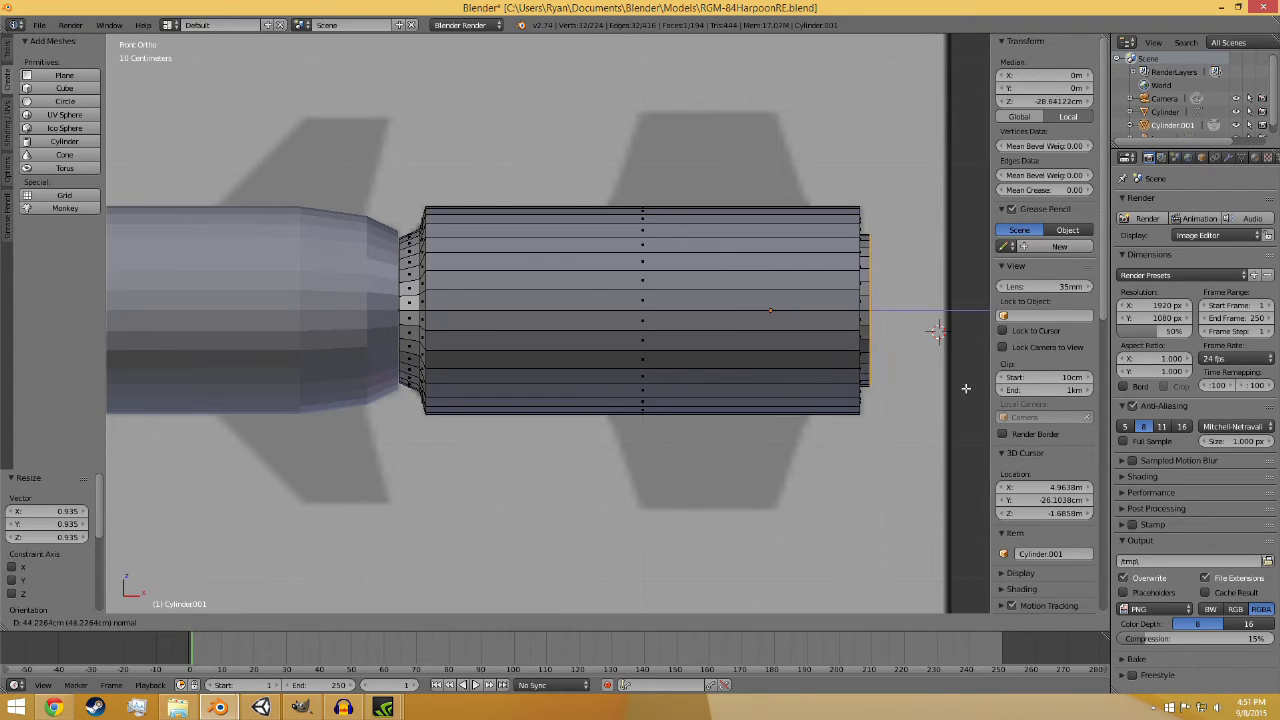
{"action": "left_click", "coordinate": [954, 386]}
{"action": "key", "text": "s"}
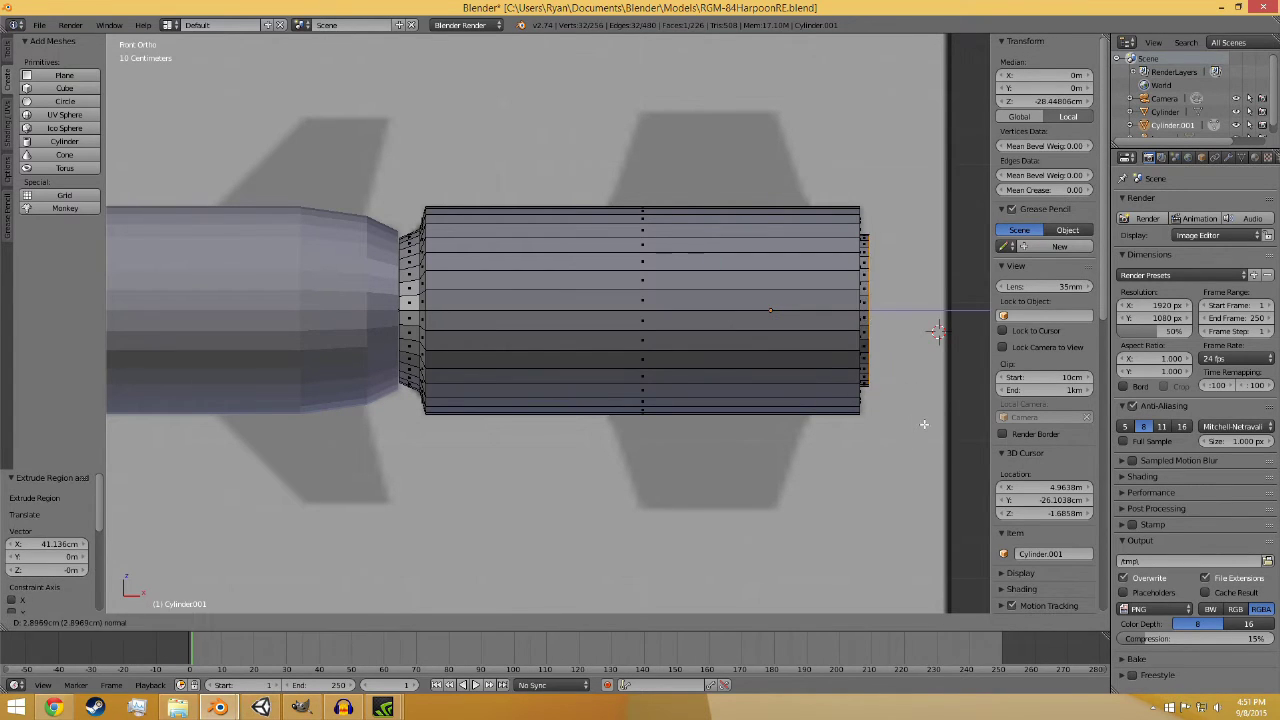
{"action": "left_click", "coordinate": [920, 384]}
{"action": "key", "text": "g"}
{"action": "key", "text": "x"}
{"action": "left_click", "coordinate": [903, 316]}
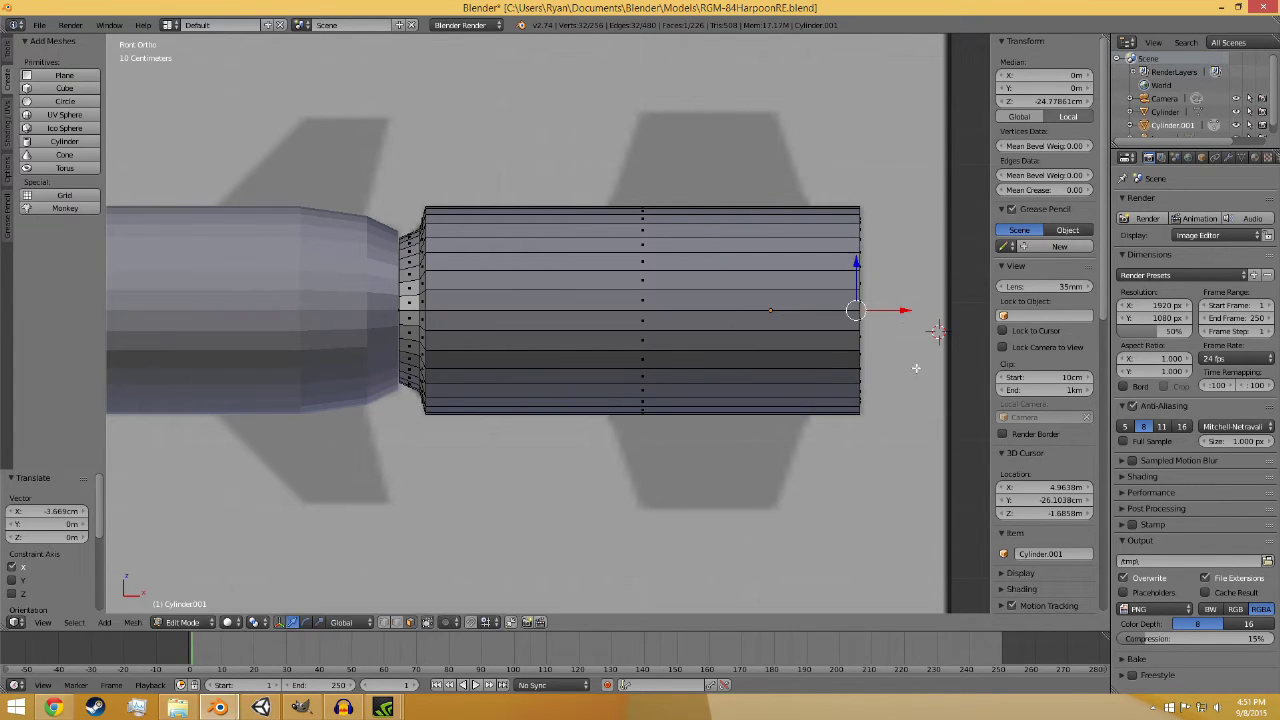
- Scale the rear face to 0.914, extrude it inward to hollow out the booster nozzle, and save the file
{"action": "middle_click_drag", "start_coordinate": [903, 316], "coordinate": [780, 399]}
{"action": "key", "text": "s"}
{"action": "left_click", "coordinate": [718, 442]}
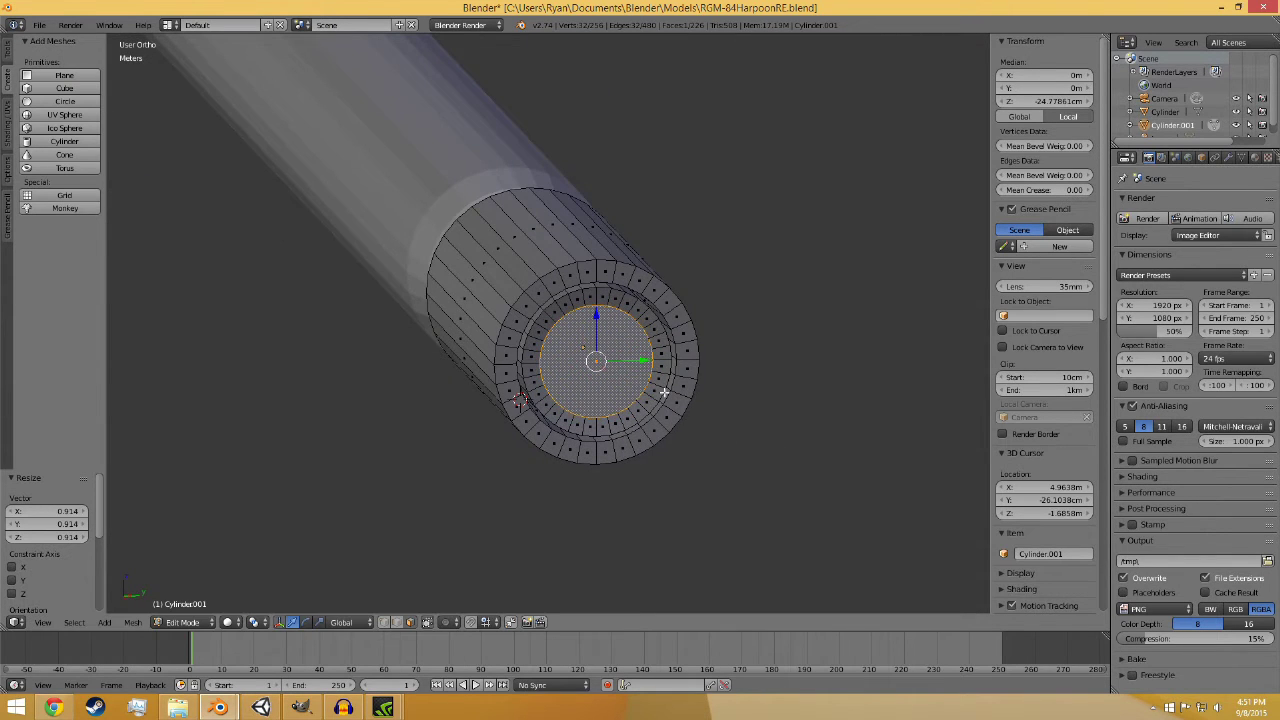
{"action": "mouse_move", "coordinate": [718, 442]}
{"action": "middle_mouse_down"}
{"action": "mouse_move", "coordinate": [837, 434]}
{"action": "mouse_move", "coordinate": [737, 454]}
{"action": "middle_mouse_up"}
{"action": "key", "text": "e"}
{"action": "left_click", "coordinate": [723, 431]}
{"action": "key", "text": "a"}
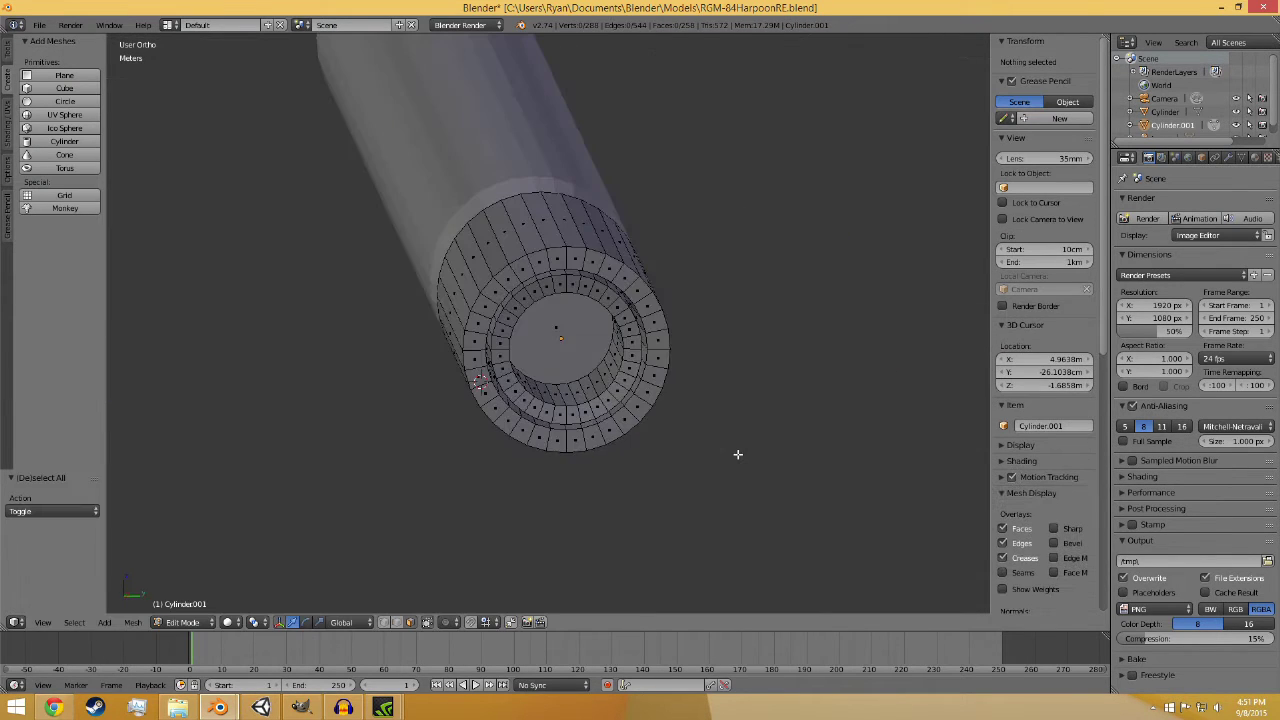
{"action": "key", "text": "ctrl+s"}
{"action": "left_click", "coordinate": [700, 452]}
- In Object Mode, set the origins of the missile body and the booster to their centers of mass
{"action": "scroll", "coordinate": [640, 448], "scroll_direction": "down", "scroll_amount": 6}
{"action": "middle_click_drag", "start_coordinate": [600, 448], "coordinate": [754, 476]}
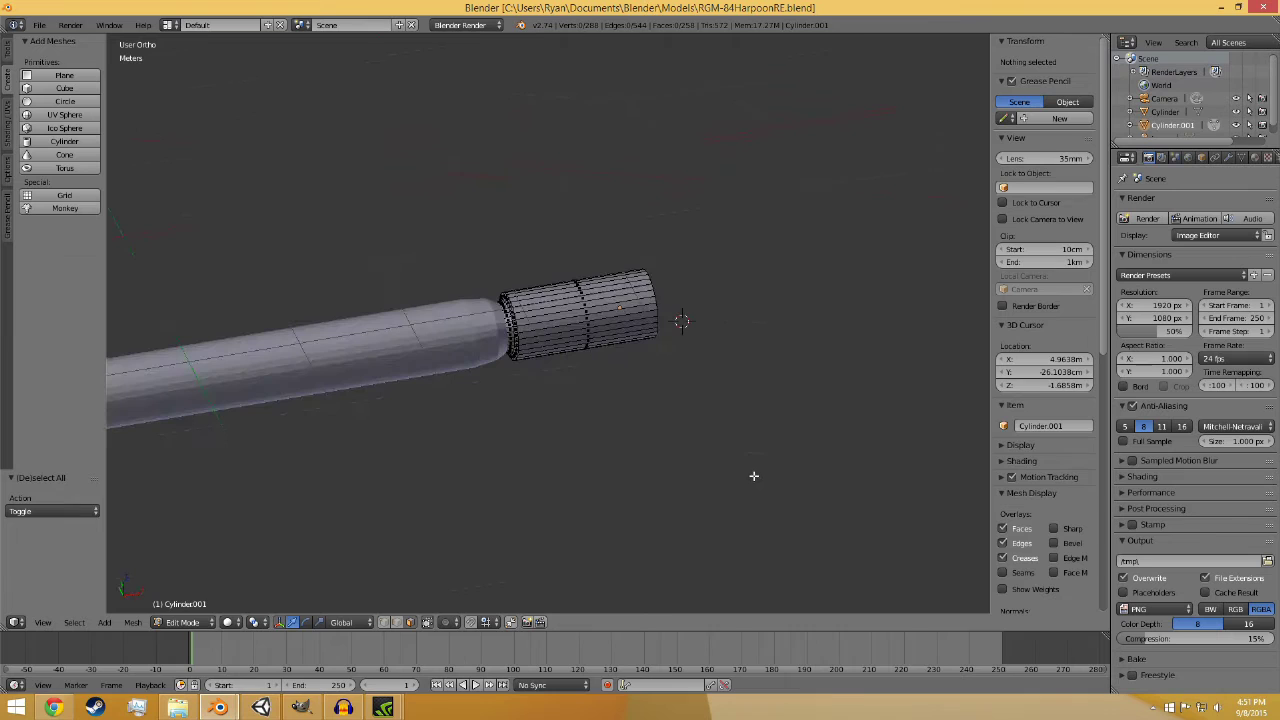
{"action": "left_click", "coordinate": [181, 626]}
{"action": "left_click", "coordinate": [188, 606]}
{"action": "middle_click_drag", "start_coordinate": [469, 466], "coordinate": [641, 414]}
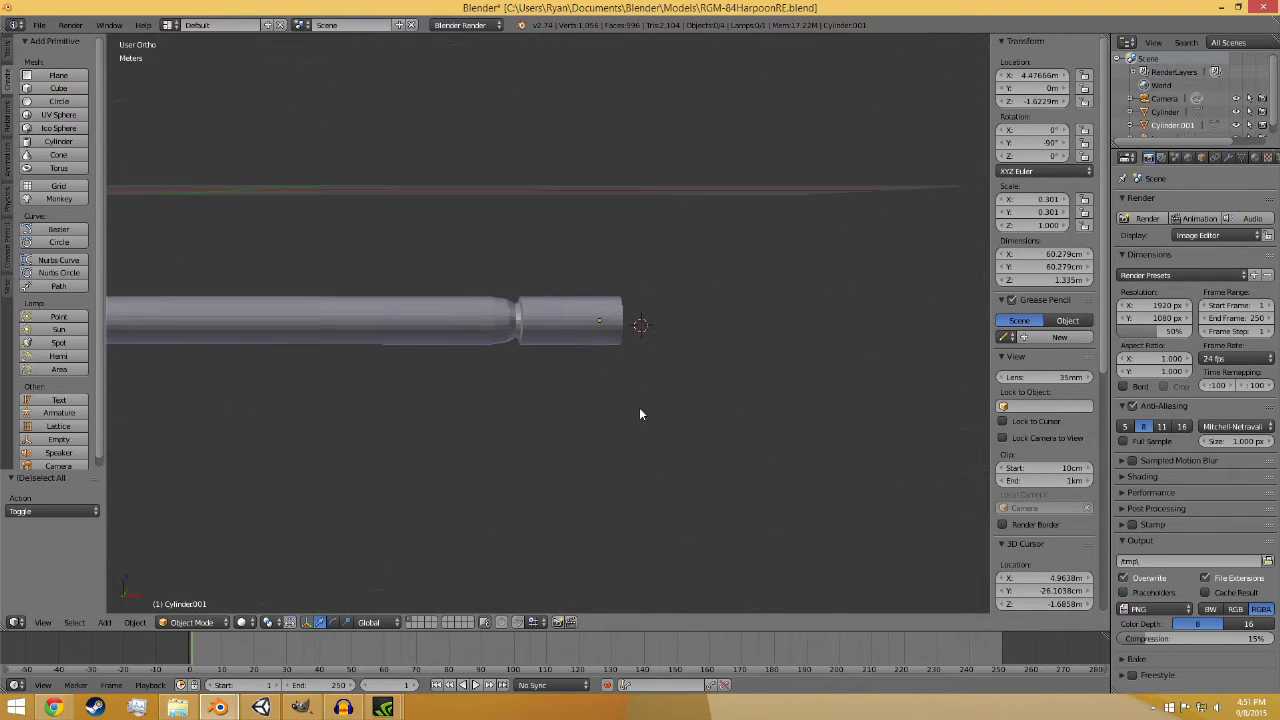
{"action": "right_click", "coordinate": [417, 300]}
{"action": "key", "text": "ctrl+shift+alt+c"}
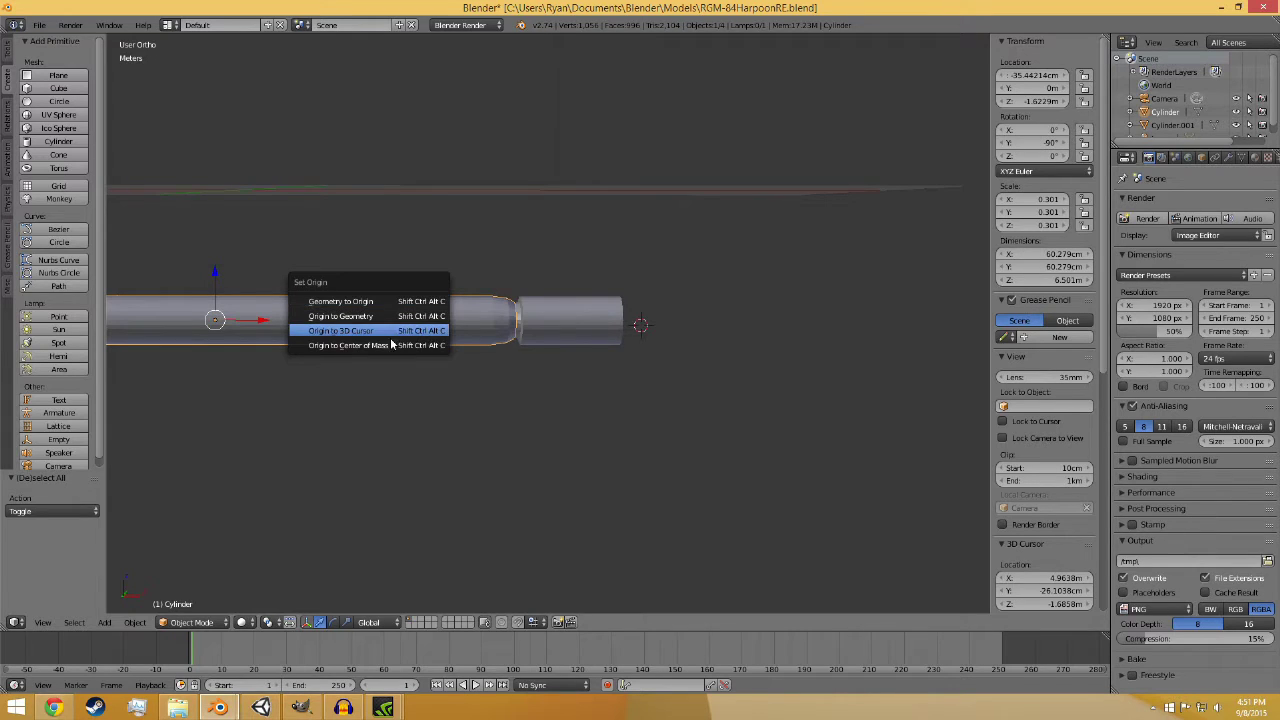
{"action": "left_click", "coordinate": [420, 345]}
{"action": "right_click", "coordinate": [545, 321]}
{"action": "key", "text": "ctrl+shift+alt+c"}
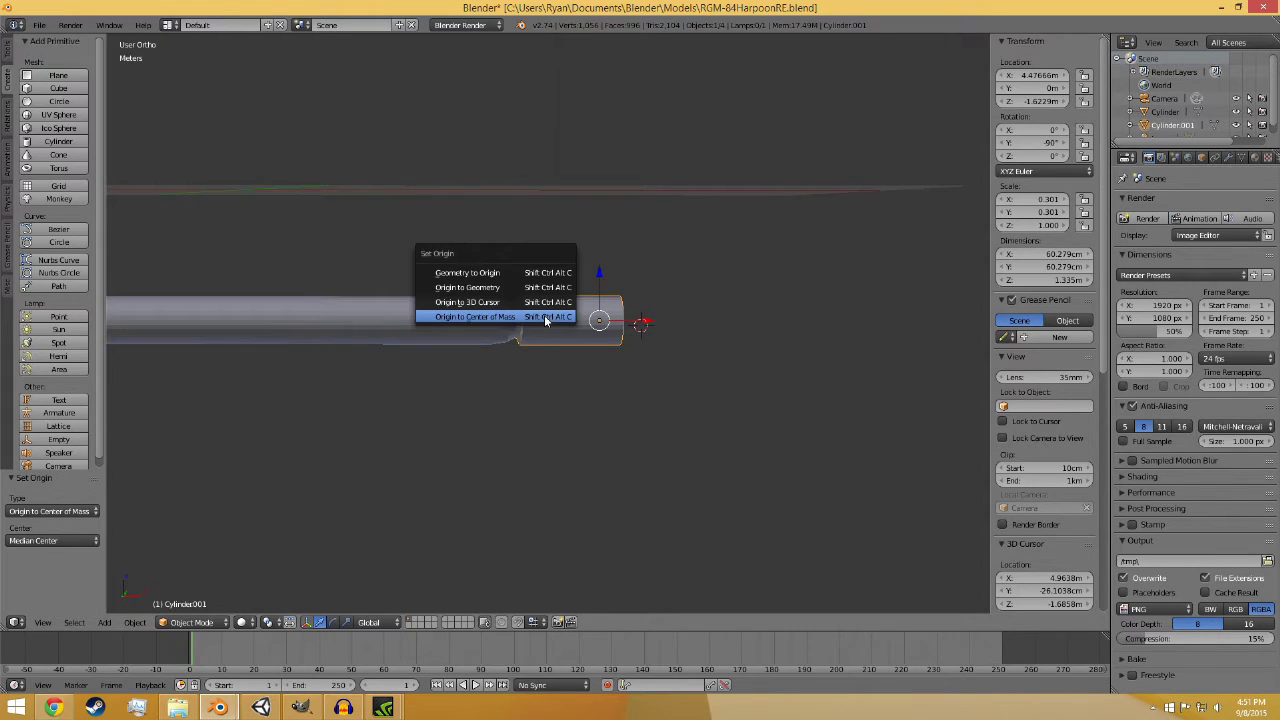
{"action": "left_click", "coordinate": [545, 317]}
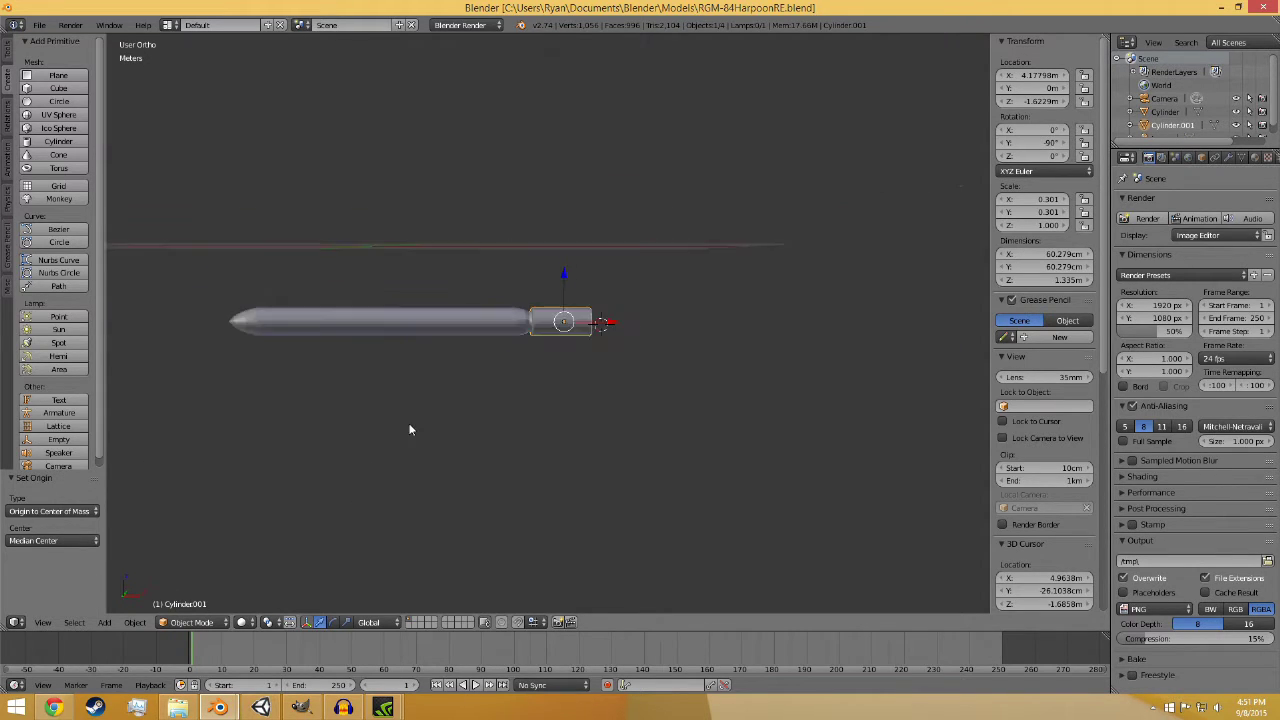
- Compare the whole missile with the background reference in front view and save over the existing file
{"action": "scroll", "coordinate": [409, 429], "scroll_direction": "down", "scroll_amount": 3}
{"action": "key", "text": "a"}
{"action": "middle_click_drag", "start_coordinate": [489, 393], "coordinate": [475, 427]}
{"action": "scroll", "coordinate": [475, 427], "scroll_direction": "up", "scroll_amount": 2}
{"action": "key", "text": "KP_1"}
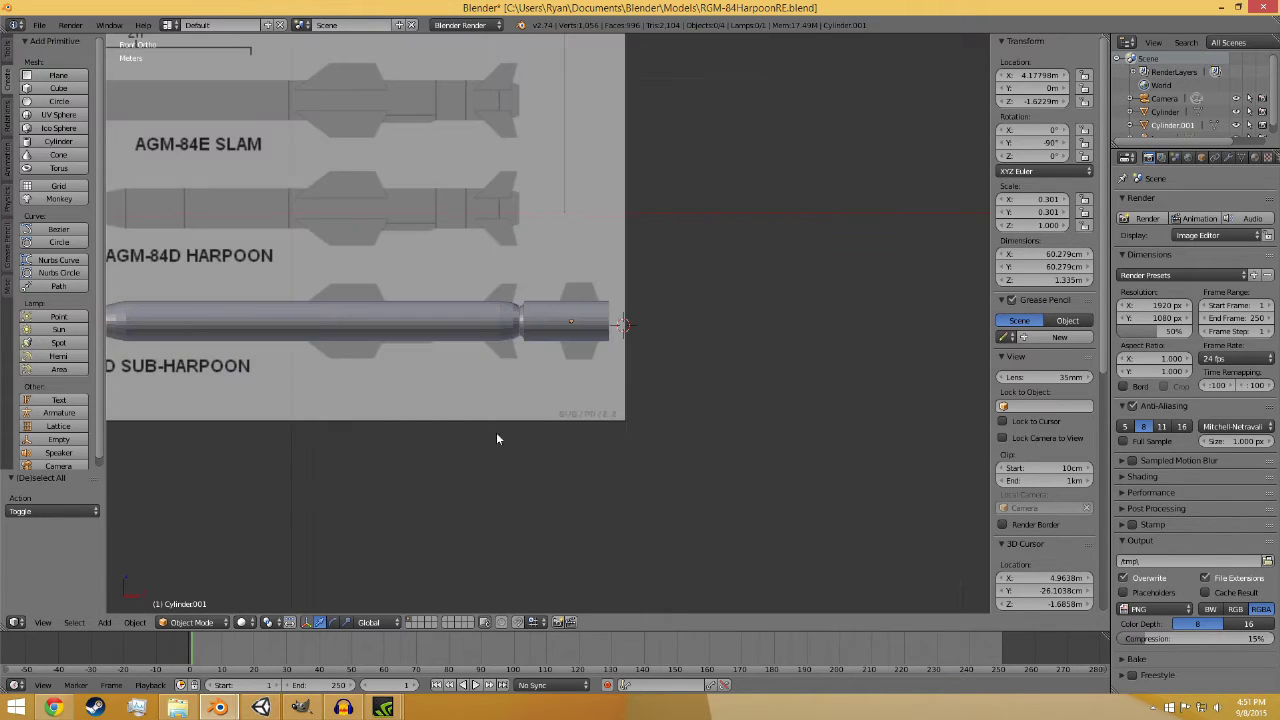
{"action": "middle_click_drag", "start_coordinate": [395, 418], "coordinate": [577, 412], "text": "shift"}
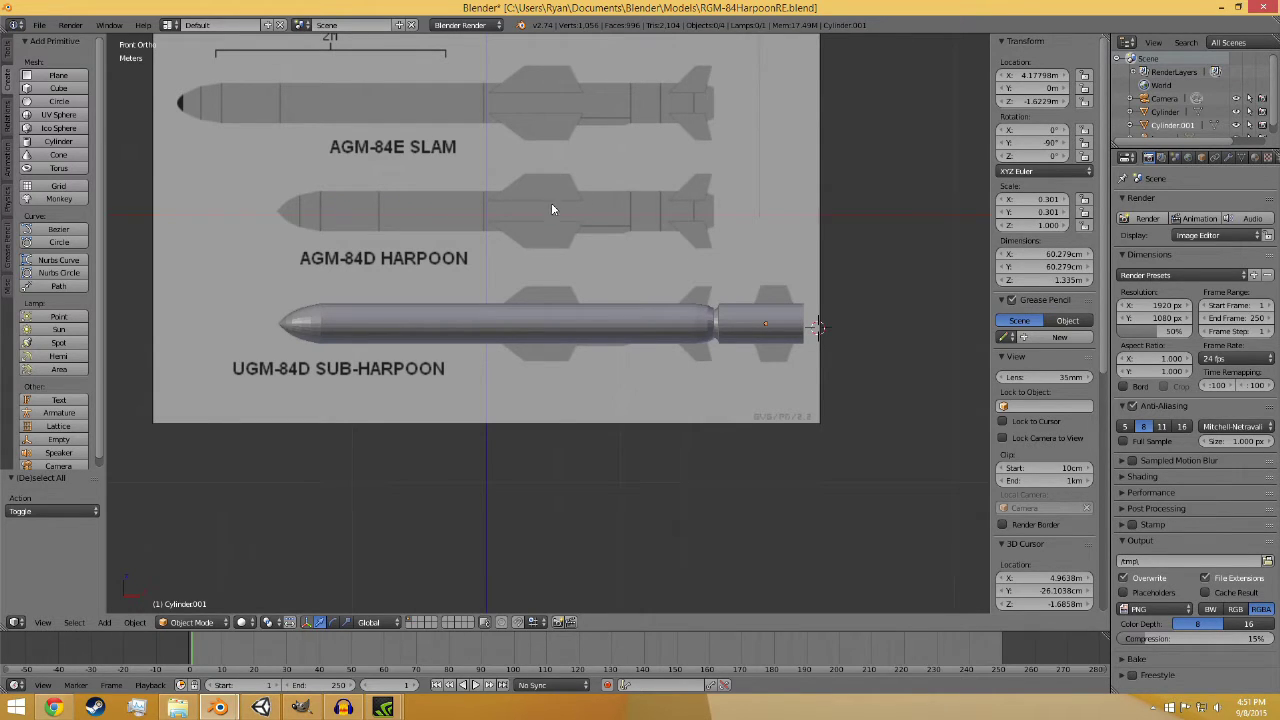
{"action": "key", "text": "ctrl+s"}
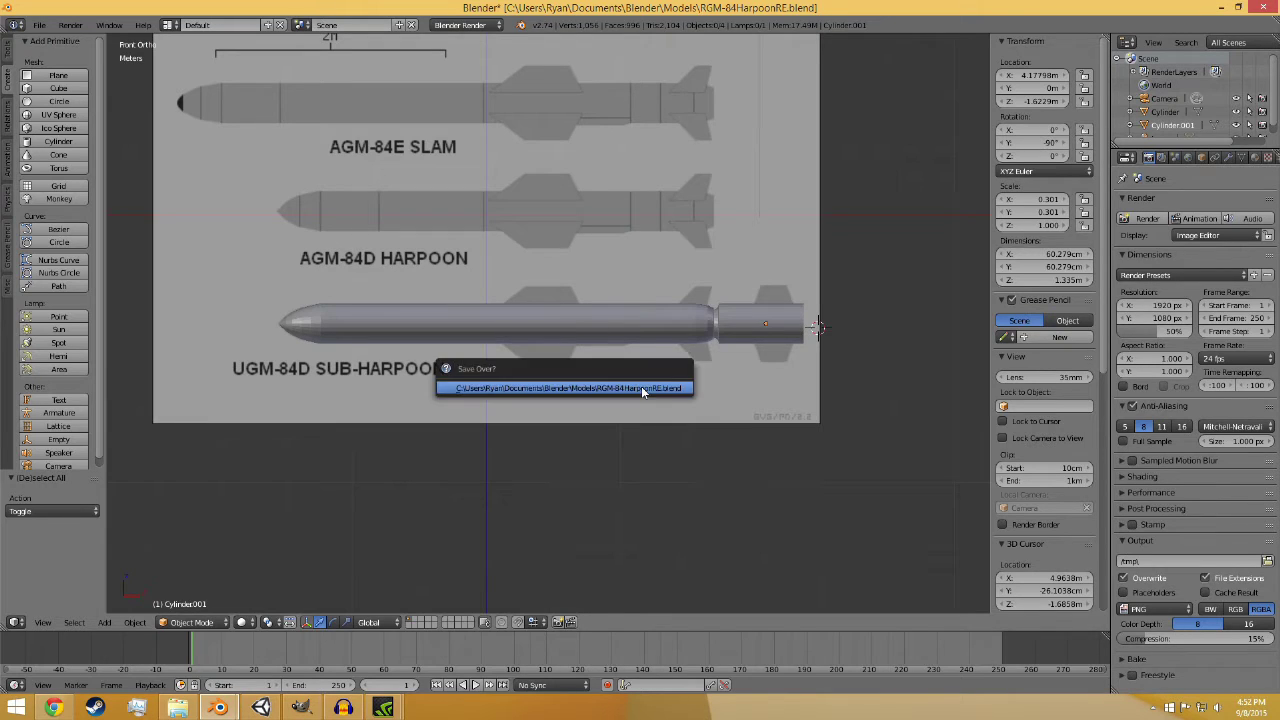
{"action": "left_click", "coordinate": [641, 386]}
- Add a cube, move it about 3.43 m along negative X toward the middle fin, and scale it to 0.202
{"action": "scroll", "coordinate": [576, 437], "scroll_direction": "up", "scroll_amount": 4}
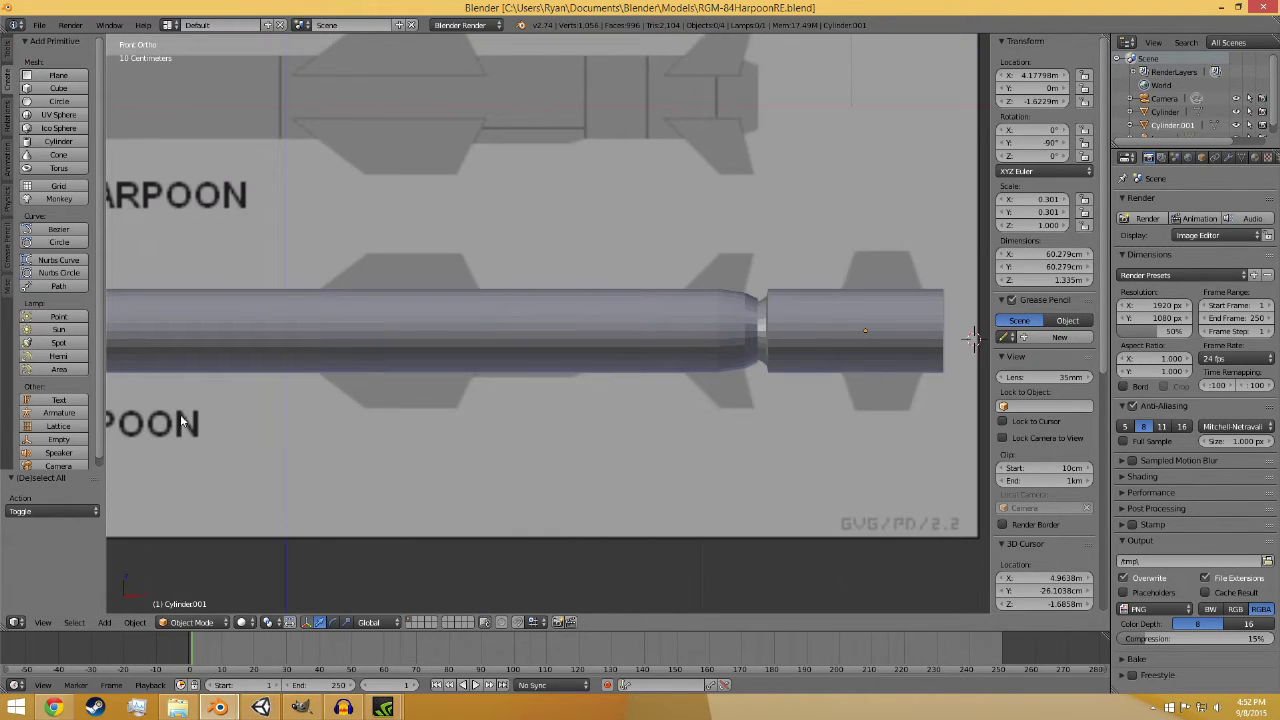
{"action": "left_click", "coordinate": [58, 88]}
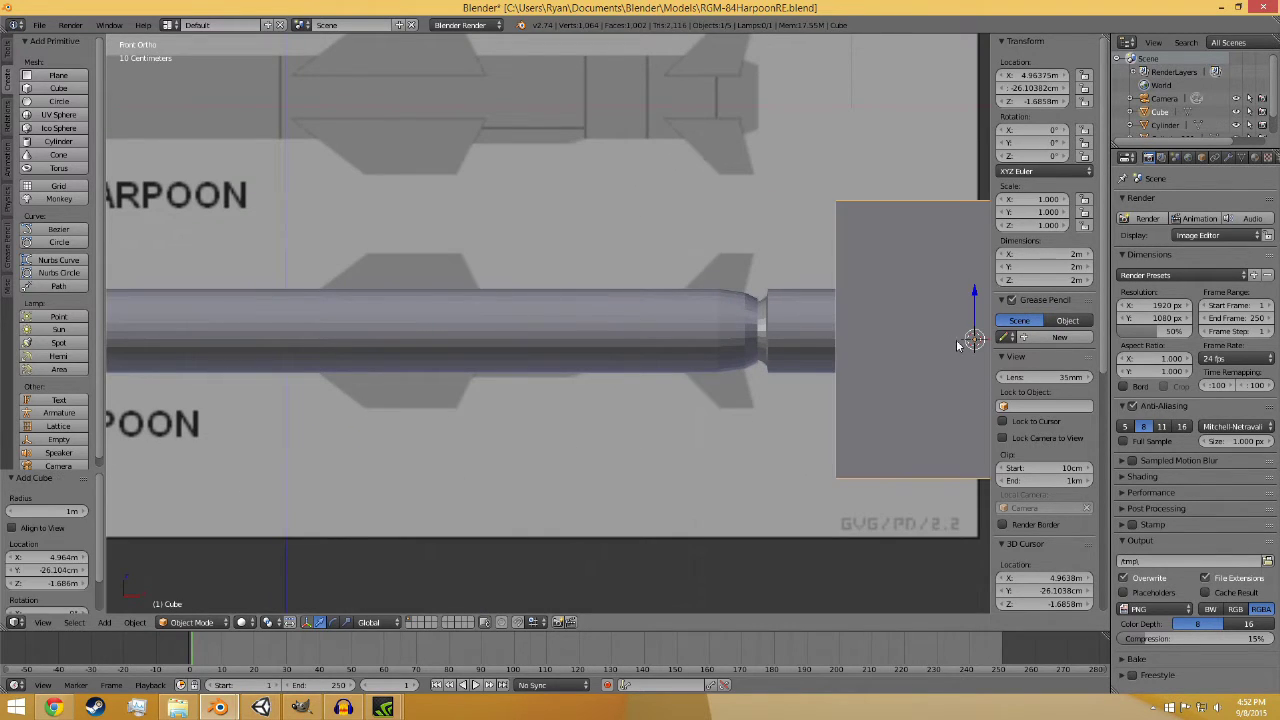
{"action": "scroll", "coordinate": [830, 346], "scroll_direction": "down", "scroll_amount": 1}
{"action": "key", "text": "g"}
{"action": "key", "text": "x"}
{"action": "left_click", "coordinate": [565, 340]}
{"action": "key", "text": "s"}
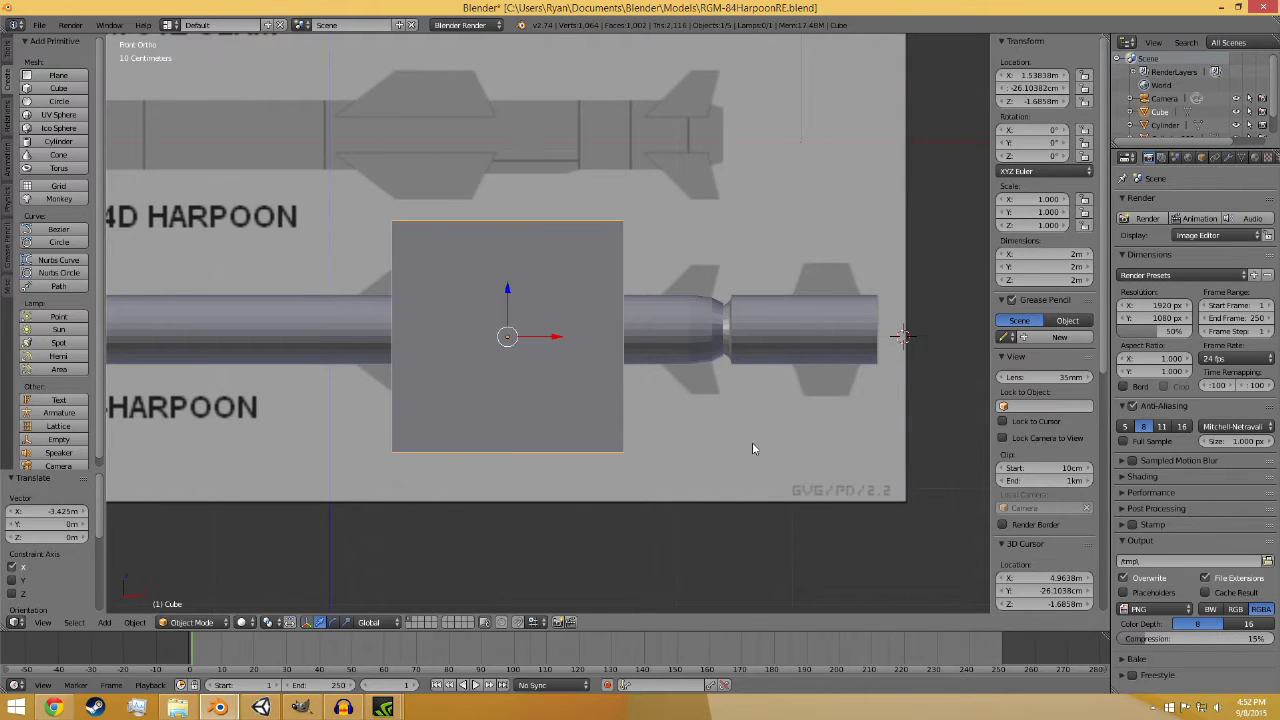
{"action": "left_click", "coordinate": [558, 343]}
- Move the cube 46.71 cm up along Z and about 55.9 cm along negative X onto the upper fin silhouette, scaling it to 0.715
{"action": "key", "text": "g"}
{"action": "key", "text": "z"}
{"action": "left_click", "coordinate": [552, 289]}
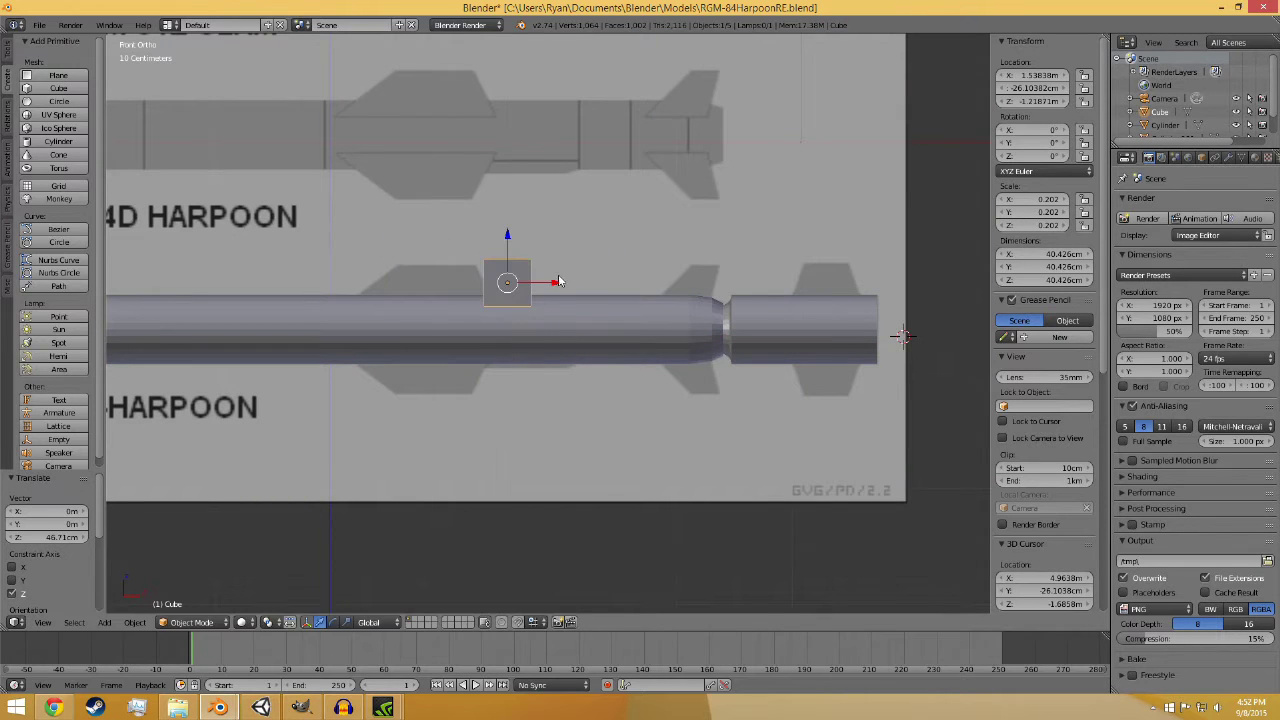
{"action": "key", "text": "g"}
{"action": "key", "text": "x"}
{"action": "left_click", "coordinate": [485, 287]}
{"action": "key", "text": "s"}
{"action": "left_click", "coordinate": [514, 306]}
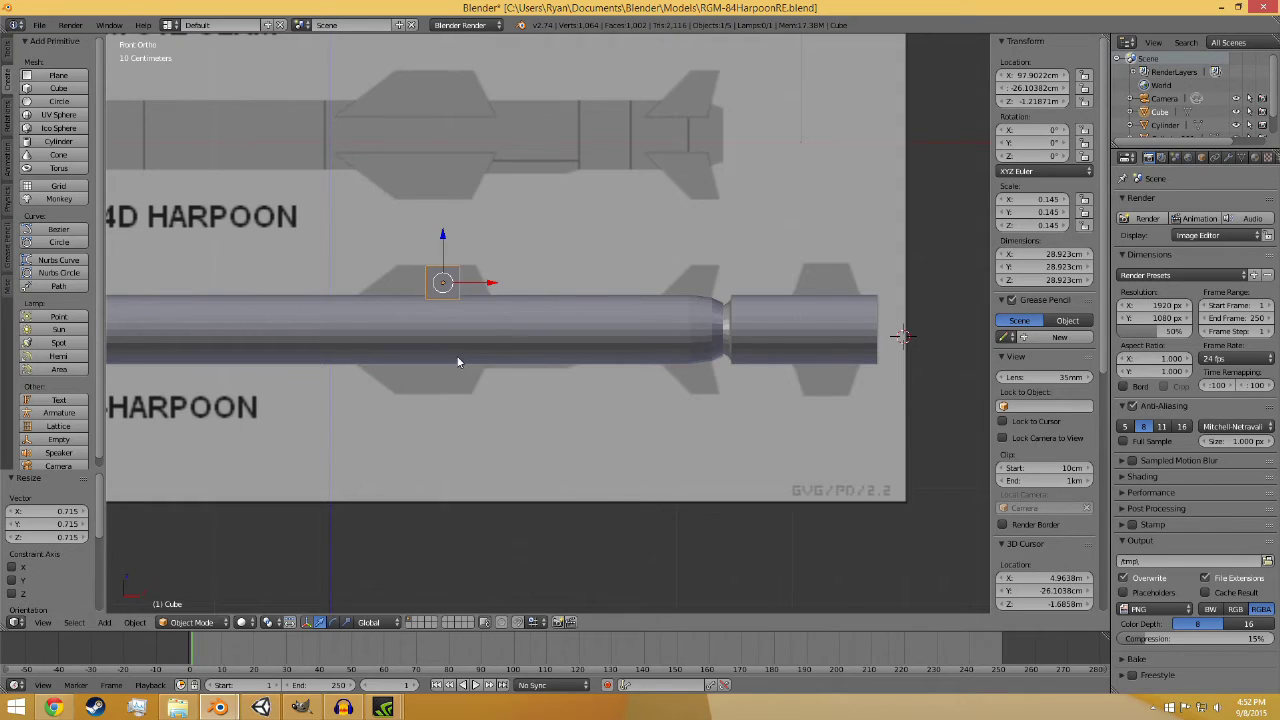
- Set the cube's Y location to 0 and raise it 9.656 mm along Z to meet the fin silhouette's upper edge
{"action": "middle_click_drag", "start_coordinate": [458, 362], "coordinate": [795, 230]}
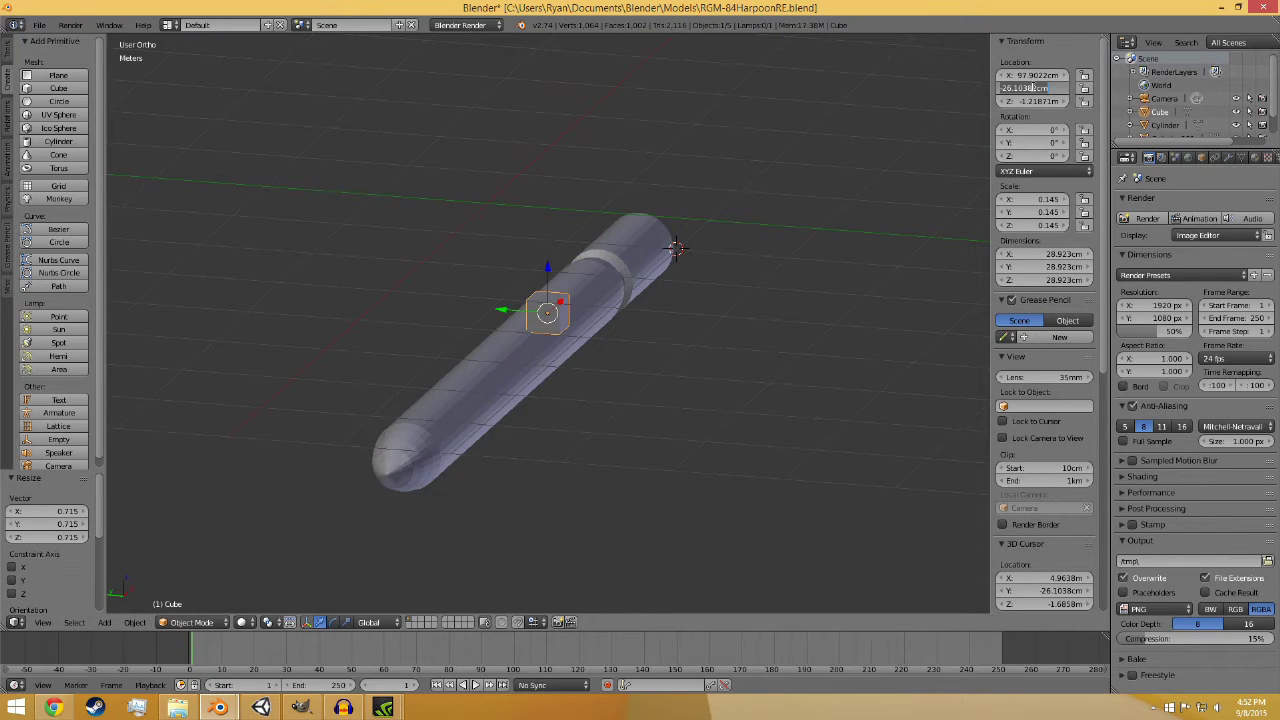
{"action": "type", "text": "0"}
{"action": "key", "text": "Return"}
{"action": "scroll", "coordinate": [769, 393], "scroll_direction": "up", "scroll_amount": 4}
{"action": "key", "text": "KP_1"}
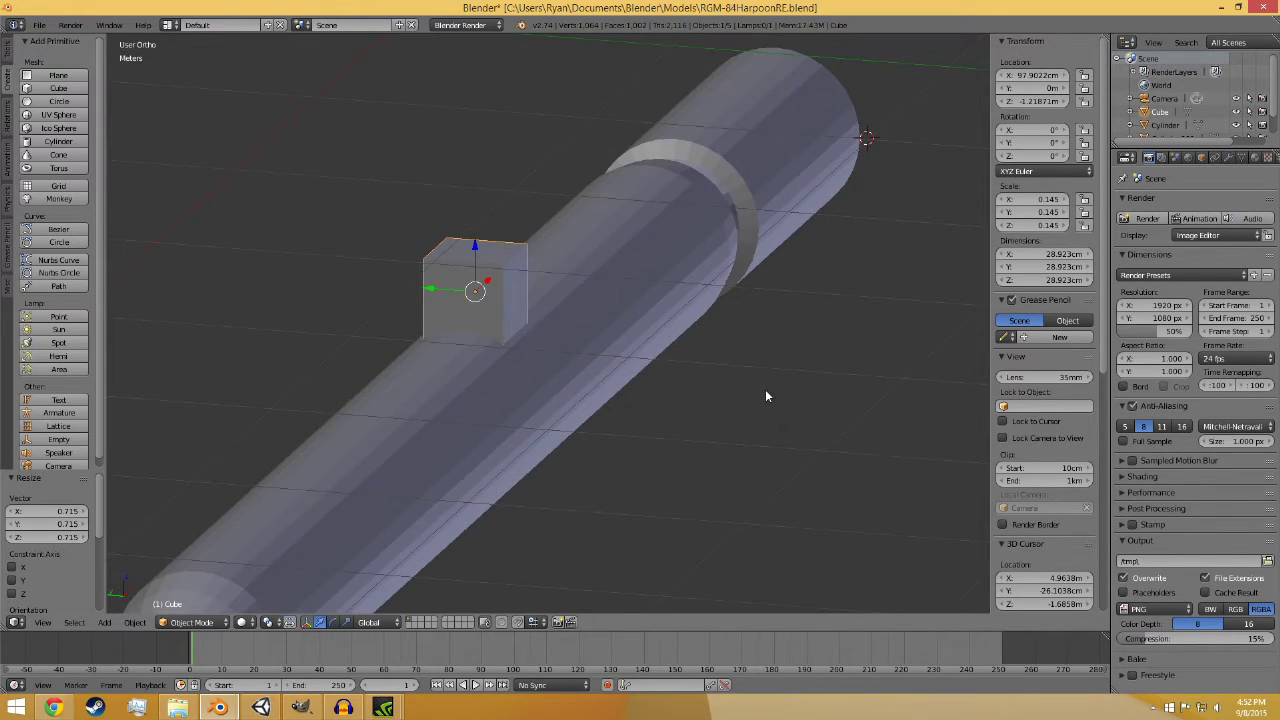
{"action": "scroll", "coordinate": [300, 190], "scroll_direction": "up", "scroll_amount": 1}
{"action": "left_click_drag", "start_coordinate": [230, 157], "coordinate": [229, 154]}
{"action": "middle_click_drag", "start_coordinate": [229, 154], "coordinate": [462, 238]}
- Set the cube's Y dimension to 2 cm
{"action": "left_click", "coordinate": [1071, 267]}
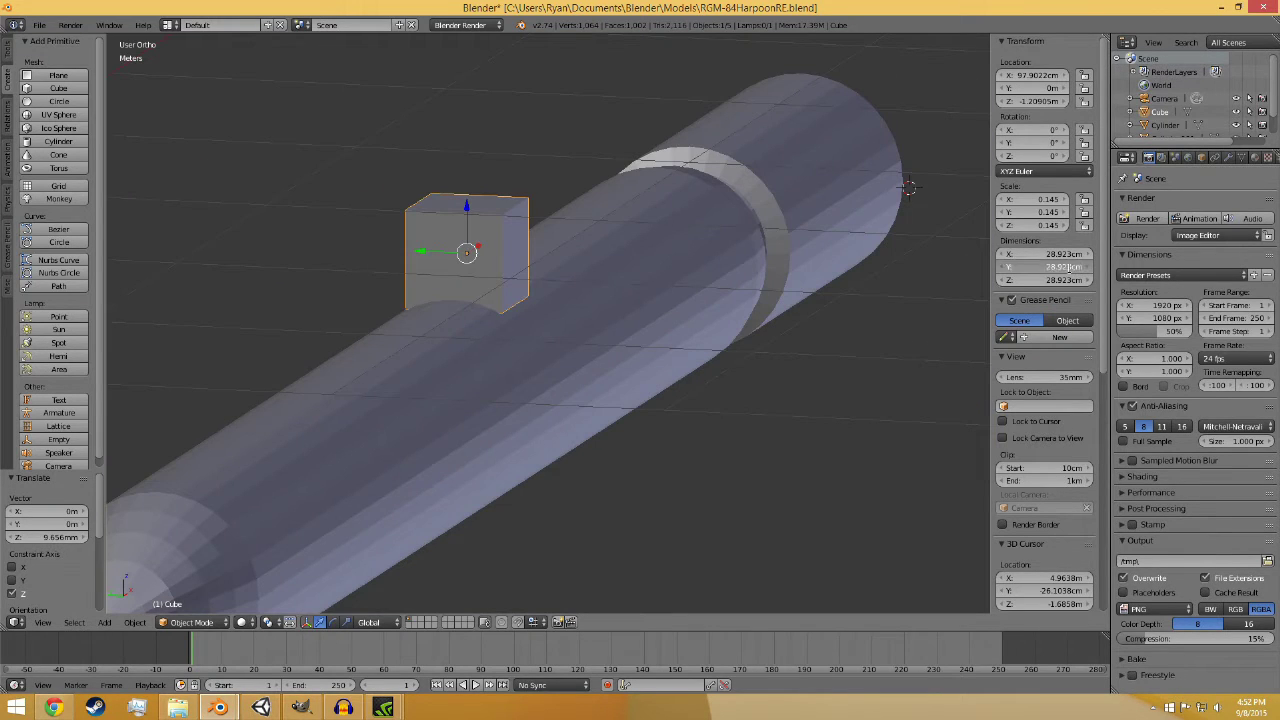
{"action": "type", "text": "2cm"}
{"action": "key", "text": "Return"}
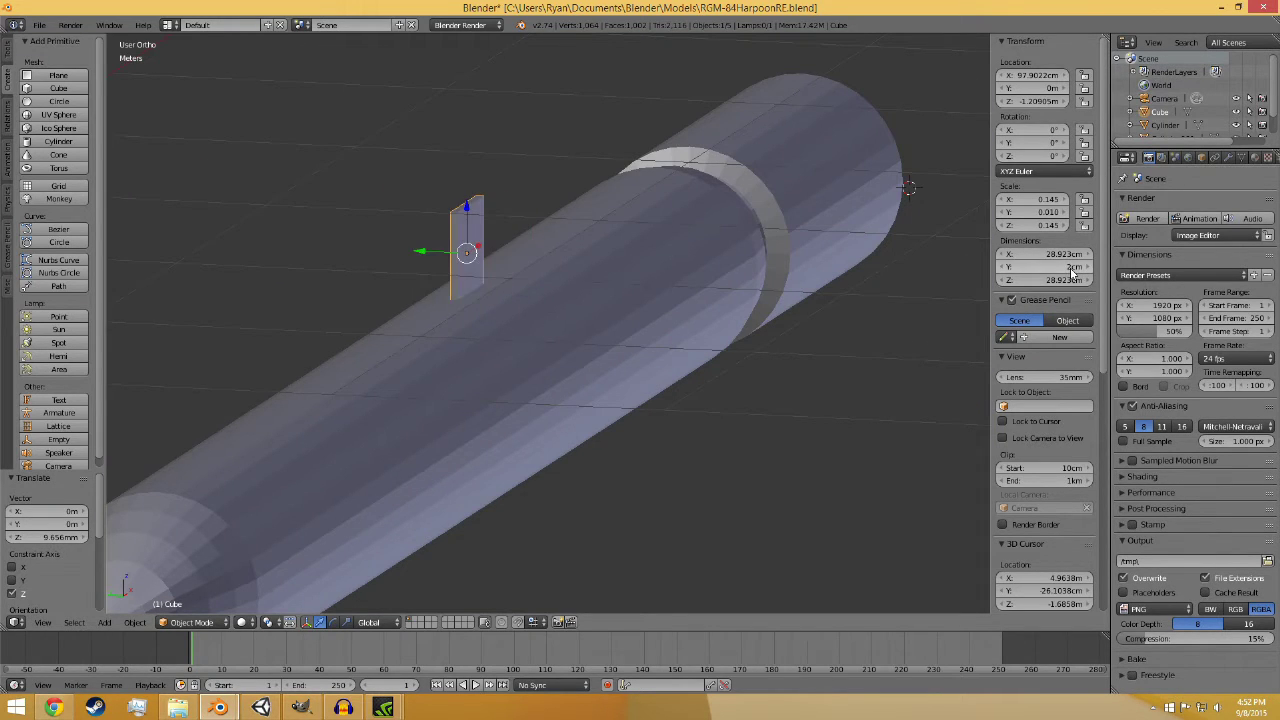
- In Edit Mode, move the cube's negative-X end face about 25.8 cm along negative X to the fin silhouette's top corner
{"action": "key", "text": "KP_1"}
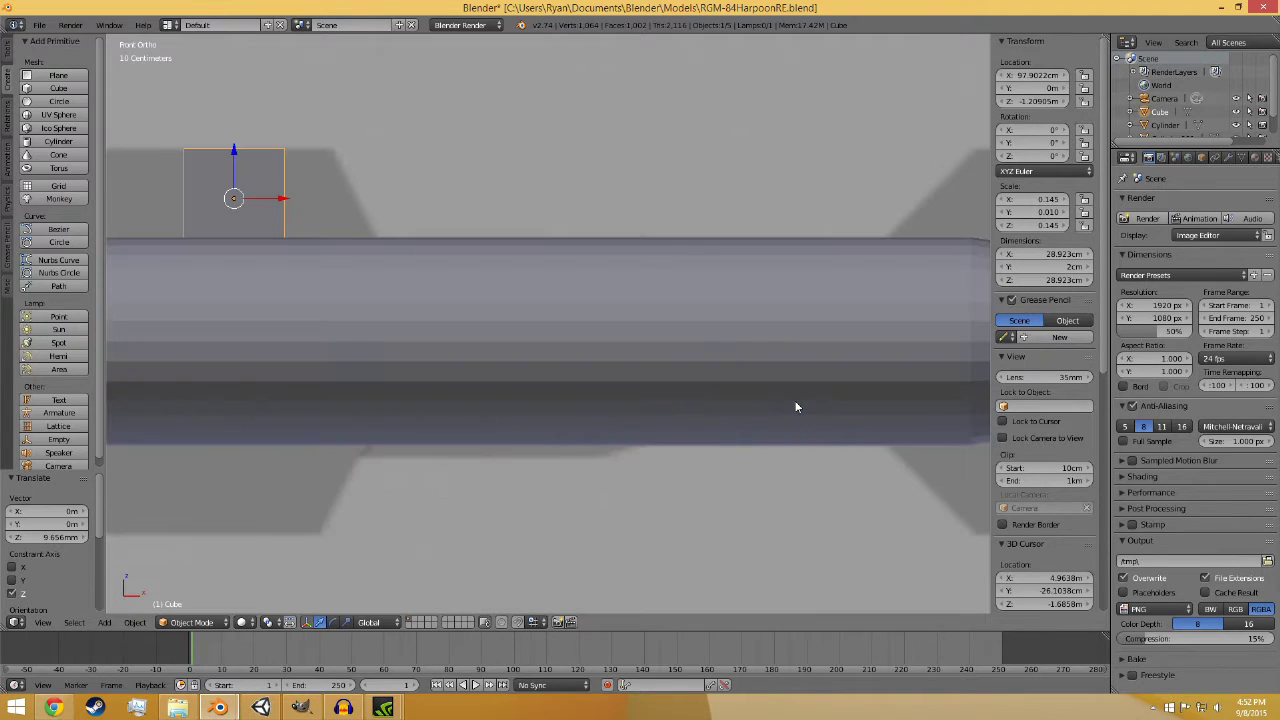
{"action": "scroll", "coordinate": [708, 425], "scroll_direction": "up", "scroll_amount": 4}
{"action": "middle_click_drag", "start_coordinate": [437, 367], "coordinate": [762, 428], "text": "shift"}
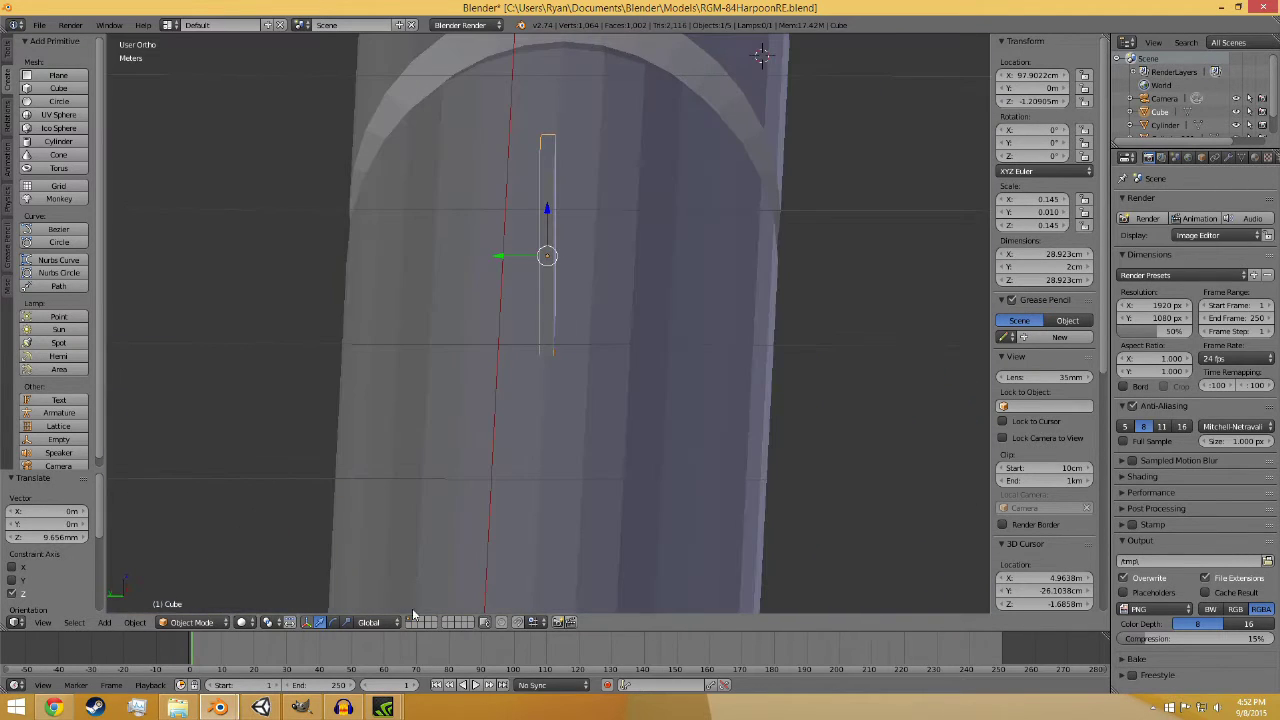
{"action": "left_click", "coordinate": [222, 622]}
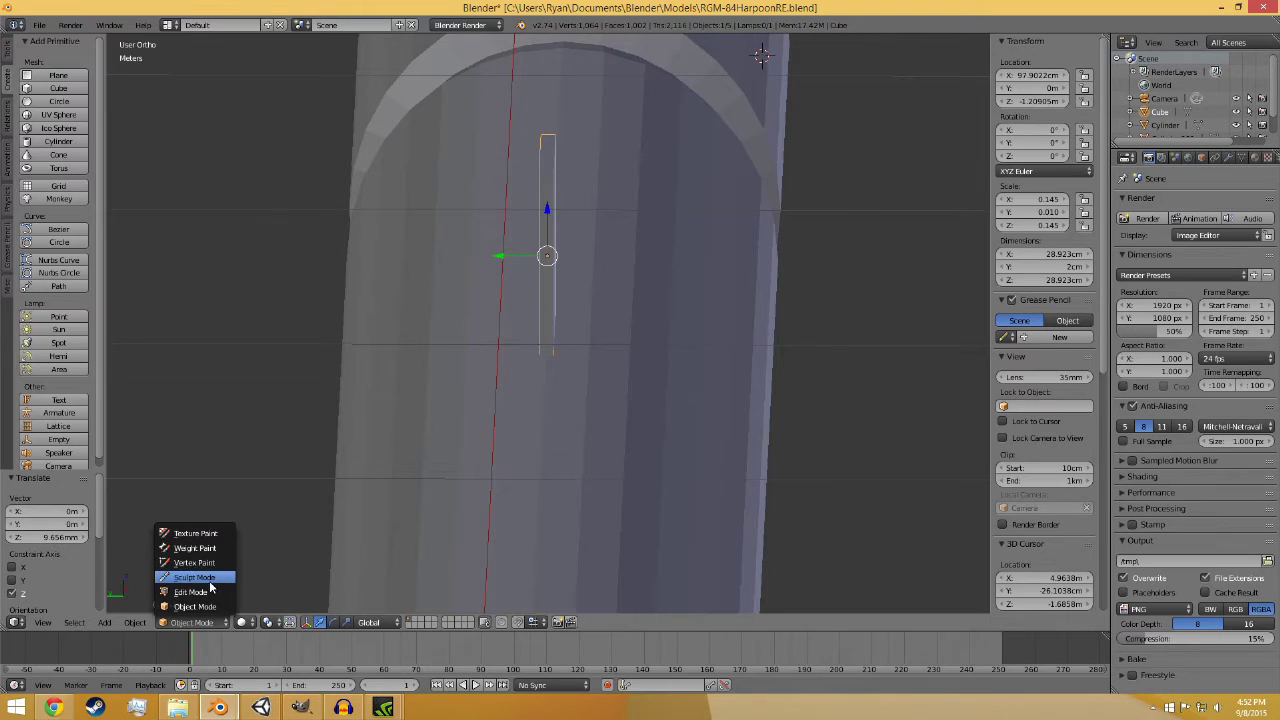
{"action": "left_click", "coordinate": [190, 590]}
{"action": "right_click", "coordinate": [546, 228]}
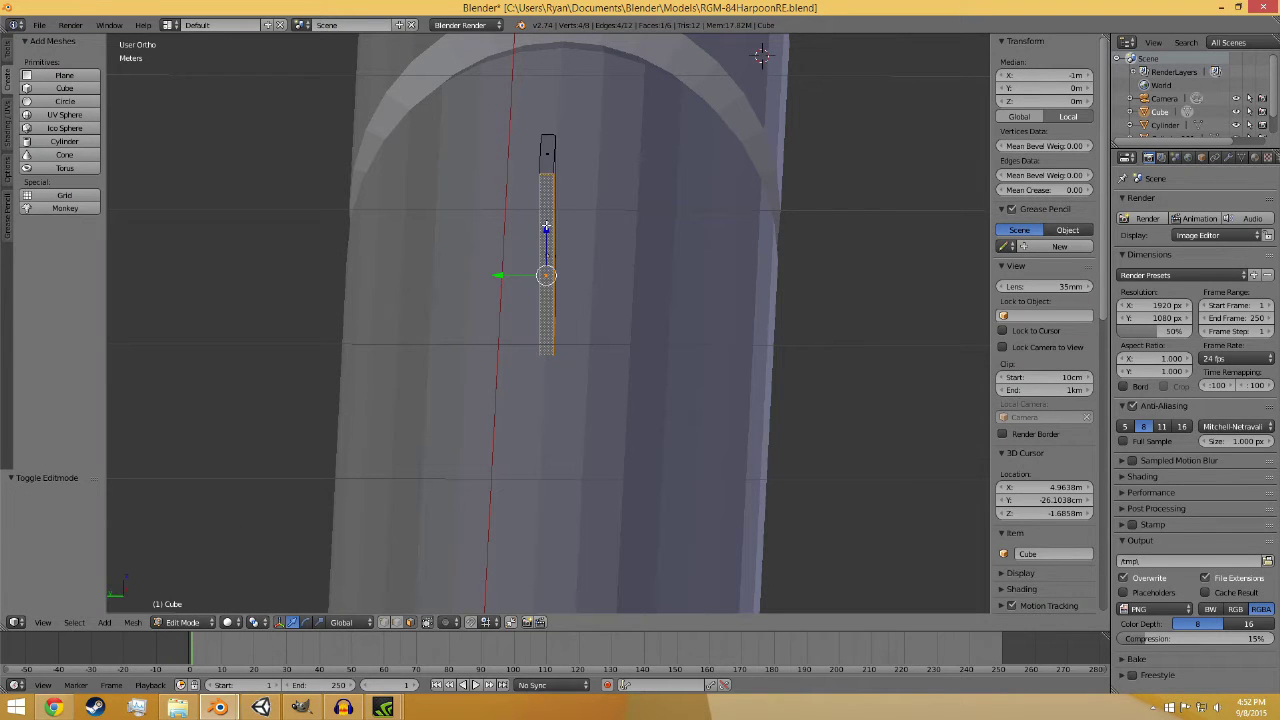
{"action": "key", "text": "KP_1"}
{"action": "key", "text": "KP_Decimal"}
{"action": "middle_click_drag", "start_coordinate": [526, 222], "coordinate": [635, 283], "text": "shift"}
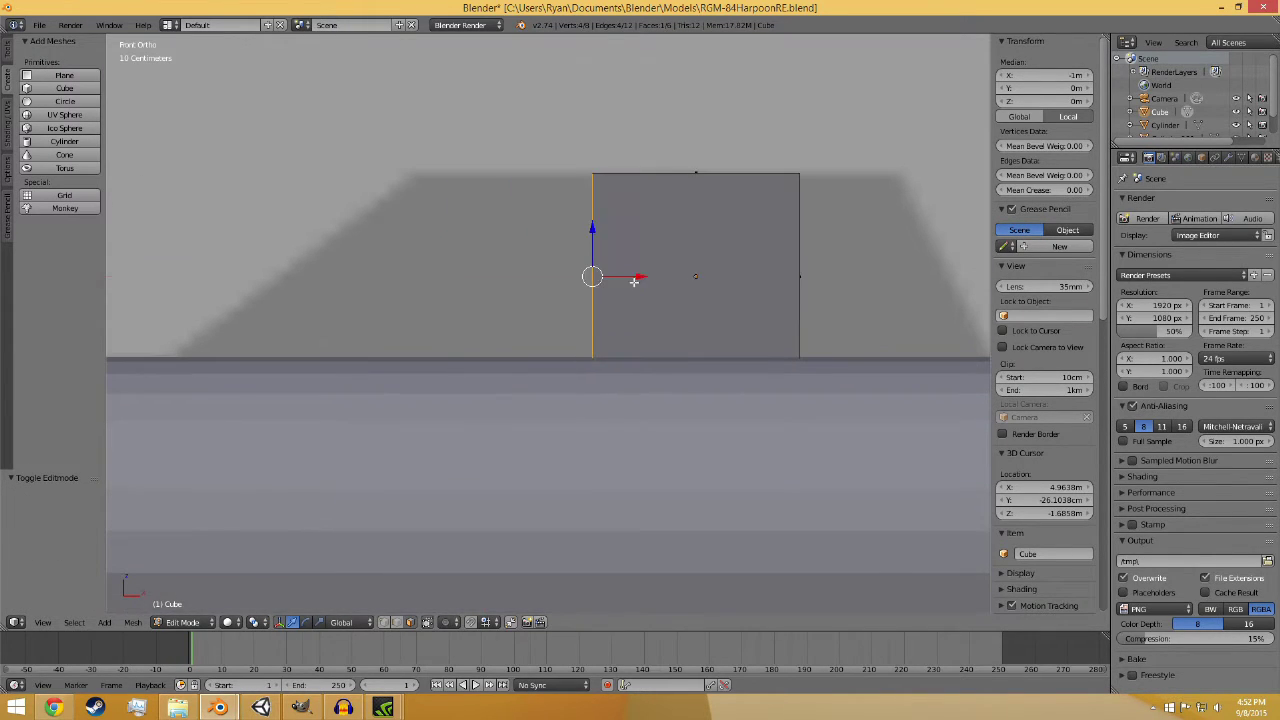
{"action": "key", "text": "g"}
{"action": "key", "text": "x"}
{"action": "left_click", "coordinate": [466, 285]}
- Move the cube's opposite end face about 14.7 cm along positive X to the fin silhouette's other top corner
{"action": "middle_click_drag", "start_coordinate": [801, 290], "coordinate": [489, 316], "text": "shift"}
{"action": "middle_click_drag", "start_coordinate": [604, 267], "coordinate": [506, 277]}
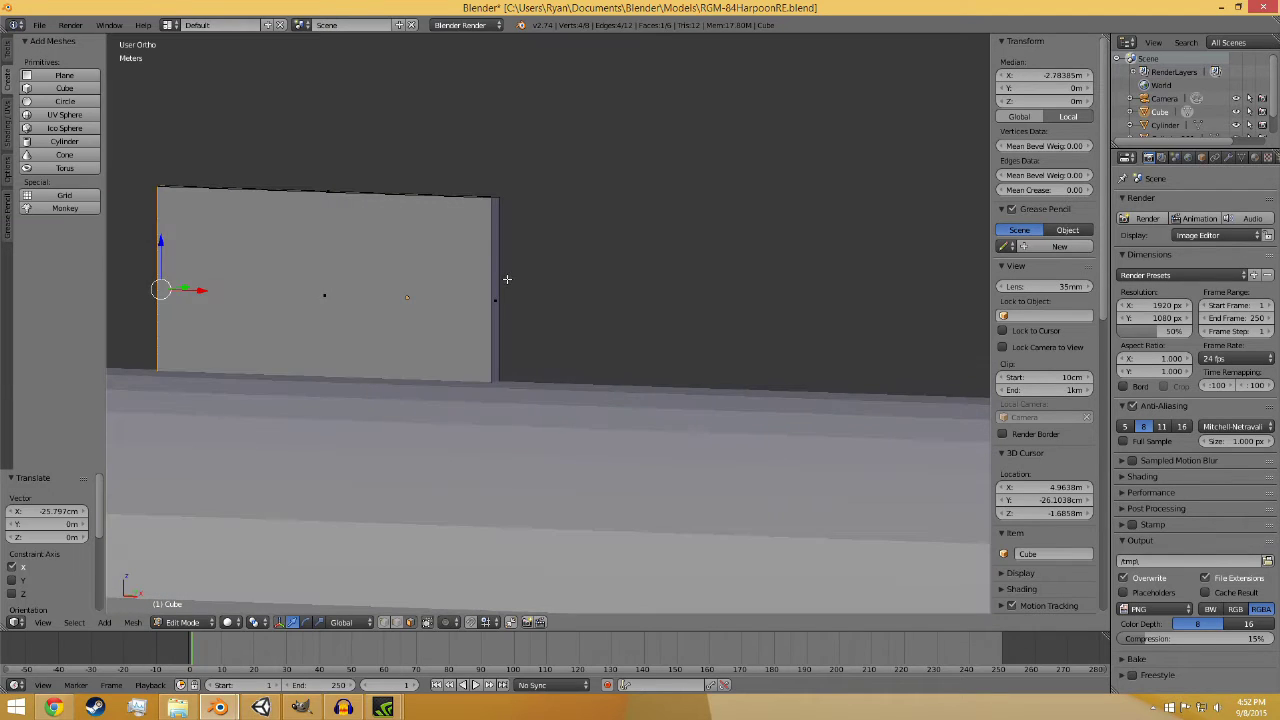
{"action": "right_click", "coordinate": [500, 275]}
{"action": "key", "text": "KP_1"}
{"action": "key", "text": "g"}
{"action": "key", "text": "x"}
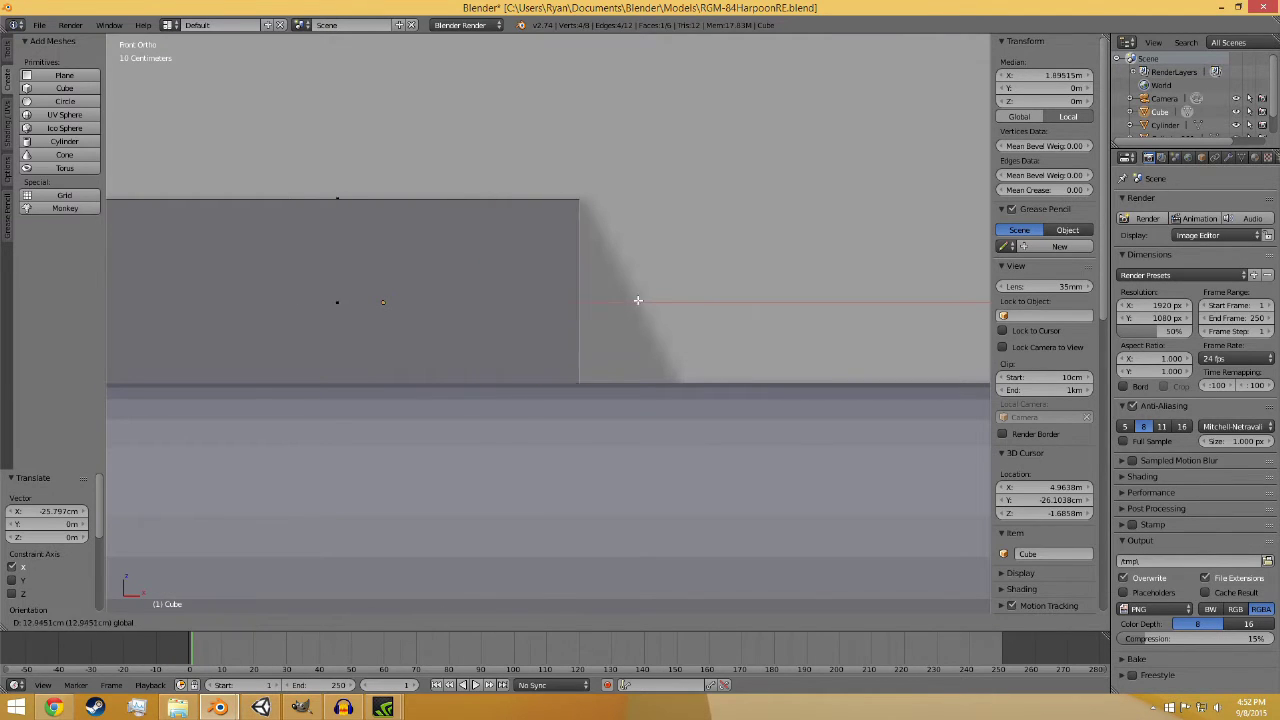
{"action": "left_click", "coordinate": [646, 300]}
- Extrude the positive-X end face about 13.6 cm along X to cover the silhouette's rear slope
{"action": "middle_click_drag", "start_coordinate": [646, 300], "coordinate": [671, 355]}
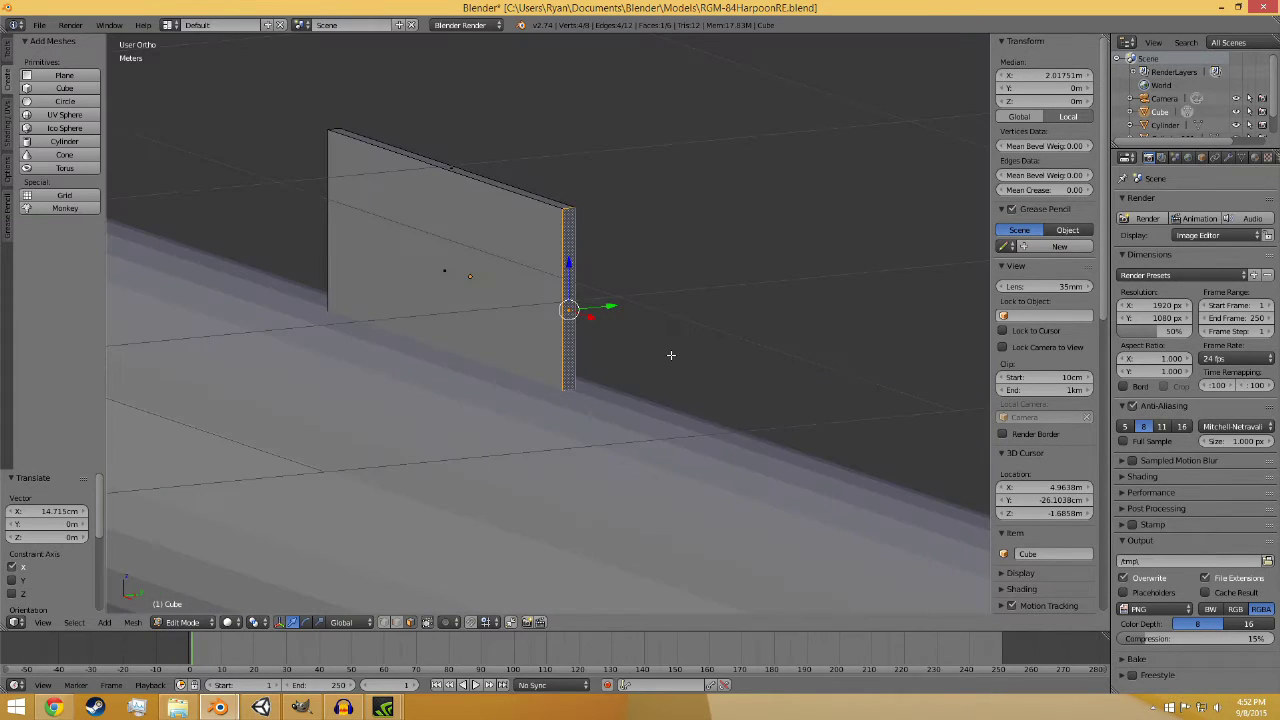
{"action": "key", "text": "KP_1"}
{"action": "key", "text": "e"}
{"action": "left_click", "coordinate": [766, 354]}
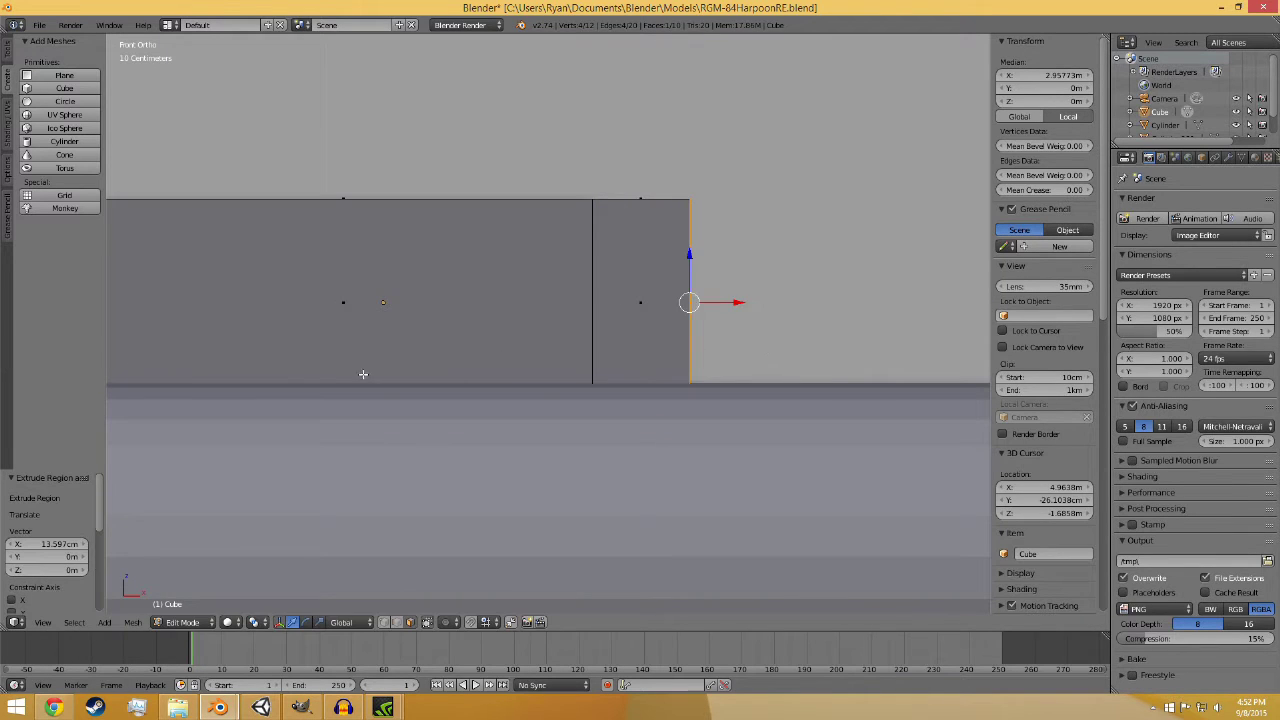
- Extrude the negative-X end face about 34.4 cm along negative X to reach the base of the silhouette's front slope
{"action": "middle_click_drag", "start_coordinate": [141, 358], "coordinate": [715, 393], "text": "shift"}
{"action": "right_click", "coordinate": [611, 320]}
{"action": "key", "text": "KP_1"}
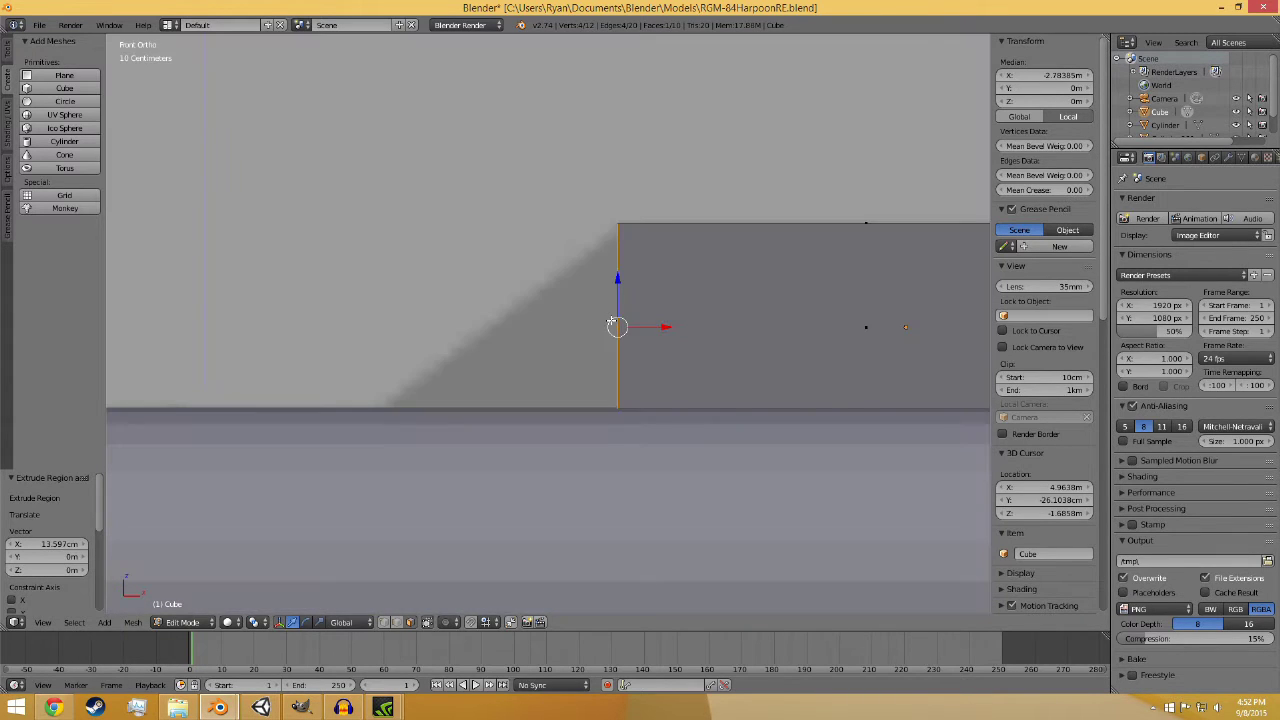
{"action": "key", "text": "e"}
{"action": "left_click", "coordinate": [366, 321]}
- In edge selection, move the front extrusion's top outer edge along X back to the top corner, forming the sloped leading edge
{"action": "middle_click_drag", "start_coordinate": [366, 321], "coordinate": [487, 514]}
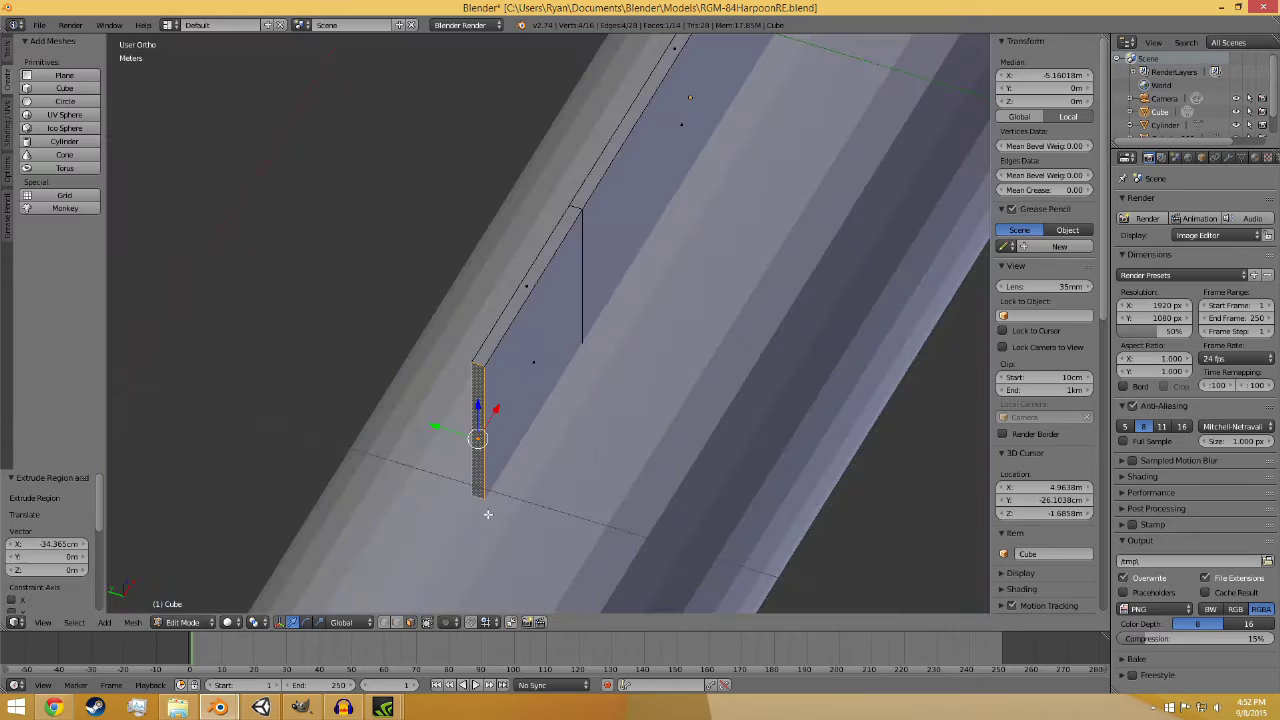
{"action": "left_click", "coordinate": [396, 623]}
{"action": "right_click", "coordinate": [479, 361]}
{"action": "key", "text": "KP_1"}
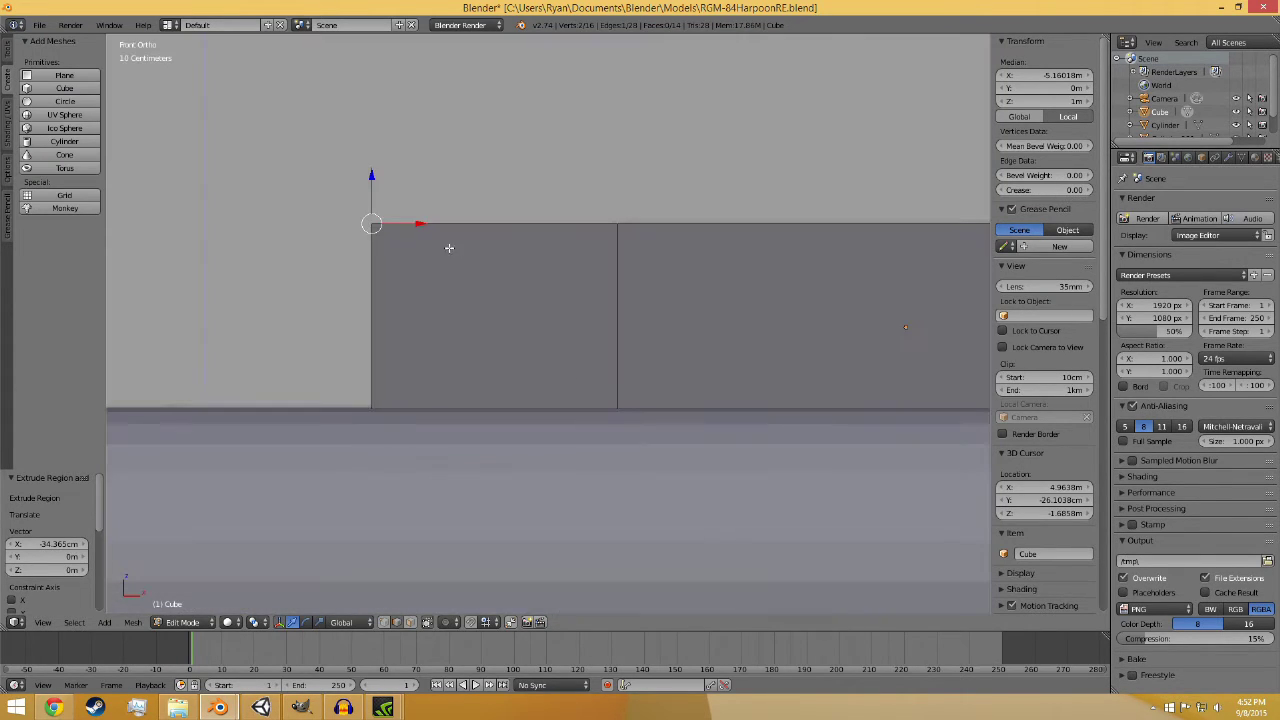
{"action": "left_click_drag", "start_coordinate": [416, 227], "coordinate": [564, 239]}
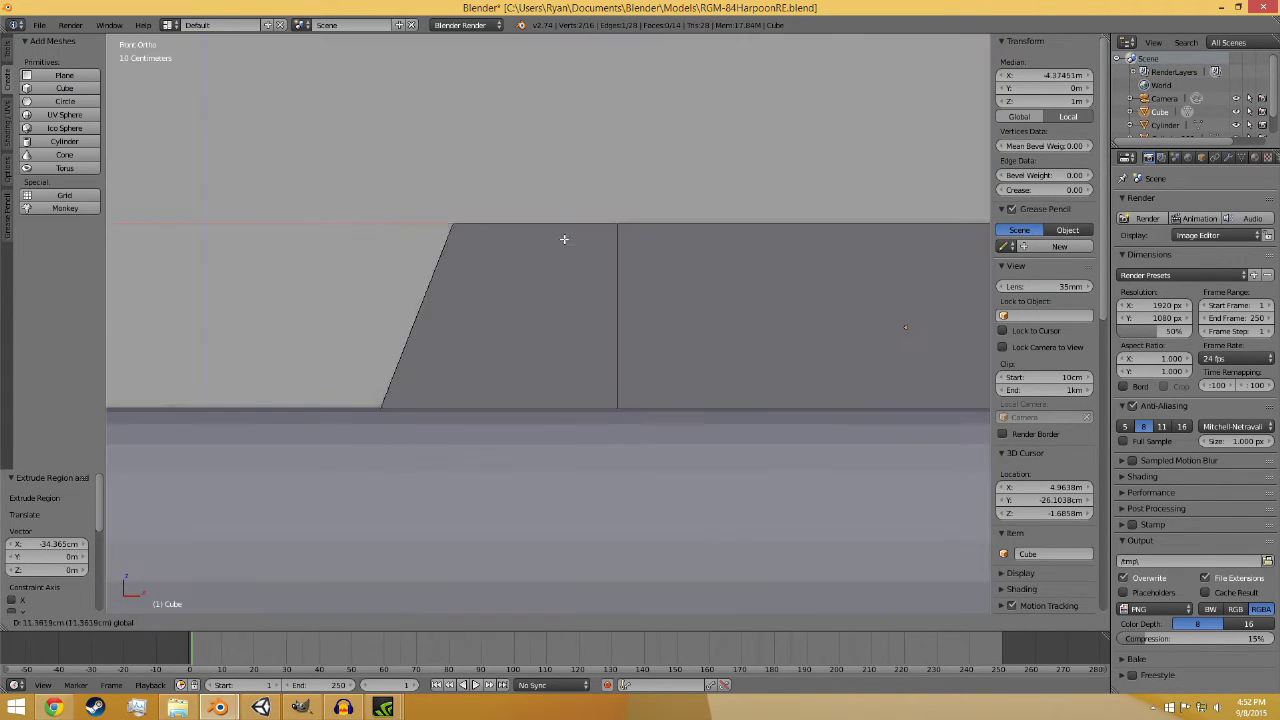
{"action": "left_click", "coordinate": [662, 265]}
- Move the rear extrusion's top outer edge along negative X to the top corner to form the sloped trailing edge, then deselect it
{"action": "key", "text": "a"}
{"action": "scroll", "coordinate": [780, 340], "scroll_direction": "down", "scroll_amount": 2}
{"action": "middle_click_drag", "start_coordinate": [840, 340], "coordinate": [223, 370], "text": "shift"}
{"action": "middle_click_drag", "start_coordinate": [535, 240], "coordinate": [422, 284]}
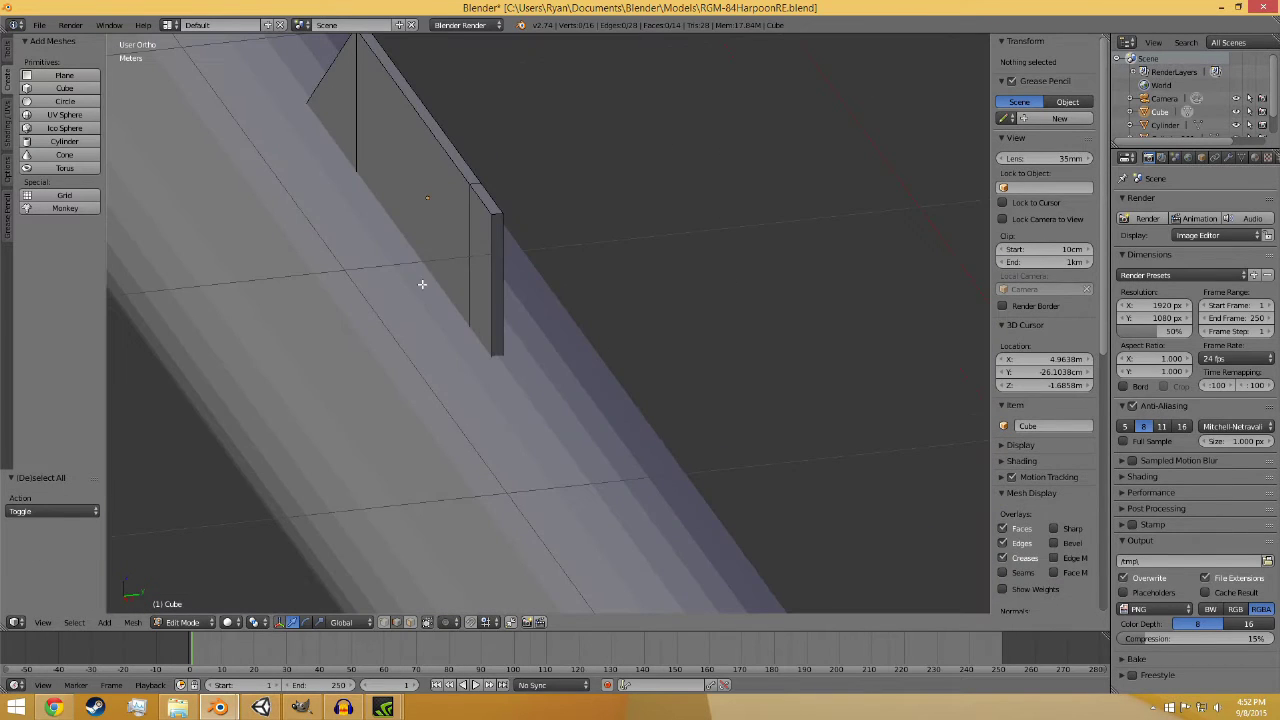
{"action": "right_click", "coordinate": [495, 213]}
{"action": "key", "text": "KP_1"}
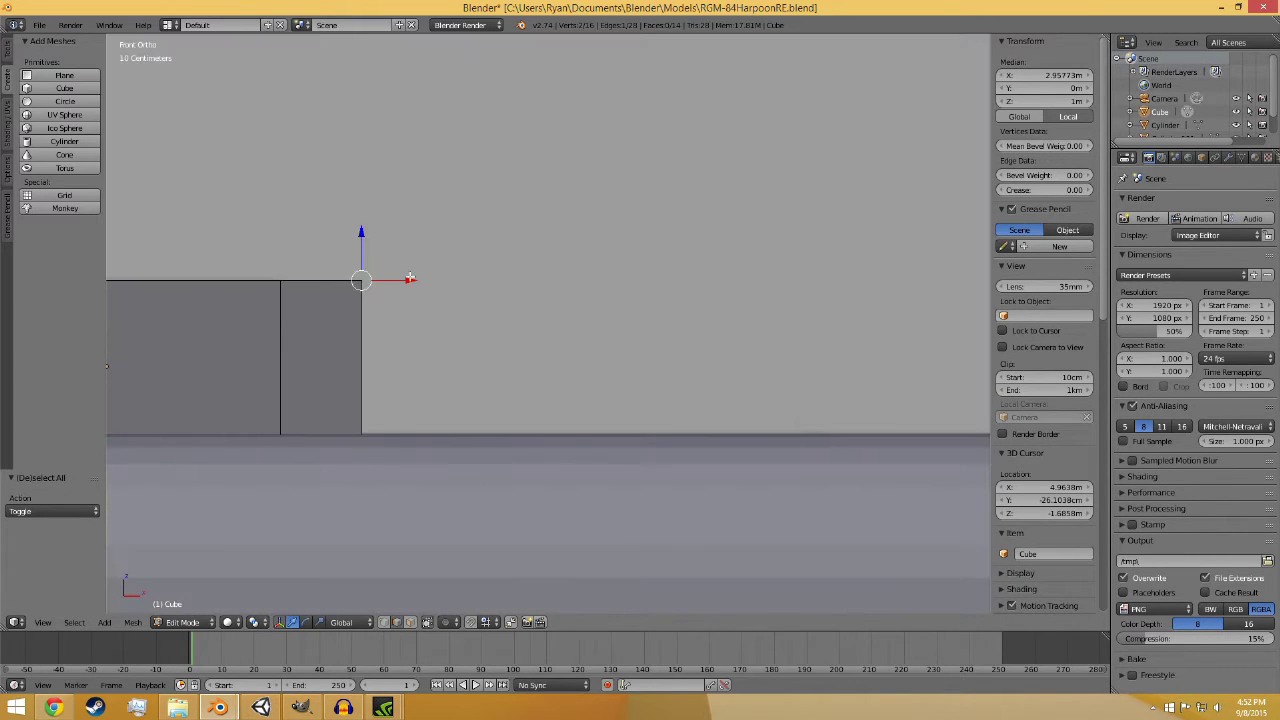
{"action": "left_click_drag", "start_coordinate": [410, 278], "coordinate": [331, 296]}
{"action": "key", "text": "a"}
- Save over RGM-84HarpoonRE.blend, return to Object Mode, and save the file again
{"action": "scroll", "coordinate": [374, 308], "scroll_direction": "down", "scroll_amount": 4}
{"action": "key", "text": "ctrl+s"}
{"action": "left_click", "coordinate": [377, 308]}
{"action": "scroll", "coordinate": [508, 288], "scroll_direction": "down", "scroll_amount": 4}
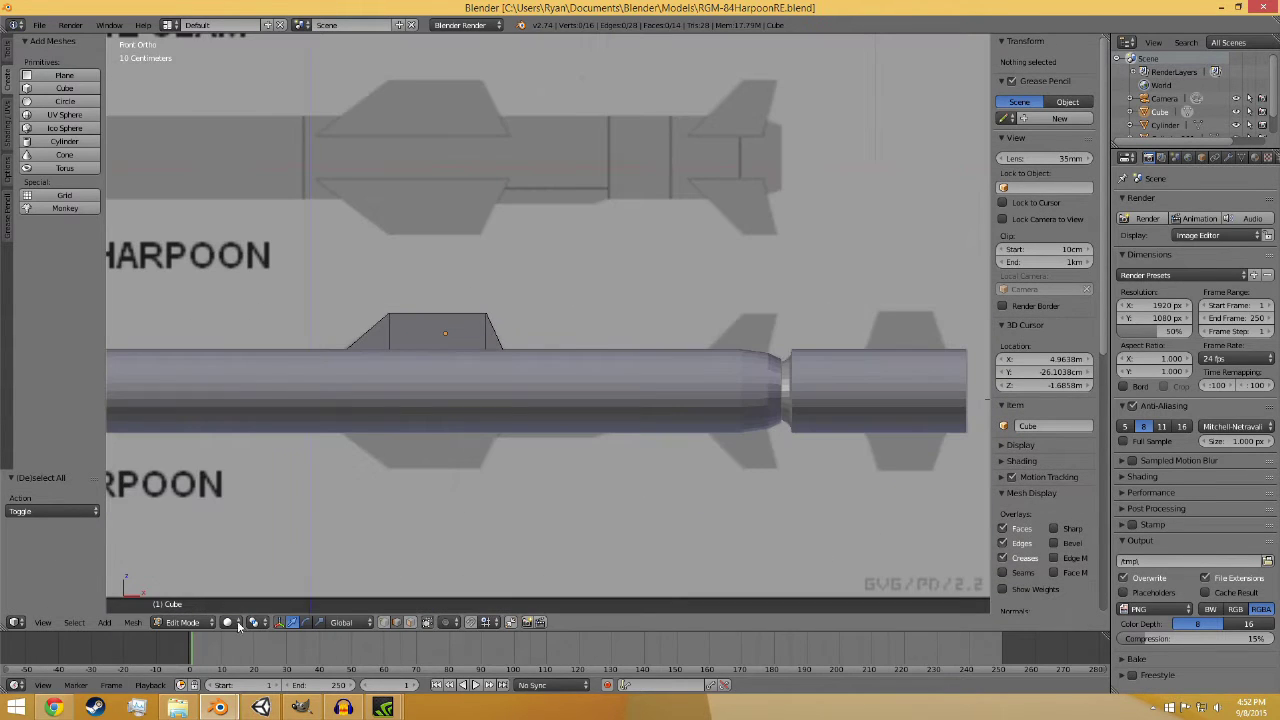
{"action": "left_click", "coordinate": [190, 622]}
{"action": "left_click", "coordinate": [199, 604]}
{"action": "key", "text": "ctrl+s"}
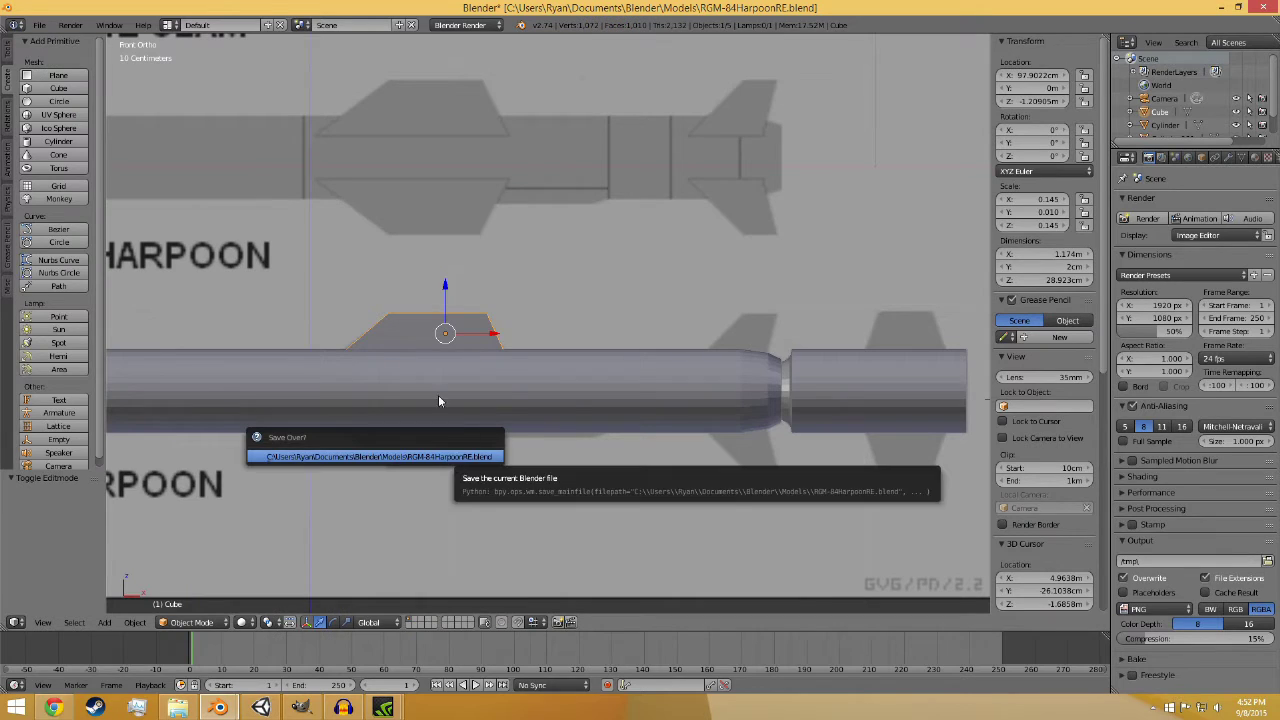
{"action": "key", "text": "ctrl+s"}
{"action": "left_click", "coordinate": [481, 358]}
- Set the fin's origin to its center of mass and deselect it
{"action": "key", "text": "shift+ctrl+alt+c"}
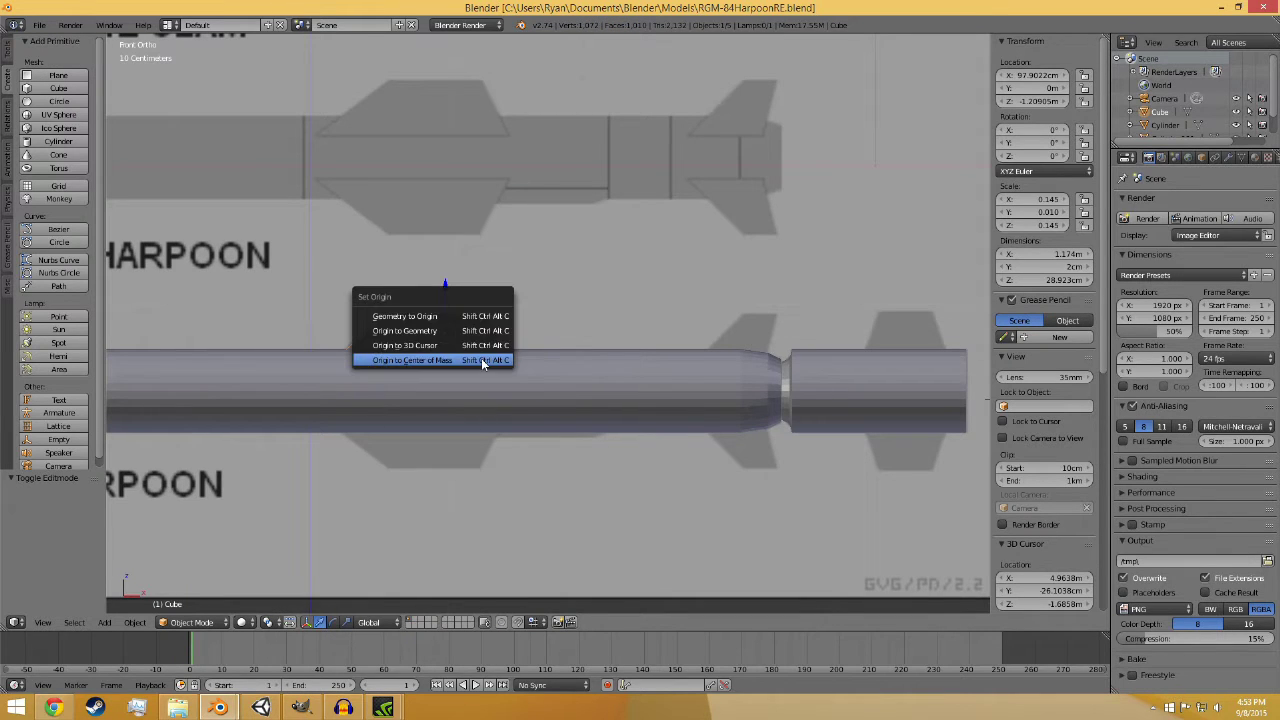
{"action": "left_click", "coordinate": [481, 358]}
{"action": "key", "text": "a"}
- Switch to Chrome, open the RGM-84 Harpoon launcher photo in its own tab, examine the missile's fins, and return to Blender
{"action": "middle_click_drag", "start_coordinate": [720, 417], "coordinate": [587, 436], "text": "shift"}
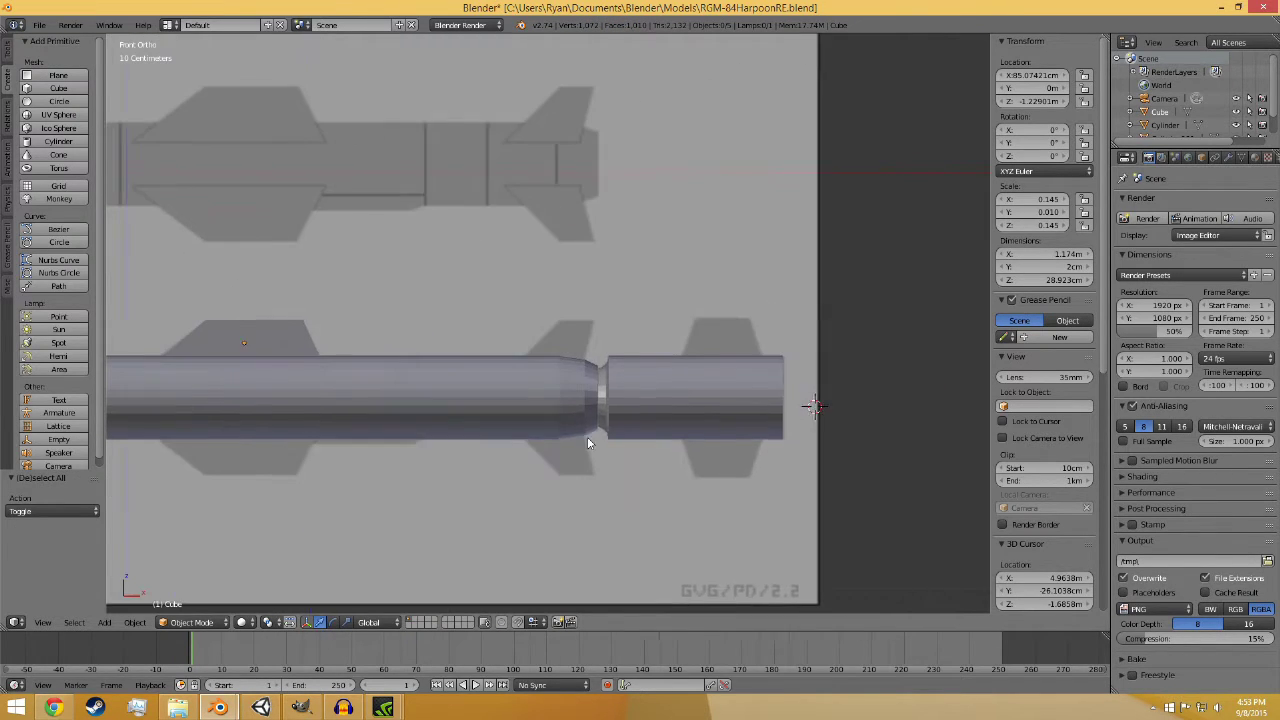
{"action": "middle_click_drag", "start_coordinate": [387, 457], "coordinate": [728, 437], "text": "shift"}
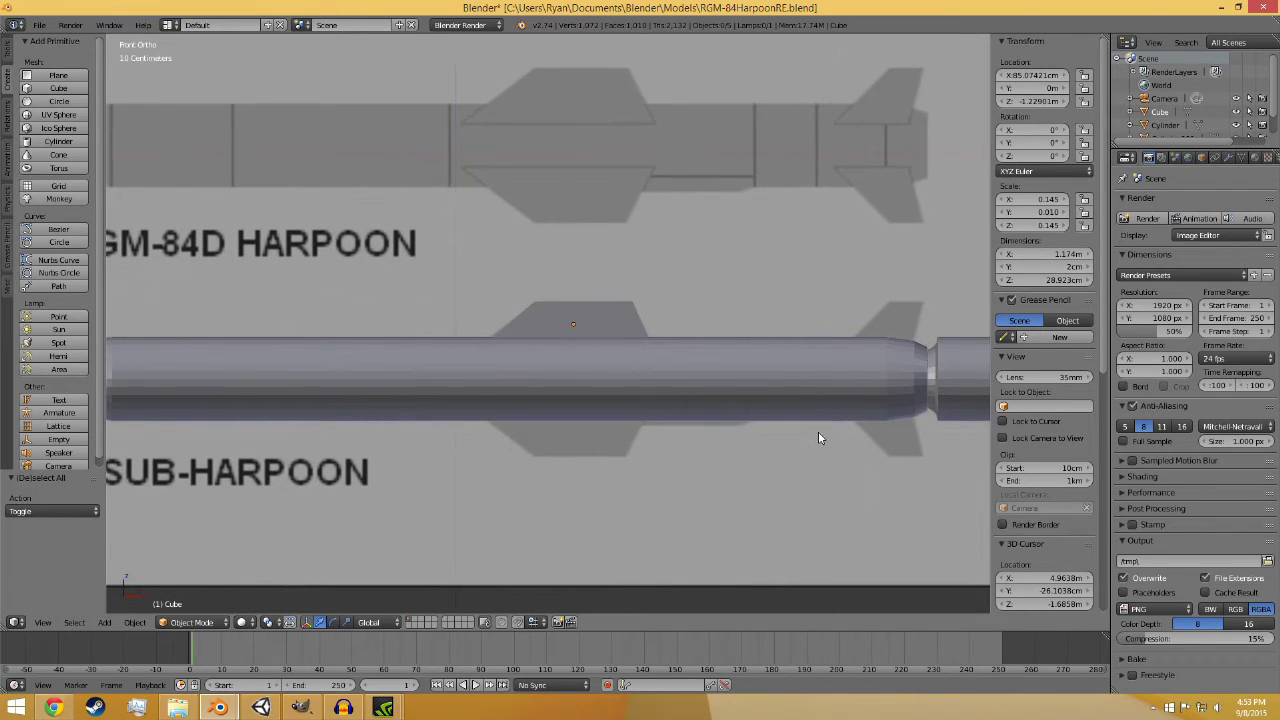
{"action": "middle_click_drag", "start_coordinate": [820, 437], "coordinate": [575, 453], "text": "shift"}
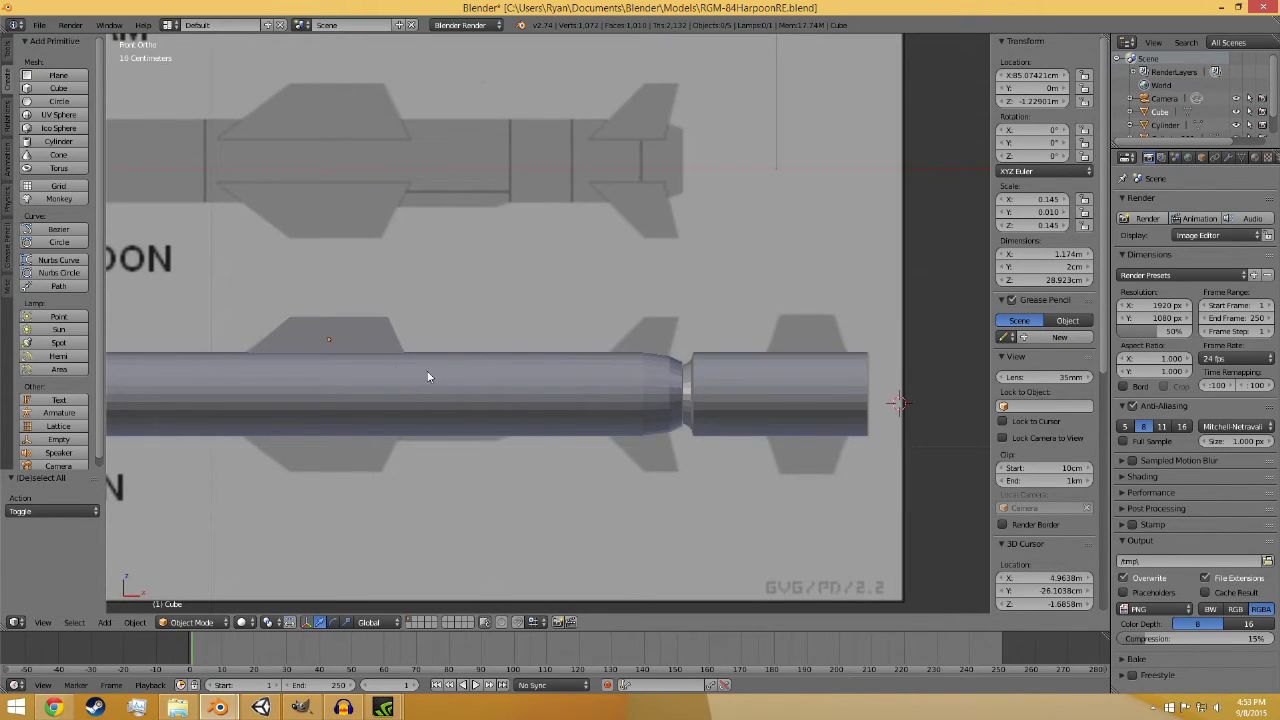
{"action": "left_click", "coordinate": [55, 708]}
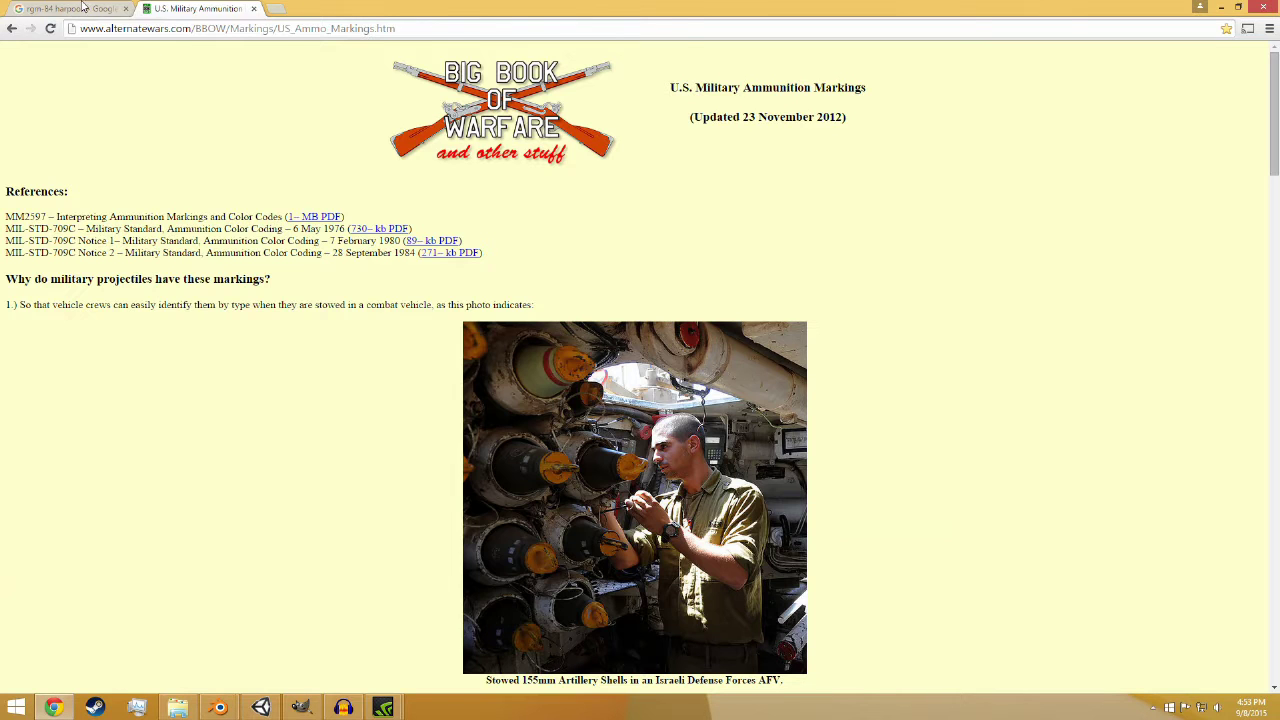
{"action": "left_click", "coordinate": [84, 8]}
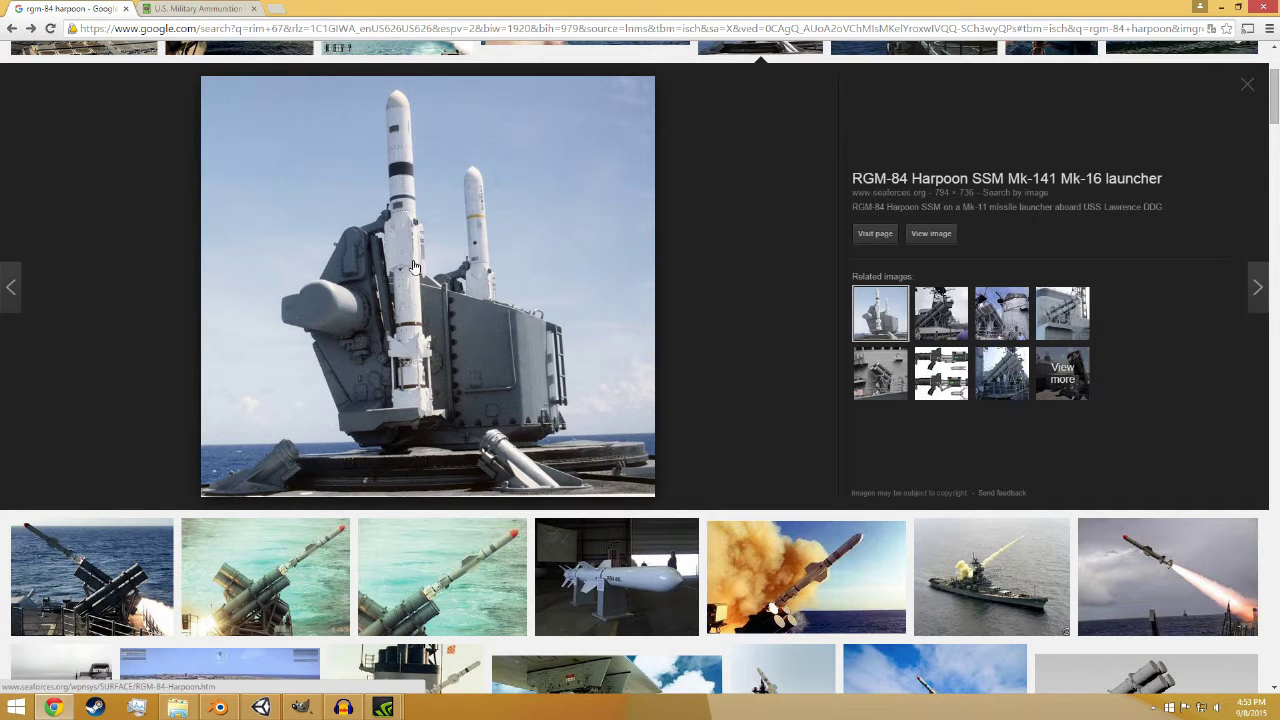
{"action": "right_click", "coordinate": [409, 263]}
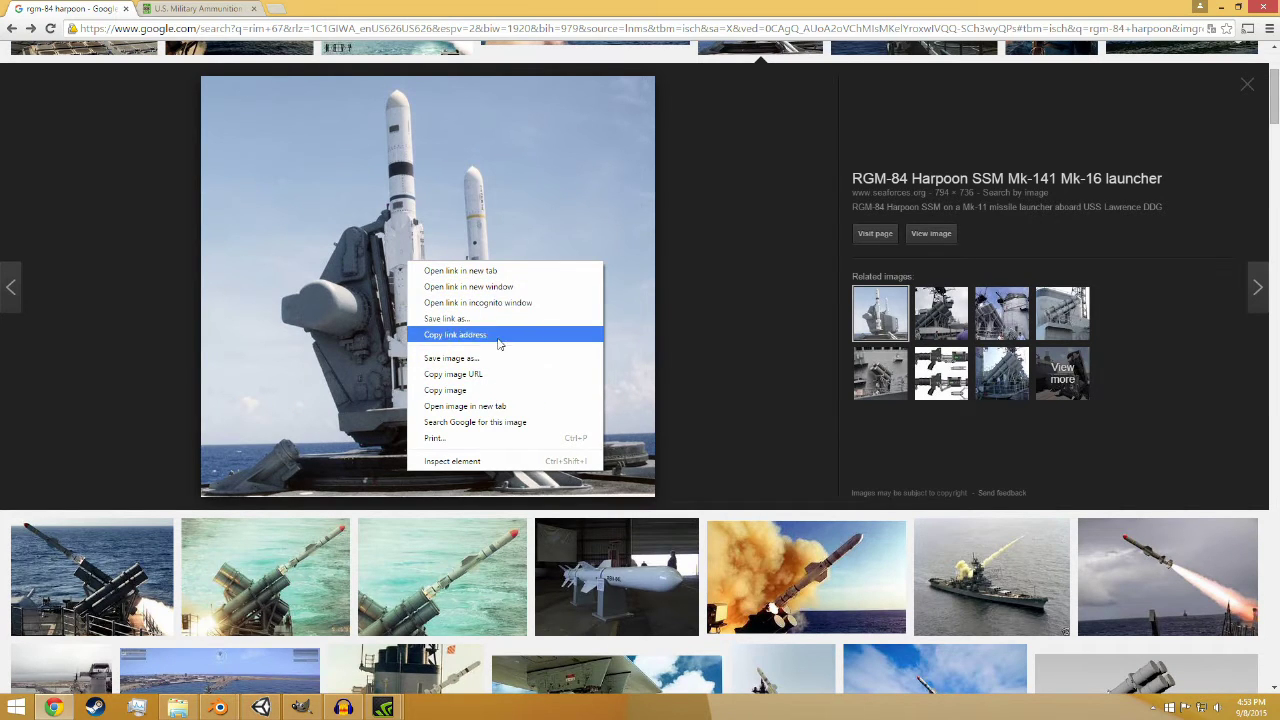
{"action": "left_click", "coordinate": [502, 407]}
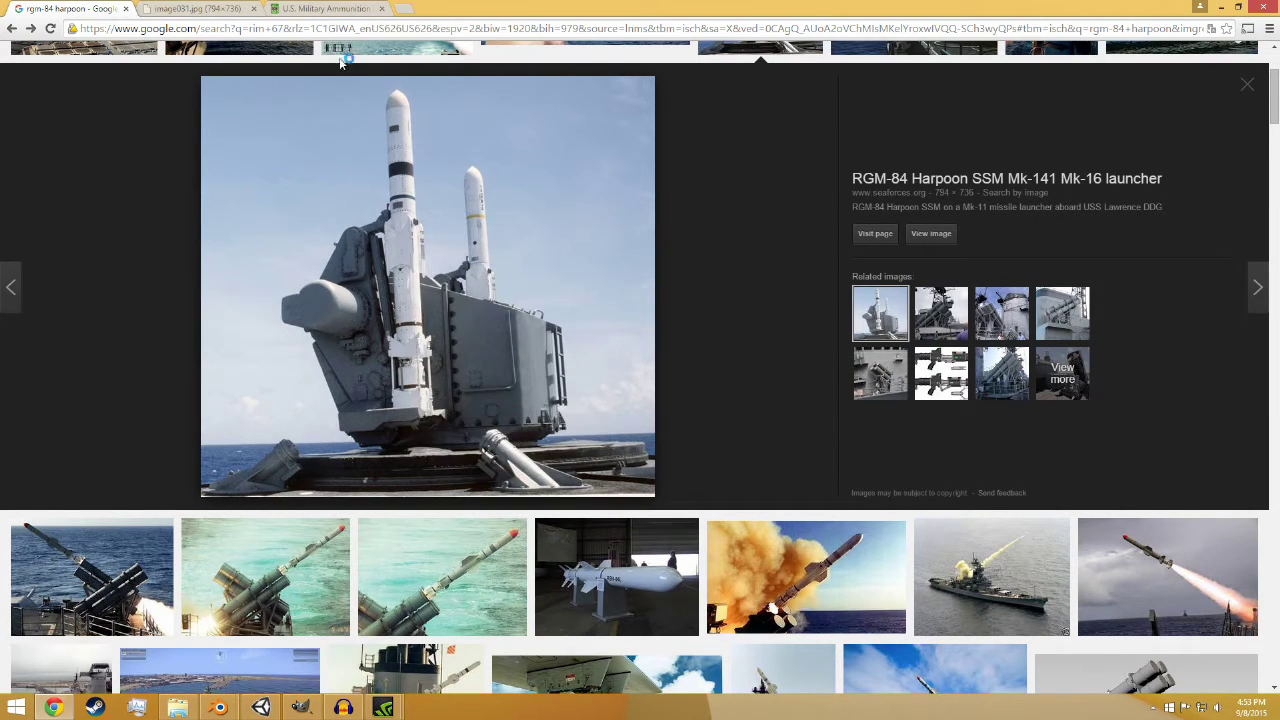
{"action": "left_click", "coordinate": [205, 8]}
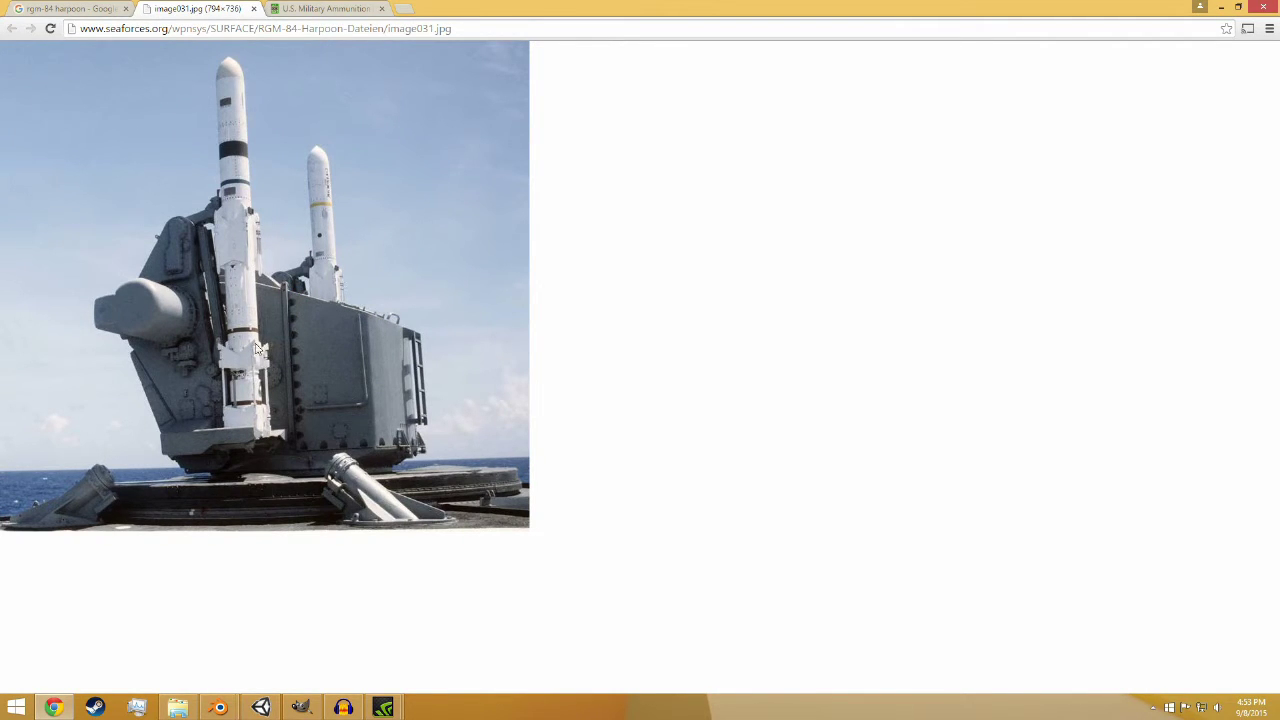
{"action": "left_click", "coordinate": [347, 710]}
{"action": "left_click", "coordinate": [347, 710]}
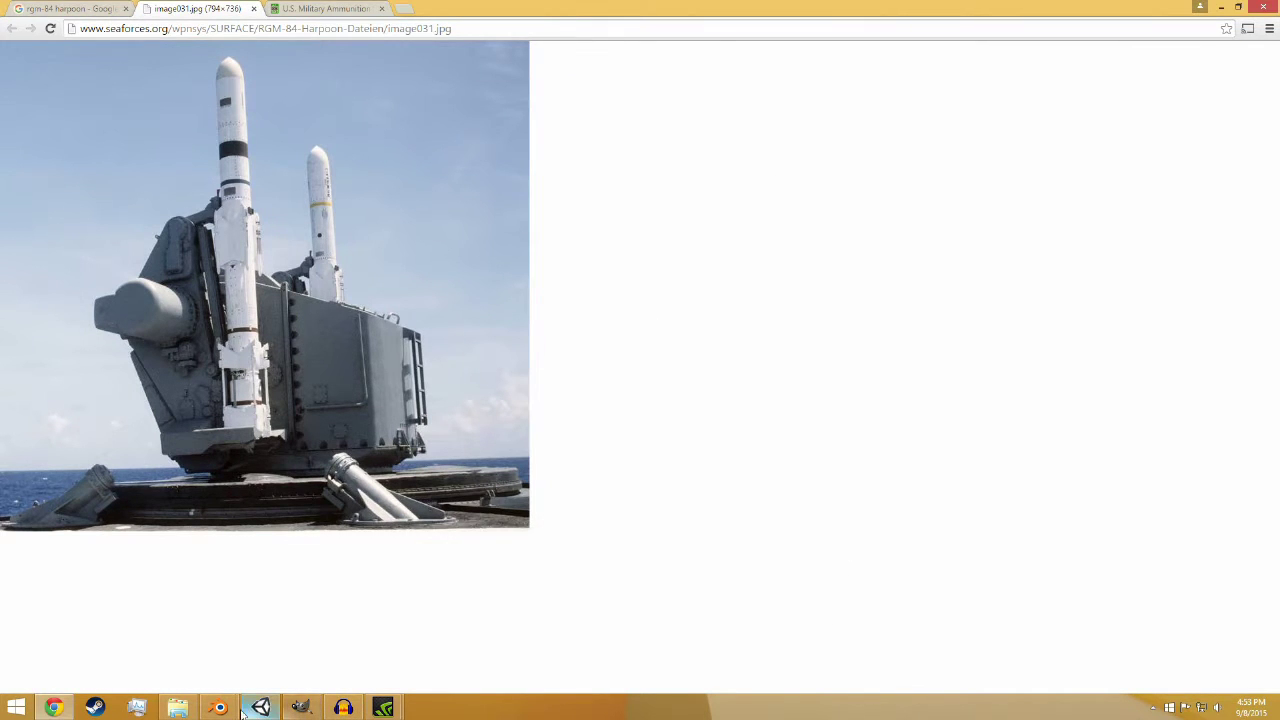
{"action": "mouse_move", "coordinate": [260, 708]}
{"action": "left_click", "coordinate": [291, 640]}
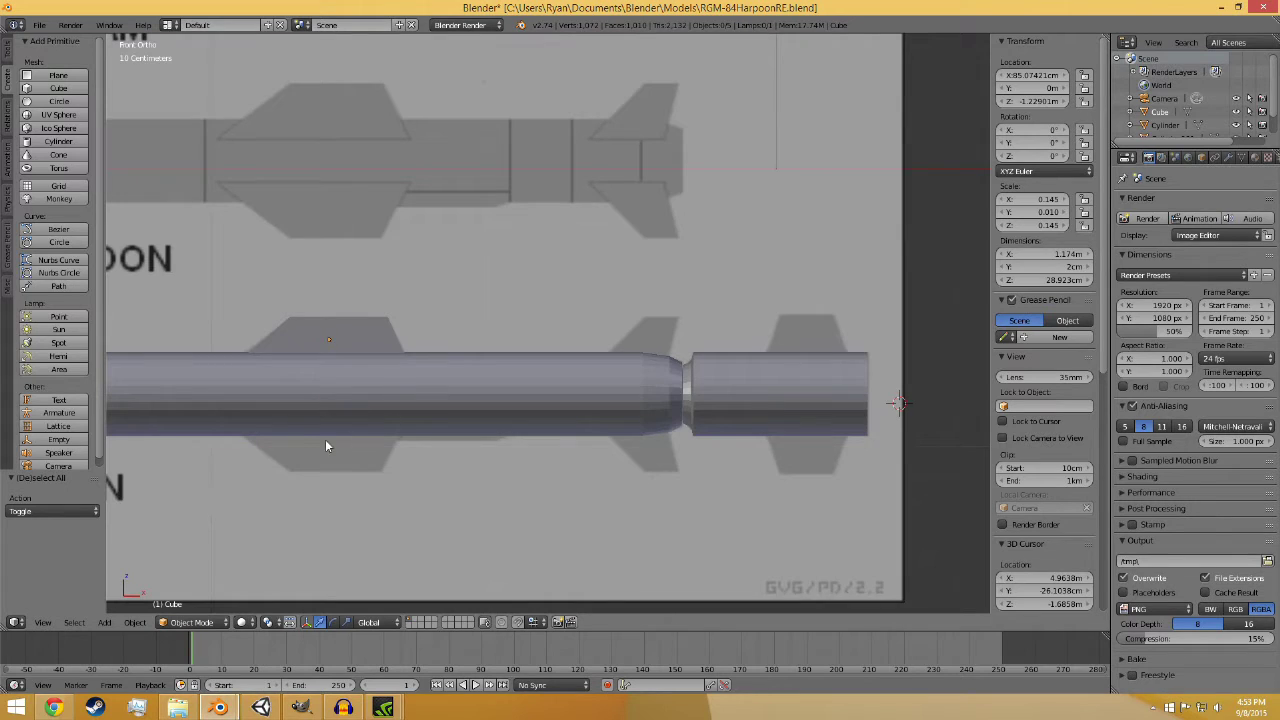
- Move the fin about 78 cm up along Z, clear of the missile body, and deselect it
{"action": "middle_click_drag", "start_coordinate": [325, 440], "coordinate": [517, 464], "text": "shift"}
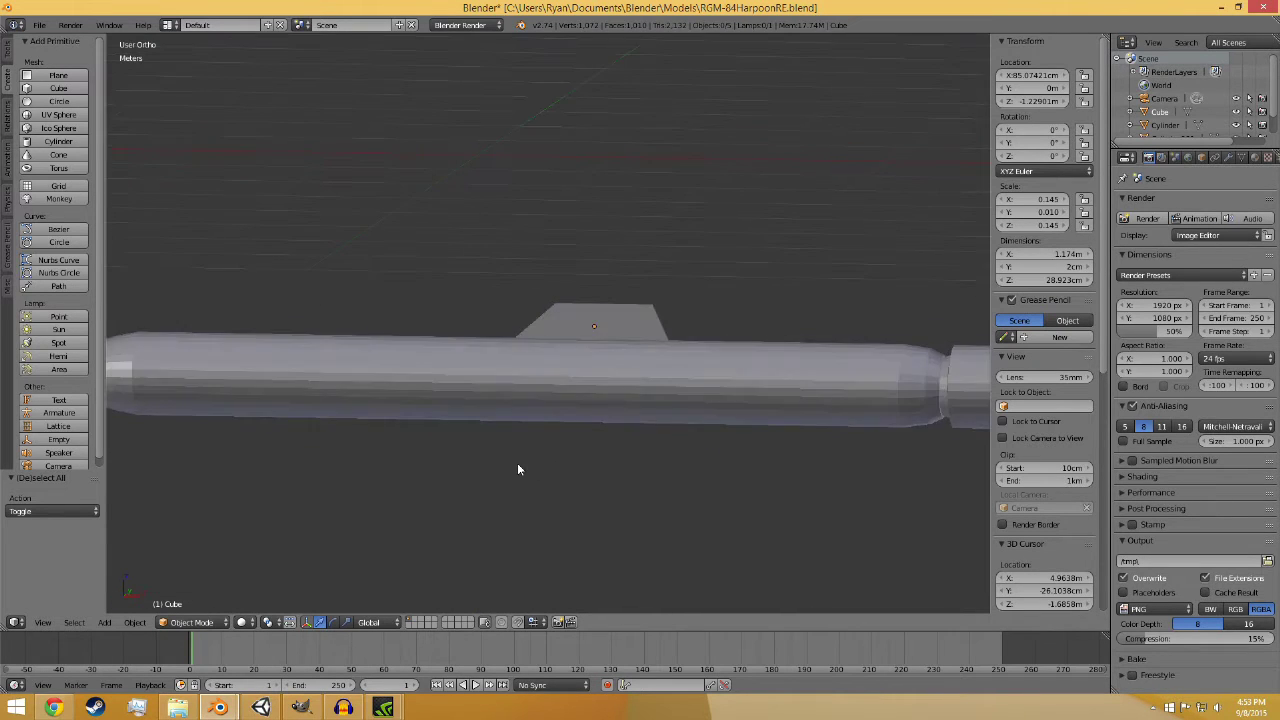
{"action": "scroll", "coordinate": [518, 469], "scroll_direction": "up", "scroll_amount": 5}
{"action": "middle_click_drag", "start_coordinate": [706, 471], "coordinate": [540, 469], "text": "shift"}
{"action": "key", "text": "KP_1"}
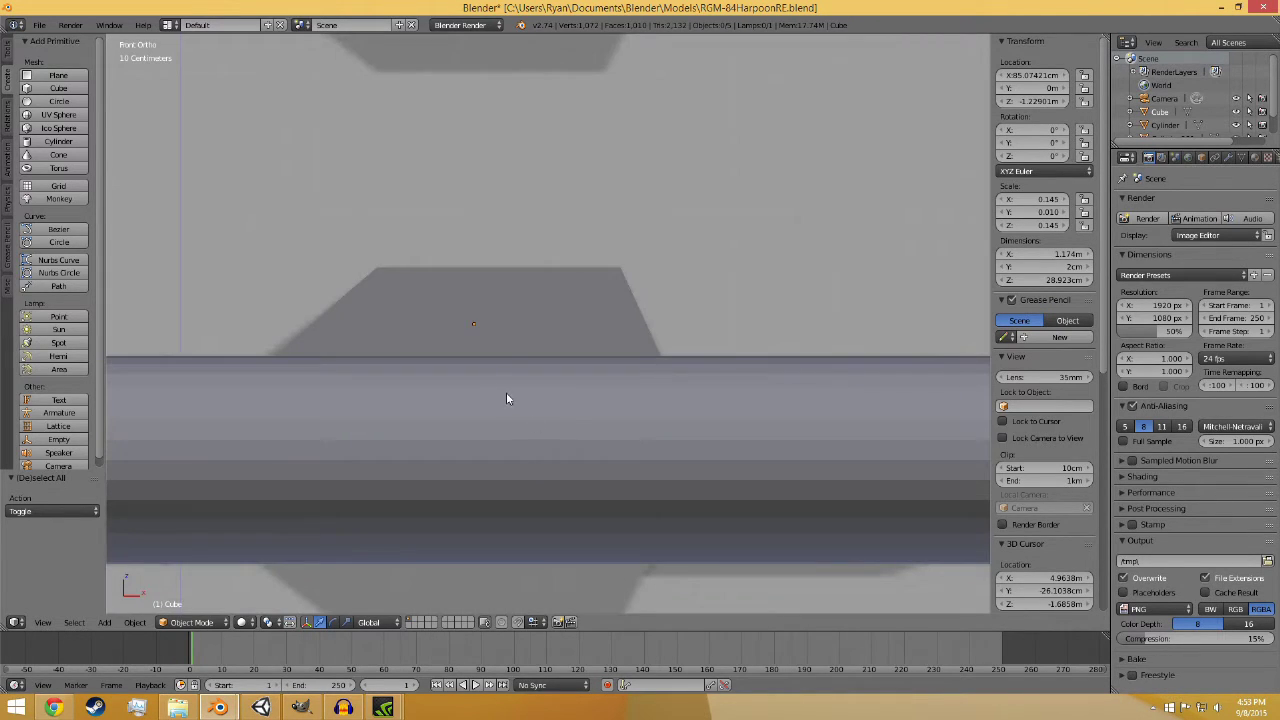
{"action": "scroll", "coordinate": [451, 349], "scroll_direction": "down", "scroll_amount": 5}
{"action": "scroll", "coordinate": [540, 345], "scroll_direction": "up", "scroll_amount": 4}
{"action": "right_click", "coordinate": [557, 320]}
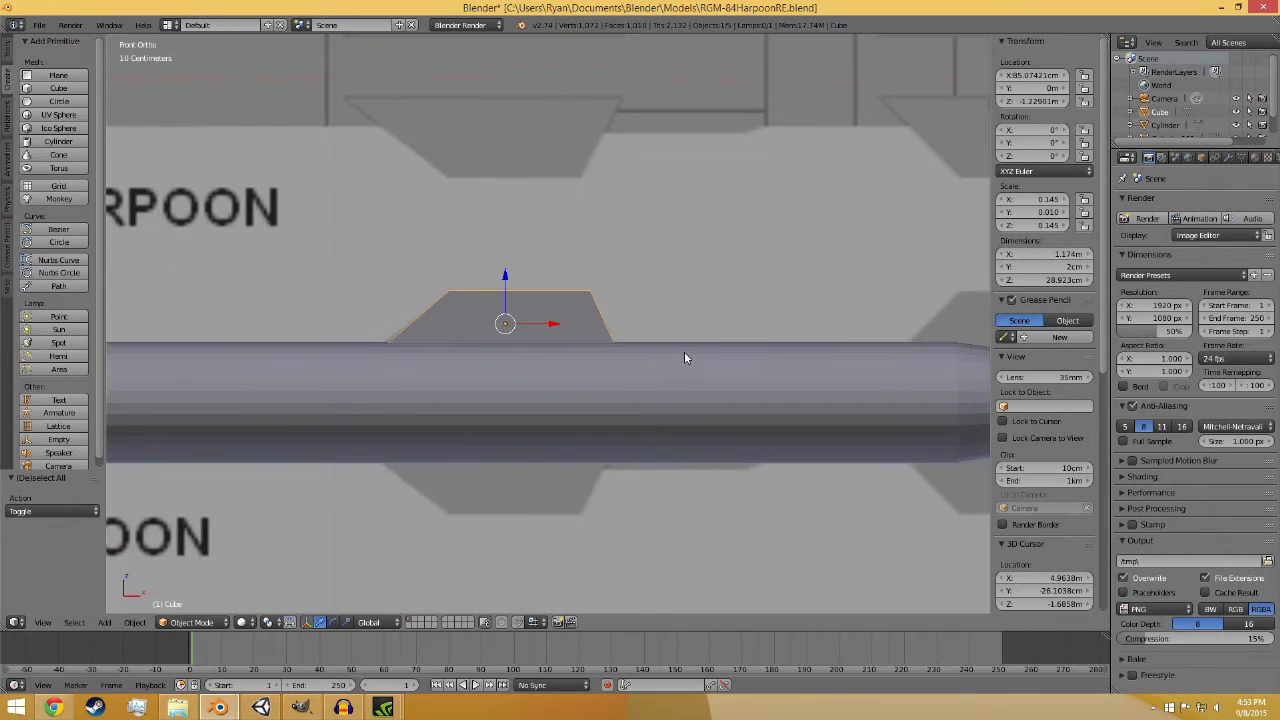
{"action": "scroll", "coordinate": [685, 352], "scroll_direction": "down", "scroll_amount": 3}
{"action": "middle_click_drag", "start_coordinate": [566, 339], "coordinate": [626, 351]}
{"action": "key", "text": "KP_1"}
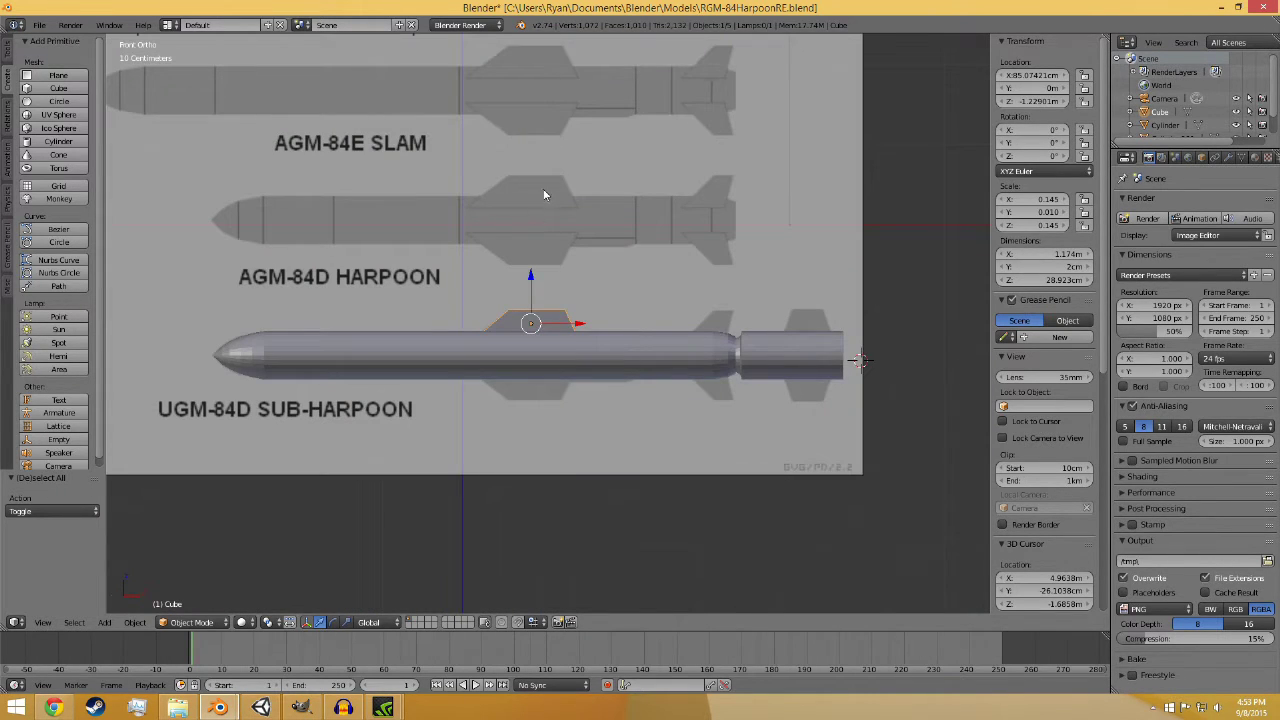
{"action": "scroll", "coordinate": [629, 329], "scroll_direction": "up", "scroll_amount": 6}
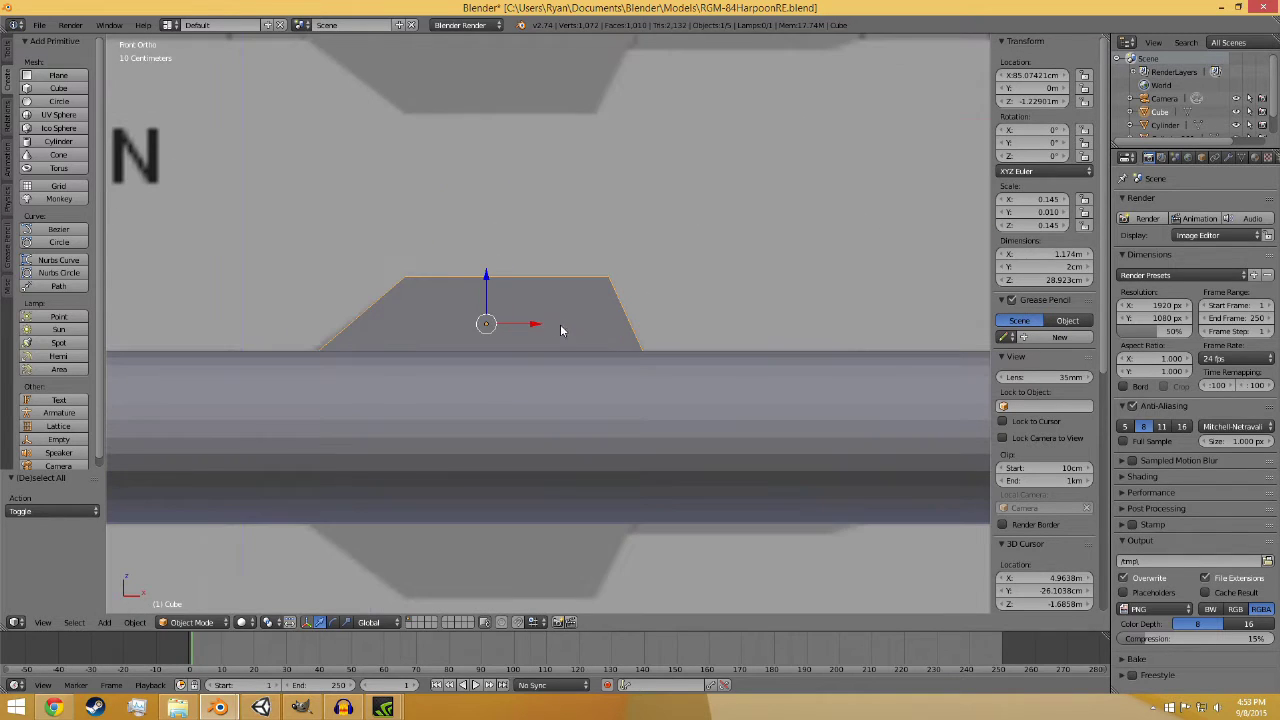
{"action": "left_click_drag", "start_coordinate": [486, 277], "coordinate": [485, 55]}
{"action": "key", "text": "a"}
- Save over RGM-84HarpoonRE.blend
{"action": "key", "text": "ctrl+s"}
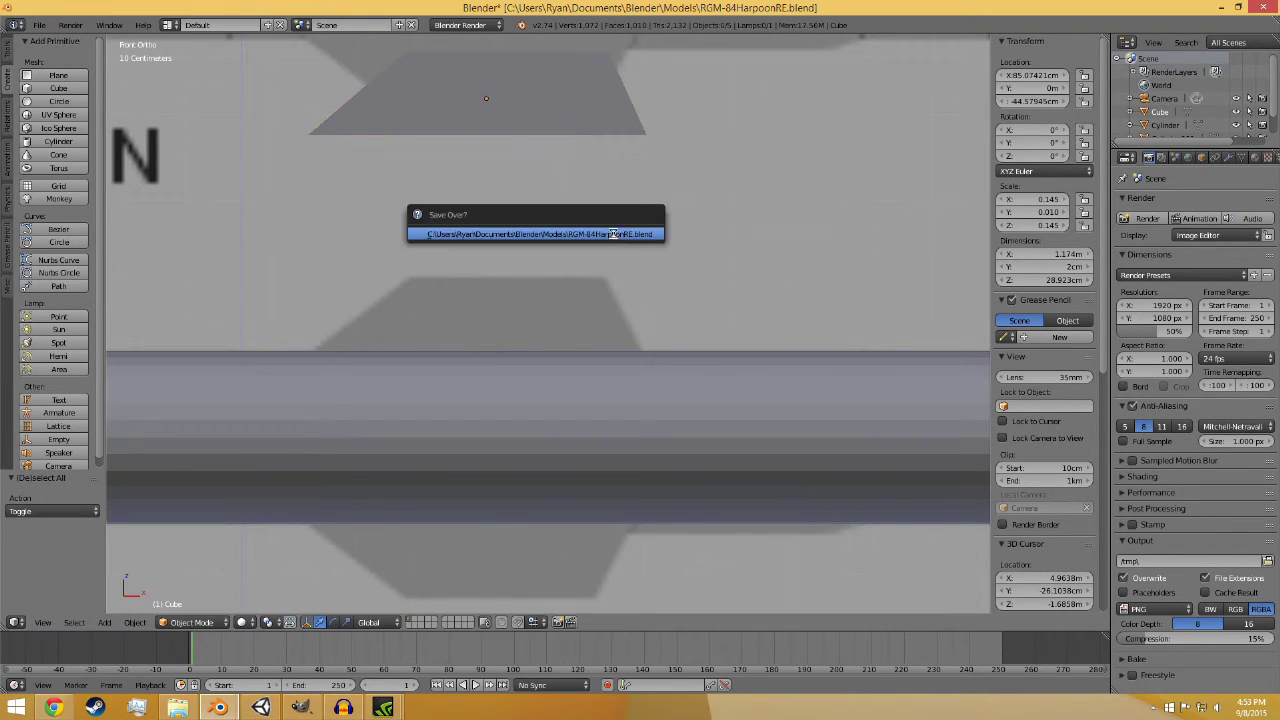
{"action": "key", "text": "Return"}
{"action": "left_click", "coordinate": [195, 622]}
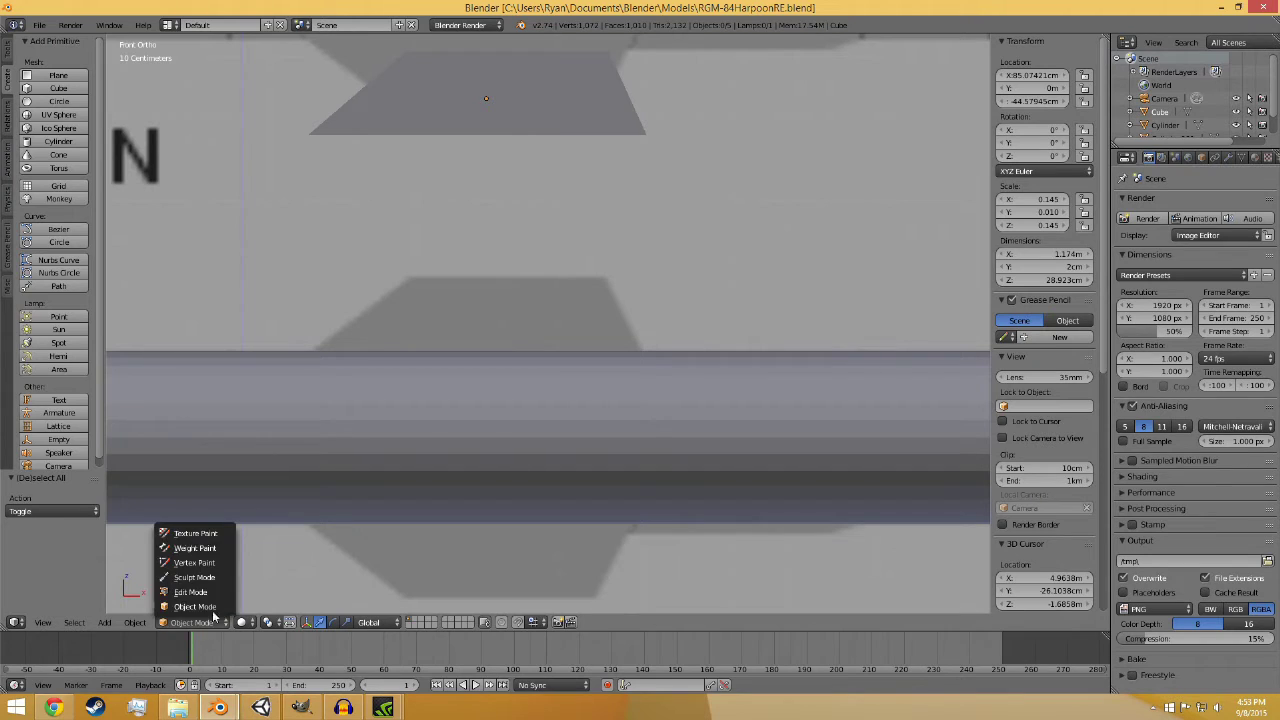
{"action": "left_click", "coordinate": [190, 590]}
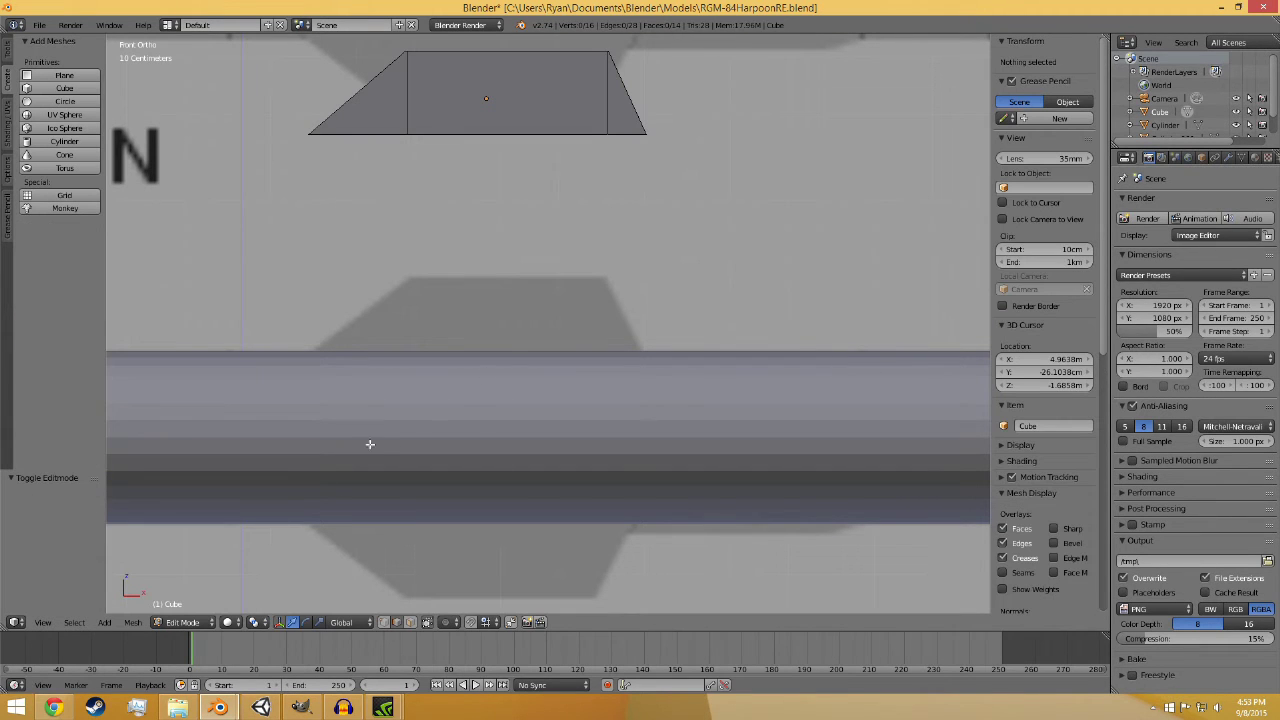
{"action": "left_click", "coordinate": [188, 622]}
{"action": "left_click", "coordinate": [188, 605]}
- Put the missile body in Edit Mode and add a loop cut where the reference fin's leading edge meets the body
{"action": "right_click", "coordinate": [403, 376]}
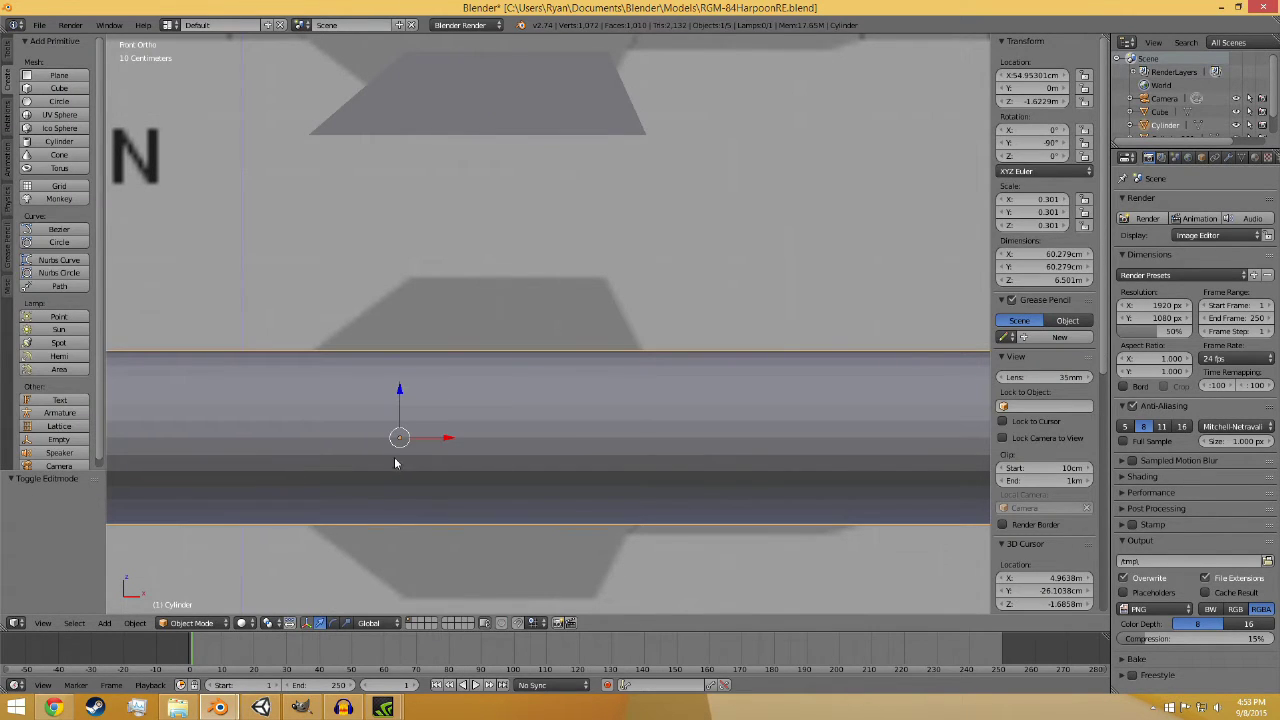
{"action": "left_click", "coordinate": [195, 622]}
{"action": "left_click", "coordinate": [190, 590]}
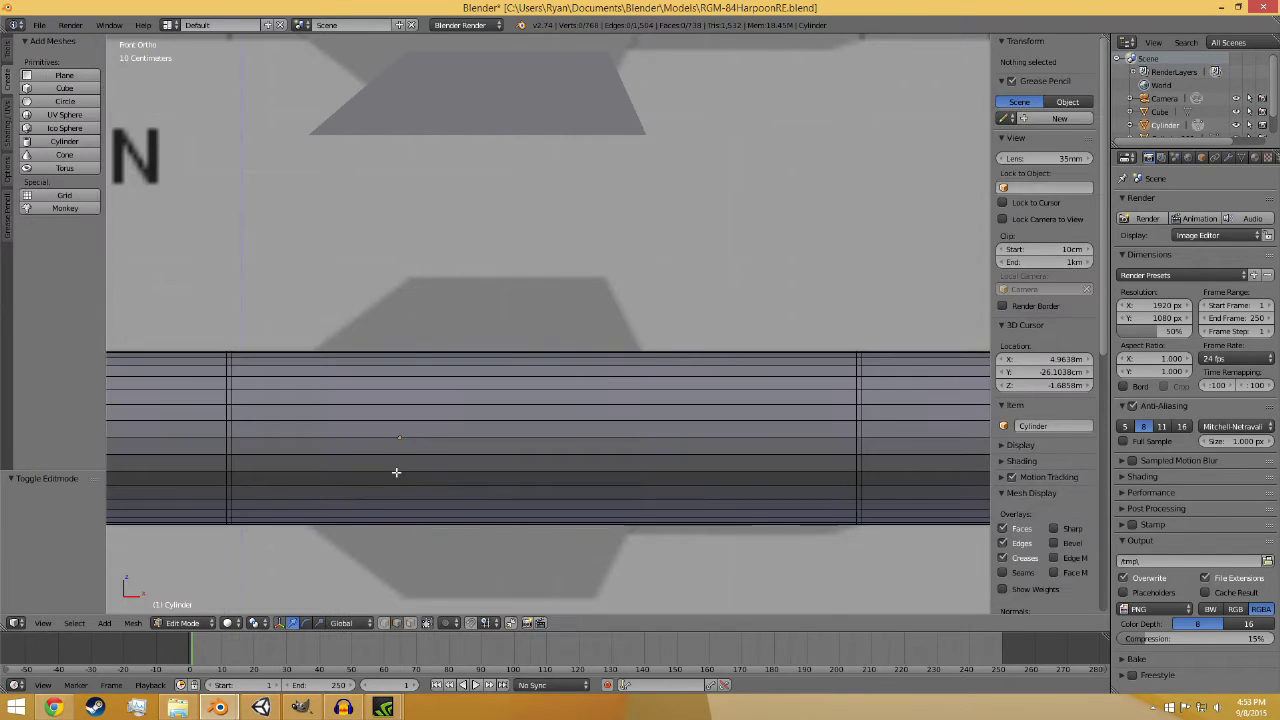
{"action": "scroll", "coordinate": [396, 472], "scroll_direction": "down", "scroll_amount": 1}
{"action": "left_click", "coordinate": [8, 56]}
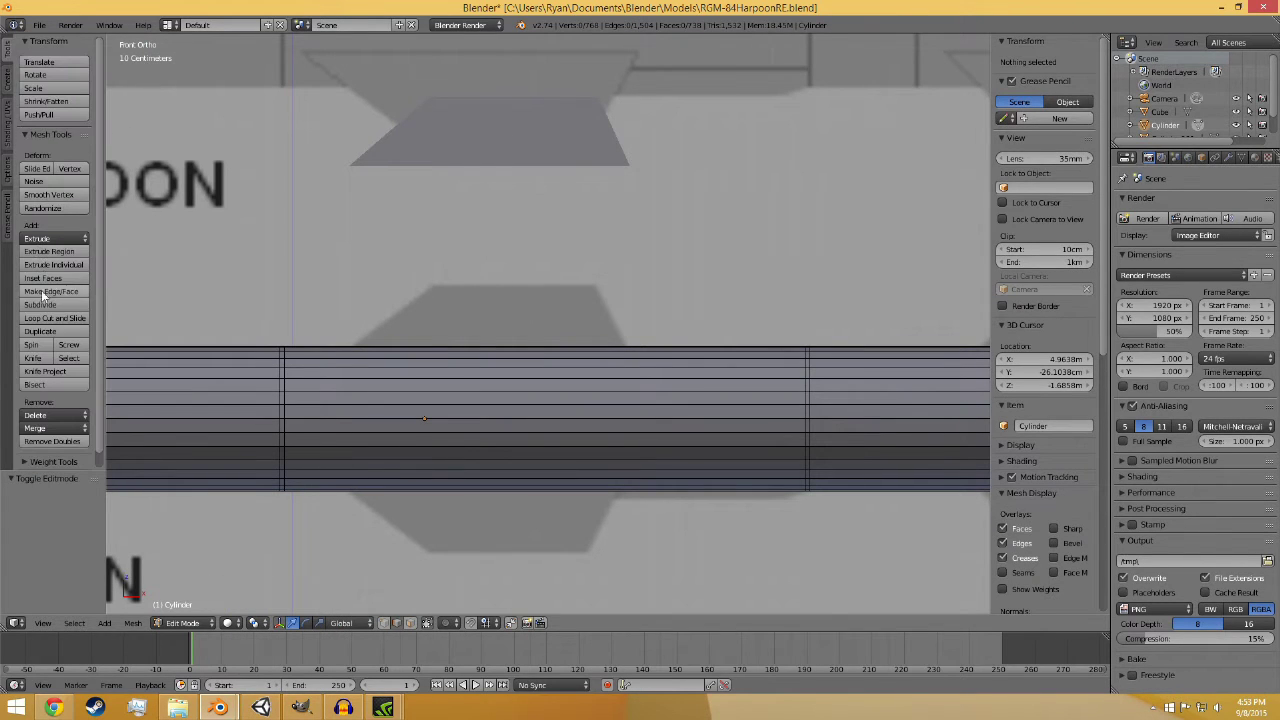
{"action": "left_click", "coordinate": [55, 318]}
{"action": "left_click", "coordinate": [340, 378]}
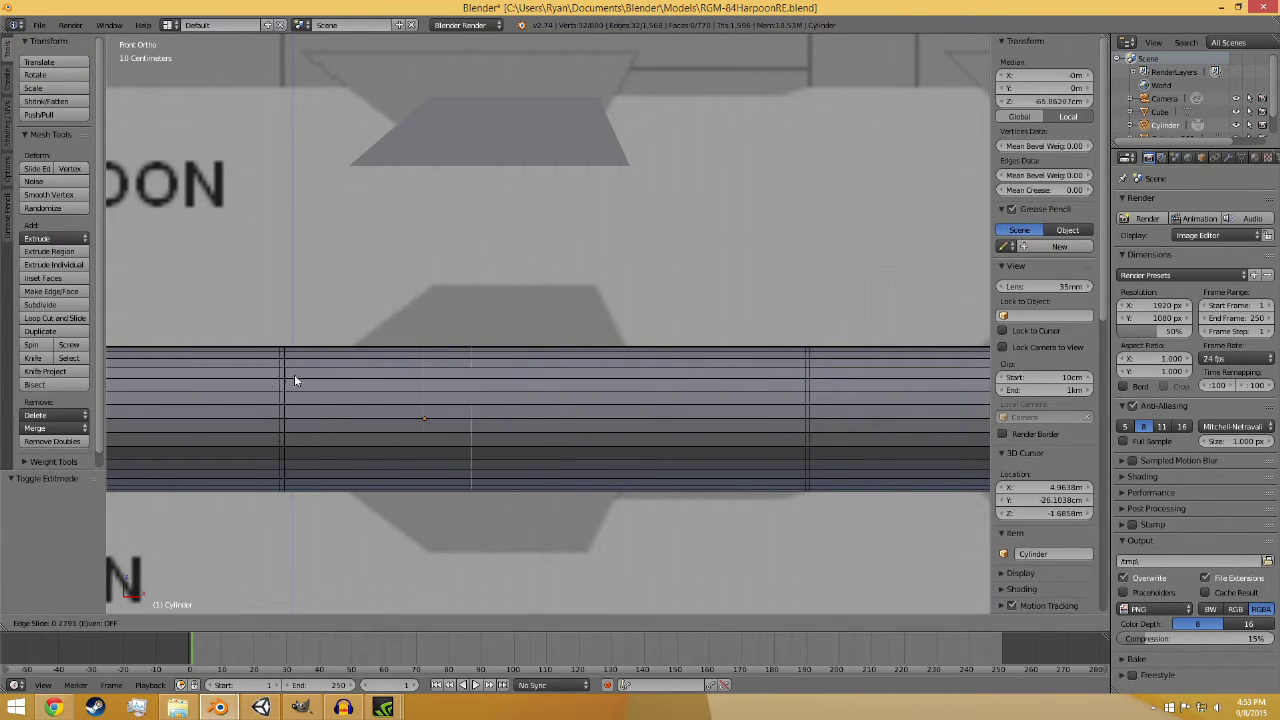
{"action": "left_click", "coordinate": [201, 385]}
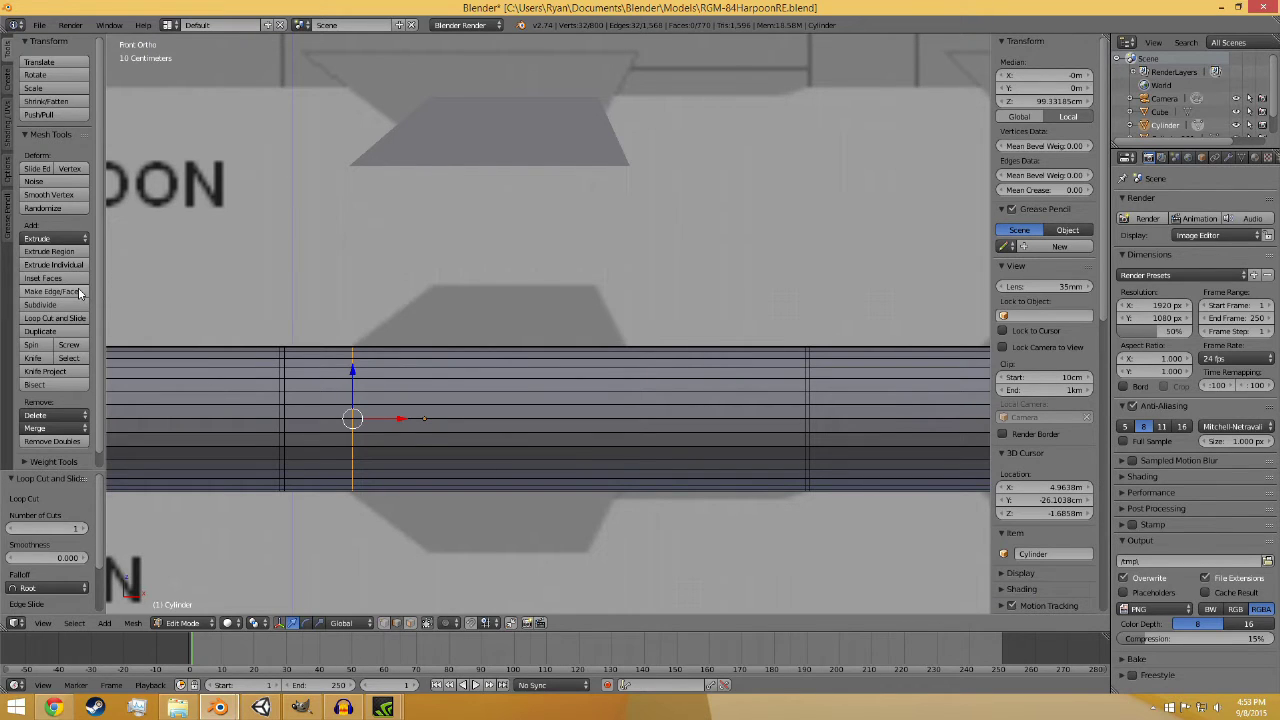
- Add a second loop cut around the body at the base of the reference fin's trailing edge and deselect everything
{"action": "left_click", "coordinate": [55, 318]}
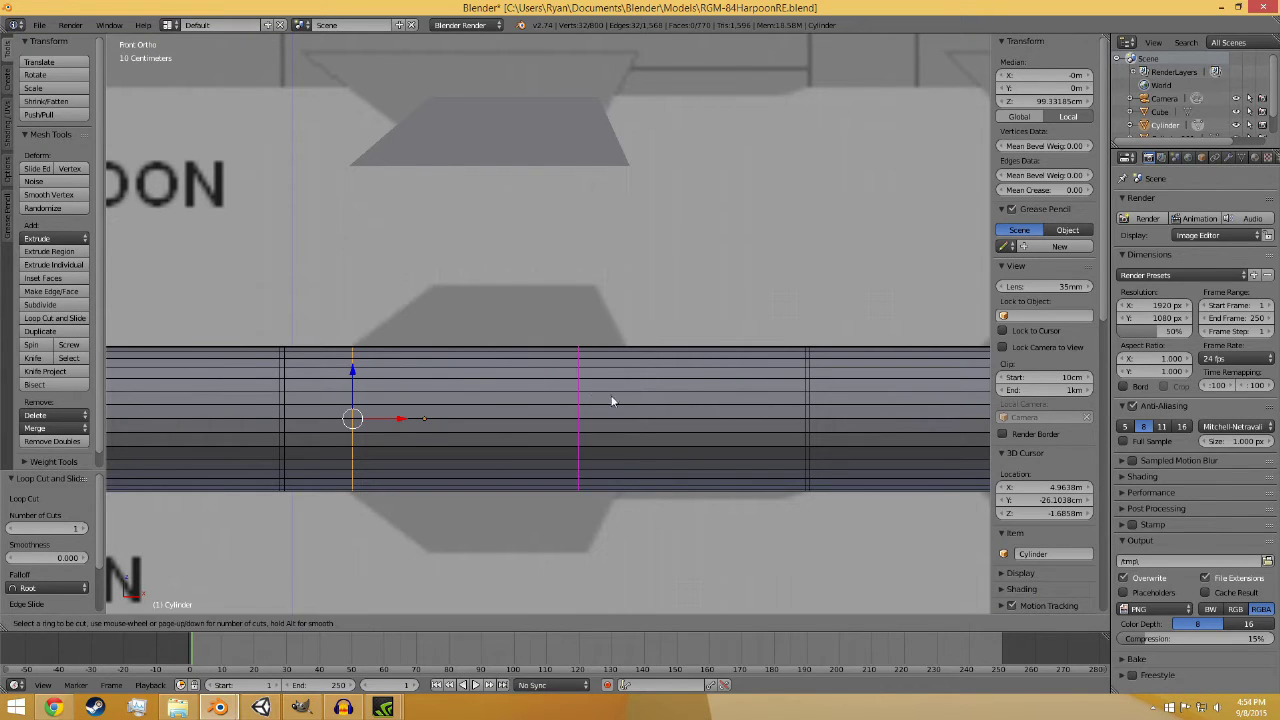
{"action": "left_click", "coordinate": [612, 401]}
{"action": "left_click", "coordinate": [672, 395]}
{"action": "key", "text": "a"}
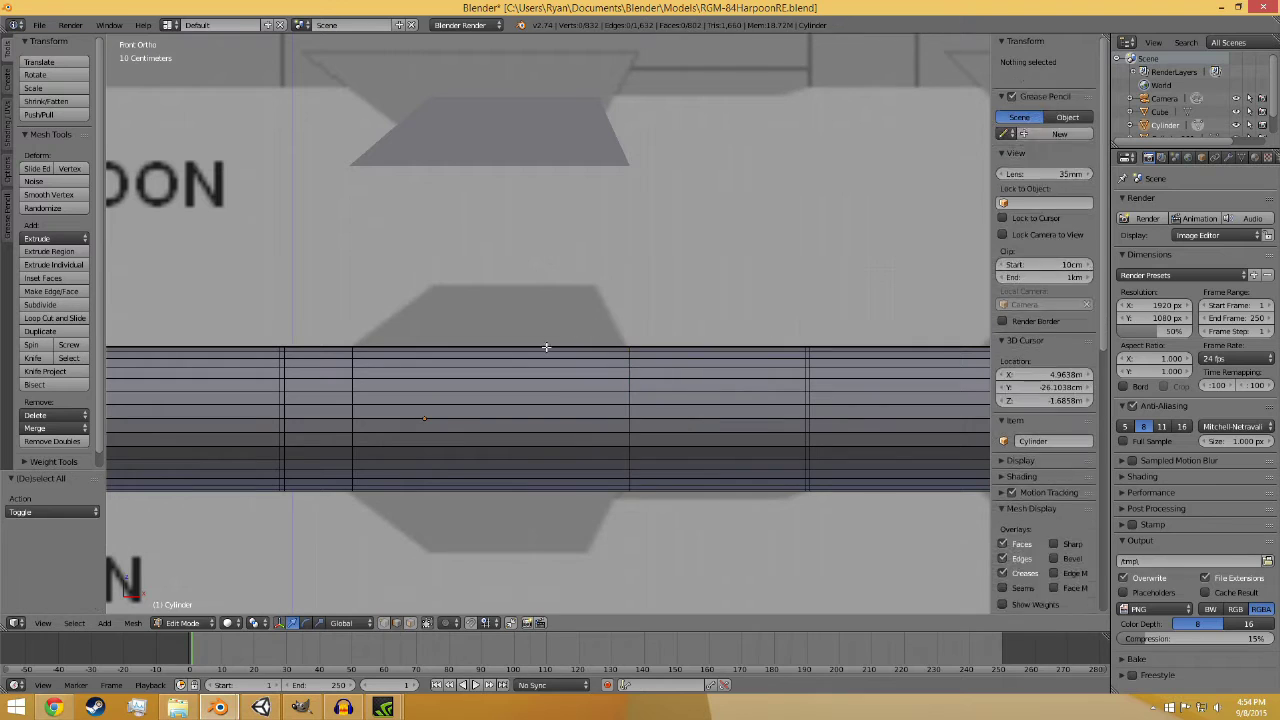
- Inspect the body in Object Mode, return it to Edit Mode, and save over the existing file
{"action": "left_click", "coordinate": [182, 622]}
{"action": "left_click", "coordinate": [178, 606]}
{"action": "middle_click_drag", "start_coordinate": [413, 512], "coordinate": [388, 496]}
{"action": "left_click", "coordinate": [202, 622]}
{"action": "left_click", "coordinate": [200, 592]}
{"action": "key", "text": "ctrl+s"}
{"action": "left_click", "coordinate": [388, 497]}
- Switch to face selection and select the narrow upper diagonal body face between the two new loop cuts
{"action": "middle_click_drag", "start_coordinate": [484, 482], "coordinate": [400, 486]}
{"action": "right_click", "coordinate": [462, 360]}
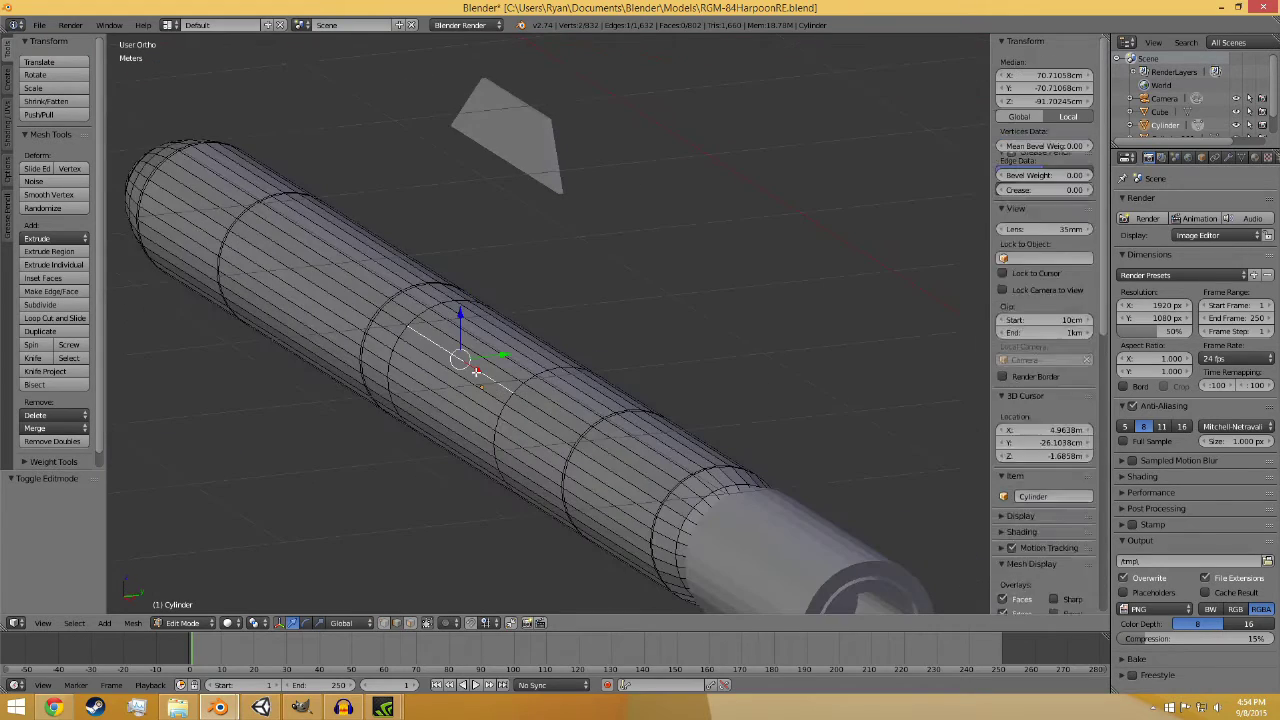
{"action": "left_click", "coordinate": [411, 623]}
{"action": "right_click", "coordinate": [458, 366]}
{"action": "middle_click_drag", "start_coordinate": [588, 430], "coordinate": [540, 423]}
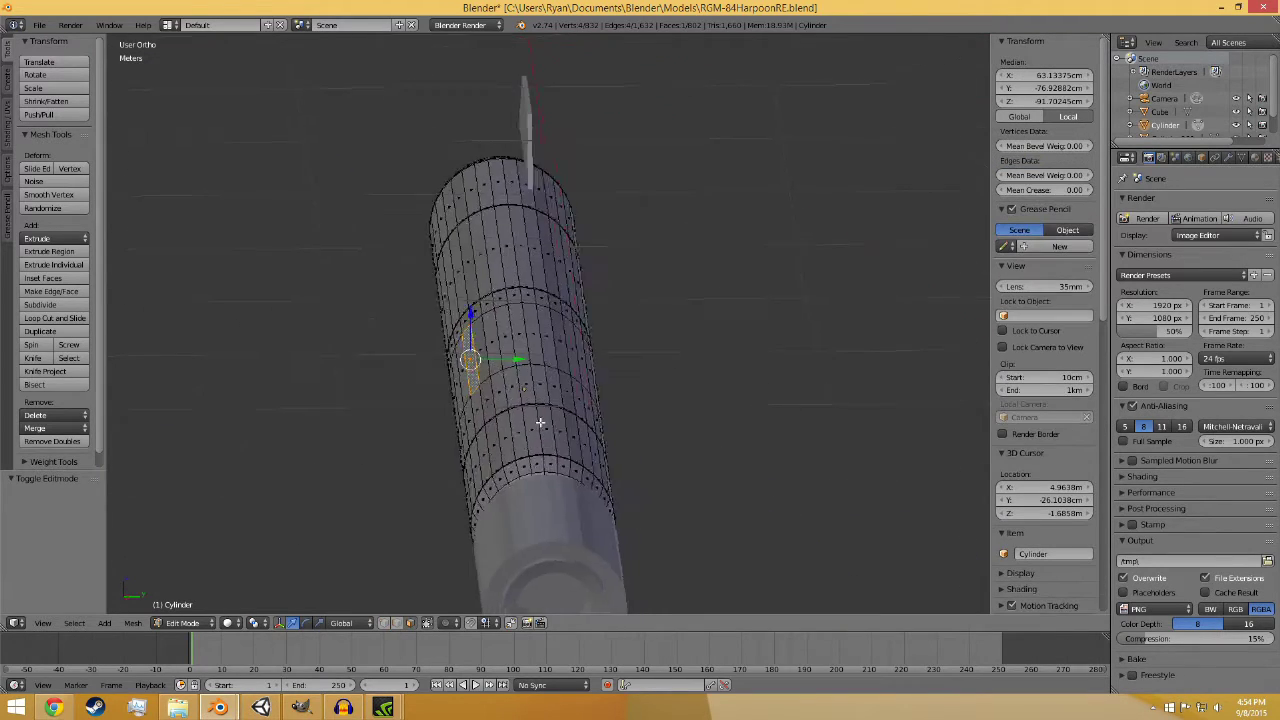
{"action": "scroll", "coordinate": [518, 355], "scroll_direction": "up", "scroll_amount": 3}
{"action": "right_click", "coordinate": [516, 350]}
{"action": "middle_click_drag", "start_coordinate": [516, 350], "coordinate": [759, 448]}
{"action": "right_click", "coordinate": [432, 383]}
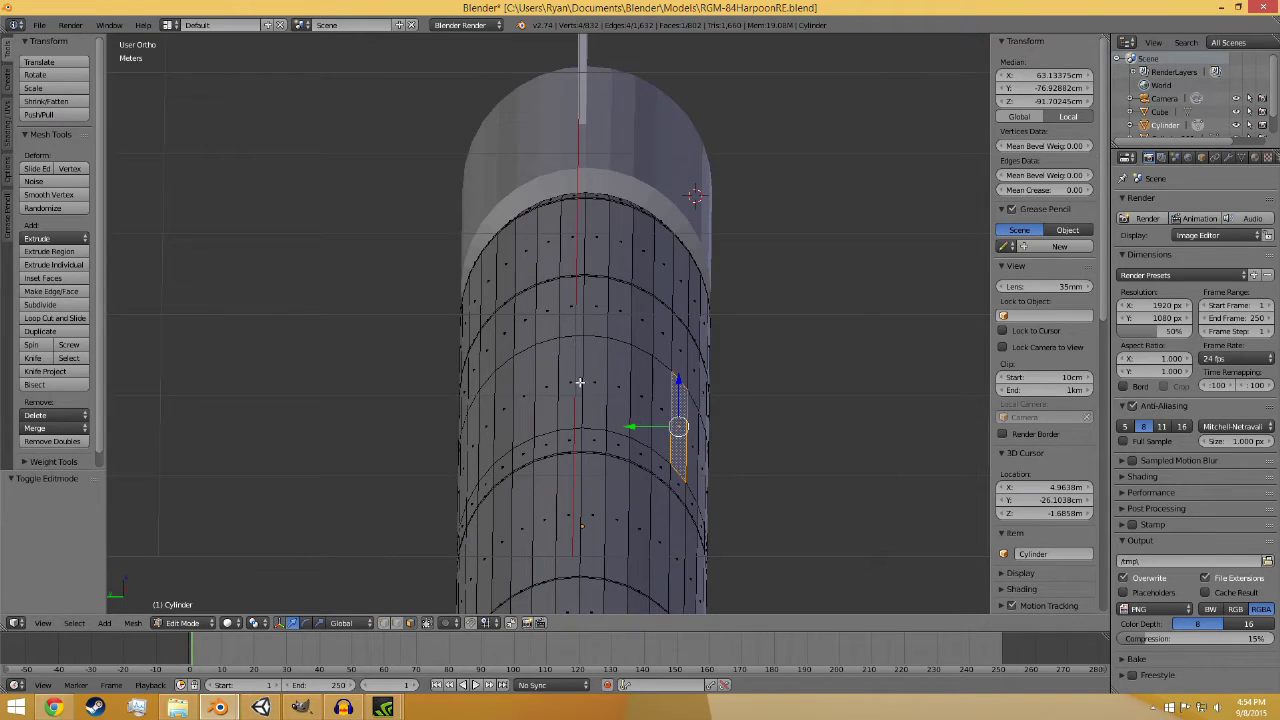
- Try extruding the selected body face about 2 cm outward and undo it
{"action": "key", "text": "e"}
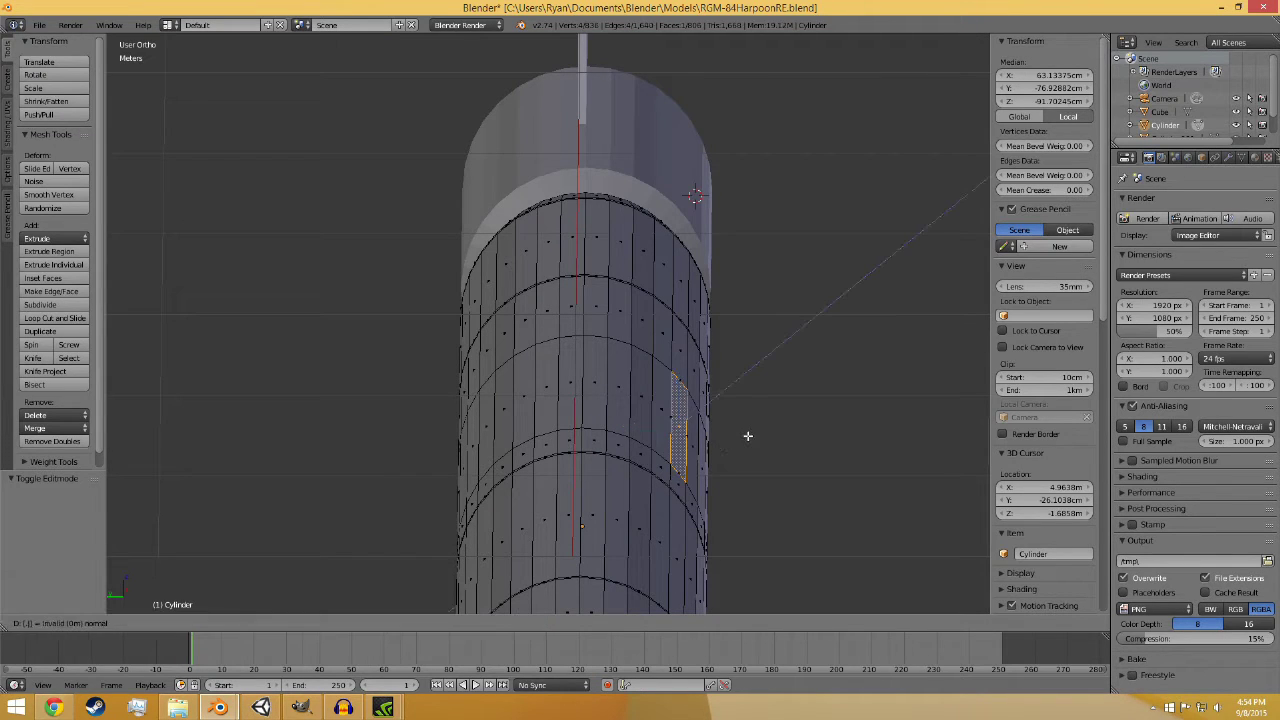
{"action": "left_click", "coordinate": [747, 436]}
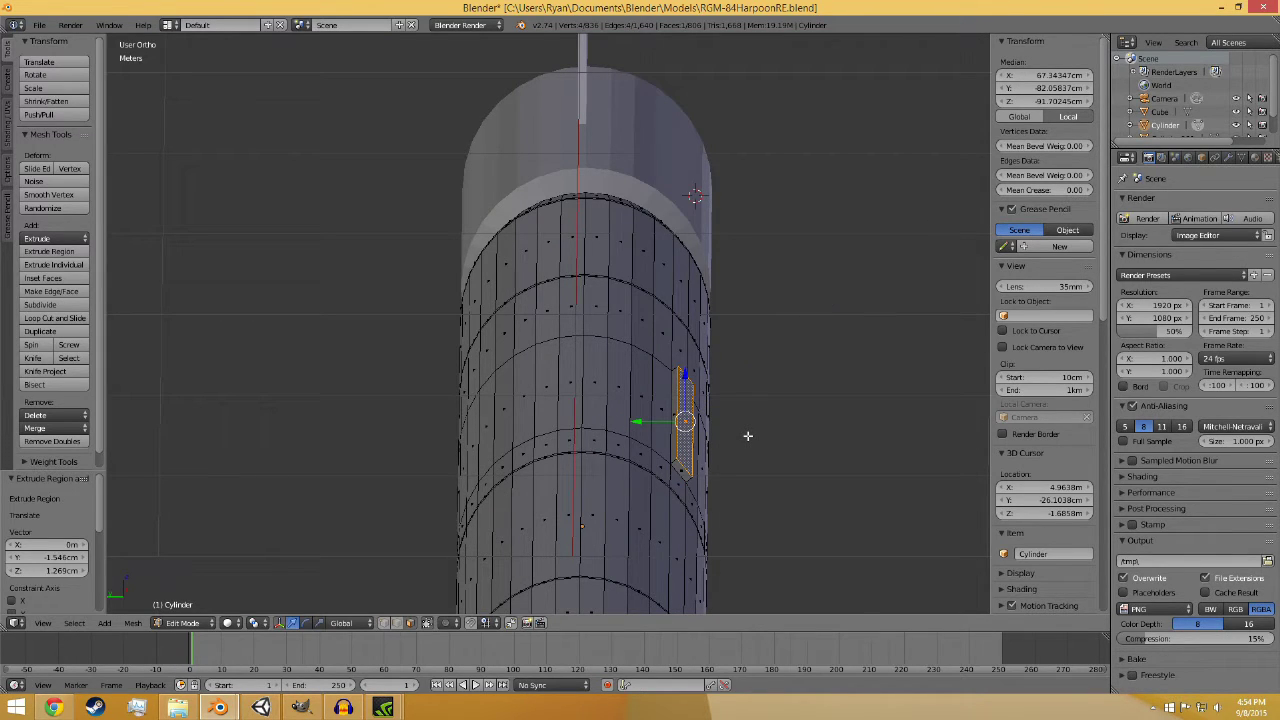
{"action": "key", "text": "ctrl+z"}
- Try extruding the selected face by 10, 50 and 20 cm and along another axis, and undo the extrusion
{"action": "key", "text": "e"}
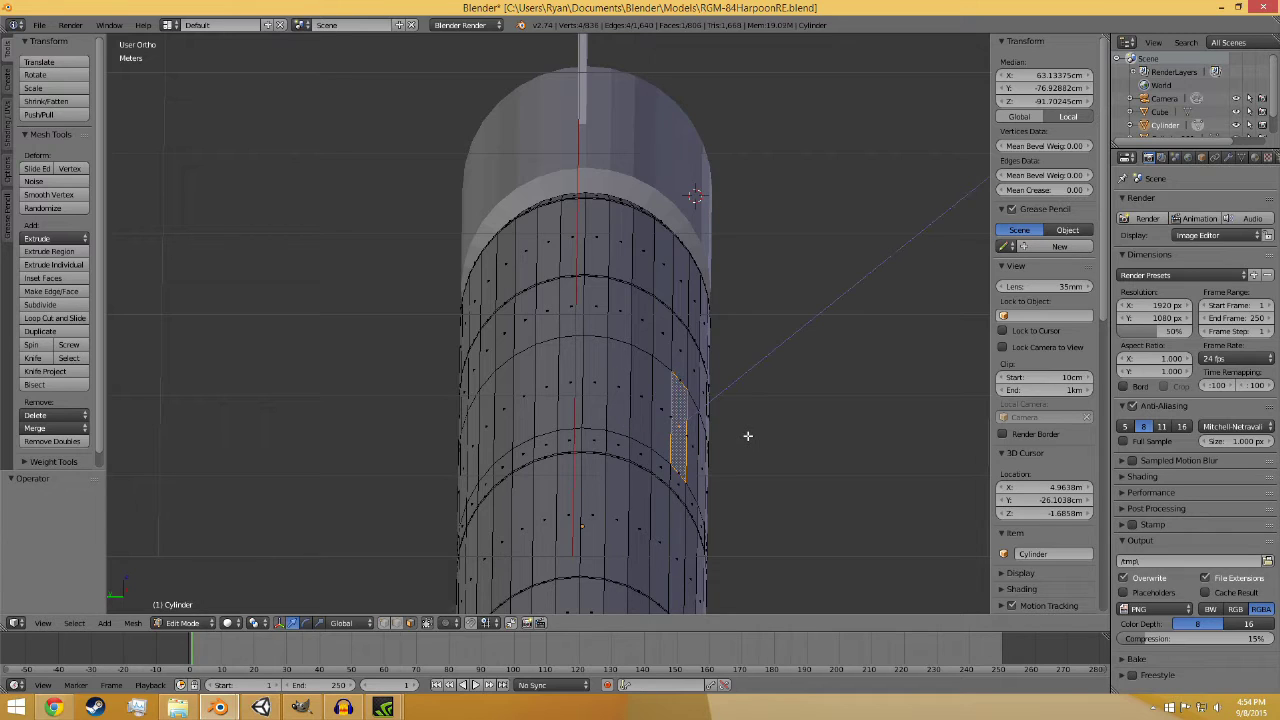
{"action": "key", "text": "1"}
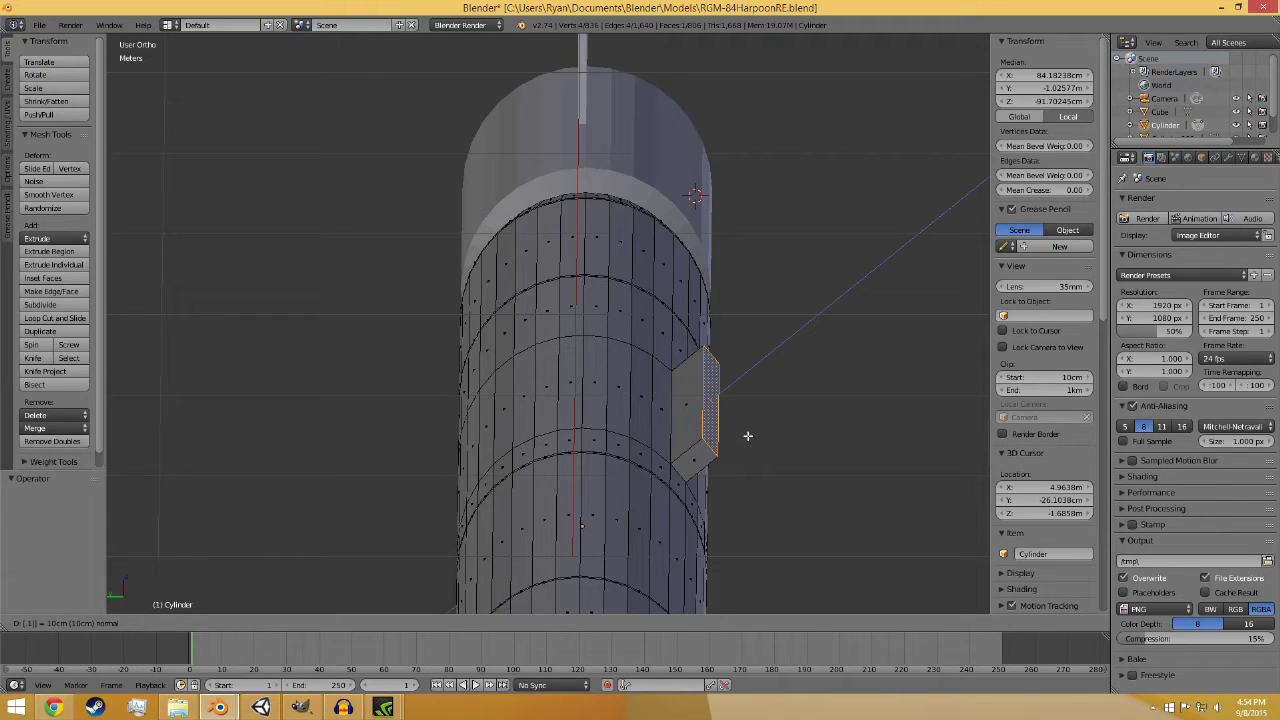
{"action": "key", "text": "BackSpace"}
{"action": "key", "text": "6"}
{"action": "key", "text": "BackSpace"}
{"action": "key", "text": "BackSpace"}
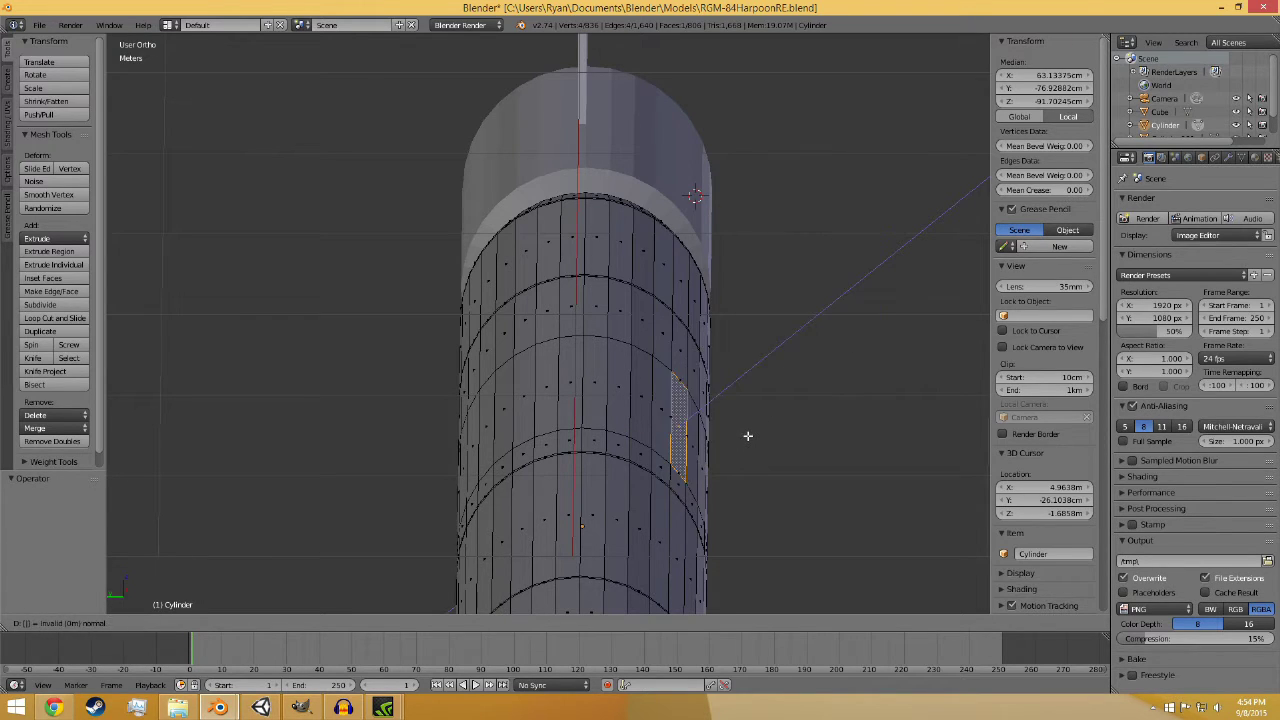
{"action": "key", "text": "BackSpace"}
{"action": "key", "text": "6"}
{"action": "key", "text": "BackSpace"}
{"action": "type", "text": ".5"}
{"action": "key", "text": "BackSpace"}
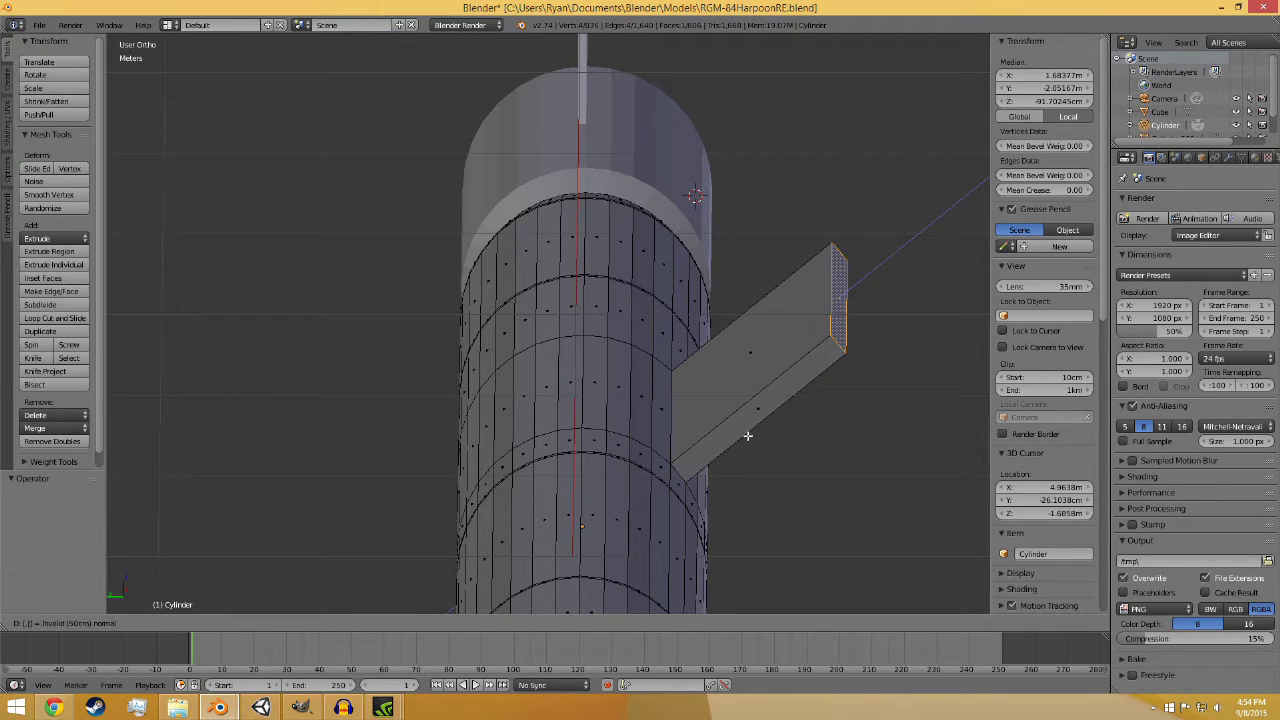
{"action": "type", "text": ".2"}
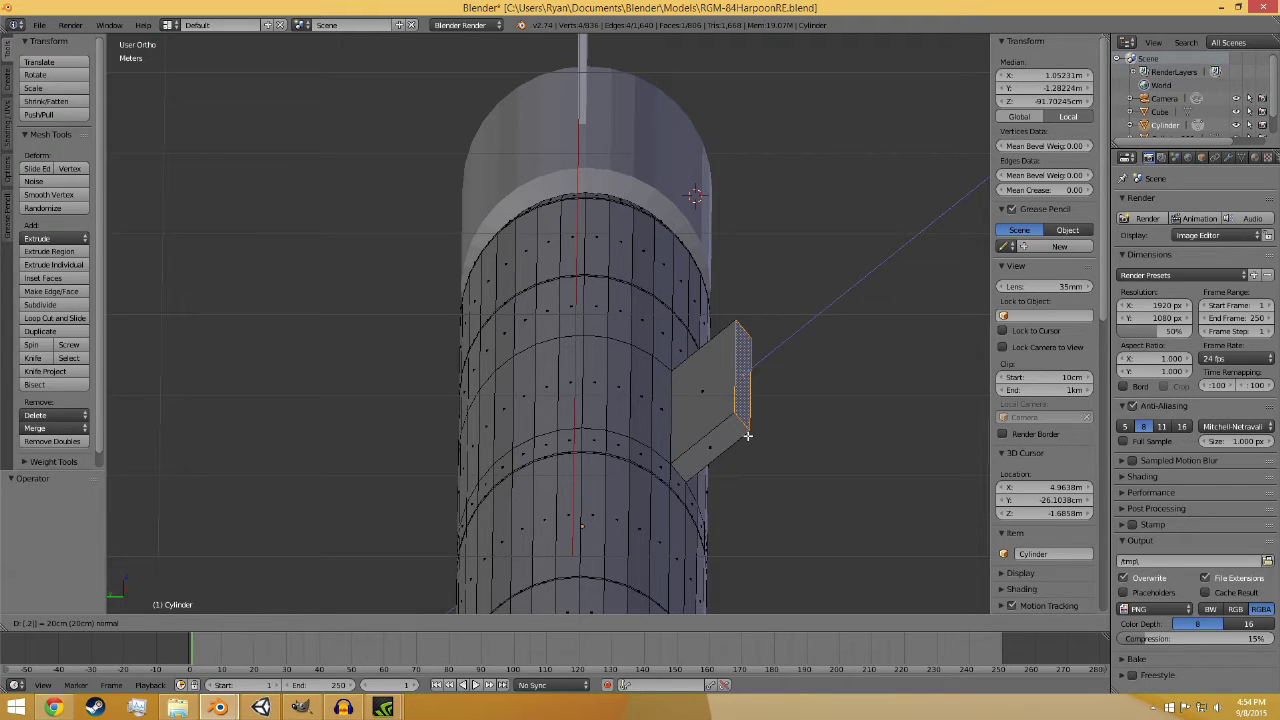
{"action": "key", "text": "BackSpace"}
{"action": "type", "text": "1"}
{"action": "middle_click", "coordinate": [706, 527]}
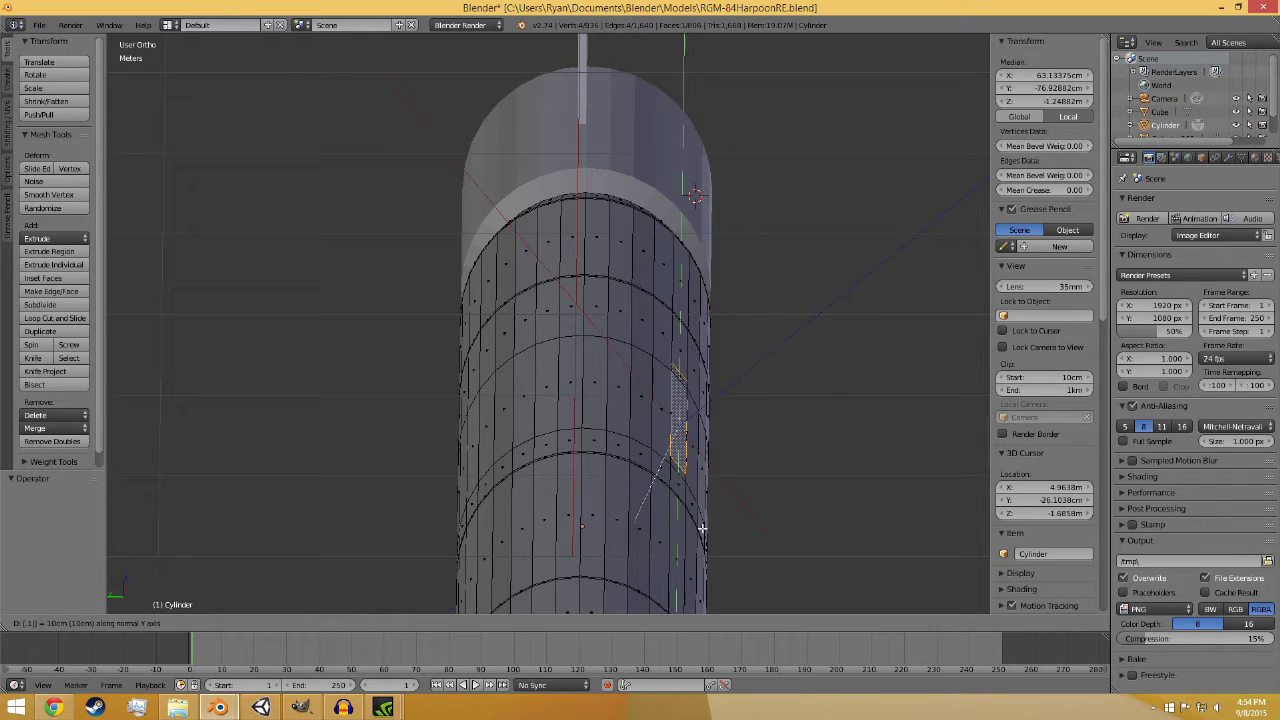
{"action": "middle_click", "coordinate": [706, 527]}
{"action": "left_click", "coordinate": [706, 526]}
{"action": "key", "text": "ctrl+z"}
- Extrude the selected upper diagonal face 4 cm outward along its normal
{"action": "middle_click_drag", "start_coordinate": [802, 536], "coordinate": [466, 527]}
{"action": "type", "text": "e"}
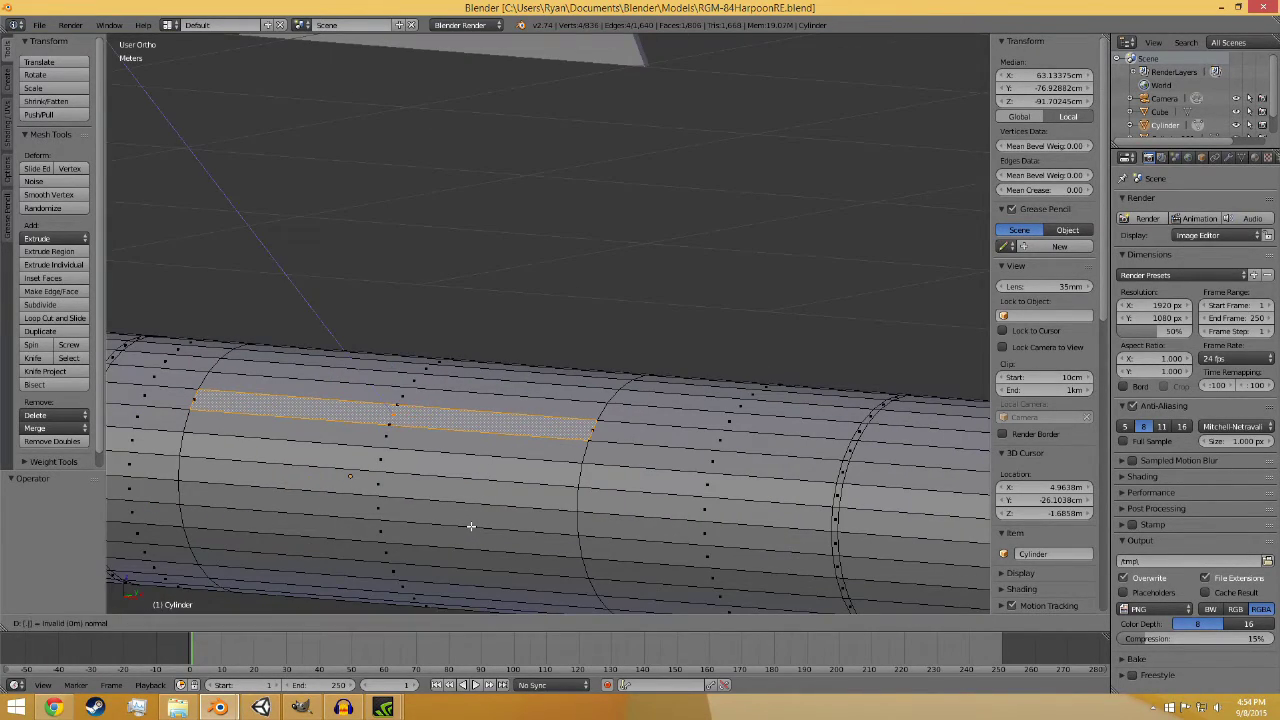
{"action": "type", "text": "0.02"}
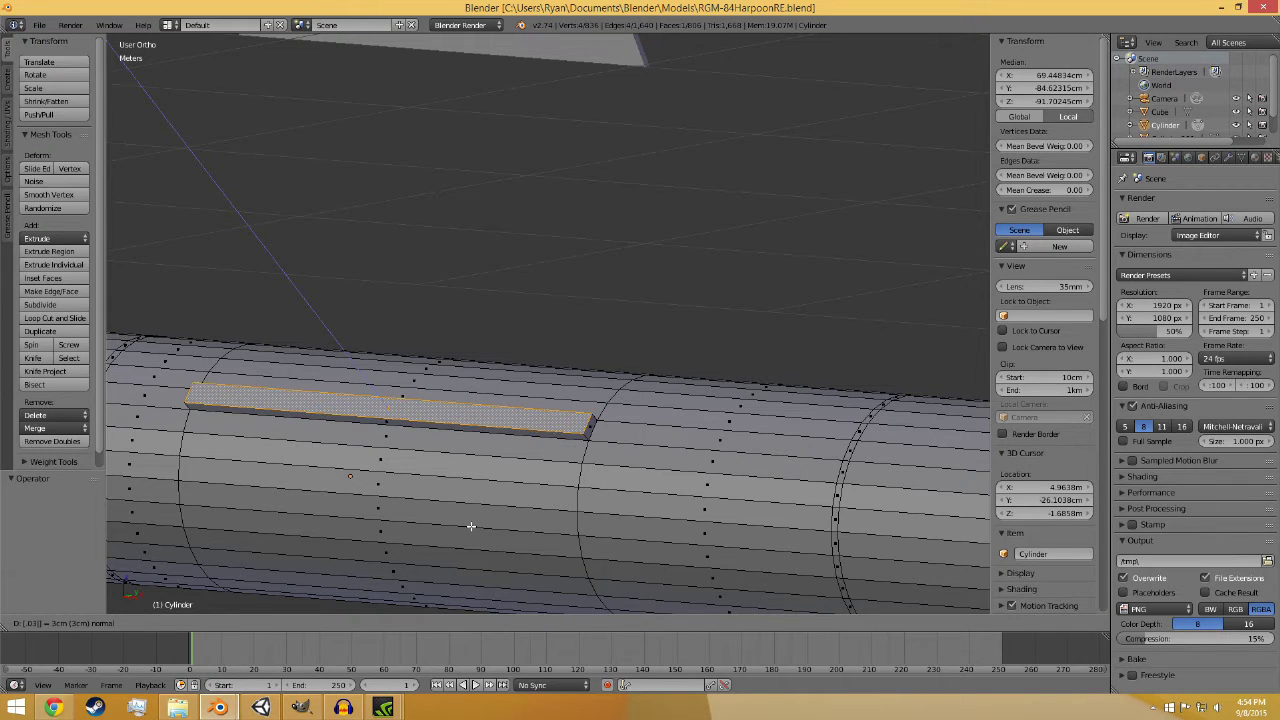
{"action": "key", "text": "Return"}
- Try scaling the extruded strip's outer face to 0.685, examine the taper, and undo the scaling
{"action": "middle_click_drag", "start_coordinate": [478, 522], "coordinate": [388, 516]}
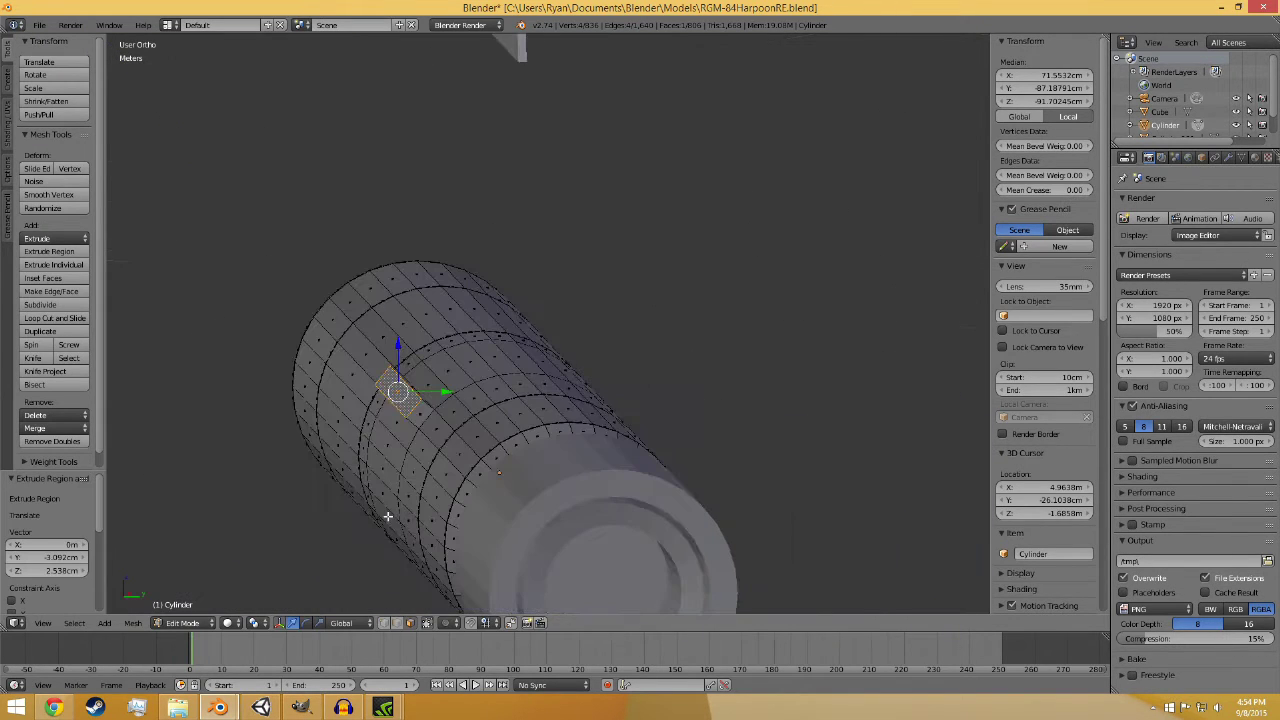
{"action": "key", "text": "s"}
{"action": "left_click", "coordinate": [486, 418]}
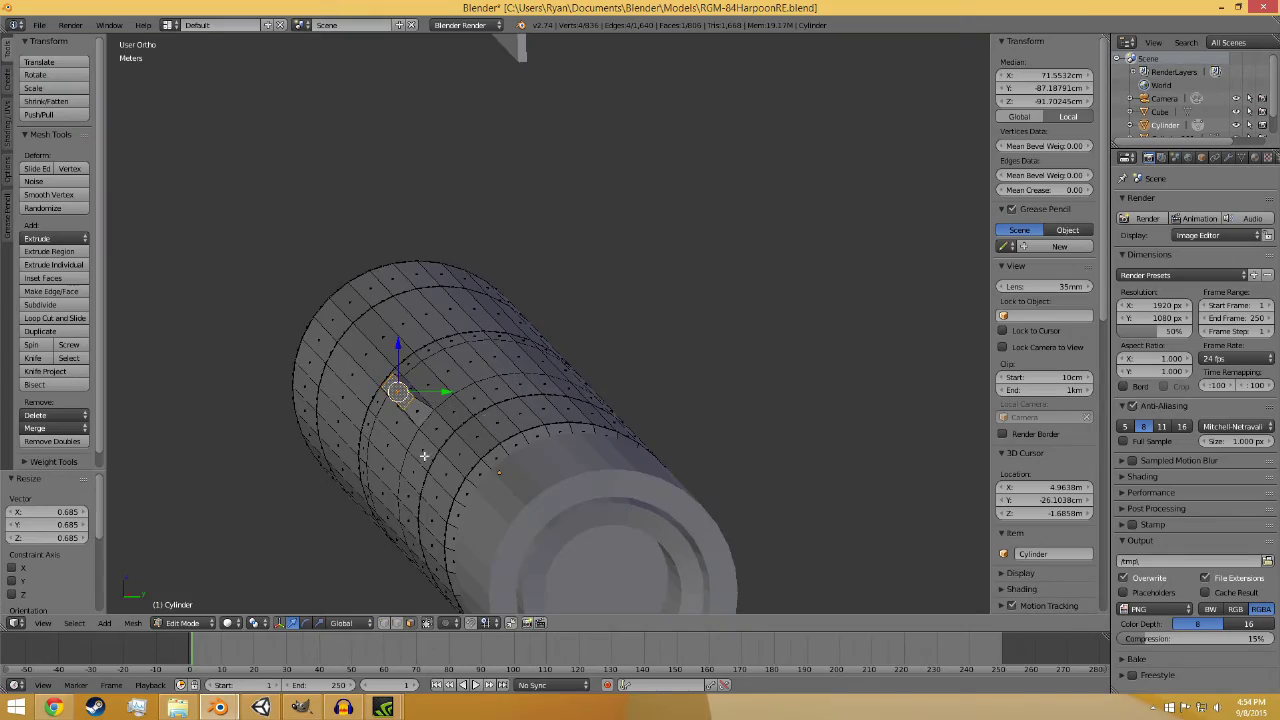
{"action": "middle_click_drag", "start_coordinate": [486, 418], "coordinate": [724, 484]}
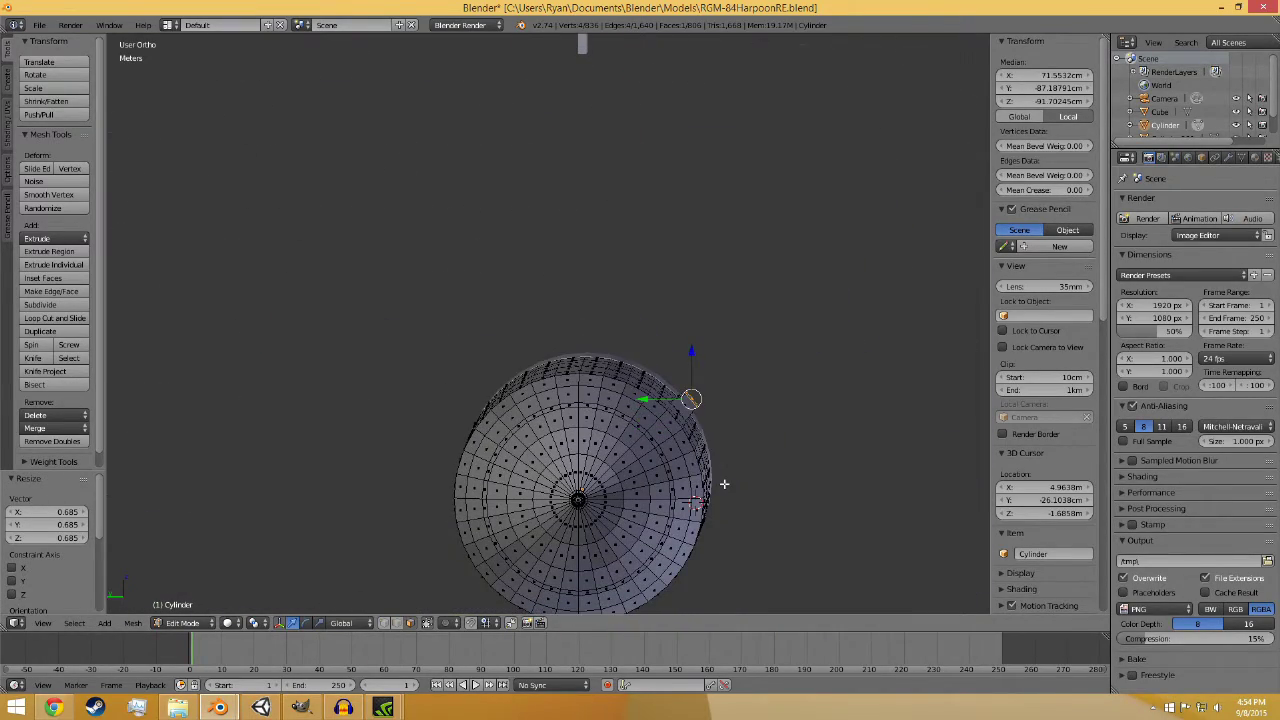
{"action": "scroll", "coordinate": [732, 489], "scroll_direction": "up", "scroll_amount": 2}
{"action": "middle_click_drag", "start_coordinate": [612, 458], "coordinate": [592, 516]}
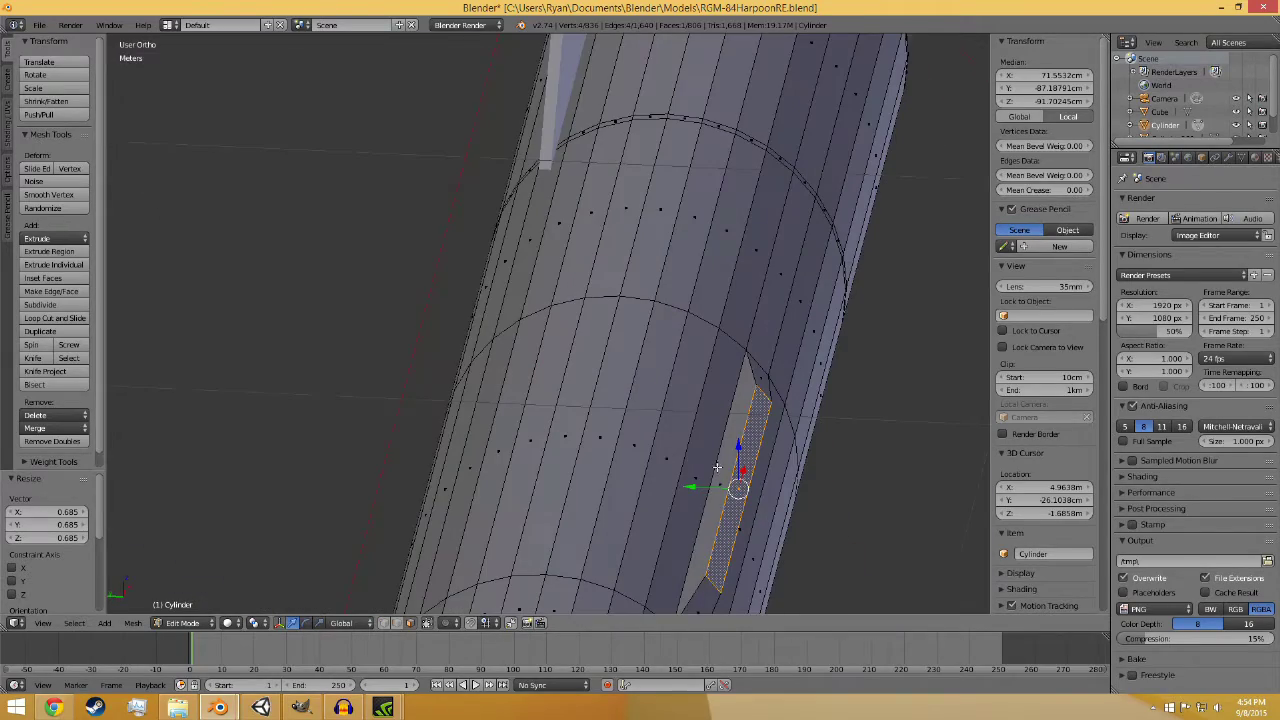
{"action": "key", "text": "ctrl+z"}
- Extrude the matching upper diagonal face on the opposite side of the body 3 cm outward
{"action": "middle_click_drag", "start_coordinate": [526, 436], "coordinate": [489, 437]}
{"action": "key", "text": "e"}
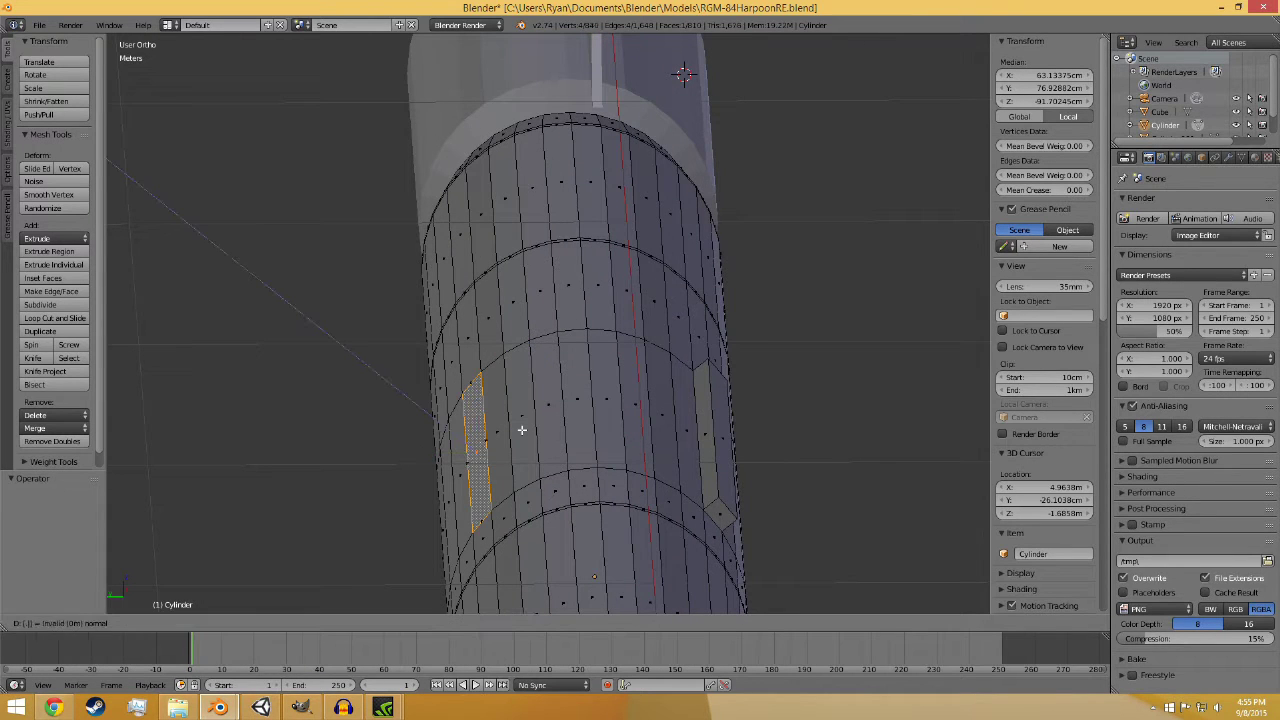
{"action": "left_click", "coordinate": [521, 429]}
- Extrude the two lower diagonal faces between the loop cuts on the body's underside 3 cm outward each
{"action": "middle_click_drag", "start_coordinate": [518, 528], "coordinate": [582, 387]}
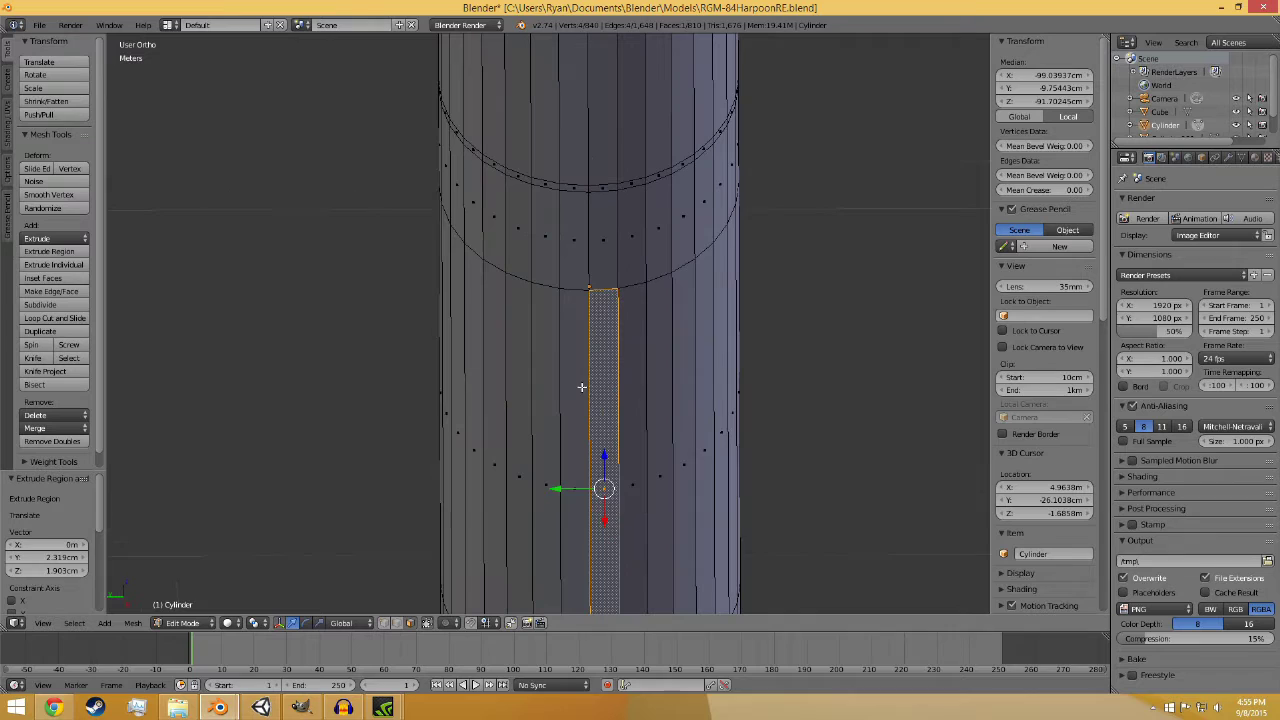
{"action": "right_click", "coordinate": [701, 342]}
{"action": "key", "text": "e"}
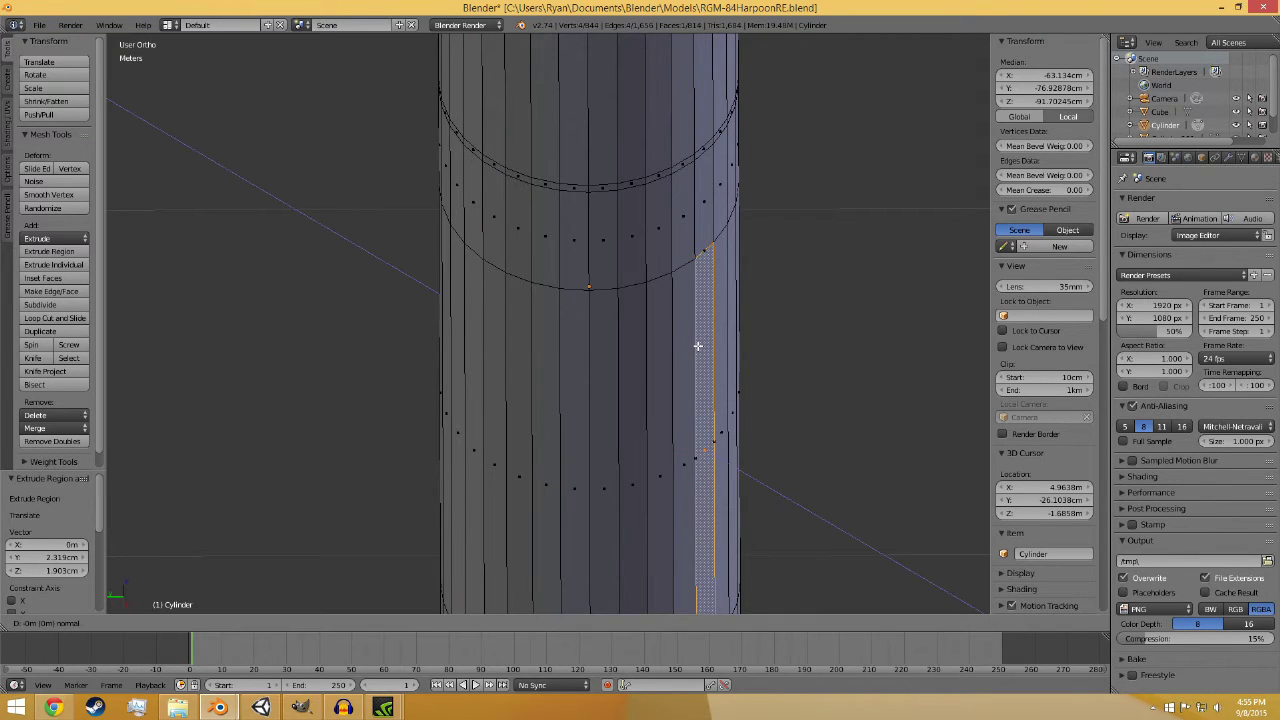
{"action": "left_click", "coordinate": [697, 346]}
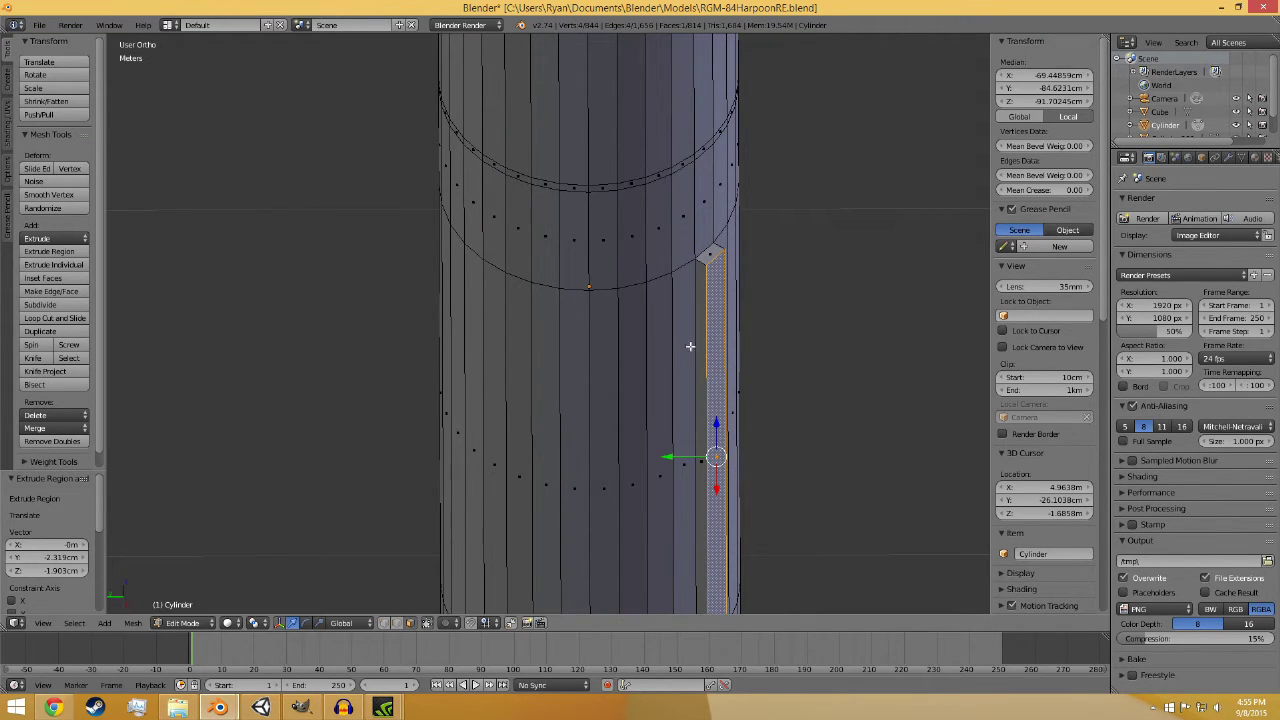
{"action": "right_click", "coordinate": [580, 350]}
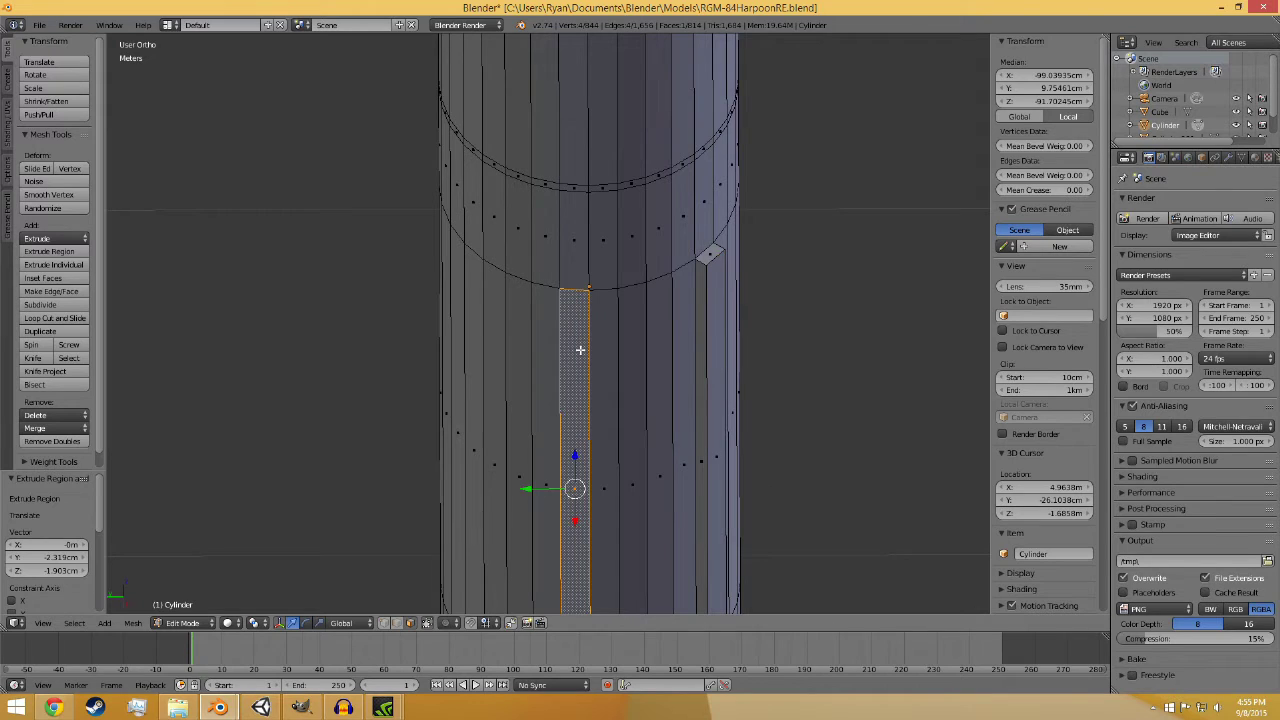
{"action": "right_click", "coordinate": [476, 316]}
{"action": "type", "text": "e"}
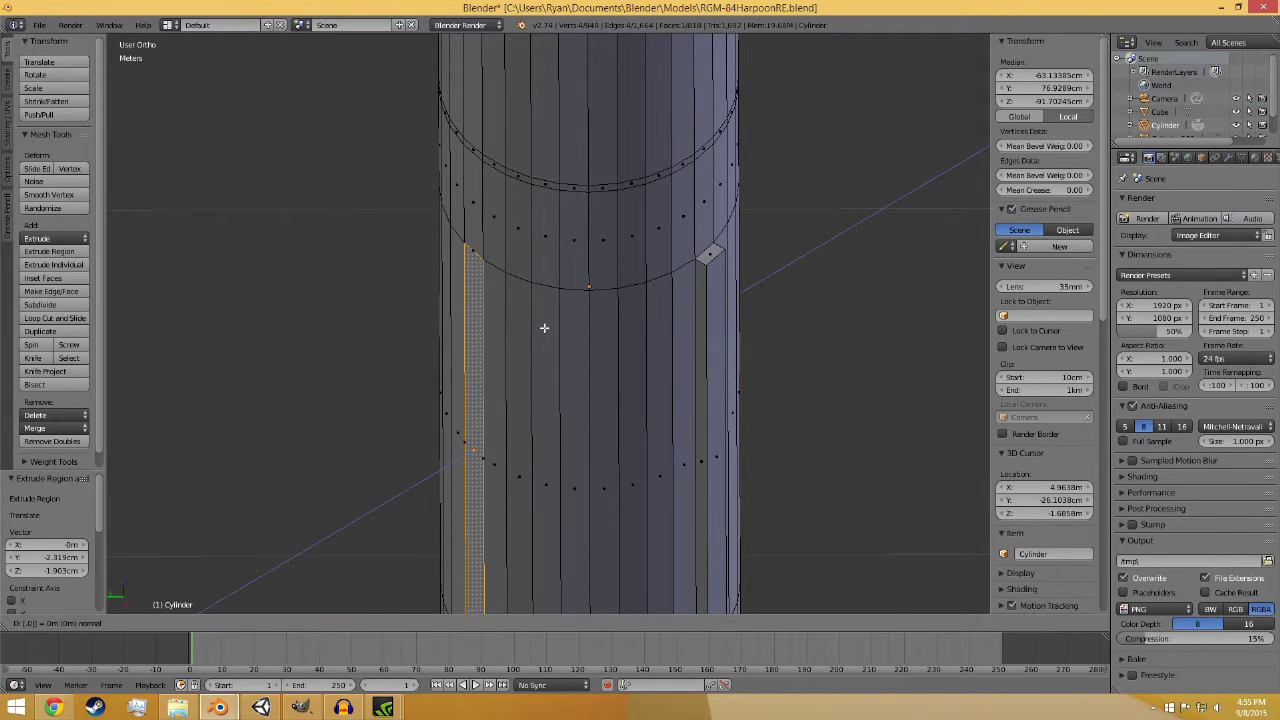
{"action": "type", "text": "3"}
{"action": "key", "text": "Return"}
- Select the outer faces of all four raised fin-mount strips on the missile body
{"action": "middle_click_drag", "start_coordinate": [544, 328], "coordinate": [707, 449]}
{"action": "right_click", "coordinate": [667, 366], "text": "shift"}
{"action": "right_click", "coordinate": [560, 499], "text": "shift"}
{"action": "middle_click_drag", "start_coordinate": [560, 501], "coordinate": [662, 450]}
{"action": "right_click", "coordinate": [645, 437], "text": "shift"}
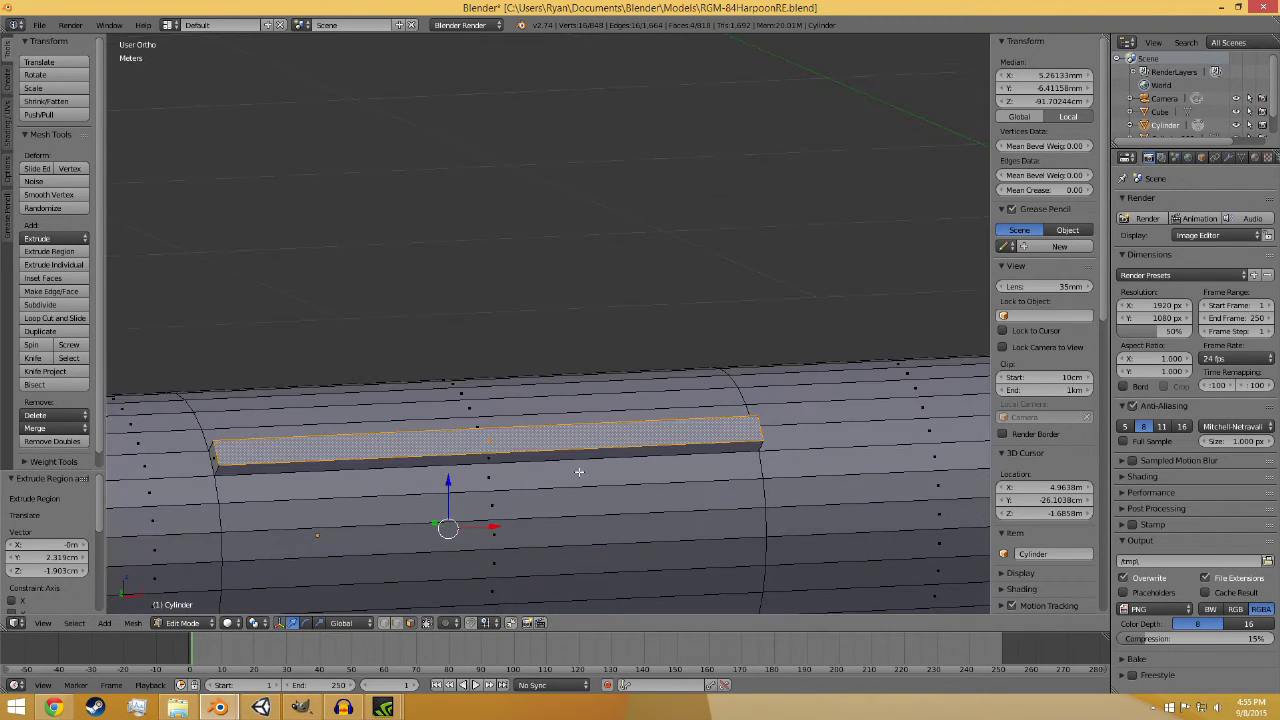
- Try scaling the strips' outer faces down with the pivot set to Individual Origins, and undo the scaling
{"action": "left_click", "coordinate": [258, 625]}
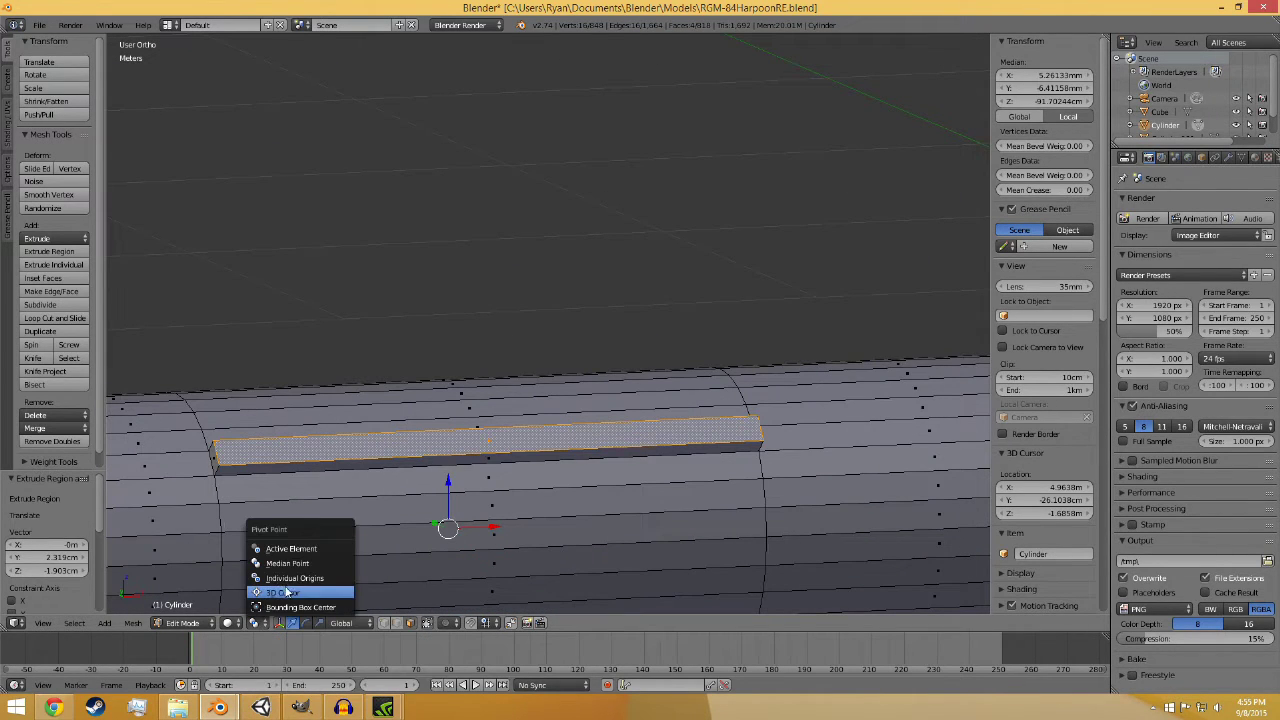
{"action": "left_click", "coordinate": [298, 578]}
{"action": "middle_click_drag", "start_coordinate": [298, 578], "coordinate": [627, 491]}
{"action": "key", "text": "s"}
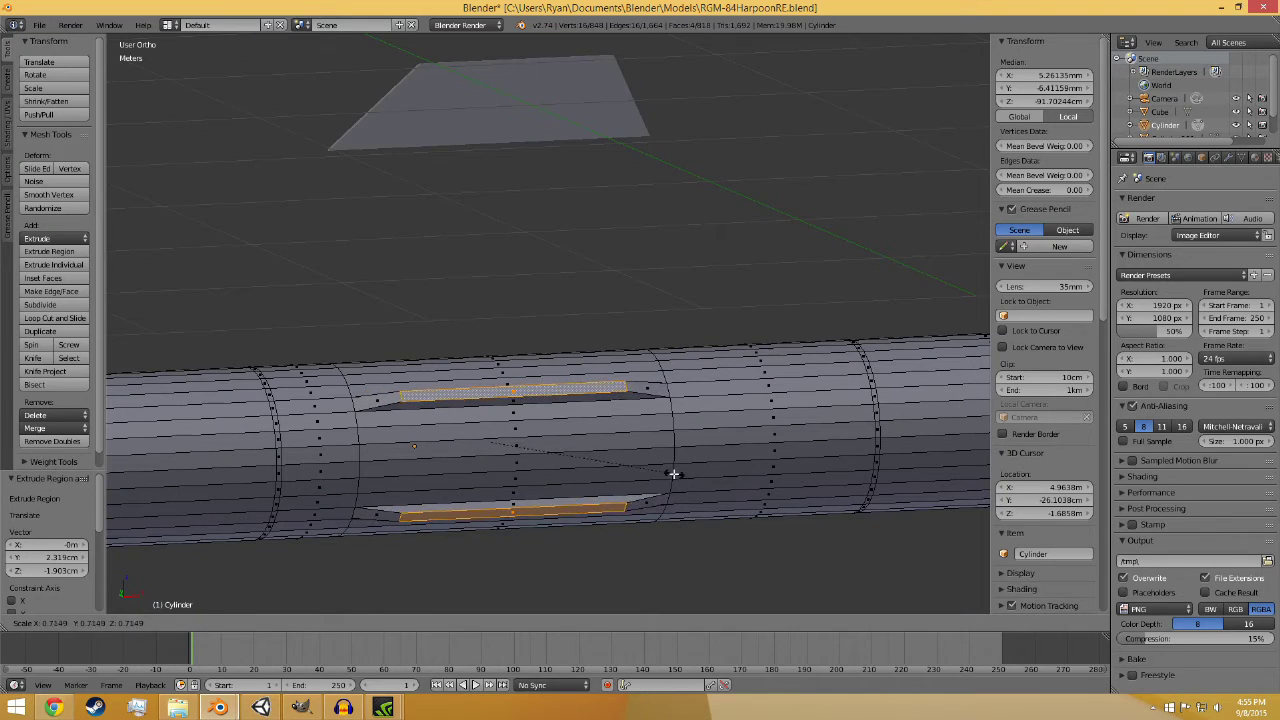
{"action": "left_click", "coordinate": [654, 474]}
{"action": "key", "text": "ctrl+z"}
- Try scaling the strips' outer faces down about the Median Point pivot, and undo the scaling
{"action": "left_click", "coordinate": [258, 623]}
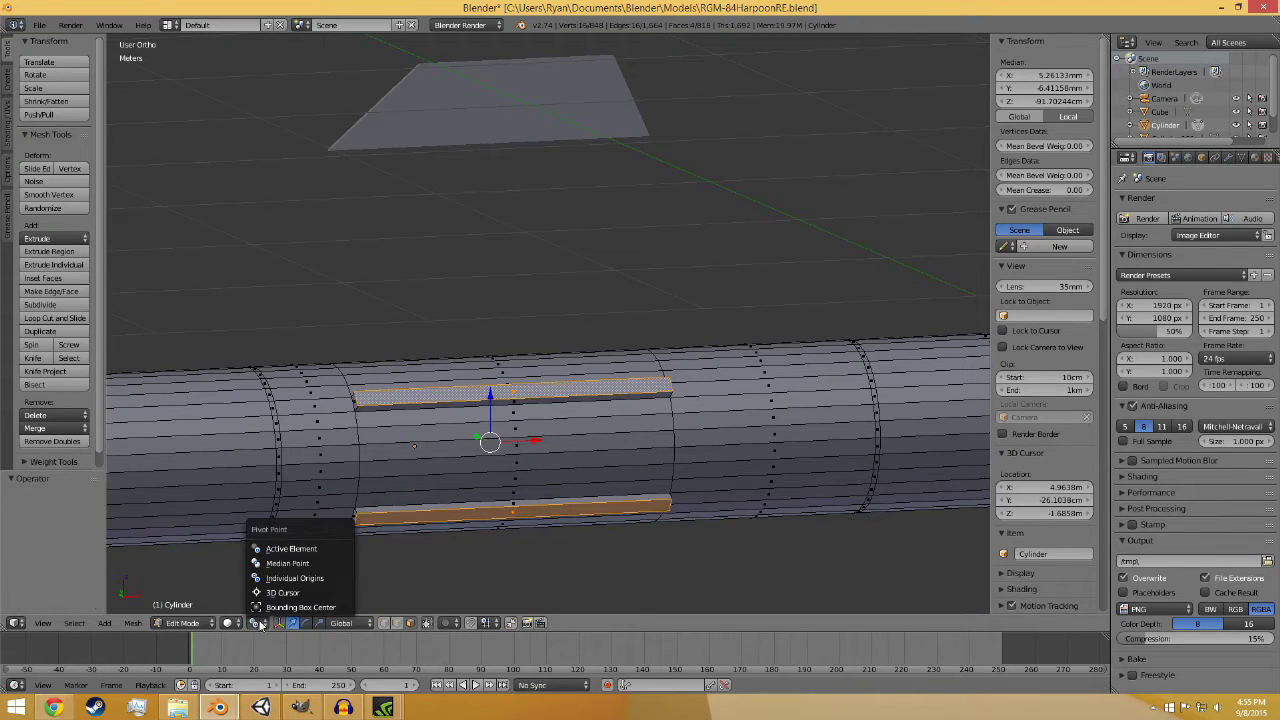
{"action": "left_click", "coordinate": [300, 564]}
{"action": "key", "text": "s"}
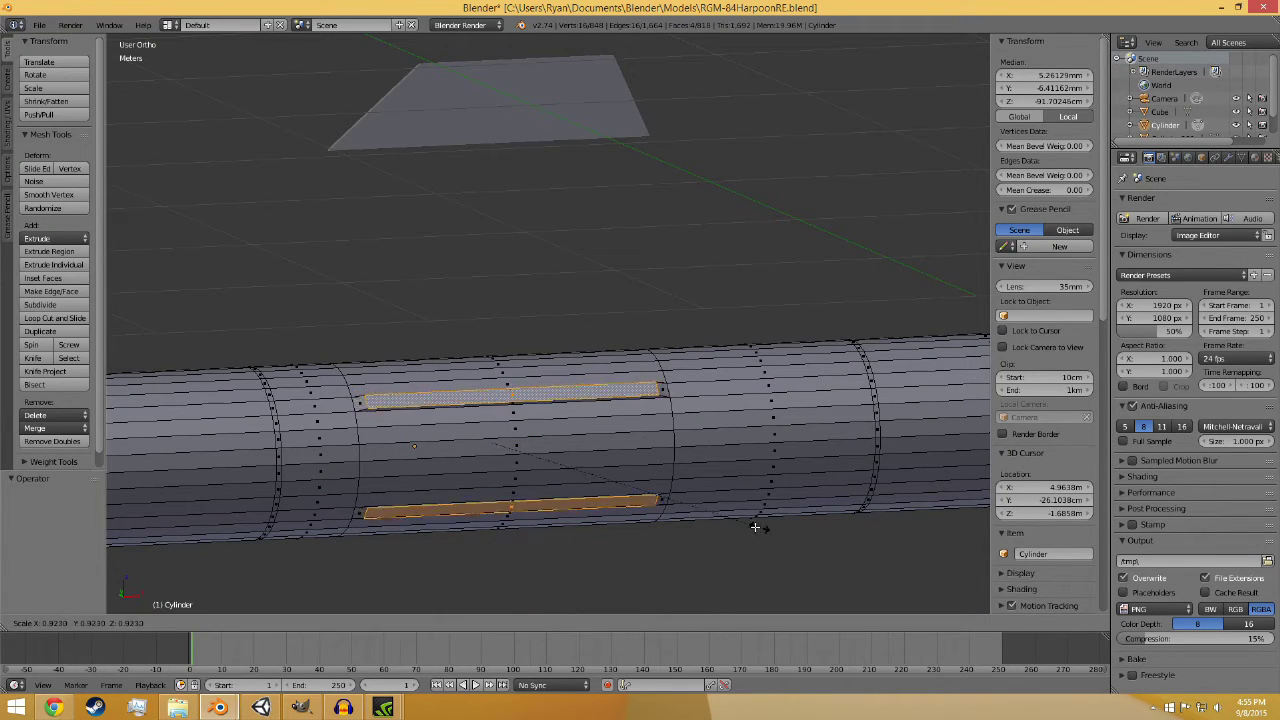
{"action": "left_click", "coordinate": [696, 533]}
{"action": "key", "text": "ctrl+z"}
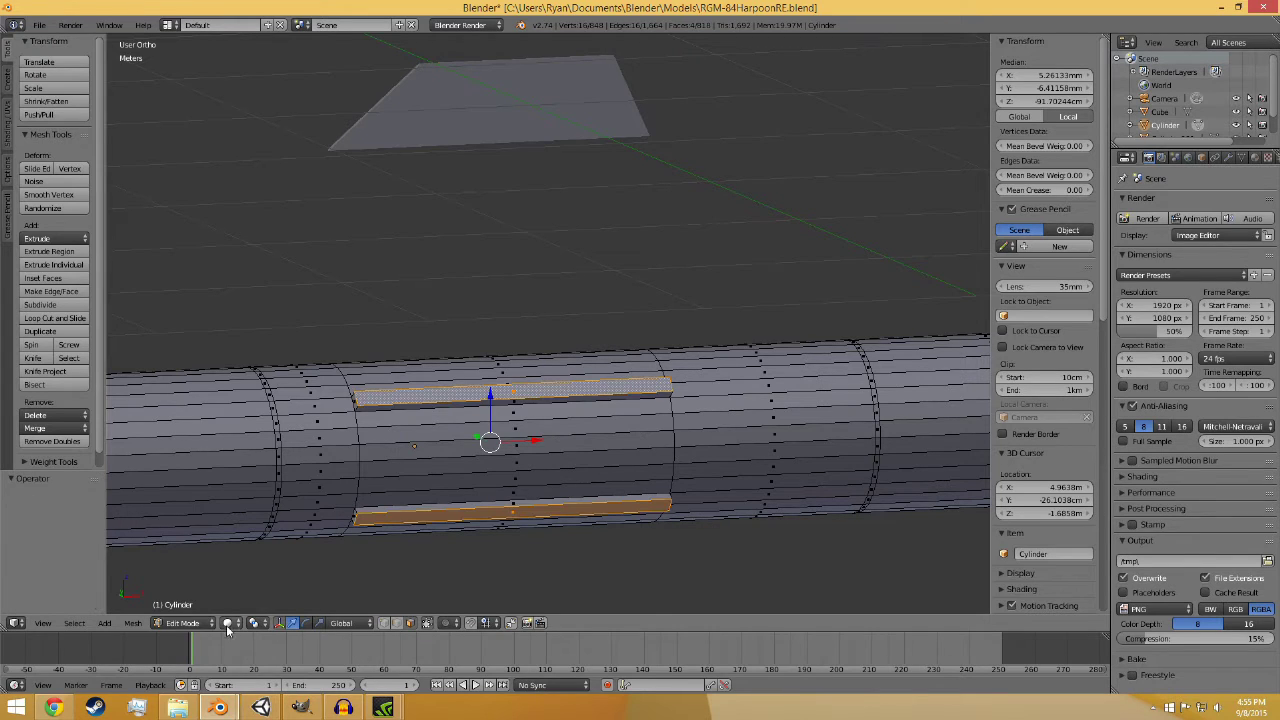
- Scale the four strips' outer faces to about 0.8 around their Individual Origins, and clear the selection
{"action": "left_click", "coordinate": [258, 623]}
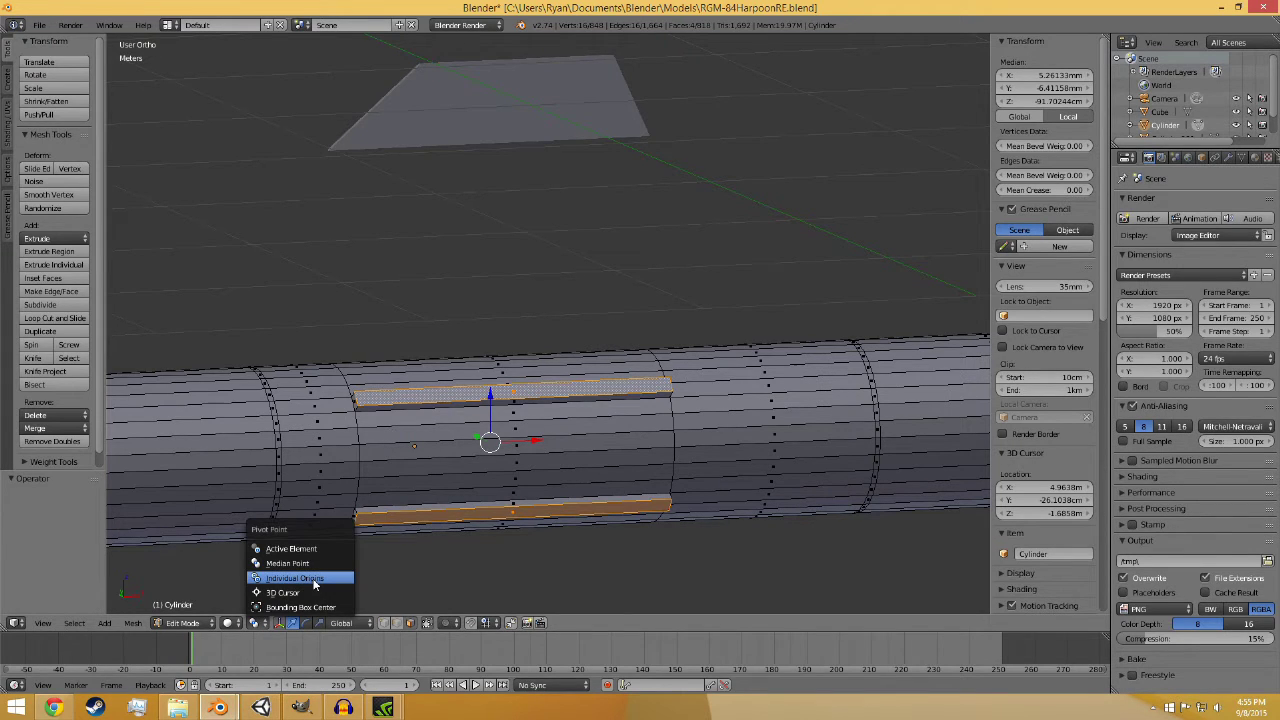
{"action": "left_click", "coordinate": [314, 585]}
{"action": "key", "text": "s"}
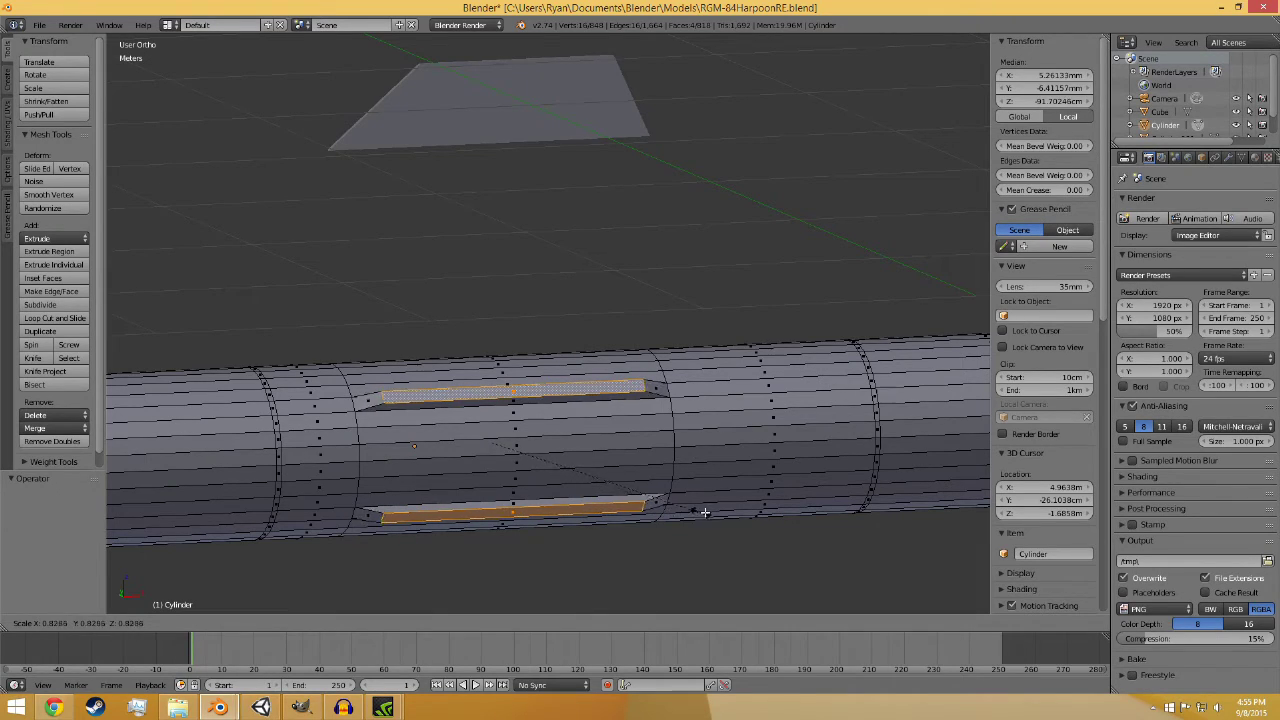
{"action": "left_click", "coordinate": [691, 508]}
{"action": "middle_click_drag", "start_coordinate": [691, 508], "coordinate": [611, 512]}
{"action": "key", "text": "a"}
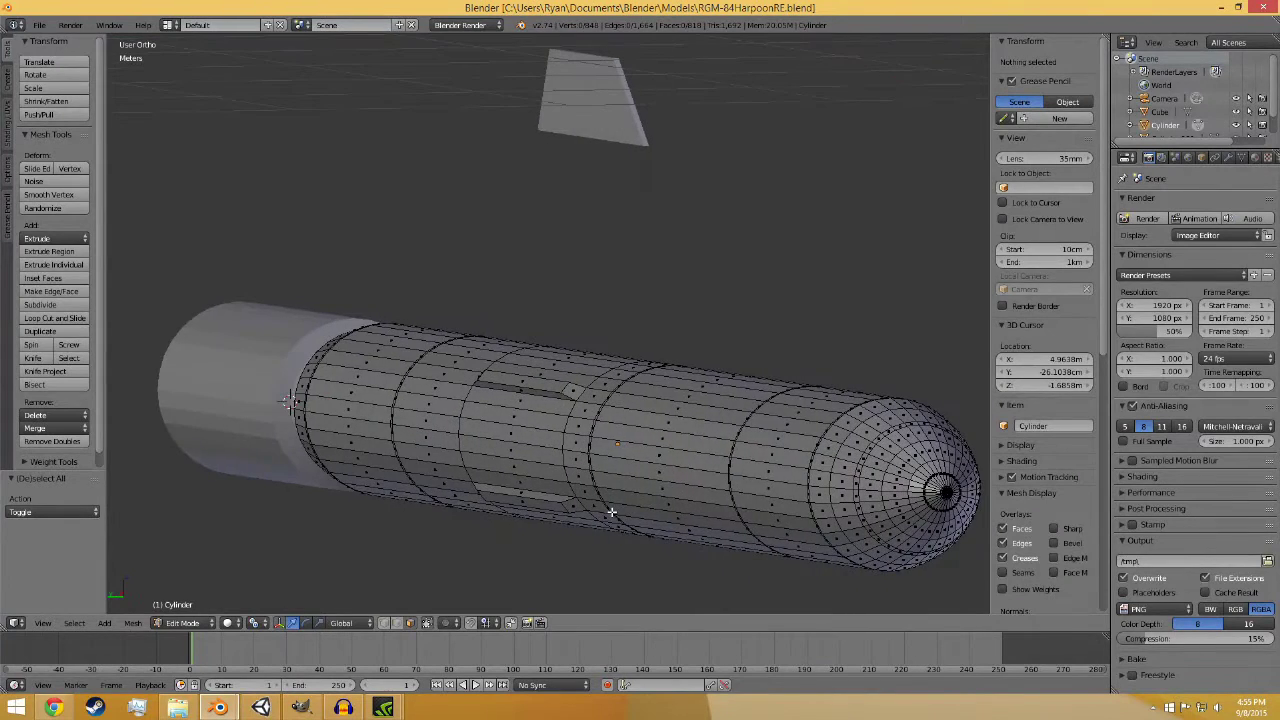
- Return to Object Mode, leave all objects deselected, and save the missile file over the existing one
{"action": "key", "text": "KP_1"}
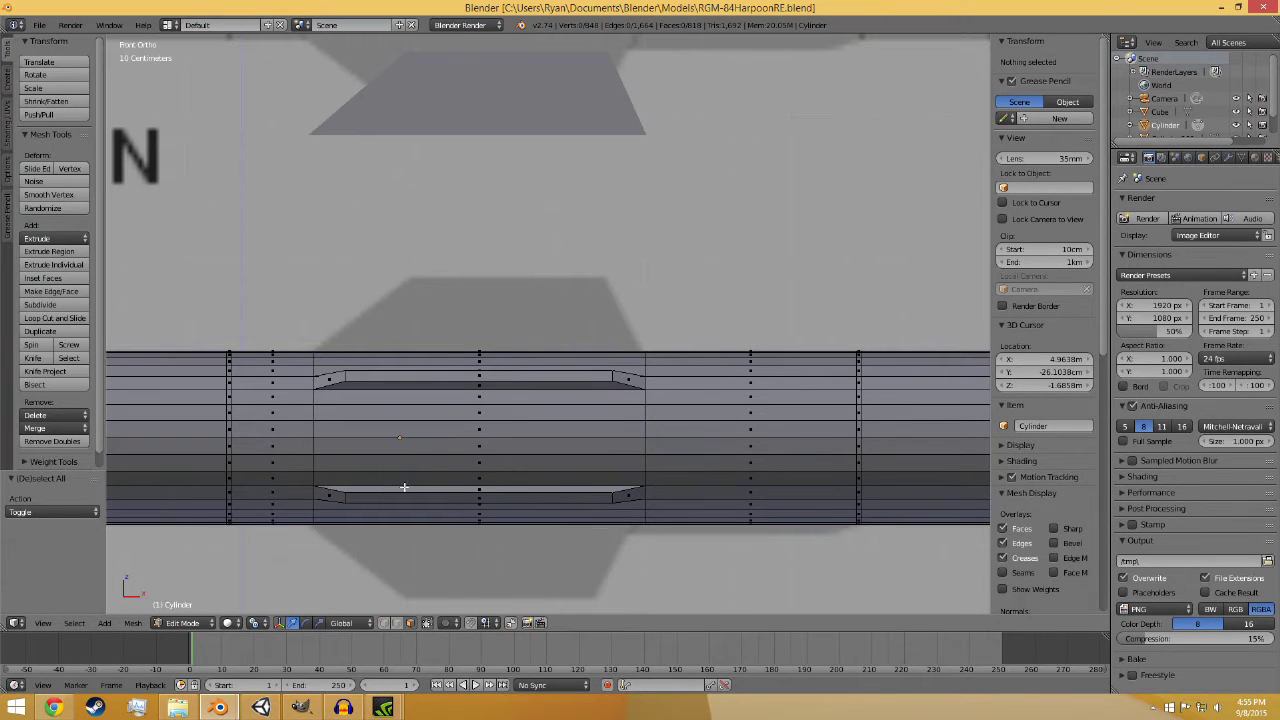
{"action": "scroll", "coordinate": [495, 358], "scroll_direction": "down", "scroll_amount": 4}
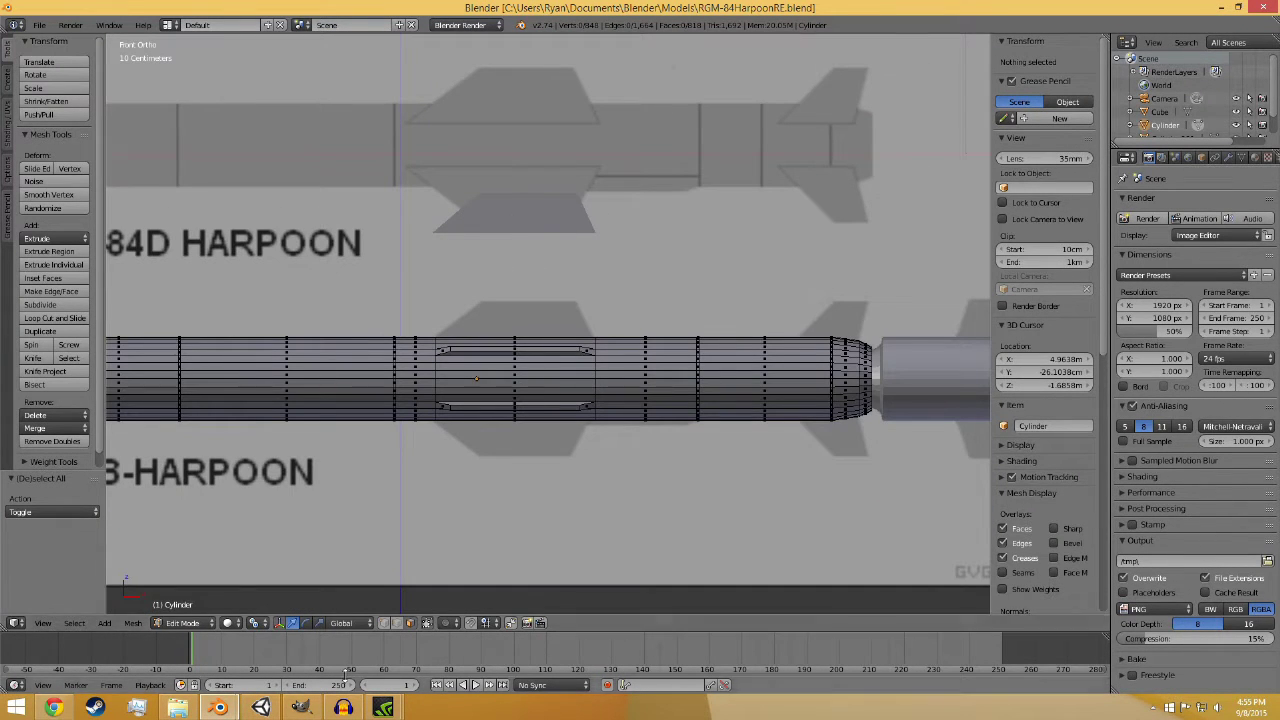
{"action": "left_click", "coordinate": [182, 622]}
{"action": "left_click", "coordinate": [185, 608]}
{"action": "right_click", "coordinate": [527, 194]}
{"action": "middle_click_drag", "start_coordinate": [527, 194], "coordinate": [480, 341]}
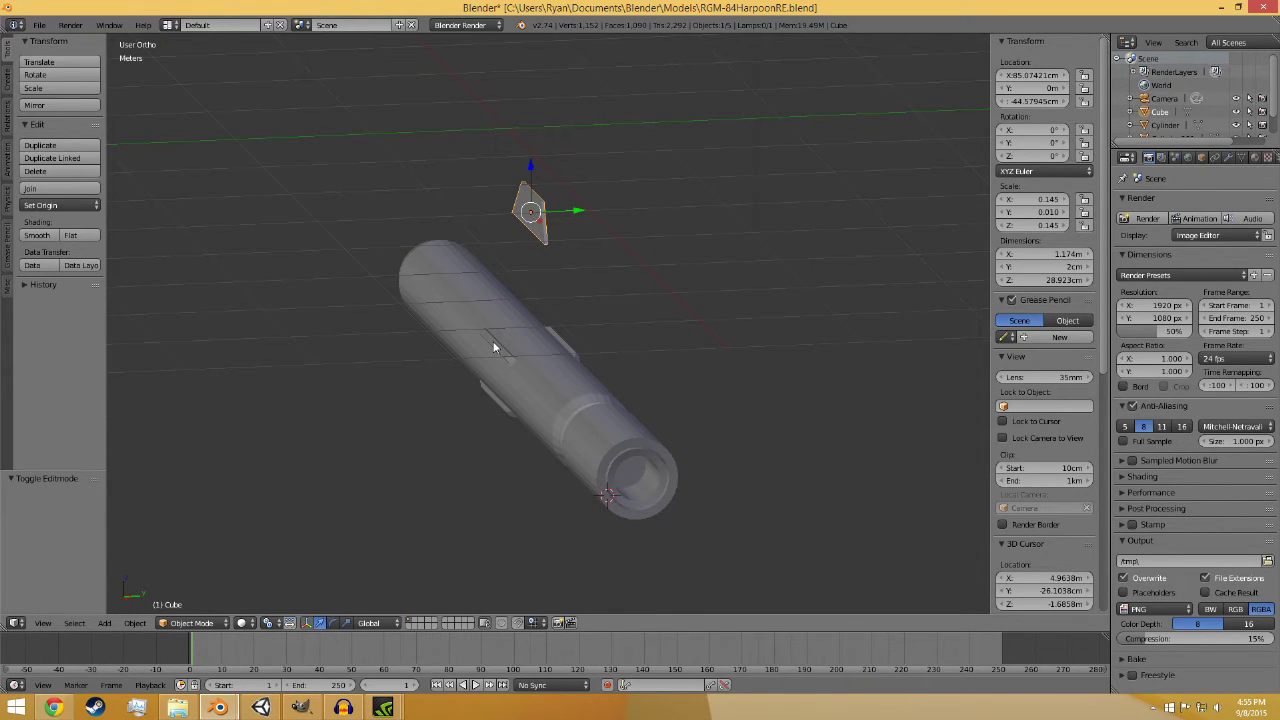
{"action": "middle_click_drag", "start_coordinate": [493, 347], "coordinate": [598, 387]}
{"action": "key", "text": "a"}
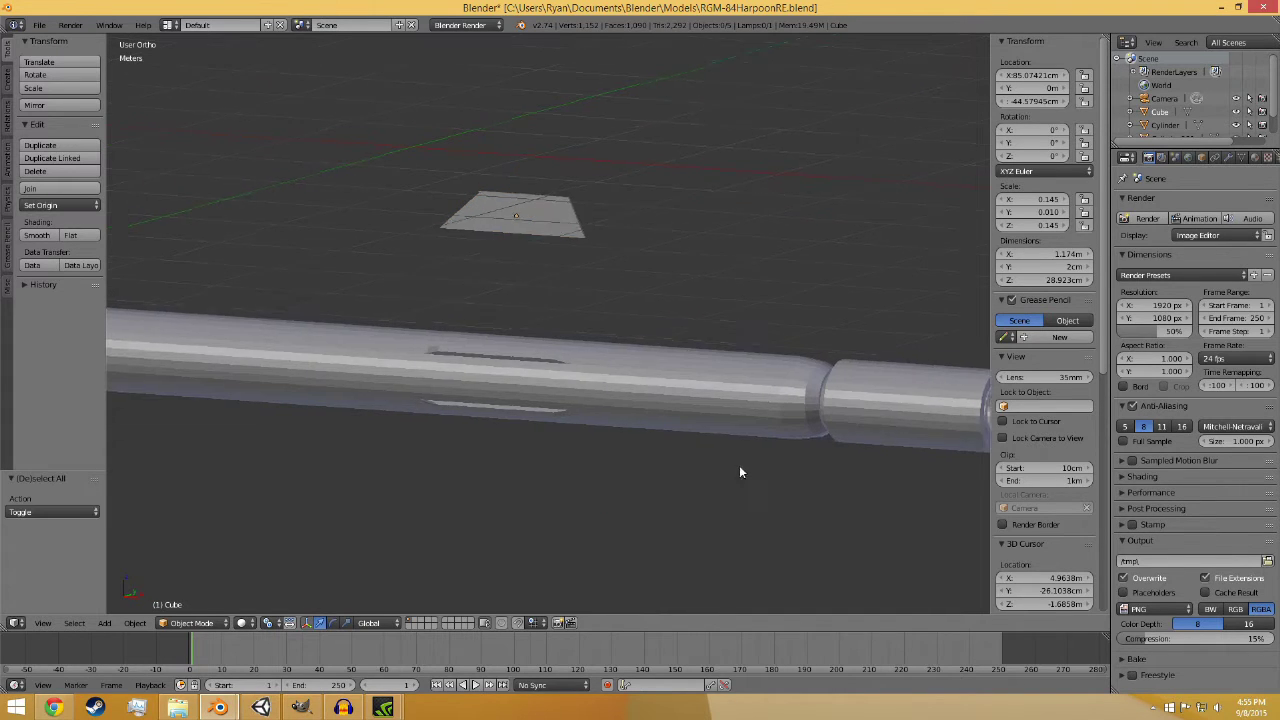
{"action": "key", "text": "ctrl+s"}
{"action": "left_click", "coordinate": [745, 457]}
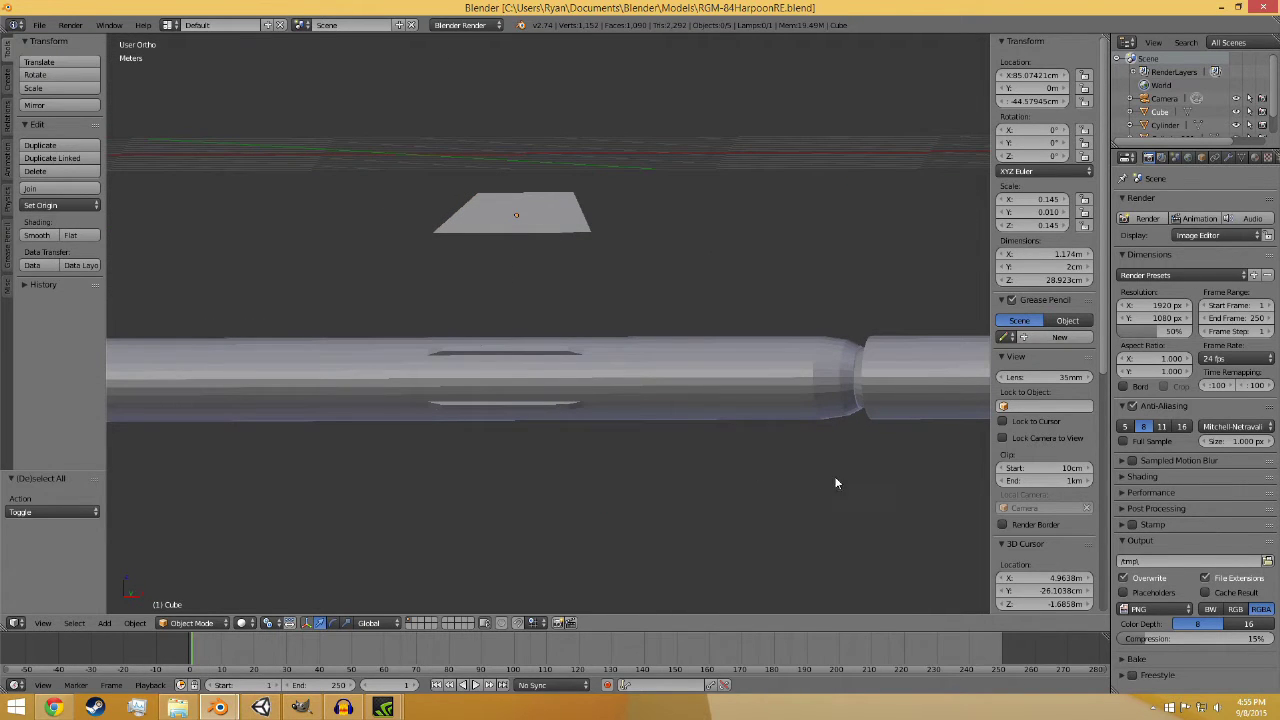
- Compare the missile's tail and booster with the fins in the side-view reference drawing
{"action": "middle_click_drag", "start_coordinate": [837, 484], "coordinate": [550, 490], "text": "shift"}
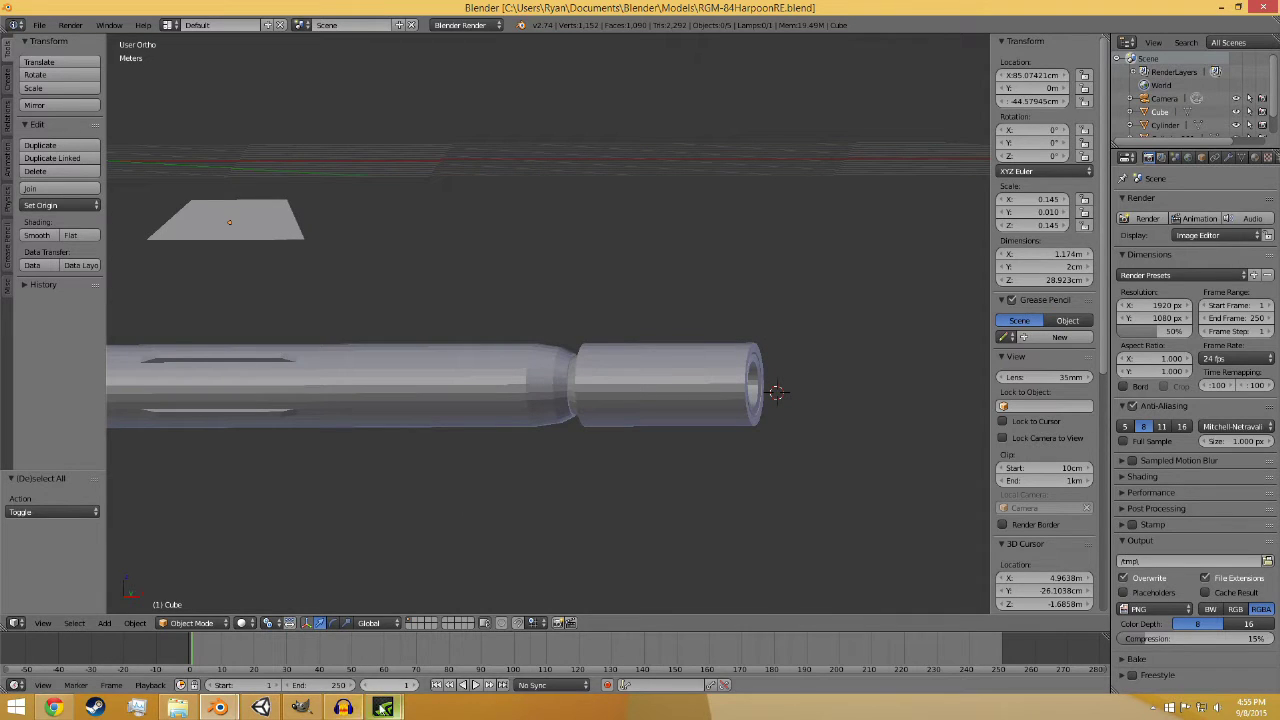
{"action": "mouse_move", "coordinate": [346, 708]}
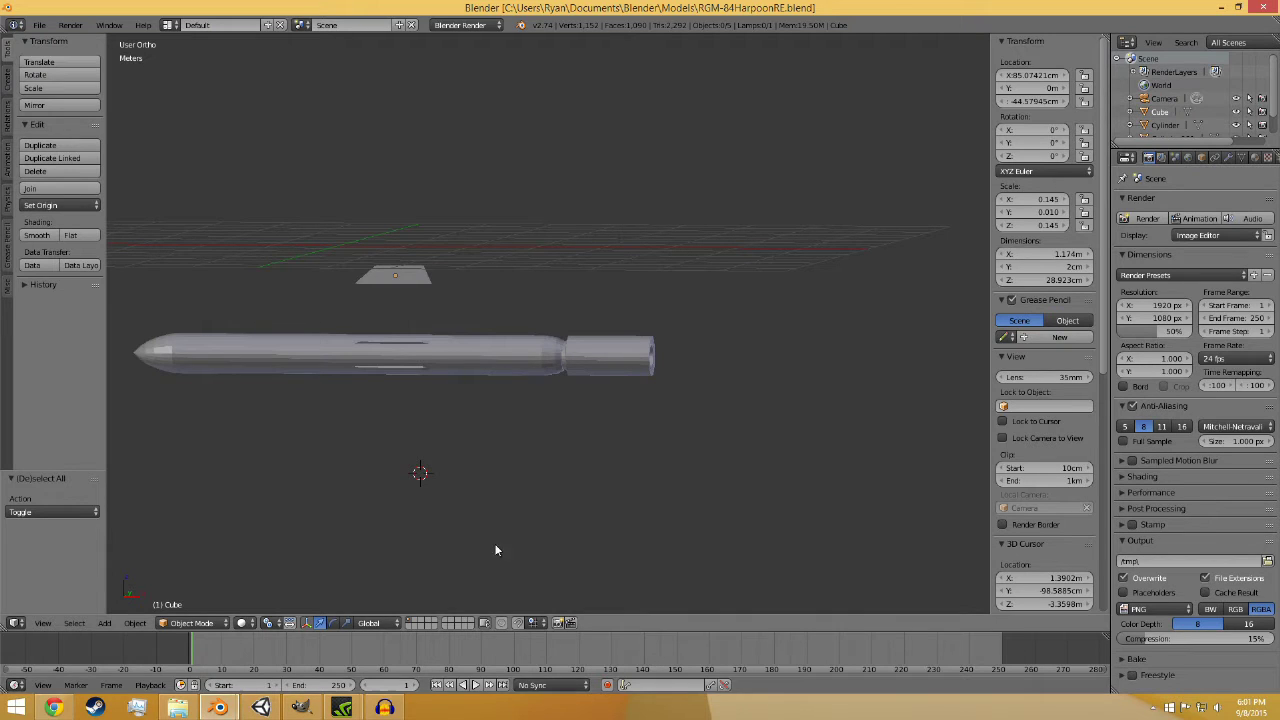
{"action": "key", "text": "KP_1"}
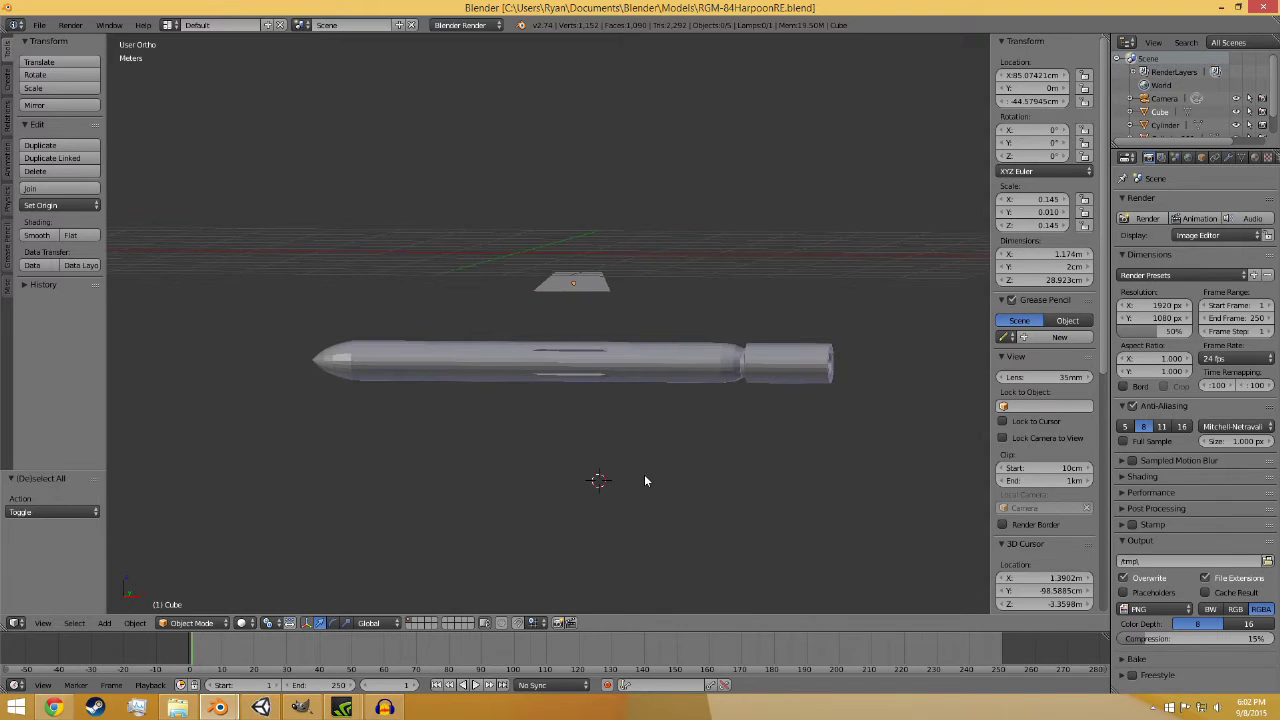
{"action": "scroll", "coordinate": [644, 474], "scroll_direction": "up", "scroll_amount": 5}
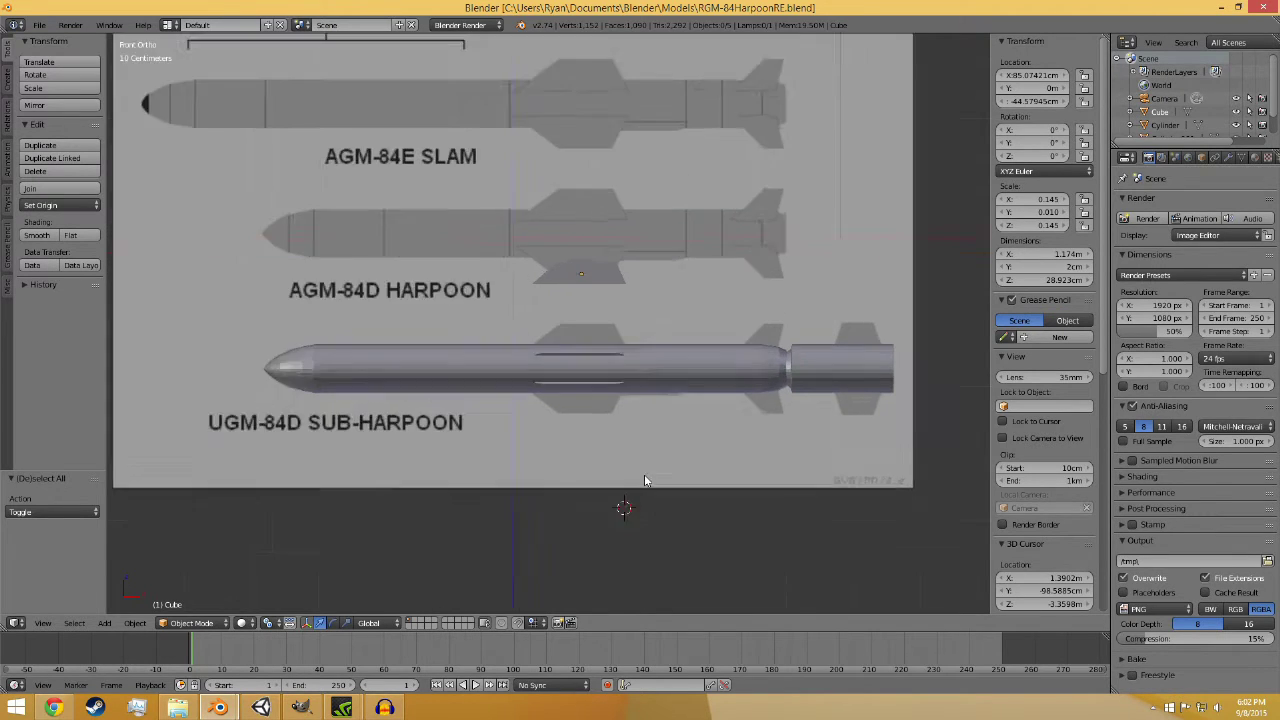
{"action": "scroll", "coordinate": [644, 474], "scroll_direction": "down", "scroll_amount": 5}
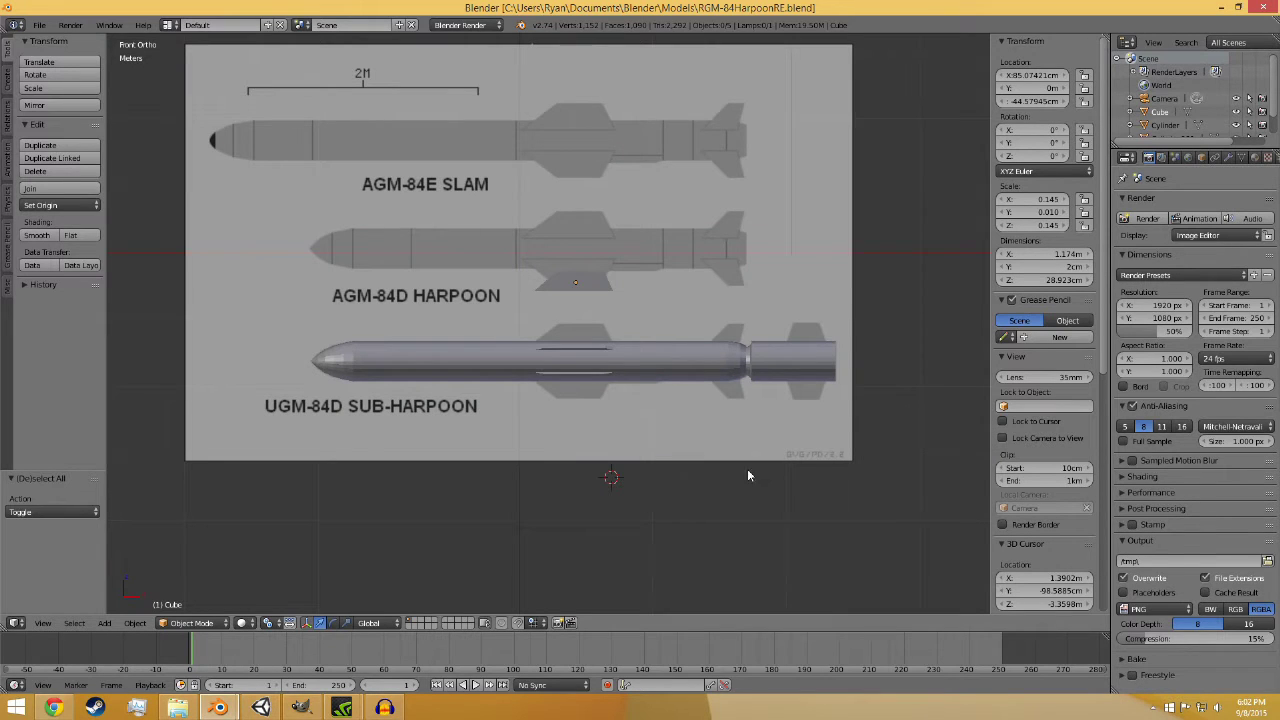
{"action": "middle_click_drag", "start_coordinate": [749, 471], "coordinate": [714, 477], "text": "shift"}
{"action": "scroll", "coordinate": [709, 474], "scroll_direction": "up", "scroll_amount": 4}
{"action": "scroll", "coordinate": [709, 474], "scroll_direction": "down", "scroll_amount": 2}
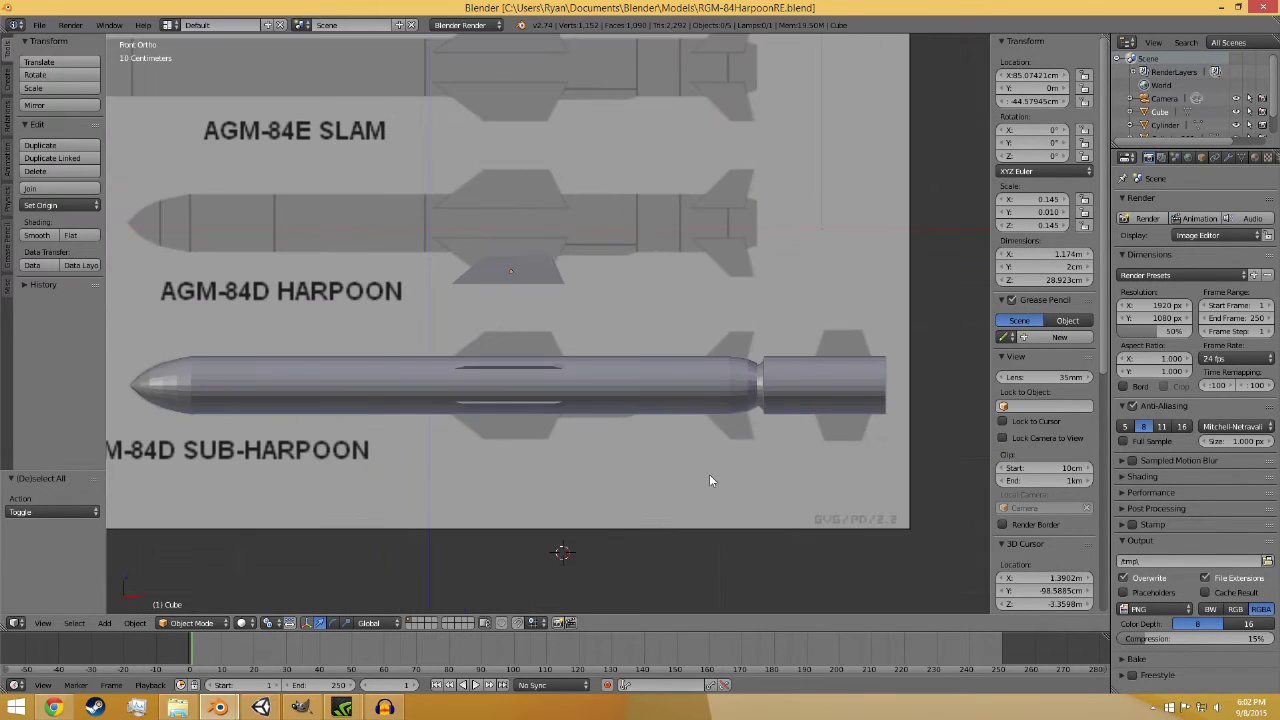
{"action": "scroll", "coordinate": [752, 452], "scroll_direction": "up", "scroll_amount": 5}
{"action": "middle_click_drag", "start_coordinate": [790, 480], "coordinate": [458, 451], "text": "shift"}
{"action": "middle_click_drag", "start_coordinate": [810, 443], "coordinate": [706, 434], "text": "shift"}
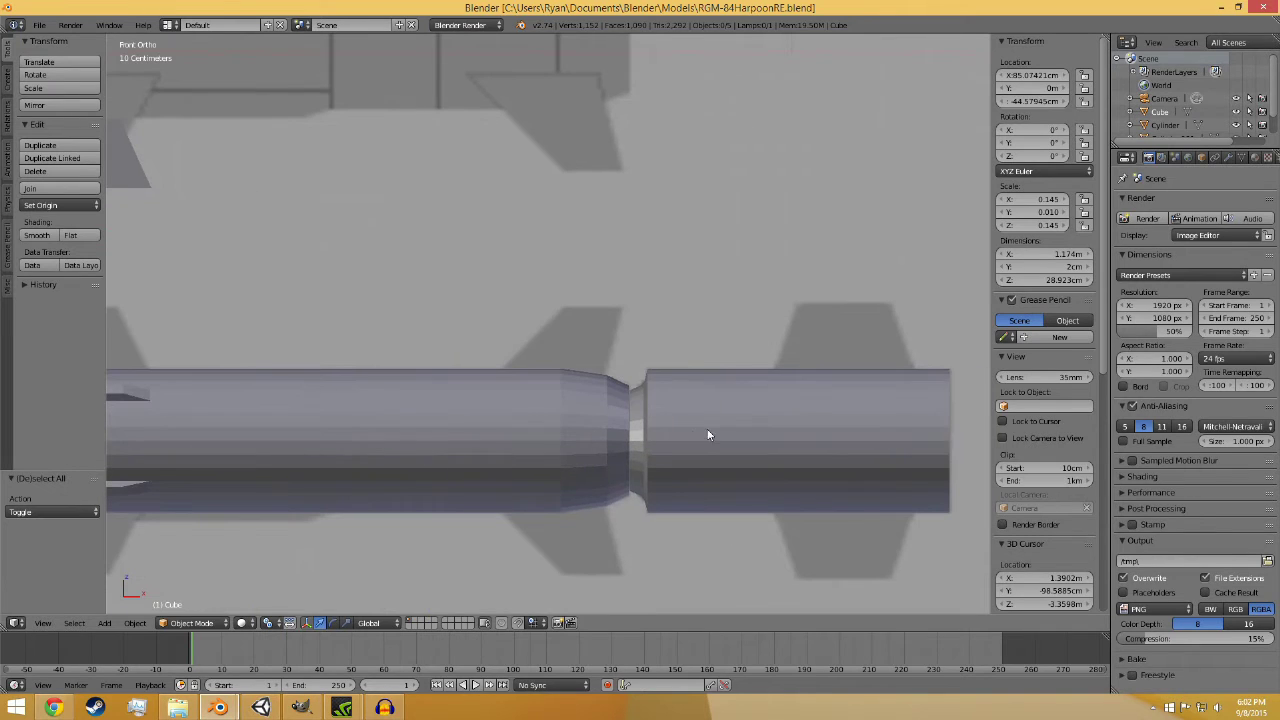
{"action": "right_click", "coordinate": [680, 458]}
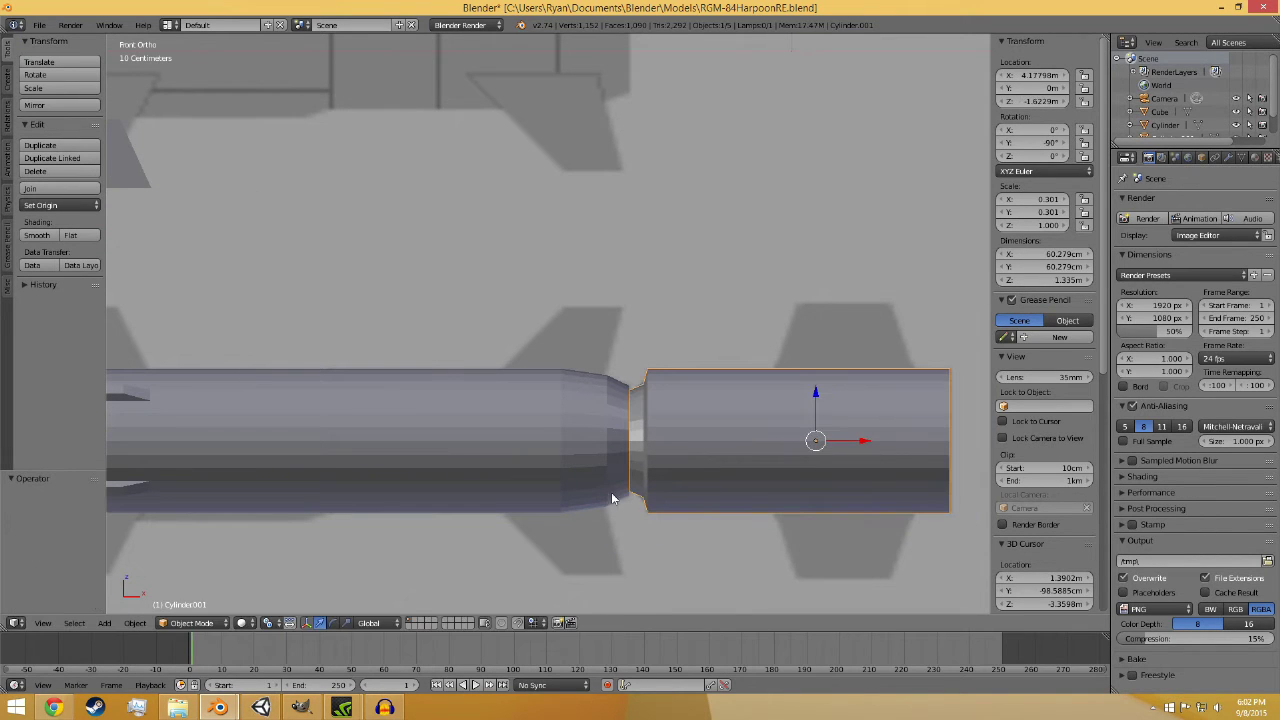
{"action": "key", "text": "a"}
- Examine the raised fin mounts and the booster's nozzle end from several angles
{"action": "scroll", "coordinate": [552, 491], "scroll_direction": "down", "scroll_amount": 6}
{"action": "middle_click_drag", "start_coordinate": [608, 502], "coordinate": [497, 516]}
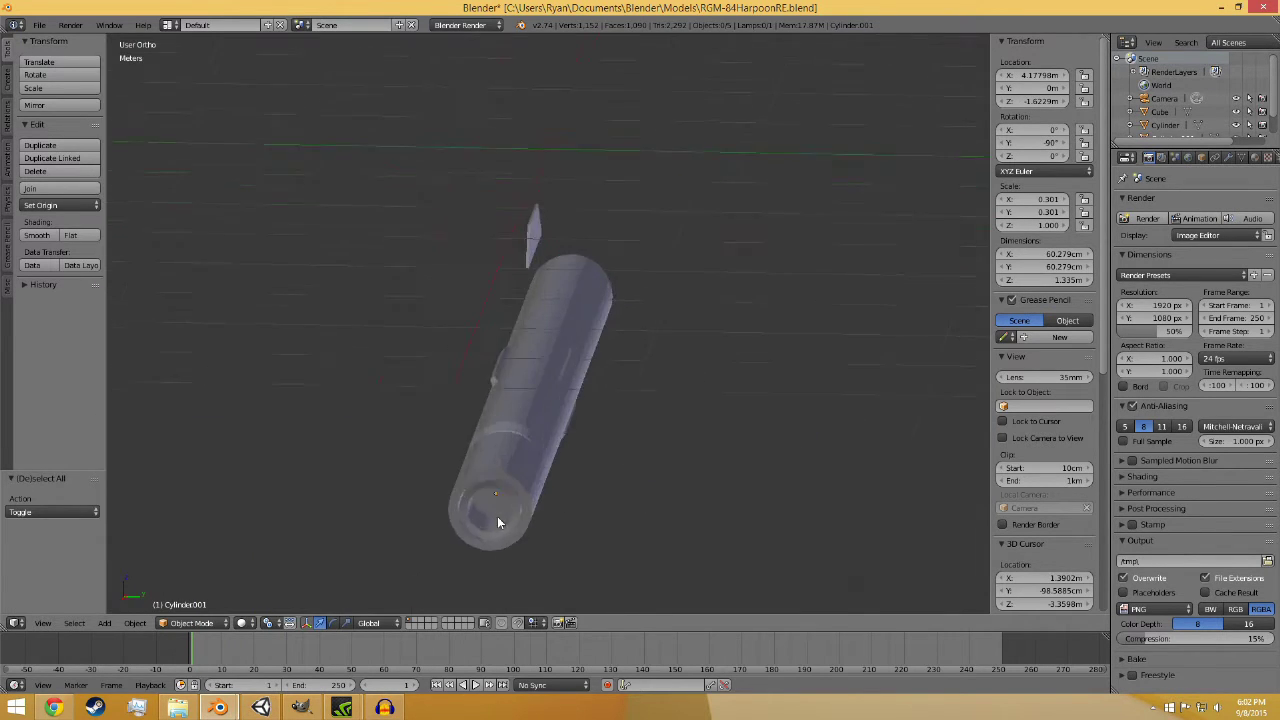
{"action": "scroll", "coordinate": [497, 516], "scroll_direction": "up", "scroll_amount": 4}
{"action": "middle_click_drag", "start_coordinate": [540, 464], "coordinate": [583, 456]}
{"action": "middle_click_drag", "start_coordinate": [406, 419], "coordinate": [394, 423]}
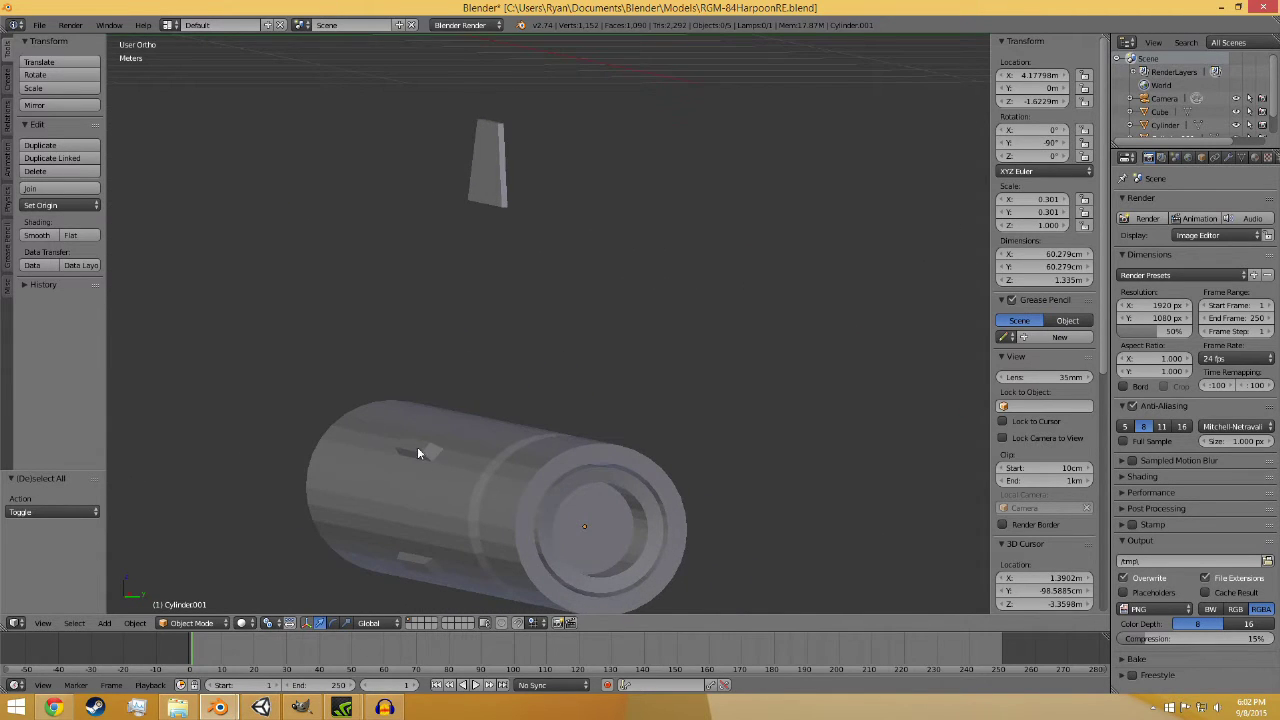
{"action": "middle_click_drag", "start_coordinate": [490, 491], "coordinate": [499, 493]}
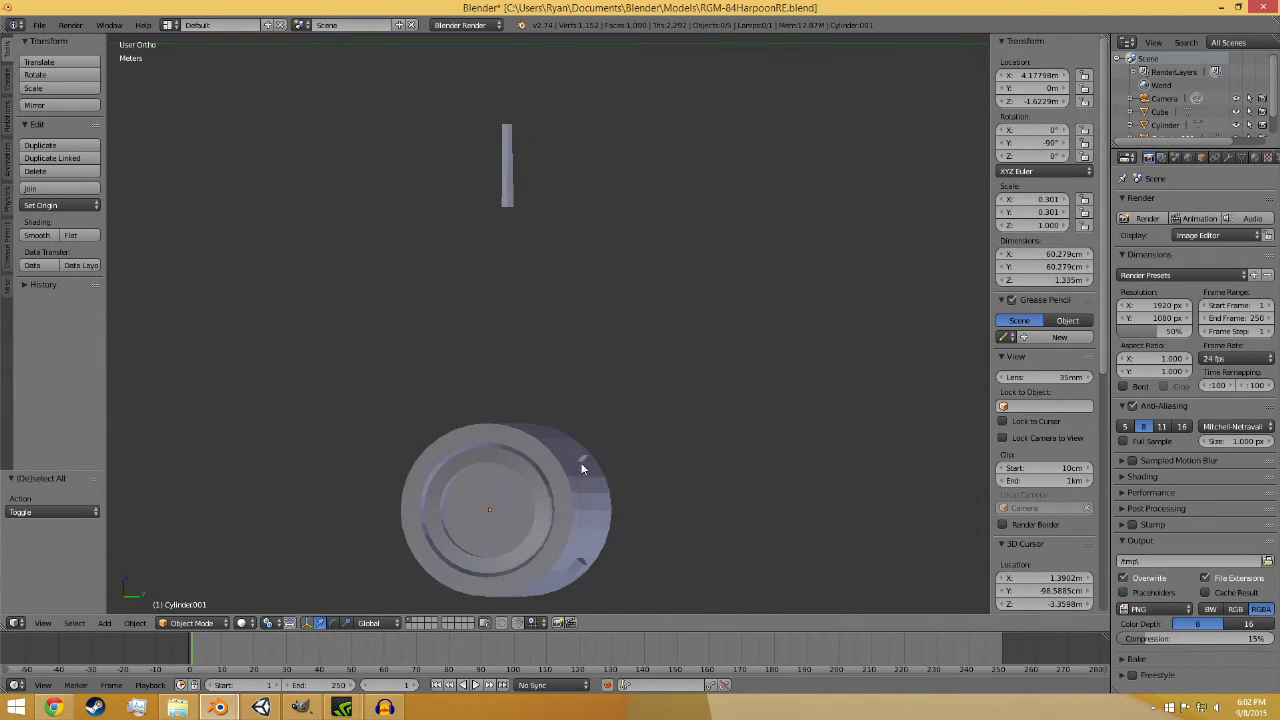
{"action": "middle_click_drag", "start_coordinate": [581, 464], "coordinate": [509, 415]}
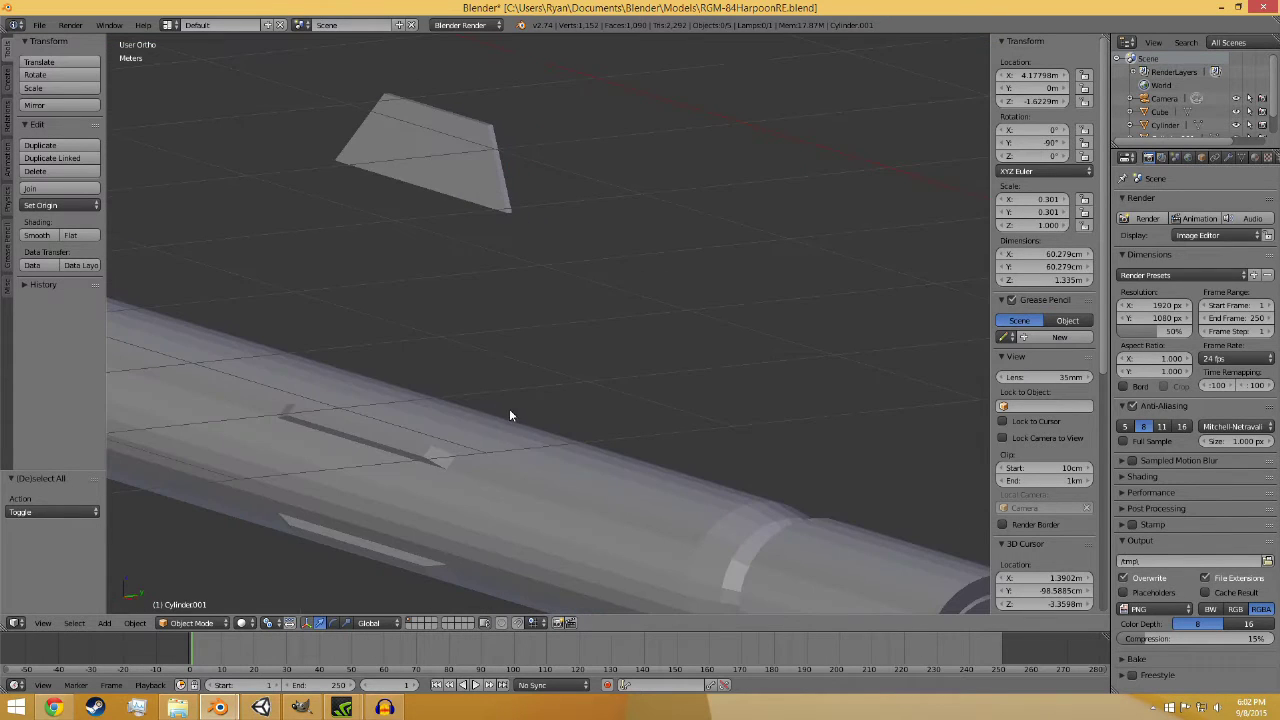
{"action": "middle_click_drag", "start_coordinate": [403, 468], "coordinate": [633, 515]}
{"action": "left_click", "coordinate": [190, 622]}
{"action": "left_click", "coordinate": [606, 520]}
{"action": "scroll", "coordinate": [560, 490], "scroll_direction": "down", "scroll_amount": 4}
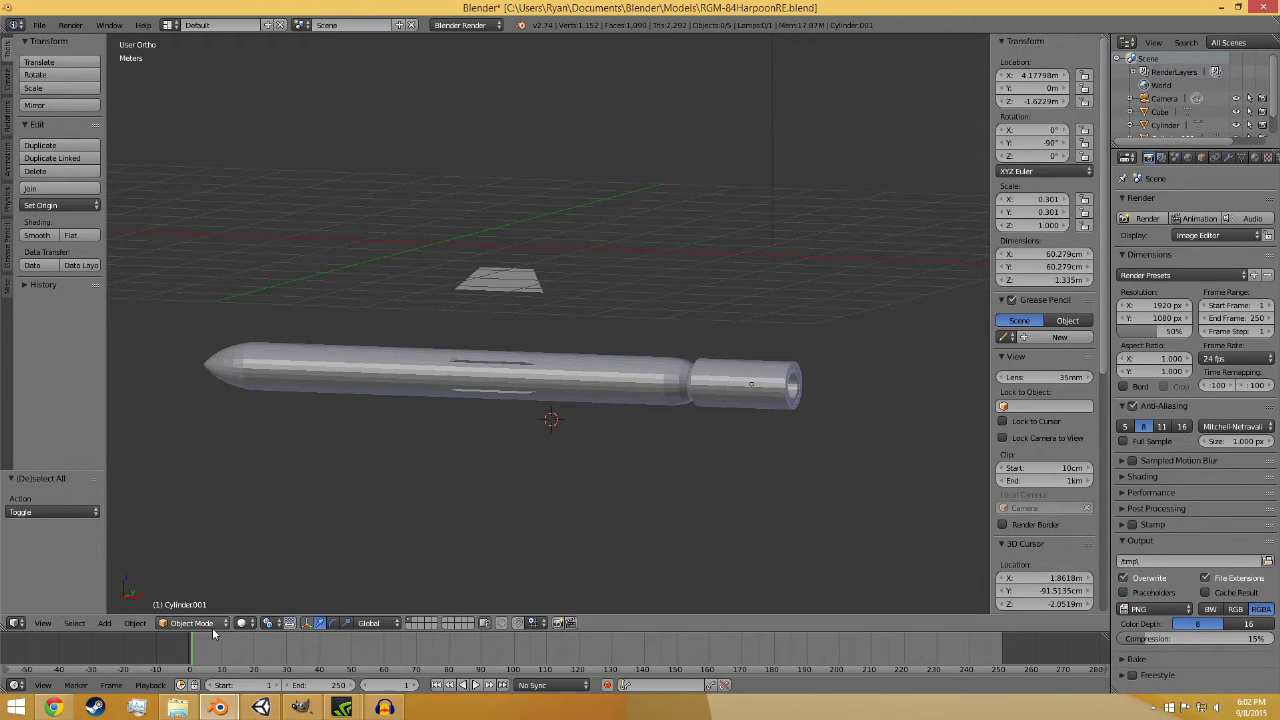
{"action": "scroll", "coordinate": [531, 494], "scroll_direction": "up", "scroll_amount": 2}
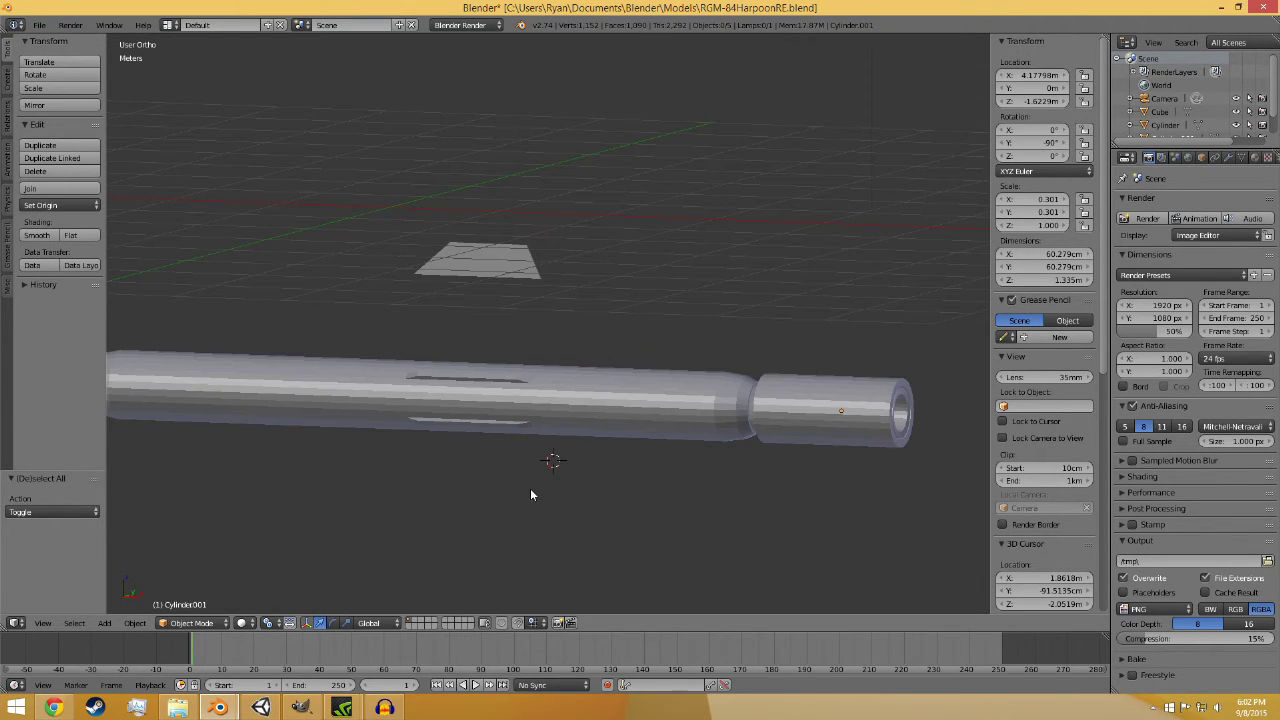
- In the missile body's mesh, extrude two adjoining upper diagonal faces on the tapered tail section 3 cm outward
{"action": "key", "text": "KP_1"}
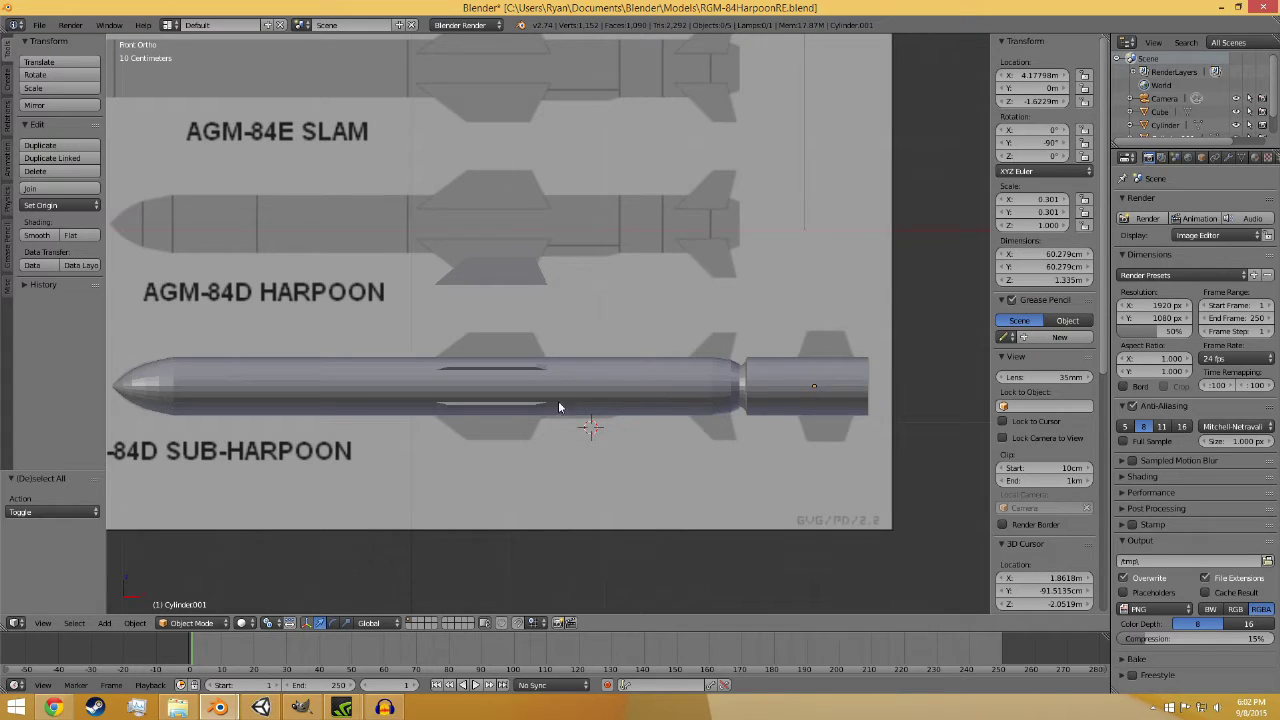
{"action": "scroll", "coordinate": [600, 470], "scroll_direction": "up", "scroll_amount": 2}
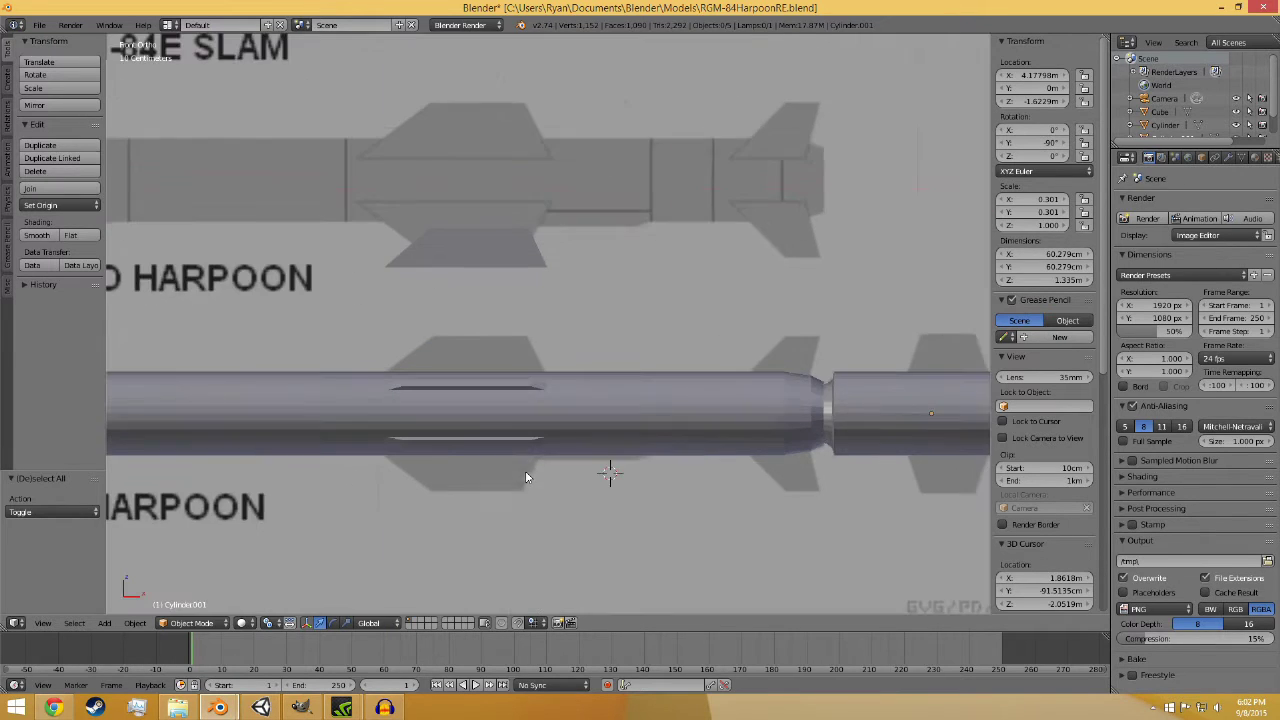
{"action": "middle_click_drag", "start_coordinate": [604, 498], "coordinate": [497, 496], "text": "shift"}
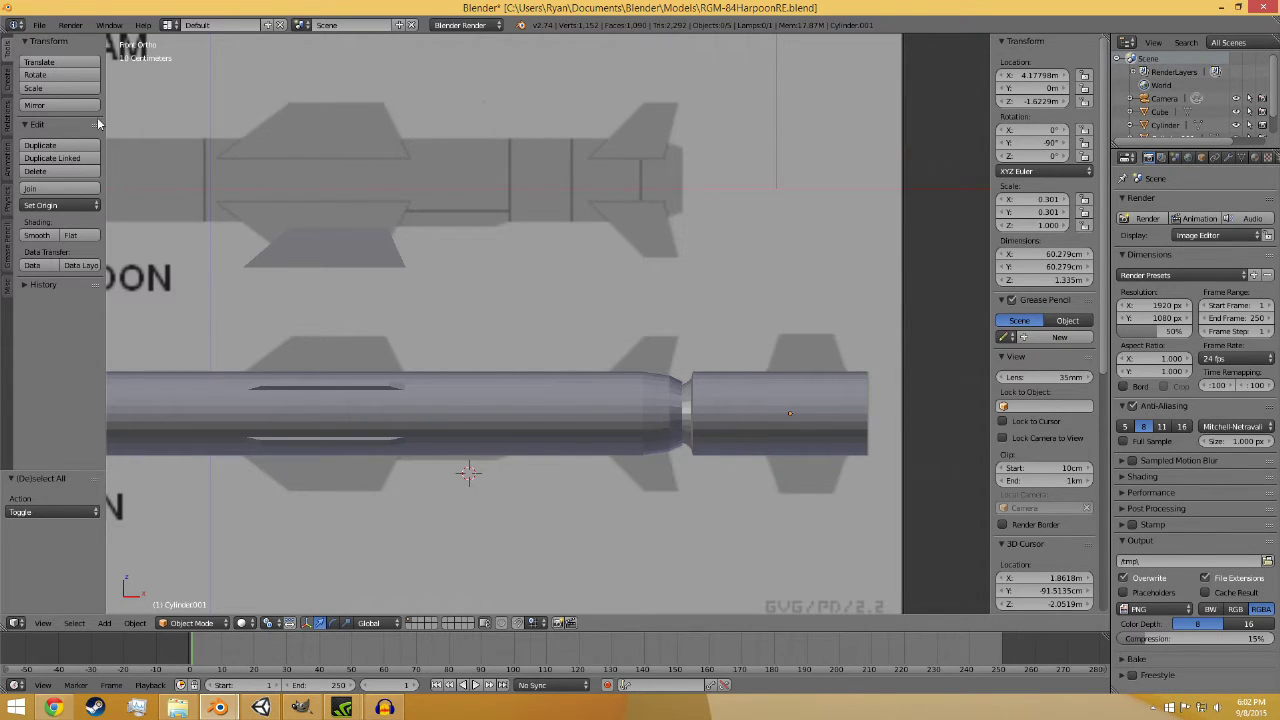
{"action": "scroll", "coordinate": [629, 380], "scroll_direction": "up", "scroll_amount": 3}
{"action": "middle_click_drag", "start_coordinate": [688, 443], "coordinate": [616, 492]}
{"action": "right_click", "coordinate": [616, 485]}
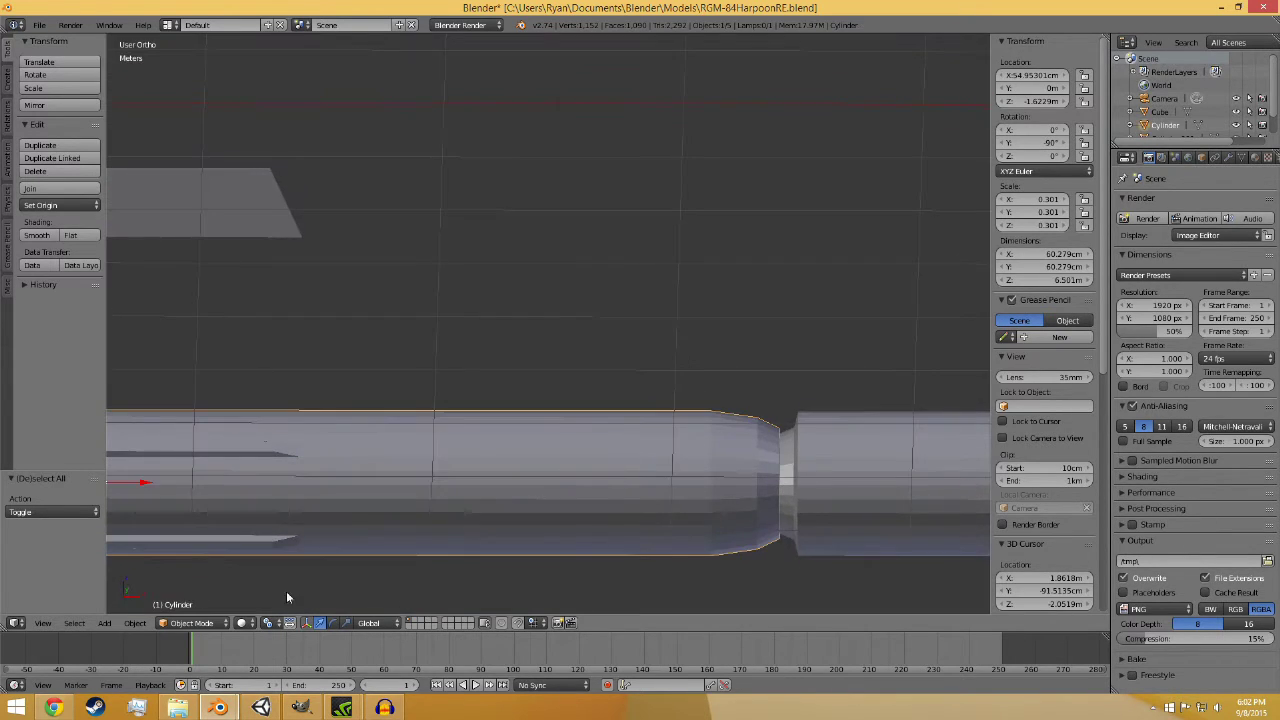
{"action": "left_click", "coordinate": [200, 623]}
{"action": "left_click", "coordinate": [200, 592]}
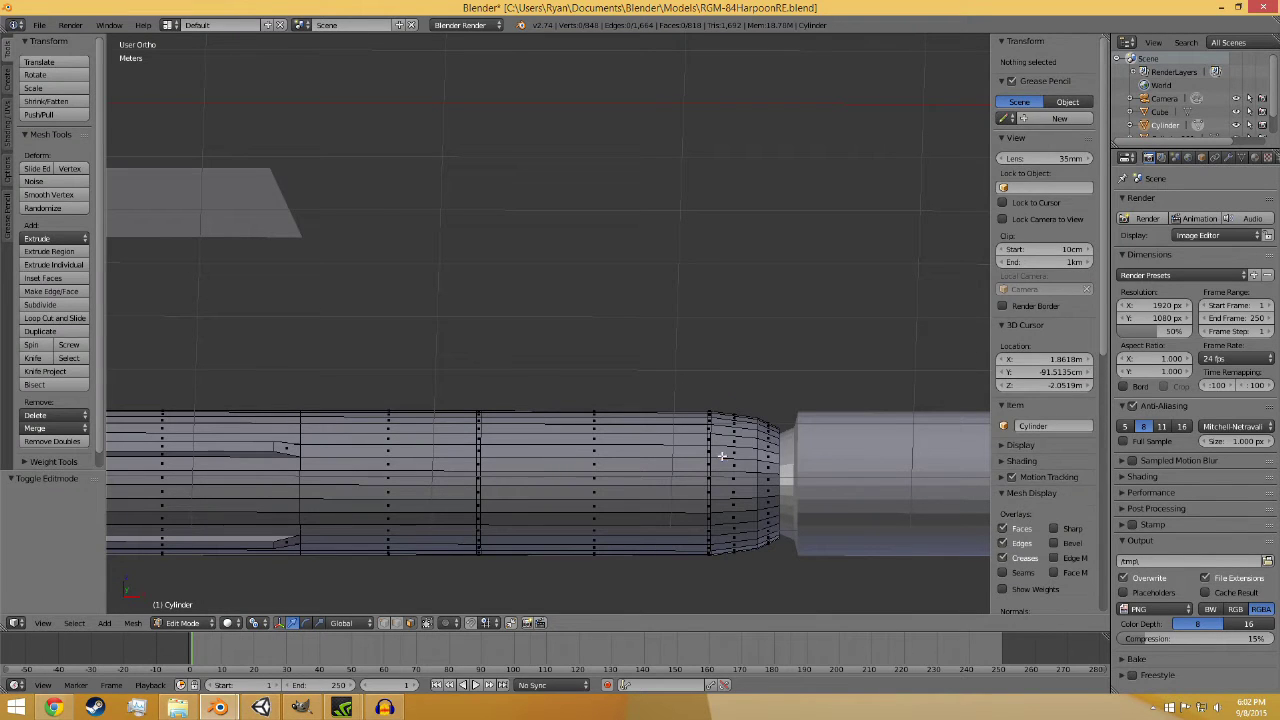
{"action": "right_click", "coordinate": [760, 456]}
{"action": "middle_click_drag", "start_coordinate": [760, 456], "coordinate": [727, 459]}
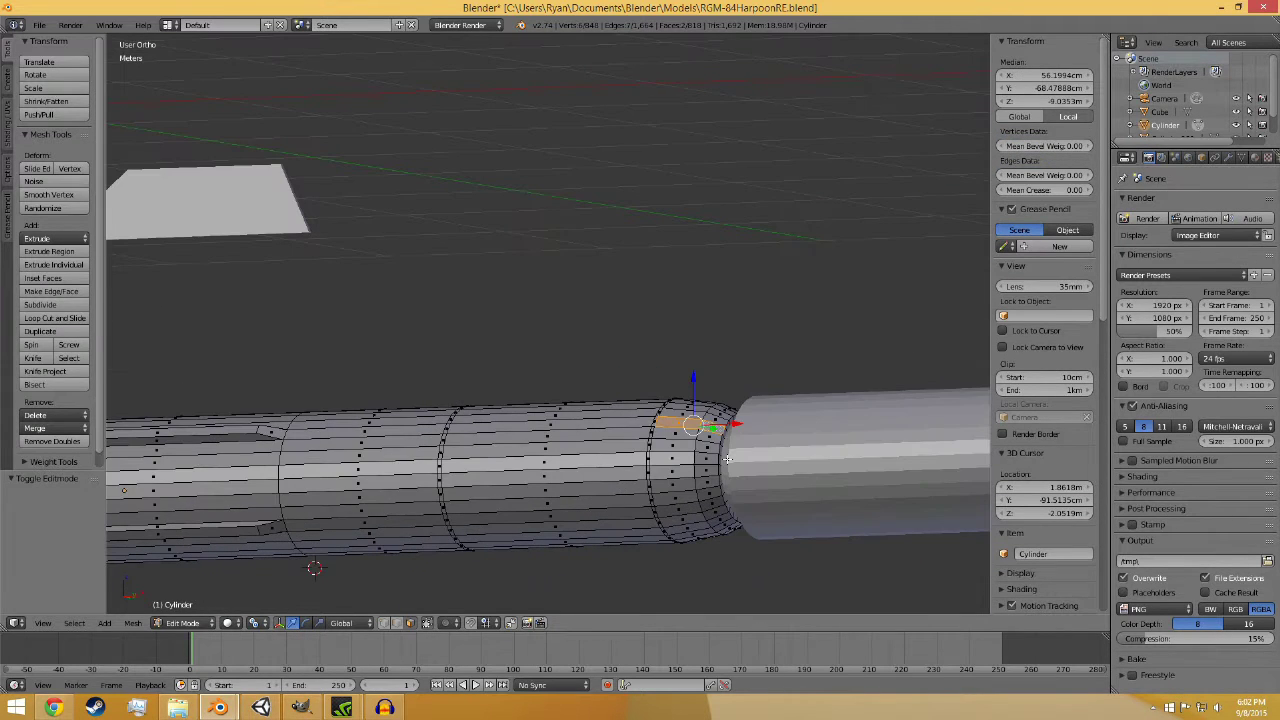
{"action": "type", "text": "e.03"}
{"action": "key", "text": "Return"}
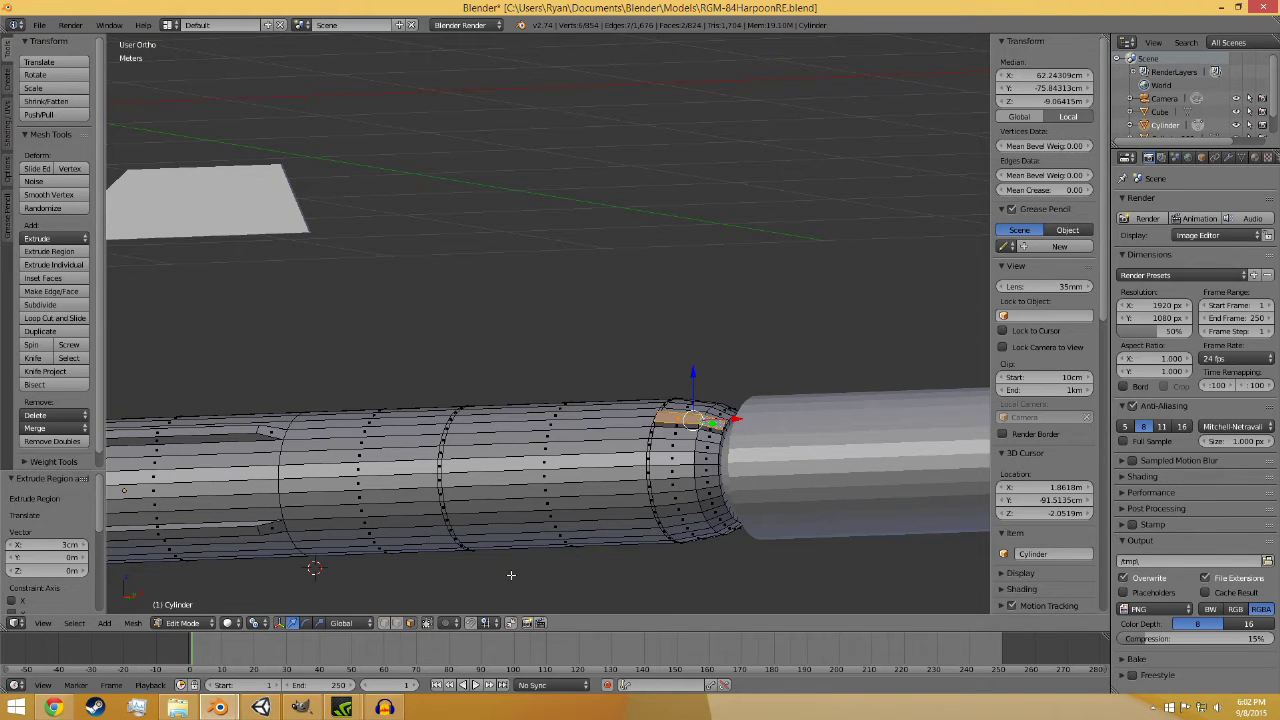
- Extrude the two adjoining lower diagonal faces on the same side of the tapered tail section 3 cm outward
{"action": "right_click", "coordinate": [678, 511]}
{"action": "right_click", "coordinate": [712, 509], "text": "shift"}
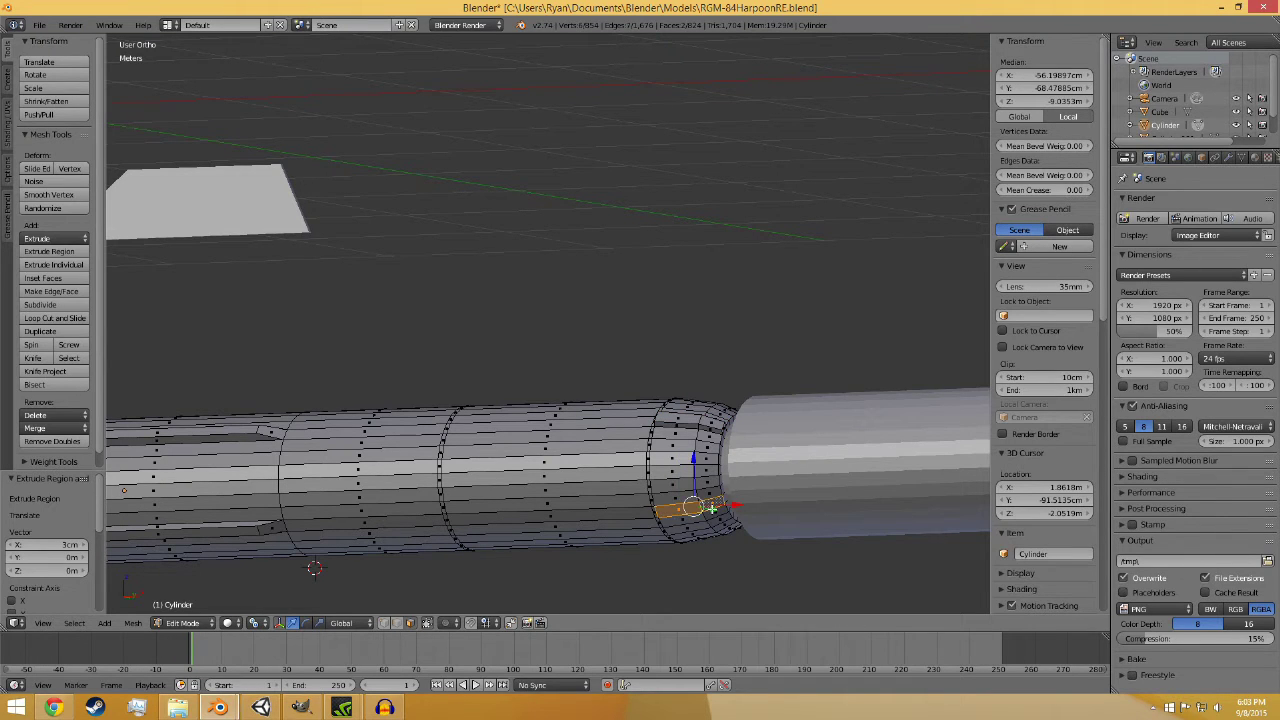
{"action": "type", "text": "e.03"}
{"action": "key", "text": "Return"}
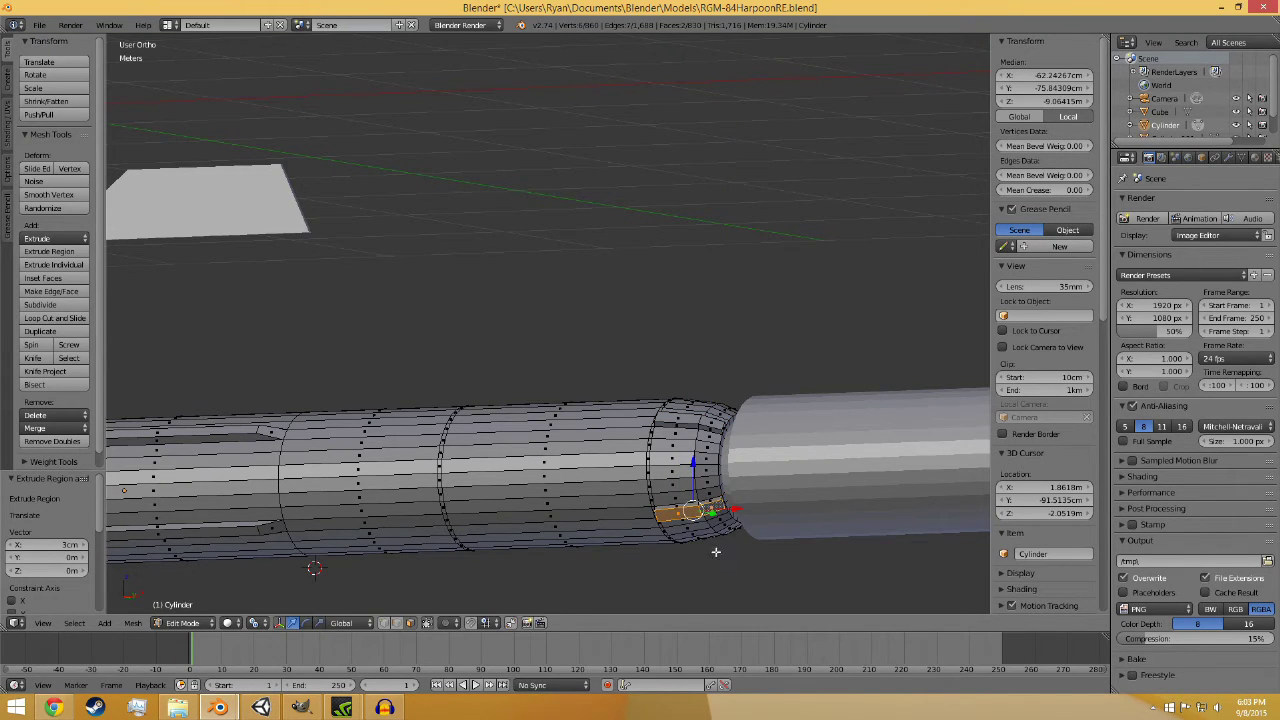
- Extrude the matching upper diagonal faces on the opposite side of the tapered tail section 3 cm outward
{"action": "middle_click_drag", "start_coordinate": [716, 551], "coordinate": [460, 452]}
{"action": "right_click", "coordinate": [470, 480]}
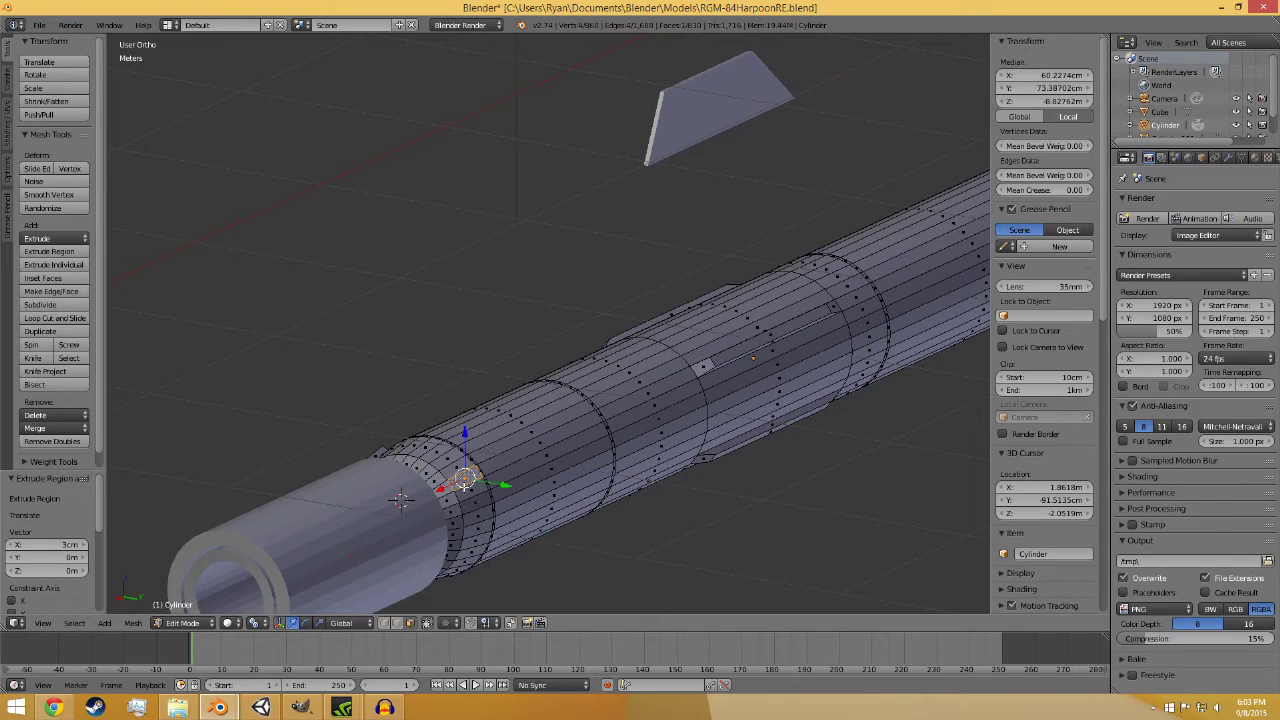
{"action": "type", "text": "e.03"}
{"action": "key", "text": "Return"}
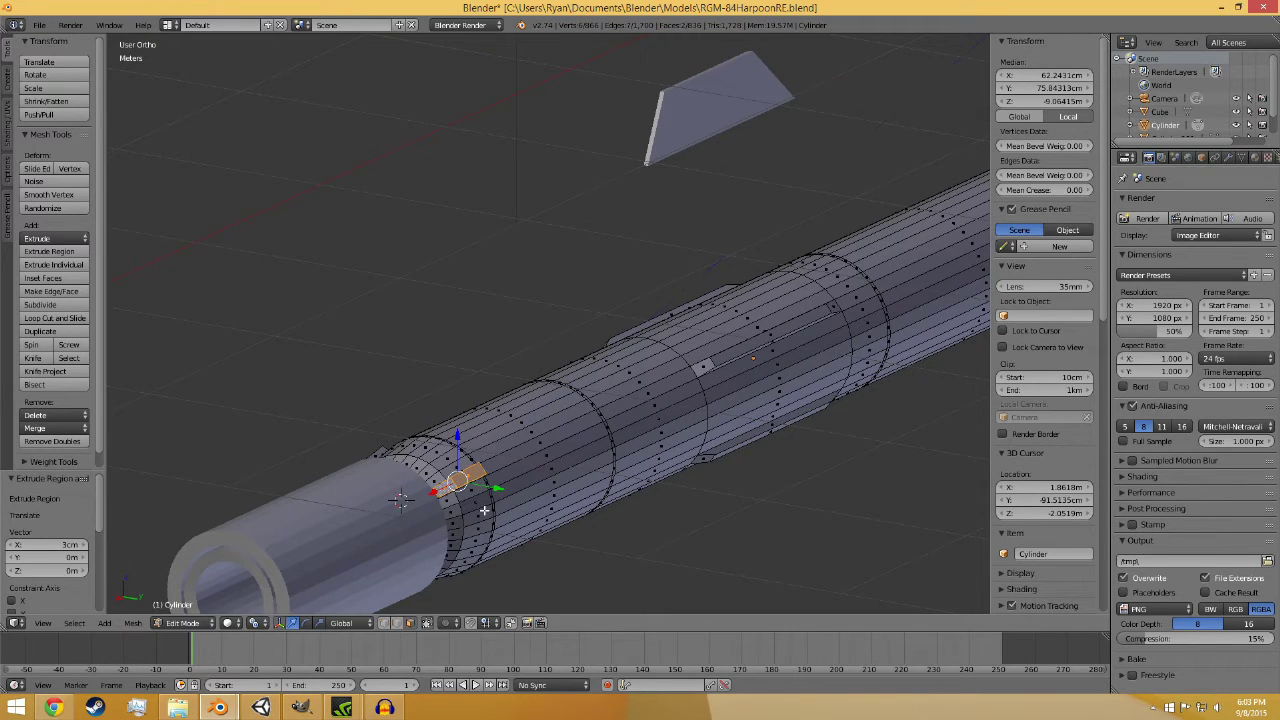
- Extrude the remaining lower diagonal face pair on the far side of the tail section 3 cm outward
{"action": "middle_click_drag", "start_coordinate": [523, 513], "coordinate": [539, 491]}
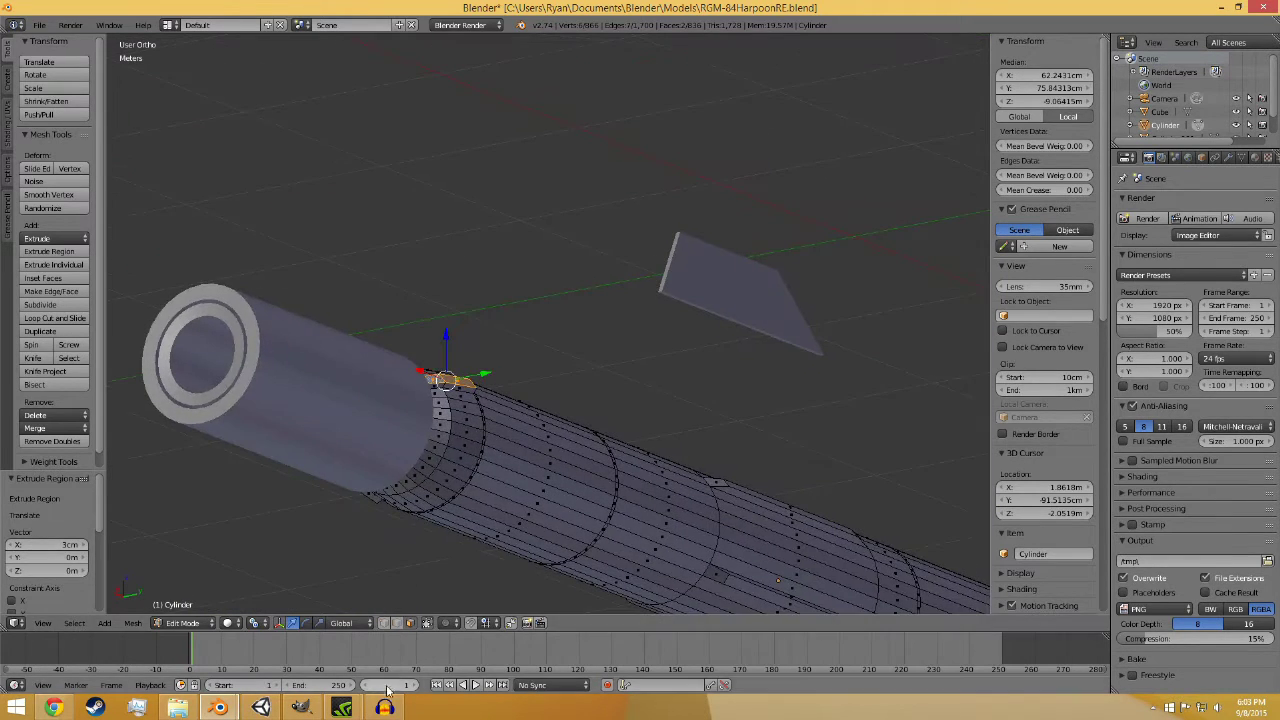
{"action": "left_click", "coordinate": [385, 708]}
{"action": "left_click", "coordinate": [385, 708]}
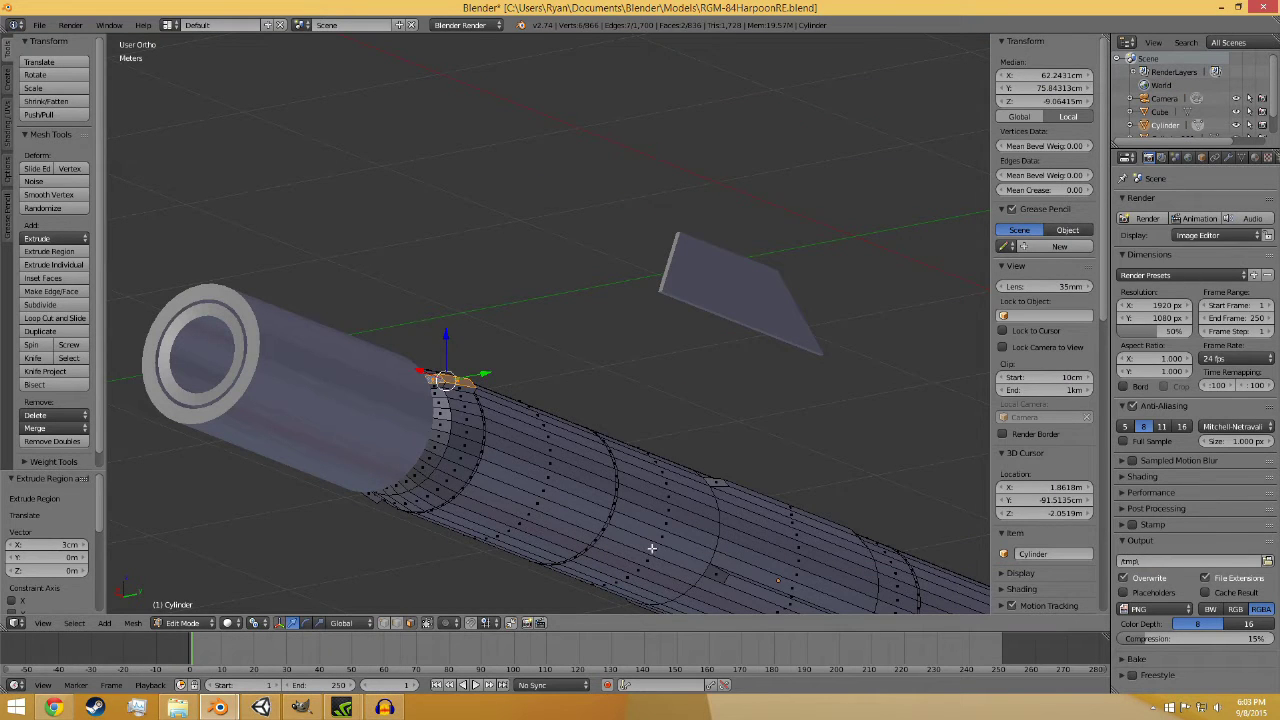
{"action": "right_click", "coordinate": [453, 474]}
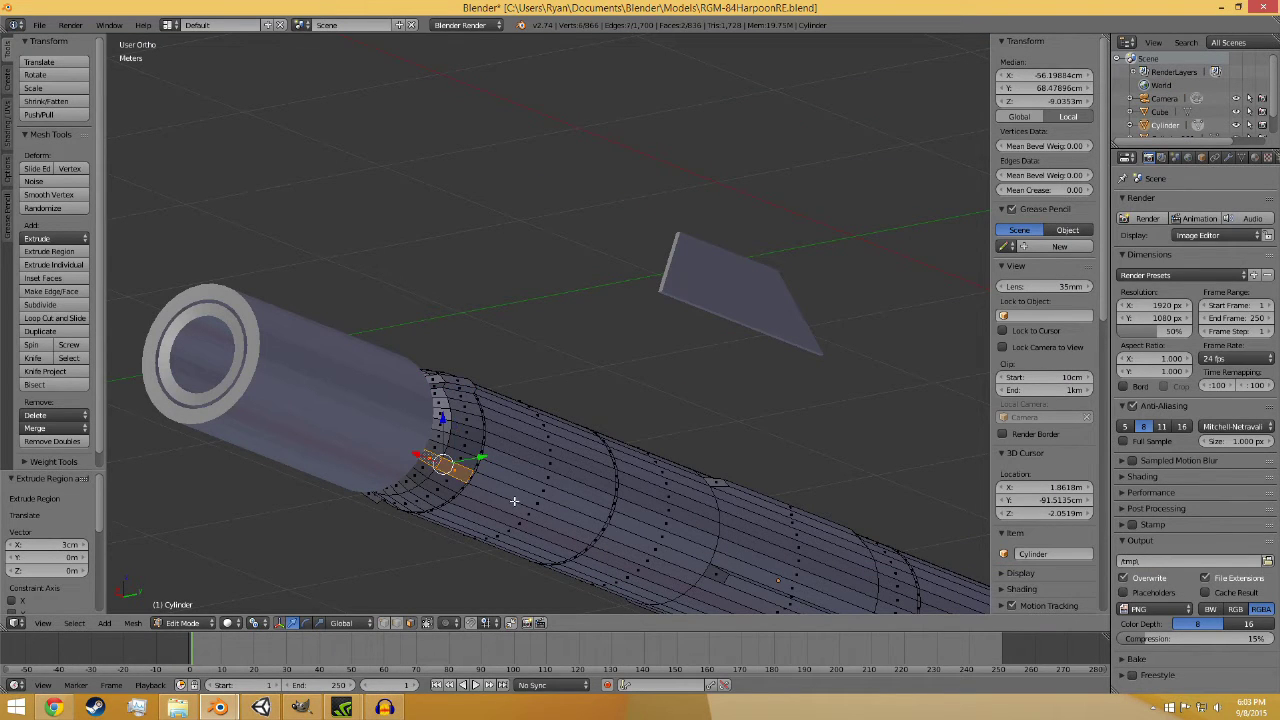
{"action": "type", "text": "e.03"}
{"action": "key", "text": "Return"}
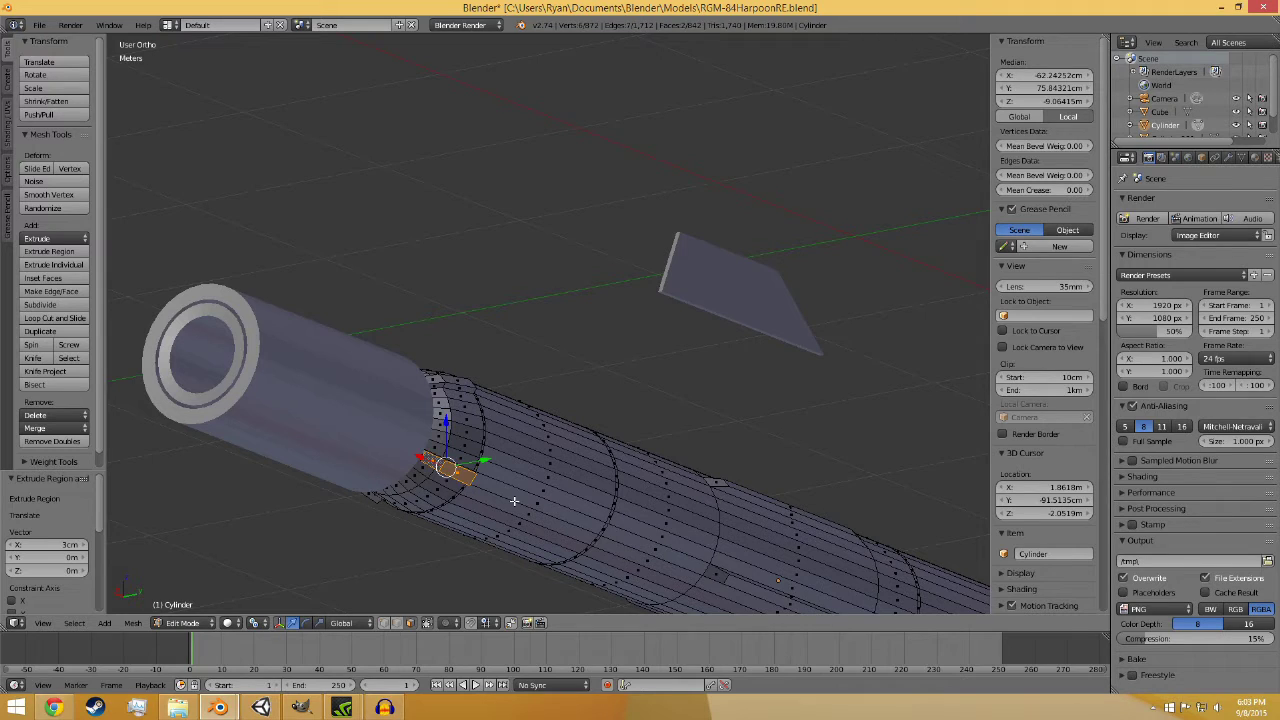
- Save the missile model over the existing RGM-84HarpoonRE.blend file
{"action": "middle_click_drag", "start_coordinate": [494, 483], "coordinate": [670, 549]}
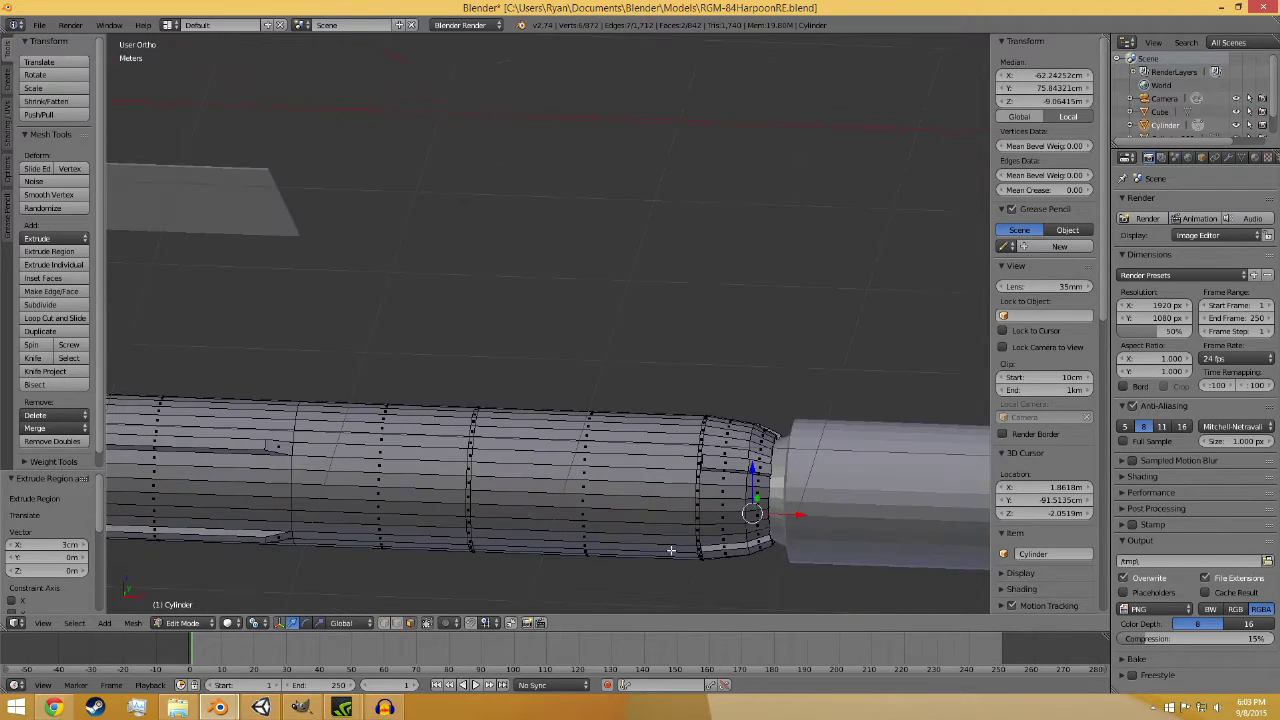
{"action": "scroll", "coordinate": [504, 556], "scroll_direction": "down", "scroll_amount": 2}
{"action": "key", "text": "ctrl+s"}
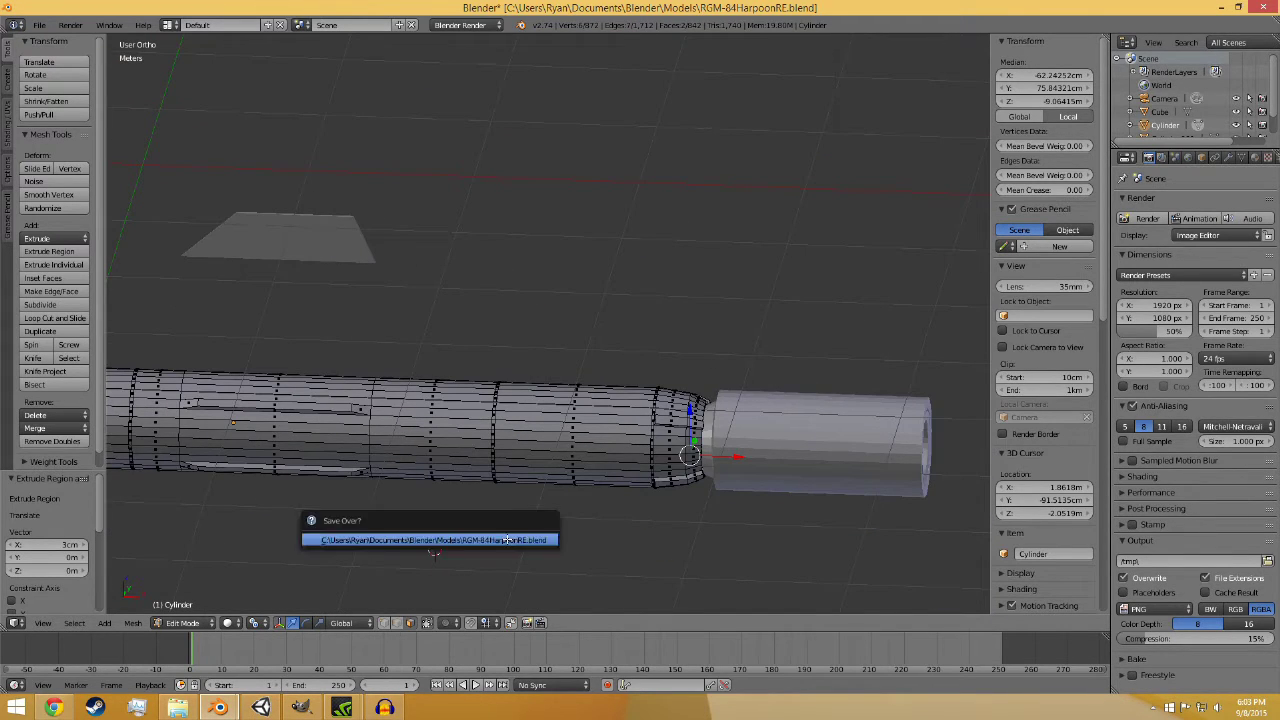
{"action": "left_click", "coordinate": [495, 540]}
- Return the missile body to Object Mode in front view, save over the existing file again, and deselect everything
{"action": "mouse_move", "coordinate": [491, 549]}
{"action": "middle_mouse_down"}
{"action": "mouse_move", "coordinate": [434, 531]}
{"action": "mouse_move", "coordinate": [520, 540]}
{"action": "mouse_move", "coordinate": [500, 538]}
{"action": "middle_mouse_up"}
{"action": "key", "text": "KP_1"}
{"action": "scroll", "coordinate": [531, 540], "scroll_direction": "up", "scroll_amount": 3}
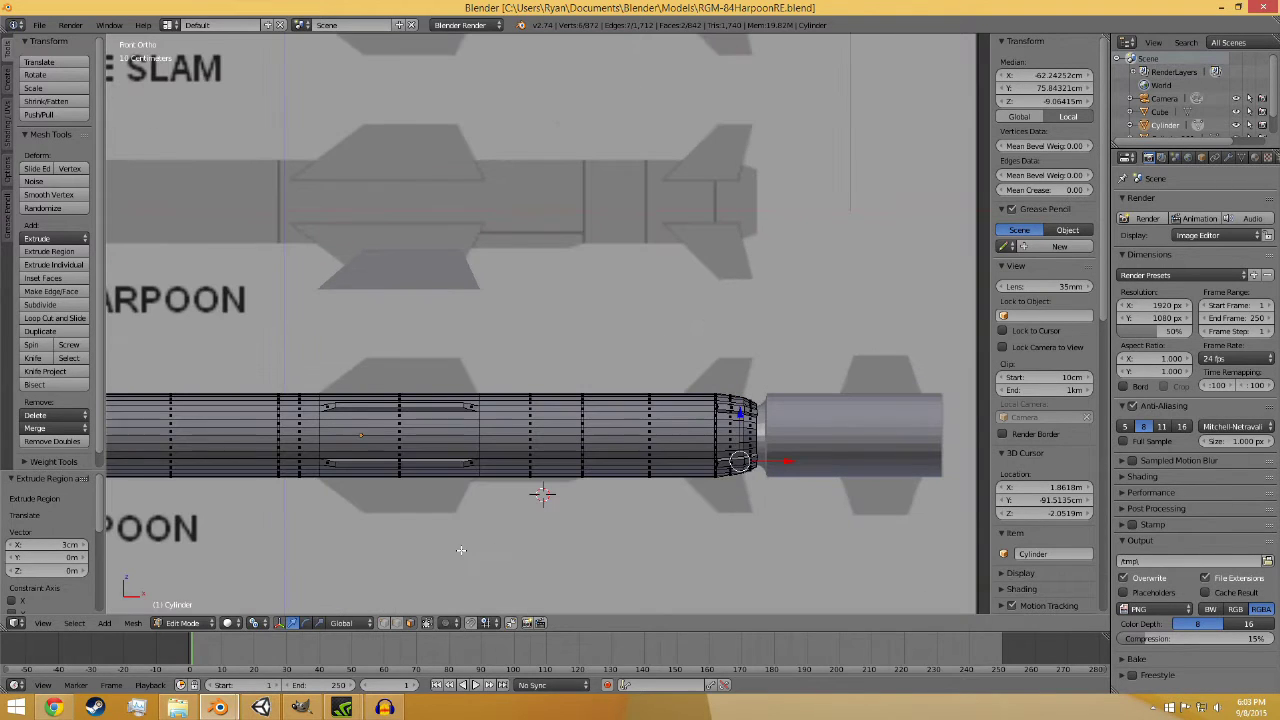
{"action": "left_click", "coordinate": [185, 622]}
{"action": "left_click", "coordinate": [212, 602]}
{"action": "key", "text": "ctrl+s"}
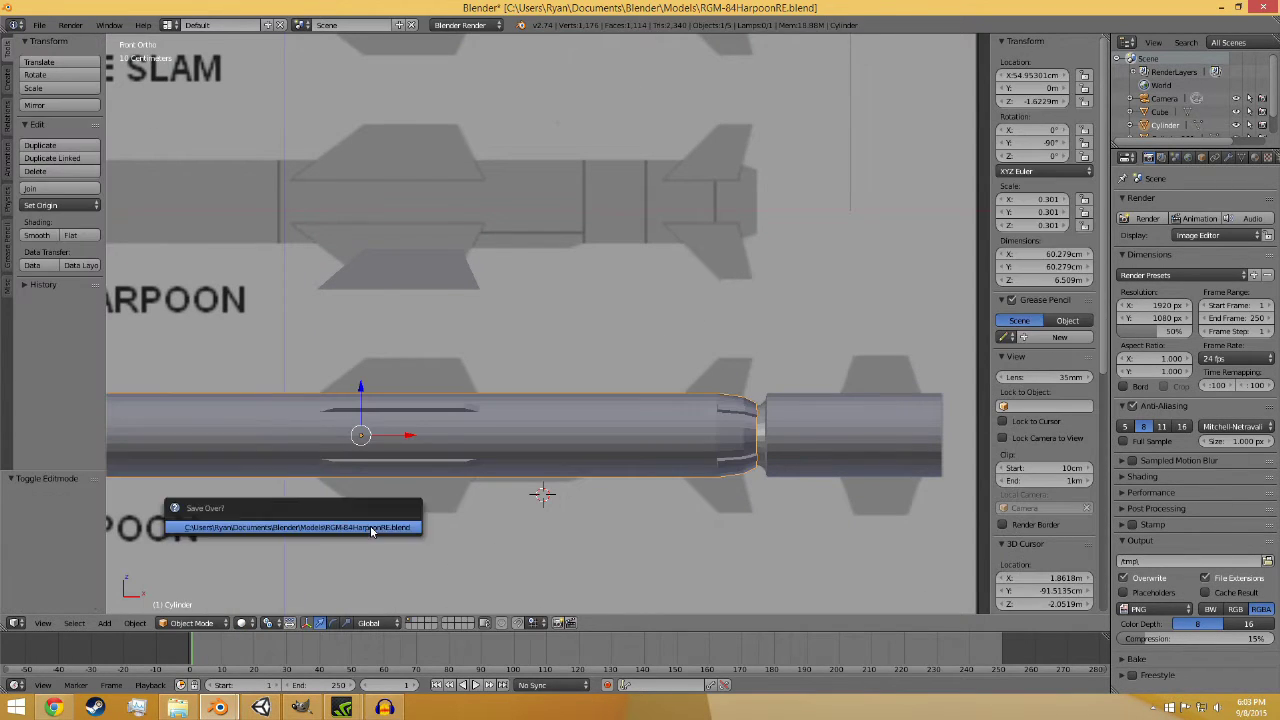
{"action": "left_click", "coordinate": [371, 530]}
{"action": "key", "text": "a"}
- Add a cube to the scene and set its Y location to 0
{"action": "left_click", "coordinate": [8, 80]}
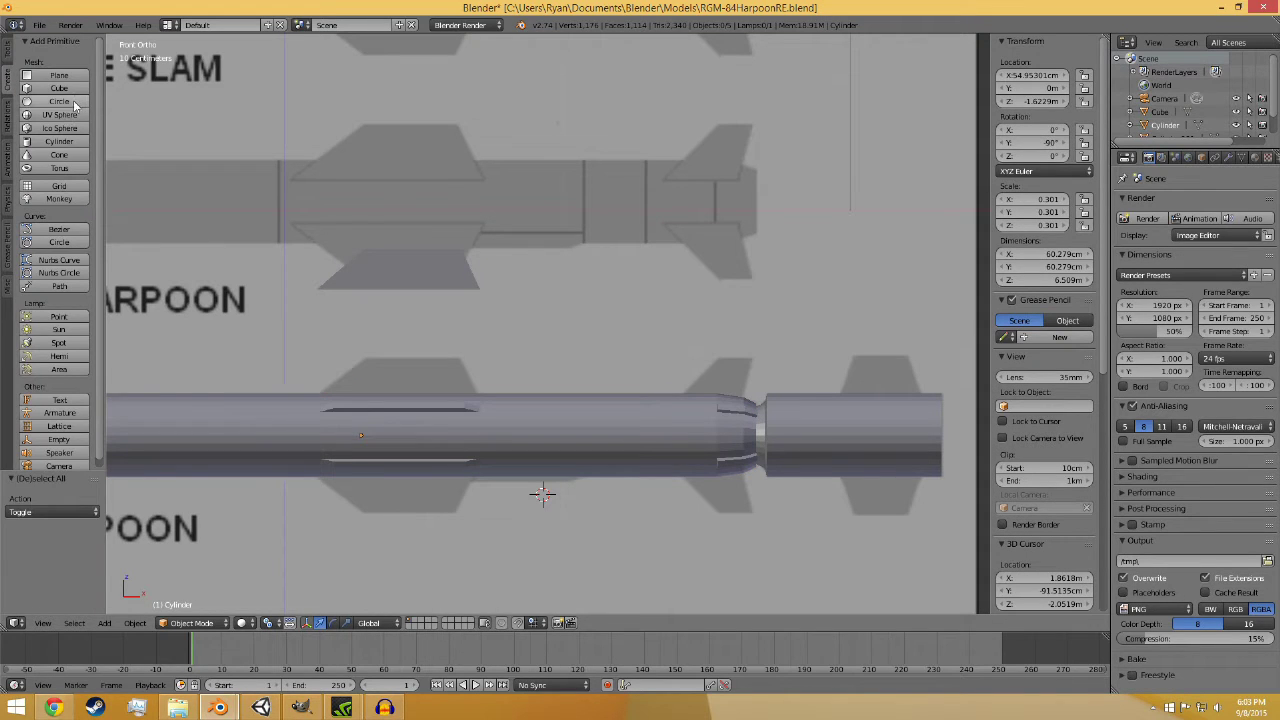
{"action": "left_click", "coordinate": [59, 88]}
{"action": "double_click", "coordinate": [1045, 88]}
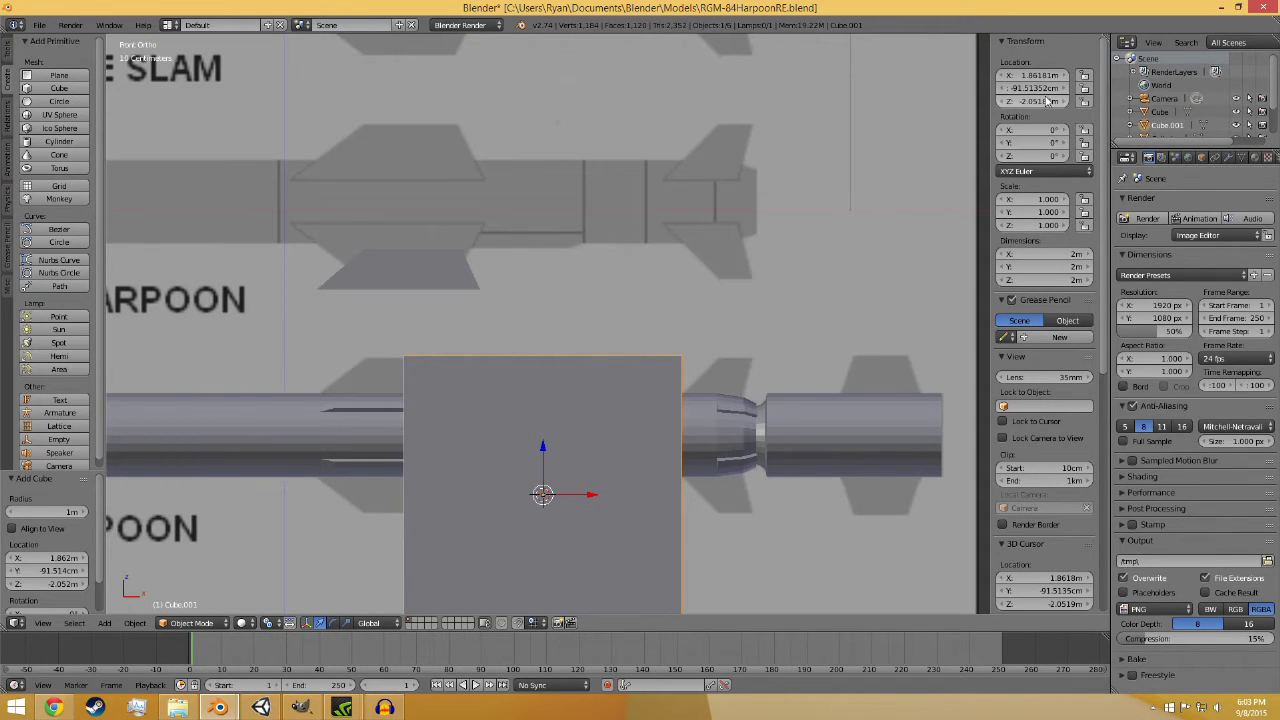
{"action": "type", "text": "0"}
{"action": "key", "text": "Return"}
- Move the new cube straight up onto the AGM-84D Harpoon reference drawing and scale it down
{"action": "scroll", "coordinate": [593, 540], "scroll_direction": "up", "scroll_amount": 2}
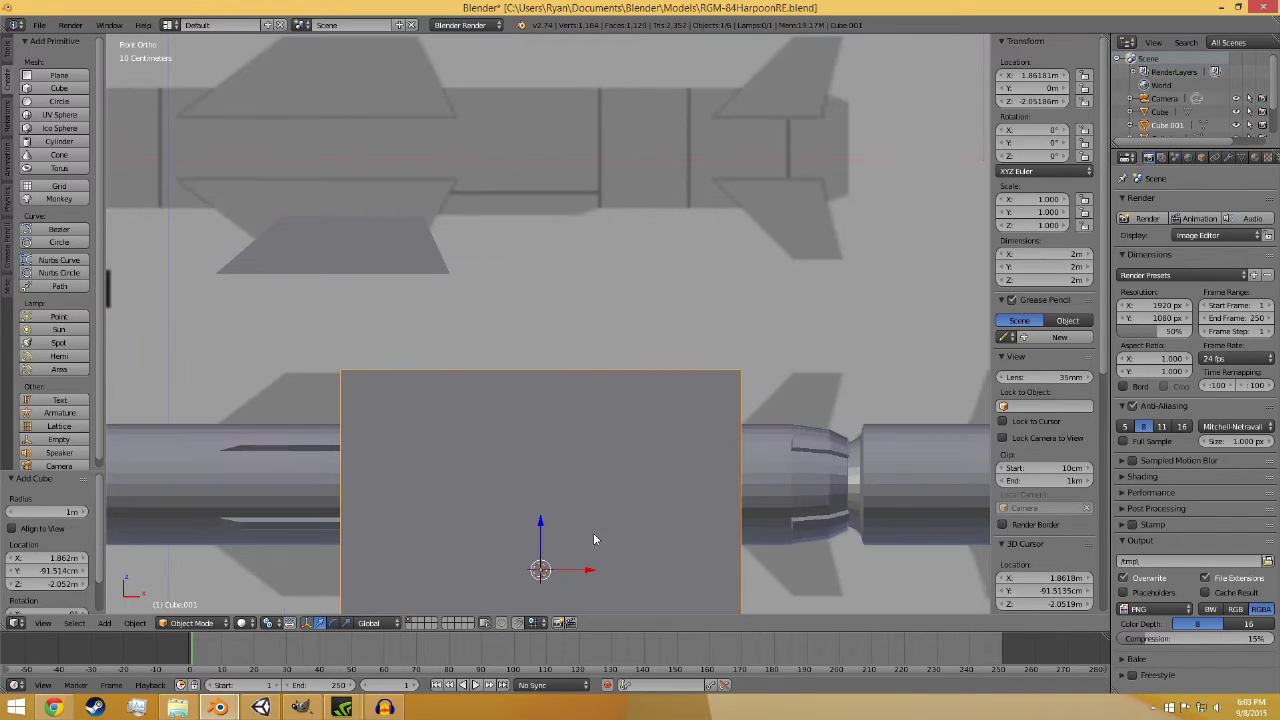
{"action": "left_click", "coordinate": [524, 520]}
{"action": "left_click_drag", "start_coordinate": [541, 523], "coordinate": [568, 88]}
{"action": "scroll", "coordinate": [822, 285], "scroll_direction": "up", "scroll_amount": 2}
{"action": "scroll", "coordinate": [822, 285], "scroll_direction": "down", "scroll_amount": 2}
{"action": "key", "text": "s"}
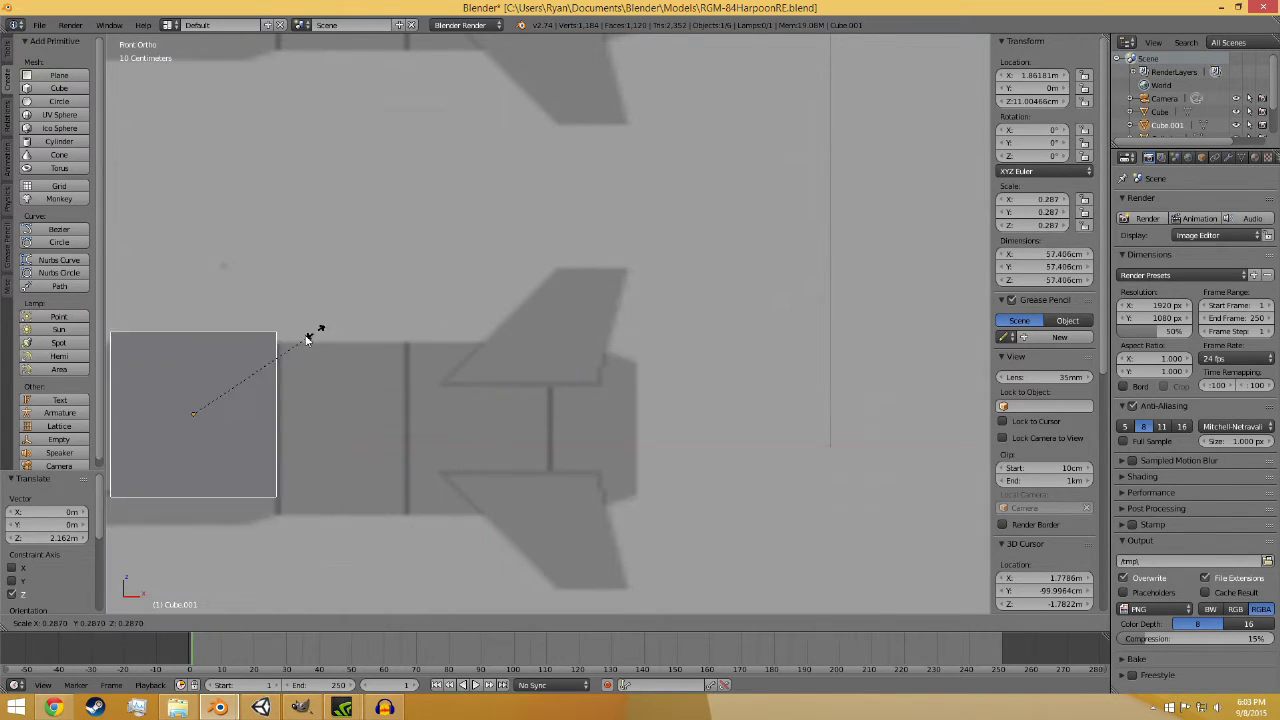
{"action": "left_click", "coordinate": [233, 365]}
- Position the cube over the drawing's upper tail fin, scaled to about 22.9 cm and aligned with the rear of the fin's root
{"action": "left_click_drag", "start_coordinate": [193, 370], "coordinate": [193, 390]}
{"action": "left_click_drag", "start_coordinate": [241, 433], "coordinate": [549, 322]}
{"action": "scroll", "coordinate": [614, 375], "scroll_direction": "up", "scroll_amount": 2}
{"action": "key", "text": "s"}
{"action": "left_click", "coordinate": [669, 320]}
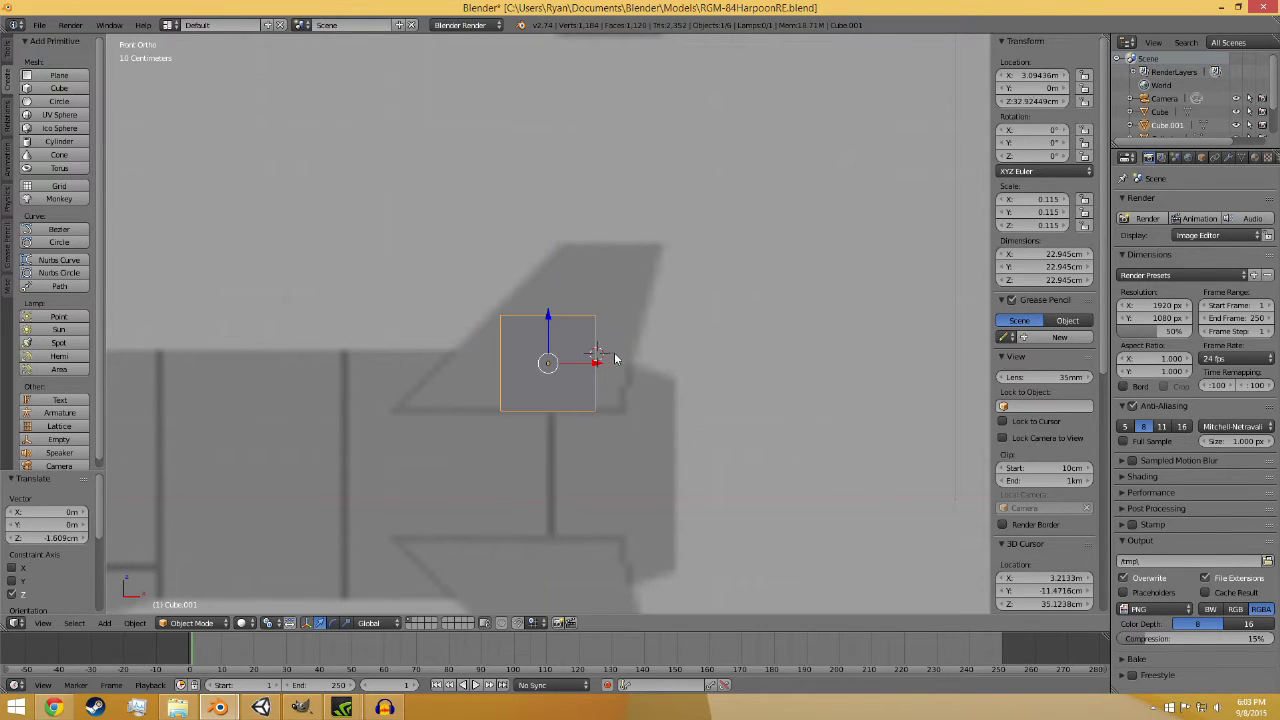
{"action": "left_click_drag", "start_coordinate": [597, 363], "coordinate": [614, 367]}
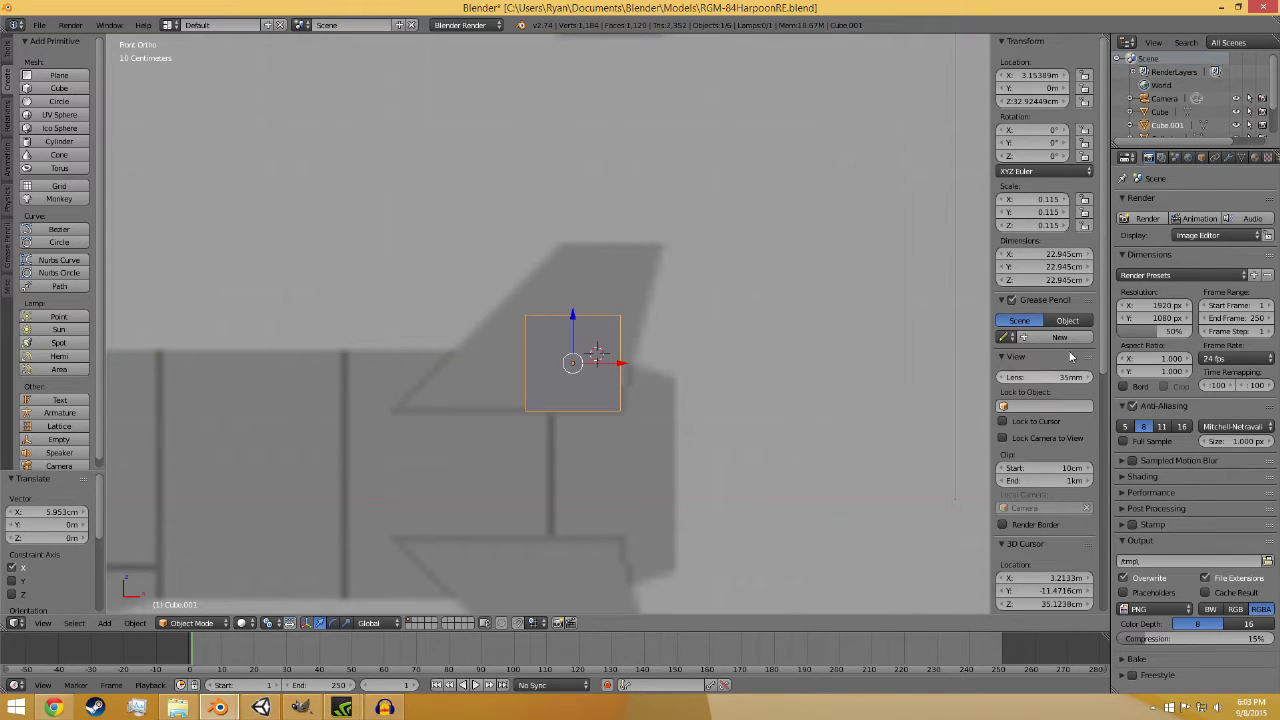
- Set the cube's Y dimension to 1.5 cm to make a thin fin plate
{"action": "left_click", "coordinate": [1062, 266]}
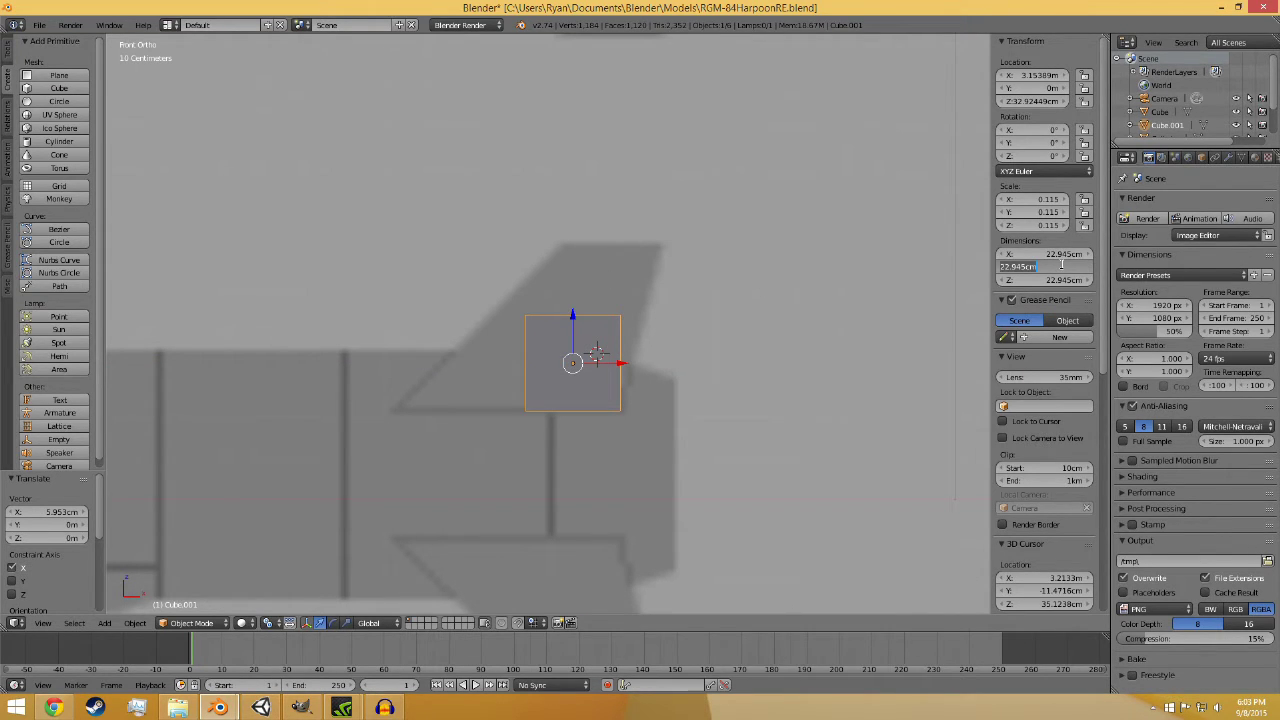
{"action": "key", "text": "BackSpace"}
{"action": "type", "text": ".015"}
{"action": "key", "text": "Return"}
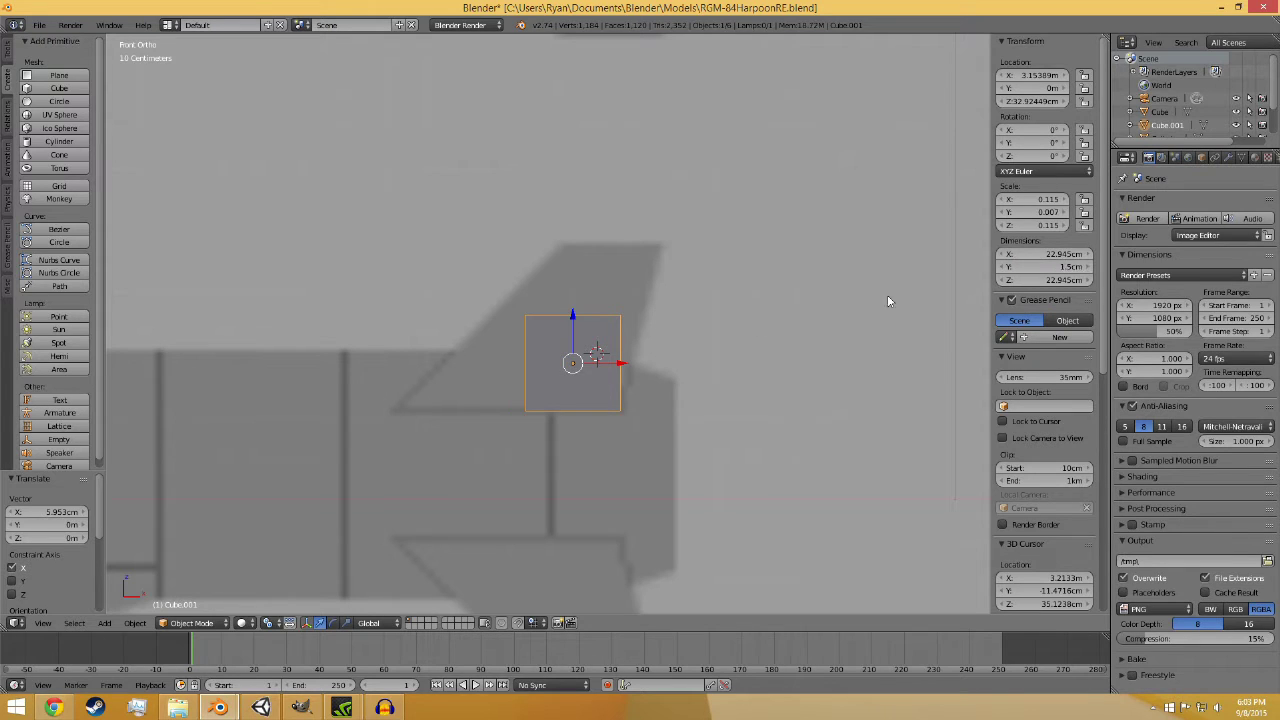
- In Edit Mode, move the plate's forward face about 33 cm toward the nose, to the front of the drawn fin's root
{"action": "left_click", "coordinate": [207, 622]}
{"action": "left_click", "coordinate": [192, 593]}
{"action": "middle_click_drag", "start_coordinate": [420, 459], "coordinate": [500, 474]}
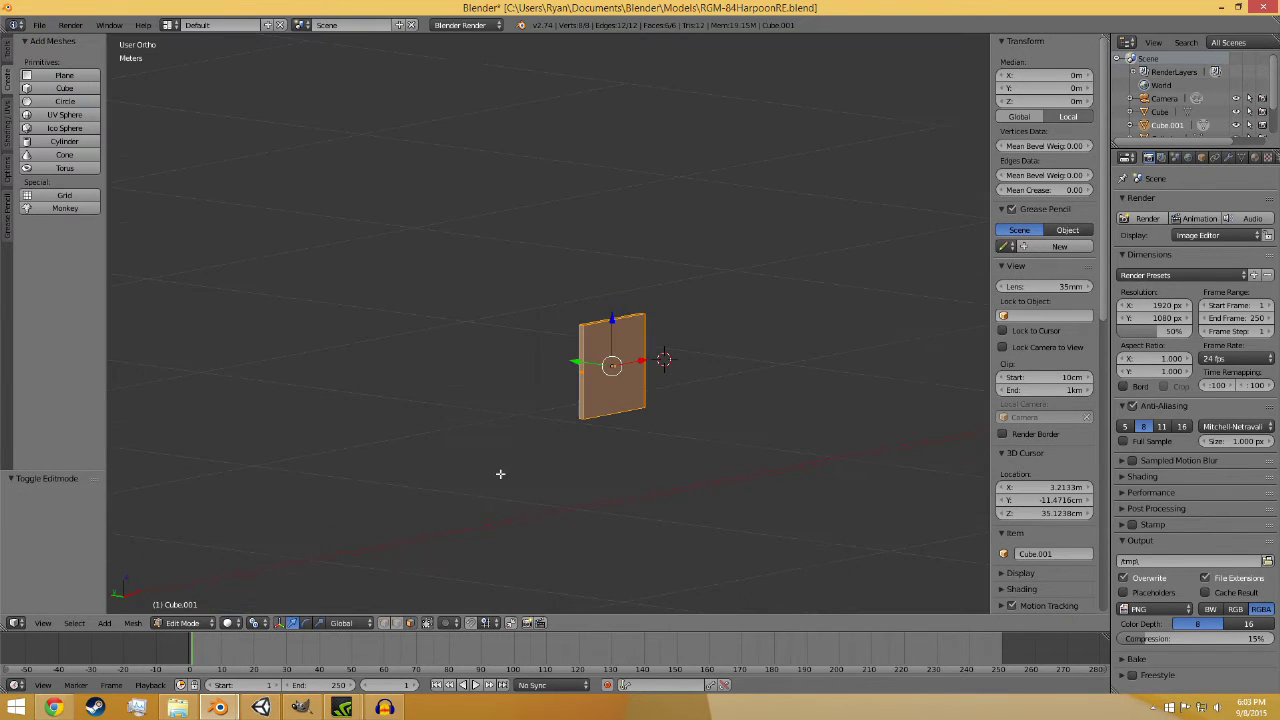
{"action": "key", "text": "a"}
{"action": "right_click", "coordinate": [581, 341]}
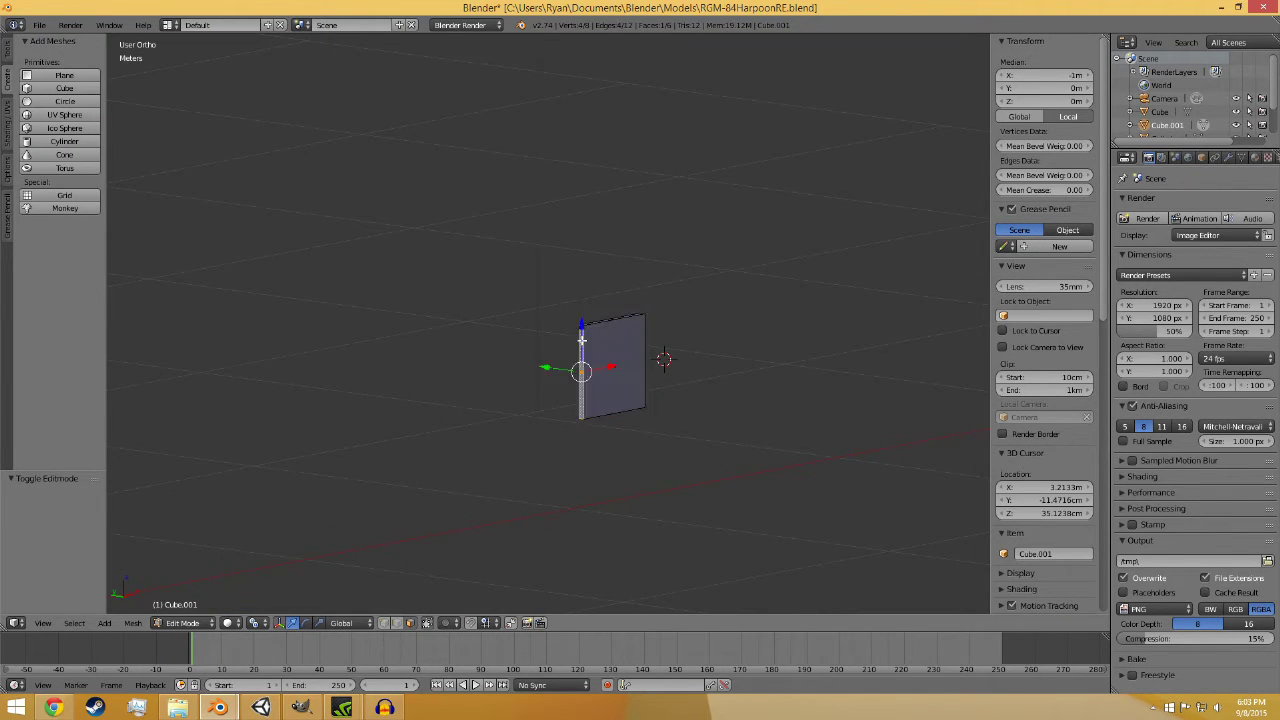
{"action": "key", "text": "KP_1"}
{"action": "left_click_drag", "start_coordinate": [566, 363], "coordinate": [428, 383]}
- Raise the plate's top face to the drawn fin's tip and shift it about 10.6 cm aft to match the trailing edge
{"action": "middle_click_drag", "start_coordinate": [619, 335], "coordinate": [582, 370]}
{"action": "right_click", "coordinate": [572, 365]}
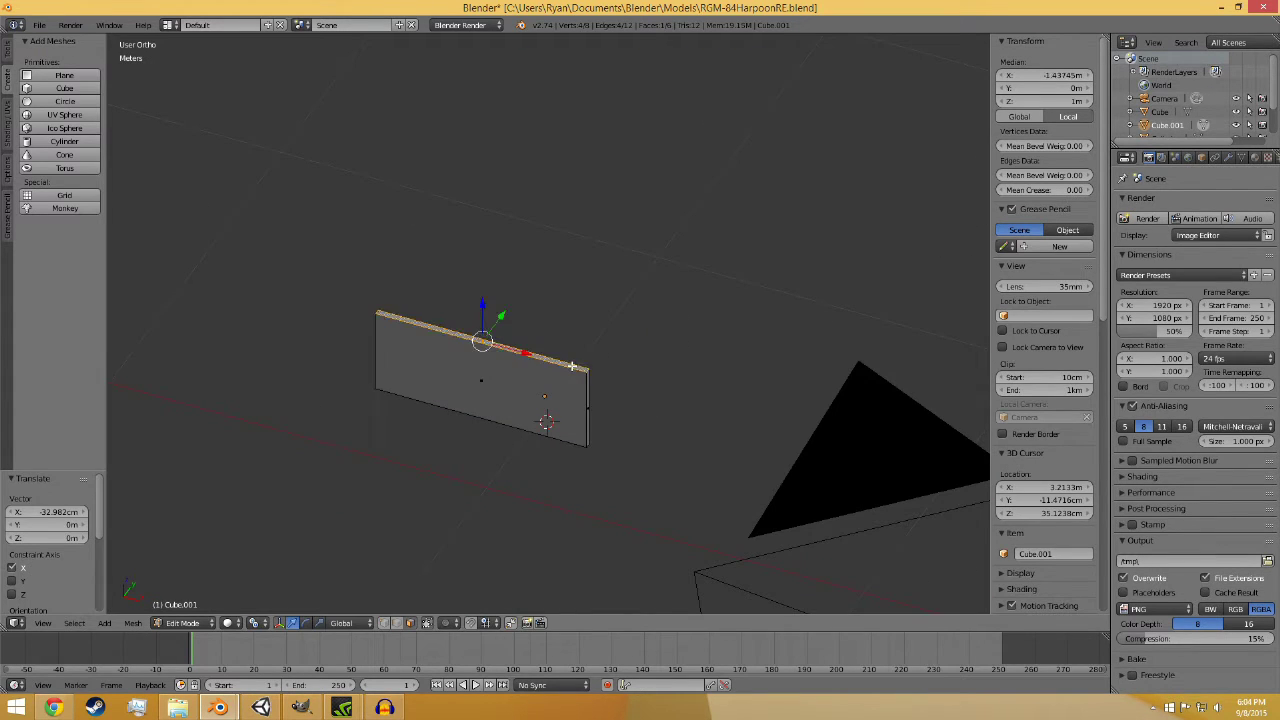
{"action": "key", "text": "KP_1"}
{"action": "key", "text": "g"}
{"action": "key", "text": "z"}
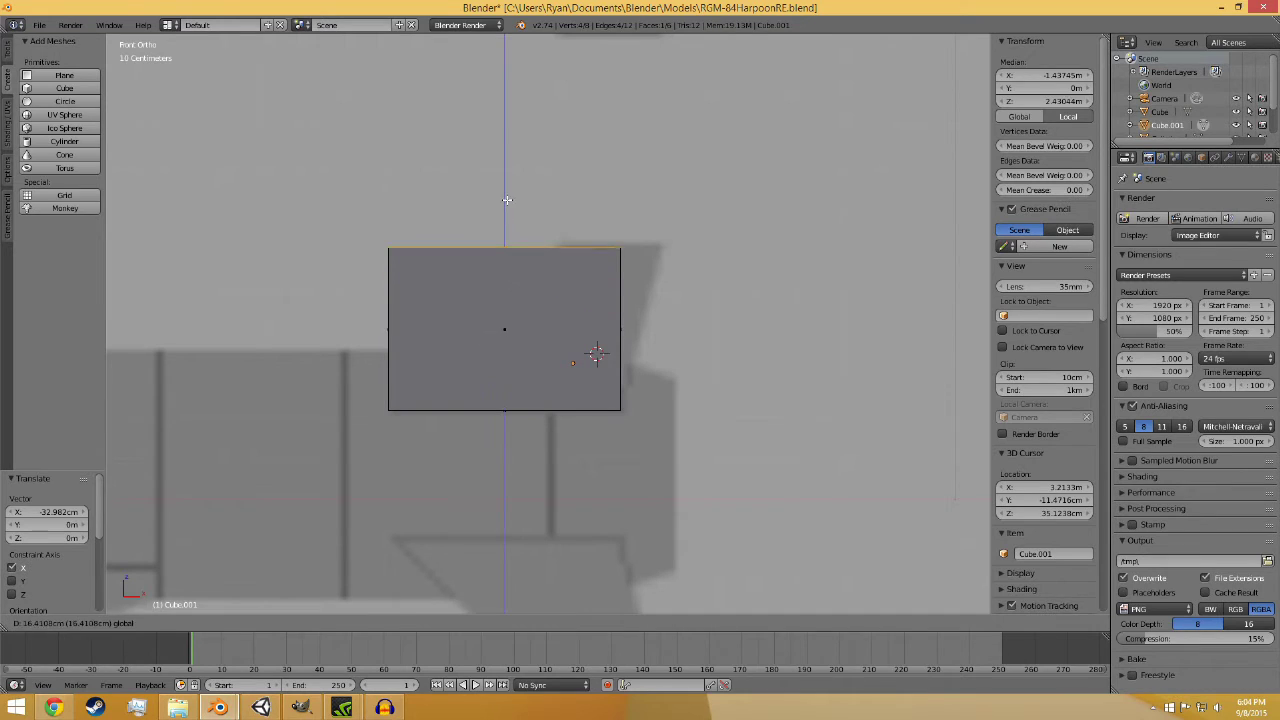
{"action": "left_click", "coordinate": [547, 250]}
{"action": "key", "text": "g"}
{"action": "key", "text": "x"}
{"action": "left_click", "coordinate": [593, 250]}
- Move the plate's upper front edge aft along X to match the drawn fin's swept leading edge, and clear the selection
{"action": "middle_click_drag", "start_coordinate": [593, 250], "coordinate": [490, 288]}
{"action": "right_click", "coordinate": [482, 290]}
{"action": "right_click", "coordinate": [482, 288]}
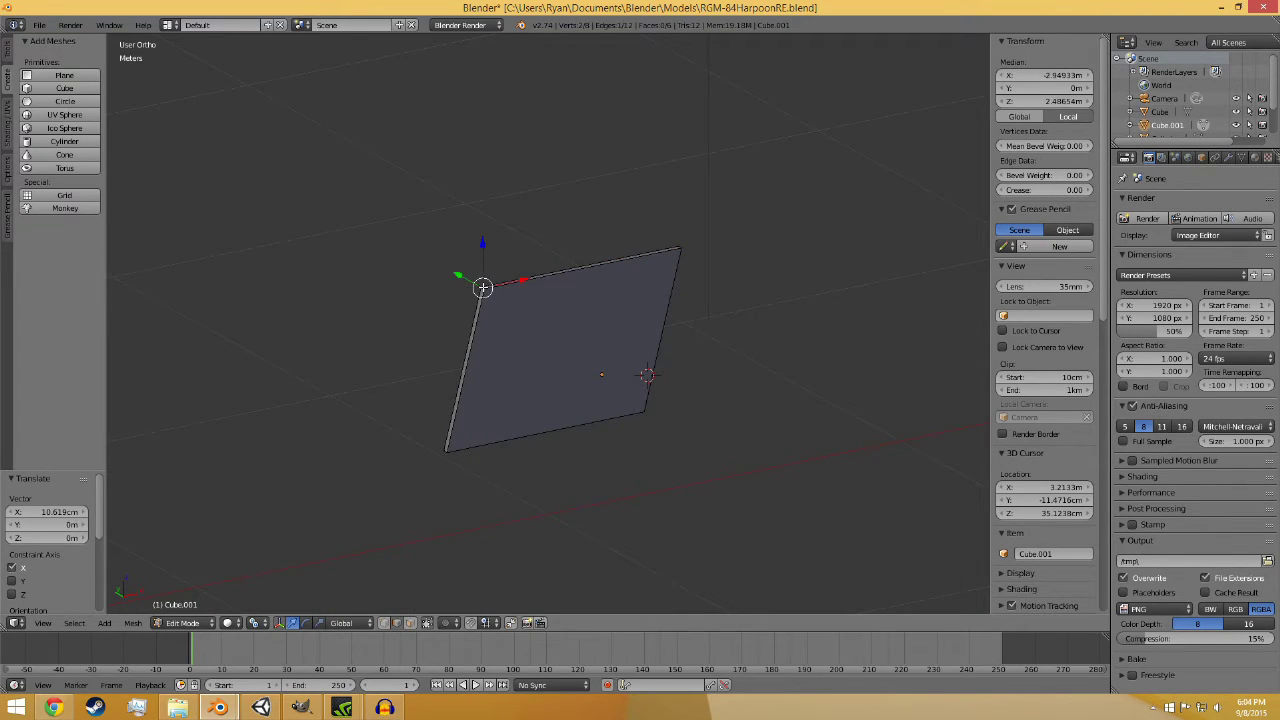
{"action": "key", "text": "KP_1"}
{"action": "key", "text": "g"}
{"action": "key", "text": "x"}
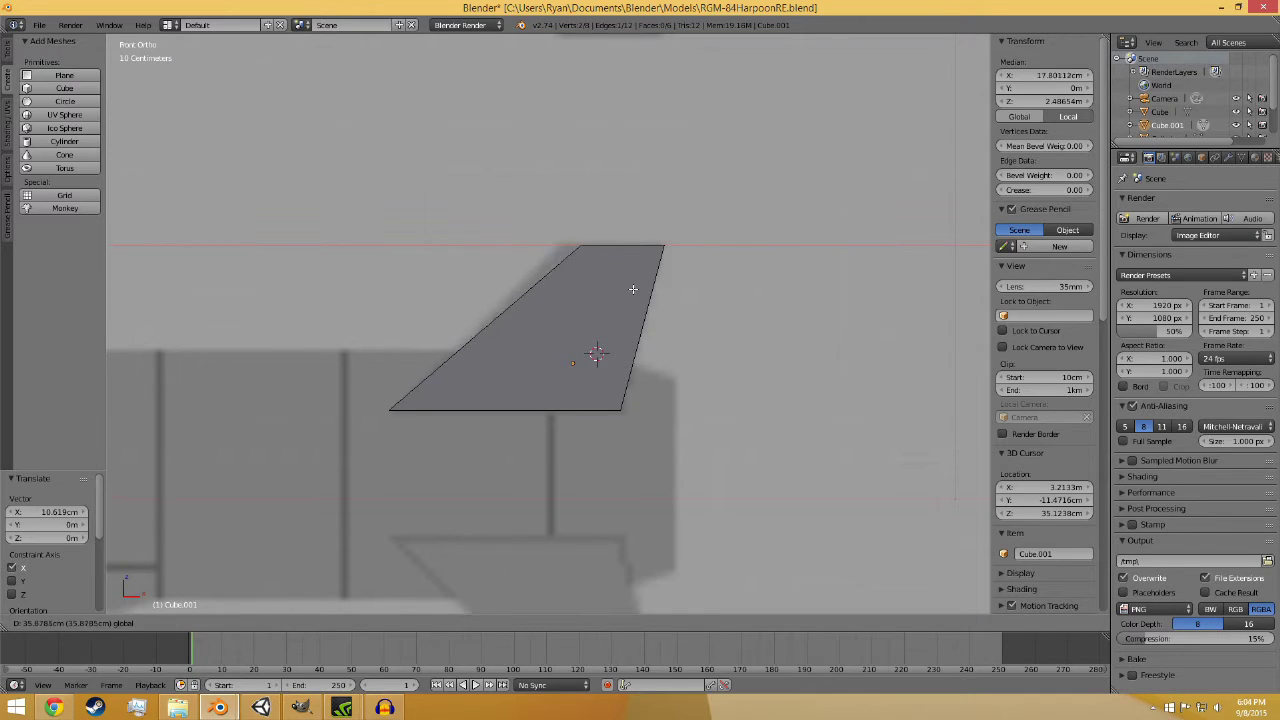
{"action": "left_click", "coordinate": [608, 289]}
{"action": "key", "text": "a"}
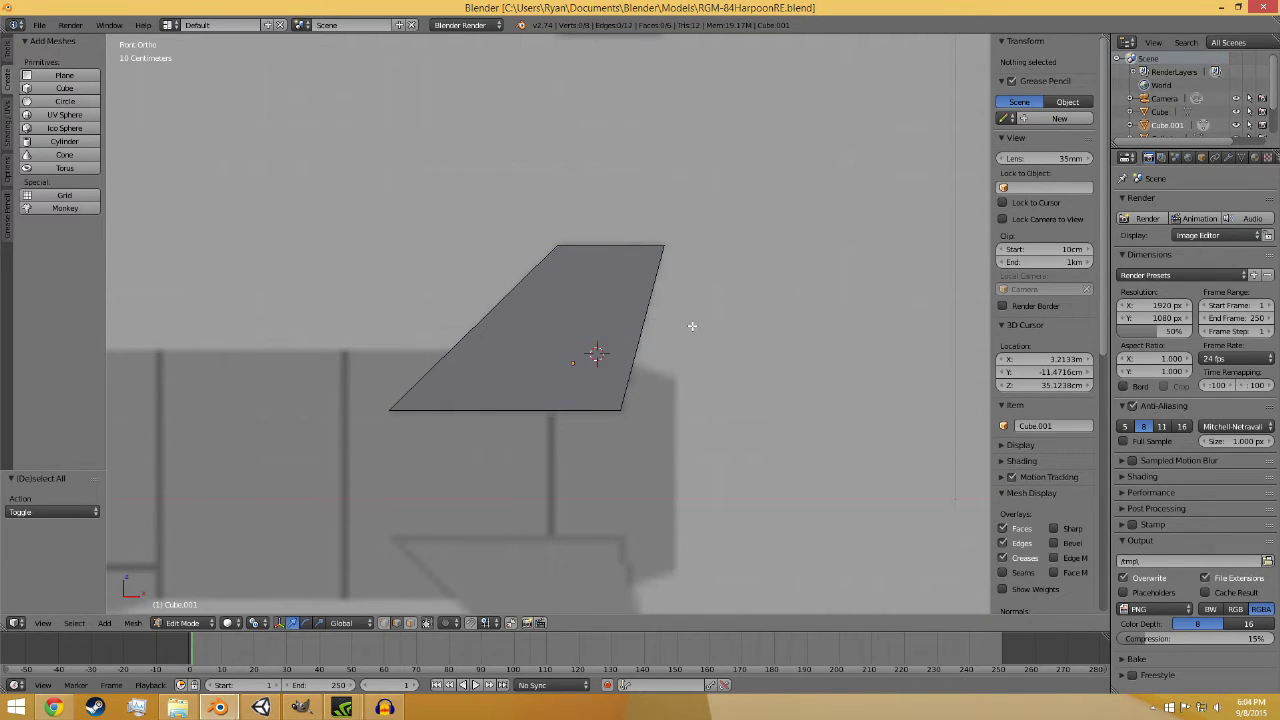
- Return the tail fin to Object Mode and set its origin to its center of mass
{"action": "middle_click_drag", "start_coordinate": [691, 323], "coordinate": [752, 391]}
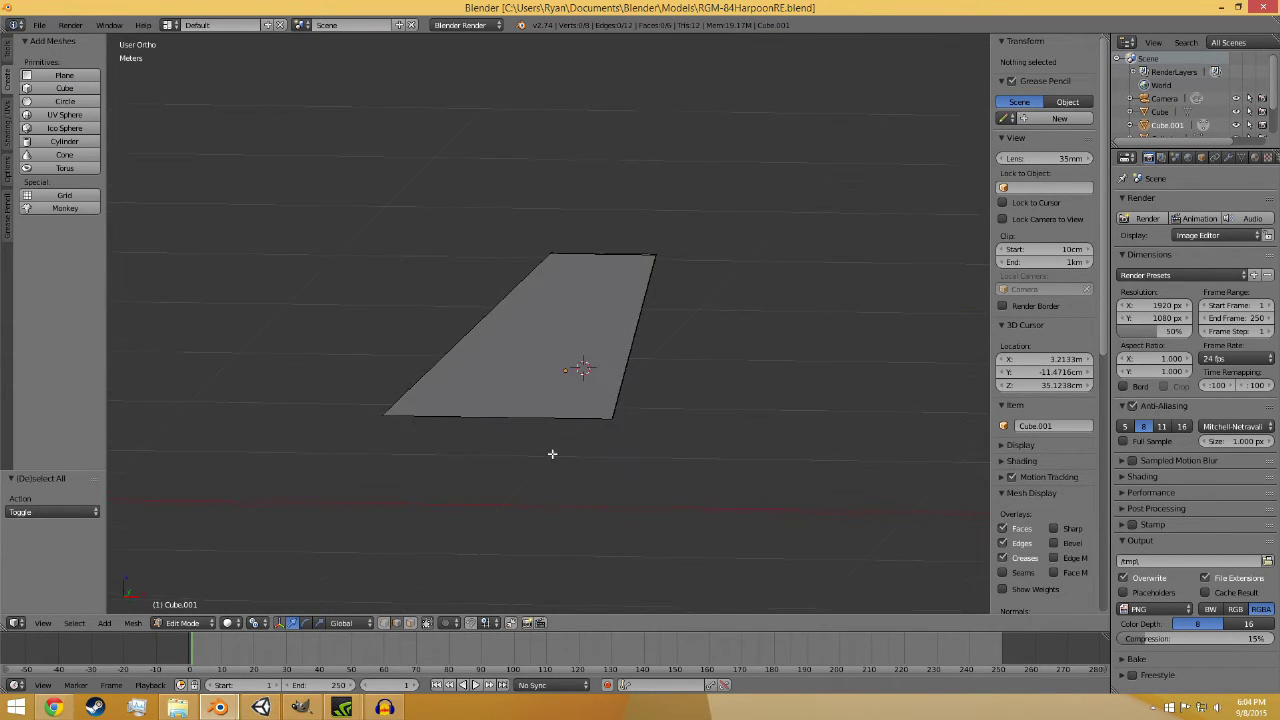
{"action": "left_click", "coordinate": [182, 622]}
{"action": "left_click", "coordinate": [195, 609]}
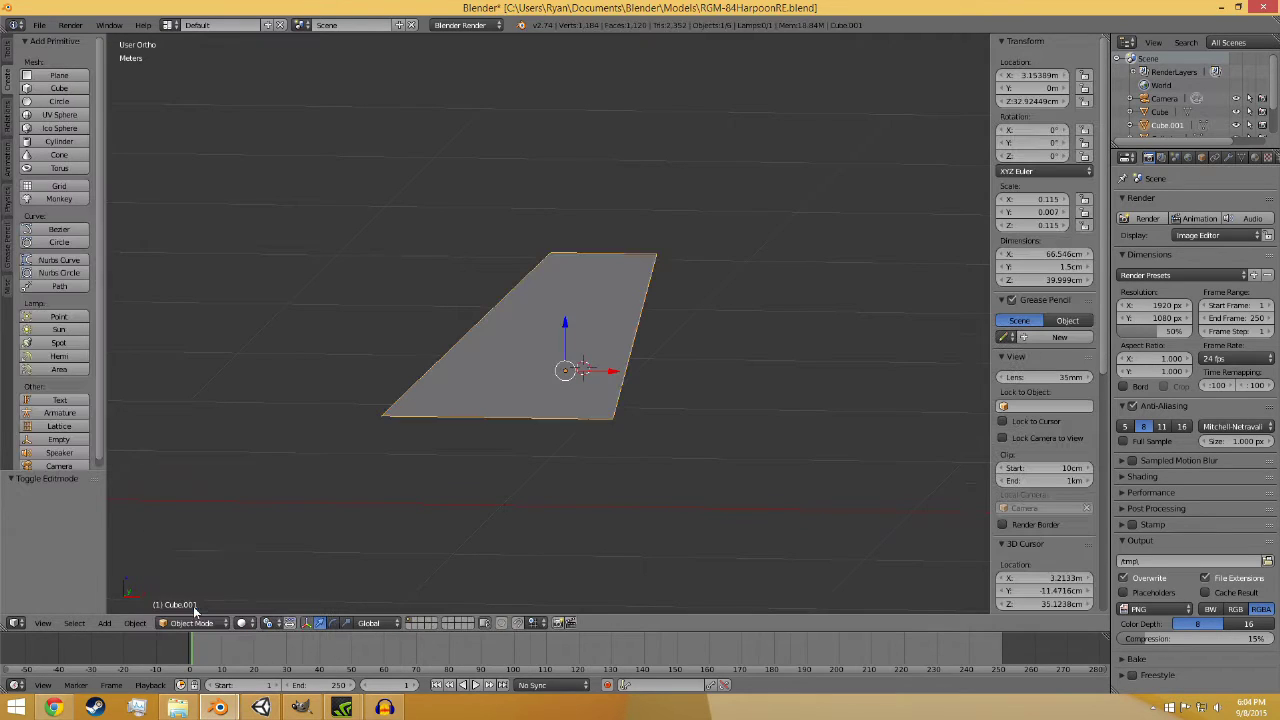
{"action": "key", "text": "shift+ctrl+alt+c"}
{"action": "left_click", "coordinate": [393, 514]}
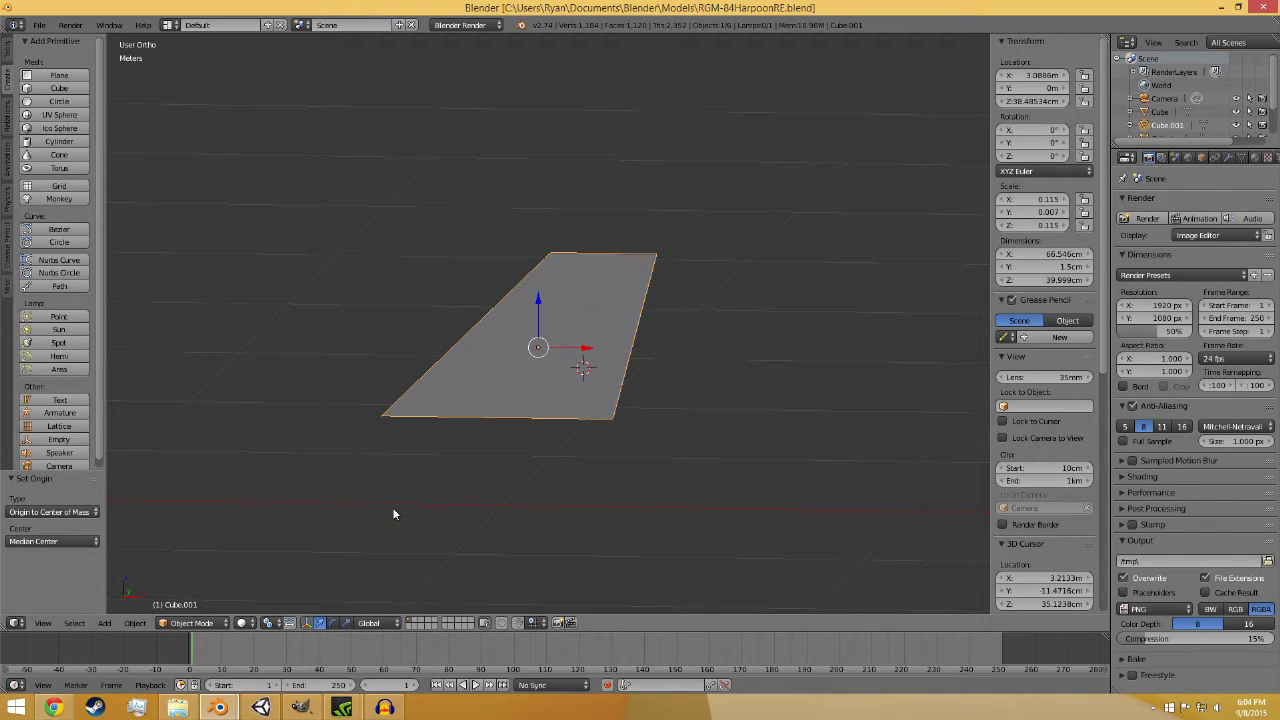
- Deselect everything and compare the new tail fin with the tail fins in the side-view reference drawings
{"action": "scroll", "coordinate": [462, 411], "scroll_direction": "down", "scroll_amount": 3}
{"action": "key", "text": "KP_1"}
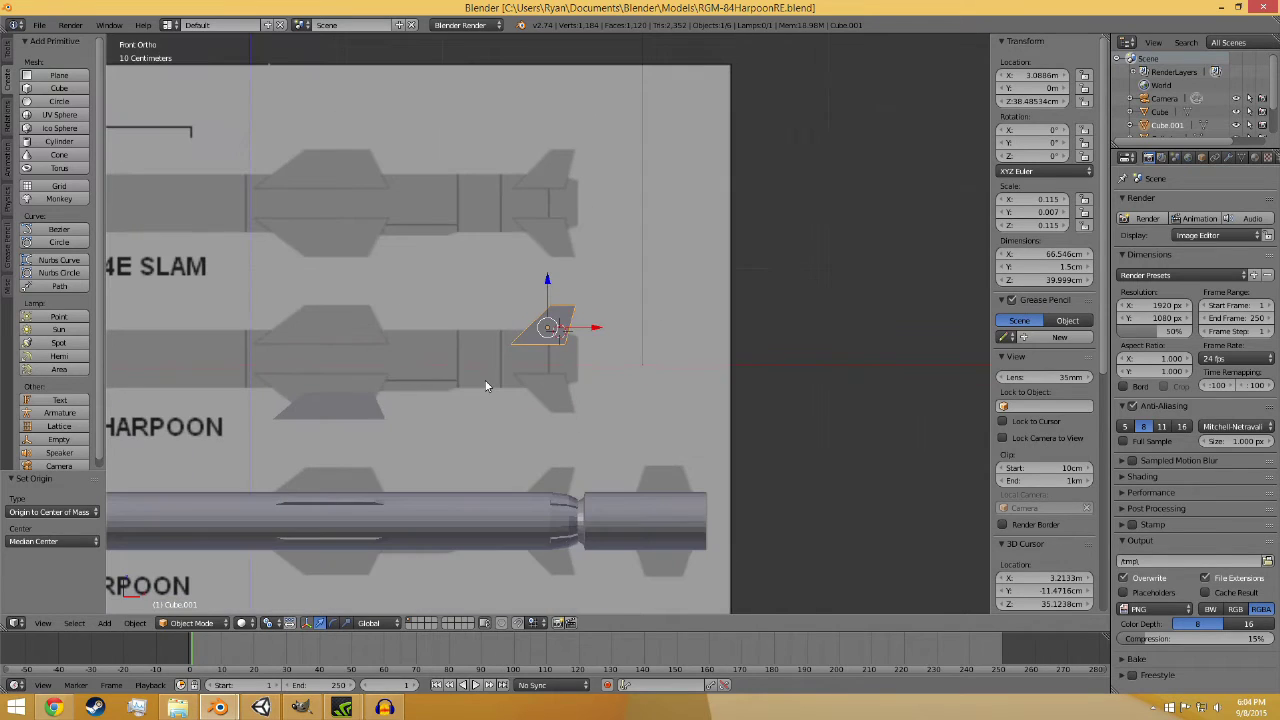
{"action": "scroll", "coordinate": [577, 403], "scroll_direction": "up", "scroll_amount": 5}
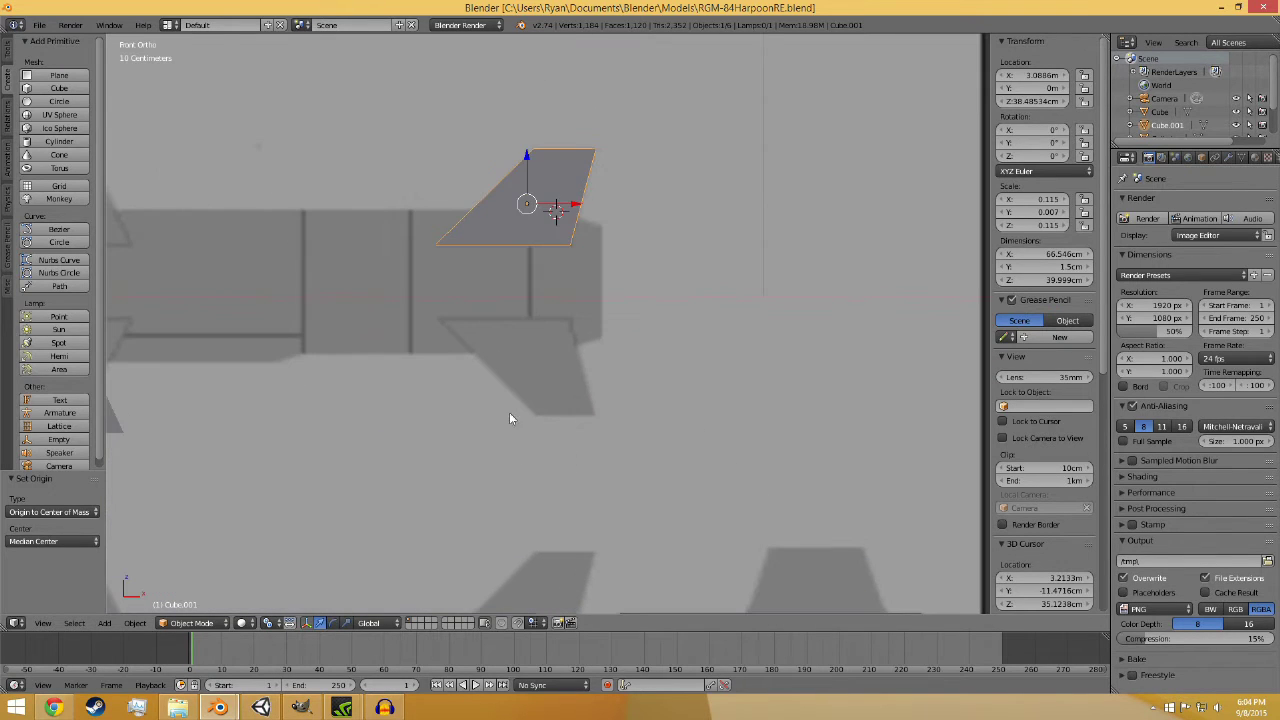
{"action": "left_click", "coordinate": [521, 409]}
{"action": "scroll", "coordinate": [515, 560], "scroll_direction": "down", "scroll_amount": 4}
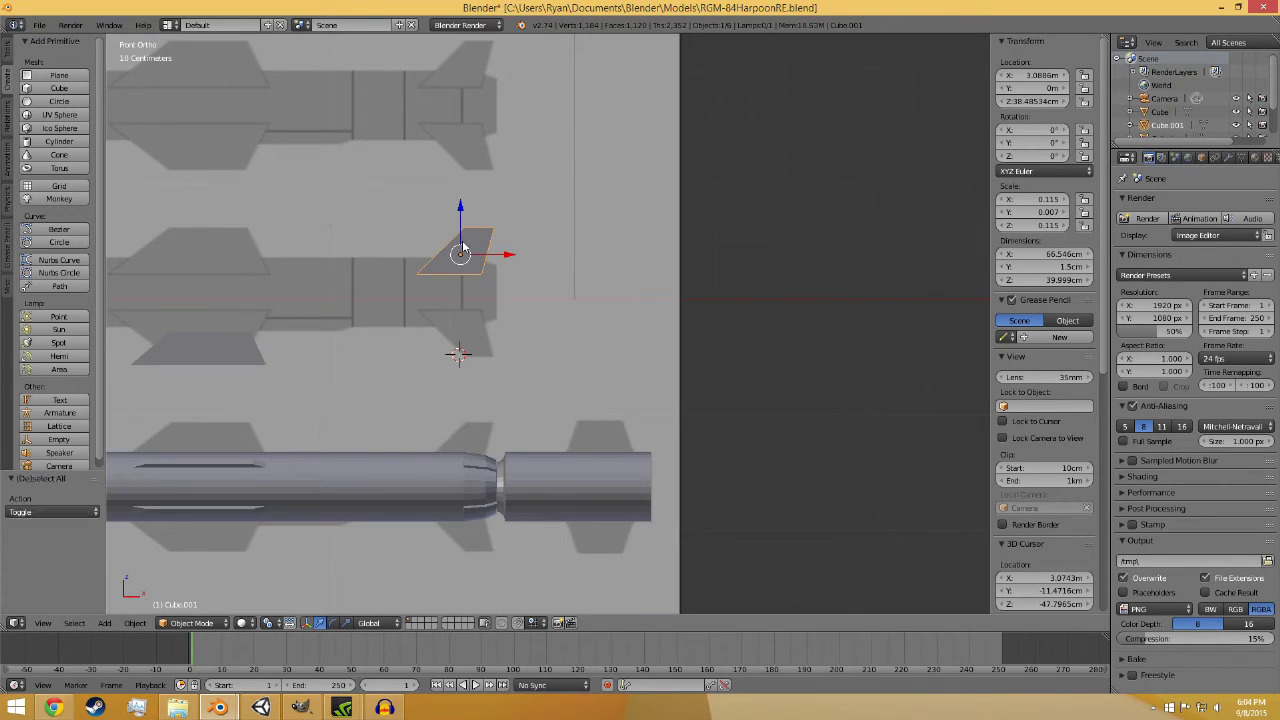
{"action": "key", "text": "a"}
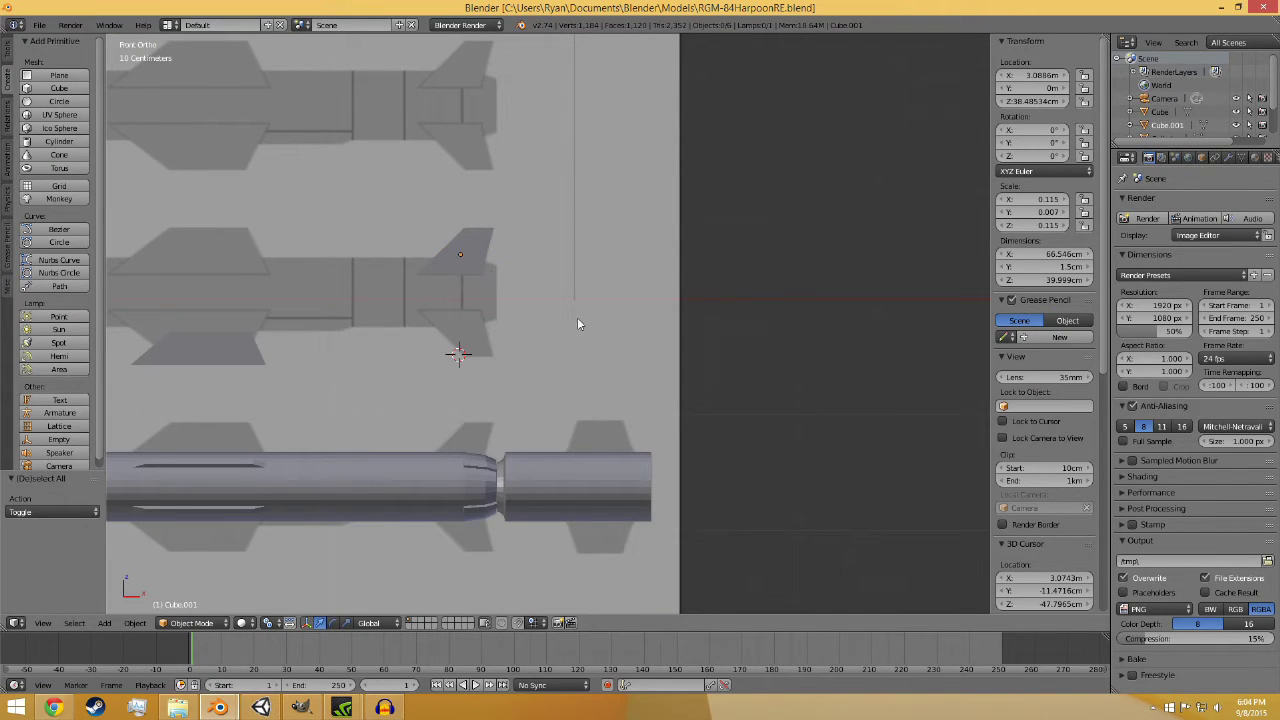
{"action": "scroll", "coordinate": [462, 422], "scroll_direction": "down", "scroll_amount": 3}
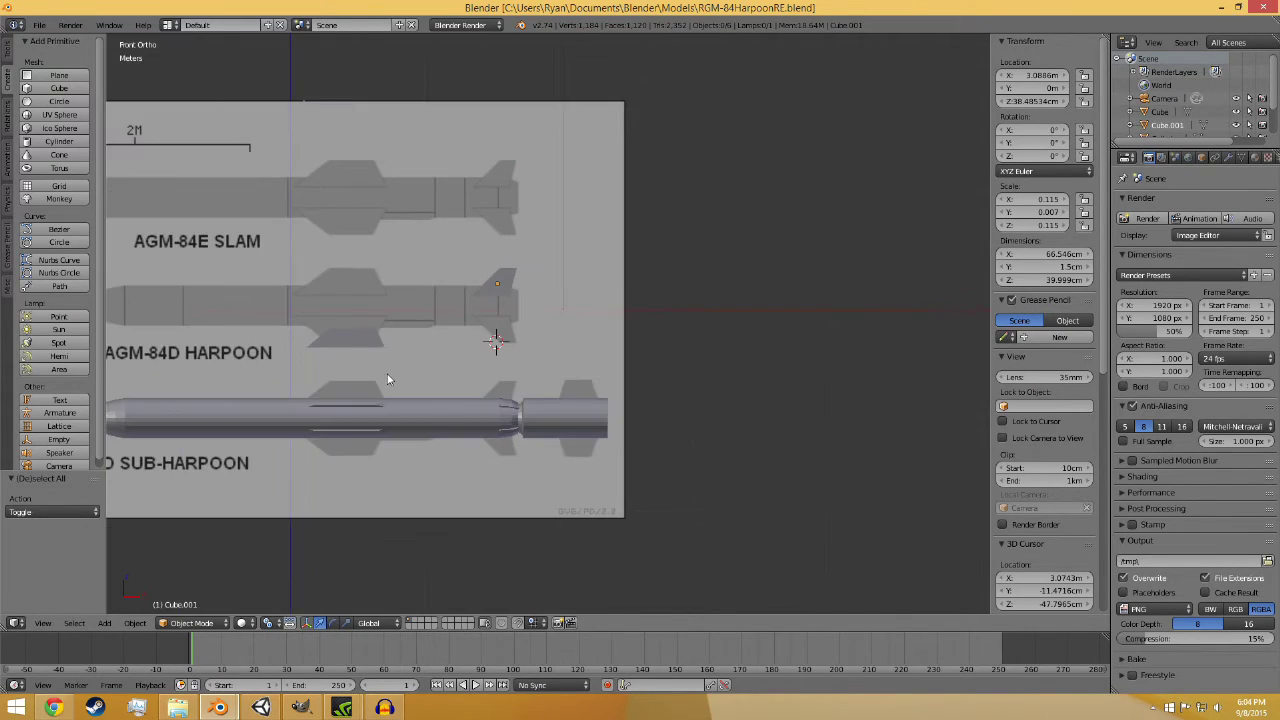
- Add a cube, scale it to about 54 cm, and lower it about 70 cm along Z toward the missile
{"action": "scroll", "coordinate": [389, 379], "scroll_direction": "up", "scroll_amount": 4}
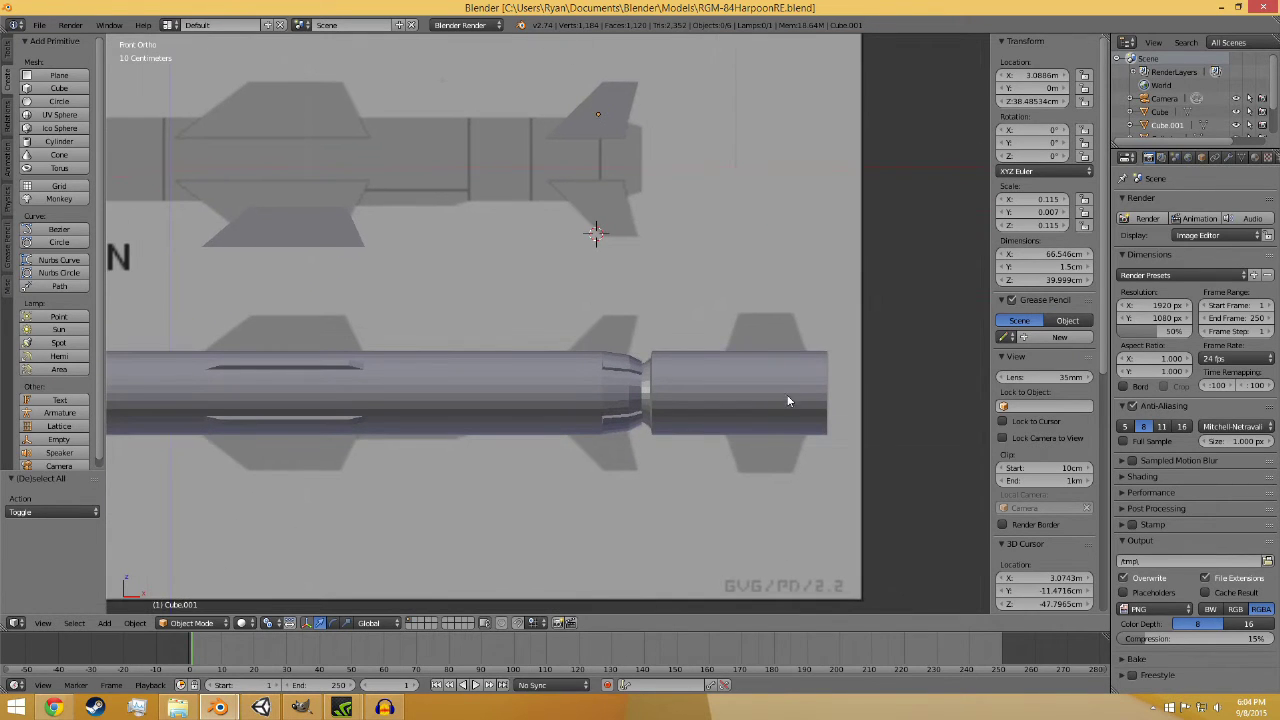
{"action": "middle_click_drag", "start_coordinate": [765, 397], "coordinate": [600, 424], "text": "shift"}
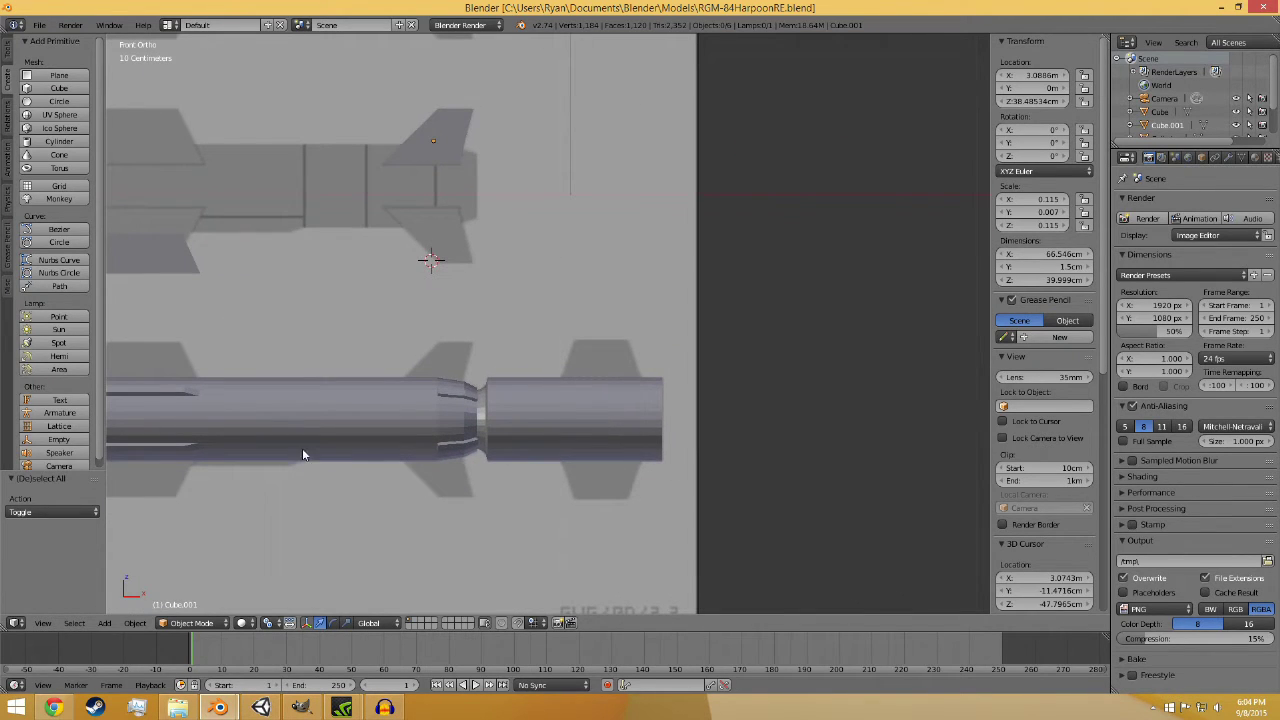
{"action": "left_click", "coordinate": [59, 88]}
{"action": "key", "text": "s"}
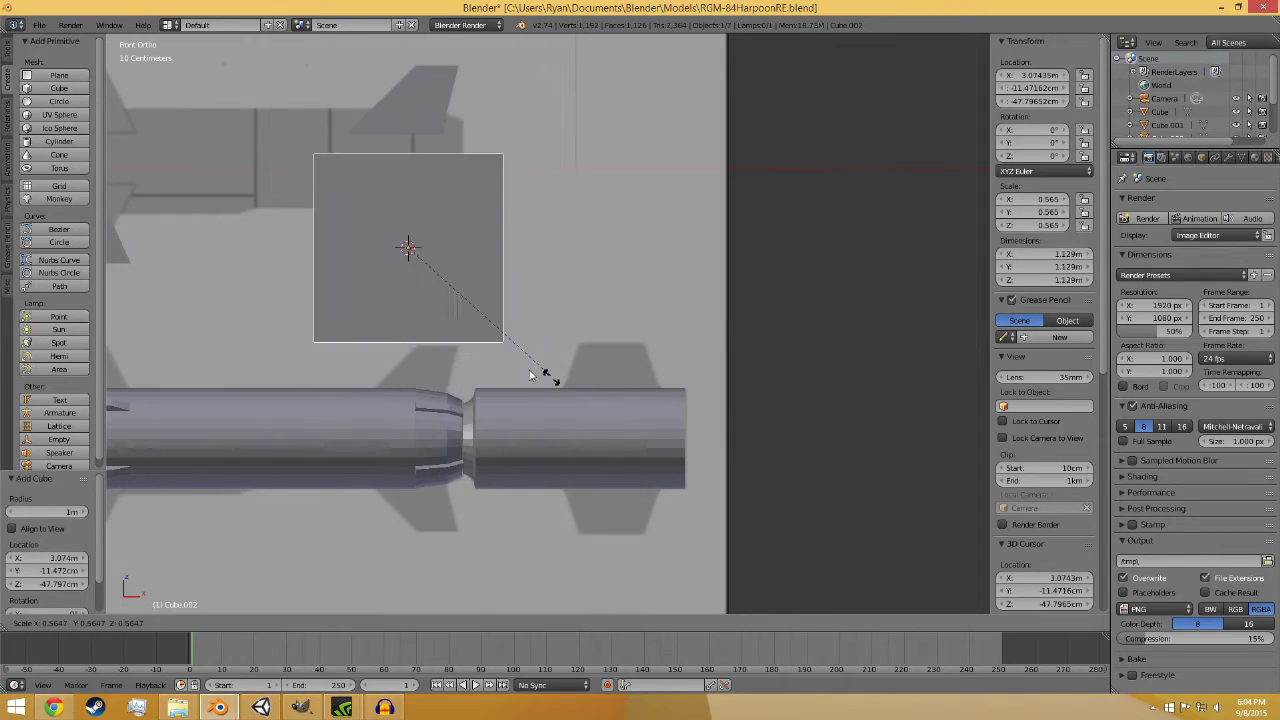
{"action": "left_click", "coordinate": [417, 320]}
{"action": "left_click_drag", "start_coordinate": [408, 205], "coordinate": [408, 320]}
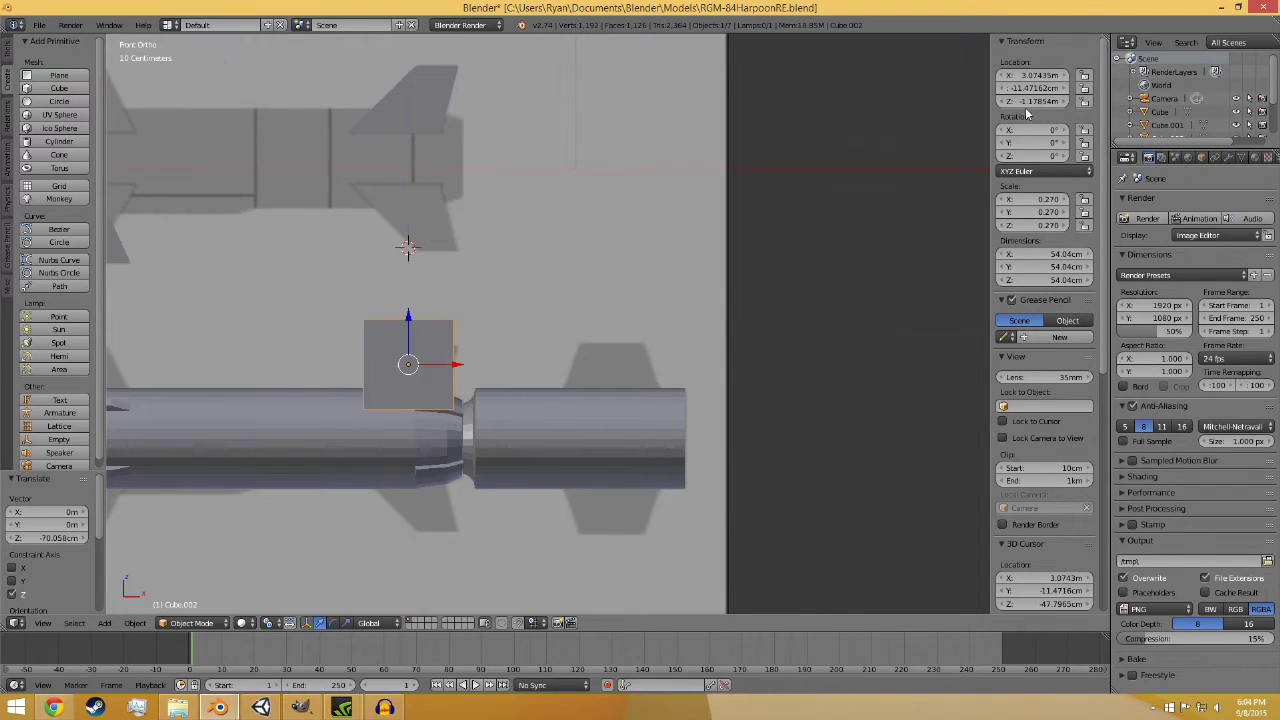
- Reset the cube's Y location to 0 and move it about 1.17 m aft onto the drawn booster fin
{"action": "key", "text": "BackSpace"}
{"action": "left_click", "coordinate": [451, 373]}
{"action": "left_click_drag", "start_coordinate": [458, 368], "coordinate": [664, 363]}
- Scale the cube to about 31 cm and shift it about 2.5 cm down and 4.2 cm aft to fit inside the drawn booster fin
{"action": "key", "text": "s"}
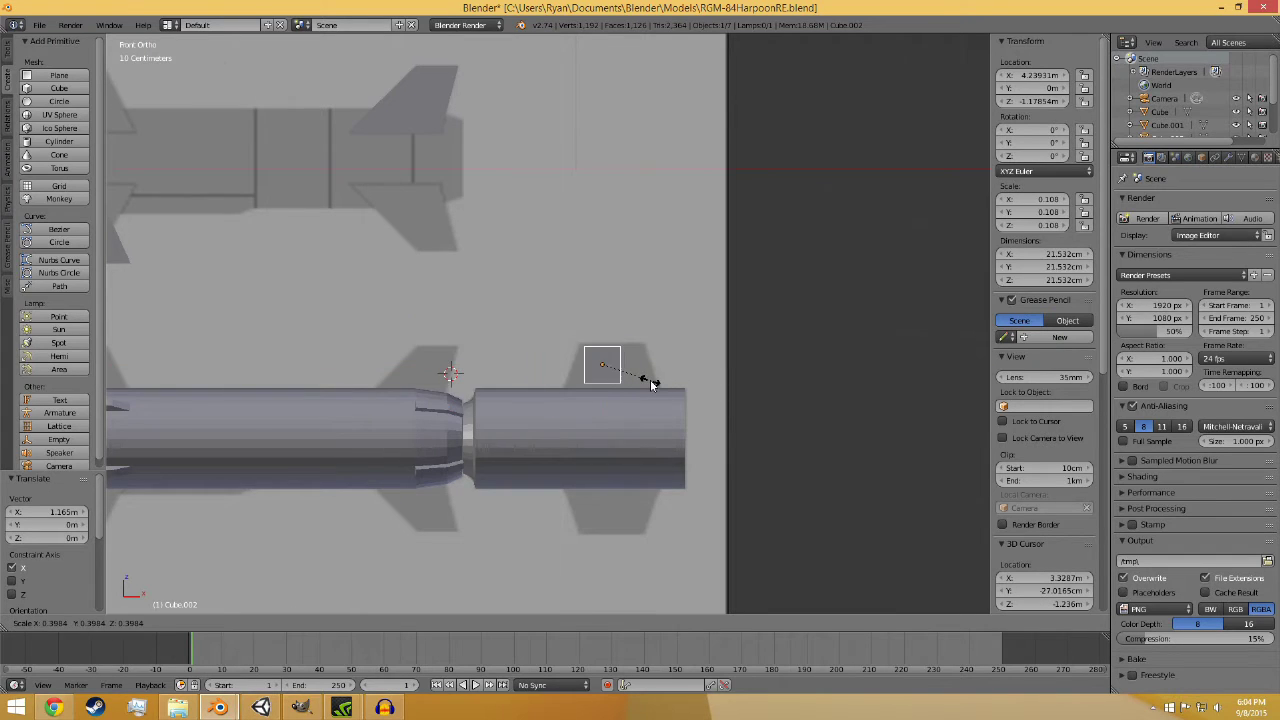
{"action": "left_click", "coordinate": [655, 383]}
{"action": "scroll", "coordinate": [700, 410], "scroll_direction": "up", "scroll_amount": 8}
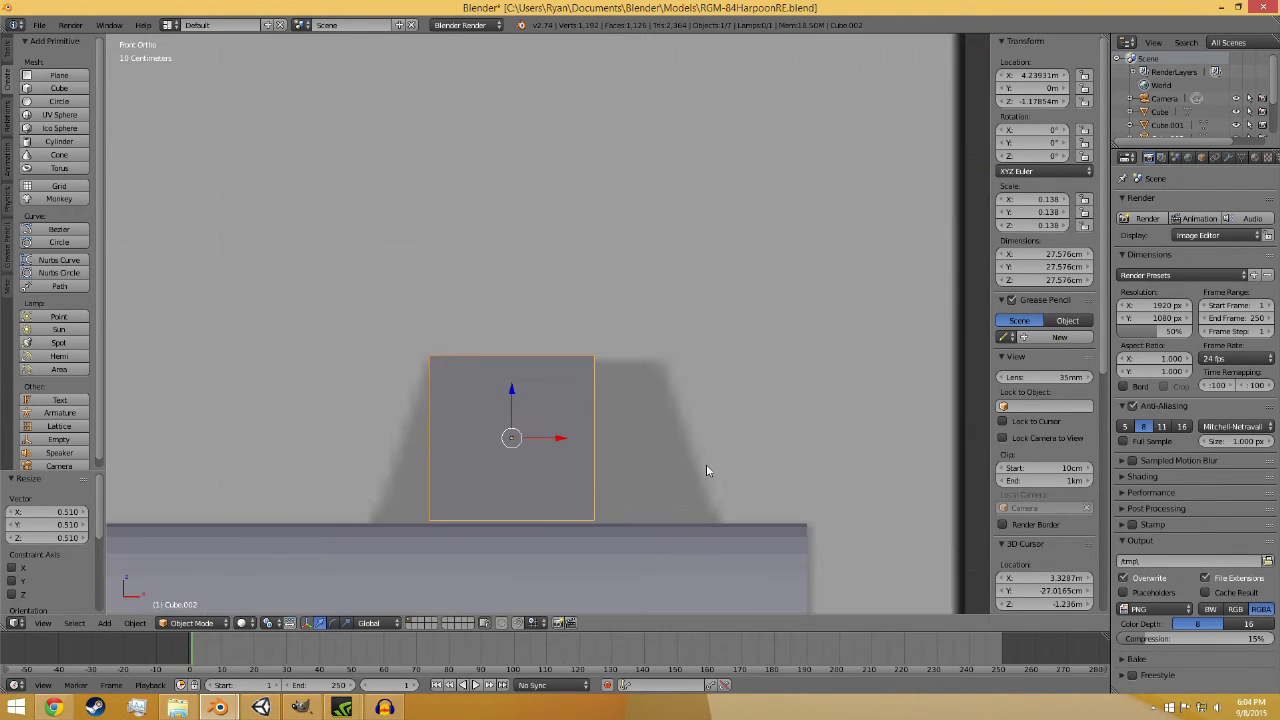
{"action": "key", "text": "s"}
{"action": "left_click", "coordinate": [723, 468]}
{"action": "left_click_drag", "start_coordinate": [516, 378], "coordinate": [515, 396]}
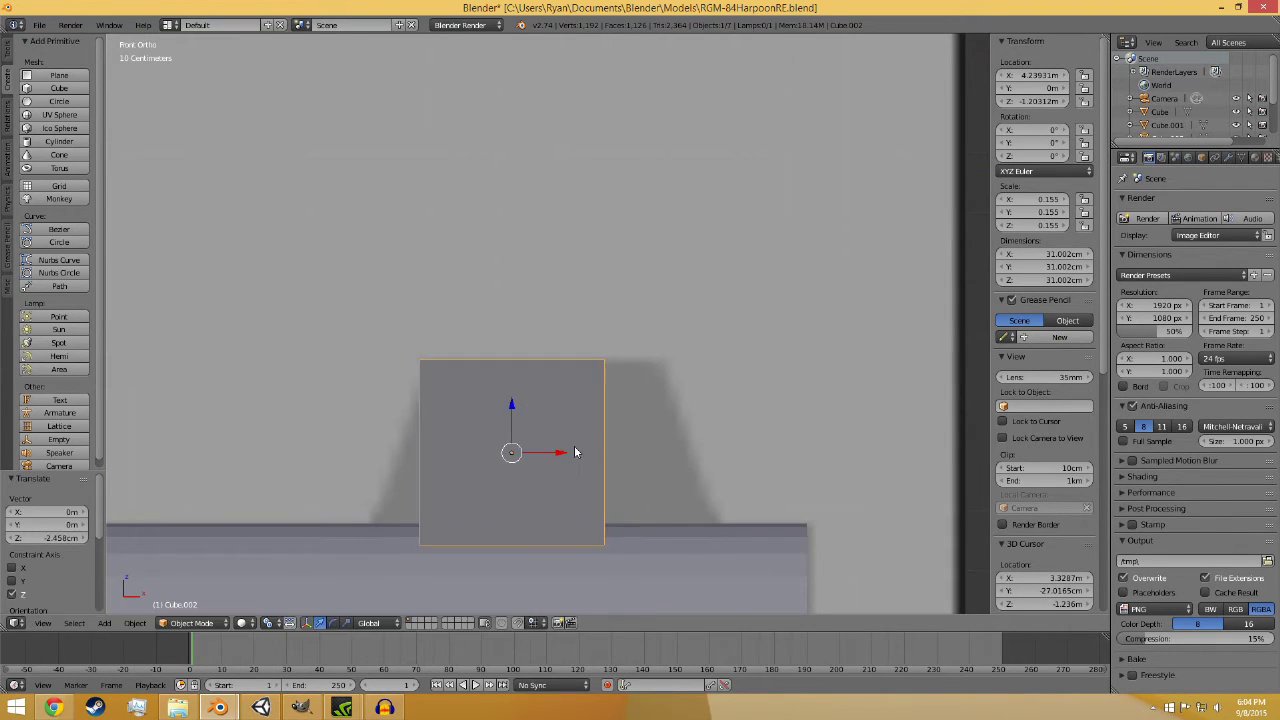
{"action": "left_click_drag", "start_coordinate": [575, 452], "coordinate": [600, 452]}
- Set the booster fin block's Y dimension to 2 cm
{"action": "left_click", "coordinate": [1055, 266]}
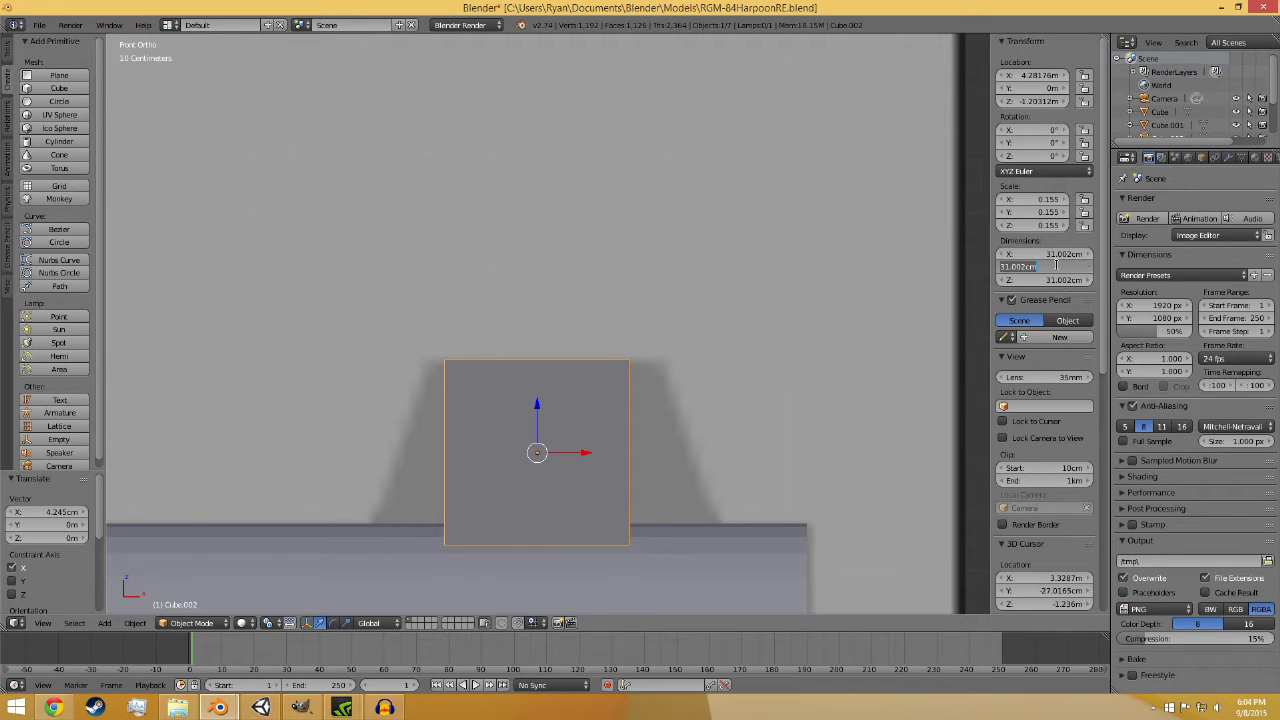
{"action": "key", "text": "BackSpace"}
{"action": "type", "text": "2"}
{"action": "key", "text": "Return"}
- In Edit Mode, extrude the plate's front face about 14 cm forward to the root of the drawn fin's leading edge
{"action": "left_click", "coordinate": [195, 623]}
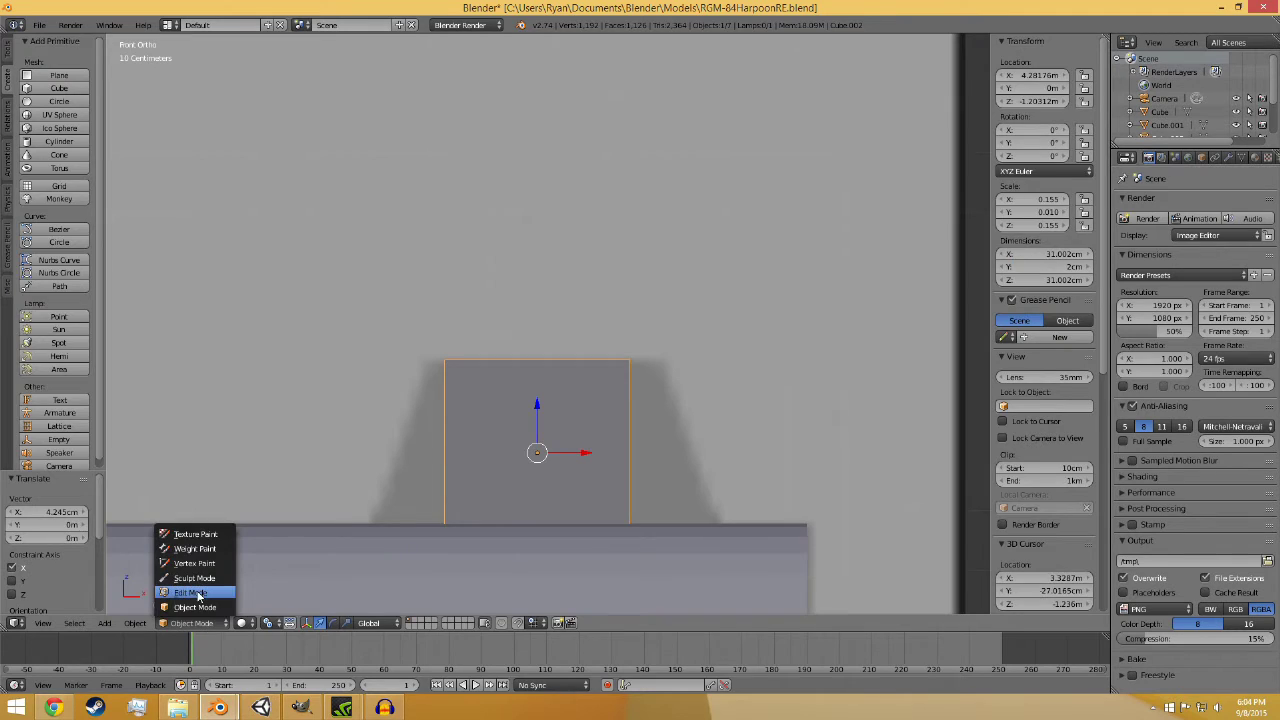
{"action": "left_click", "coordinate": [191, 593]}
{"action": "middle_click_drag", "start_coordinate": [350, 540], "coordinate": [497, 514]}
{"action": "right_click", "coordinate": [562, 465]}
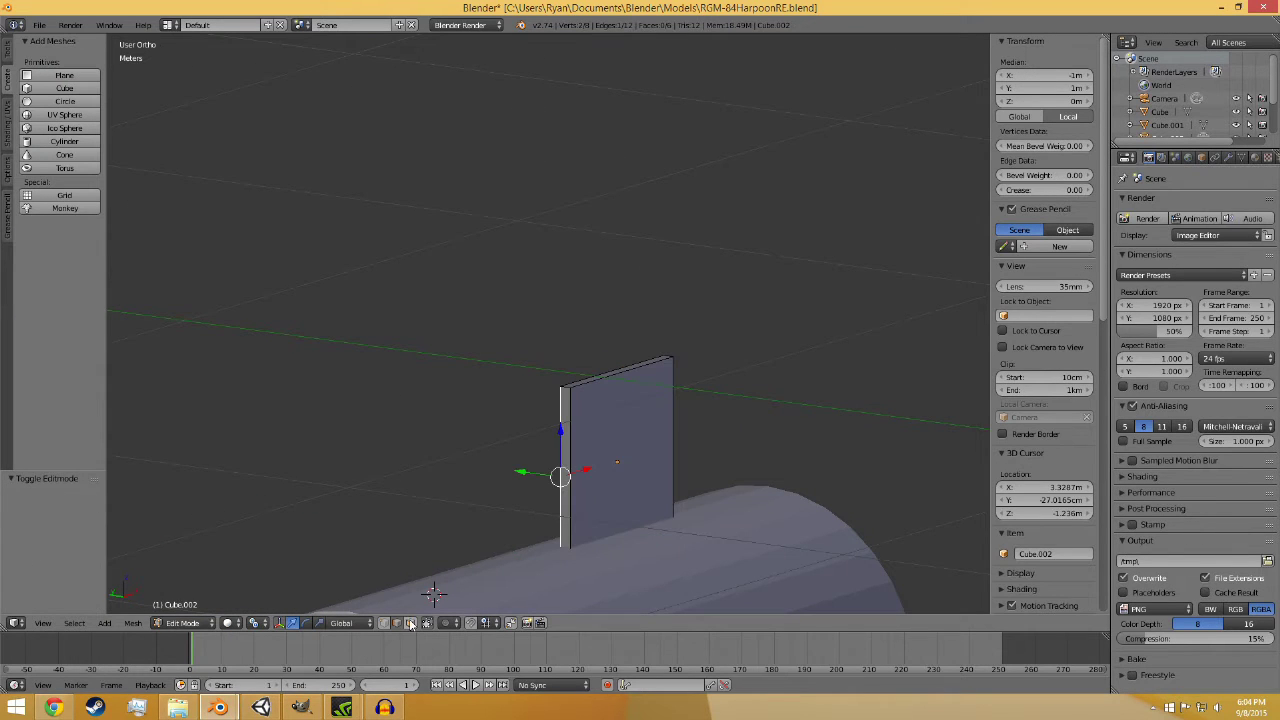
{"action": "right_click", "coordinate": [565, 428], "text": "shift"}
{"action": "key", "text": "KP_1"}
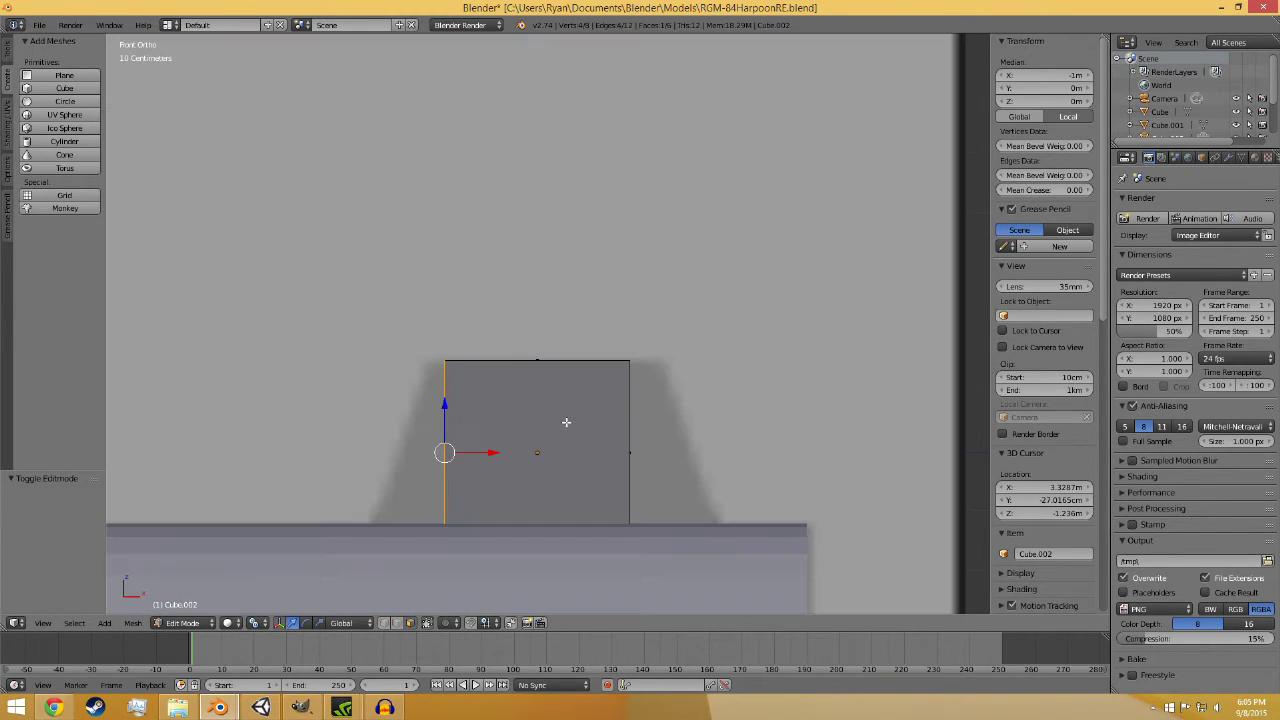
{"action": "key", "text": "e"}
{"action": "left_click", "coordinate": [486, 443]}
- Extrude the plate's rear face about 16.4 cm aft to the root of the drawn fin's trailing edge
{"action": "middle_click_drag", "start_coordinate": [703, 449], "coordinate": [497, 437]}
{"action": "right_click", "coordinate": [487, 427]}
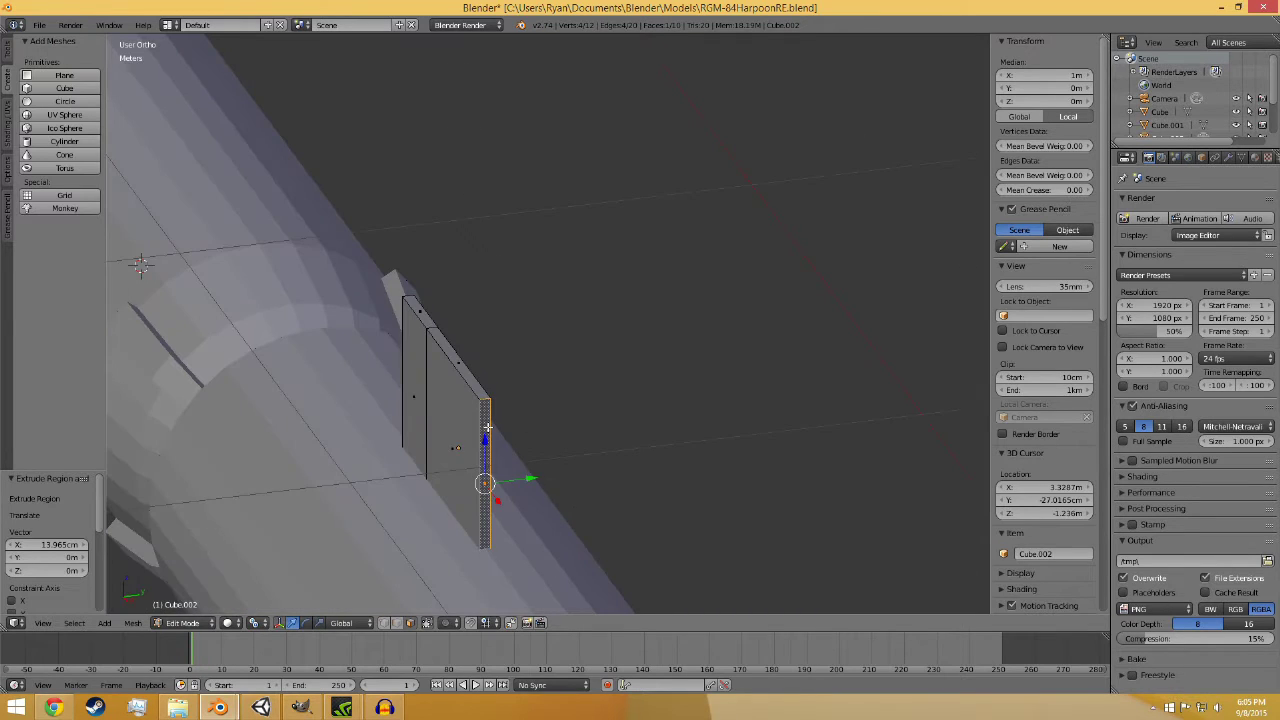
{"action": "key", "text": "KP_1"}
{"action": "key", "text": "e"}
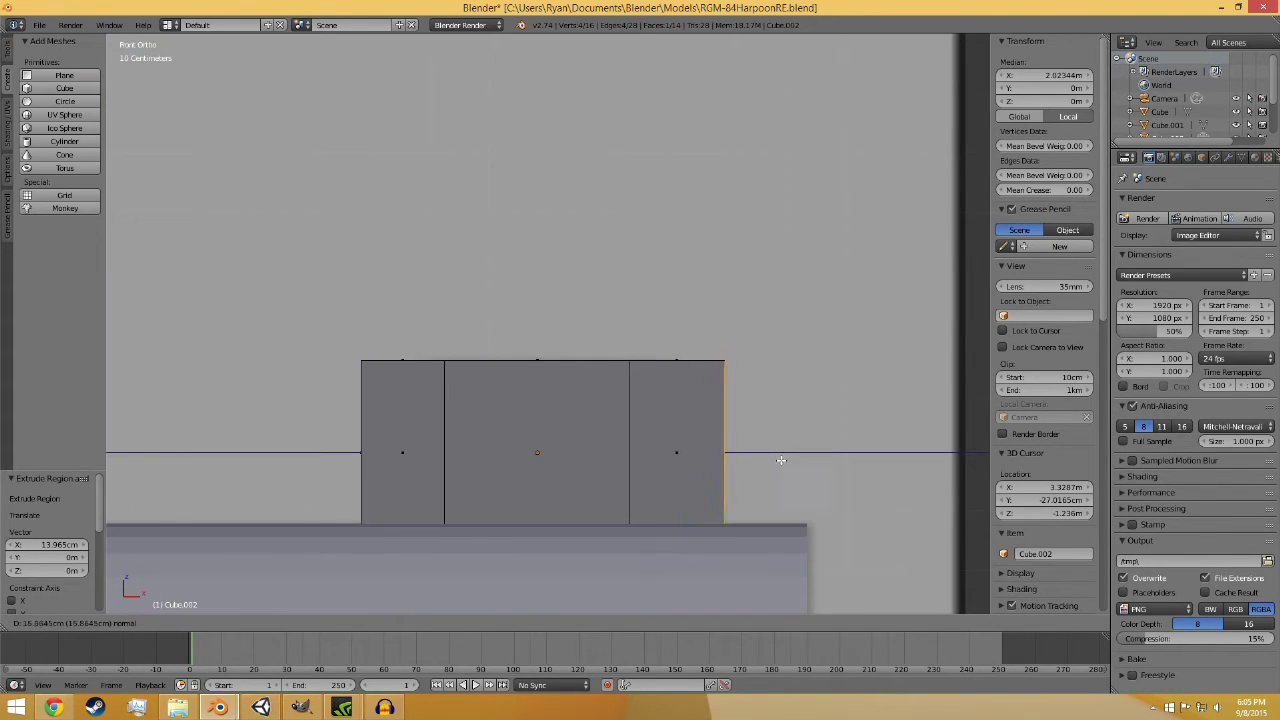
{"action": "left_click", "coordinate": [785, 455]}
- Move the plate's upper rear edge about 10.7 cm forward along X to slope the fin's trailing edge
{"action": "middle_click_drag", "start_coordinate": [663, 528], "coordinate": [560, 520]}
{"action": "right_click", "coordinate": [553, 437]}
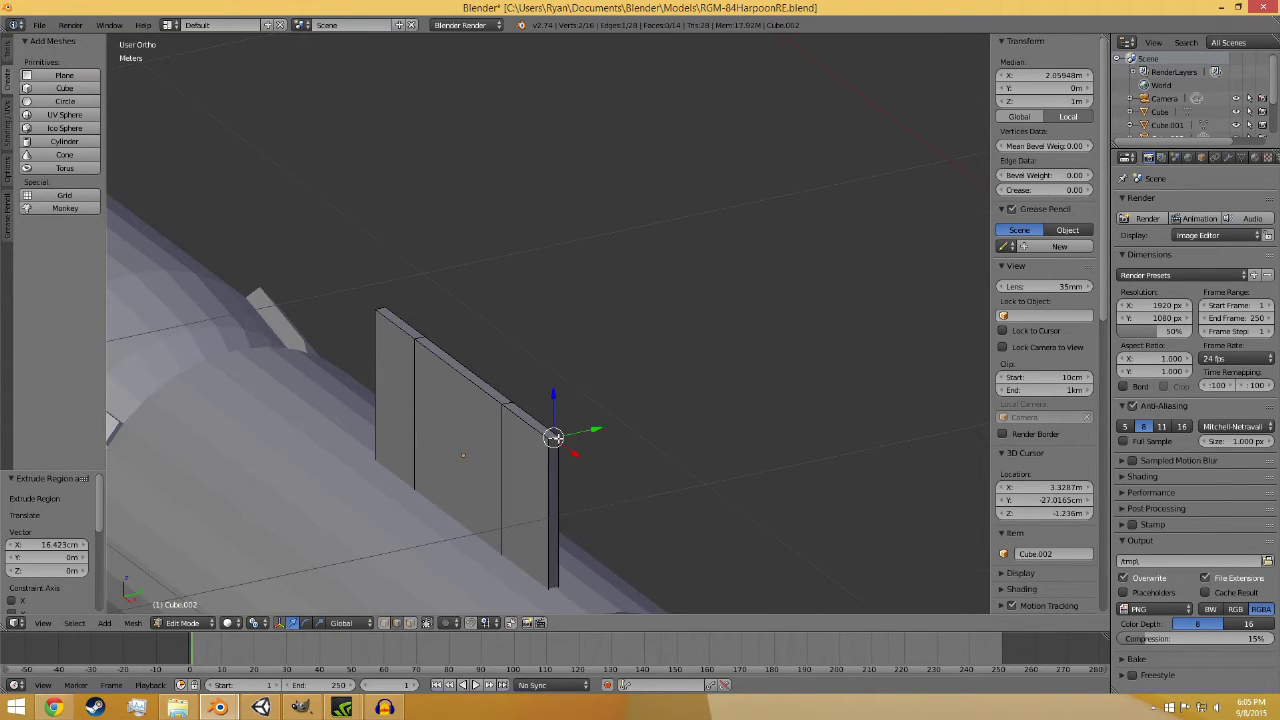
{"action": "key", "text": "KP_1"}
{"action": "left_click_drag", "start_coordinate": [774, 362], "coordinate": [711, 371]}
- Move the plate's upper front edge about 10.6 cm aft along X to slope the fin's leading edge
{"action": "middle_click_drag", "start_coordinate": [506, 450], "coordinate": [450, 488]}
{"action": "right_click", "coordinate": [522, 412]}
{"action": "right_click", "coordinate": [523, 402]}
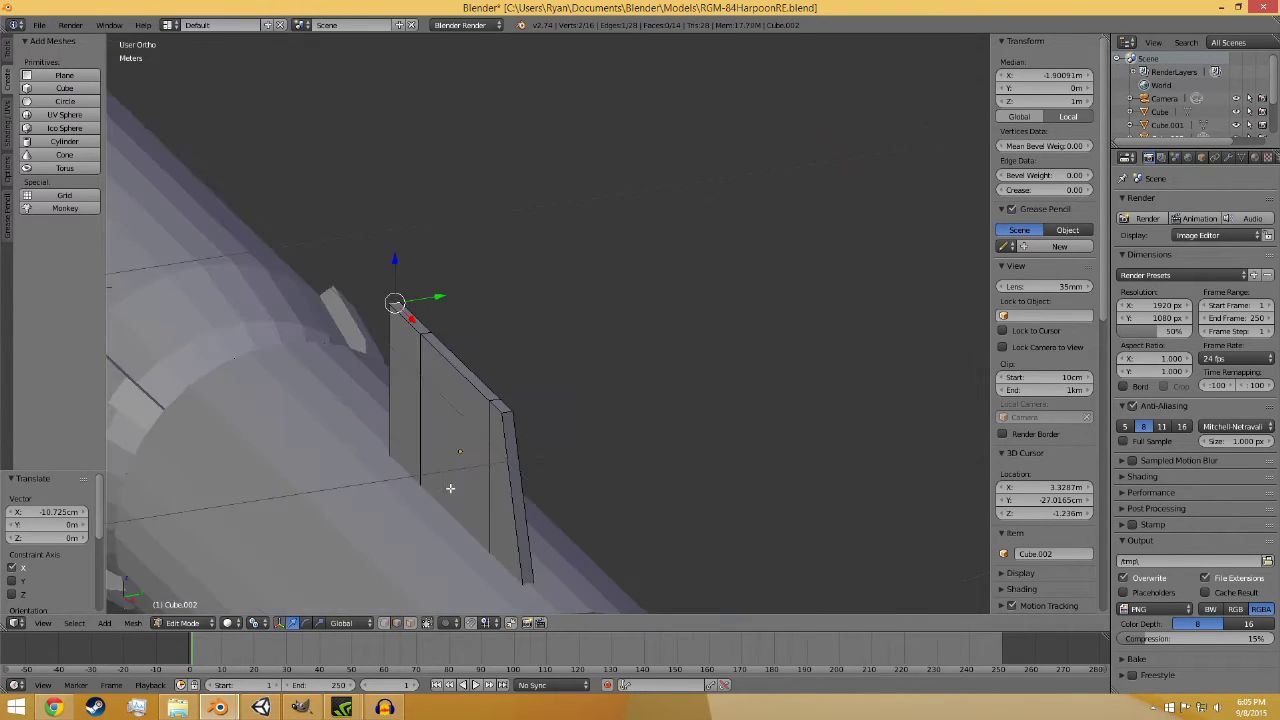
{"action": "key", "text": "KP_5"}
{"action": "key", "text": "KP_1"}
{"action": "key", "text": "KP_5"}
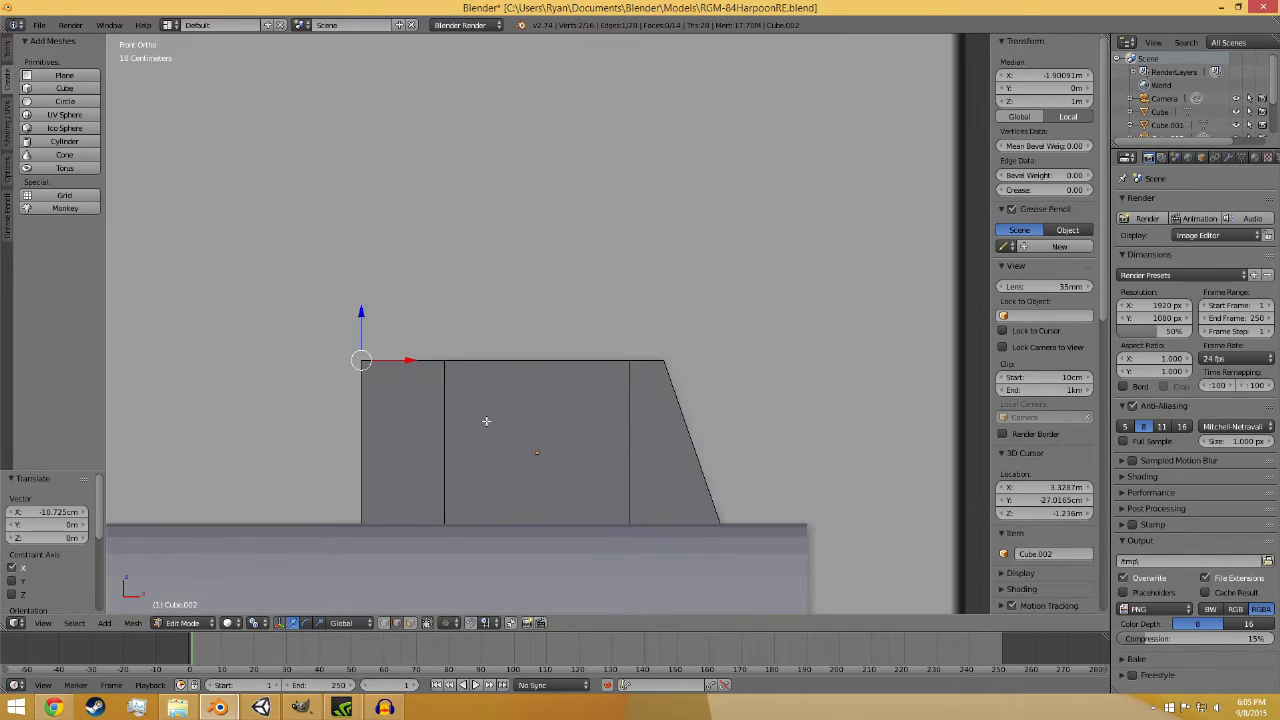
{"action": "left_click_drag", "start_coordinate": [409, 360], "coordinate": [472, 381]}
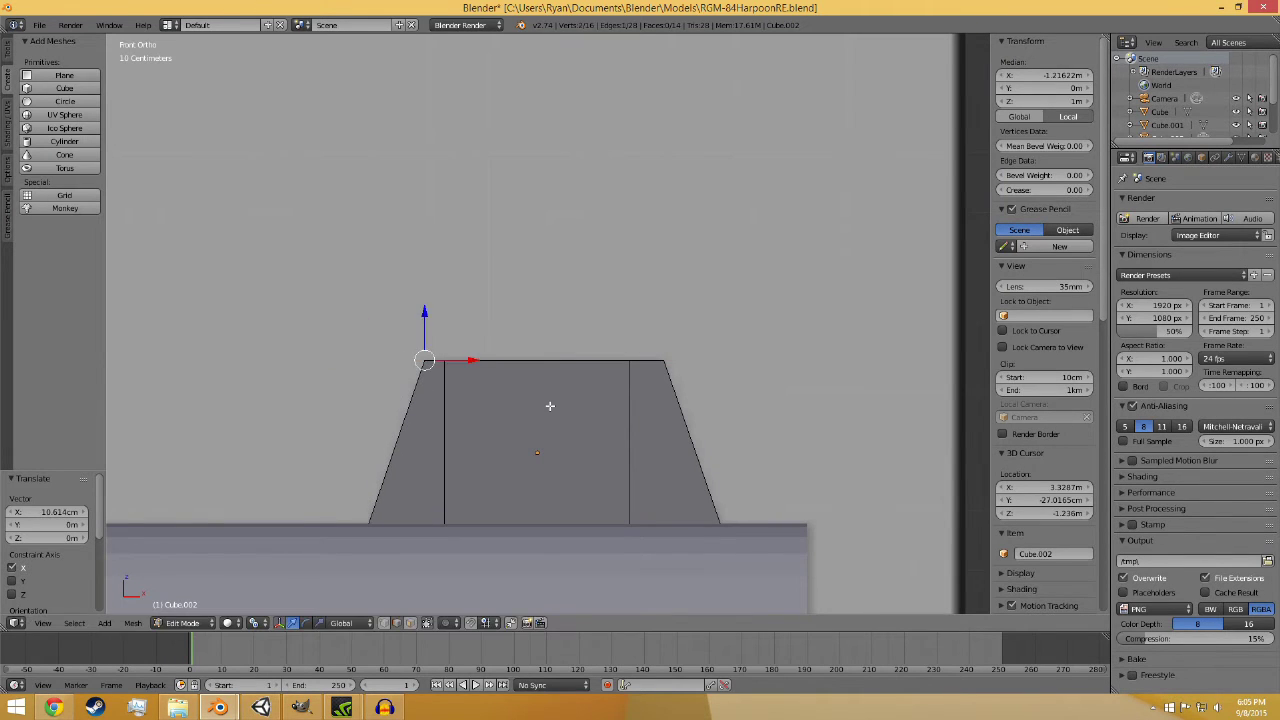
- Clear the mesh selection and save the model over the existing file
{"action": "key", "text": "a"}
{"action": "key", "text": "ctrl+s"}
{"action": "left_click", "coordinate": [550, 407]}
{"action": "scroll", "coordinate": [680, 453], "scroll_direction": "down", "scroll_amount": 3}
{"action": "middle_click_drag", "start_coordinate": [696, 458], "coordinate": [583, 483]}
{"action": "key", "text": "ctrl+s"}
{"action": "left_click", "coordinate": [582, 483]}
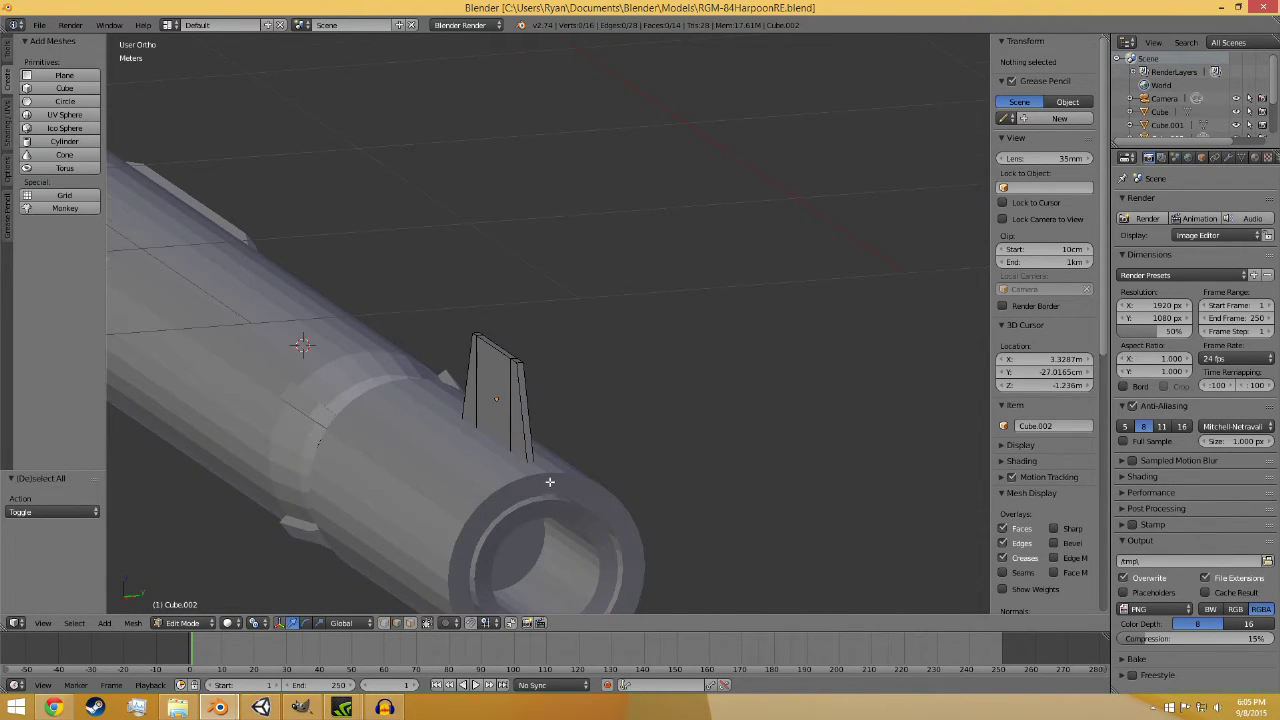
- Return to Object Mode and raise the booster fin about 69.7 cm along Z, clear of the booster
{"action": "scroll", "coordinate": [546, 484], "scroll_direction": "down", "scroll_amount": 1}
{"action": "left_click", "coordinate": [185, 623]}
{"action": "left_click", "coordinate": [200, 608]}
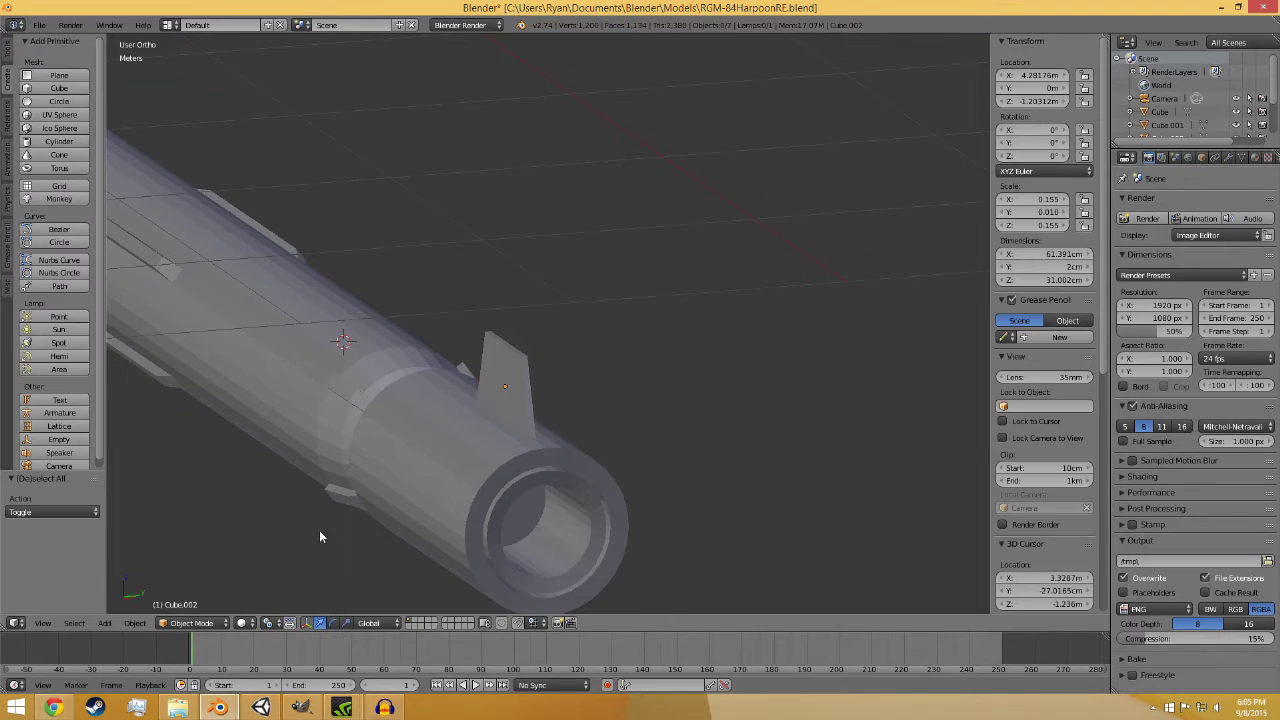
{"action": "middle_click_drag", "start_coordinate": [319, 530], "coordinate": [395, 514]}
{"action": "scroll", "coordinate": [618, 517], "scroll_direction": "down", "scroll_amount": 1}
{"action": "scroll", "coordinate": [500, 492], "scroll_direction": "down", "scroll_amount": 2}
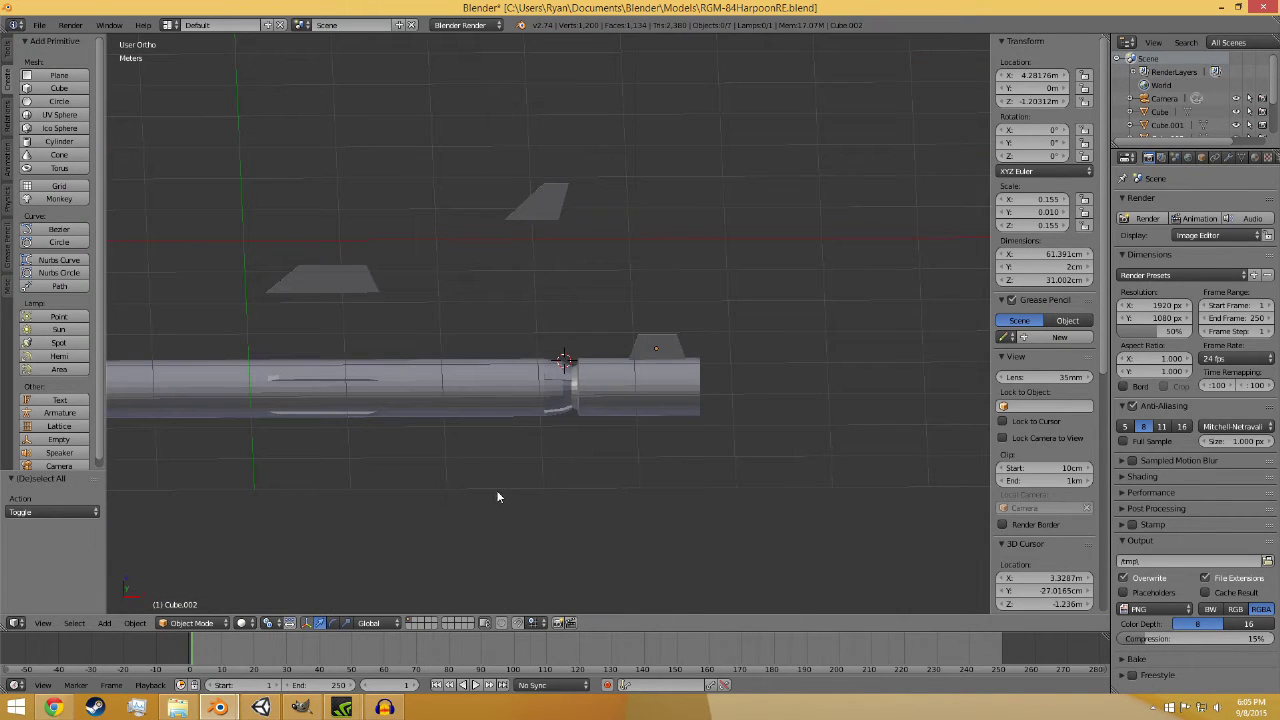
{"action": "middle_click_drag", "start_coordinate": [500, 494], "coordinate": [500, 489]}
{"action": "scroll", "coordinate": [509, 478], "scroll_direction": "up", "scroll_amount": 1}
{"action": "key", "text": "KP_1"}
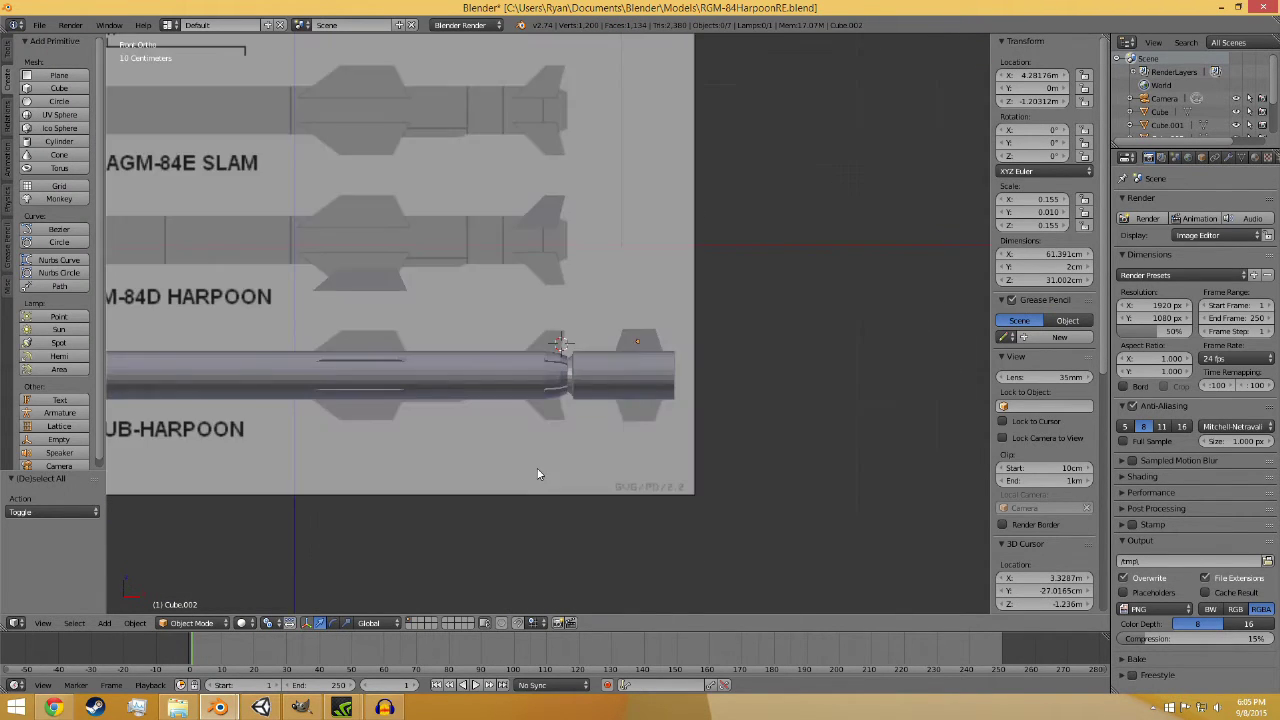
{"action": "right_click", "coordinate": [641, 331]}
{"action": "left_click_drag", "start_coordinate": [641, 298], "coordinate": [641, 242]}
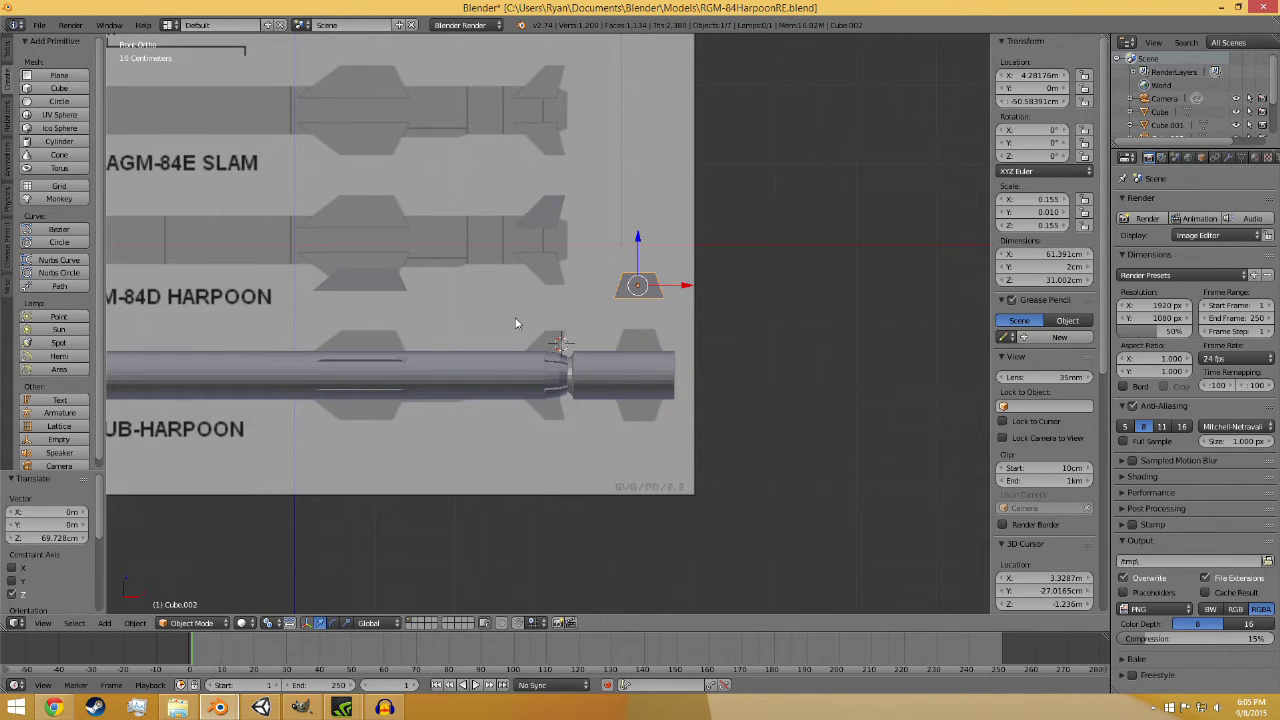
- Deselect everything and view the full missile and its separate fins against the side-view reference drawings
{"action": "key", "text": "a"}
{"action": "right_click", "coordinate": [622, 375]}
{"action": "right_click", "coordinate": [454, 375]}
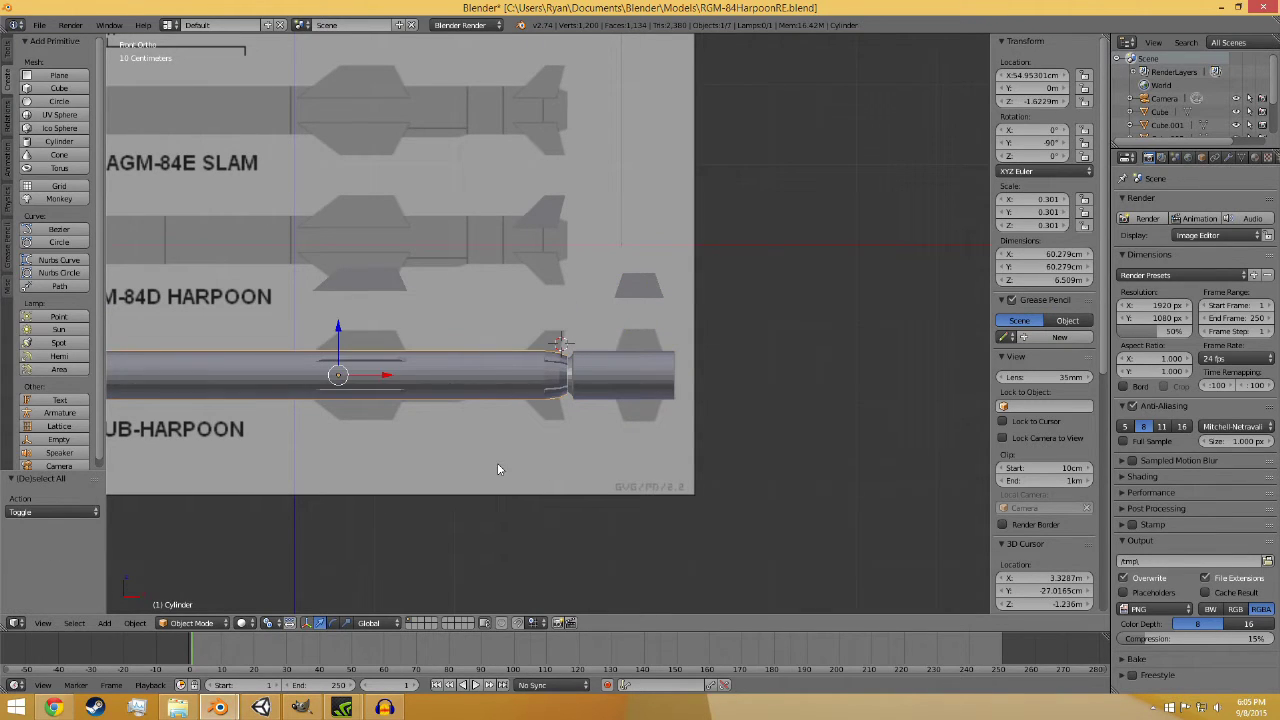
{"action": "scroll", "coordinate": [497, 468], "scroll_direction": "down", "scroll_amount": 2}
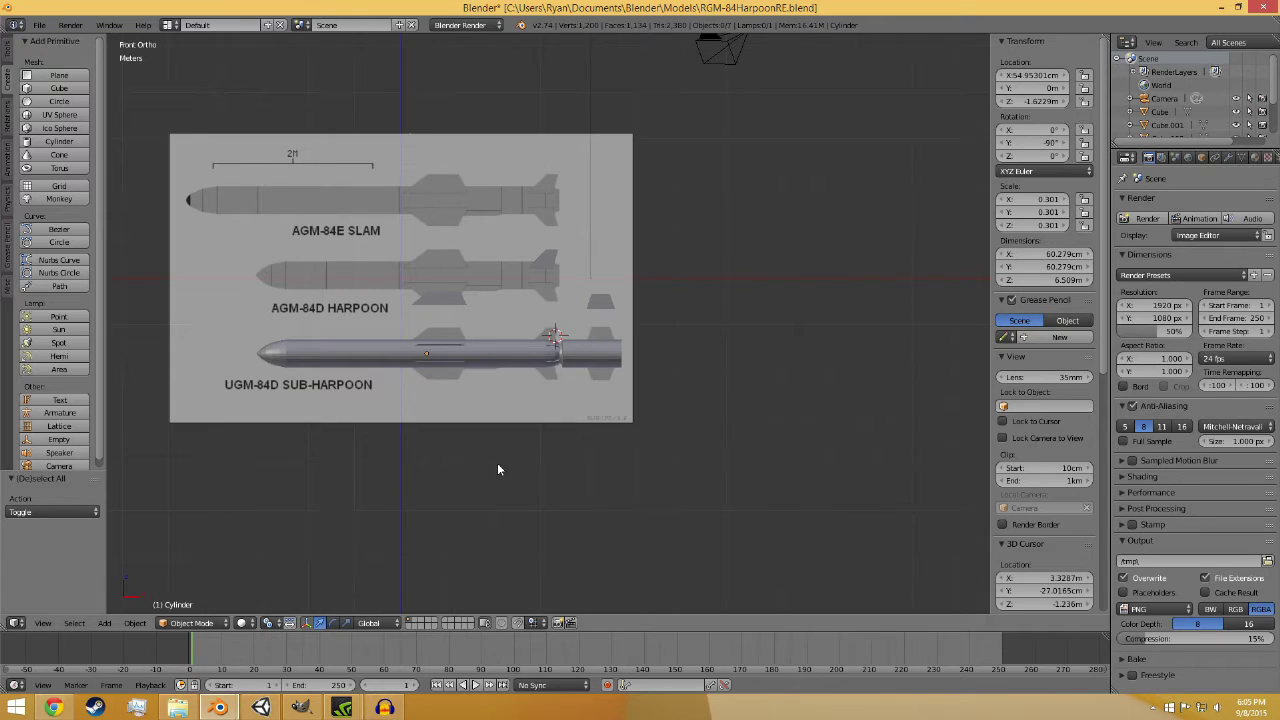
- Temporarily lift the missile body off the UGM-84D reference drawing to examine the outline beneath, and undo the move
{"action": "scroll", "coordinate": [497, 469], "scroll_direction": "up", "scroll_amount": 2}
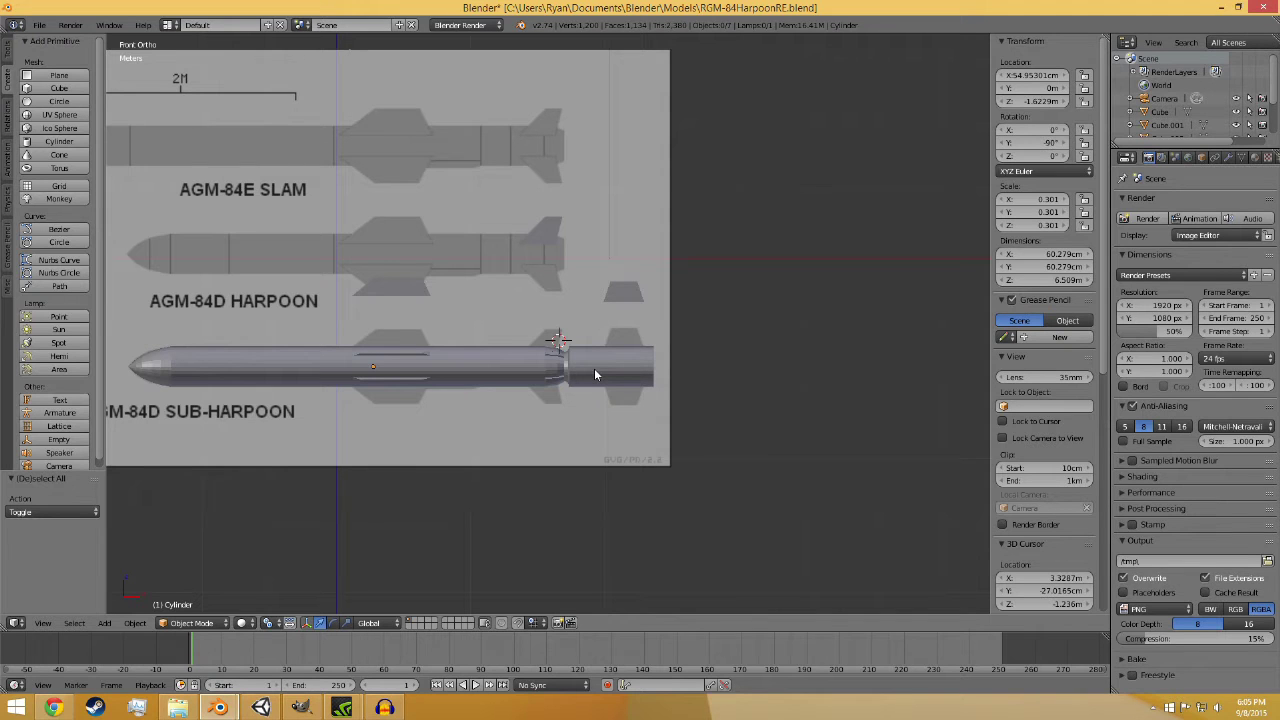
{"action": "key", "text": "shift+a"}
{"action": "scroll", "coordinate": [379, 470], "scroll_direction": "up", "scroll_amount": 6}
{"action": "right_click", "coordinate": [584, 307]}
{"action": "left_click_drag", "start_coordinate": [447, 280], "coordinate": [473, 207]}
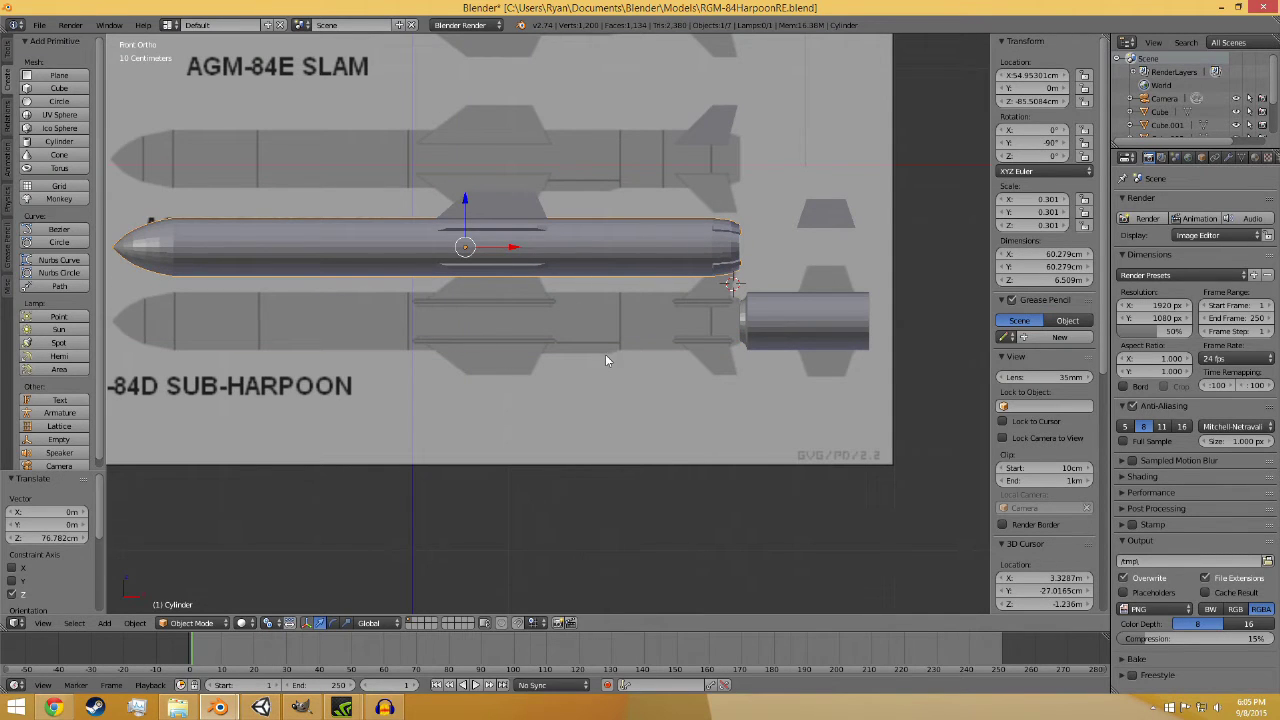
{"action": "key", "text": "ctrl+z"}
{"action": "key", "text": "a"}
{"action": "left_click", "coordinate": [540, 405]}
{"action": "scroll", "coordinate": [211, 287], "scroll_direction": "up", "scroll_amount": 4}
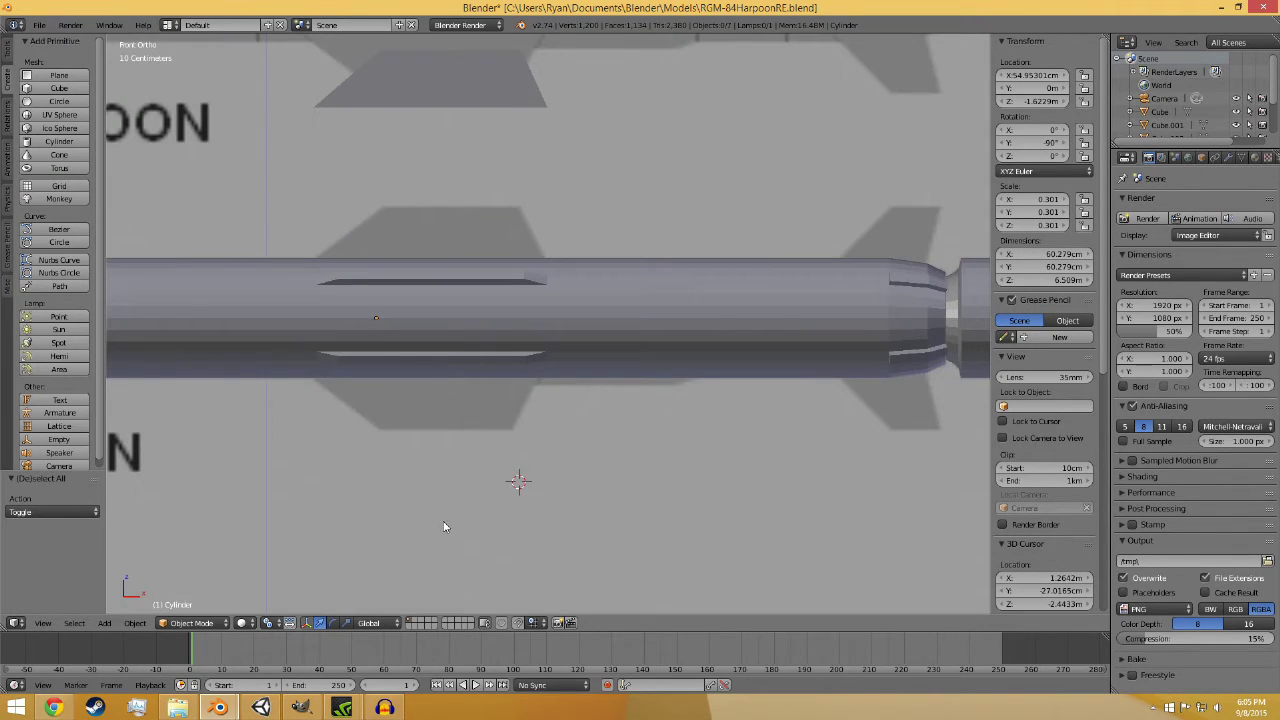
- Open the missile body cylinder in Edit Mode, clear its selection and switch to face selection
{"action": "right_click", "coordinate": [569, 275]}
{"action": "left_click", "coordinate": [181, 625]}
{"action": "left_click", "coordinate": [187, 592]}
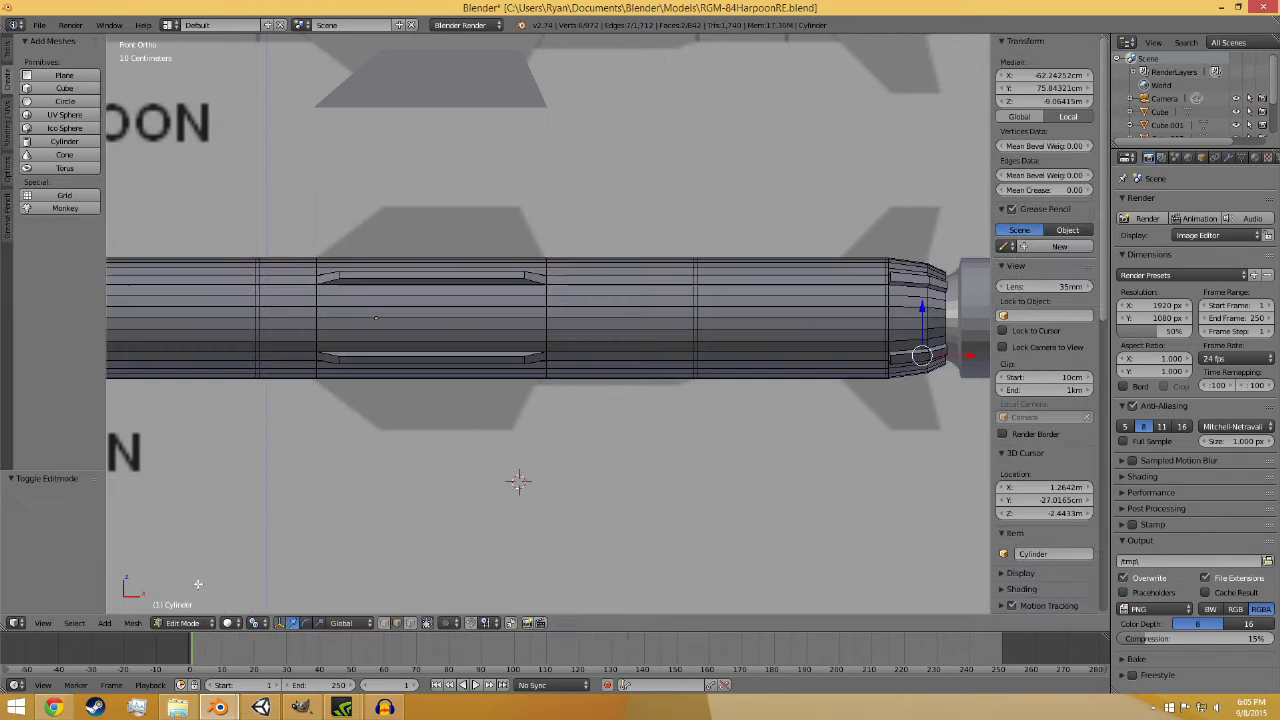
{"action": "middle_click_drag", "start_coordinate": [438, 479], "coordinate": [443, 451]}
{"action": "key", "text": "KP_1"}
{"action": "middle_click_drag", "start_coordinate": [339, 381], "coordinate": [349, 263]}
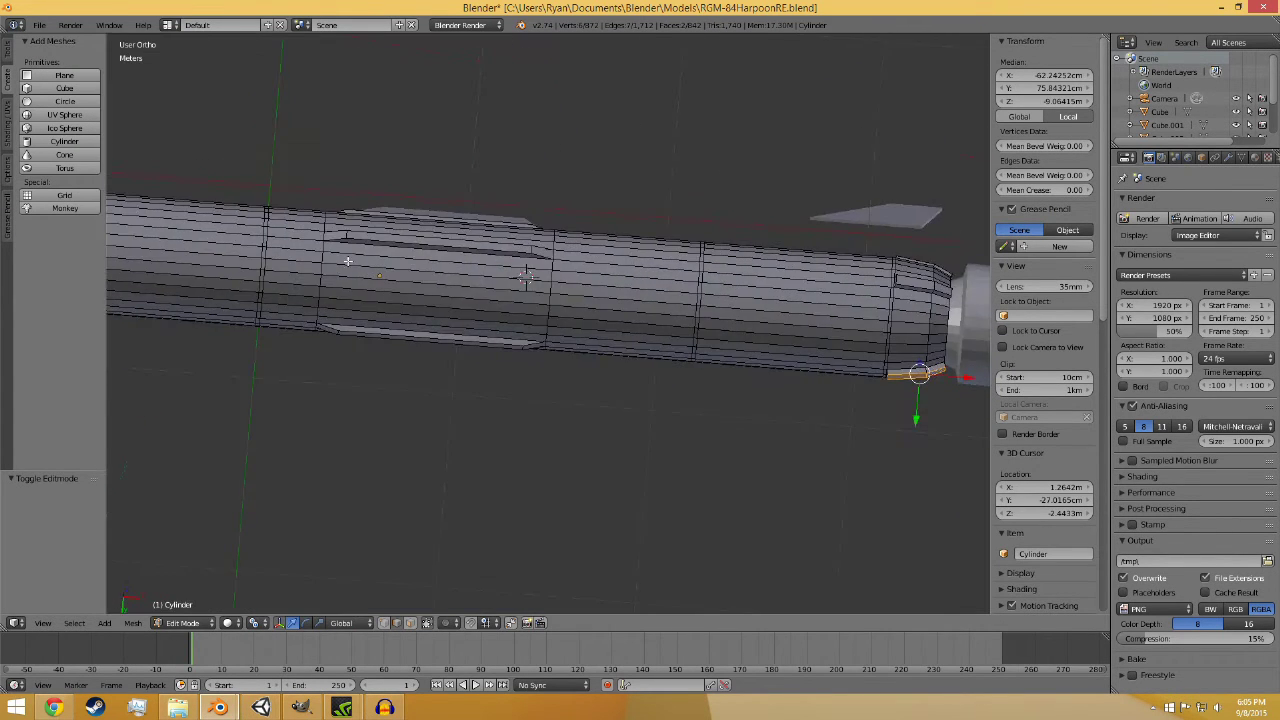
{"action": "right_click", "coordinate": [330, 280]}
{"action": "scroll", "coordinate": [388, 562], "scroll_direction": "up", "scroll_amount": 5}
{"action": "left_click", "coordinate": [410, 623]}
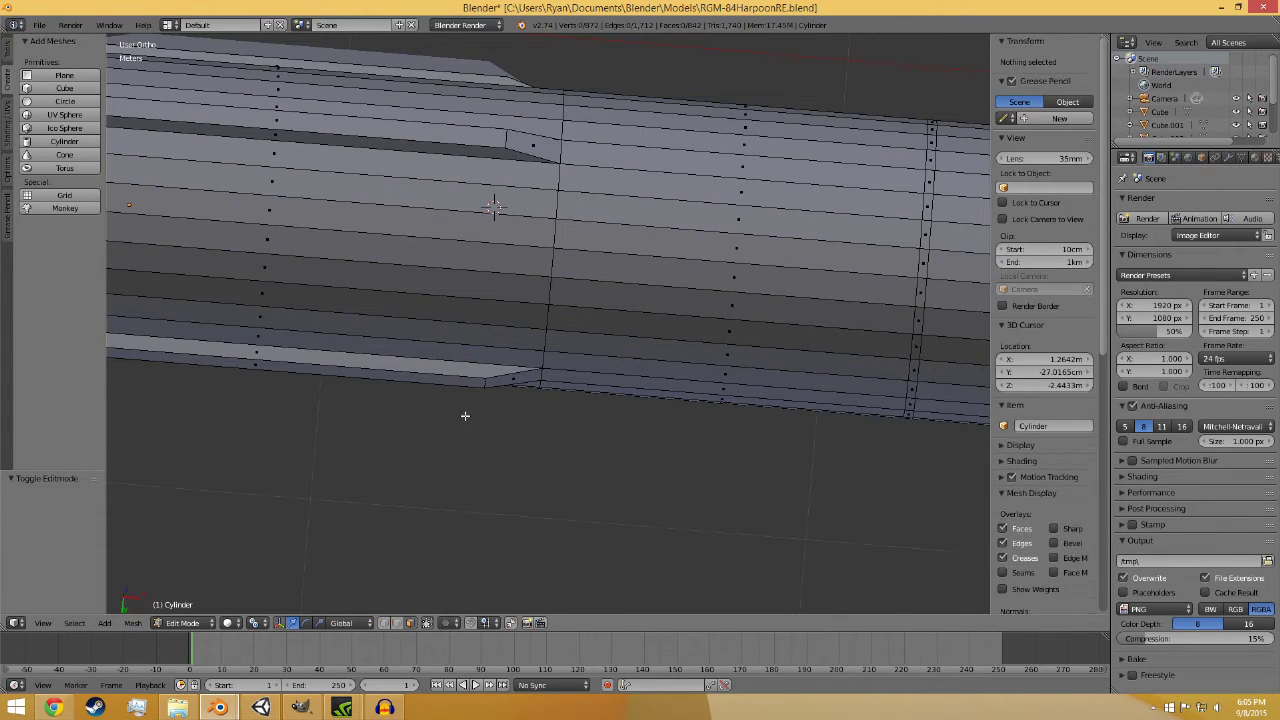
- Select nine underside faces, three across, spanning the wing-root section, the section behind it and the adjoining narrow band
{"action": "scroll", "coordinate": [475, 400], "scroll_direction": "down", "scroll_amount": 2}
{"action": "right_click", "coordinate": [512, 259]}
{"action": "right_click", "coordinate": [501, 282], "text": "shift"}
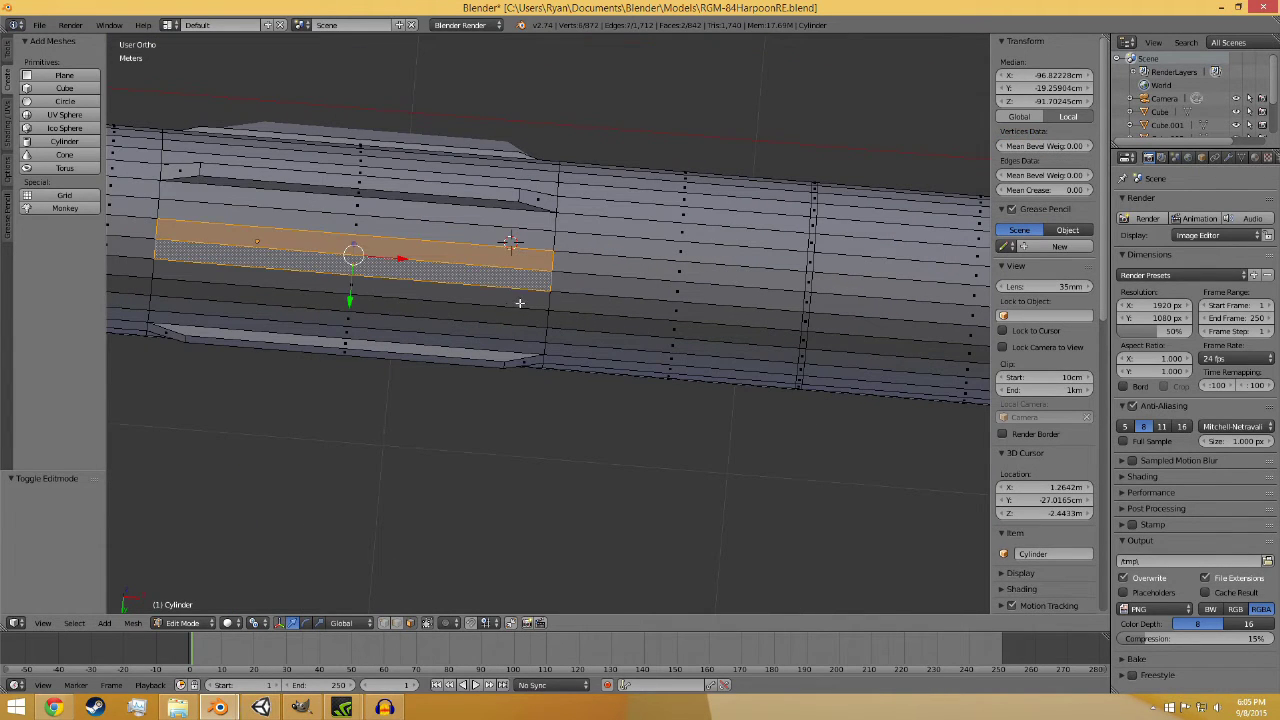
{"action": "right_click", "coordinate": [520, 303], "text": "shift"}
{"action": "right_click", "coordinate": [594, 304], "text": "shift"}
{"action": "right_click", "coordinate": [603, 282], "text": "shift"}
{"action": "right_click", "coordinate": [608, 268], "text": "shift"}
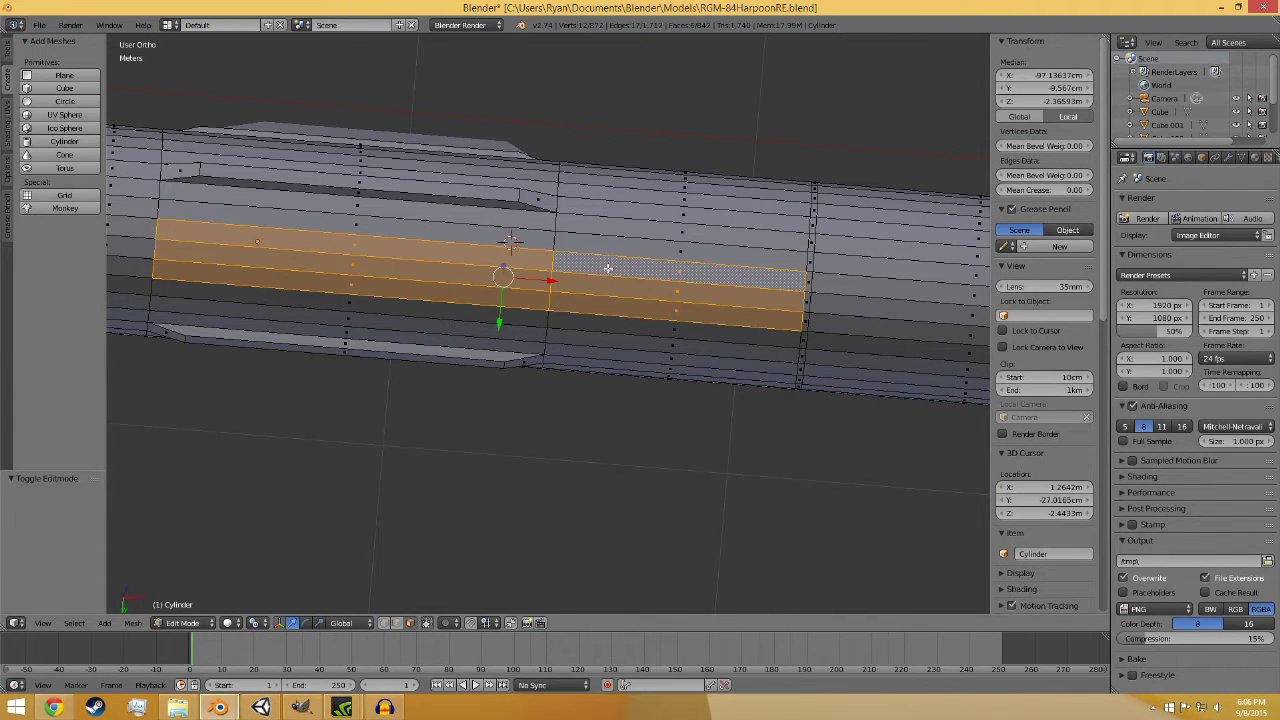
{"action": "right_click", "coordinate": [807, 302]}
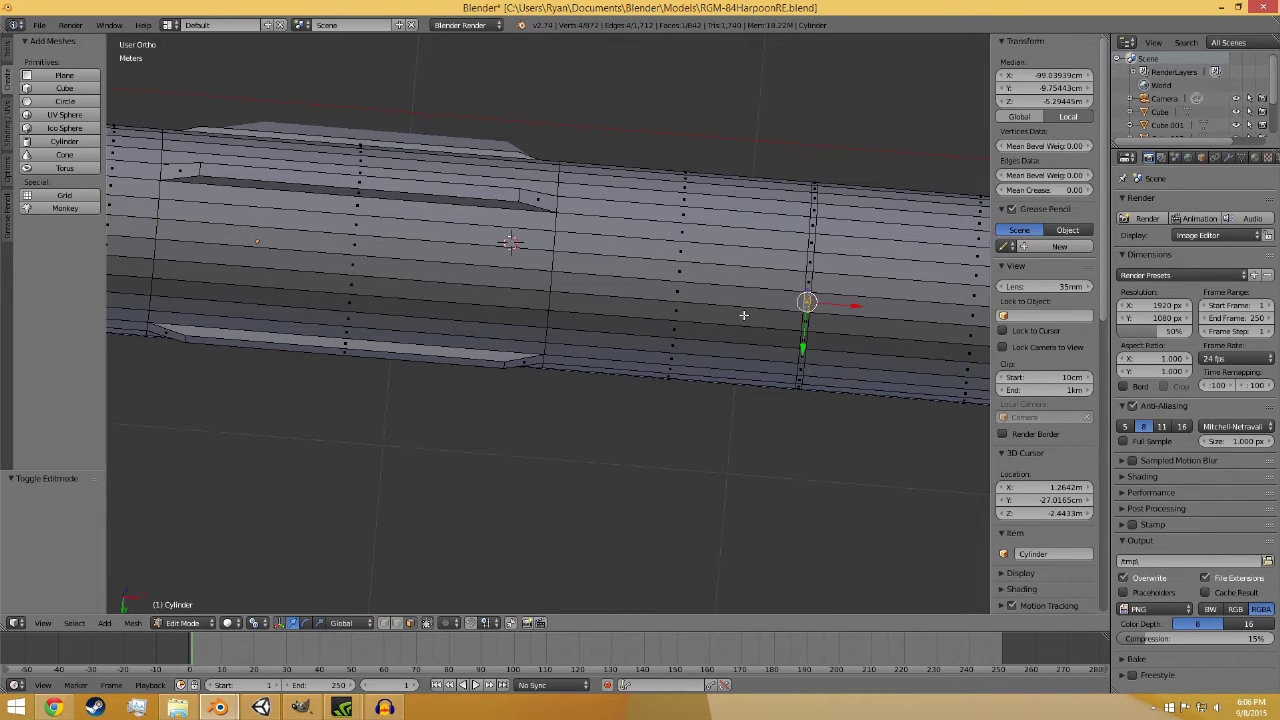
{"action": "right_click", "coordinate": [804, 302], "text": "alt"}
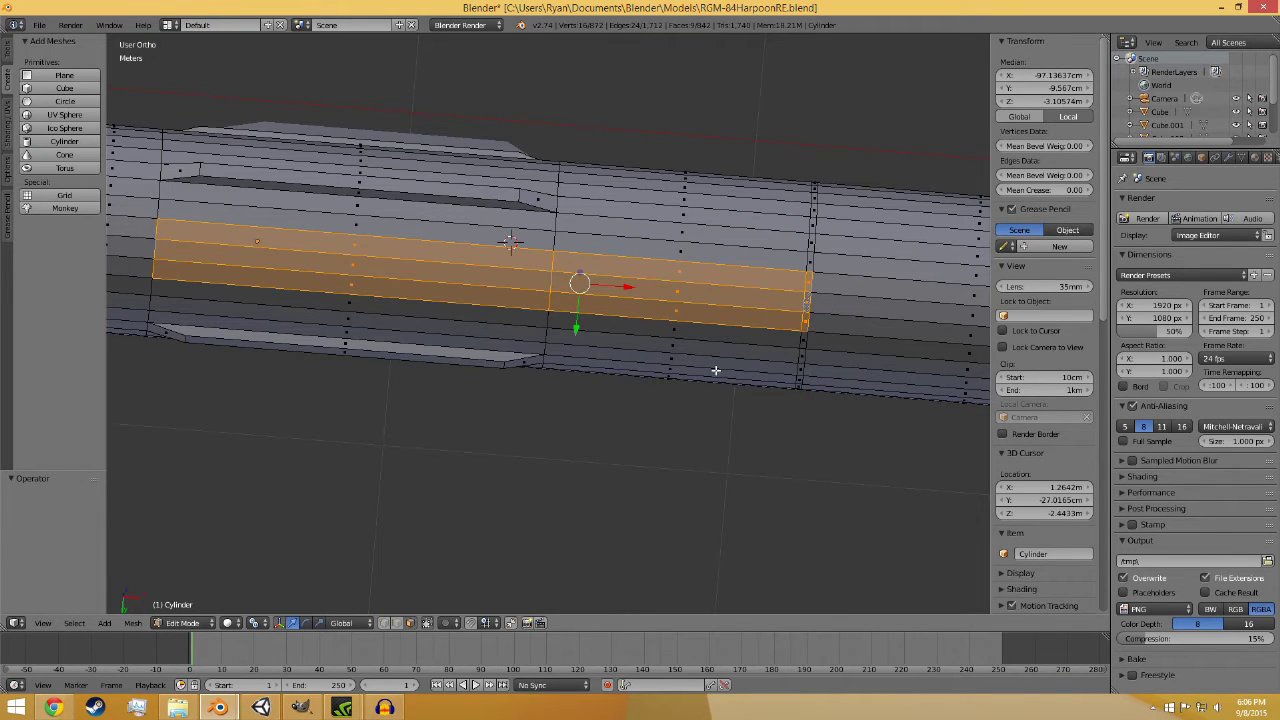
- Try adding the full ring of faces behind the wing roots to the selection, and restore the nine-face underside strip
{"action": "key", "text": "KP_1"}
{"action": "right_click", "coordinate": [670, 323], "text": "alt+shift"}
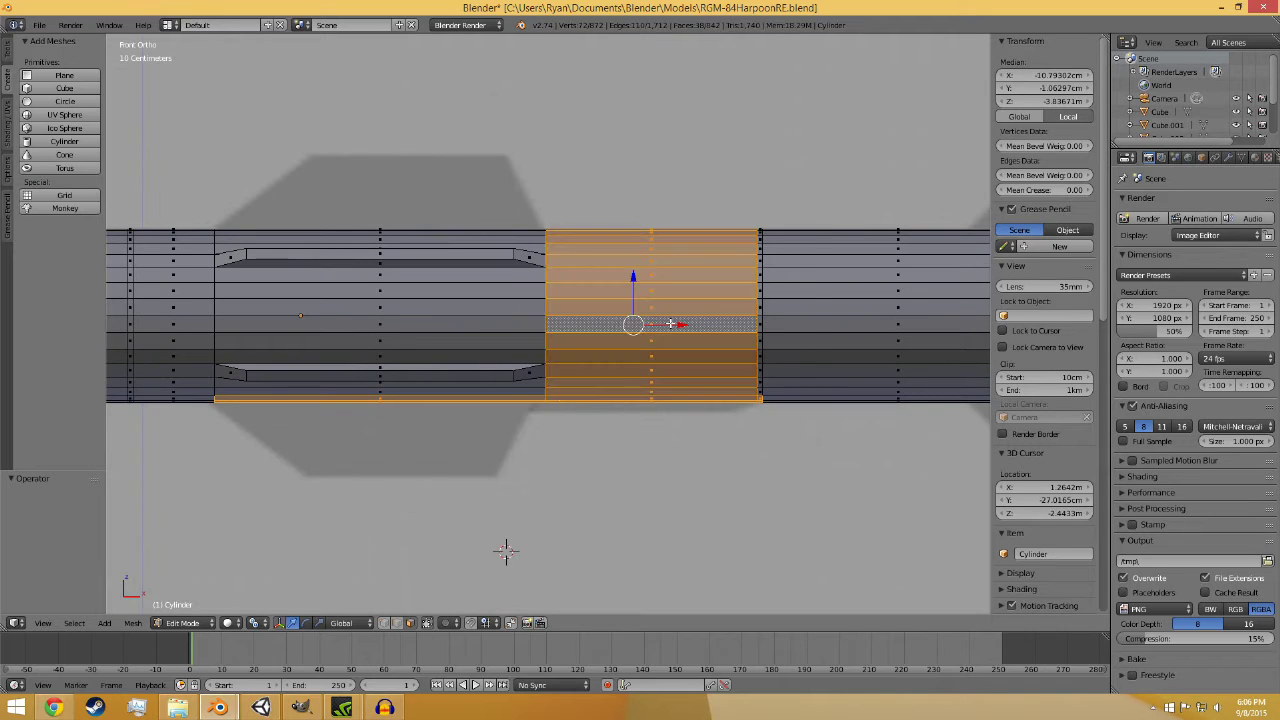
{"action": "right_click", "coordinate": [671, 323], "text": "alt+shift"}
{"action": "middle_click_drag", "start_coordinate": [706, 440], "coordinate": [717, 334]}
{"action": "scroll", "coordinate": [717, 334], "scroll_direction": "up", "scroll_amount": 3}
{"action": "right_click", "coordinate": [654, 274], "text": "shift"}
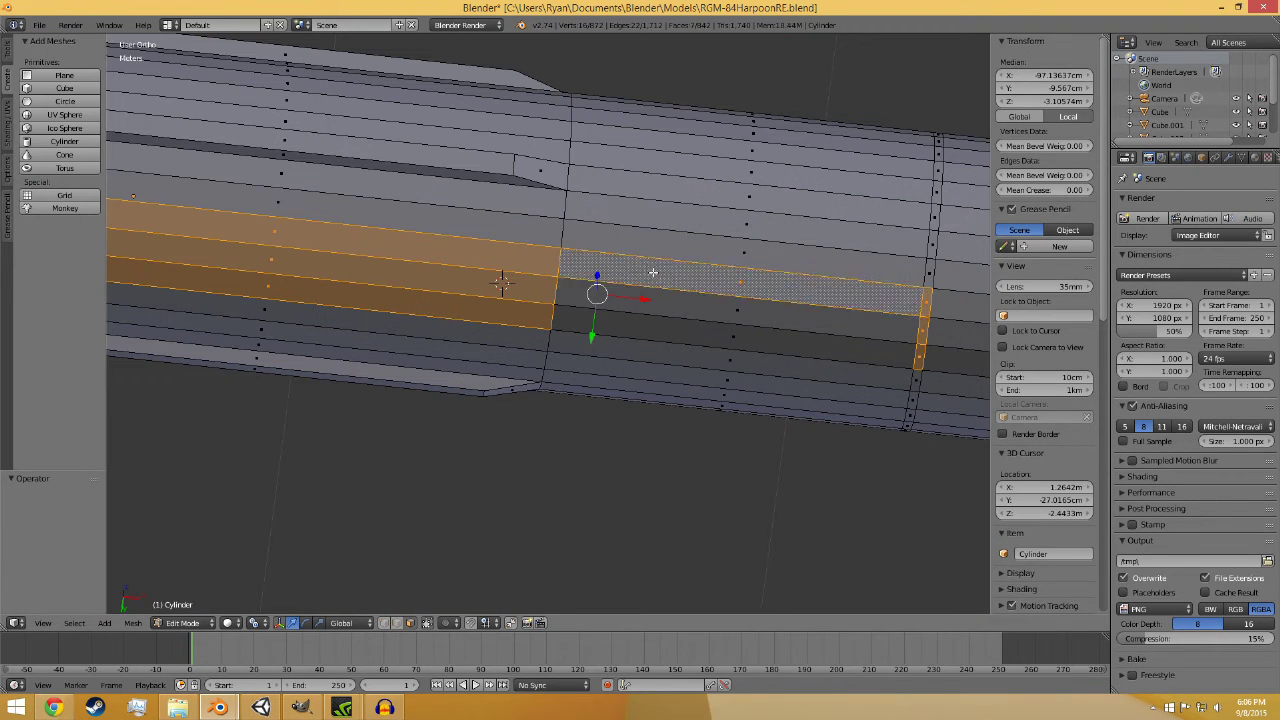
{"action": "right_click", "coordinate": [646, 301], "text": "shift"}
{"action": "right_click", "coordinate": [638, 332], "text": "shift"}
{"action": "scroll", "coordinate": [756, 364], "scroll_direction": "down", "scroll_amount": 4}
{"action": "middle_click_drag", "start_coordinate": [842, 378], "coordinate": [841, 384]}
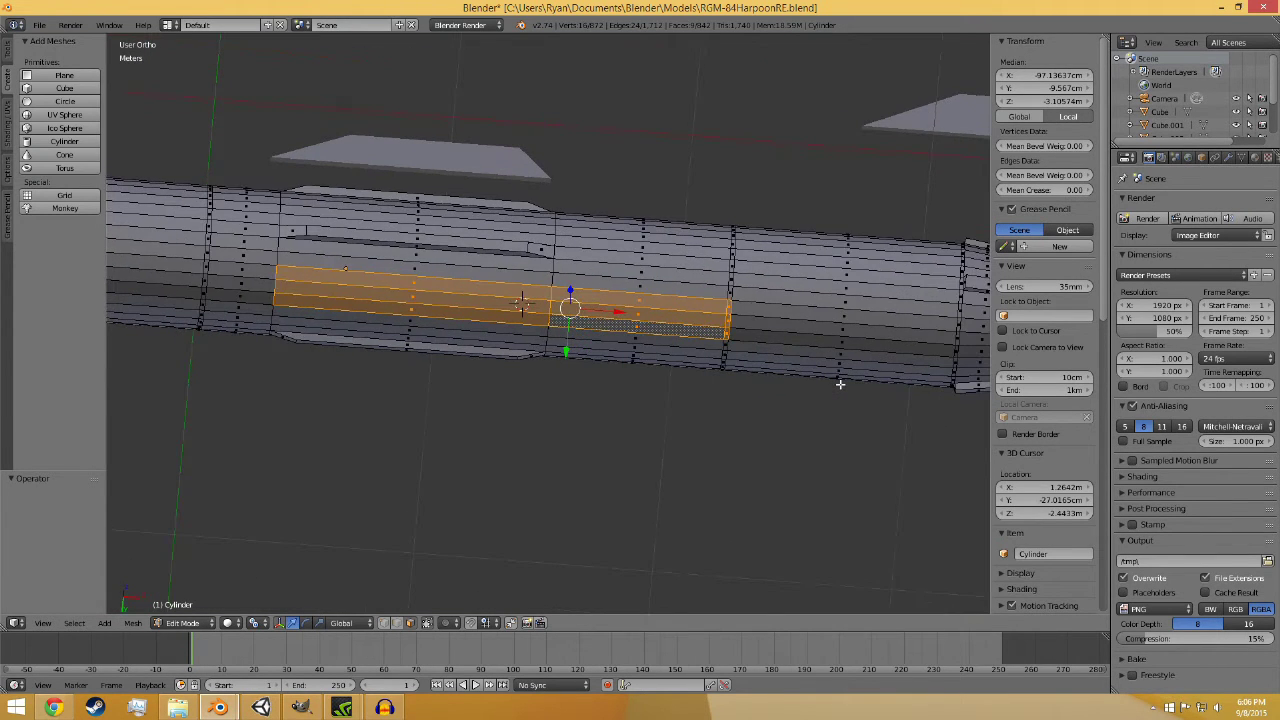
- Try extruding the nine-face underside strip along its normal, and set the pivot point to Individual Origins
{"action": "key", "text": "KP_1"}
{"action": "scroll", "coordinate": [700, 437], "scroll_direction": "up", "scroll_amount": 4}
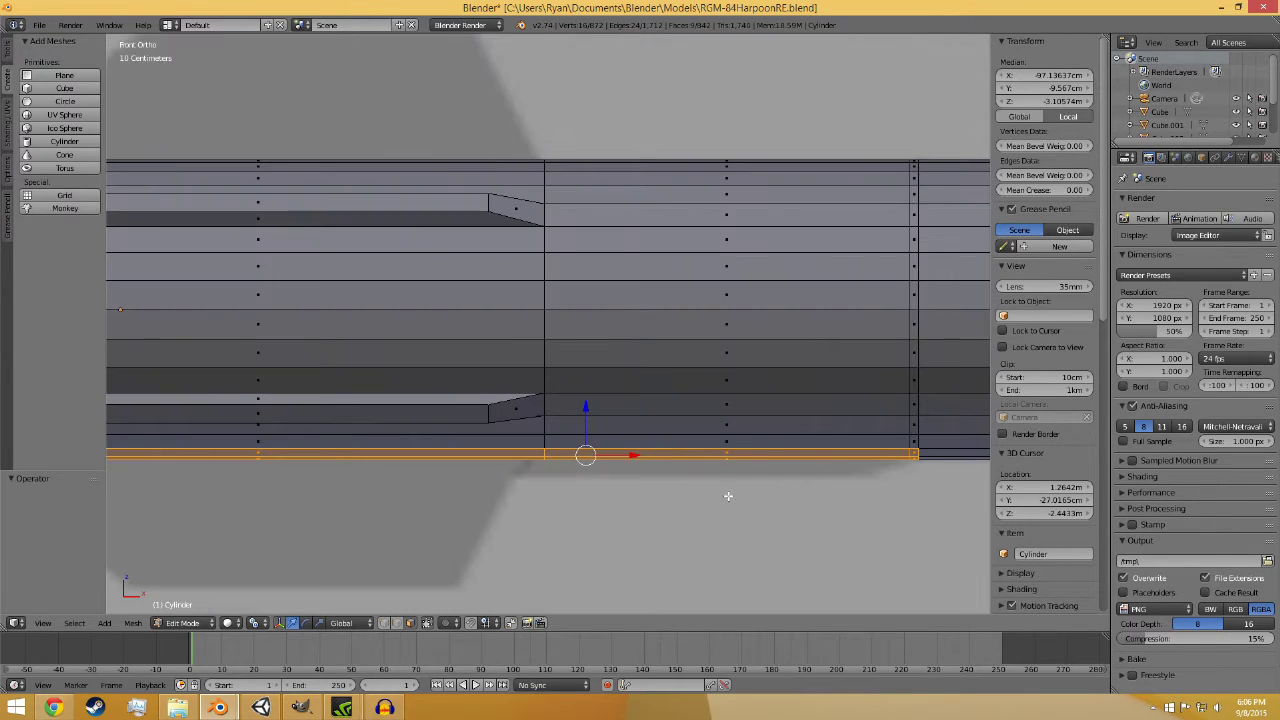
{"action": "scroll", "coordinate": [728, 496], "scroll_direction": "down", "scroll_amount": 3}
{"action": "key", "text": "g"}
{"action": "key", "text": "z"}
{"action": "key", "text": "z"}
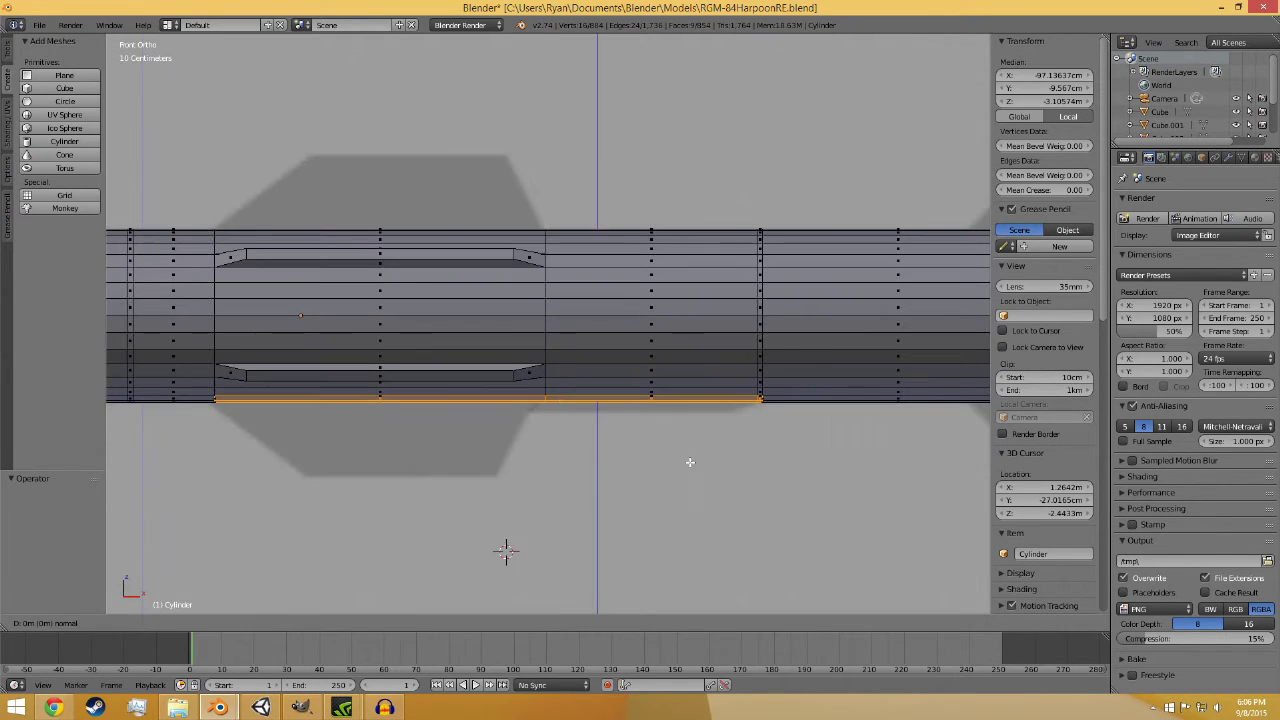
{"action": "left_click", "coordinate": [680, 526]}
{"action": "left_click", "coordinate": [256, 623]}
{"action": "left_click", "coordinate": [288, 578]}
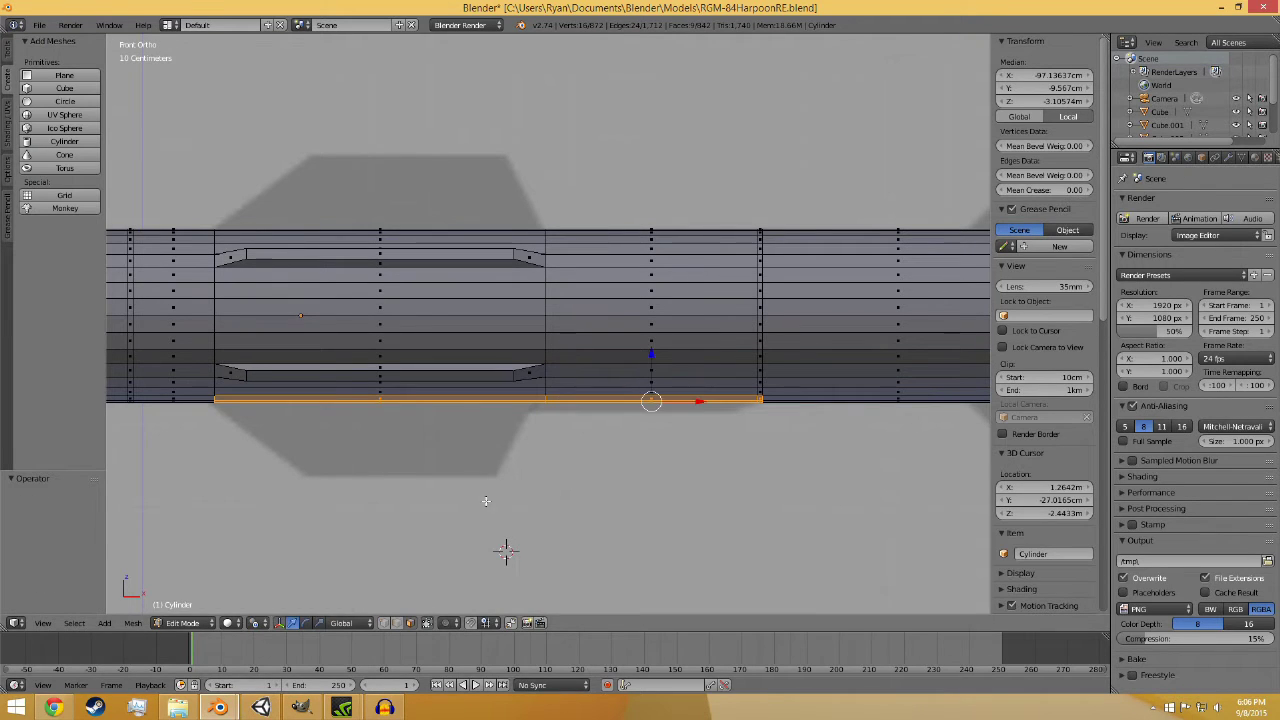
- Extrude the nine-face underside strip about 5.1 cm downward and lower it about 6.8 mm further along Z
{"action": "key", "text": "g"}
{"action": "key", "text": "z"}
{"action": "key", "text": "z"}
{"action": "left_click", "coordinate": [601, 486]}
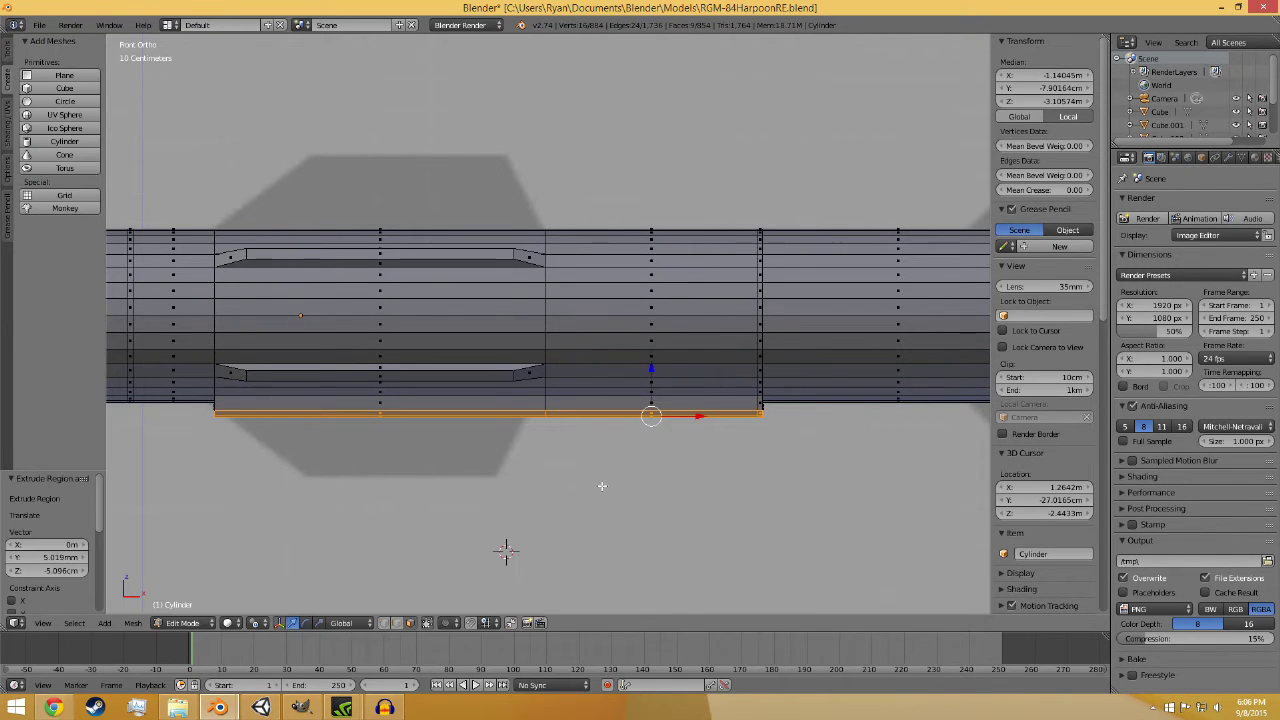
{"action": "scroll", "coordinate": [601, 486], "scroll_direction": "up", "scroll_amount": 2}
{"action": "scroll", "coordinate": [560, 495], "scroll_direction": "down", "scroll_amount": 3}
{"action": "middle_click_drag", "start_coordinate": [539, 503], "coordinate": [646, 523]}
{"action": "scroll", "coordinate": [679, 490], "scroll_direction": "up", "scroll_amount": 4}
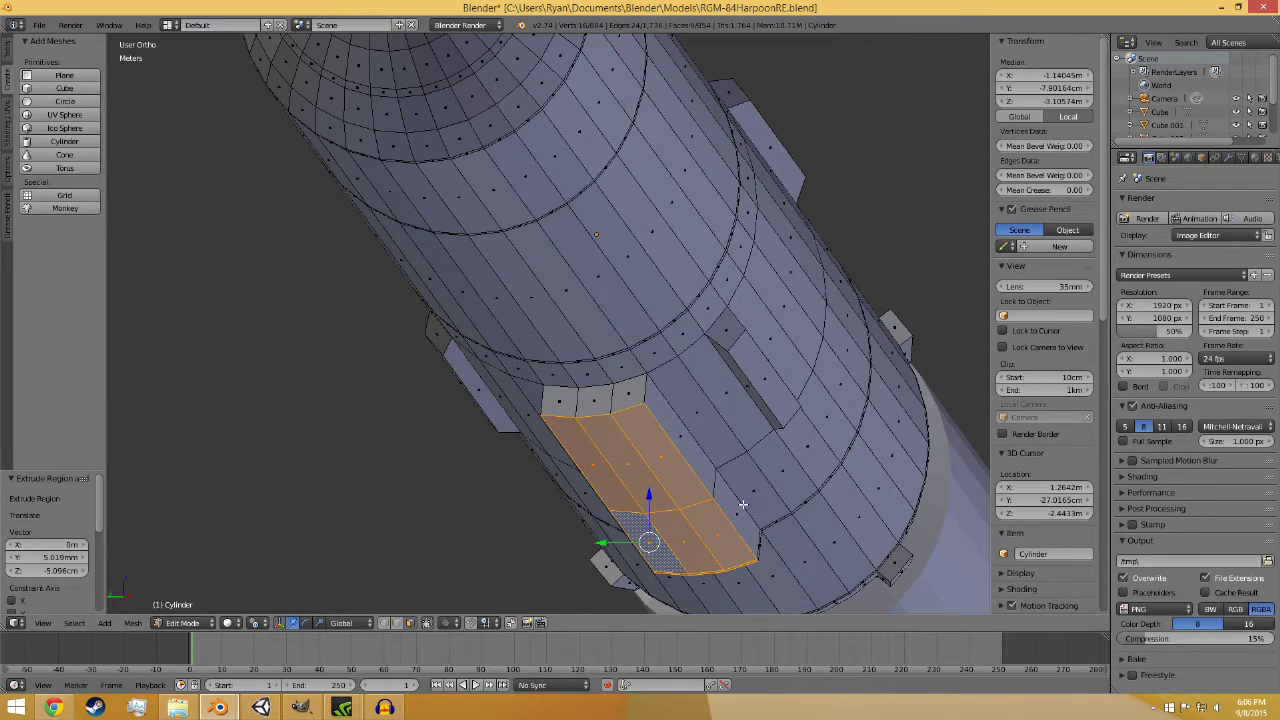
{"action": "key", "text": "g"}
{"action": "key", "text": "z"}
{"action": "left_click", "coordinate": [649, 520]}
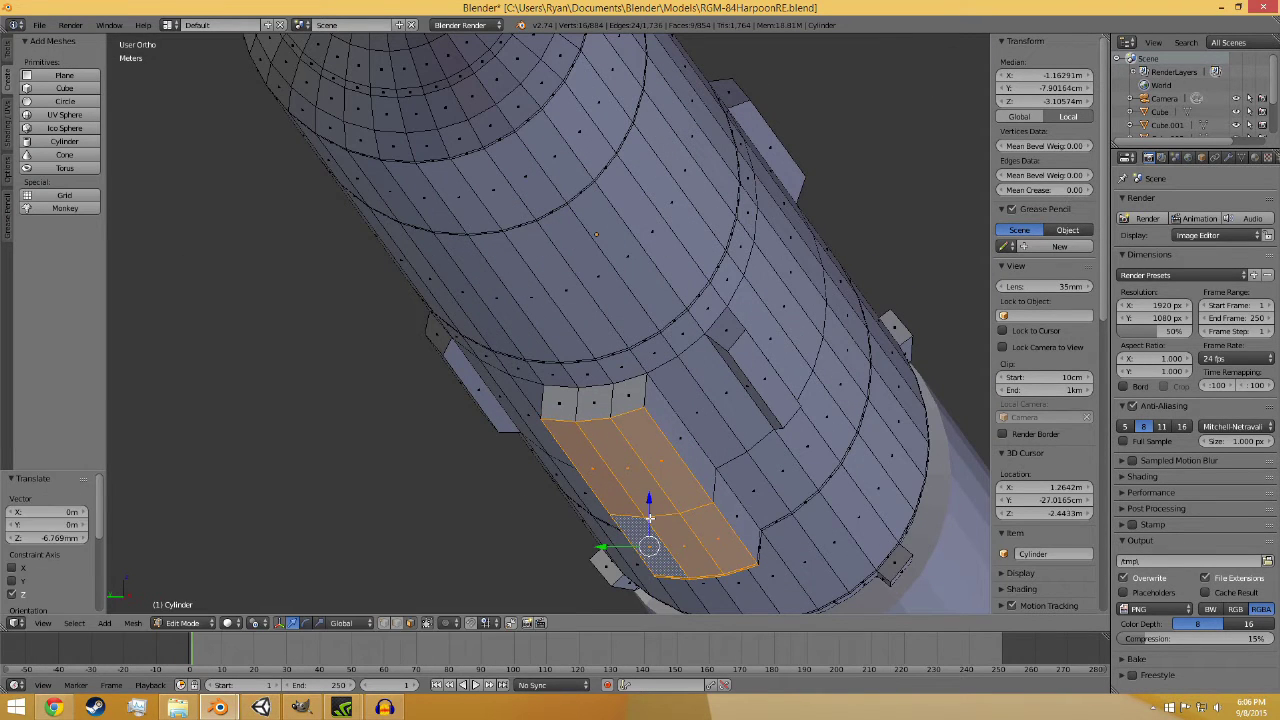
- Inspect the extruded underside strip from behind, and undo its move and extrusion
{"action": "key", "text": "KP_1"}
{"action": "scroll", "coordinate": [649, 518], "scroll_direction": "down", "scroll_amount": 2}
{"action": "key", "text": "a"}
{"action": "scroll", "coordinate": [840, 540], "scroll_direction": "up", "scroll_amount": 3}
{"action": "middle_click_drag", "start_coordinate": [840, 540], "coordinate": [698, 528]}
{"action": "scroll", "coordinate": [690, 529], "scroll_direction": "up", "scroll_amount": 2}
{"action": "scroll", "coordinate": [600, 515], "scroll_direction": "down", "scroll_amount": 2}
{"action": "key", "text": "ctrl+z"}
{"action": "key", "text": "ctrl+z"}
{"action": "key", "text": "ctrl+z"}
{"action": "key", "text": "ctrl+z"}
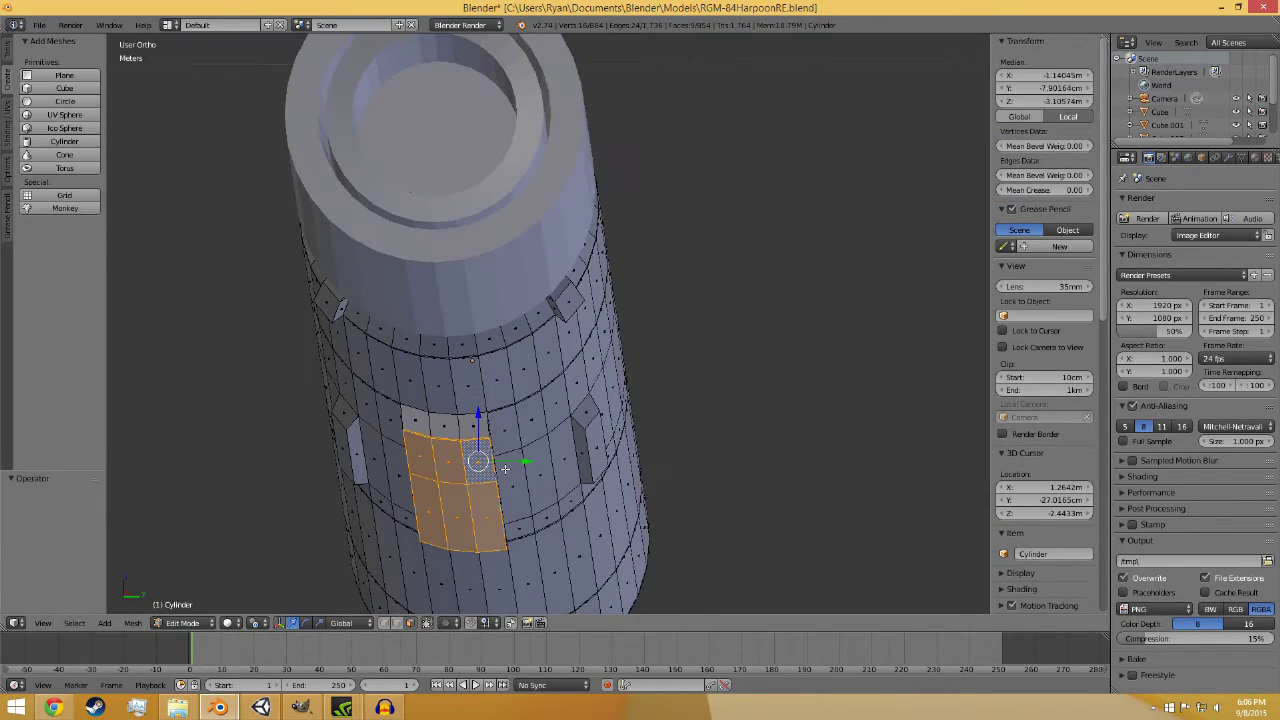
- Extend the underside selection to twelve faces, four across, so the strip is centred beneath the missile body
{"action": "middle_click_drag", "start_coordinate": [582, 483], "coordinate": [487, 458]}
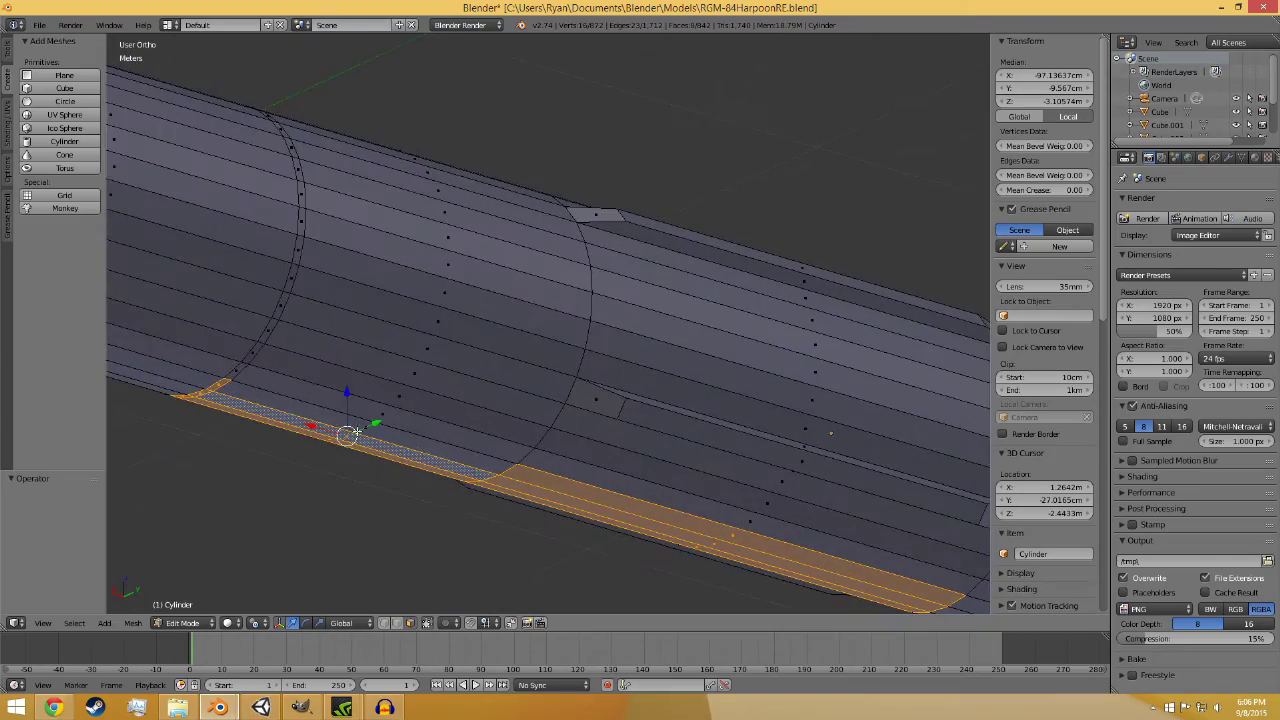
{"action": "right_click", "coordinate": [322, 415], "text": "shift"}
{"action": "right_click", "coordinate": [313, 392], "text": "shift"}
{"action": "right_click", "coordinate": [238, 372], "text": "shift"}
{"action": "right_click", "coordinate": [563, 469], "text": "shift"}
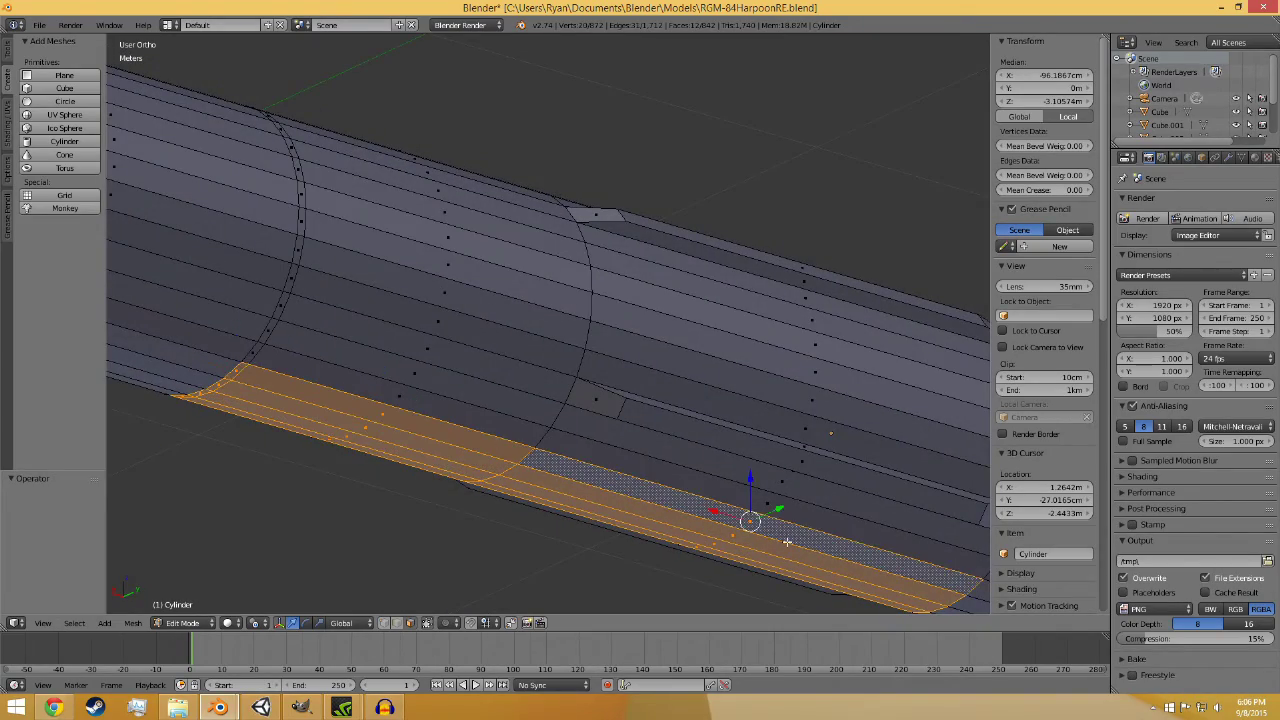
- Extrude the twelve-face underside strip about 9.5 cm downward along its normal and inspect it from behind
{"action": "middle_click_drag", "start_coordinate": [786, 541], "coordinate": [594, 491]}
{"action": "key", "text": "KP_1"}
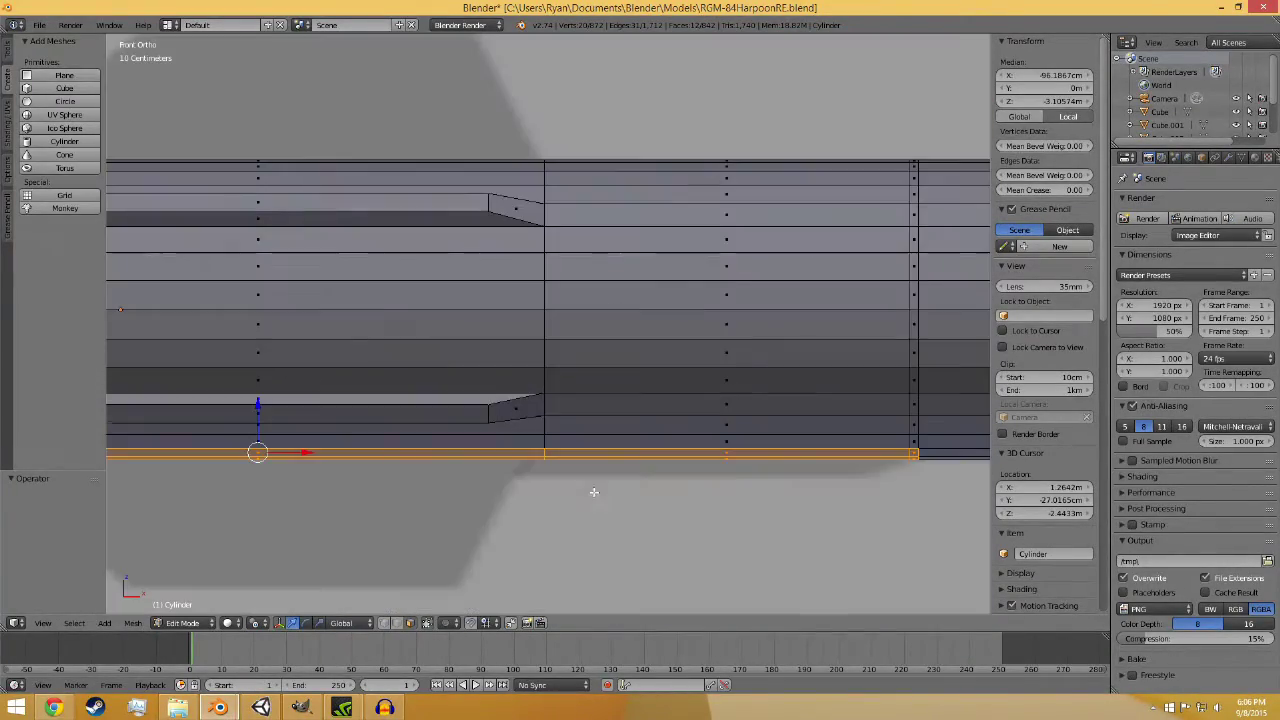
{"action": "scroll", "coordinate": [616, 500], "scroll_direction": "down", "scroll_amount": 2}
{"action": "key", "text": "e"}
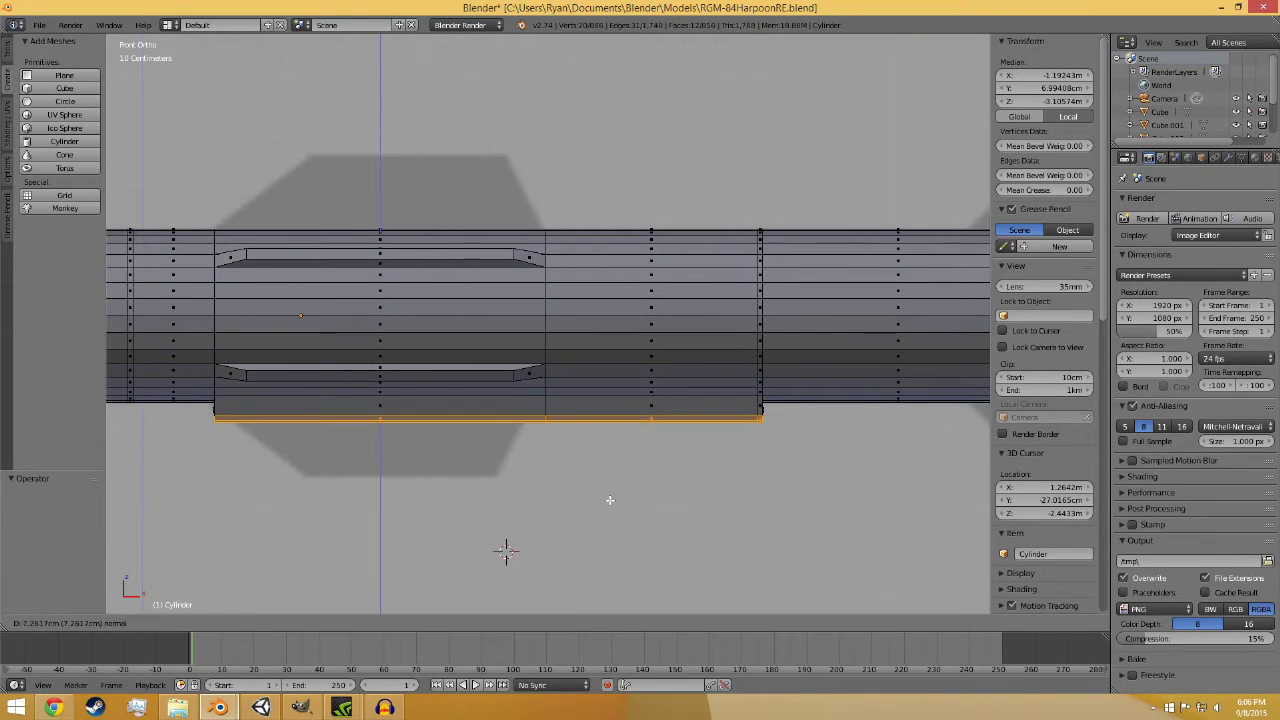
{"action": "left_click", "coordinate": [608, 509]}
{"action": "scroll", "coordinate": [663, 511], "scroll_direction": "up", "scroll_amount": 1}
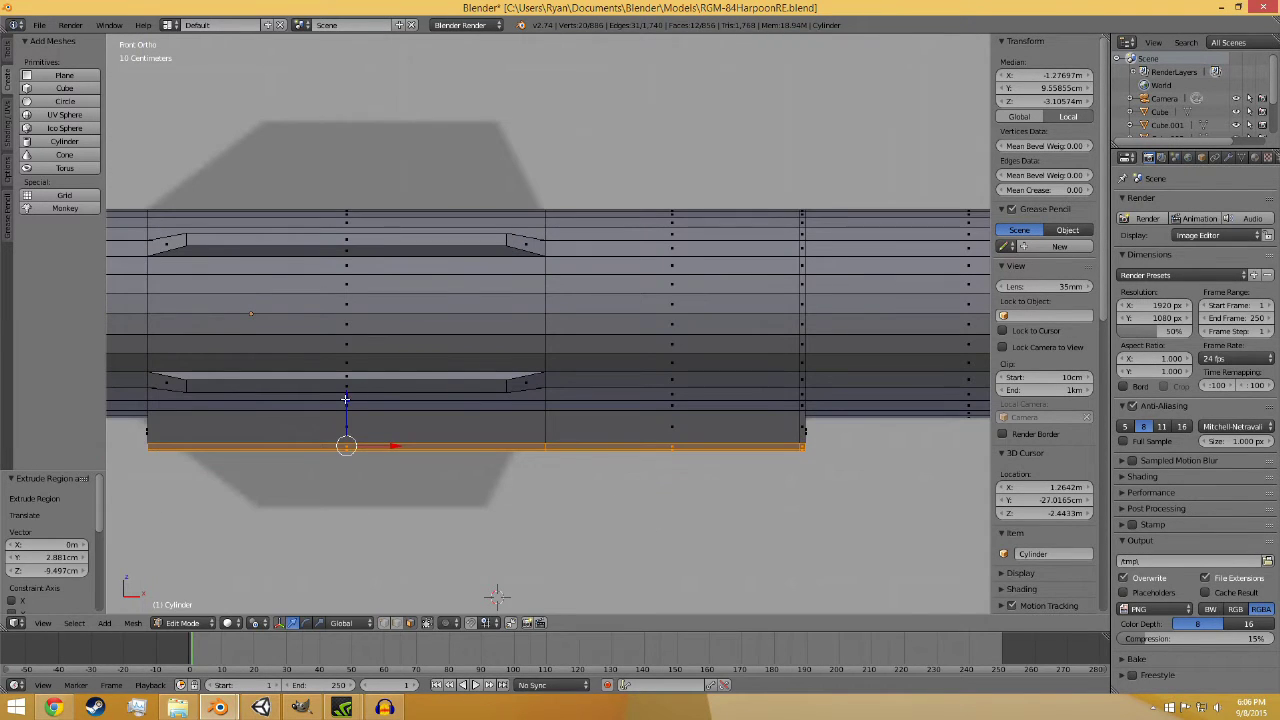
{"action": "key", "text": "a"}
{"action": "middle_click_drag", "start_coordinate": [849, 480], "coordinate": [686, 507]}
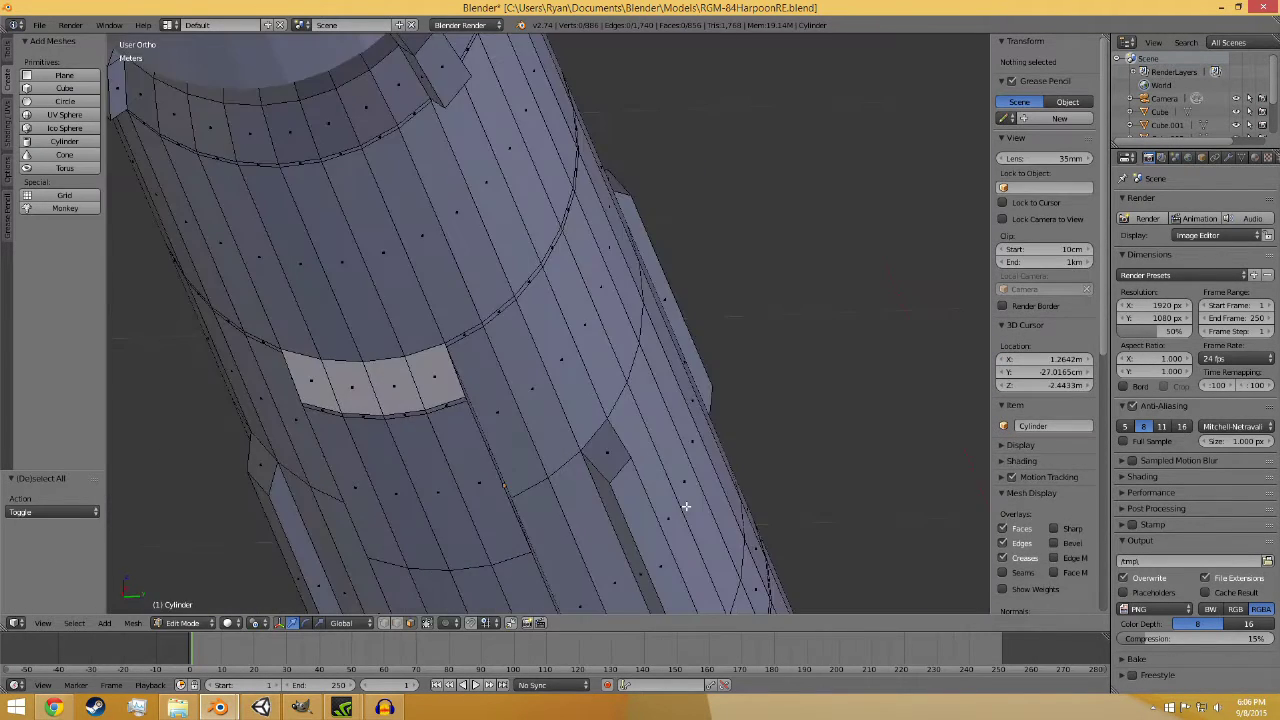
- Undo the extrusion of the twelve-face underside strip
{"action": "key", "text": "ctrl+z"}
{"action": "key", "text": "ctrl+z"}
{"action": "key", "text": "ctrl+z"}
{"action": "middle_click_drag", "start_coordinate": [598, 484], "coordinate": [609, 506]}
{"action": "key", "text": "ctrl+z"}
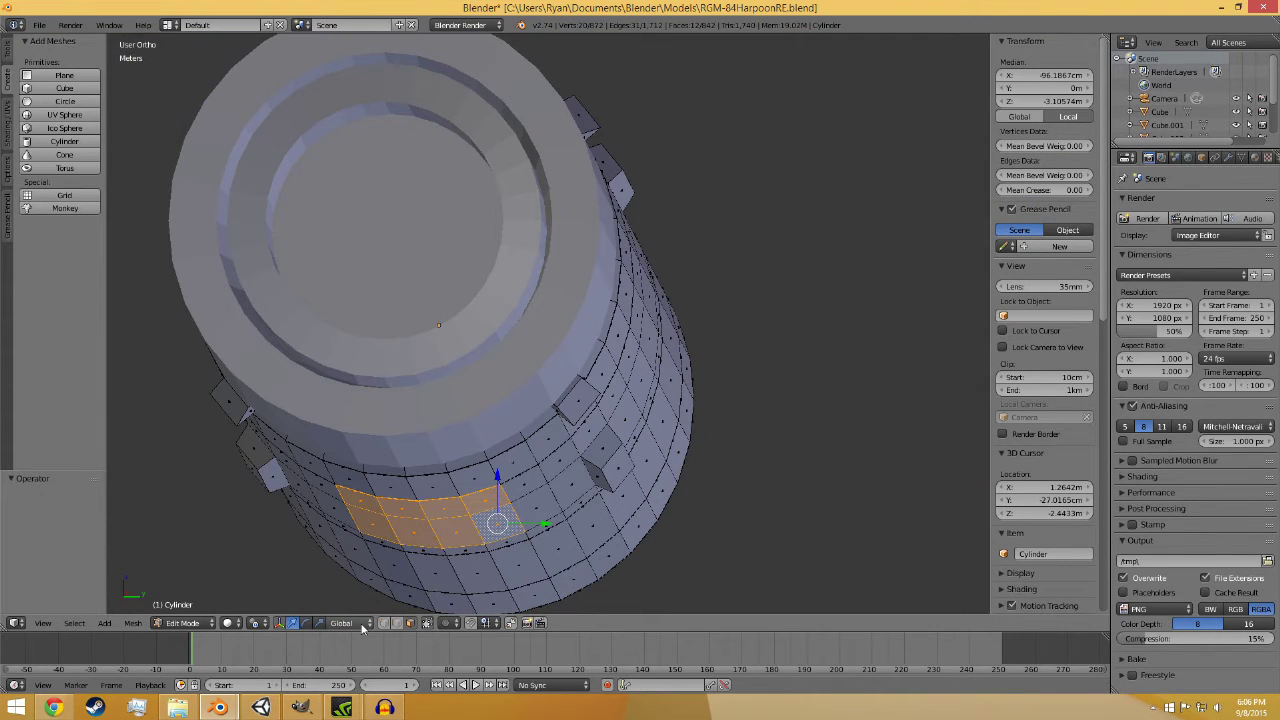
- Extrude the twelve-face underside strip about 5.8 cm straight down with the pivot point at Median Point, and save the file
{"action": "left_click", "coordinate": [257, 622]}
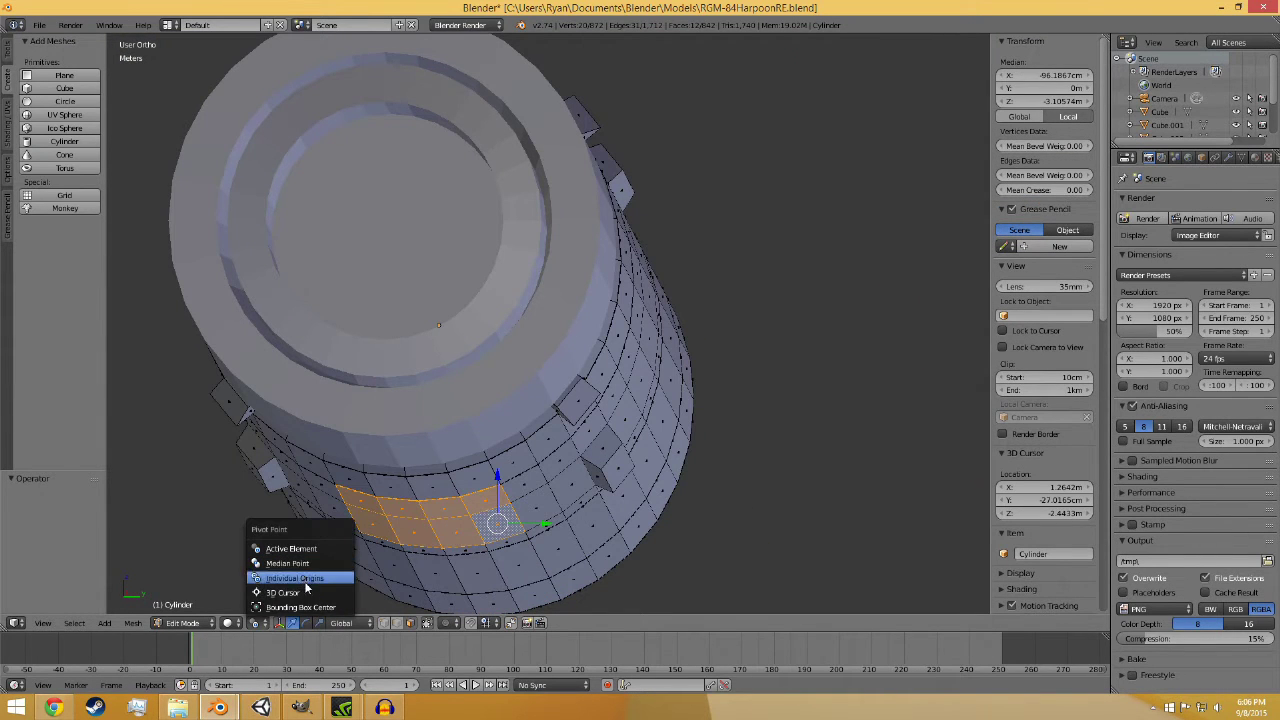
{"action": "left_click", "coordinate": [287, 563]}
{"action": "middle_click_drag", "start_coordinate": [287, 563], "coordinate": [720, 537]}
{"action": "key", "text": "e"}
{"action": "left_click", "coordinate": [660, 531]}
{"action": "key", "text": "ctrl+s"}
{"action": "left_click", "coordinate": [769, 533]}
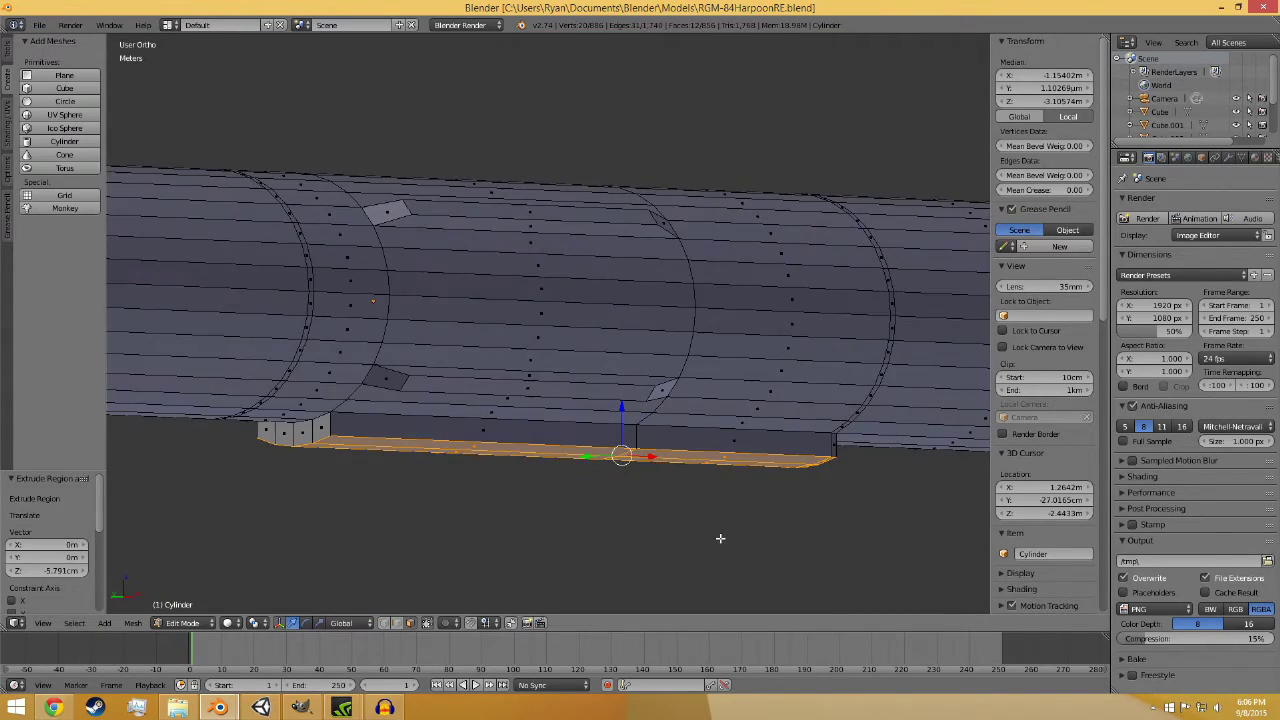
- Raise the extruded underside strip slightly along Z to match the reference outline, and clear the selection
{"action": "key", "text": "KP_1"}
{"action": "key", "text": "g"}
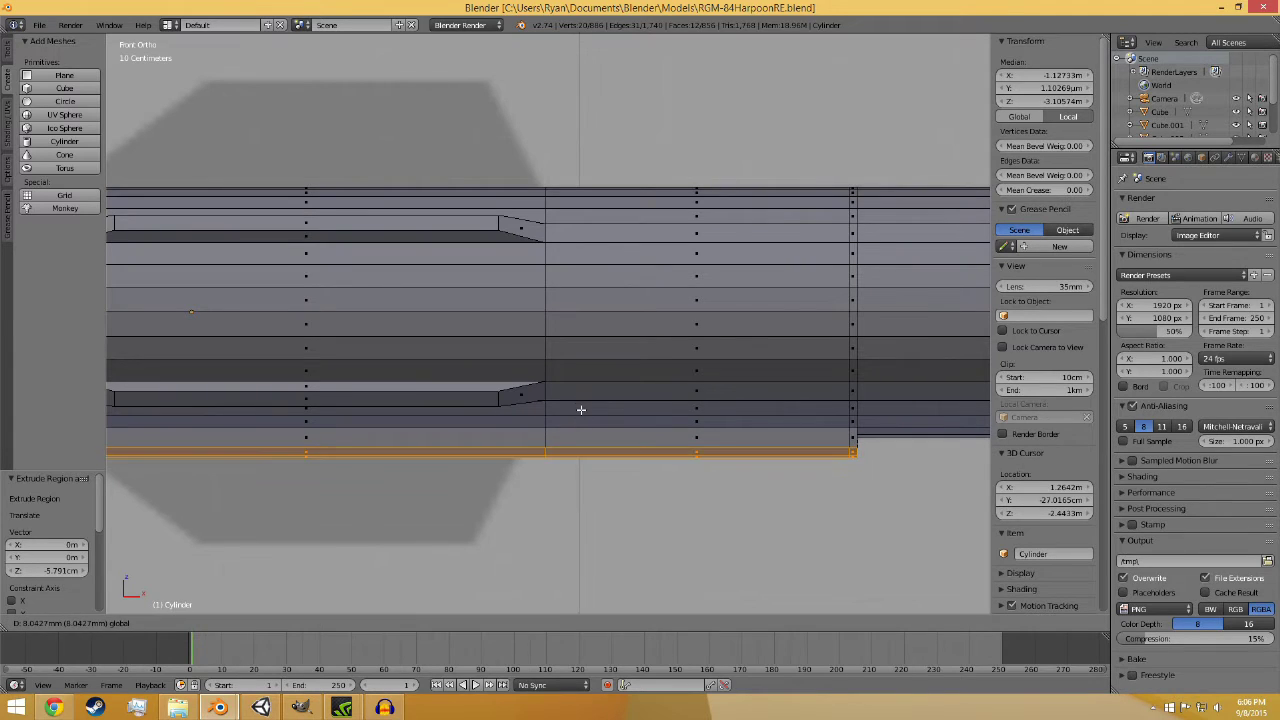
{"action": "left_click", "coordinate": [580, 403]}
{"action": "key", "text": "a"}
- Select the four lower edges of the underside fairing's rear end wall and raise them along Z to slope the end
{"action": "middle_click_drag", "start_coordinate": [757, 503], "coordinate": [643, 488]}
{"action": "scroll", "coordinate": [620, 450], "scroll_direction": "up", "scroll_amount": 5}
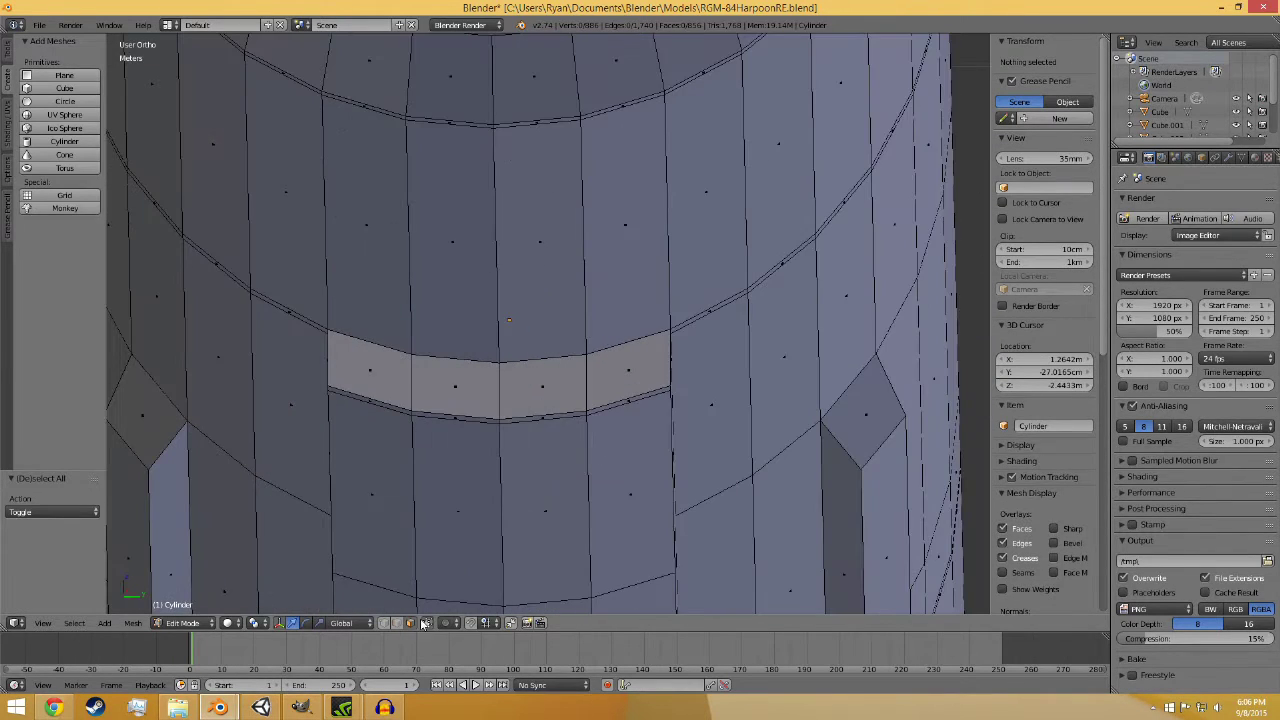
{"action": "right_click", "coordinate": [380, 400]}
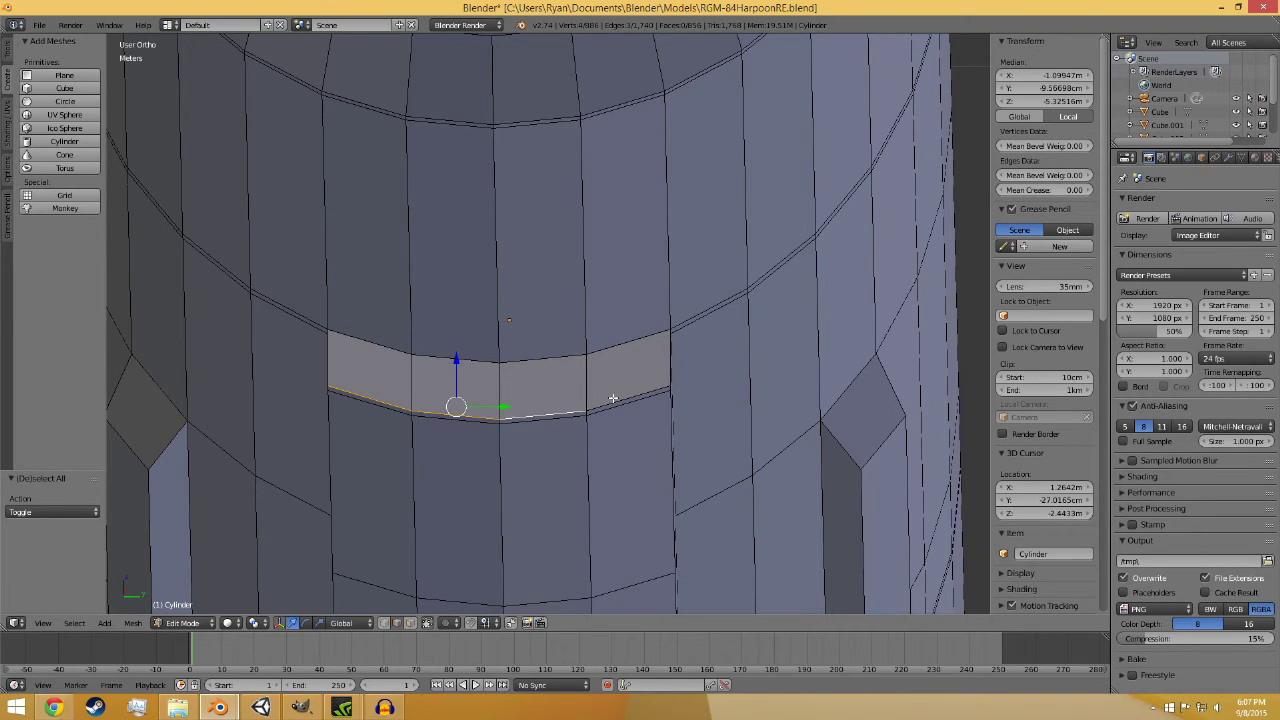
{"action": "right_click", "coordinate": [613, 398], "text": "shift"}
{"action": "middle_click_drag", "start_coordinate": [745, 405], "coordinate": [600, 492]}
{"action": "middle_click_drag", "start_coordinate": [426, 506], "coordinate": [463, 403], "text": "shift"}
{"action": "key", "text": "g"}
{"action": "key", "text": "z"}
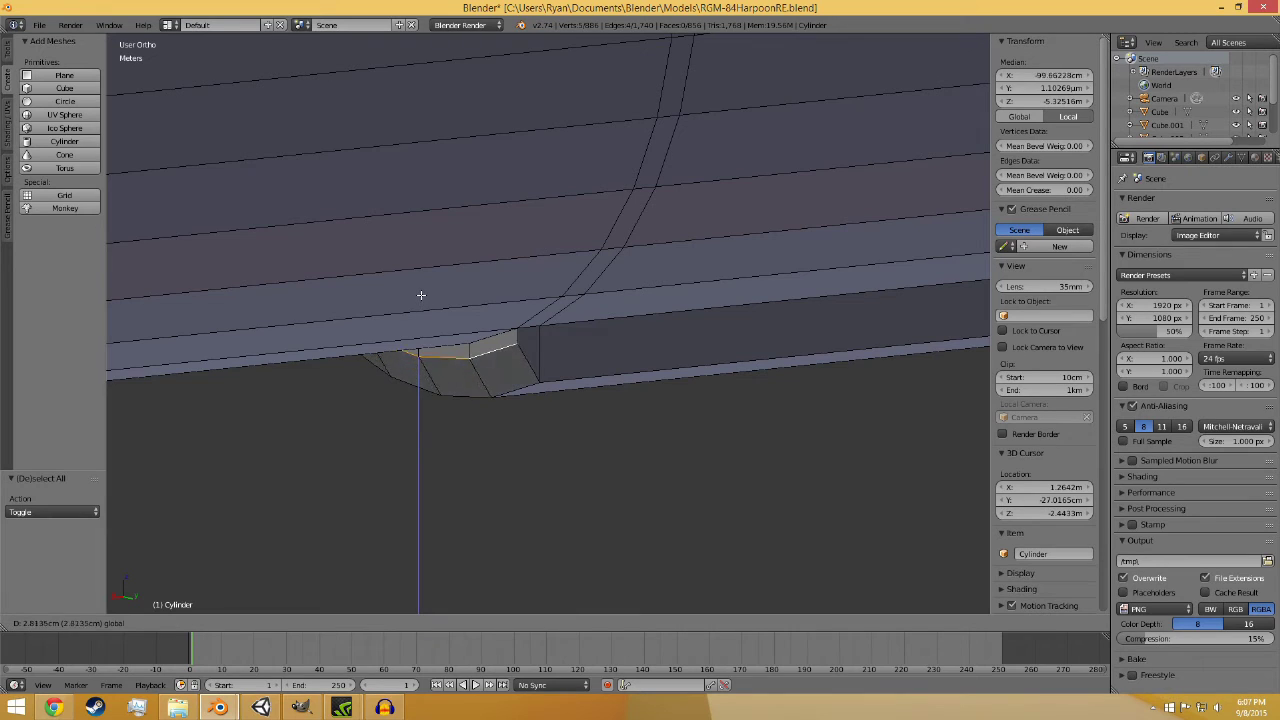
{"action": "left_click", "coordinate": [420, 300]}
{"action": "key", "text": "a"}
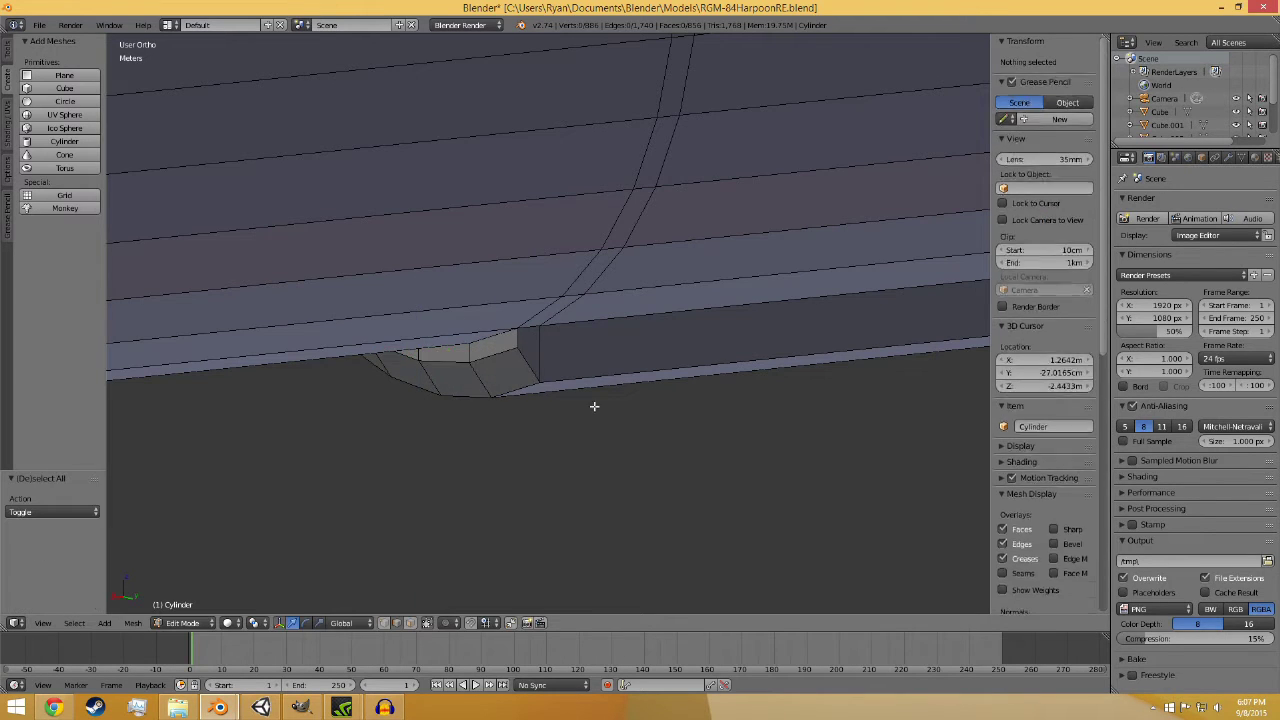
- Try to slope the underside fairing's front end by moving its four lower edges rearward along X and up along Z
{"action": "middle_click_drag", "start_coordinate": [594, 406], "coordinate": [402, 358]}
{"action": "scroll", "coordinate": [484, 388], "scroll_direction": "up", "scroll_amount": 2}
{"action": "right_click", "coordinate": [526, 198]}
{"action": "right_click", "coordinate": [475, 221], "text": "shift"}
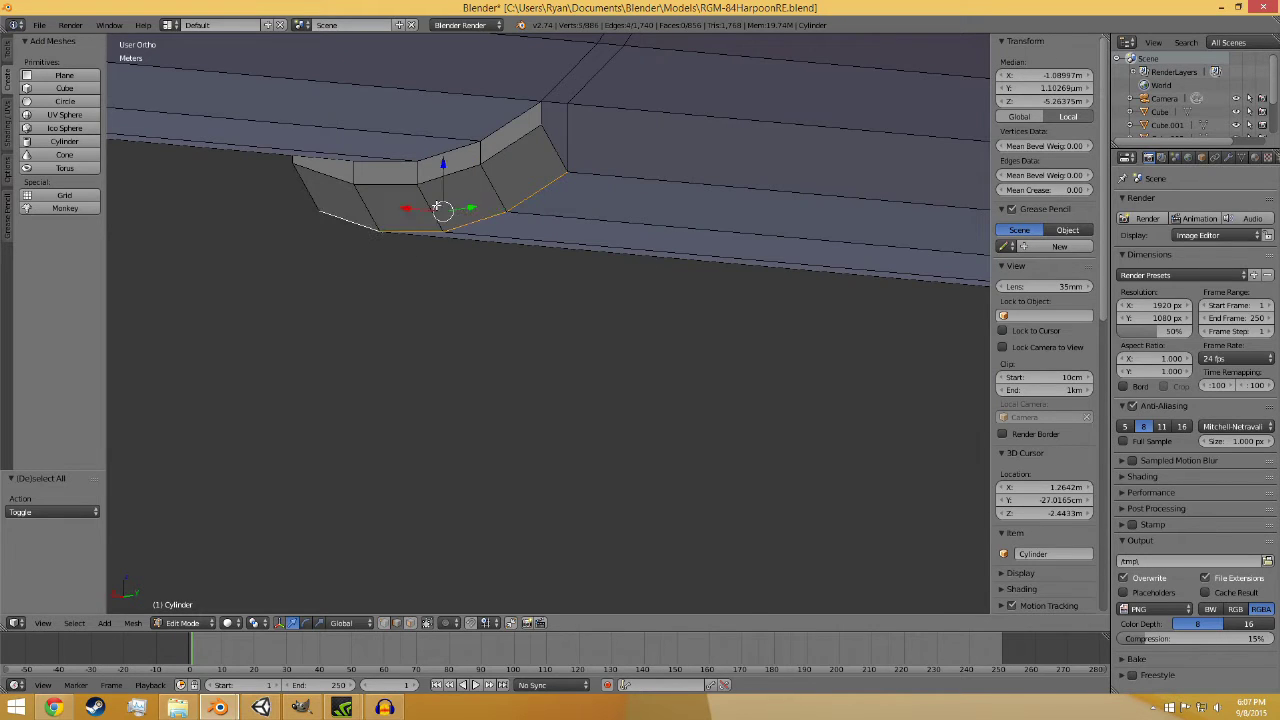
{"action": "middle_click_drag", "start_coordinate": [551, 247], "coordinate": [445, 242]}
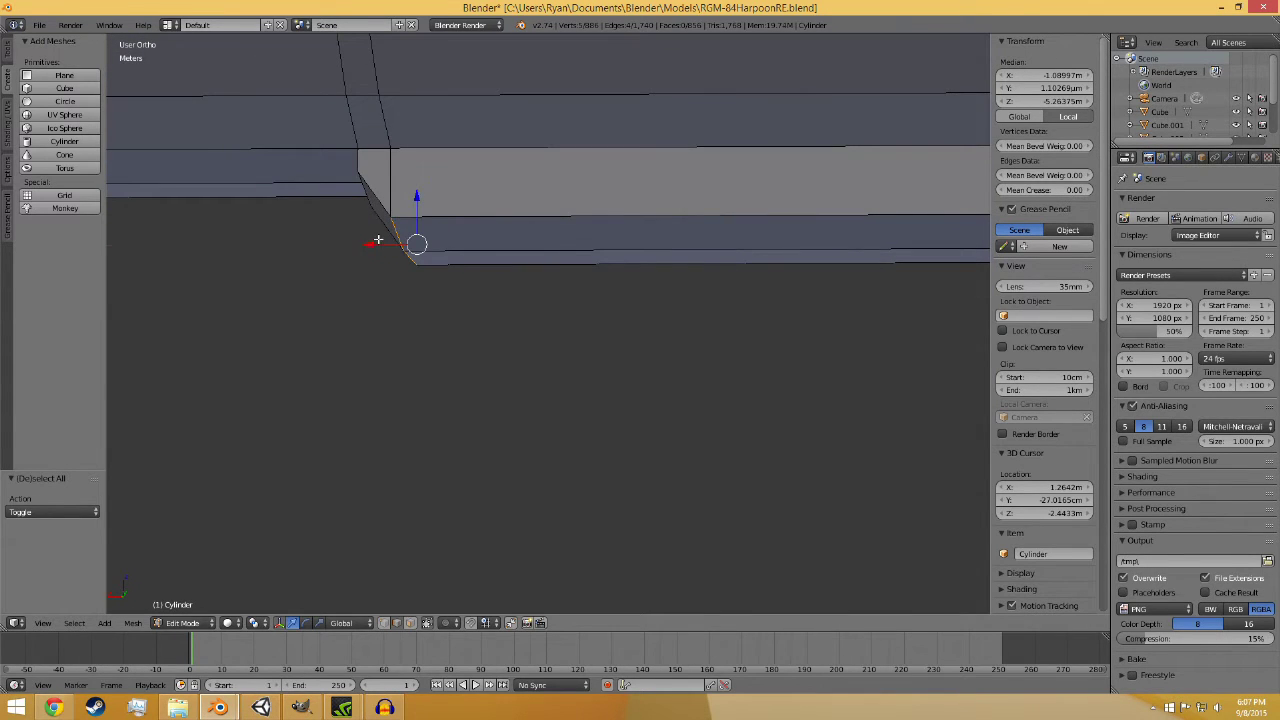
{"action": "key", "text": "g"}
{"action": "key", "text": "x"}
{"action": "left_click_drag", "start_coordinate": [396, 231], "coordinate": [424, 214]}
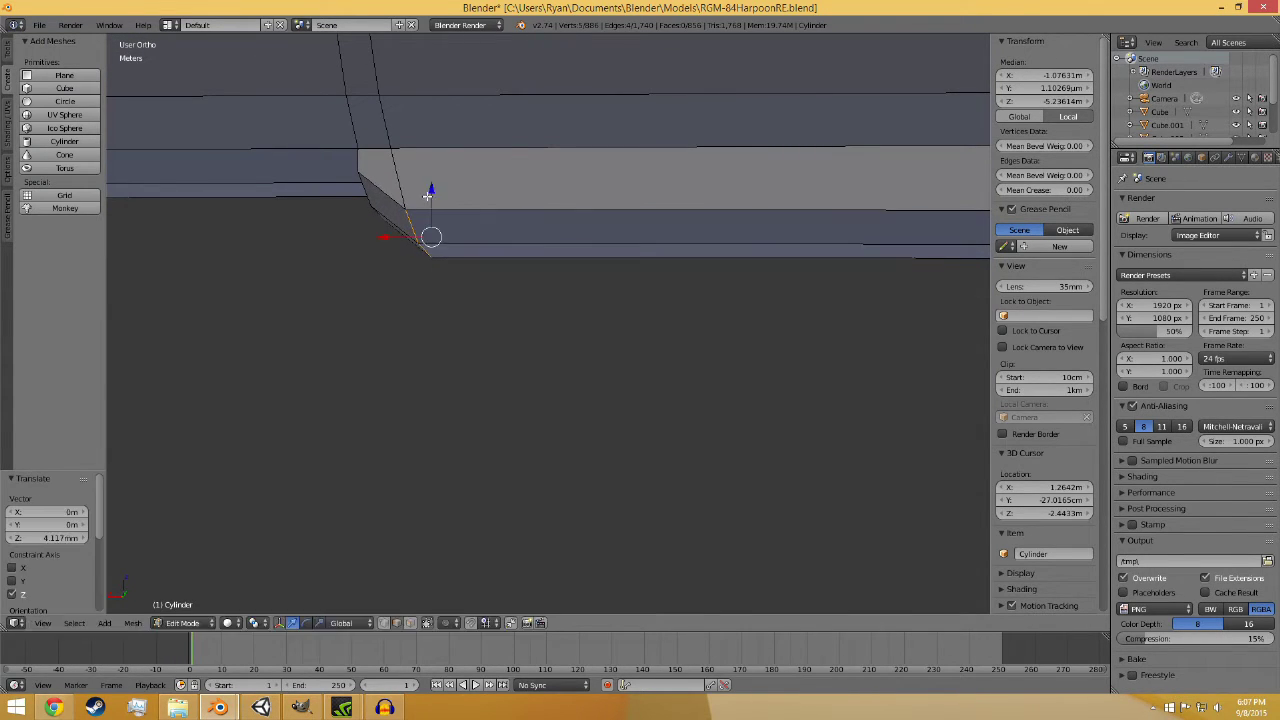
{"action": "key", "text": "ctrl+z"}
- Clear the selection and save the file
{"action": "key", "text": "a"}
{"action": "middle_click_drag", "start_coordinate": [497, 334], "coordinate": [740, 459]}
{"action": "key", "text": "ctrl+s"}
{"action": "left_click", "coordinate": [549, 357]}
- In face select mode, extrude the four faces of the underside fairing's front end wall about 2.1 cm outward
{"action": "key", "text": "KP_1"}
{"action": "scroll", "coordinate": [587, 326], "scroll_direction": "down", "scroll_amount": 4}
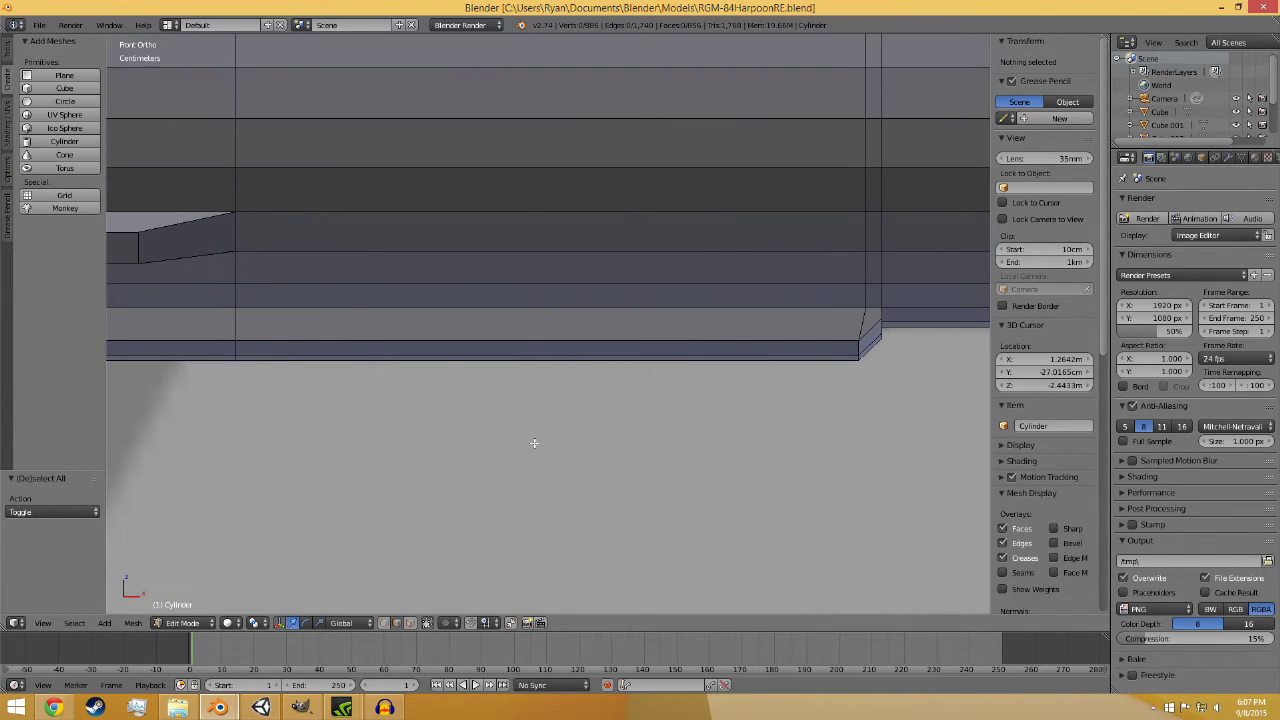
{"action": "scroll", "coordinate": [534, 443], "scroll_direction": "down", "scroll_amount": 4}
{"action": "middle_click_drag", "start_coordinate": [534, 443], "coordinate": [910, 483], "text": "shift"}
{"action": "scroll", "coordinate": [432, 444], "scroll_direction": "up", "scroll_amount": 1}
{"action": "middle_click_drag", "start_coordinate": [392, 458], "coordinate": [592, 438]}
{"action": "scroll", "coordinate": [496, 436], "scroll_direction": "up", "scroll_amount": 3}
{"action": "middle_click_drag", "start_coordinate": [500, 438], "coordinate": [686, 466], "text": "shift"}
{"action": "scroll", "coordinate": [674, 466], "scroll_direction": "up", "scroll_amount": 2}
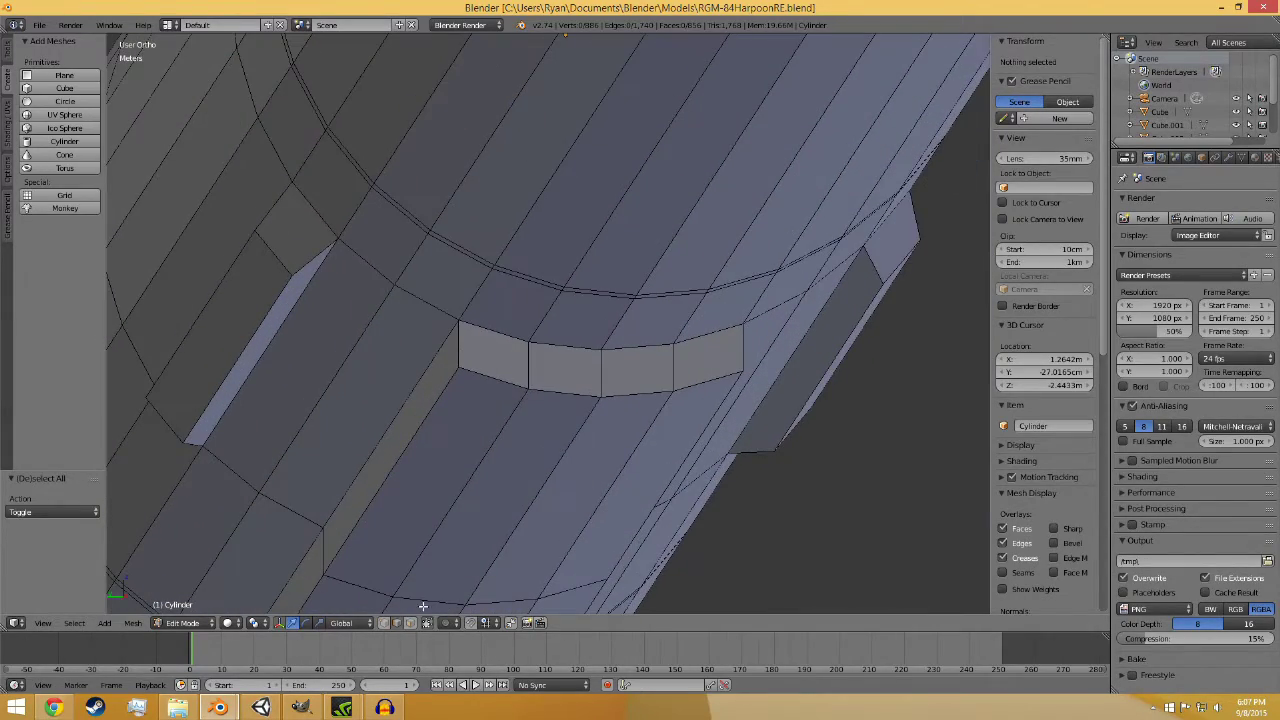
{"action": "left_click", "coordinate": [410, 623]}
{"action": "right_click", "coordinate": [518, 361]}
{"action": "right_click", "coordinate": [562, 368]}
{"action": "right_click", "coordinate": [642, 374]}
{"action": "right_click", "coordinate": [692, 371], "text": "shift"}
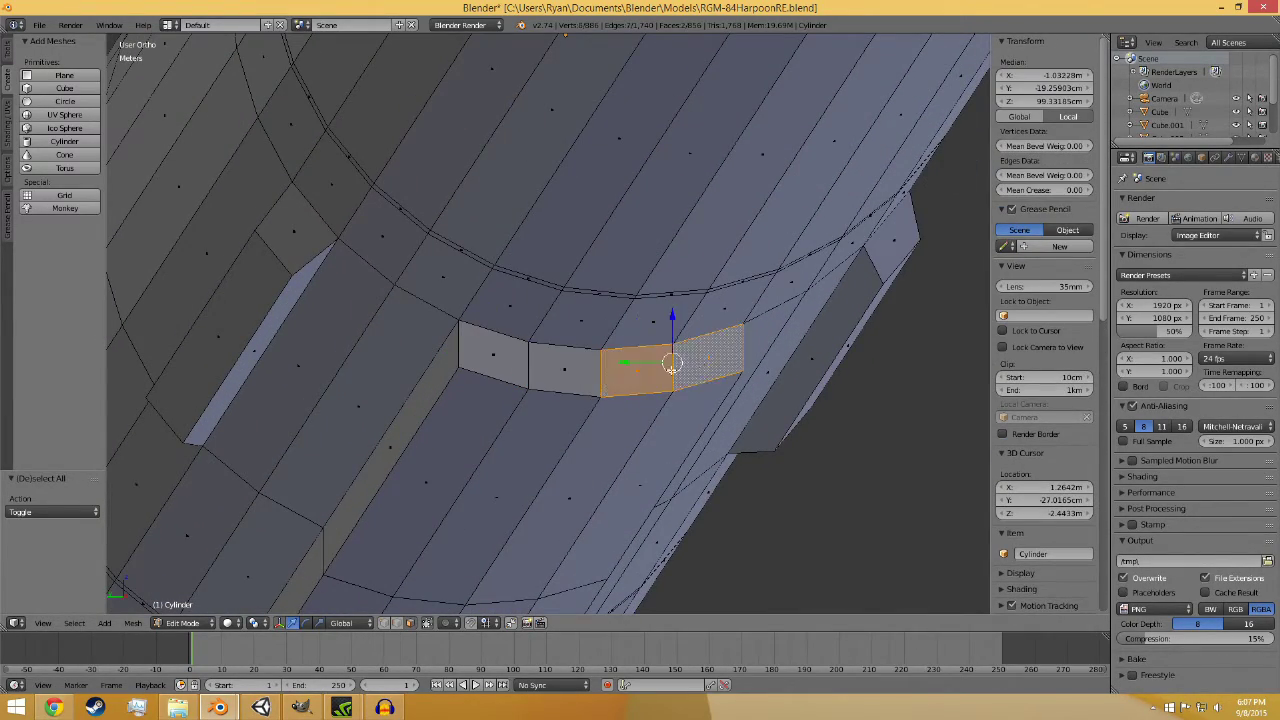
{"action": "right_click", "coordinate": [565, 368], "text": "shift"}
{"action": "right_click", "coordinate": [506, 368], "text": "shift"}
{"action": "key", "text": "e"}
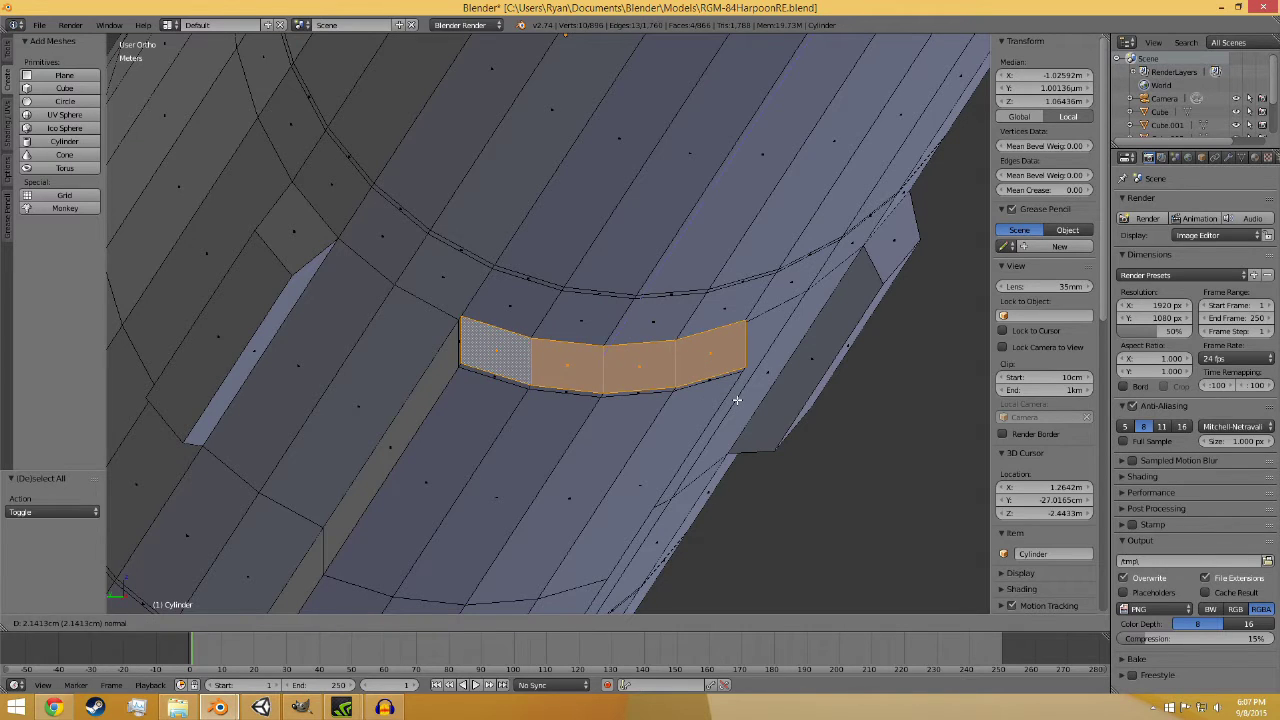
{"action": "left_click", "coordinate": [736, 400]}
- Scale the extruded front faces to 0.454 and move them about 2.3 cm along X, flush with the fairing's front end
{"action": "key", "text": "s"}
{"action": "left_click", "coordinate": [706, 407]}
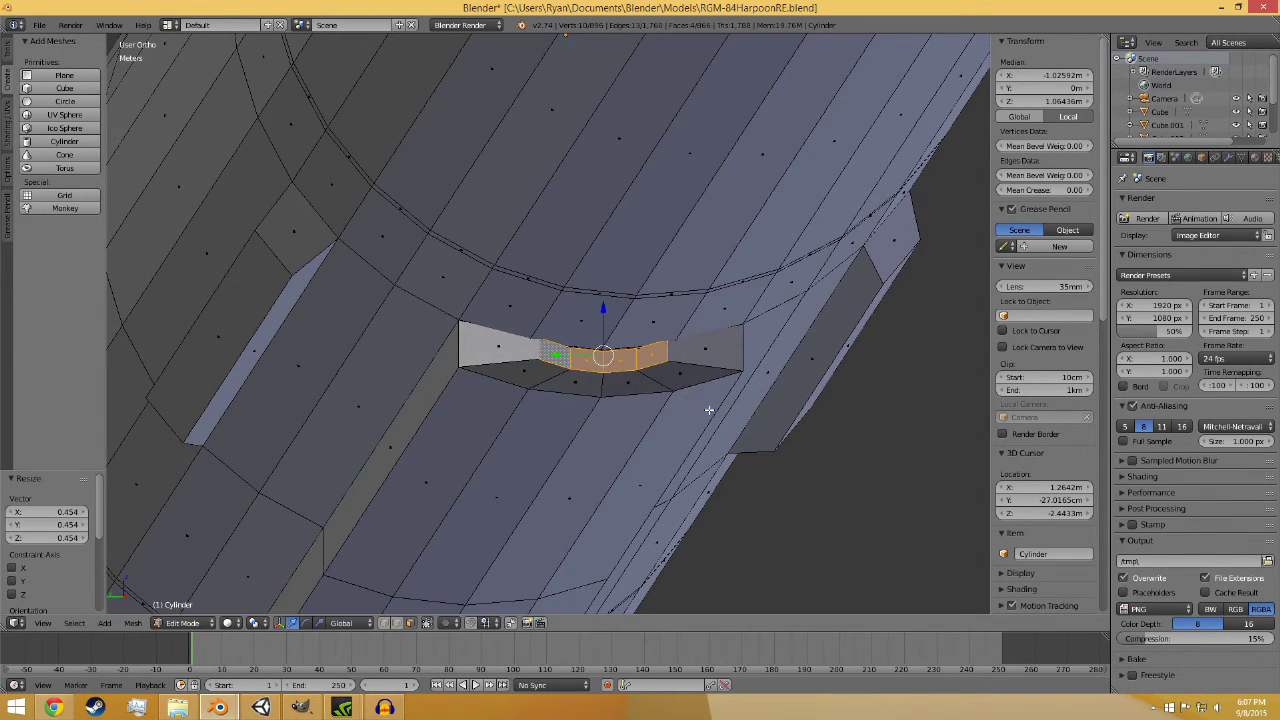
{"action": "middle_click_drag", "start_coordinate": [709, 410], "coordinate": [497, 409]}
{"action": "key", "text": "KP_1"}
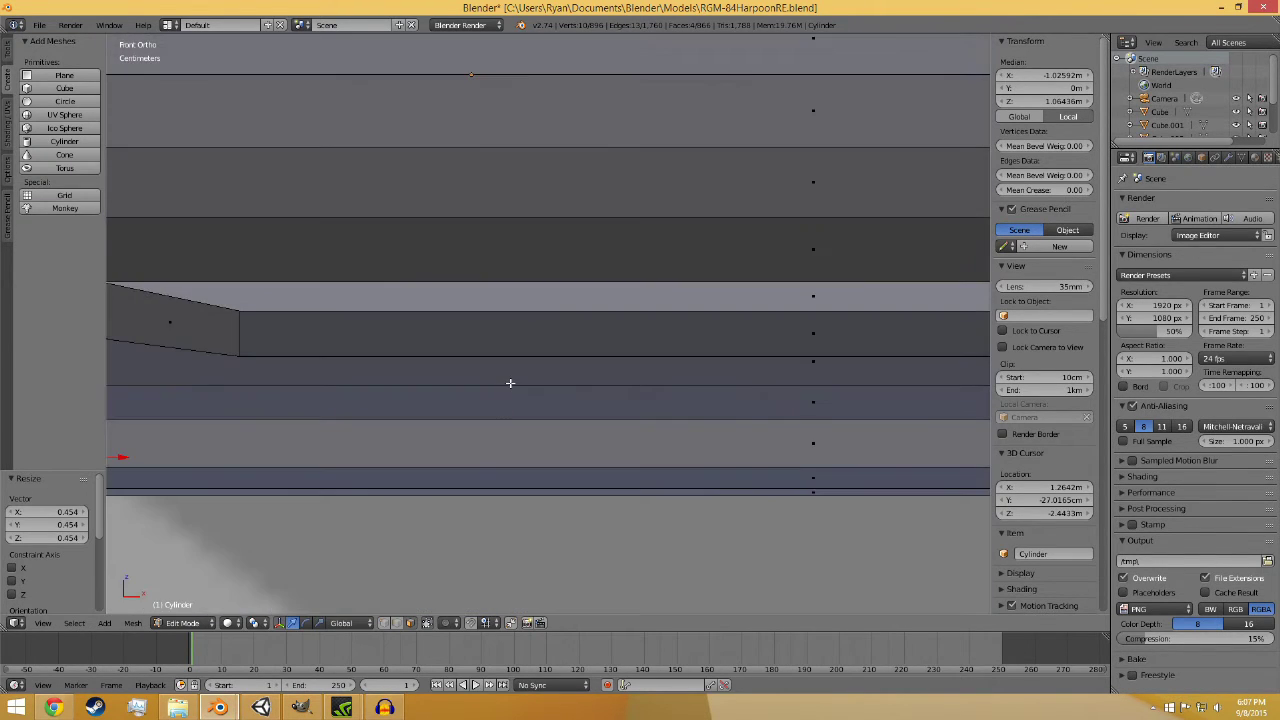
{"action": "middle_click_drag", "start_coordinate": [366, 507], "coordinate": [785, 474], "text": "shift"}
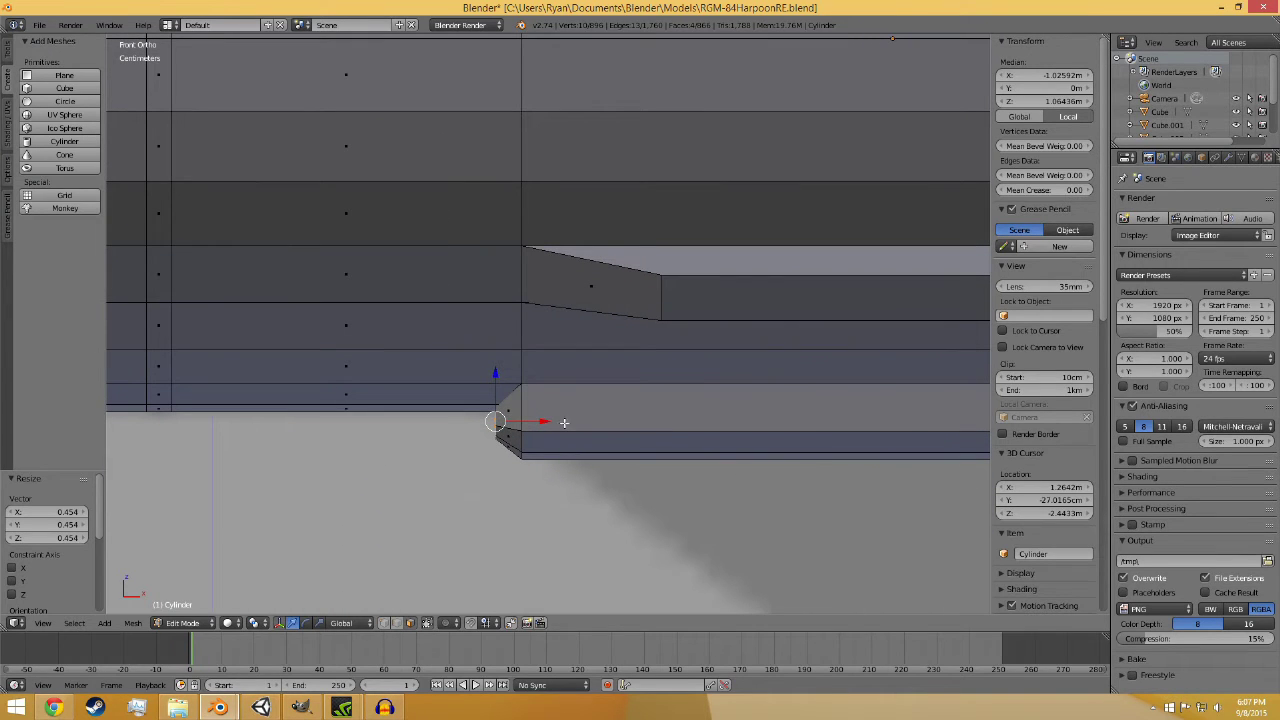
{"action": "key", "text": "g"}
{"action": "key", "text": "x"}
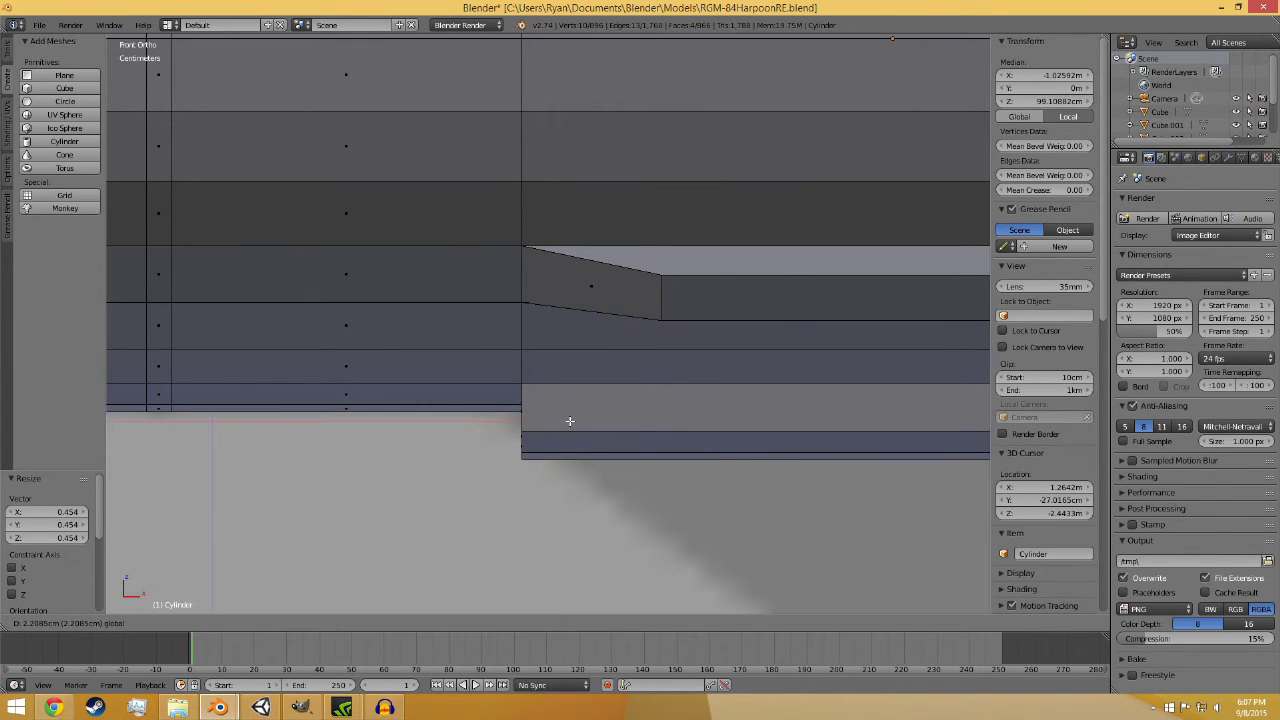
{"action": "left_click", "coordinate": [570, 421]}
- Extrude the four scaled-down front faces about 12.4 cm into the fairing to form a recess
{"action": "middle_click_drag", "start_coordinate": [570, 421], "coordinate": [617, 471]}
{"action": "key", "text": "e"}
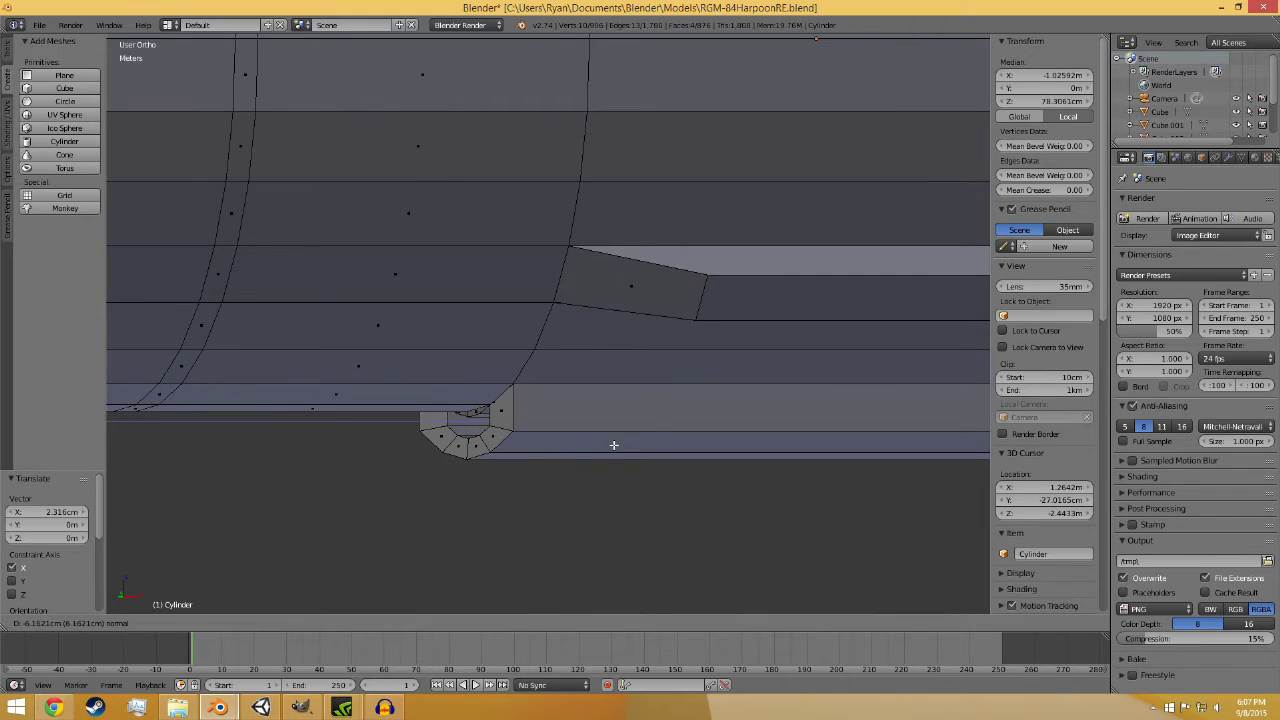
{"action": "left_click", "coordinate": [678, 444]}
{"action": "scroll", "coordinate": [540, 500], "scroll_direction": "up", "scroll_amount": 3}
{"action": "middle_click_drag", "start_coordinate": [537, 503], "coordinate": [587, 453]}
{"action": "scroll", "coordinate": [569, 451], "scroll_direction": "down", "scroll_amount": 4}
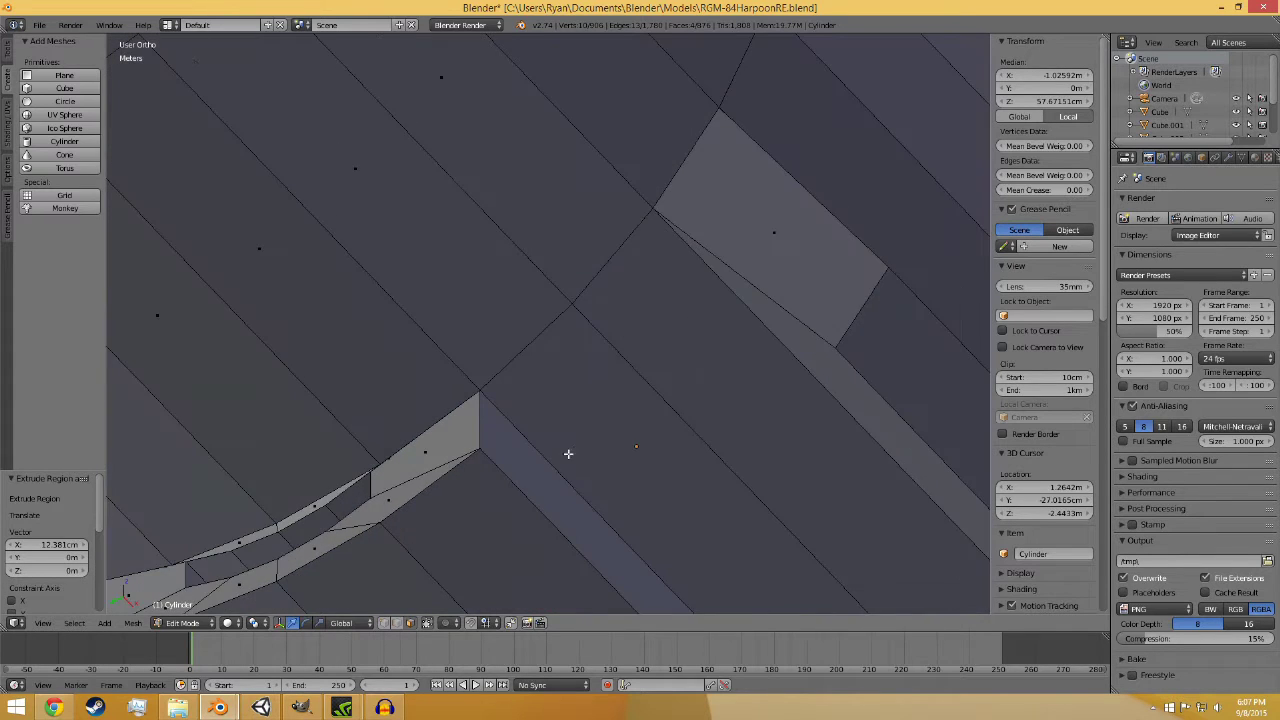
- Select the four ceiling faces of the recess and raise them about 7 mm along Z
{"action": "key", "text": "a"}
{"action": "right_click", "coordinate": [385, 457]}
{"action": "right_click", "coordinate": [378, 464]}
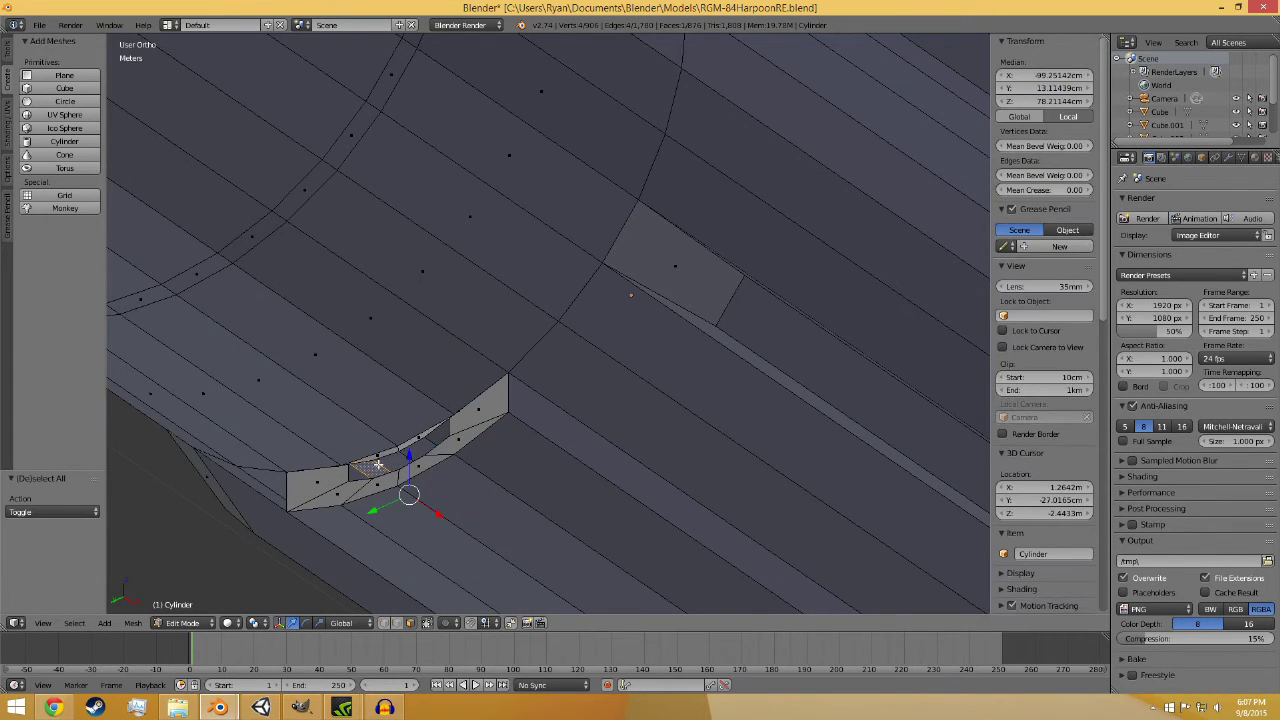
{"action": "right_click", "coordinate": [426, 451], "text": "shift"}
{"action": "key", "text": "g"}
{"action": "key", "text": "x"}
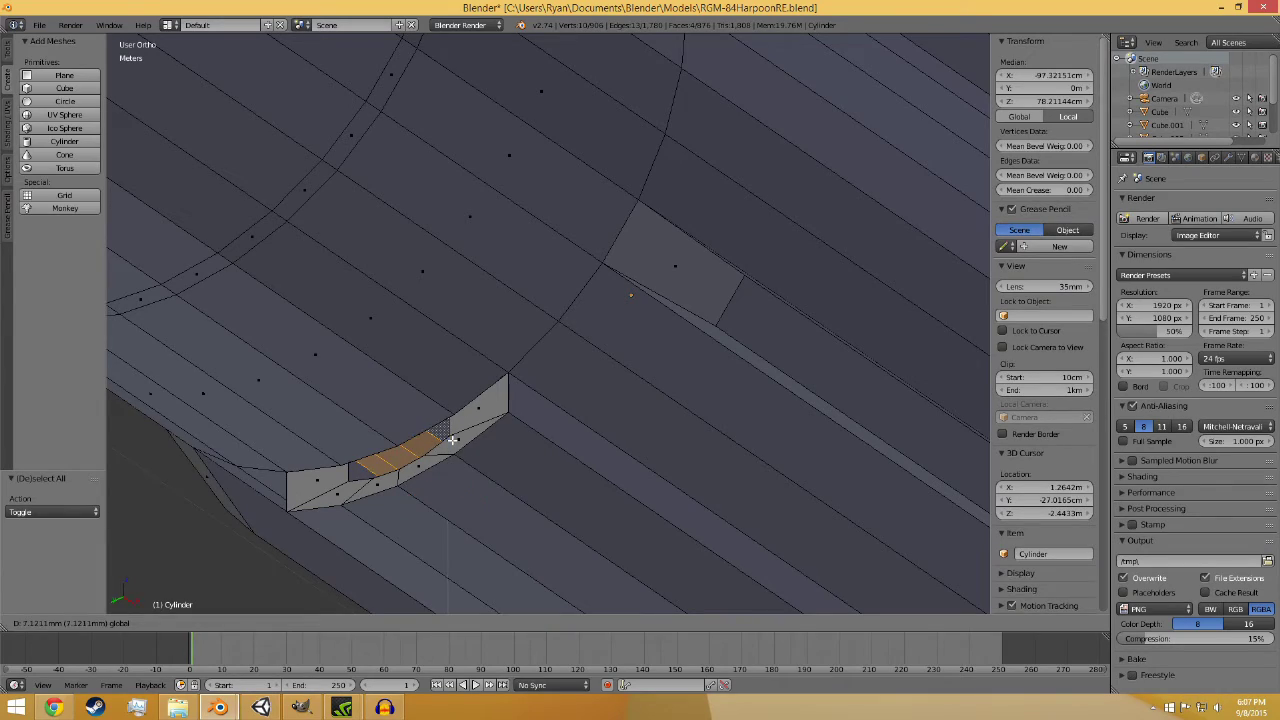
{"action": "left_click", "coordinate": [452, 441]}
- Clear the selection, check the recess from several sides, and save the file
{"action": "key", "text": "a"}
{"action": "middle_click_drag", "start_coordinate": [570, 472], "coordinate": [650, 546]}
{"action": "key", "text": "ctrl+s"}
{"action": "left_click", "coordinate": [597, 537]}
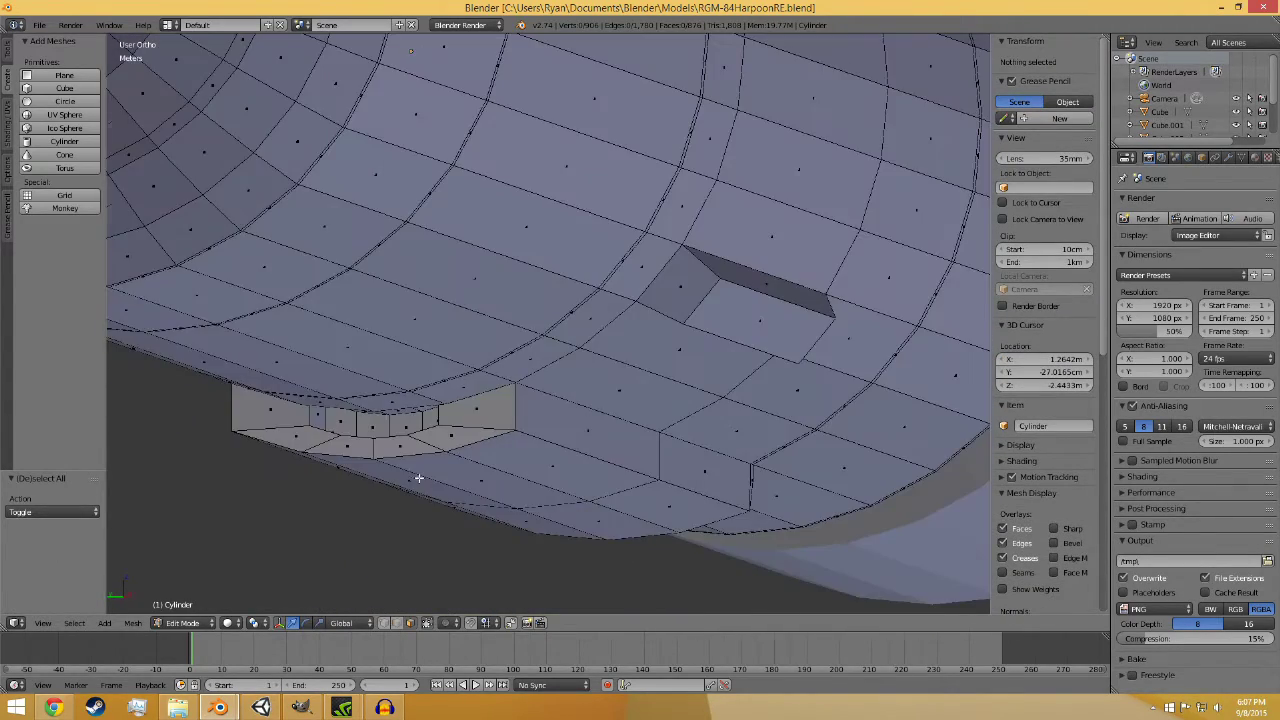
{"action": "middle_click_drag", "start_coordinate": [418, 478], "coordinate": [378, 482]}
{"action": "right_click", "coordinate": [368, 430]}
{"action": "middle_click_drag", "start_coordinate": [368, 430], "coordinate": [435, 590]}
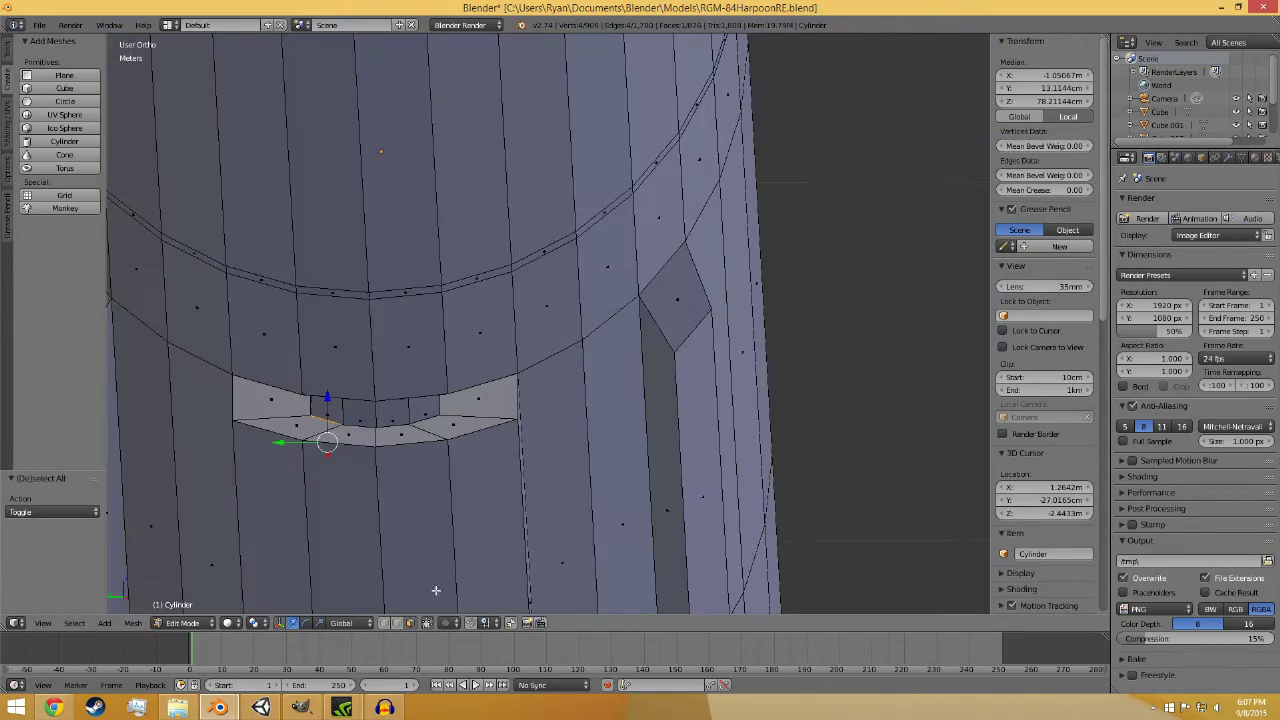
{"action": "mouse_move", "coordinate": [578, 512]}
{"action": "middle_mouse_down"}
{"action": "mouse_move", "coordinate": [471, 543]}
{"action": "mouse_move", "coordinate": [560, 535]}
{"action": "mouse_move", "coordinate": [595, 506]}
{"action": "mouse_move", "coordinate": [603, 514]}
{"action": "mouse_move", "coordinate": [586, 520]}
{"action": "middle_mouse_up"}
{"action": "key", "text": "a"}
{"action": "key", "text": "ctrl+s"}
{"action": "left_click", "coordinate": [560, 535]}
- Undo the recess extrusion and the ceiling move, back to the four flush front faces
{"action": "key", "text": "ctrl+z"}
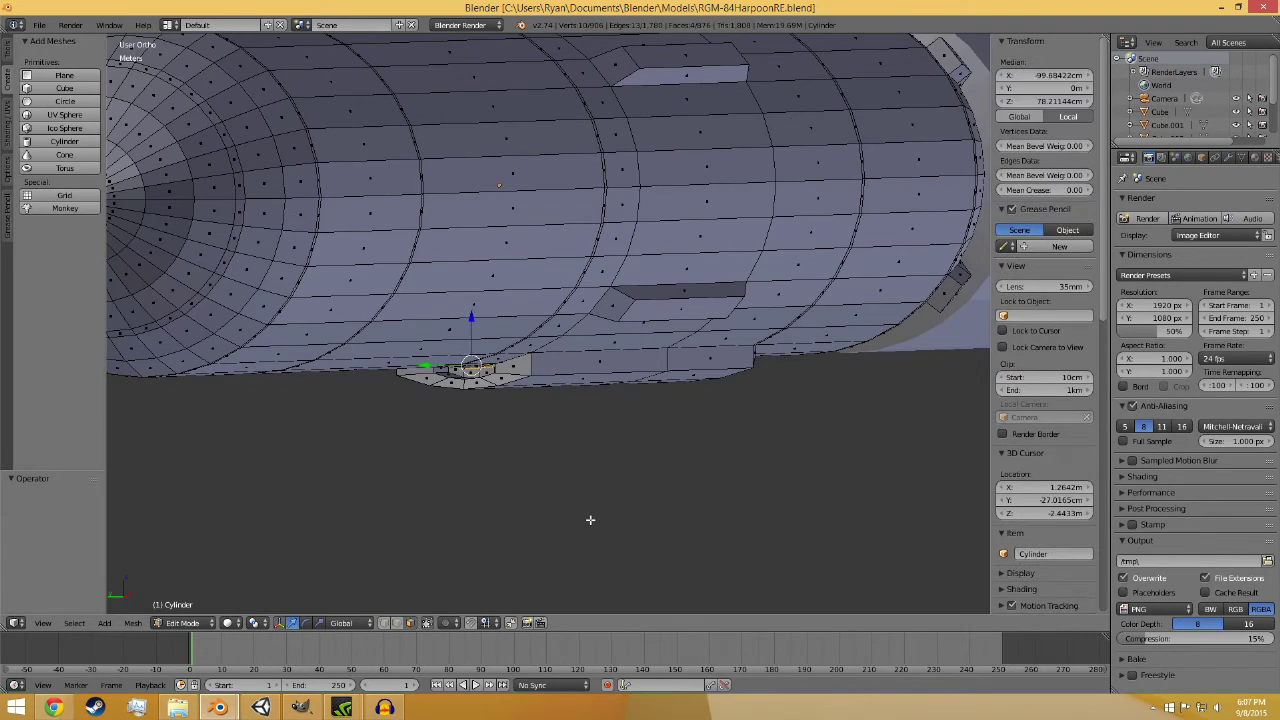
{"action": "key", "text": "ctrl+z"}
{"action": "key", "text": "ctrl+z"}
{"action": "key", "text": "ctrl+z"}
{"action": "key", "text": "ctrl+z"}
{"action": "key", "text": "ctrl+z"}
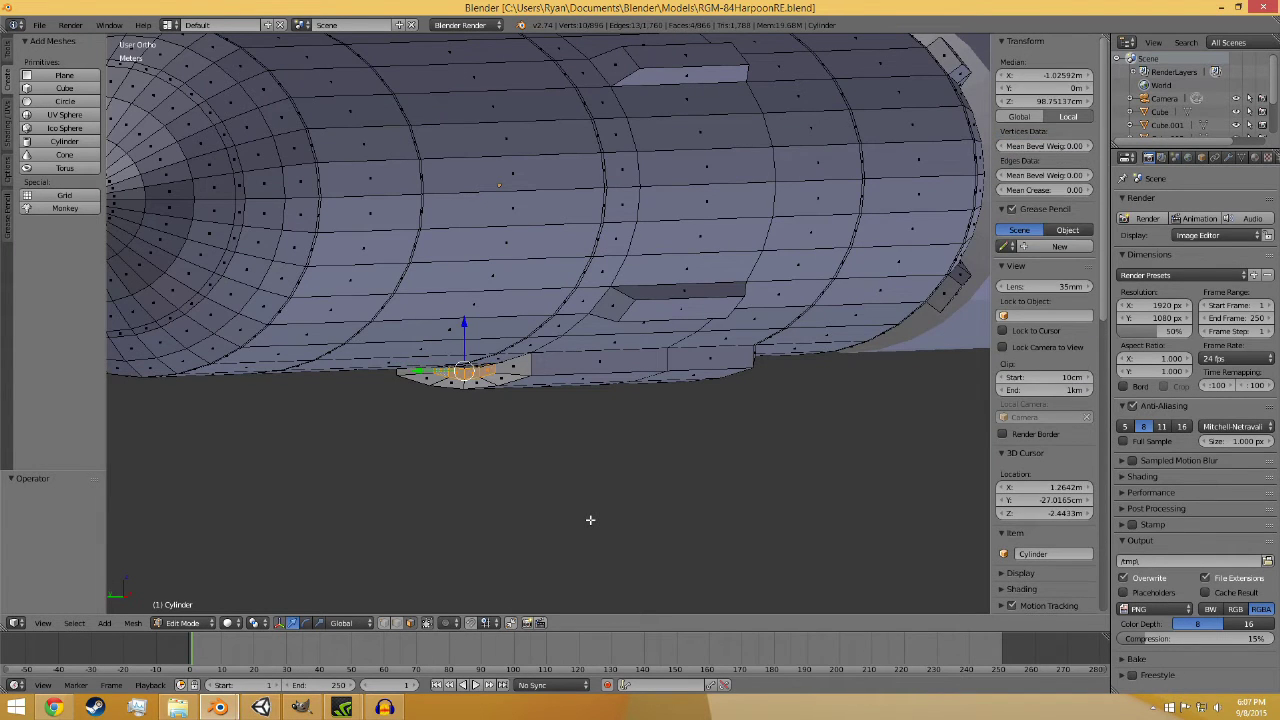
- Enlarge the four inset faces at the fairing's front end by a scale factor of 1.469
{"action": "scroll", "coordinate": [590, 520], "scroll_direction": "up", "scroll_amount": 2}
{"action": "key", "text": "s"}
{"action": "left_click", "coordinate": [640, 488]}
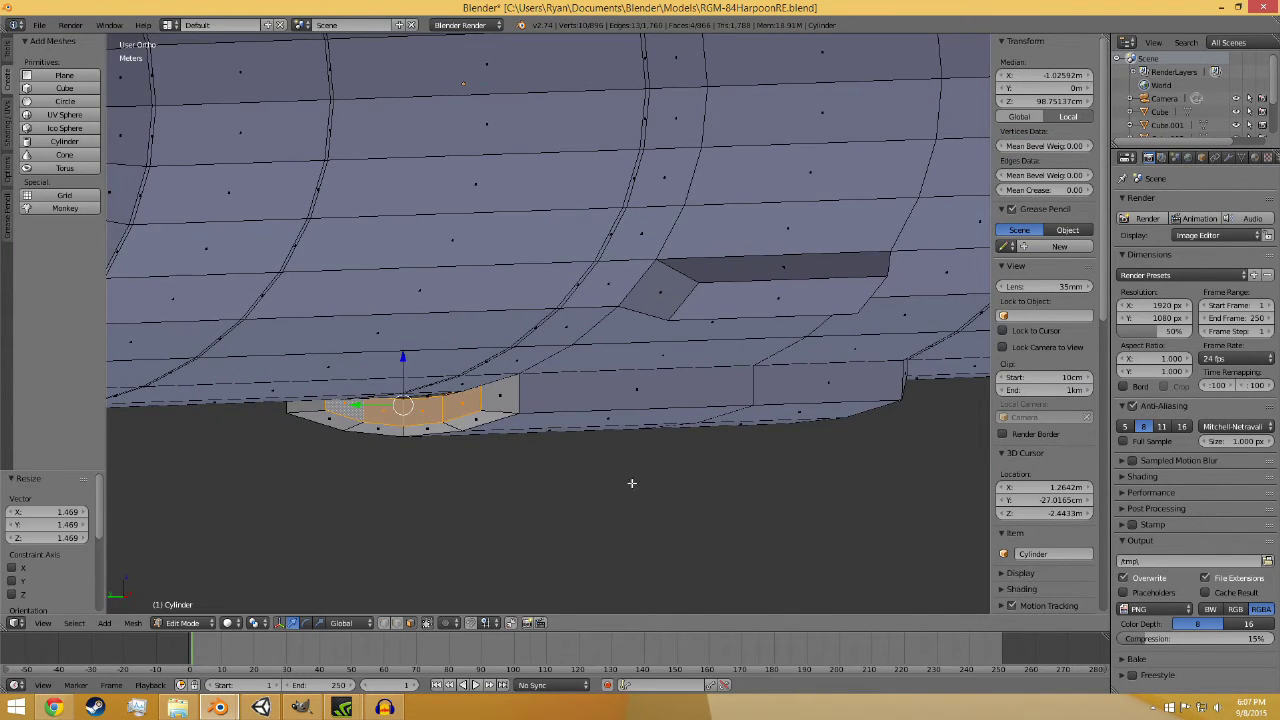
- Extrude the enlarged front faces into the fairing to form a recess, and save the file
{"action": "middle_click_drag", "start_coordinate": [631, 483], "coordinate": [543, 457]}
{"action": "key", "text": "e"}
{"action": "left_click", "coordinate": [674, 447]}
{"action": "key", "text": "a"}
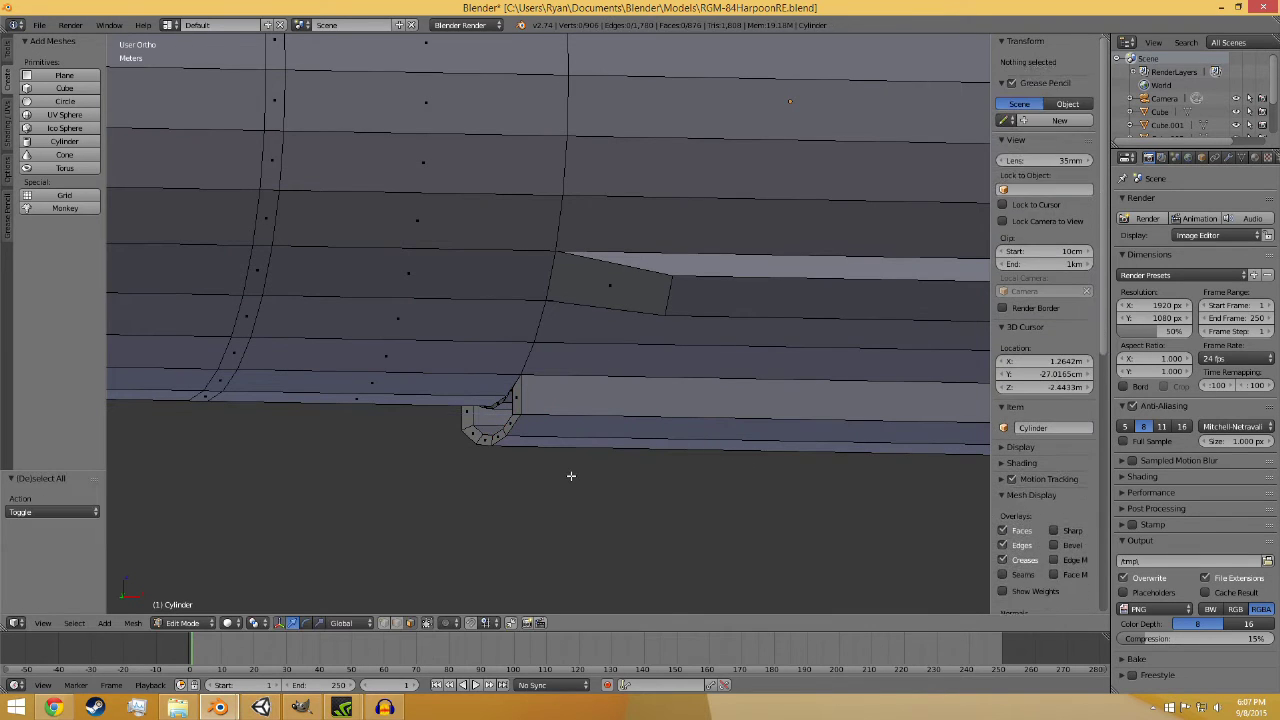
{"action": "key", "text": "ctrl+z"}
{"action": "key", "text": "ctrl+s"}
{"action": "left_click", "coordinate": [571, 474]}
- Raise the two middle ceiling faces of the recess slightly along Z, clear the selection, and save the file
{"action": "middle_click_drag", "start_coordinate": [520, 460], "coordinate": [562, 457]}
{"action": "scroll", "coordinate": [562, 457], "scroll_direction": "up", "scroll_amount": 5}
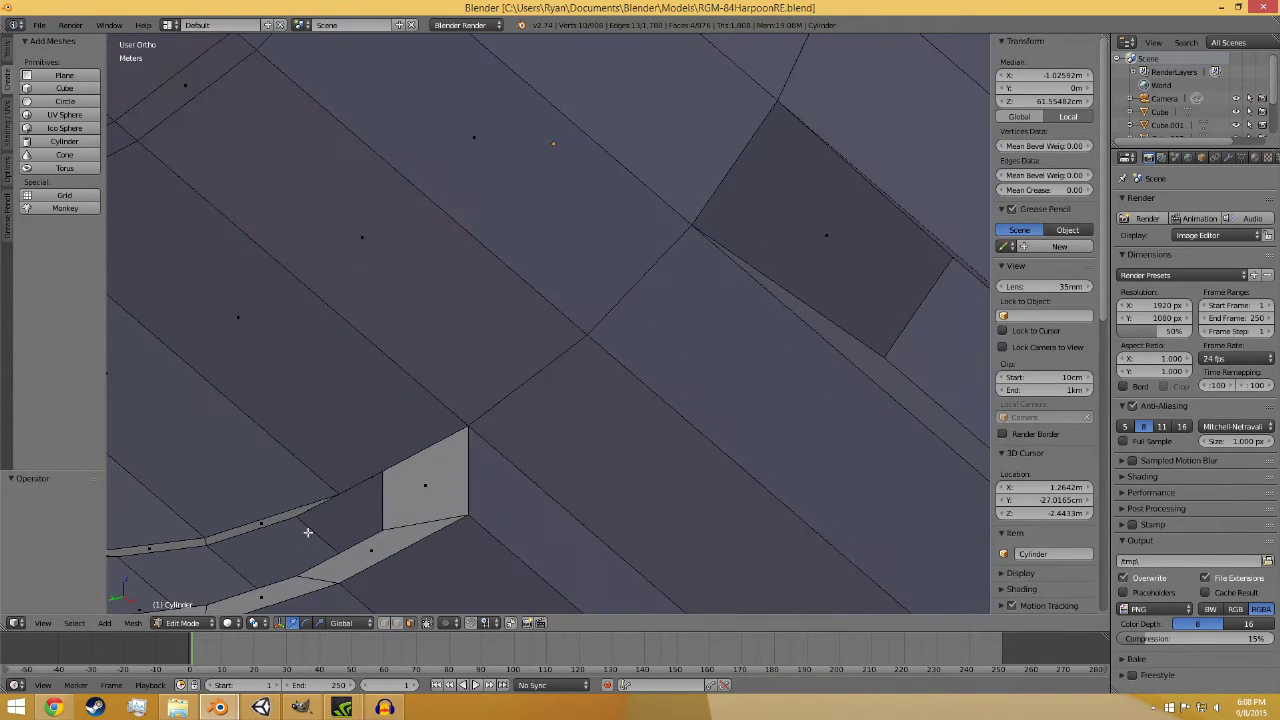
{"action": "right_click", "coordinate": [306, 534]}
{"action": "right_click", "coordinate": [346, 514], "text": "shift"}
{"action": "scroll", "coordinate": [315, 523], "scroll_direction": "down", "scroll_amount": 2}
{"action": "right_click", "coordinate": [353, 474]}
{"action": "right_click", "coordinate": [297, 496], "text": "shift"}
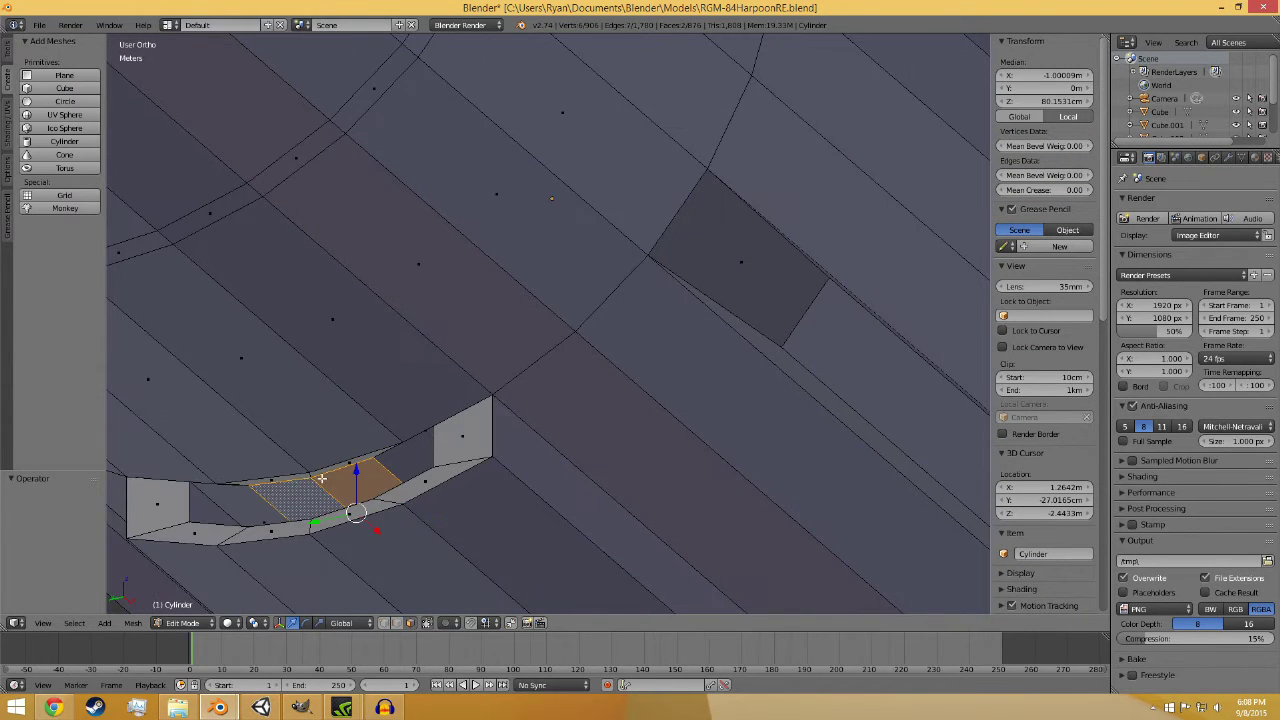
{"action": "left_click_drag", "start_coordinate": [358, 469], "coordinate": [359, 466]}
{"action": "key", "text": "a"}
{"action": "middle_click_drag", "start_coordinate": [560, 489], "coordinate": [342, 404]}
{"action": "key", "text": "ctrl+s"}
{"action": "left_click", "coordinate": [470, 524]}
{"action": "scroll", "coordinate": [534, 500], "scroll_direction": "down", "scroll_amount": 4}
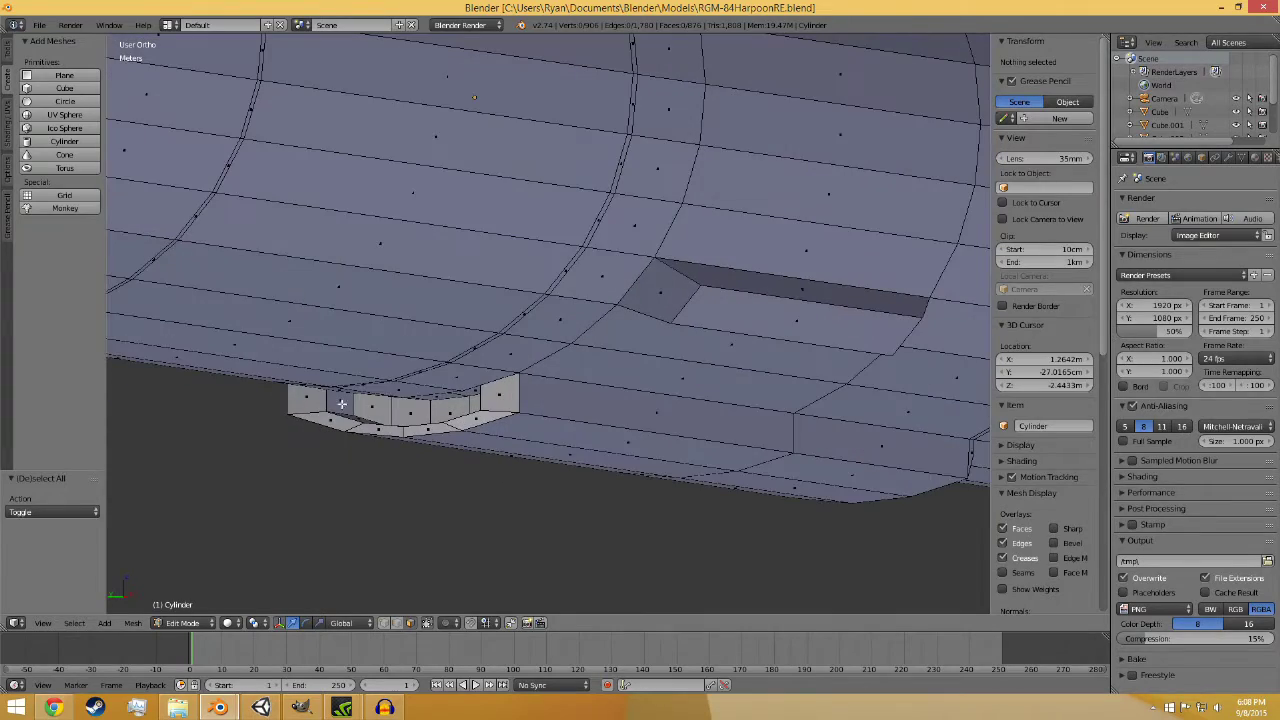
{"action": "right_click", "coordinate": [367, 404]}
{"action": "right_click", "coordinate": [408, 408], "text": "shift"}
{"action": "right_click", "coordinate": [450, 408], "text": "shift"}
{"action": "right_click", "coordinate": [473, 402], "text": "shift"}
{"action": "middle_click_drag", "start_coordinate": [508, 434], "coordinate": [603, 402]}
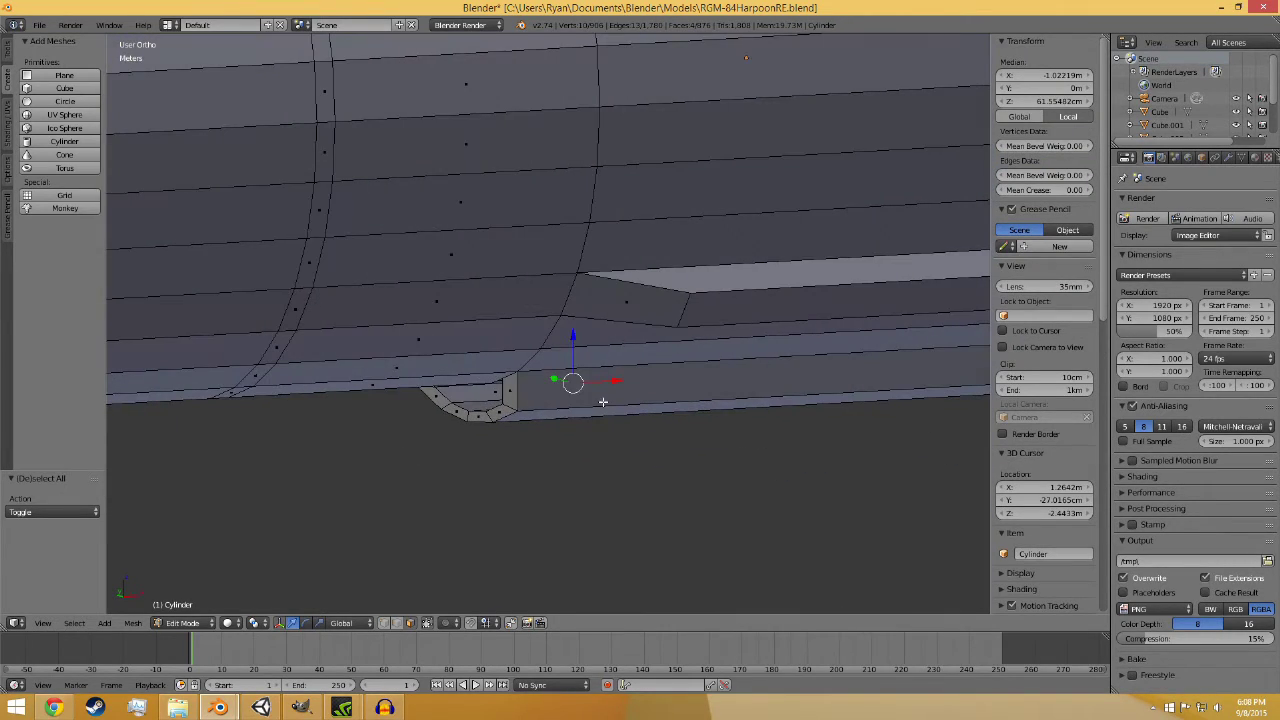
{"action": "key", "text": "a"}
- Select the lengthwise lower edges along both sides of the underside fairing, raise them slightly along Z, and save the file
{"action": "middle_click_drag", "start_coordinate": [497, 494], "coordinate": [541, 523]}
{"action": "right_click", "coordinate": [623, 380]}
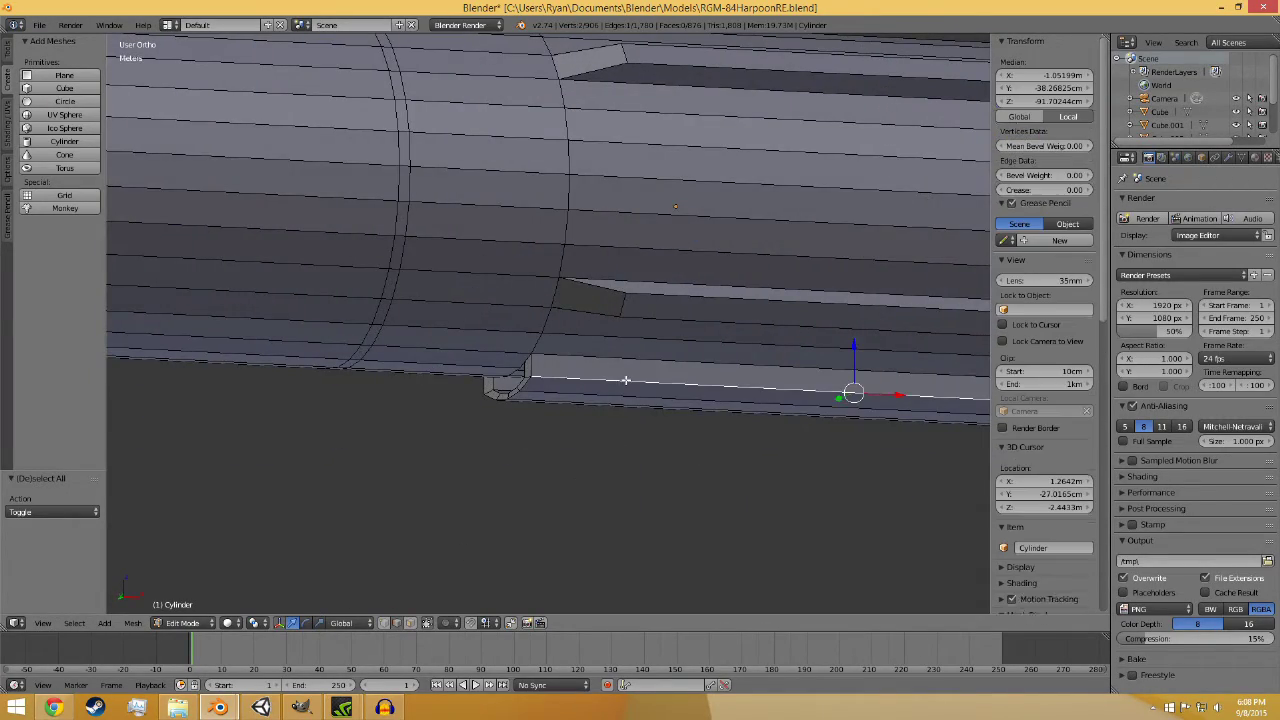
{"action": "middle_click_drag", "start_coordinate": [623, 380], "coordinate": [523, 476]}
{"action": "right_click", "coordinate": [728, 450], "text": "shift"}
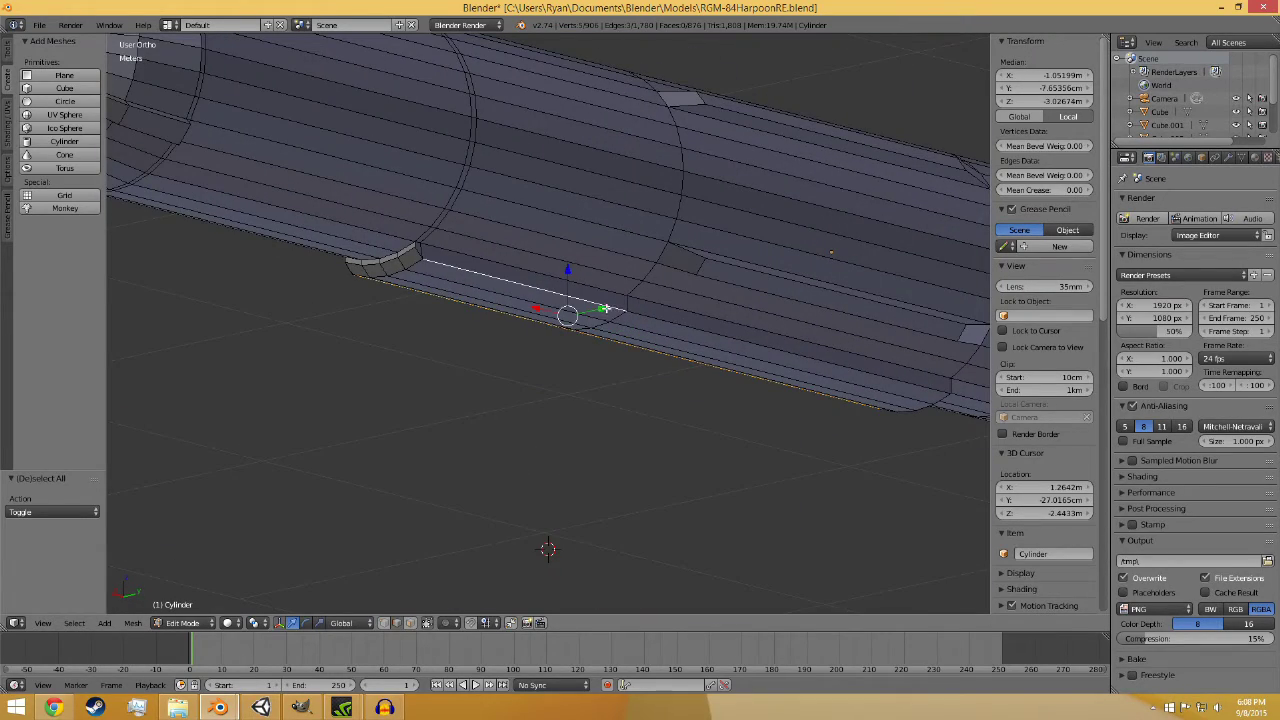
{"action": "right_click", "coordinate": [694, 338], "text": "shift"}
{"action": "middle_click_drag", "start_coordinate": [694, 340], "coordinate": [708, 426]}
{"action": "left_click_drag", "start_coordinate": [492, 326], "coordinate": [491, 317]}
{"action": "middle_click_drag", "start_coordinate": [748, 441], "coordinate": [631, 459]}
{"action": "key", "text": "a"}
{"action": "key", "text": "ctrl+s"}
- Compare the missile's rear half and underside fairing with the side-view drawings in front view, and save the file
{"action": "key", "text": "KP_1"}
{"action": "scroll", "coordinate": [583, 443], "scroll_direction": "down", "scroll_amount": 6}
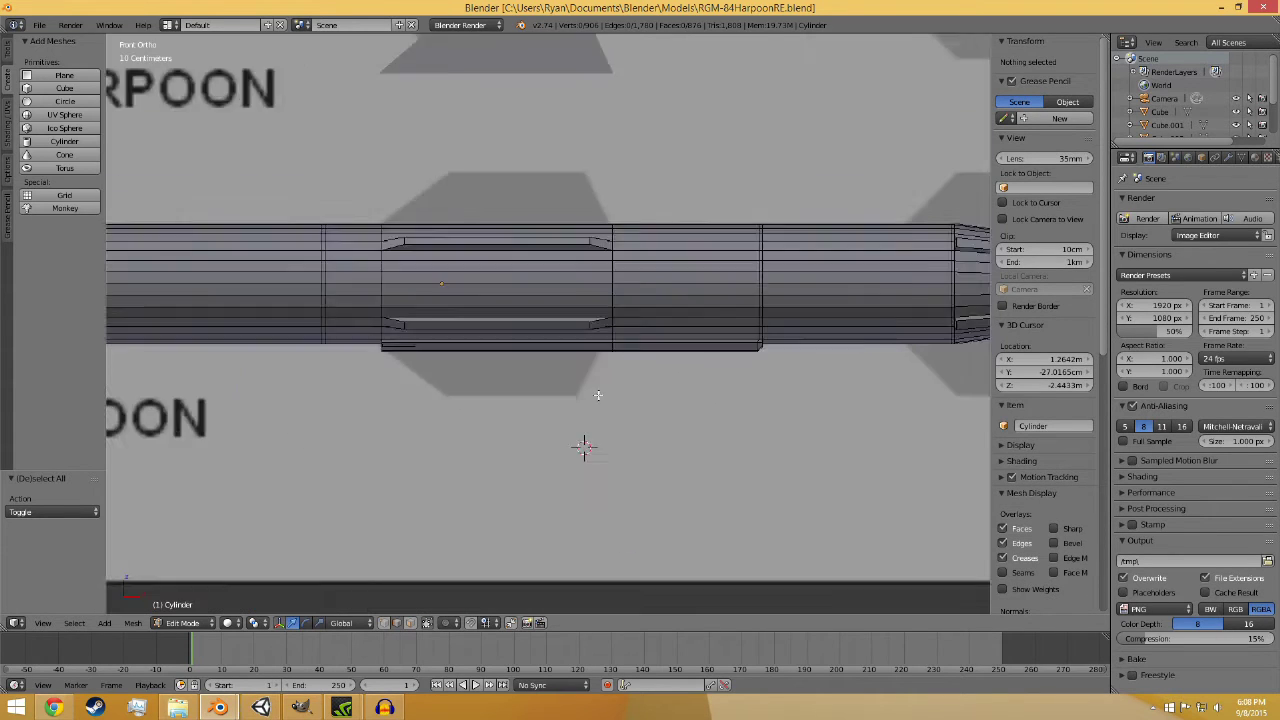
{"action": "key", "text": "a"}
{"action": "key", "text": "a"}
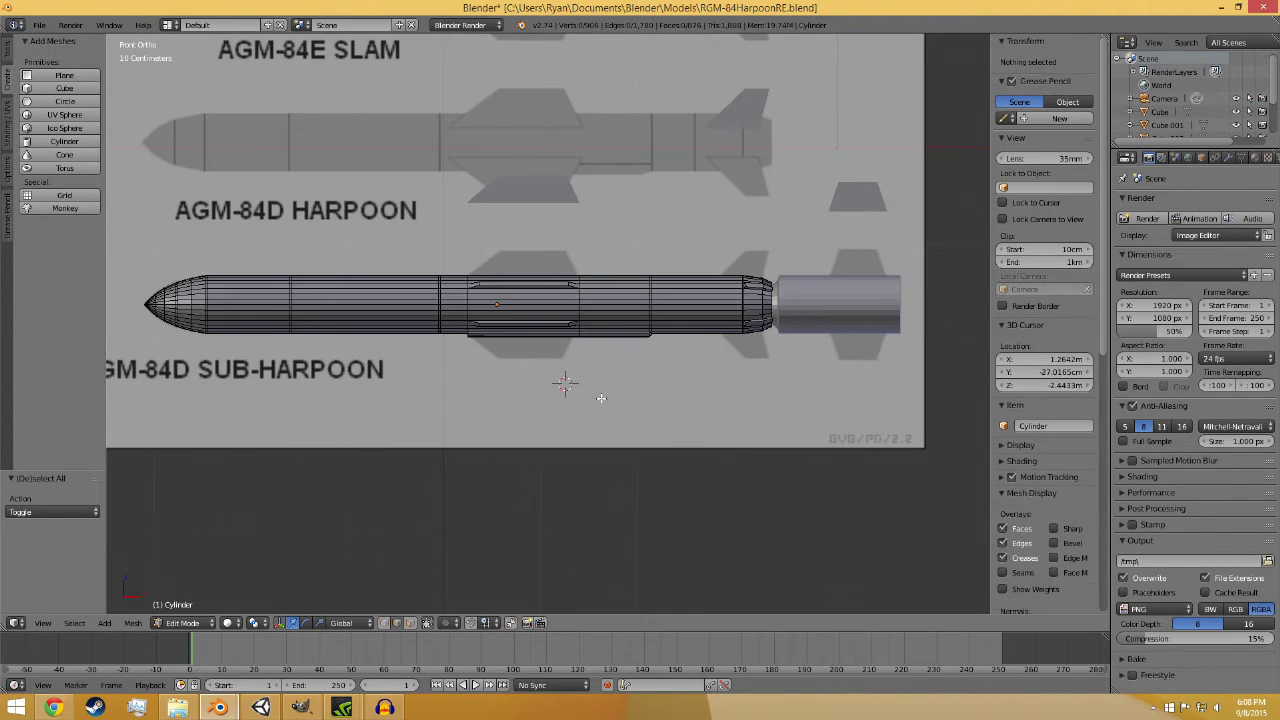
{"action": "middle_click_drag", "start_coordinate": [739, 396], "coordinate": [546, 461], "text": "shift"}
{"action": "key", "text": "ctrl+s"}
{"action": "scroll", "coordinate": [542, 497], "scroll_direction": "up", "scroll_amount": 2}
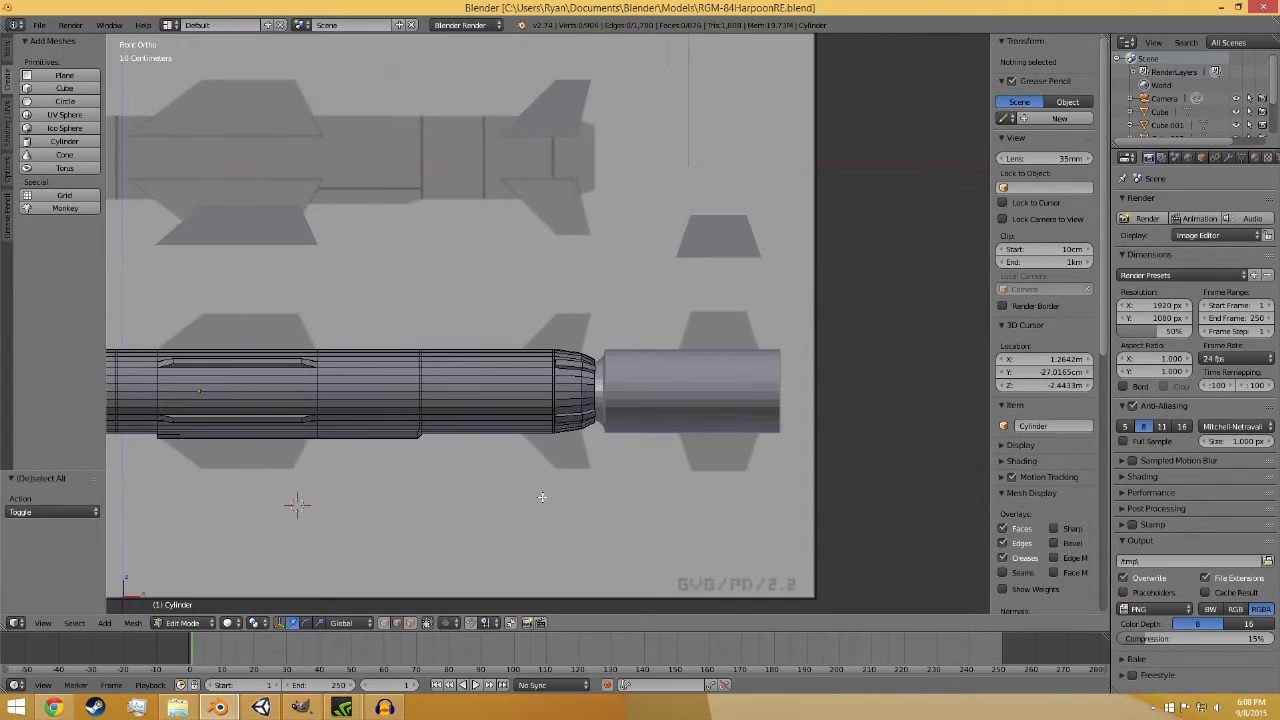
{"action": "middle_click_drag", "start_coordinate": [476, 438], "coordinate": [572, 575], "text": "shift"}
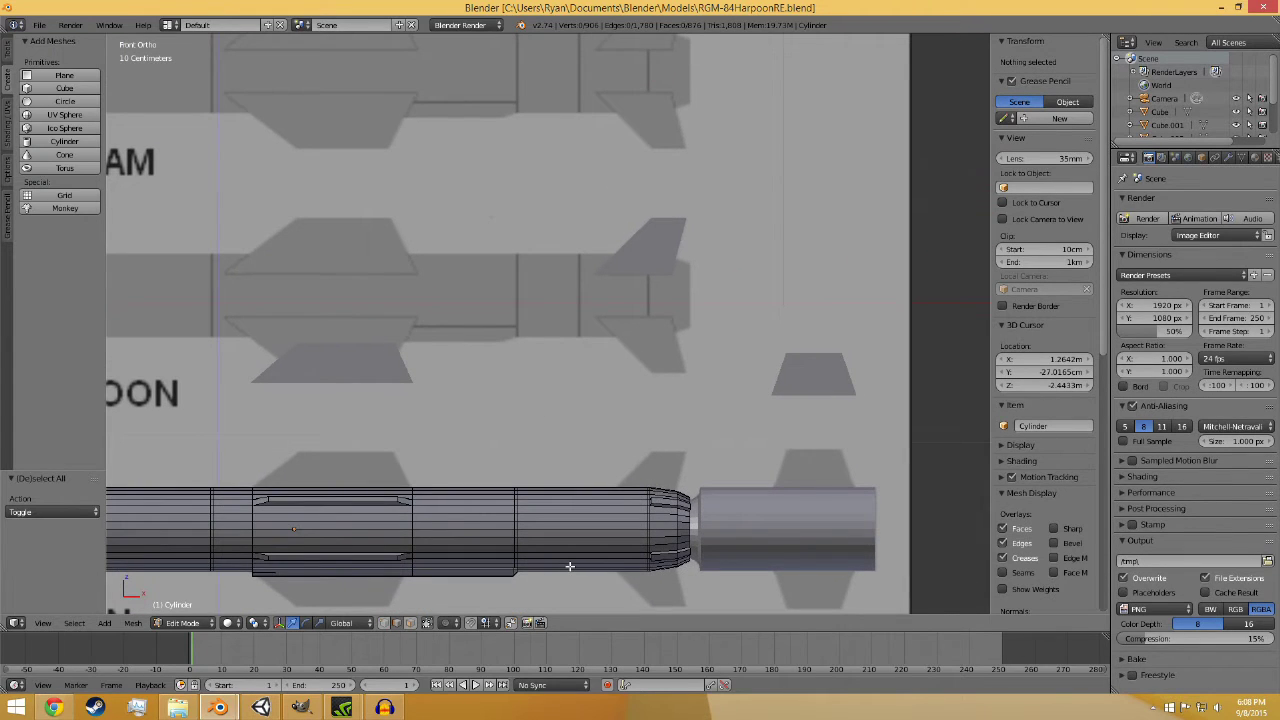
{"action": "middle_click_drag", "start_coordinate": [745, 521], "coordinate": [563, 440], "text": "shift"}
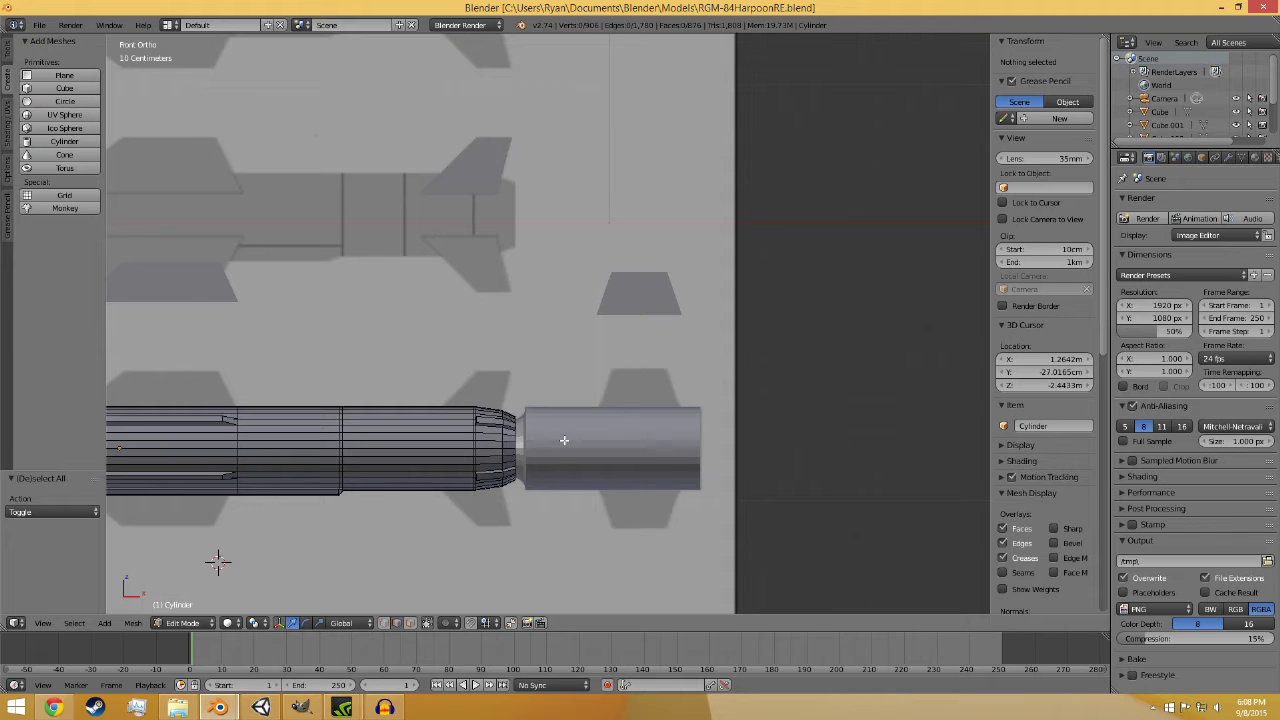
- Switch the missile body to Object Mode and check it against the whole reference sheet
{"action": "left_click", "coordinate": [203, 627]}
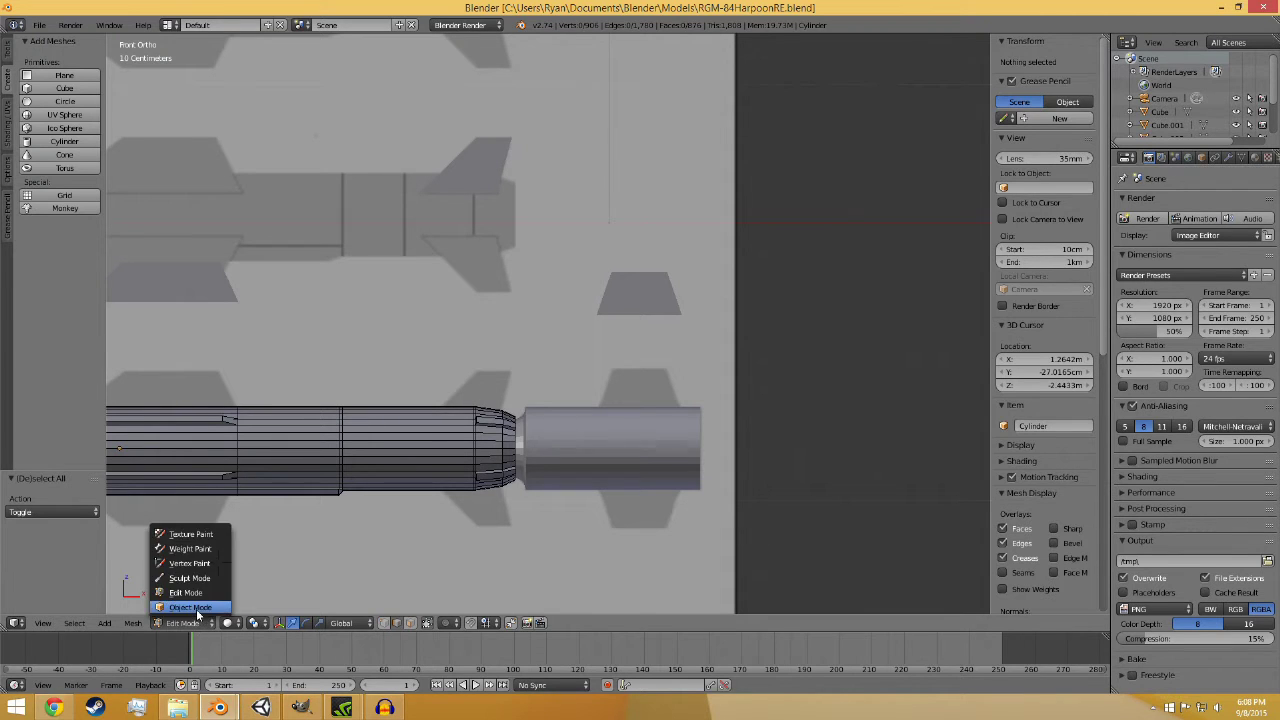
{"action": "left_click", "coordinate": [186, 534]}
{"action": "scroll", "coordinate": [411, 507], "scroll_direction": "down", "scroll_amount": 4}
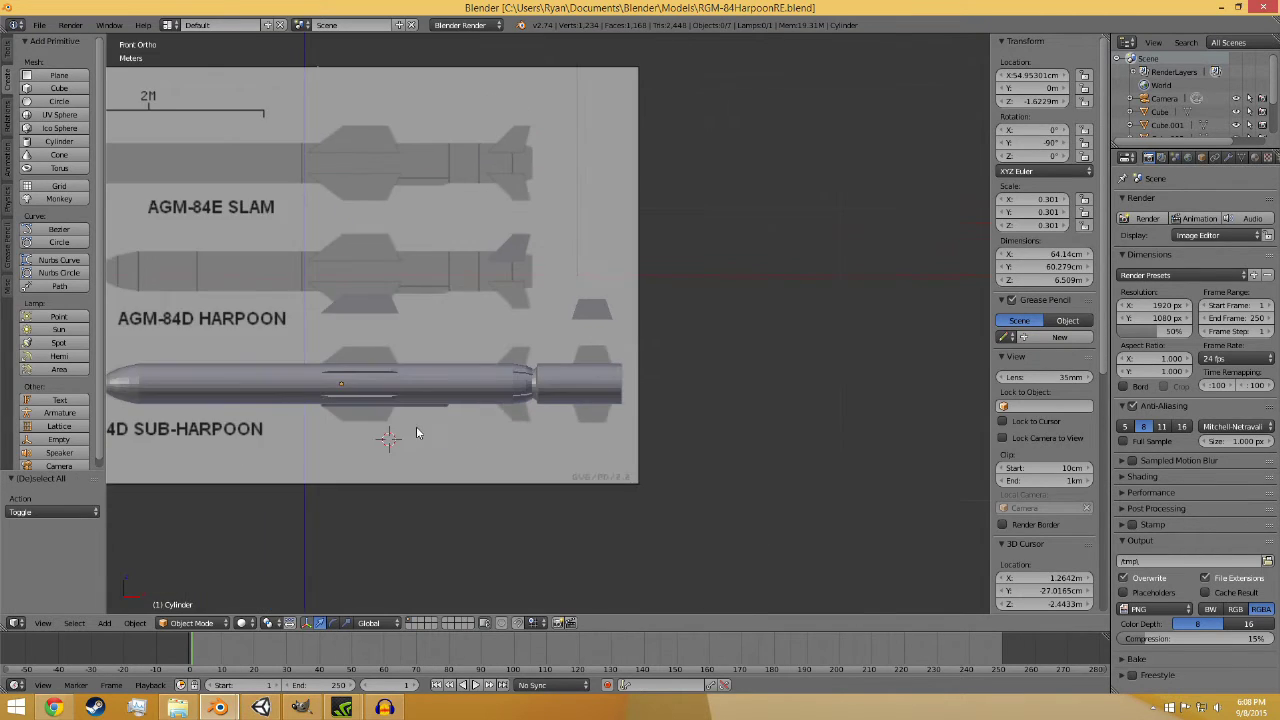
{"action": "middle_click_drag", "start_coordinate": [414, 432], "coordinate": [555, 428], "text": "shift"}
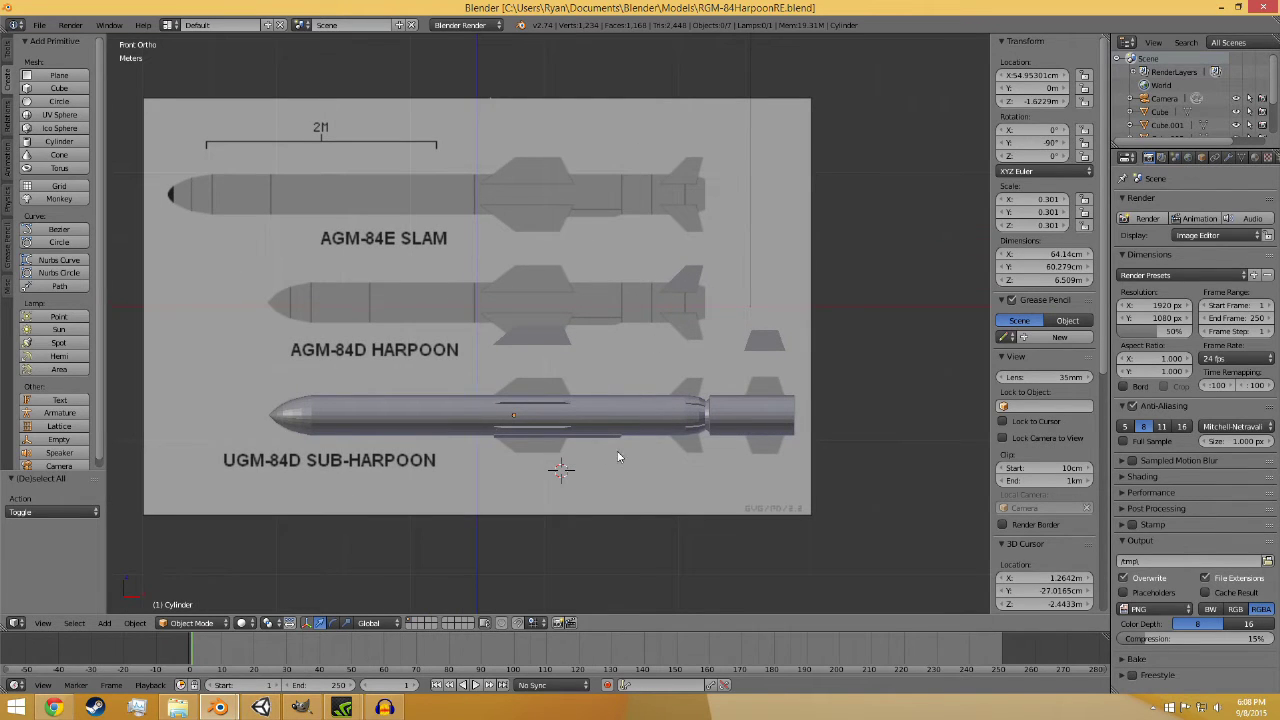
- Select the main wing fin lying below the body's reference drawing, set its X rotation to 45°, and save the file
{"action": "middle_click", "coordinate": [779, 478]}
{"action": "key", "text": "KP_1"}
{"action": "scroll", "coordinate": [693, 486], "scroll_direction": "up", "scroll_amount": 3}
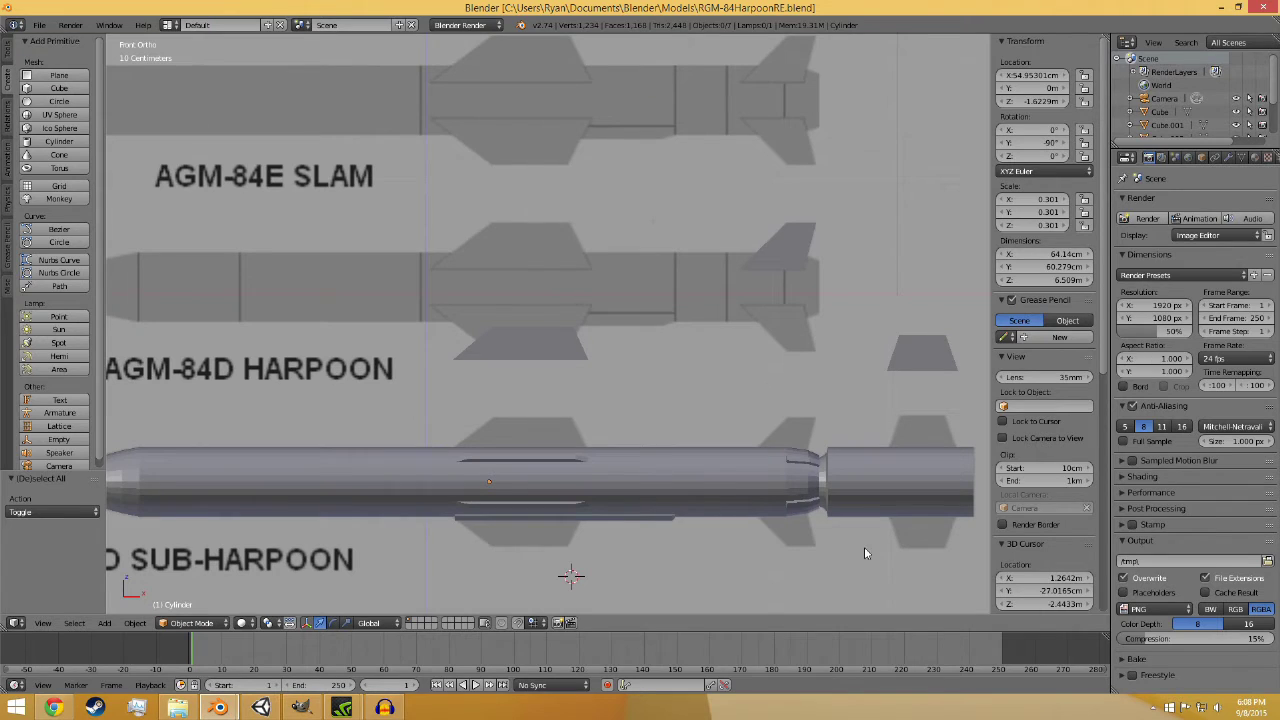
{"action": "right_click", "coordinate": [668, 505]}
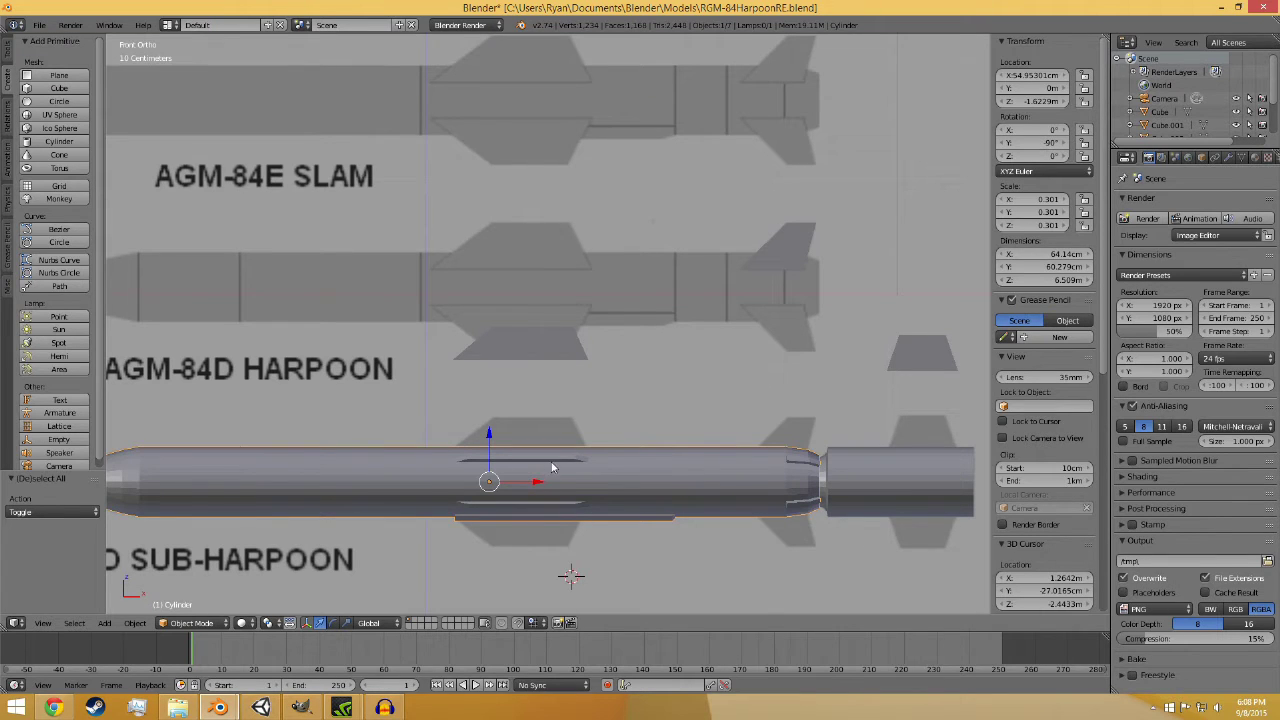
{"action": "key", "text": "a"}
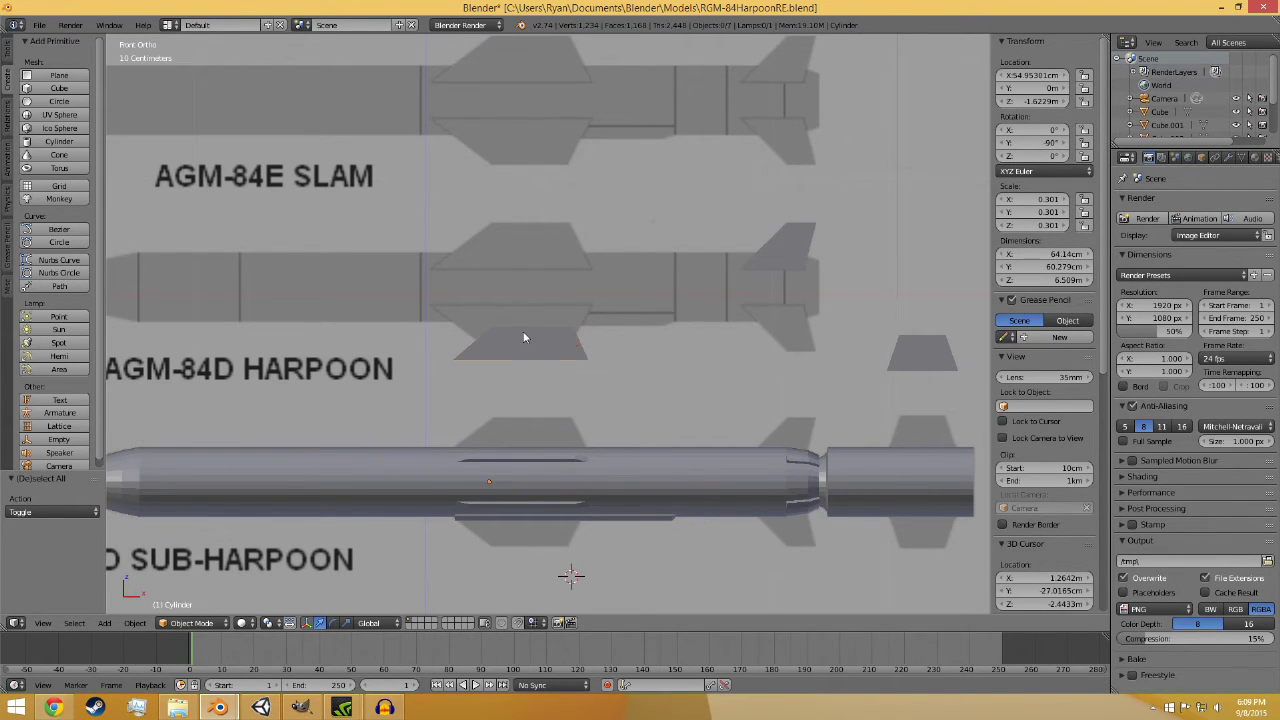
{"action": "right_click", "coordinate": [523, 337]}
{"action": "middle_click_drag", "start_coordinate": [779, 419], "coordinate": [654, 466]}
{"action": "scroll", "coordinate": [654, 466], "scroll_direction": "up", "scroll_amount": 3}
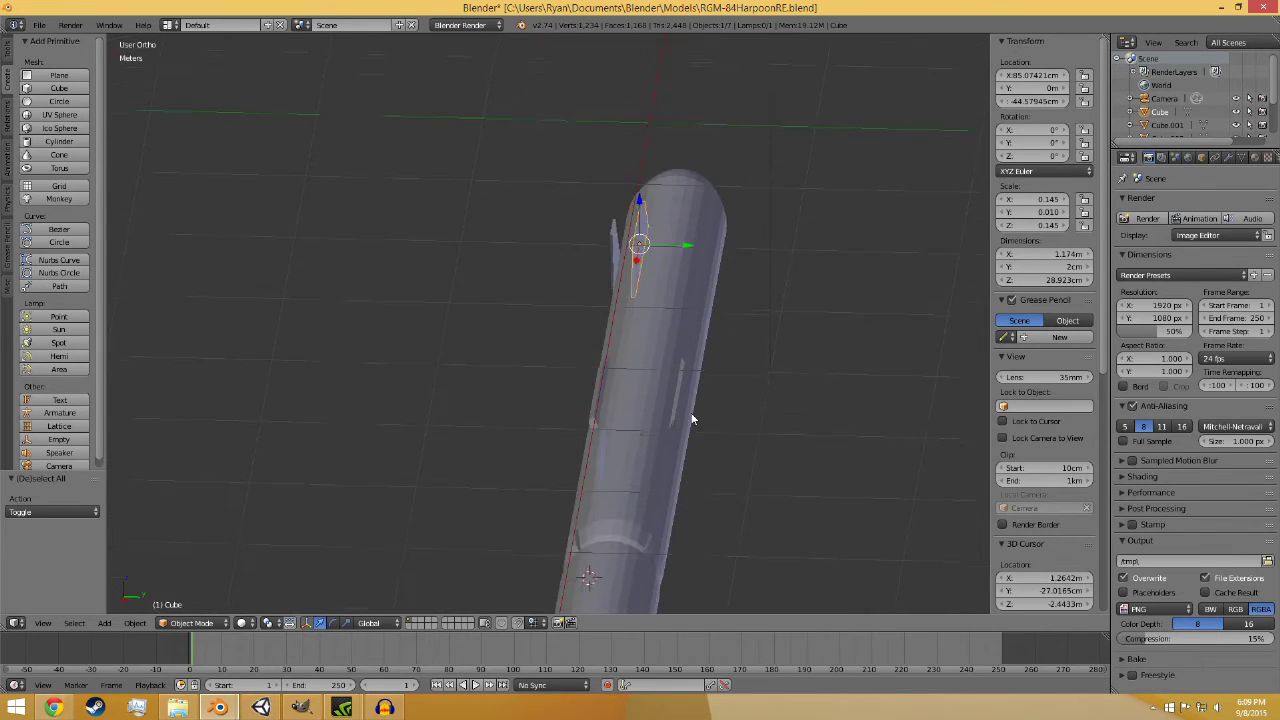
{"action": "scroll", "coordinate": [692, 420], "scroll_direction": "up", "scroll_amount": 4}
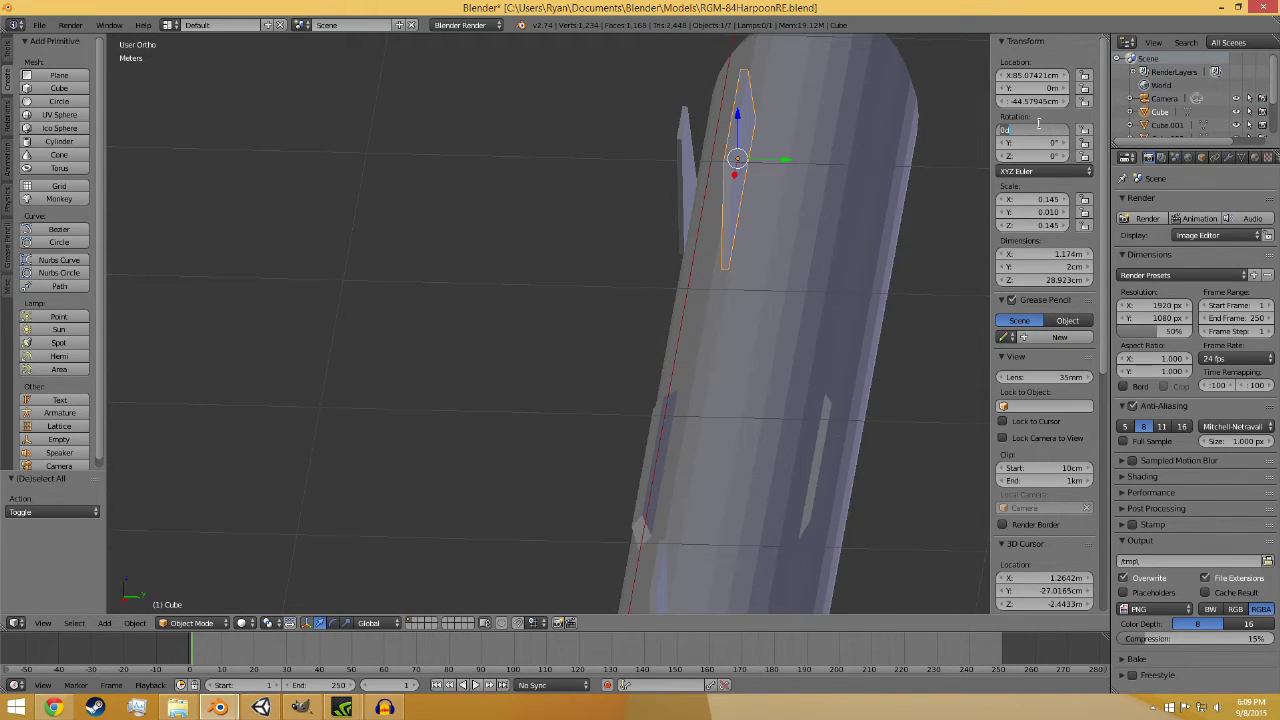
{"action": "type", "text": "45"}
{"action": "key", "text": "Return"}
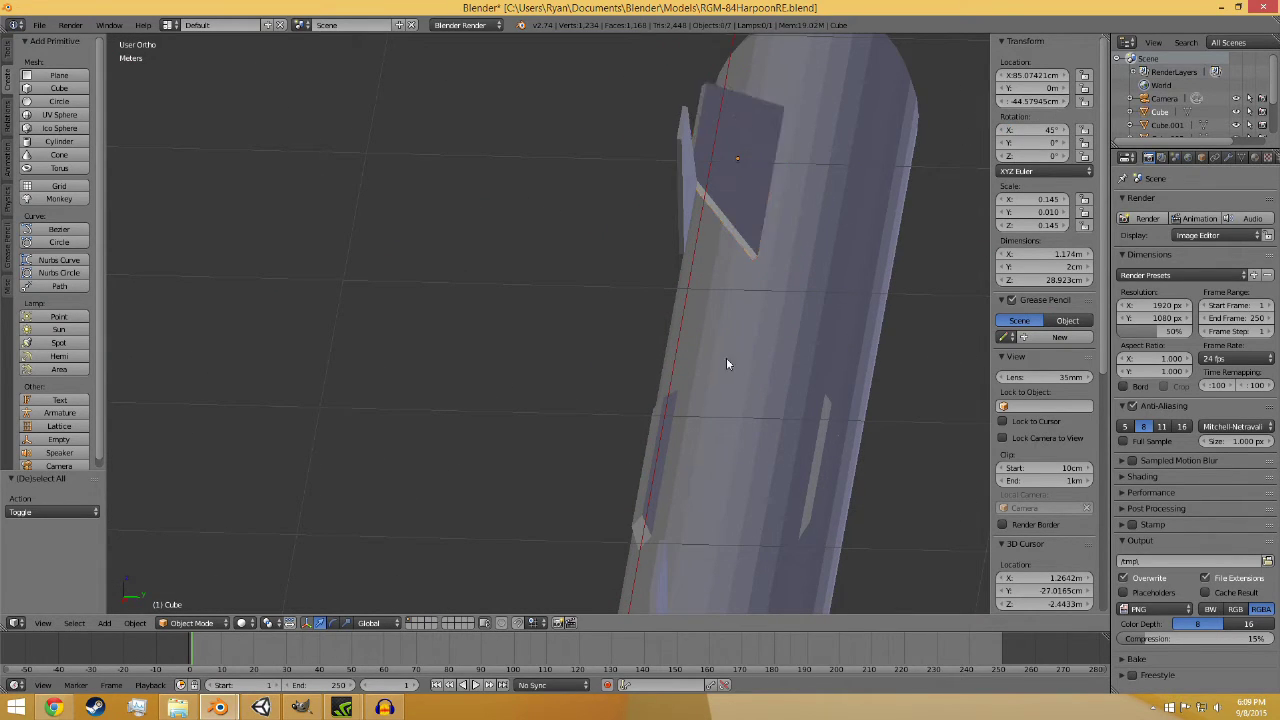
{"action": "middle_click_drag", "start_coordinate": [727, 358], "coordinate": [690, 383]}
{"action": "key", "text": "ctrl+s"}
- Add a Plain Axes empty at the 3D cursor
{"action": "scroll", "coordinate": [690, 383], "scroll_direction": "down", "scroll_amount": 6}
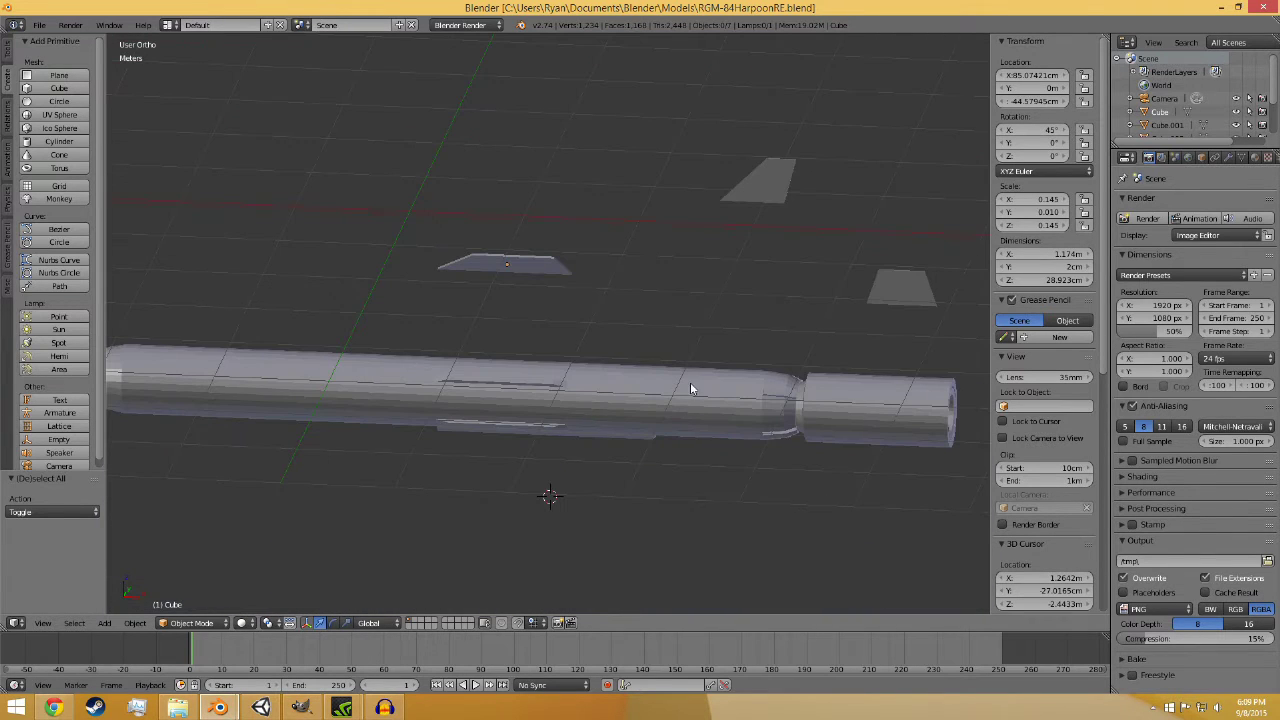
{"action": "key", "text": "shift+a"}
{"action": "mouse_move", "coordinate": [626, 474]}
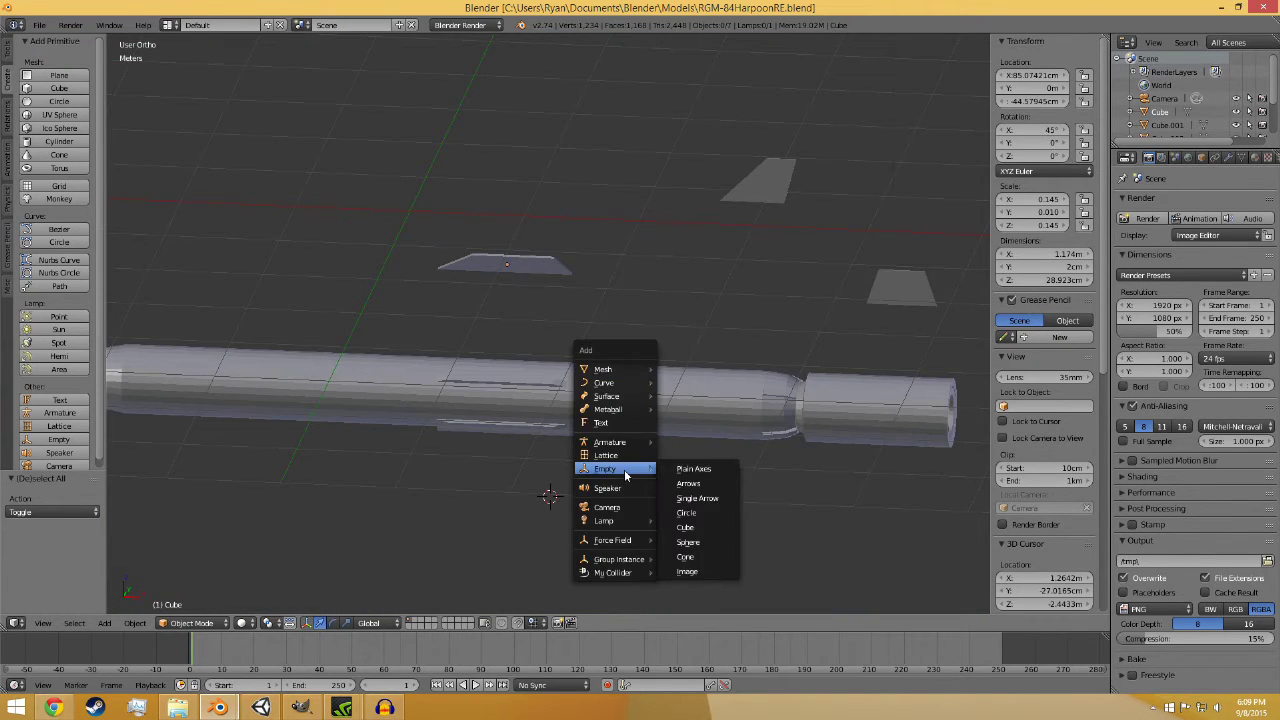
{"action": "left_click", "coordinate": [700, 469]}
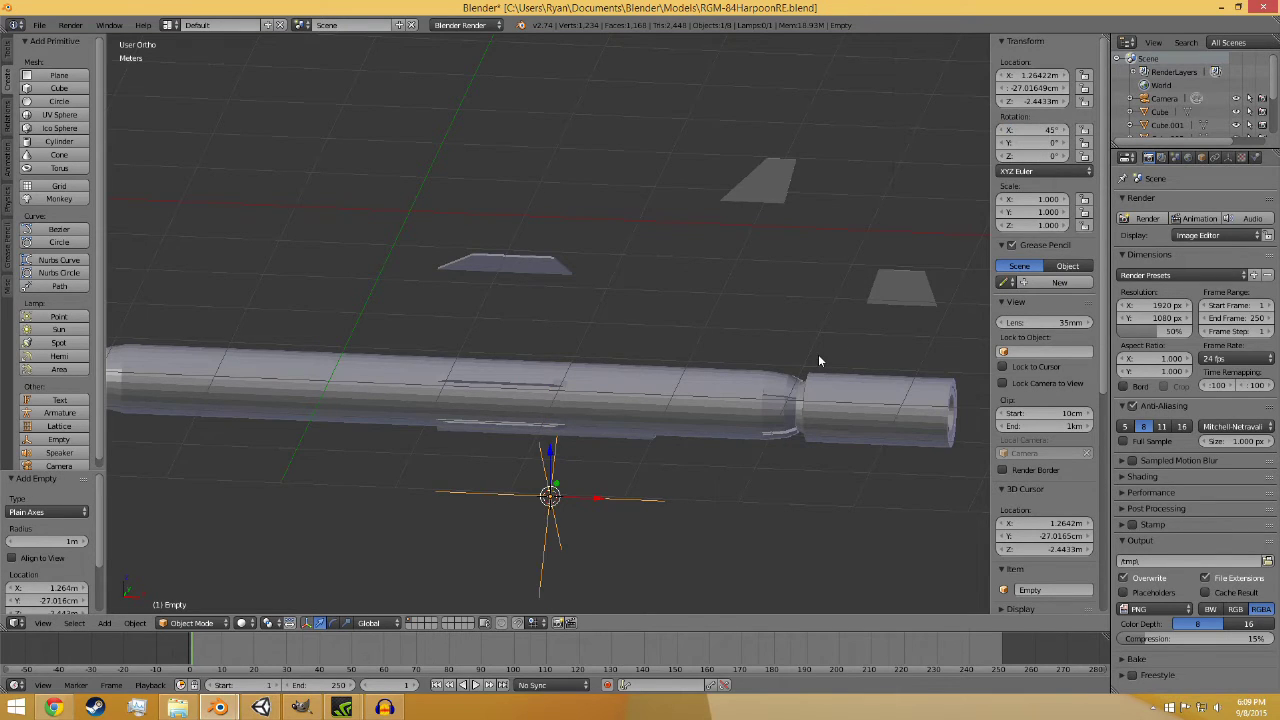
- Set the Z location of both the missile body and the rear booster section to 0 m
{"action": "key", "text": "KP_1"}
{"action": "right_click", "coordinate": [672, 420]}
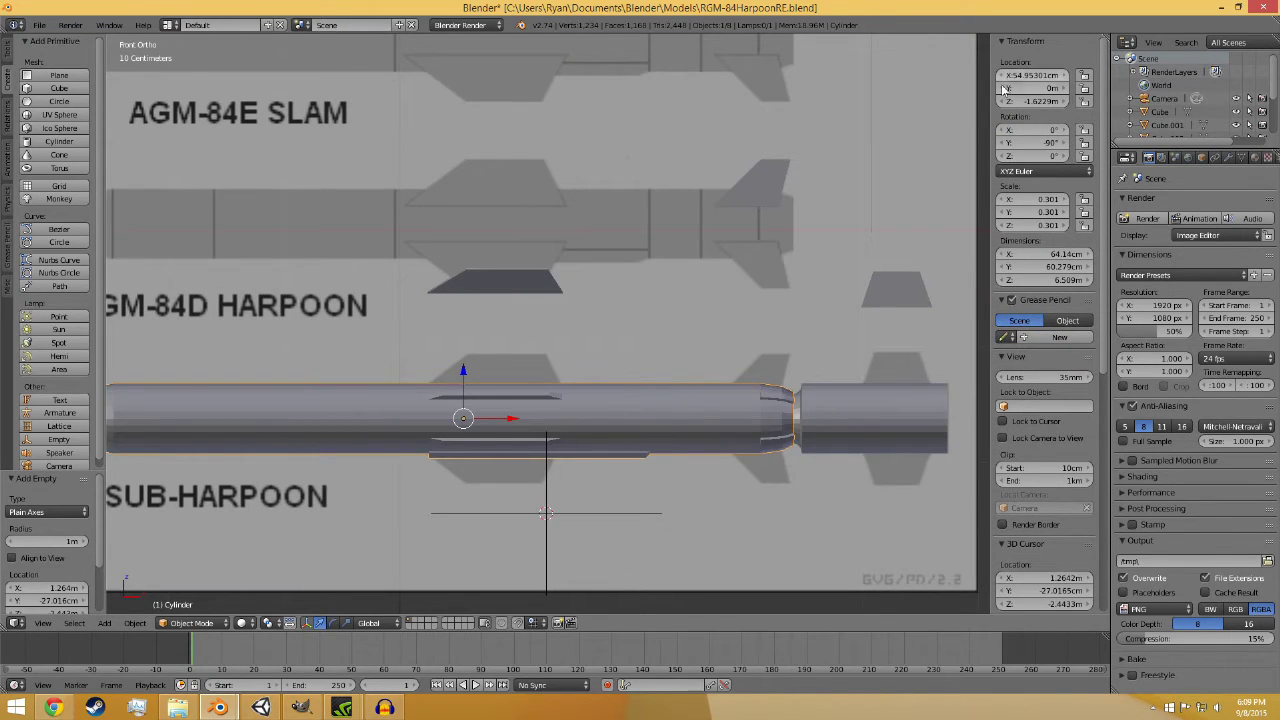
{"action": "left_click", "coordinate": [1031, 114]}
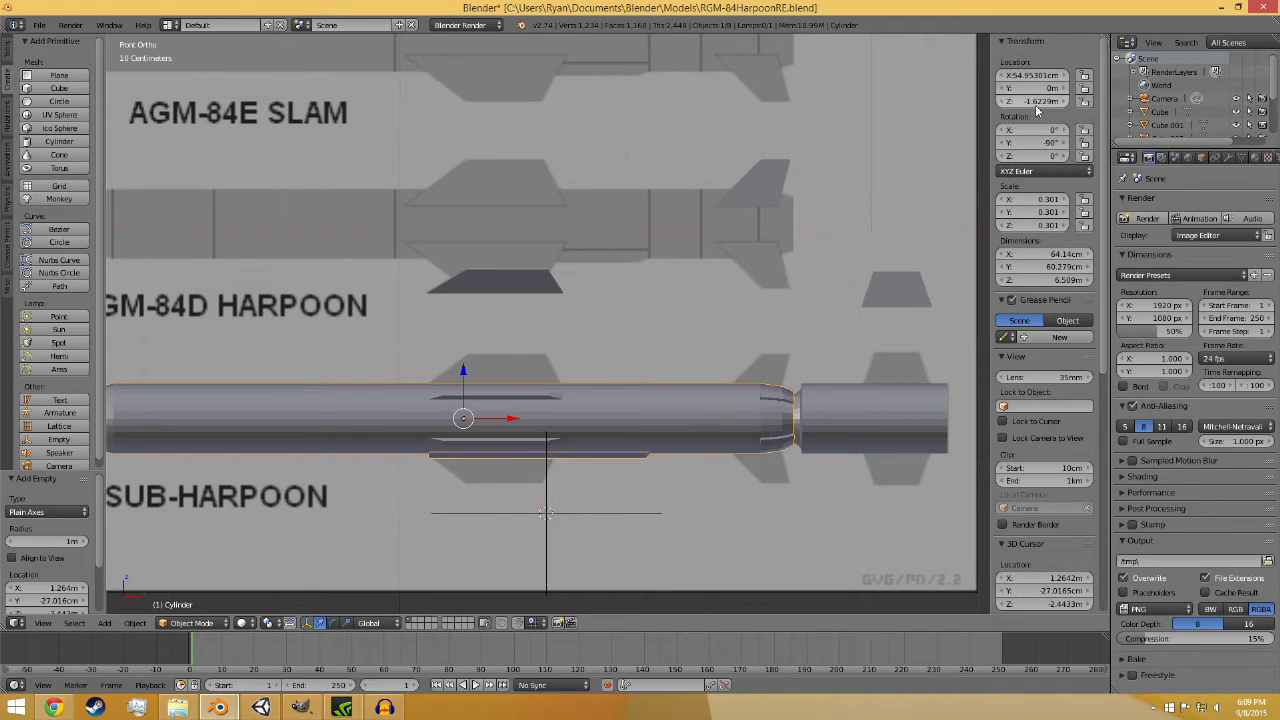
{"action": "key", "text": "Return"}
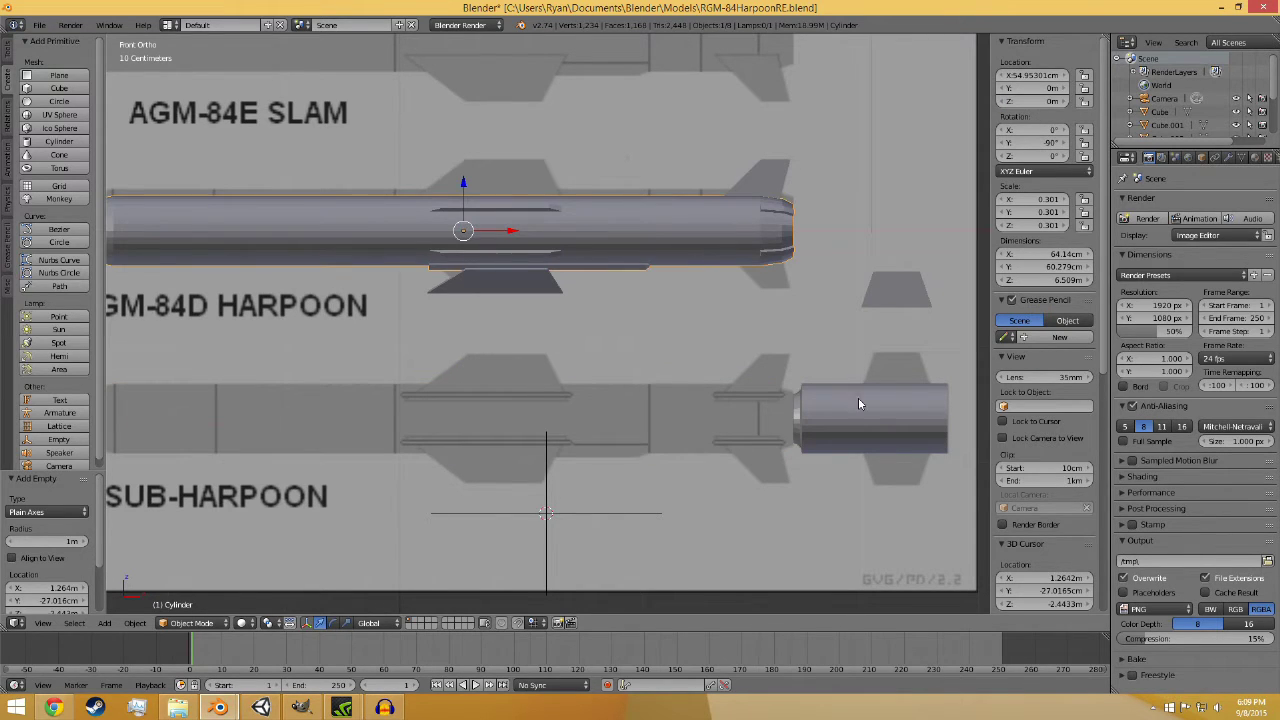
{"action": "right_click", "coordinate": [858, 397]}
{"action": "left_click", "coordinate": [1048, 97]}
{"action": "type", "text": "0"}
{"action": "key", "text": "Return"}
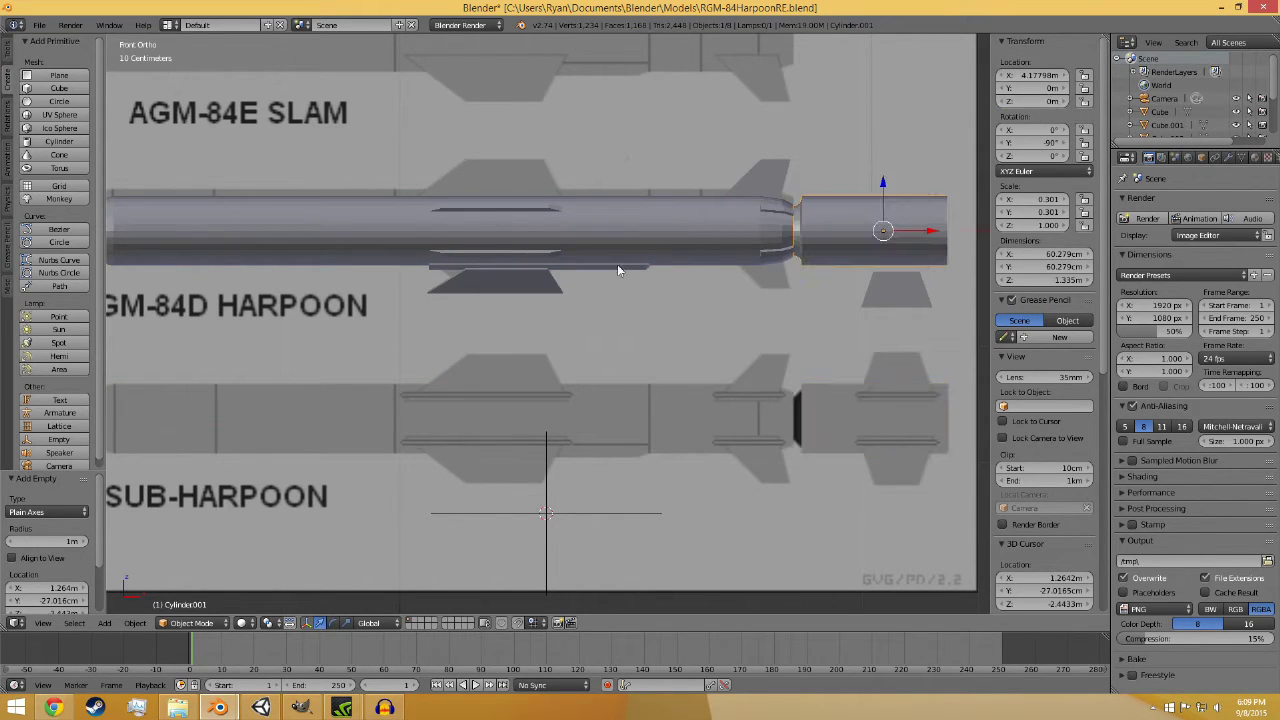
- Select the 45° wing fin and raise it about 1.15 m along Z, above the missile body
{"action": "key", "text": "a"}
{"action": "right_click", "coordinate": [524, 285]}
{"action": "middle_click_drag", "start_coordinate": [642, 348], "coordinate": [615, 224]}
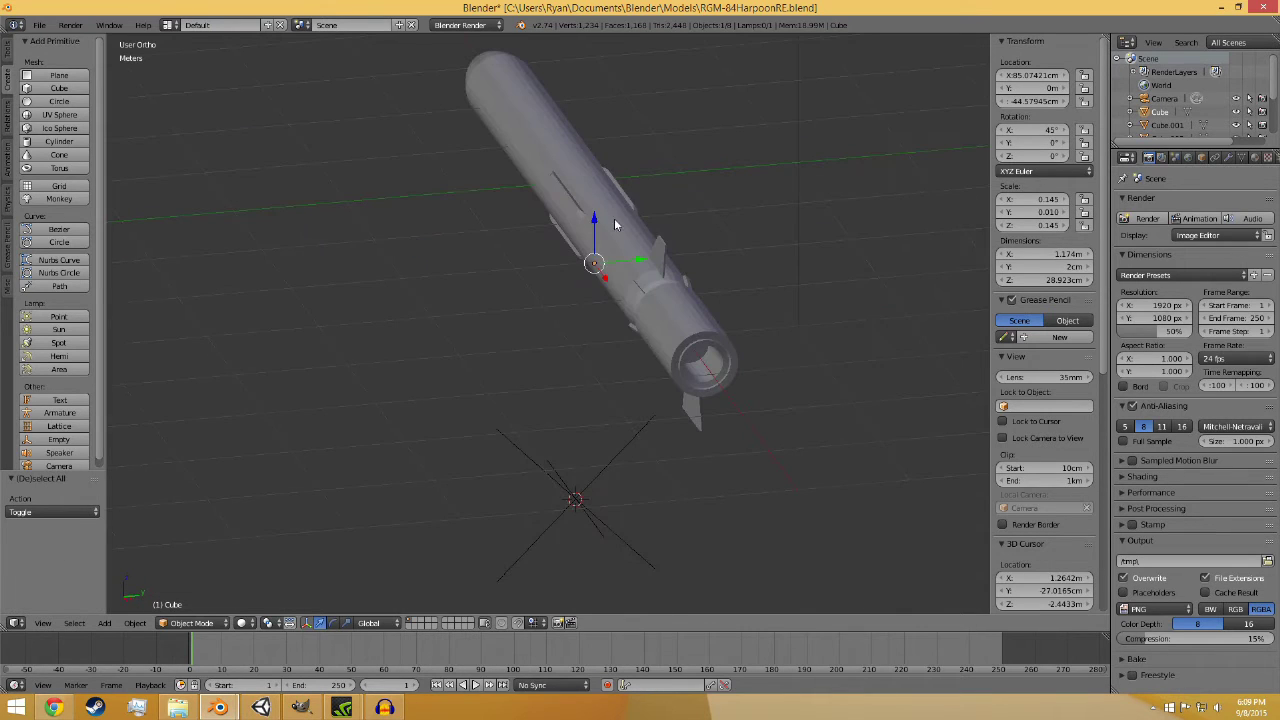
{"action": "key", "text": "g"}
{"action": "key", "text": "z"}
{"action": "left_click", "coordinate": [606, 103]}
- Select the empty and set its X, Y and Z location to 0 m
{"action": "right_click", "coordinate": [575, 498]}
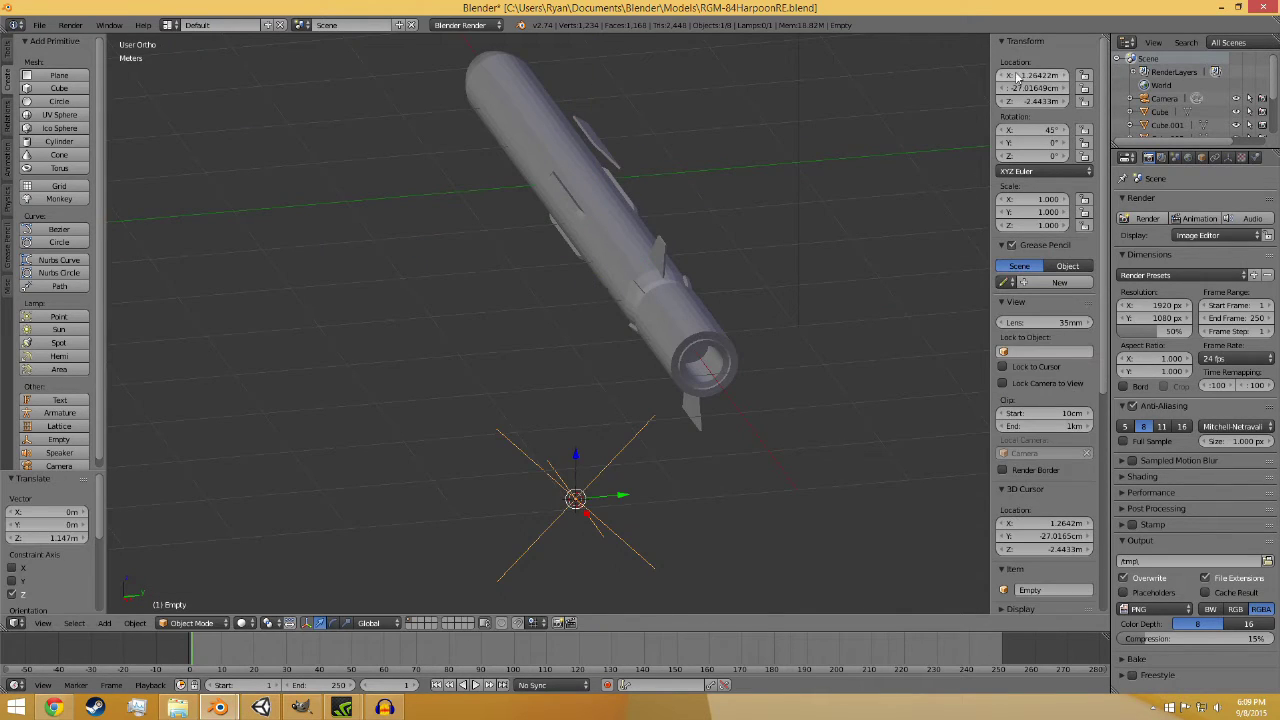
{"action": "left_click", "coordinate": [1025, 88]}
{"action": "type", "text": "0"}
{"action": "key", "text": "Return"}
{"action": "left_click", "coordinate": [1040, 75]}
{"action": "type", "text": "0"}
{"action": "key", "text": "Return"}
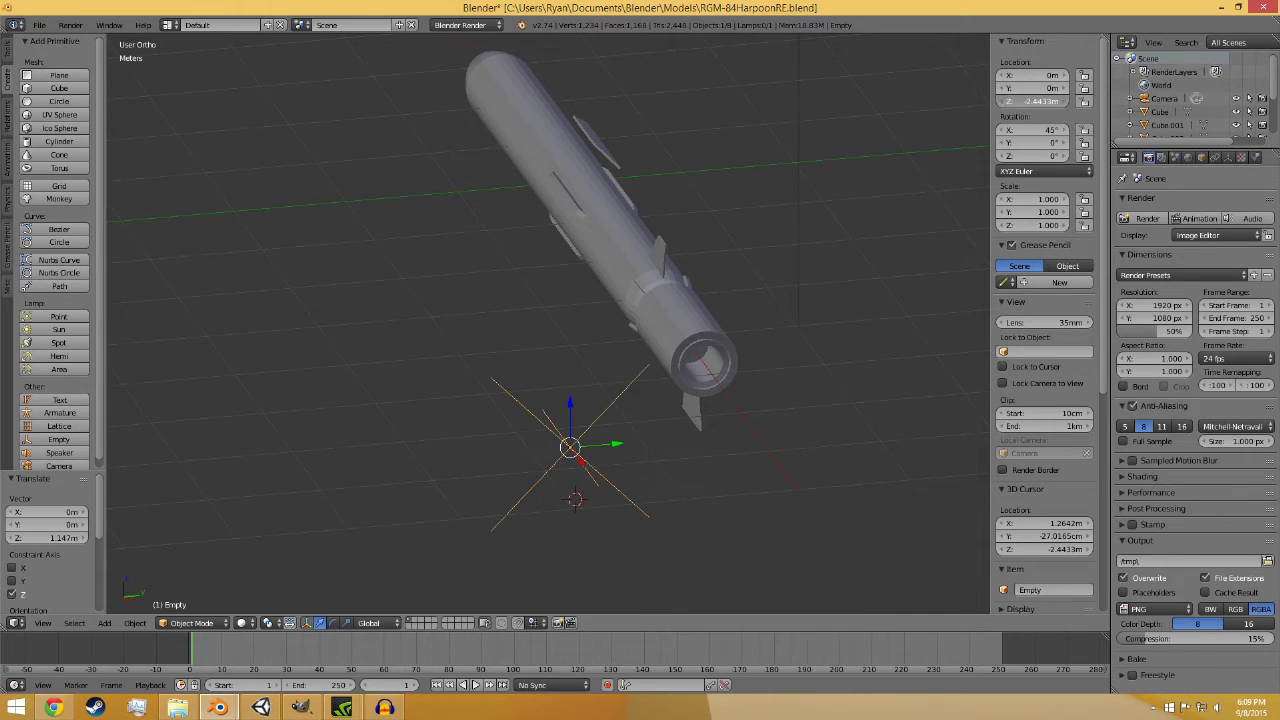
{"action": "left_click", "coordinate": [1038, 101]}
{"action": "type", "text": "0 Return"}
- Slide the empty about 73 cm along X so it sits within the wing mount area of the body
{"action": "middle_click_drag", "start_coordinate": [548, 351], "coordinate": [427, 385]}
{"action": "scroll", "coordinate": [677, 351], "scroll_direction": "up", "scroll_amount": 4}
{"action": "scroll", "coordinate": [426, 390], "scroll_direction": "down", "scroll_amount": 3}
{"action": "key", "text": "g"}
{"action": "key", "text": "x"}
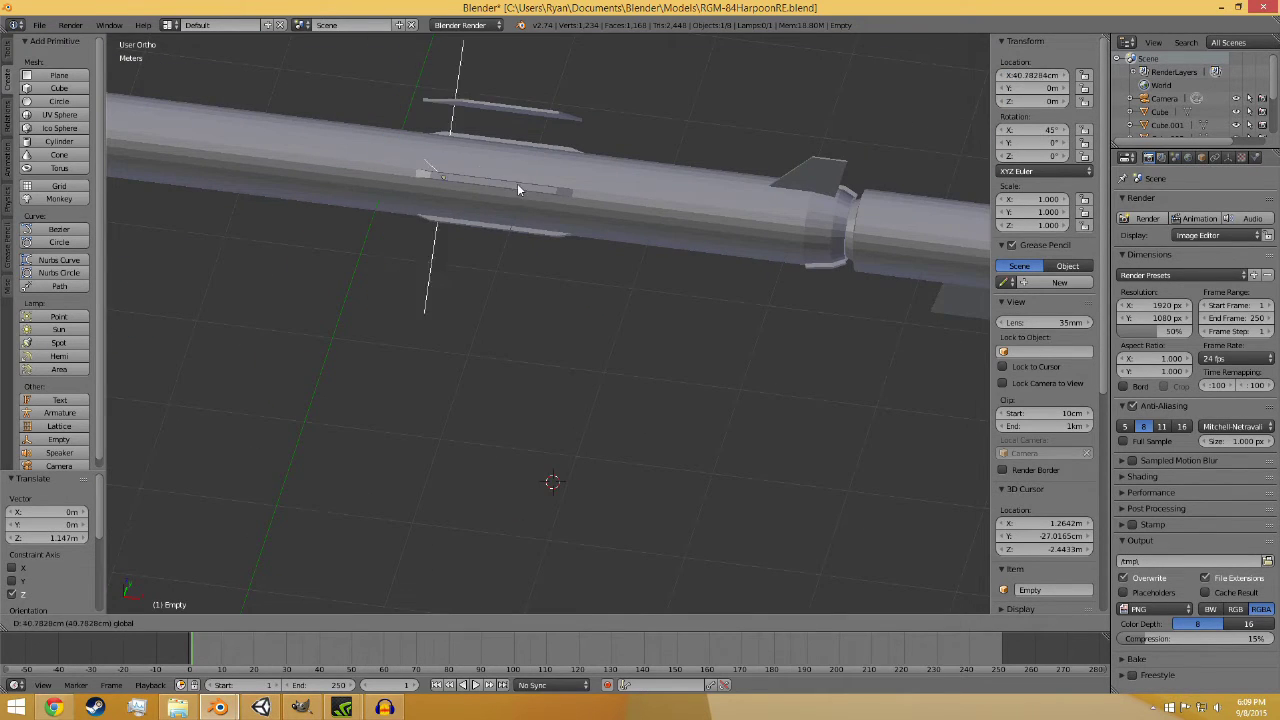
{"action": "left_click", "coordinate": [527, 194]}
- Move the wing fin along Z and Y beside its upper side mount, to about Y -35.8 cm and Z 32.6 cm
{"action": "middle_click_drag", "start_coordinate": [573, 240], "coordinate": [492, 236]}
{"action": "right_click", "coordinate": [495, 210]}
{"action": "middle_click_drag", "start_coordinate": [566, 399], "coordinate": [548, 185]}
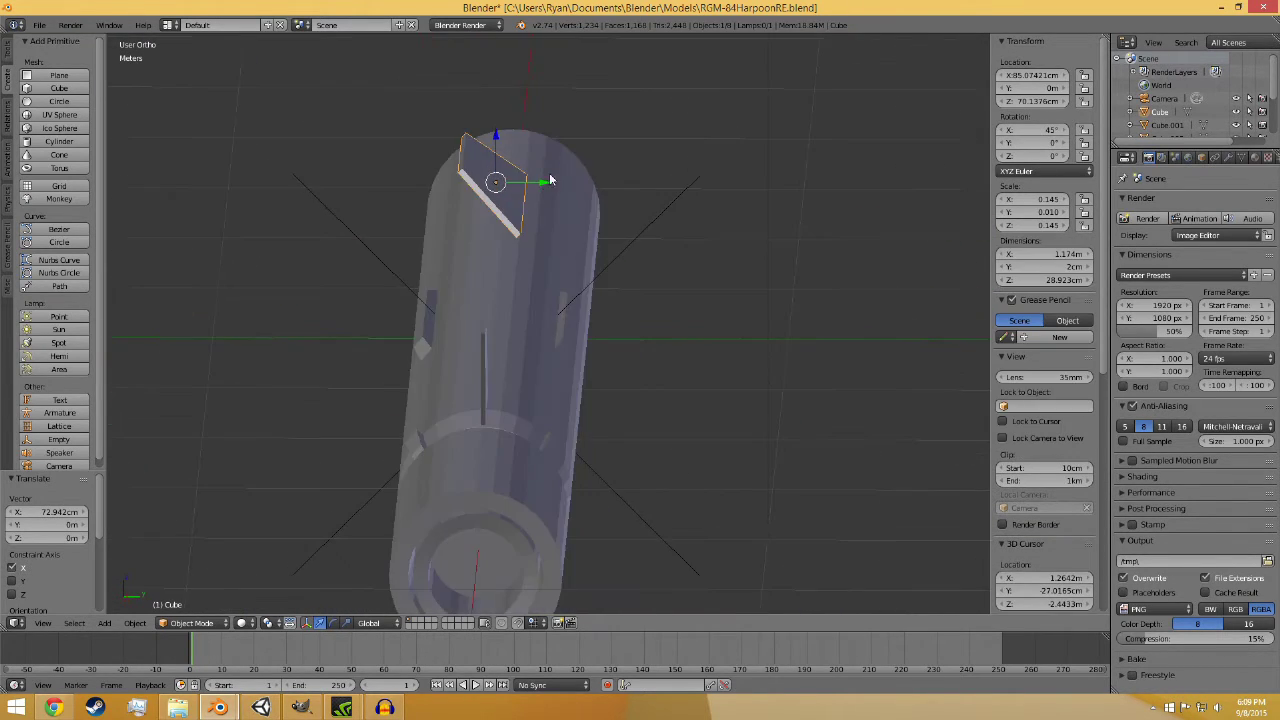
{"action": "key", "text": "g"}
{"action": "key", "text": "z"}
{"action": "left_click", "coordinate": [540, 275]}
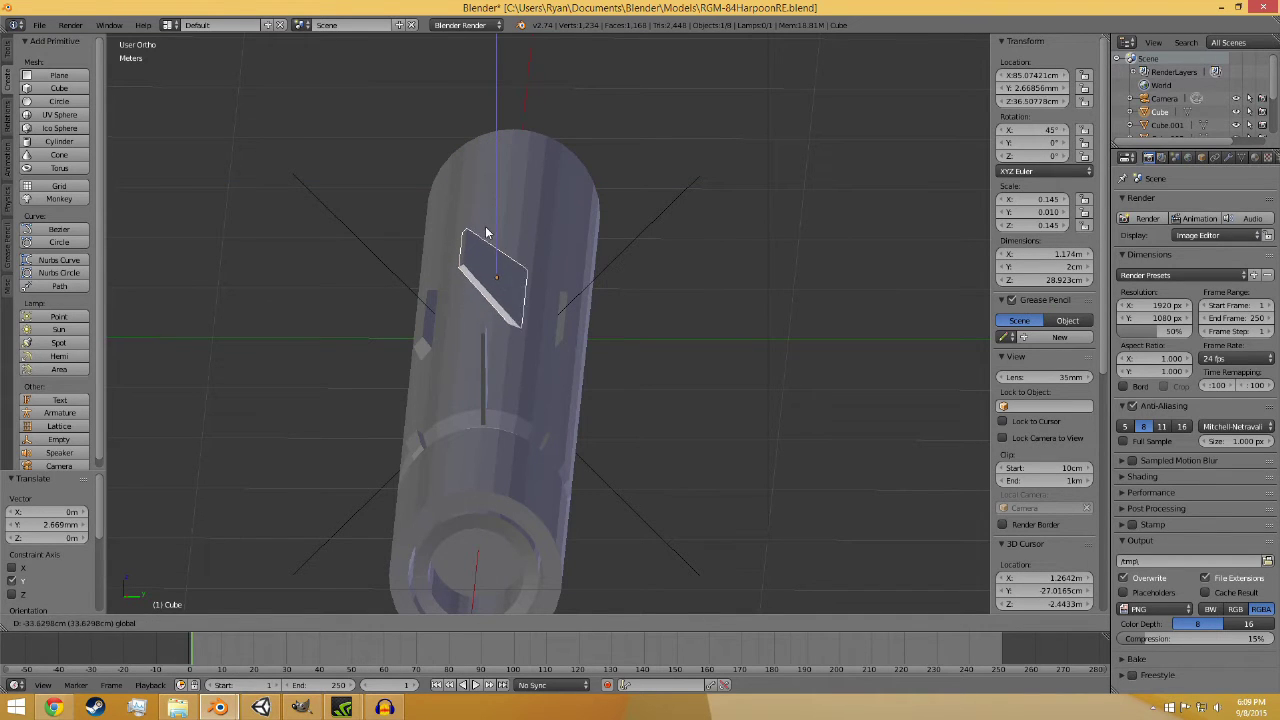
{"action": "left_click_drag", "start_coordinate": [540, 275], "coordinate": [434, 297]}
{"action": "middle_click_drag", "start_coordinate": [434, 299], "coordinate": [772, 284]}
{"action": "scroll", "coordinate": [516, 345], "scroll_direction": "up", "scroll_amount": 4}
{"action": "key", "text": "KP_1"}
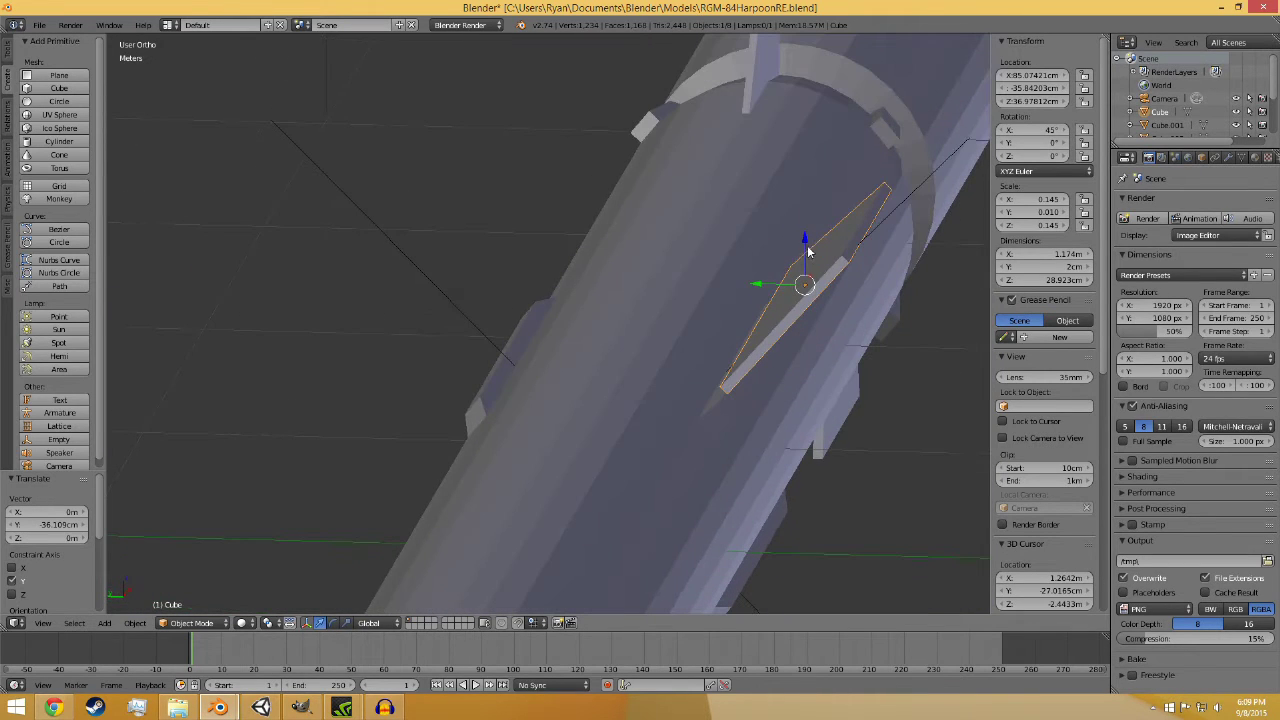
{"action": "left_click_drag", "start_coordinate": [808, 248], "coordinate": [811, 271]}
{"action": "middle_click_drag", "start_coordinate": [811, 273], "coordinate": [716, 284]}
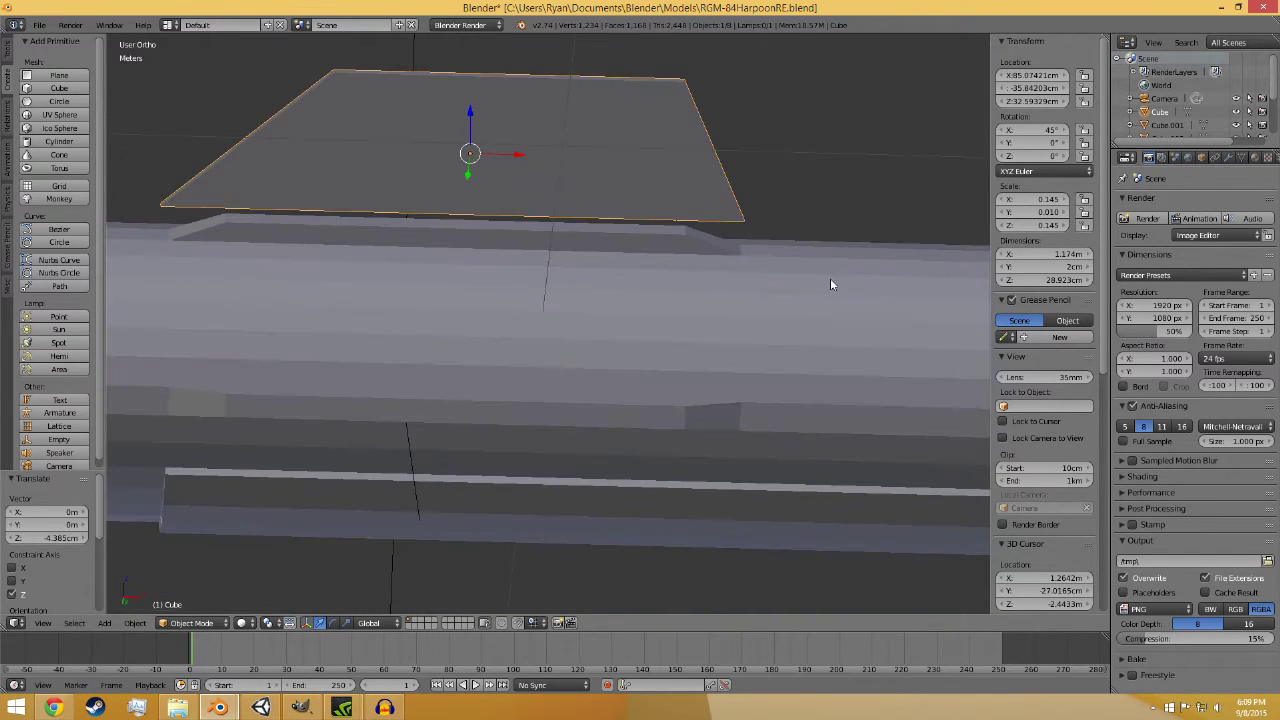
- In front view, scale the wing fin down uniformly by a factor of about 0.795 to fit its mount's length
{"action": "scroll", "coordinate": [740, 271], "scroll_direction": "down", "scroll_amount": 3}
{"action": "key", "text": "KP_1"}
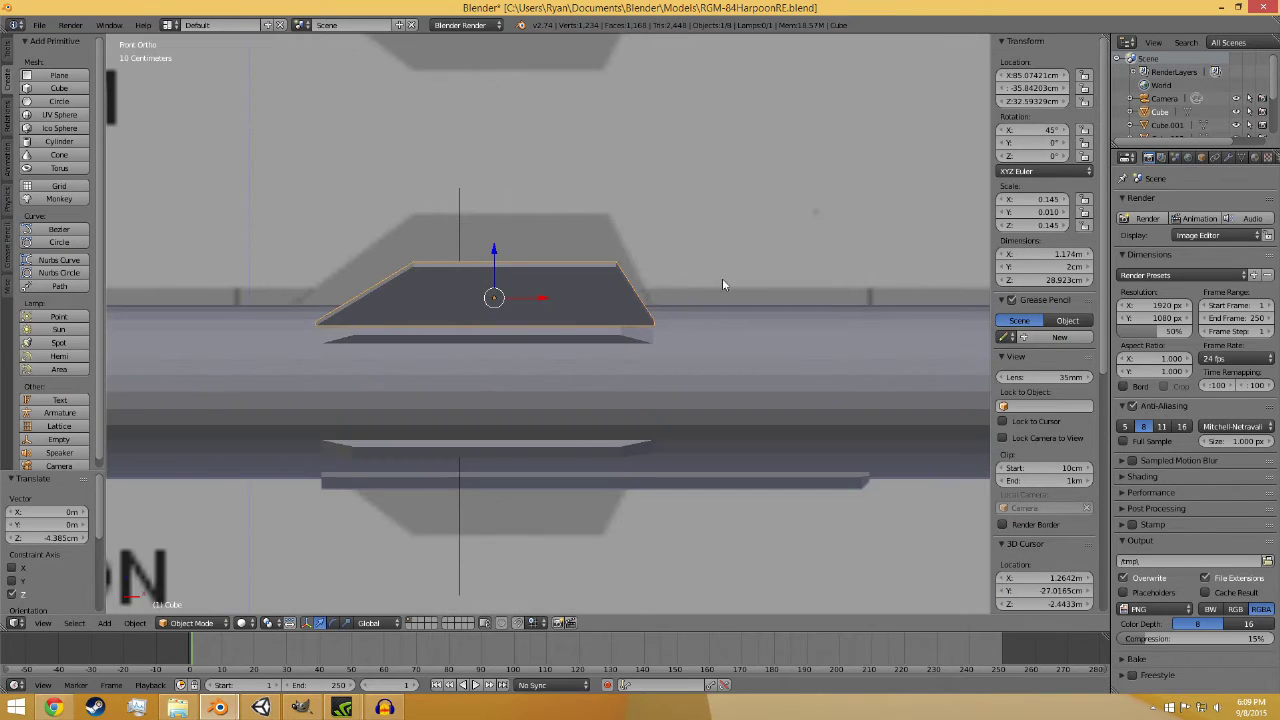
{"action": "scroll", "coordinate": [610, 337], "scroll_direction": "up", "scroll_amount": 2}
{"action": "key", "text": "s"}
{"action": "left_click", "coordinate": [540, 317]}
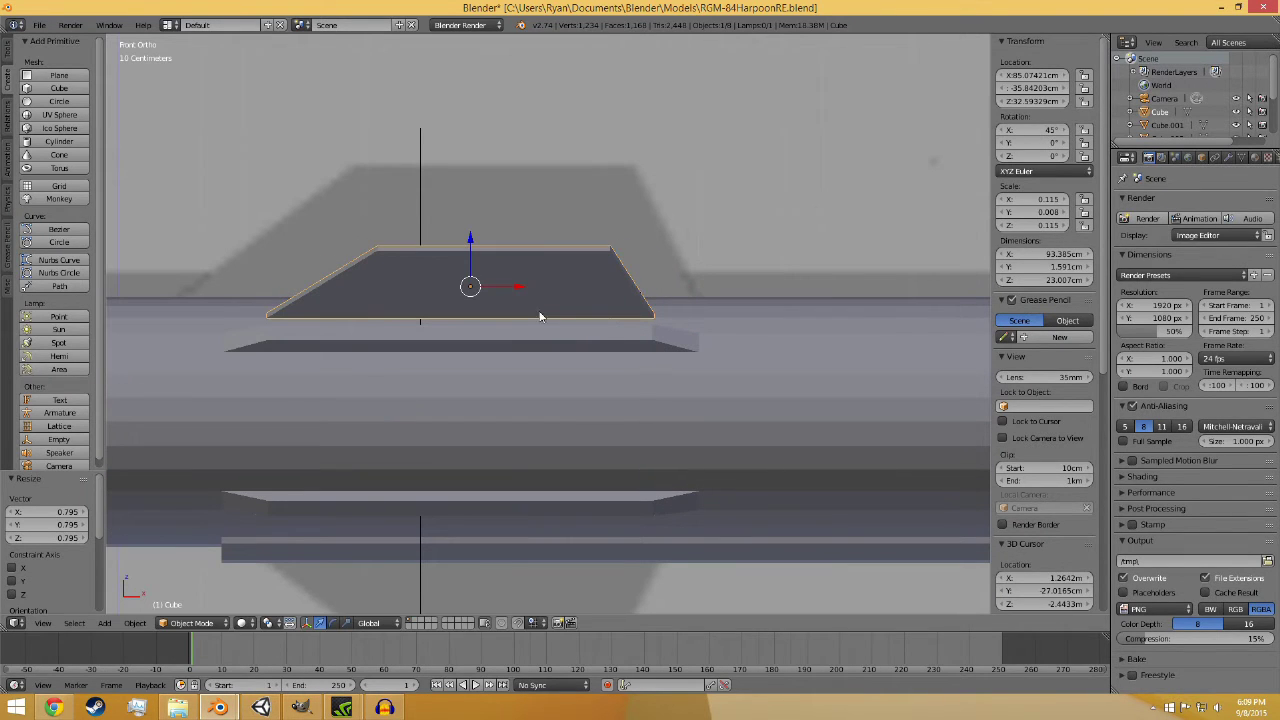
- Shift the wing fin along Z and Y onto its mounting strip, to about Y -33.3 cm and Z 28 cm
{"action": "middle_click_drag", "start_coordinate": [477, 261], "coordinate": [725, 349]}
{"action": "left_click_drag", "start_coordinate": [705, 175], "coordinate": [699, 196]}
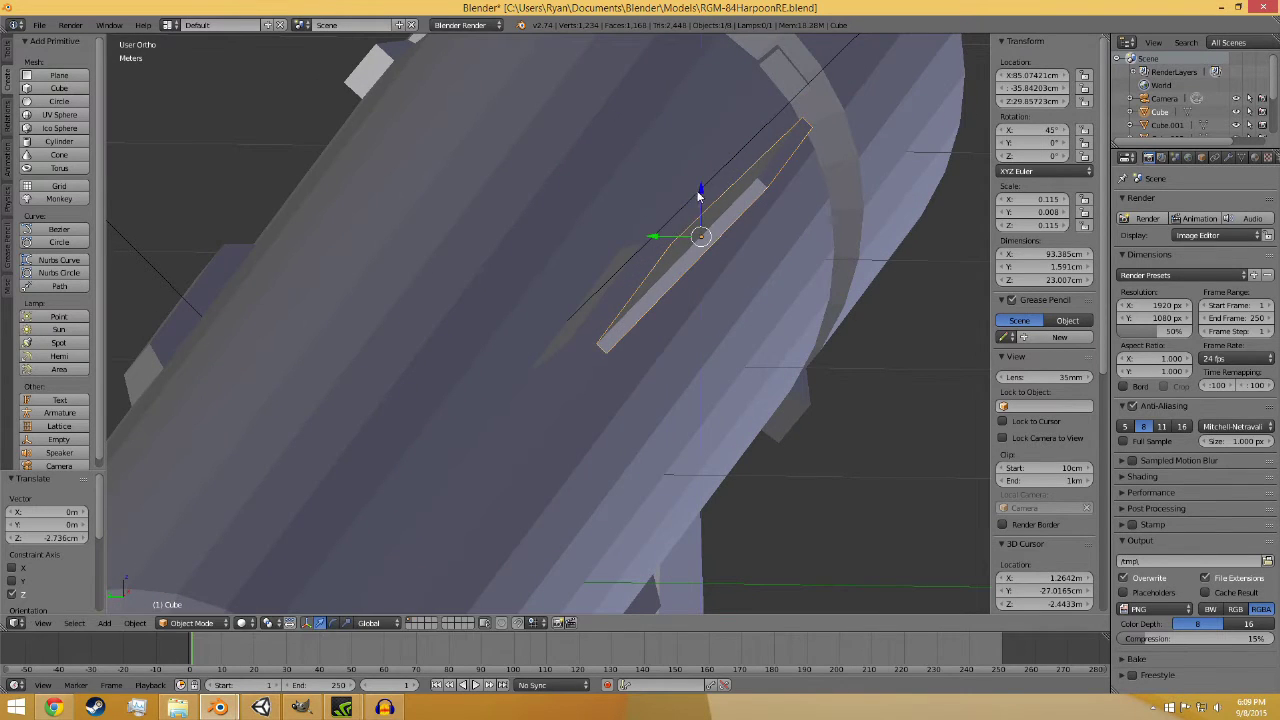
{"action": "left_click_drag", "start_coordinate": [655, 237], "coordinate": [640, 237]}
{"action": "middle_click_drag", "start_coordinate": [640, 237], "coordinate": [447, 204]}
{"action": "left_click_drag", "start_coordinate": [399, 172], "coordinate": [410, 189]}
{"action": "left_click_drag", "start_coordinate": [453, 226], "coordinate": [456, 220]}
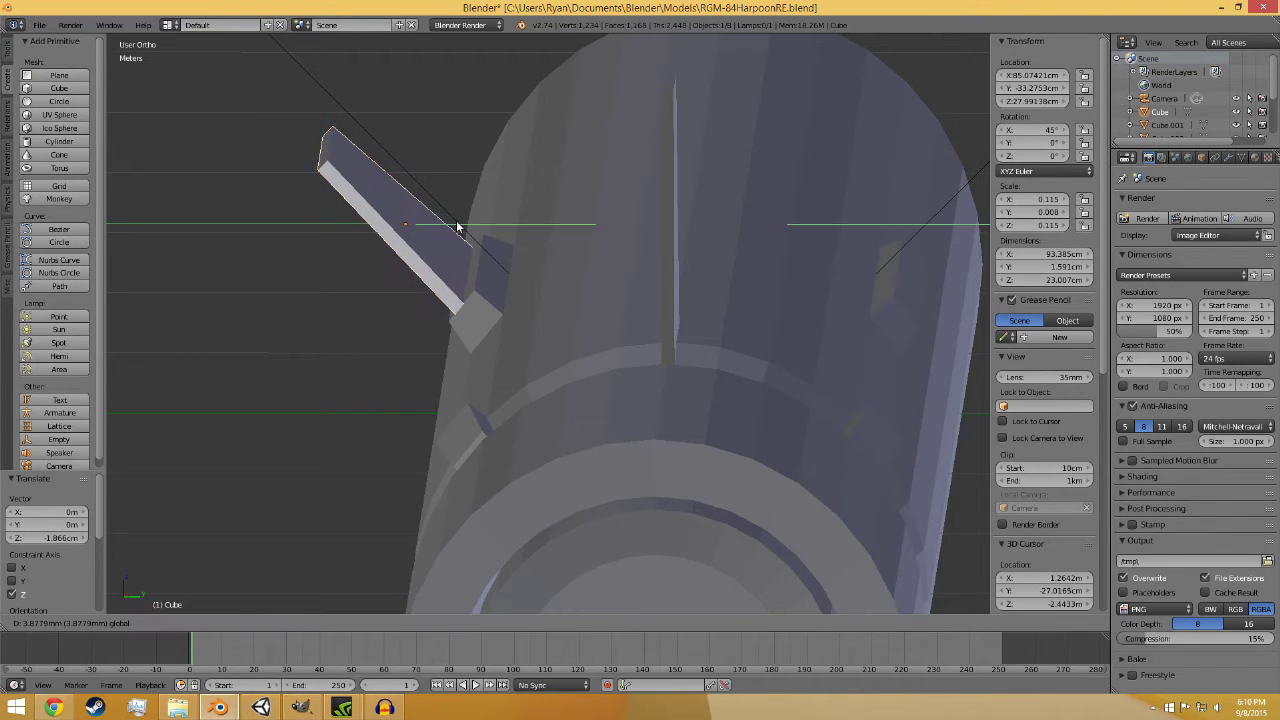
- From the rear view, set the wing fin's X rotation to 47.5° and nudge it along Y to about -33.7 cm
{"action": "middle_click_drag", "start_coordinate": [456, 220], "coordinate": [754, 300]}
{"action": "scroll", "coordinate": [754, 300], "scroll_direction": "down", "scroll_amount": 3}
{"action": "middle_click_drag", "start_coordinate": [773, 384], "coordinate": [483, 381]}
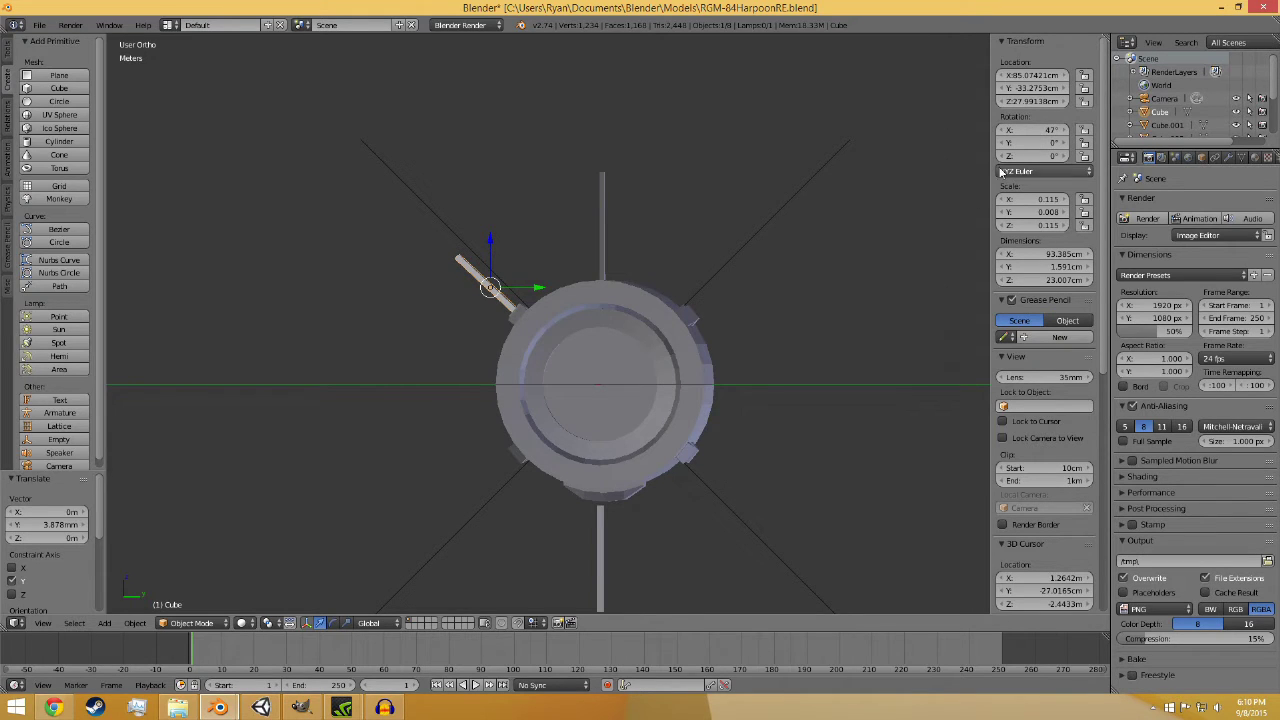
{"action": "middle_click_drag", "start_coordinate": [753, 229], "coordinate": [784, 246]}
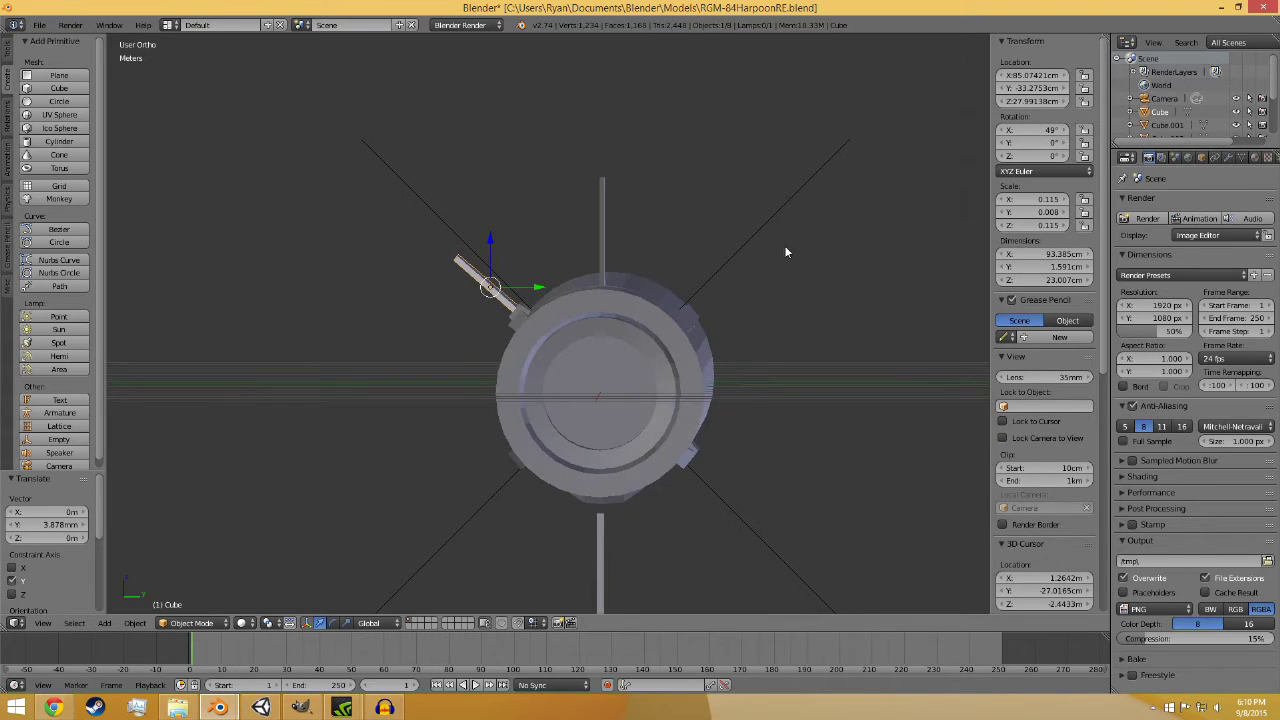
{"action": "mouse_move", "coordinate": [590, 276]}
{"action": "middle_mouse_down"}
{"action": "mouse_move", "coordinate": [612, 276]}
{"action": "mouse_move", "coordinate": [589, 277]}
{"action": "middle_mouse_up"}
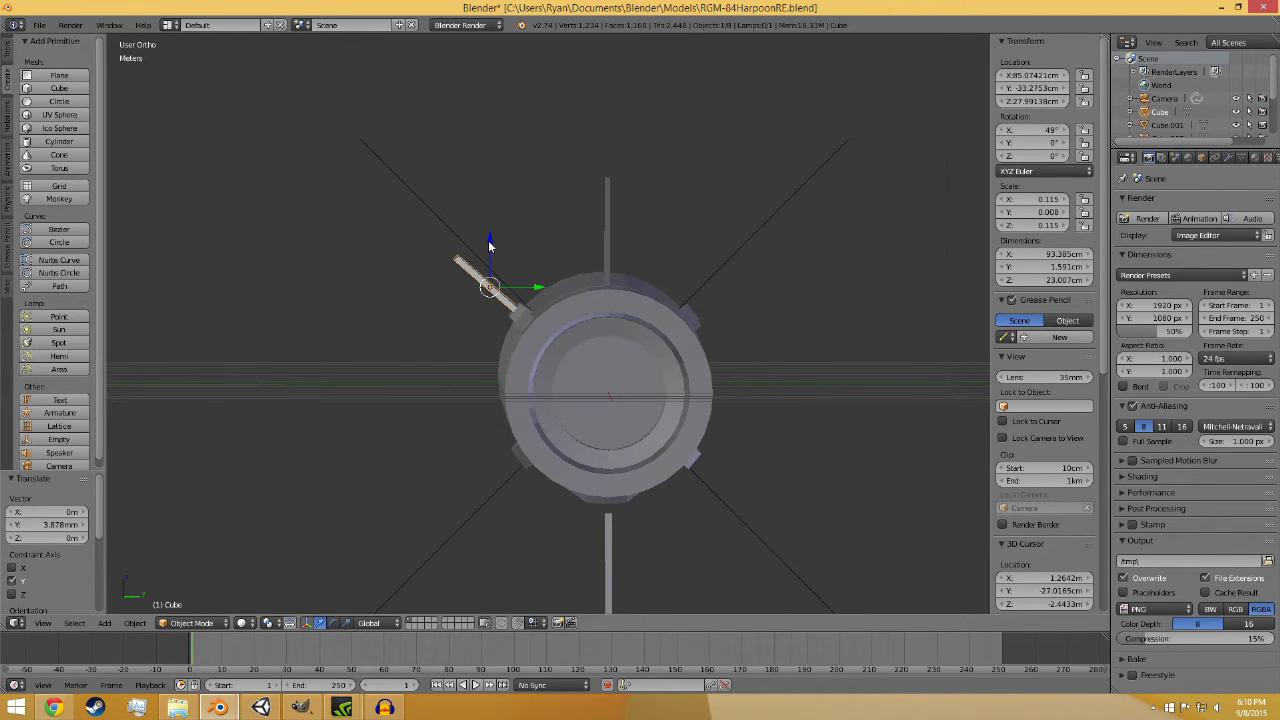
{"action": "left_click_drag", "start_coordinate": [489, 244], "coordinate": [490, 247]}
{"action": "left_click_drag", "start_coordinate": [533, 288], "coordinate": [539, 286]}
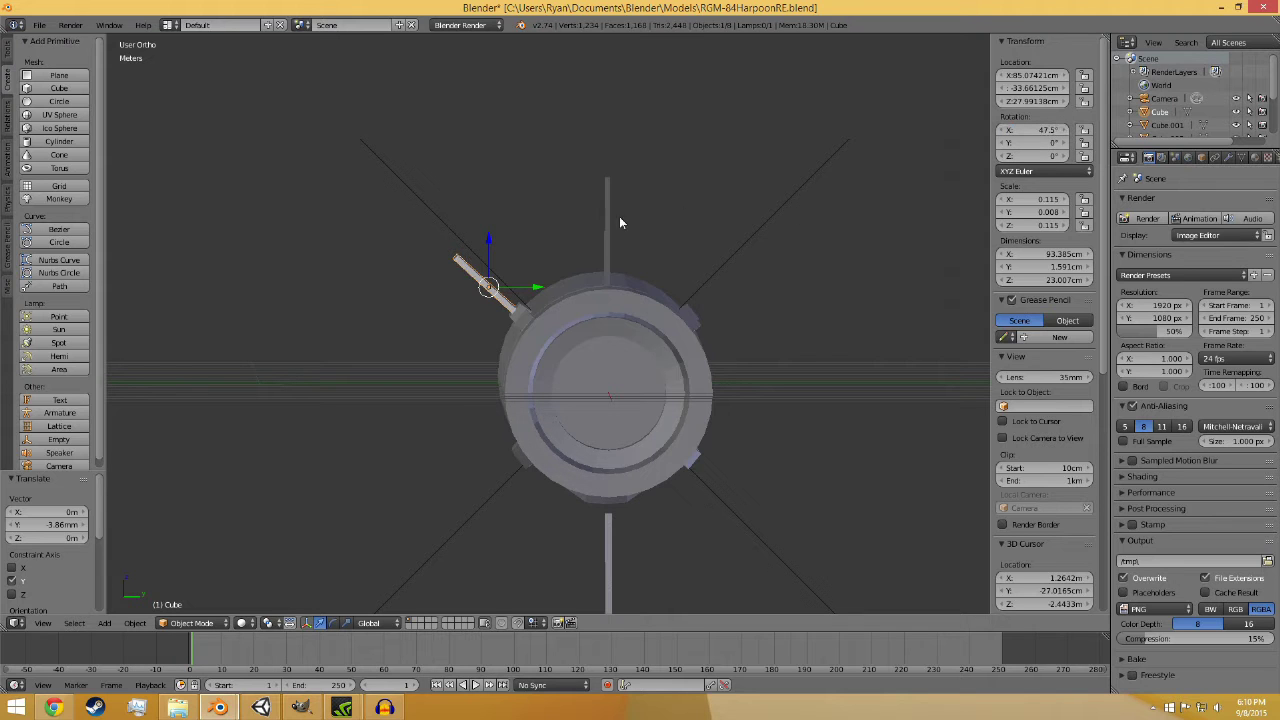
- Check the wing fin's seat on its mount up close, clear the selection, and save the file
{"action": "middle_click_drag", "start_coordinate": [463, 361], "coordinate": [516, 406]}
{"action": "scroll", "coordinate": [756, 362], "scroll_direction": "up", "scroll_amount": 2}
{"action": "key", "text": "a"}
{"action": "key", "text": "ctrl+s"}
- Select the wing fin again and add a Mirror modifier to it
{"action": "scroll", "coordinate": [745, 372], "scroll_direction": "down", "scroll_amount": 3}
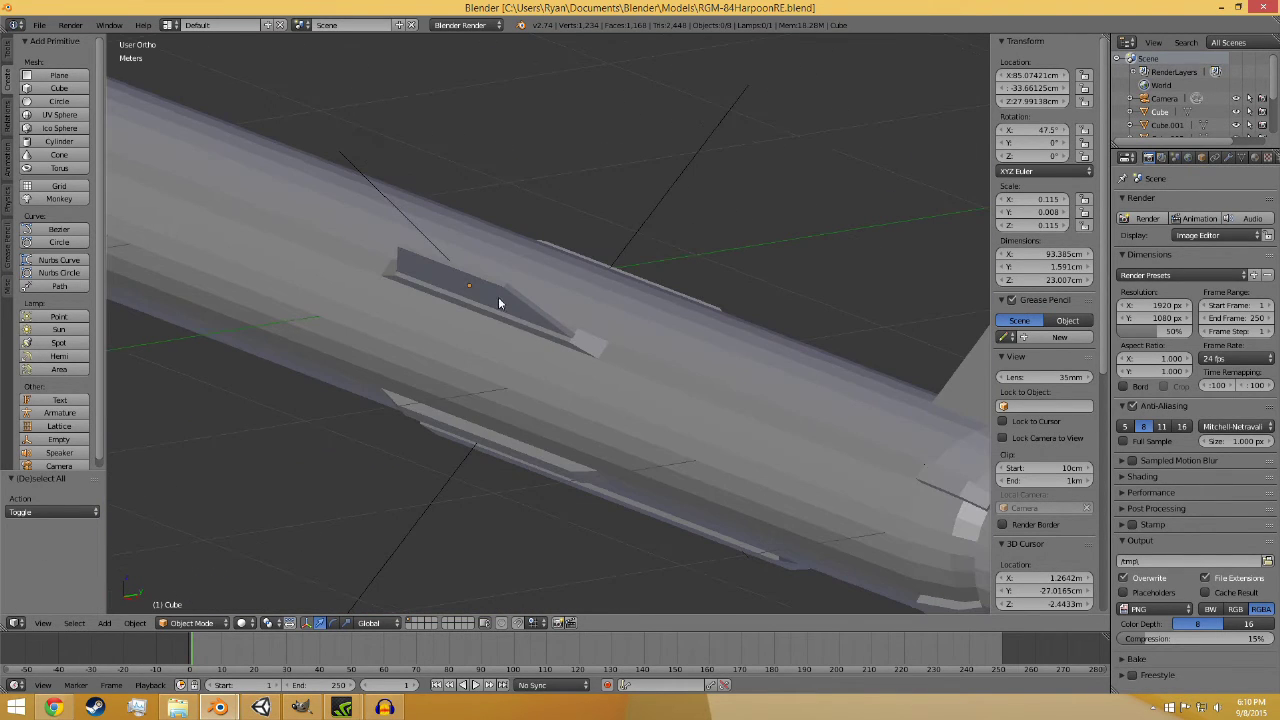
{"action": "right_click", "coordinate": [501, 303]}
{"action": "left_click", "coordinate": [1201, 157]}
{"action": "left_click", "coordinate": [1215, 157]}
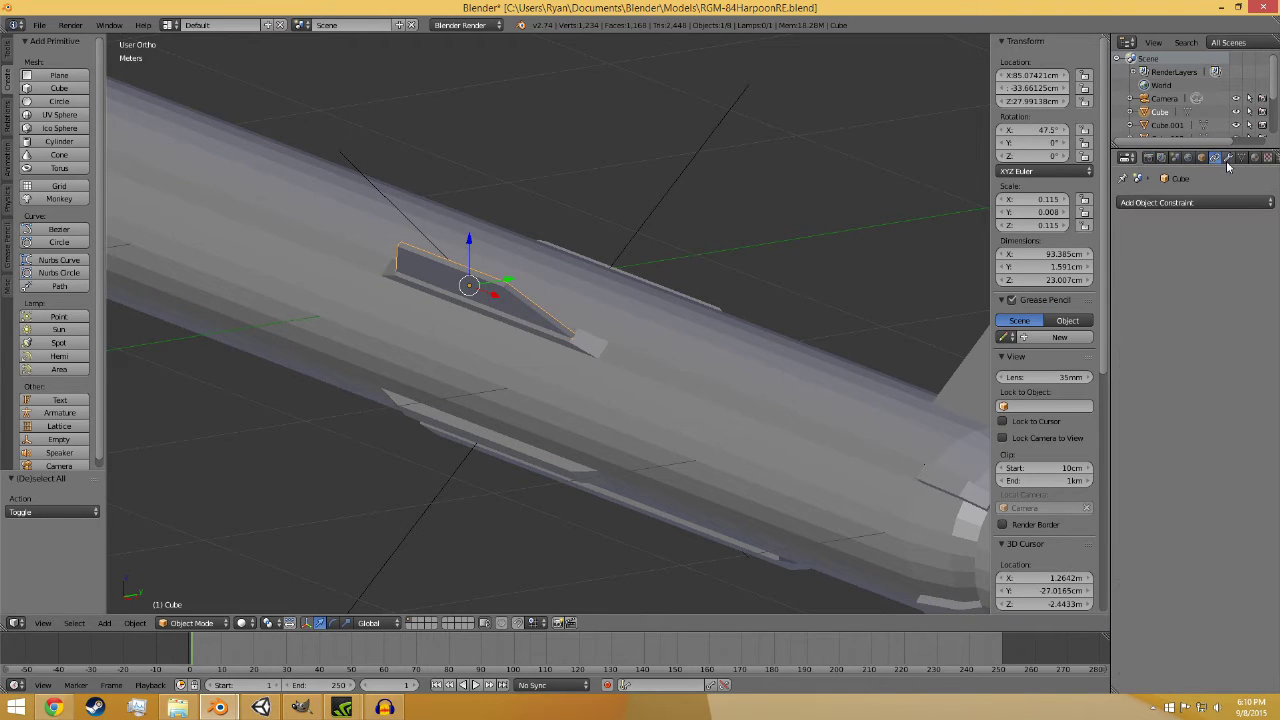
{"action": "left_click", "coordinate": [1195, 203]}
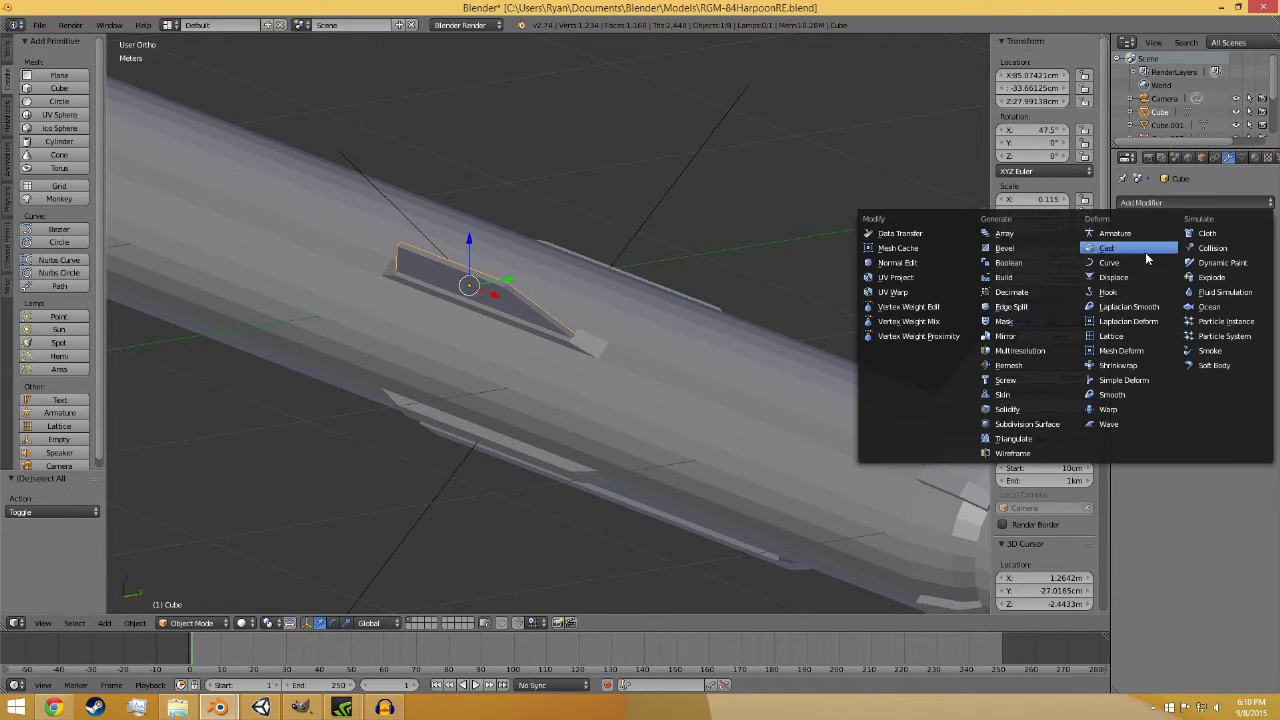
{"action": "left_click", "coordinate": [396, 704]}
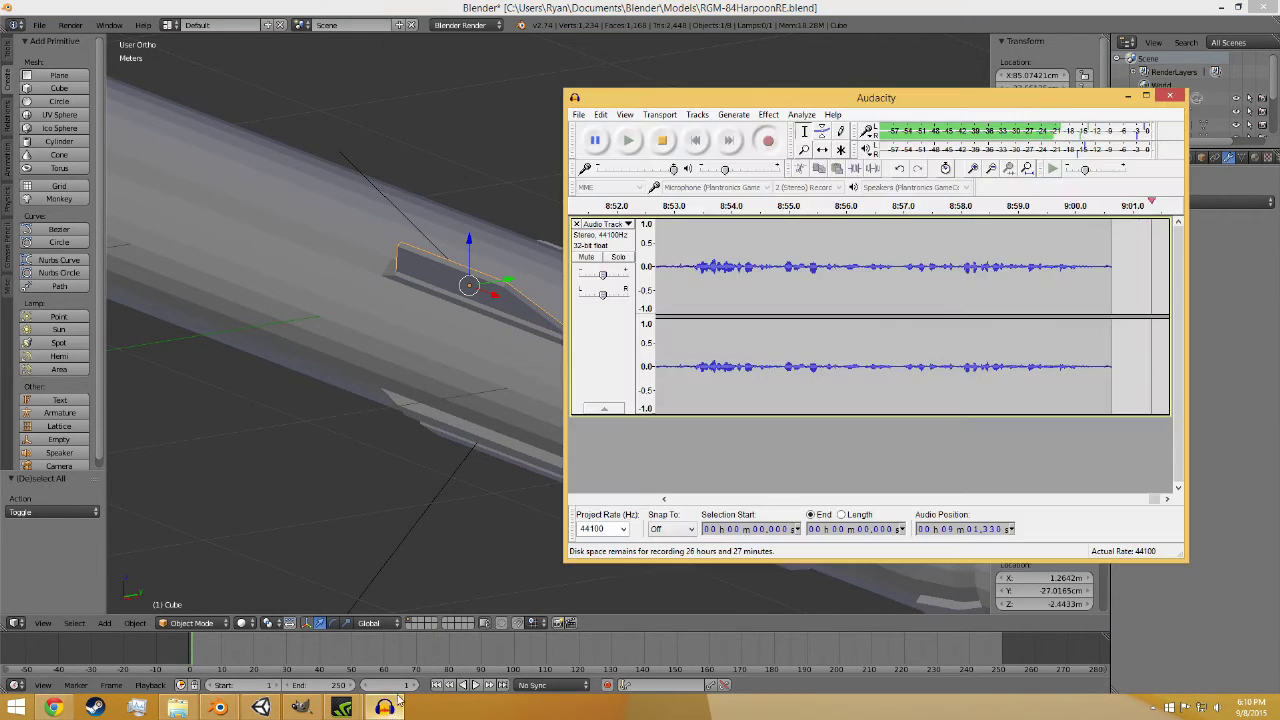
{"action": "left_click", "coordinate": [1230, 598]}
{"action": "left_click", "coordinate": [1210, 201]}
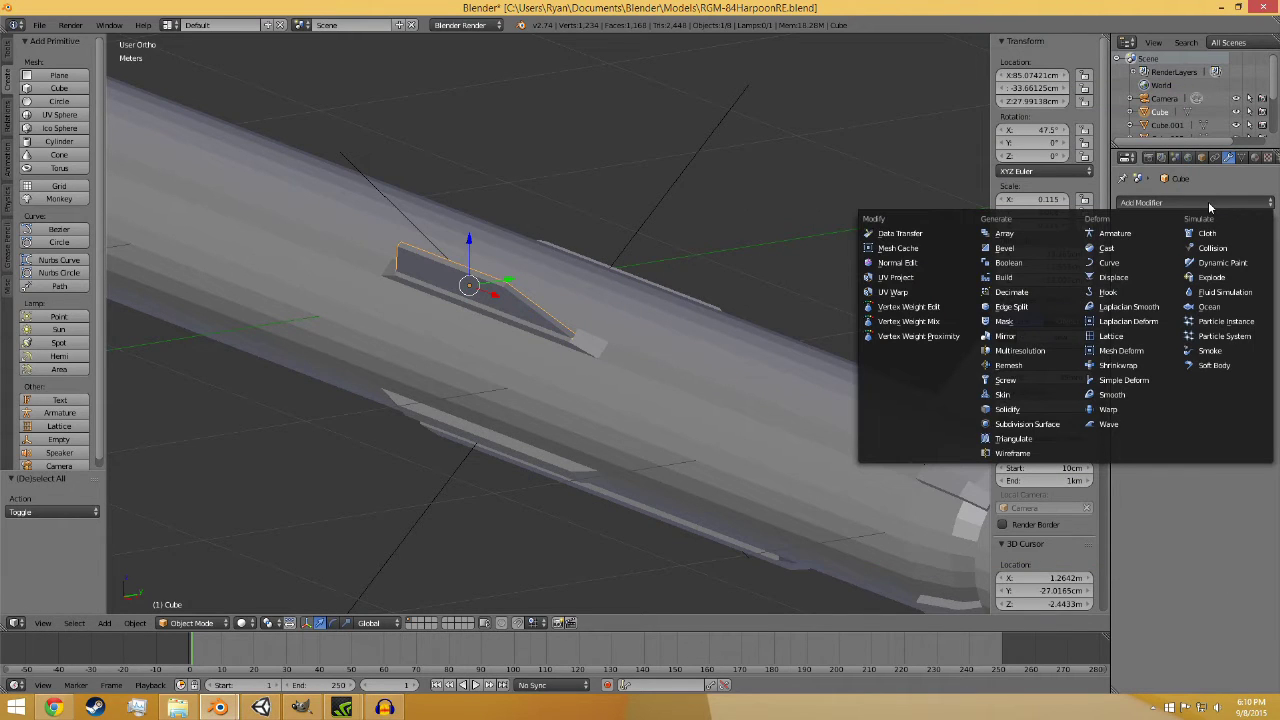
{"action": "left_click", "coordinate": [1032, 340]}
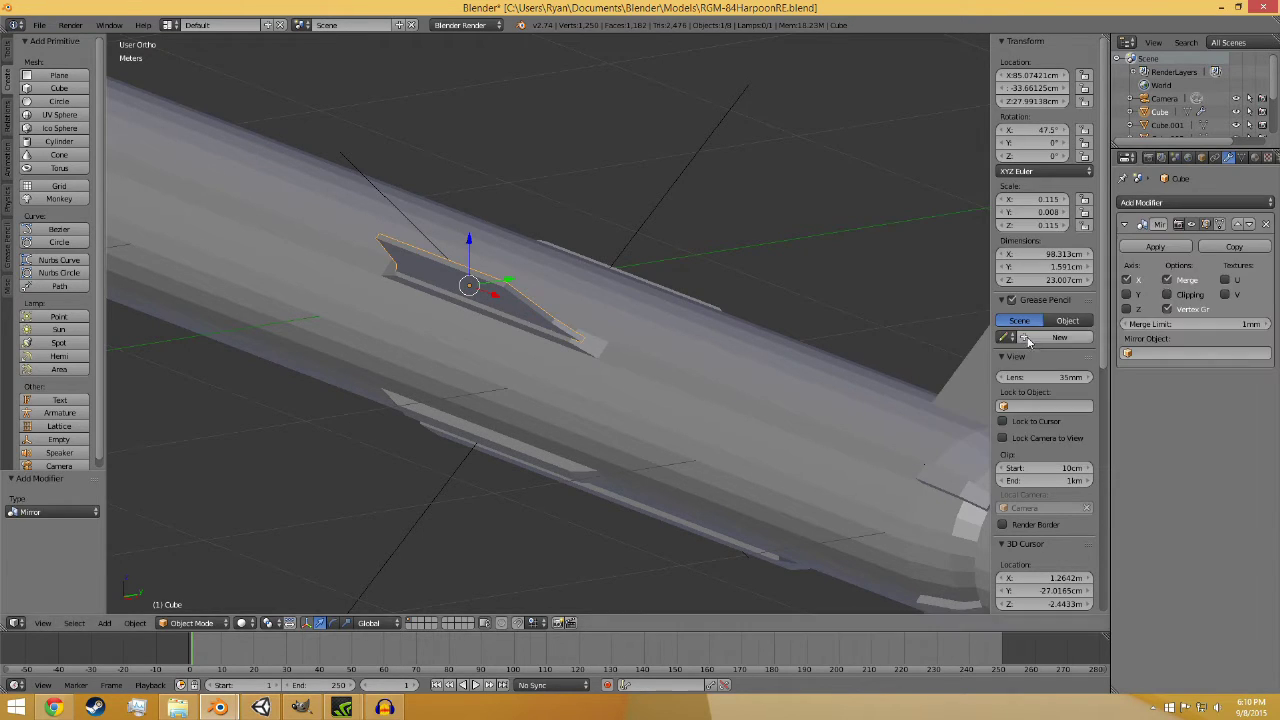
- Set Cylinder as the wing fin's mirror object and mirror the fin across Y as well as X
{"action": "left_click", "coordinate": [1195, 353]}
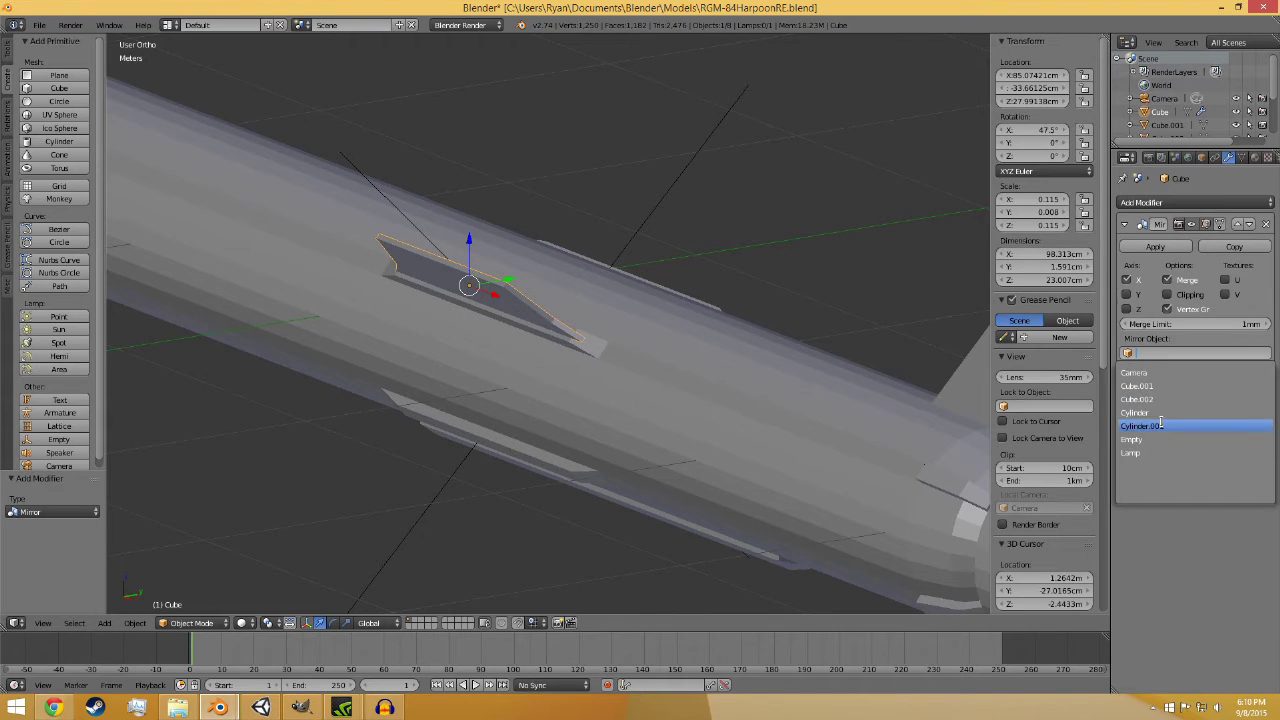
{"action": "left_click", "coordinate": [1190, 414]}
{"action": "scroll", "coordinate": [752, 390], "scroll_direction": "down", "scroll_amount": 2}
{"action": "middle_click_drag", "start_coordinate": [752, 389], "coordinate": [727, 379]}
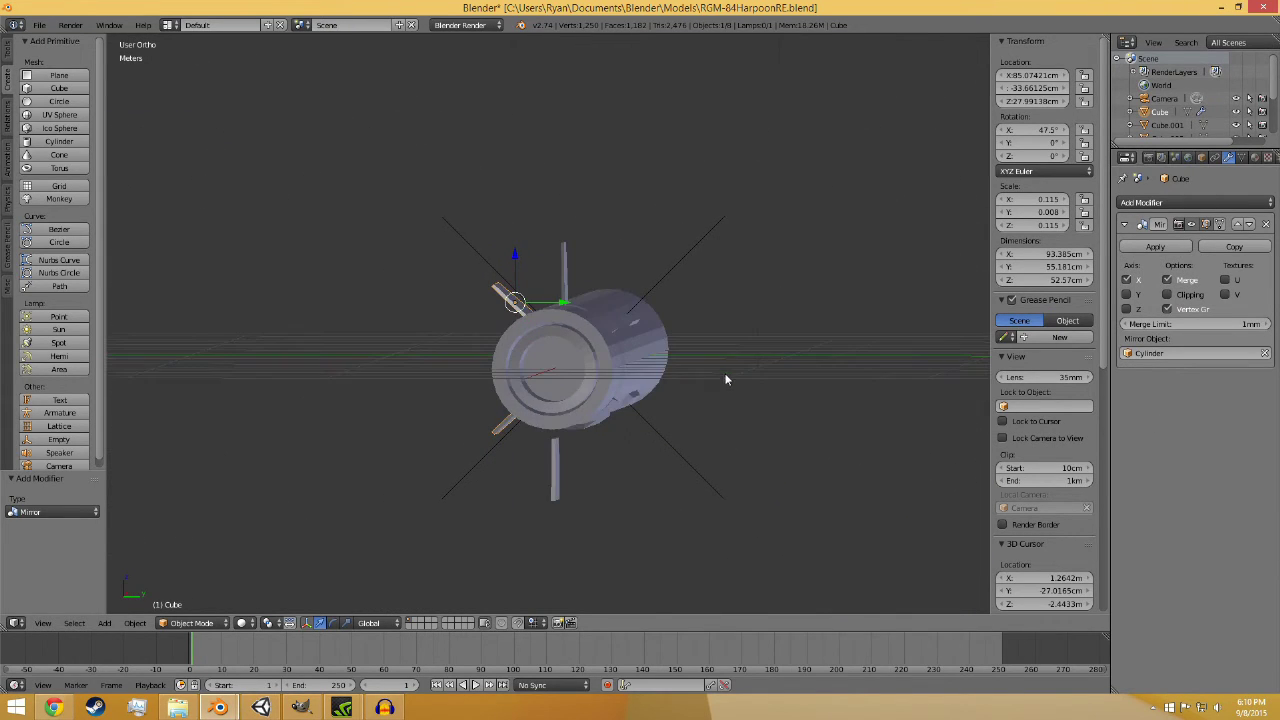
{"action": "left_click", "coordinate": [1128, 297]}
- Examine from the nose end how the four mirrored wing fins sit on their mounts
{"action": "middle_click_drag", "start_coordinate": [912, 323], "coordinate": [617, 345]}
{"action": "scroll", "coordinate": [691, 337], "scroll_direction": "up", "scroll_amount": 4}
{"action": "key", "text": "KP_6"}
{"action": "key", "text": "KP_6"}
{"action": "key", "text": "KP_6"}
{"action": "key", "text": "KP_6"}
{"action": "key", "text": "KP_6"}
{"action": "key", "text": "KP_6"}
{"action": "key", "text": "KP_6"}
{"action": "key", "text": "KP_6"}
{"action": "key", "text": "KP_6"}
{"action": "key", "text": "KP_6"}
{"action": "key", "text": "KP_6"}
{"action": "key", "text": "KP_6"}
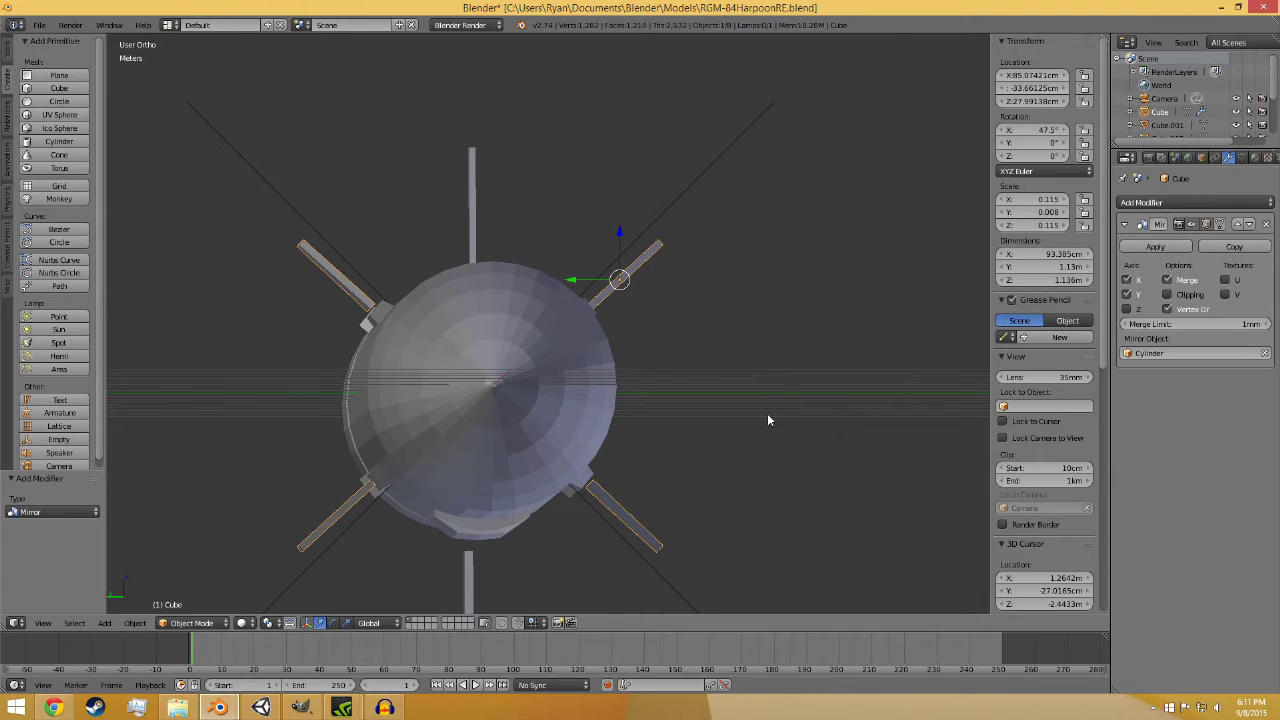
{"action": "key", "text": "s"}
{"action": "left_click", "coordinate": [779, 422]}
{"action": "key", "text": "ctrl+z"}
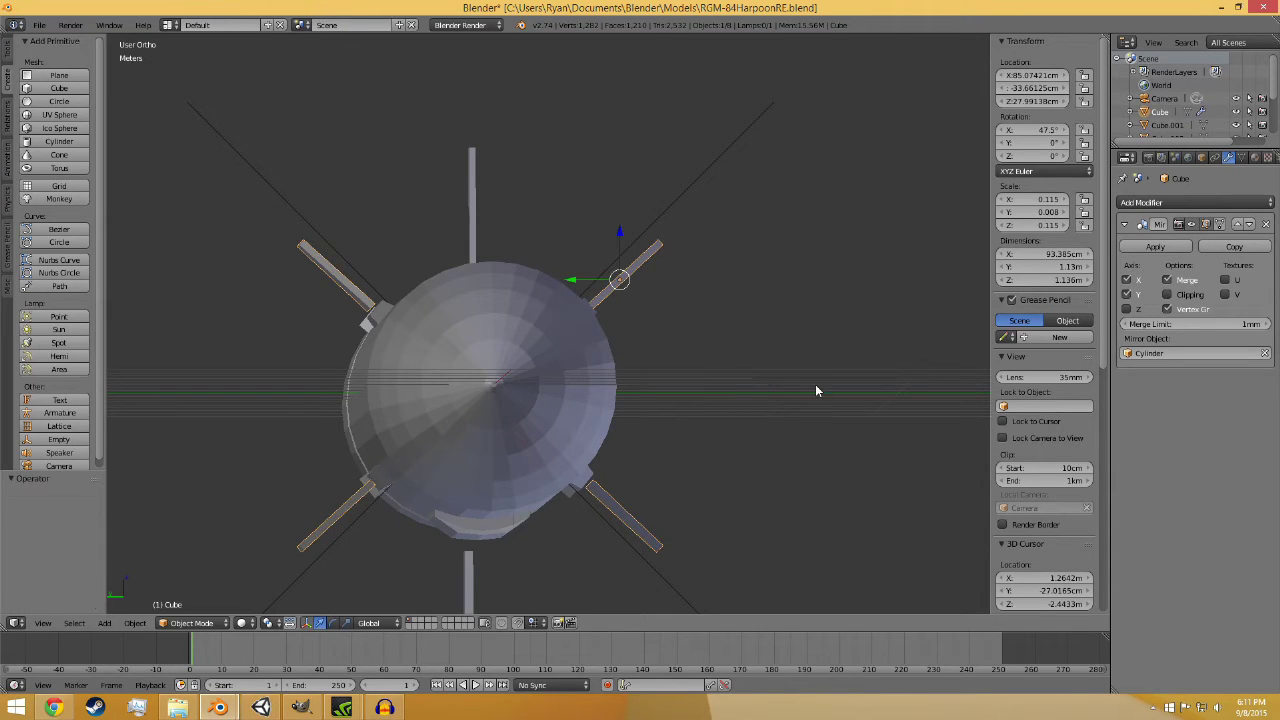
- Nudge the mirrored wing fin inward to about Y -33 cm and Z 27.3 cm, and clear the selection
{"action": "middle_click_drag", "start_coordinate": [815, 390], "coordinate": [668, 303]}
{"action": "left_click_drag", "start_coordinate": [617, 262], "coordinate": [617, 263]}
{"action": "left_click_drag", "start_coordinate": [571, 284], "coordinate": [570, 283]}
{"action": "middle_click_drag", "start_coordinate": [646, 329], "coordinate": [649, 326]}
{"action": "scroll", "coordinate": [650, 327], "scroll_direction": "up", "scroll_amount": 5}
{"action": "key", "text": "KP_6"}
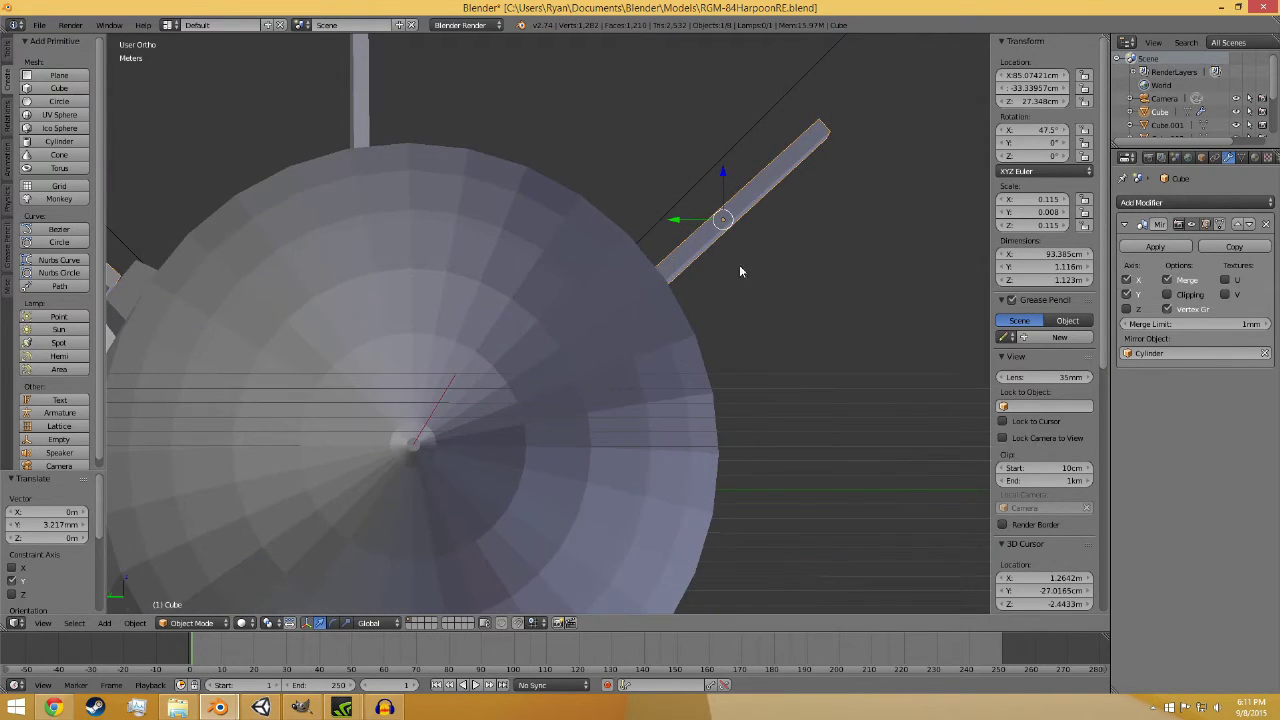
{"action": "key", "text": "KP_6"}
{"action": "left_click_drag", "start_coordinate": [671, 224], "coordinate": [676, 224]}
{"action": "key", "text": "KP_6"}
{"action": "scroll", "coordinate": [738, 317], "scroll_direction": "down", "scroll_amount": 2}
{"action": "middle_click_drag", "start_coordinate": [738, 317], "coordinate": [346, 323]}
{"action": "scroll", "coordinate": [729, 361], "scroll_direction": "down", "scroll_amount": 3}
{"action": "scroll", "coordinate": [722, 373], "scroll_direction": "down", "scroll_amount": 2}
{"action": "key", "text": "a"}
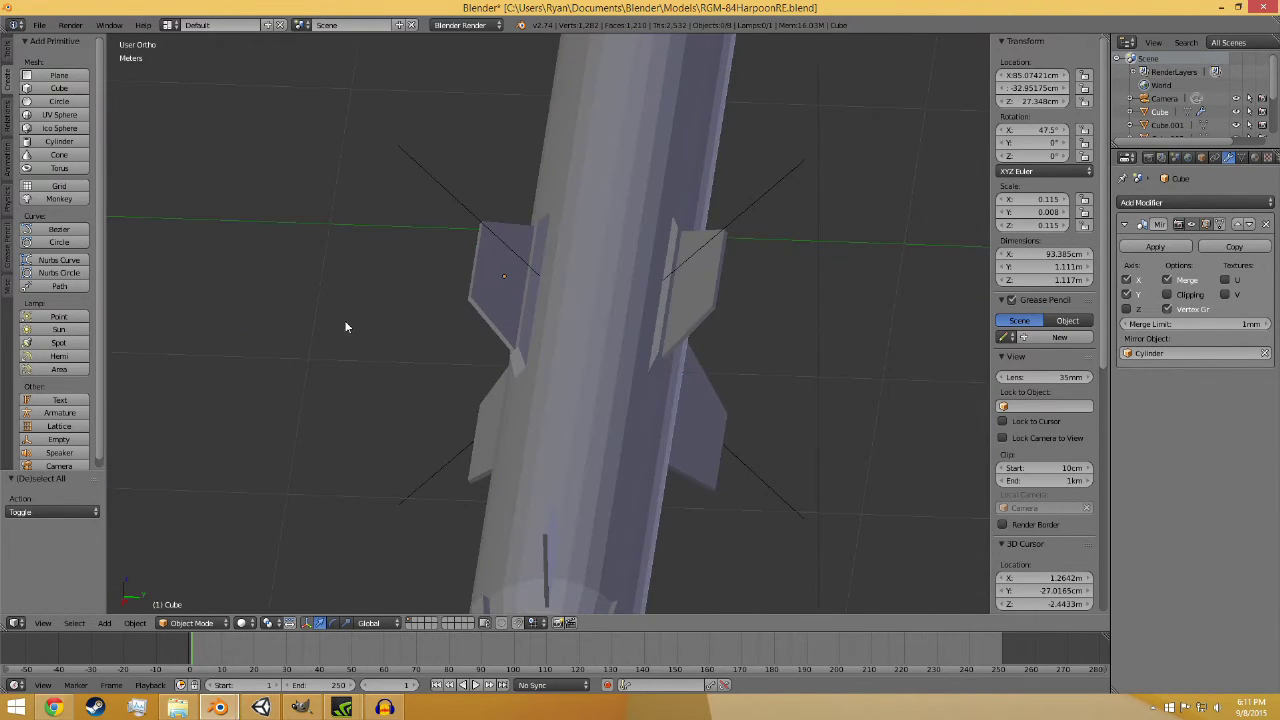
- Apply the wing fins' Mirror modifier and set their origin to the center of mass
{"action": "right_click", "coordinate": [483, 290]}
{"action": "middle_click_drag", "start_coordinate": [483, 290], "coordinate": [503, 352]}
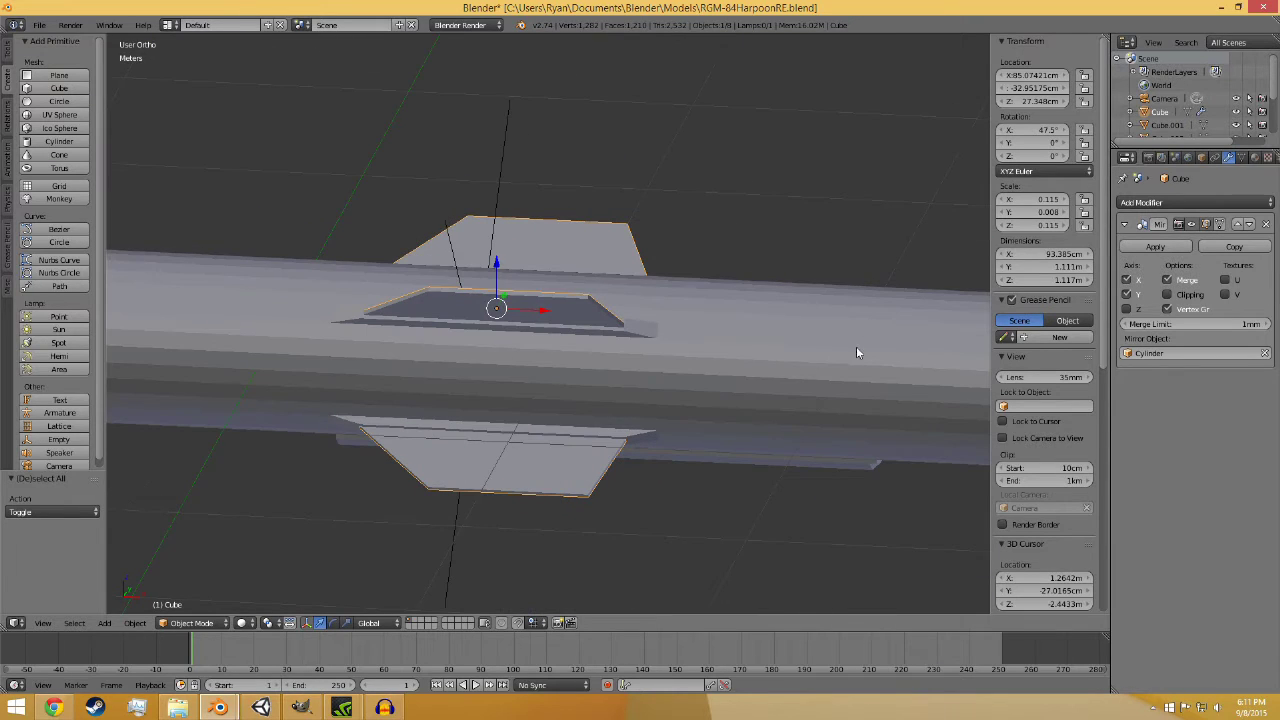
{"action": "left_click", "coordinate": [1155, 246]}
{"action": "key", "text": "shift+ctrl+alt+c"}
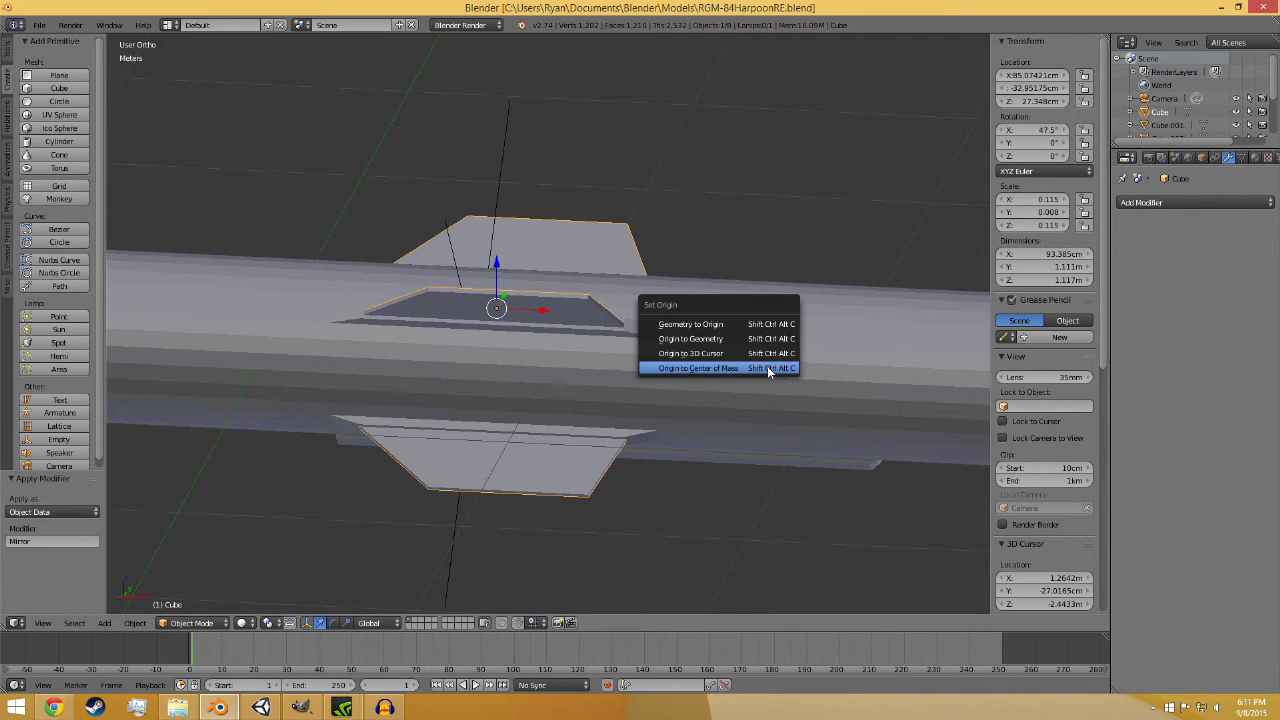
{"action": "left_click", "coordinate": [767, 368]}
{"action": "middle_click_drag", "start_coordinate": [766, 370], "coordinate": [646, 383]}
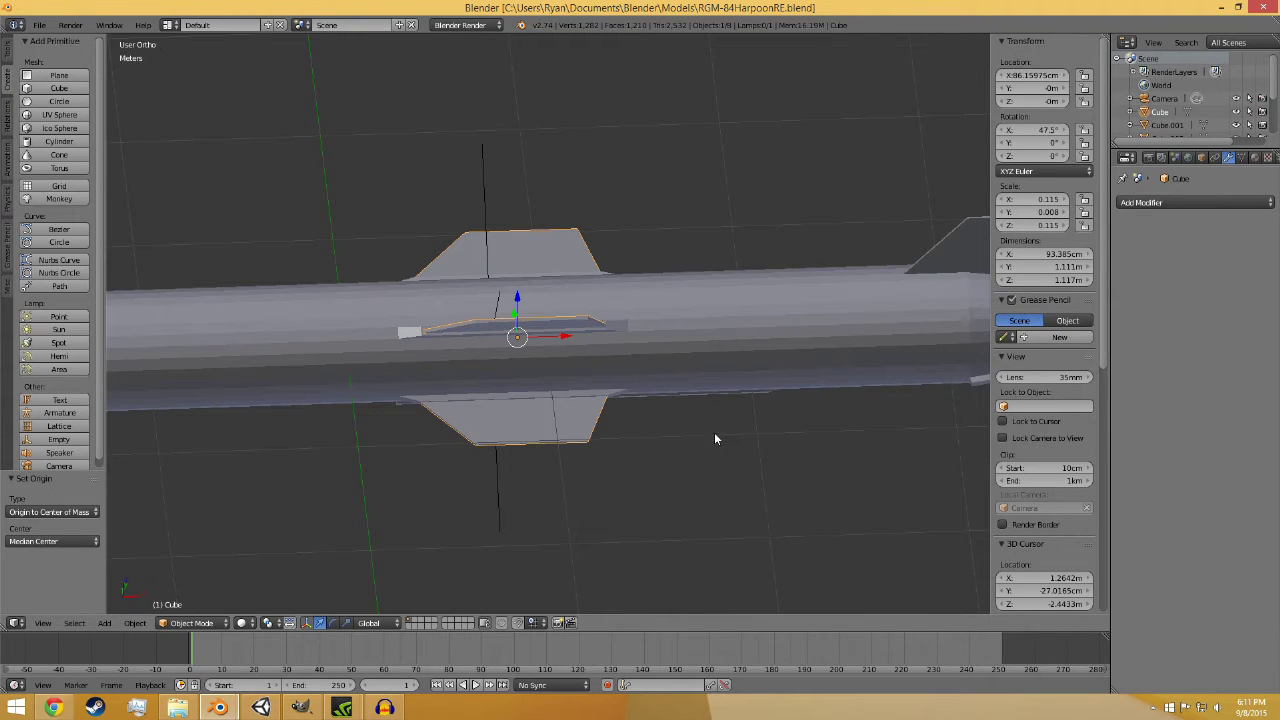
- Move the central empty about 2.51 m along X to the tail fin area
{"action": "middle_click_drag", "start_coordinate": [563, 388], "coordinate": [591, 366]}
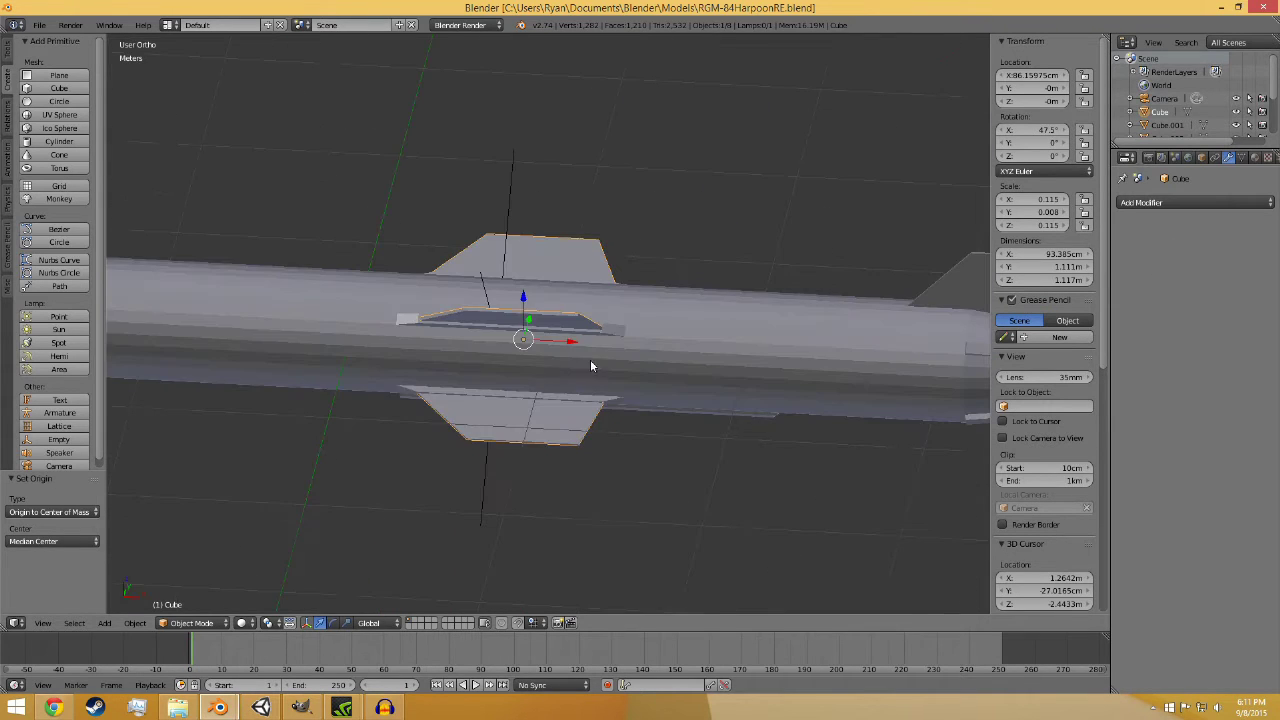
{"action": "right_click", "coordinate": [686, 363], "text": "shift"}
{"action": "key", "text": "a"}
{"action": "scroll", "coordinate": [700, 420], "scroll_direction": "down", "scroll_amount": 3}
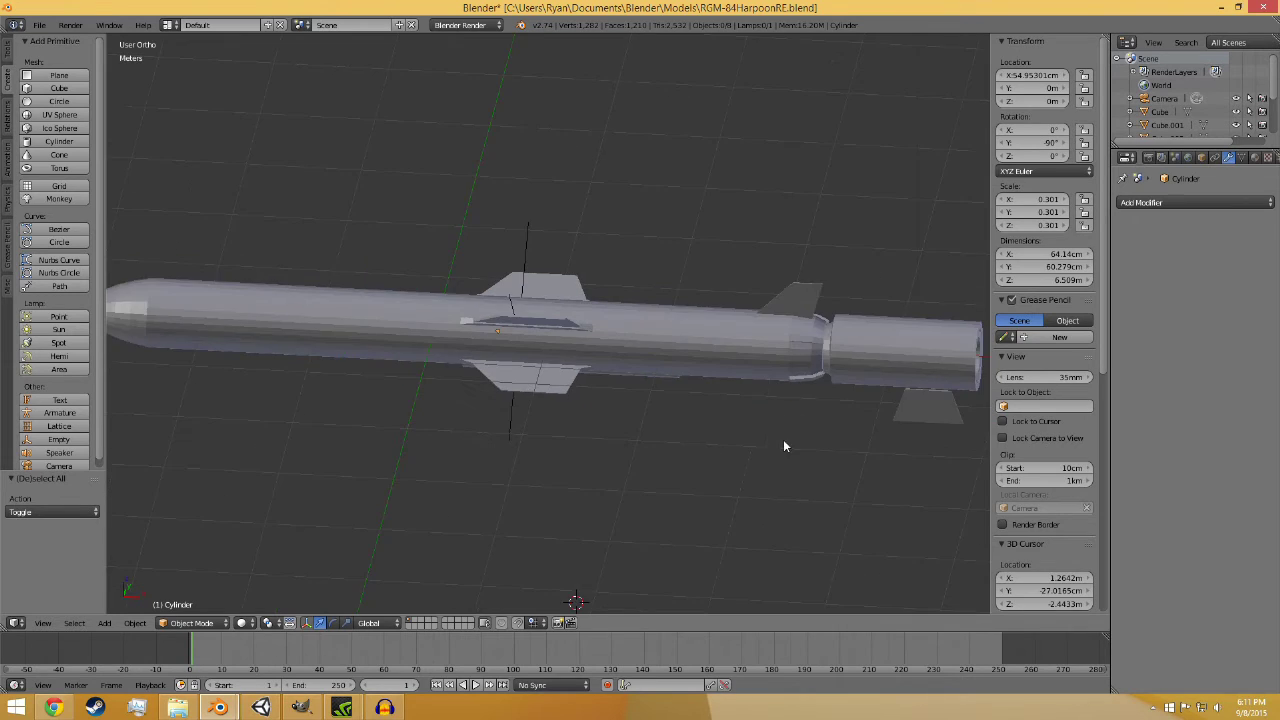
{"action": "middle_click_drag", "start_coordinate": [783, 439], "coordinate": [591, 334]}
{"action": "right_click", "coordinate": [591, 330]}
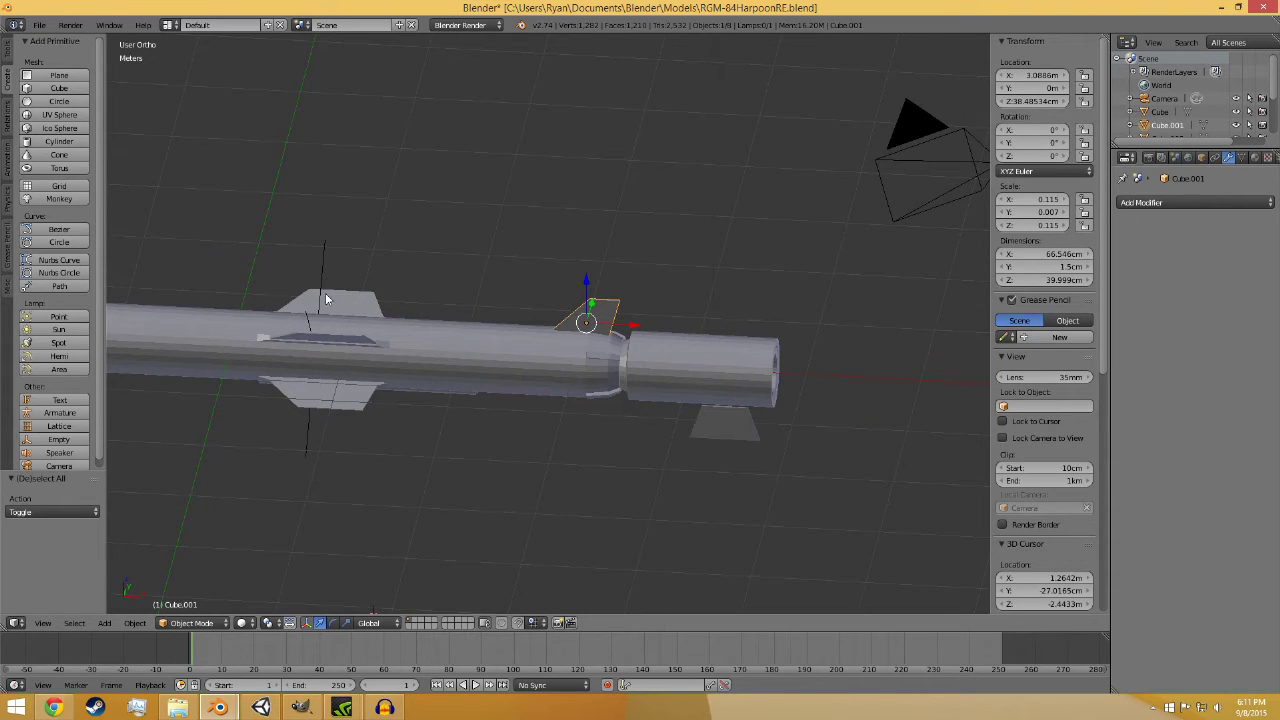
{"action": "right_click", "coordinate": [325, 298]}
{"action": "key", "text": "g"}
{"action": "left_click", "coordinate": [645, 382]}
- Set the upper forward tail fin's X rotation to 47.5°
{"action": "right_click", "coordinate": [590, 318]}
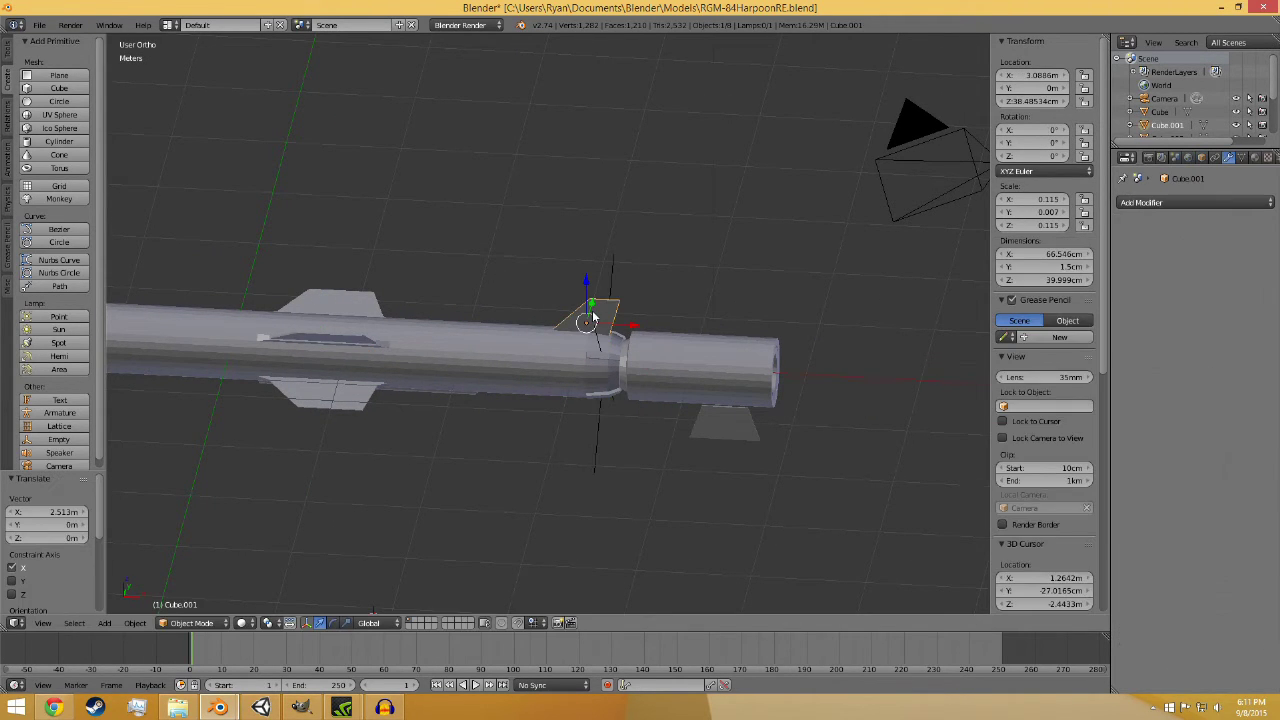
{"action": "left_click", "coordinate": [1030, 130]}
{"action": "type", "text": "47.5"}
{"action": "key", "text": "Return"}
- Move the rotated tail fin toward its mount, to about Y -37.9 cm and Z 30.1 cm
{"action": "middle_click_drag", "start_coordinate": [922, 336], "coordinate": [680, 399]}
{"action": "key", "text": "g"}
{"action": "key", "text": "y"}
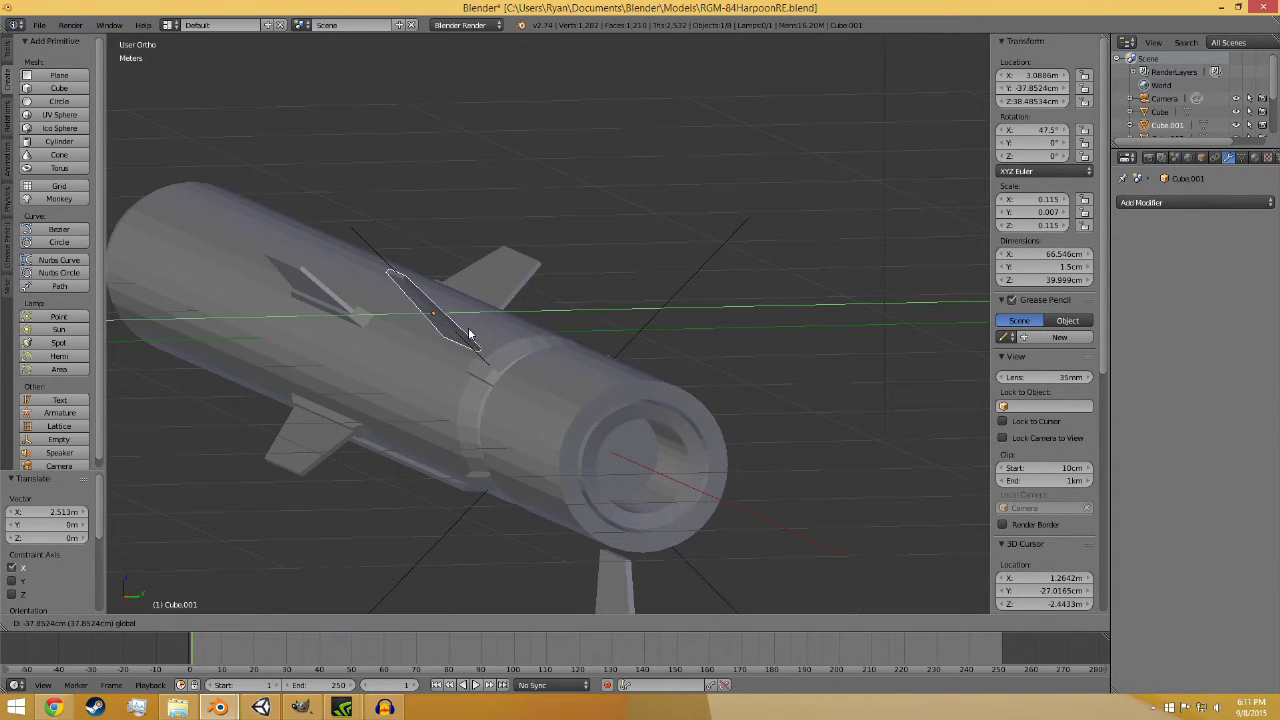
{"action": "left_click", "coordinate": [470, 330]}
{"action": "key", "text": "g"}
{"action": "key", "text": "z"}
{"action": "left_click", "coordinate": [442, 296]}
- Slide the tail fin back to about X 3.23 m and lower it to about Z 27.3 cm over its mount
{"action": "middle_click_drag", "start_coordinate": [499, 370], "coordinate": [649, 362]}
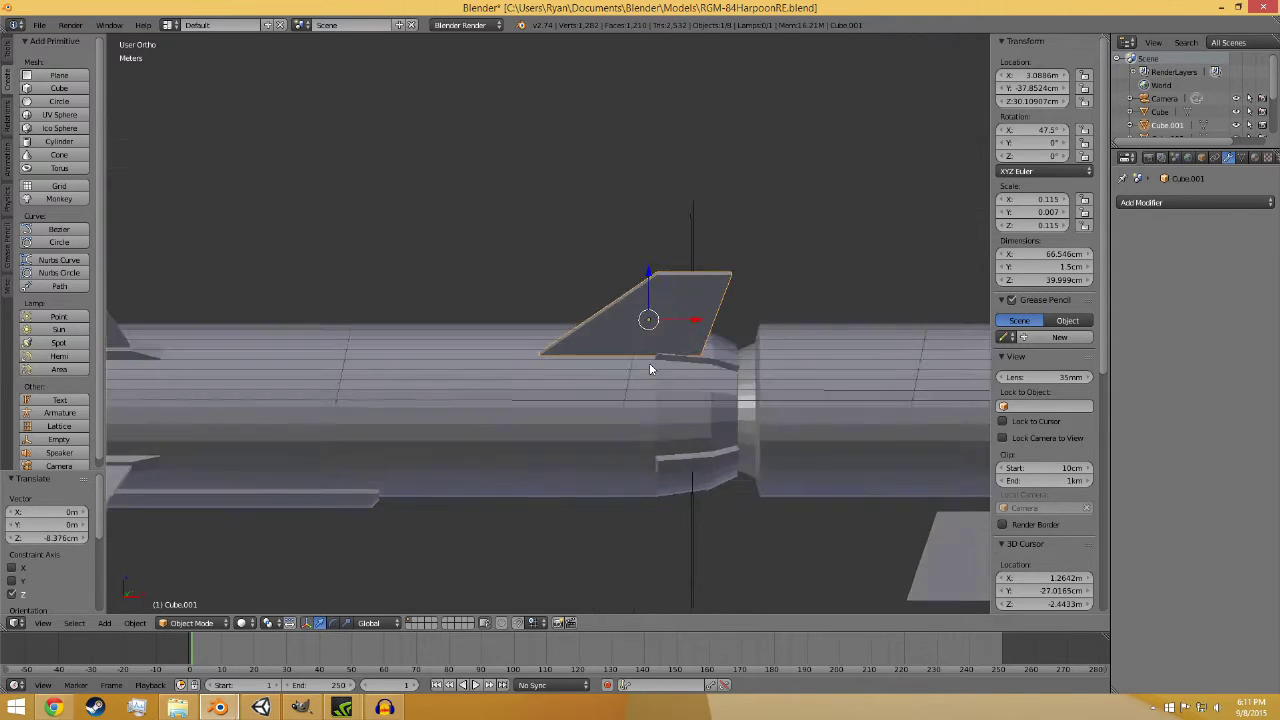
{"action": "scroll", "coordinate": [697, 379], "scroll_direction": "up", "scroll_amount": 3}
{"action": "middle_click_drag", "start_coordinate": [827, 405], "coordinate": [634, 449], "text": "shift"}
{"action": "key", "text": "g"}
{"action": "key", "text": "x"}
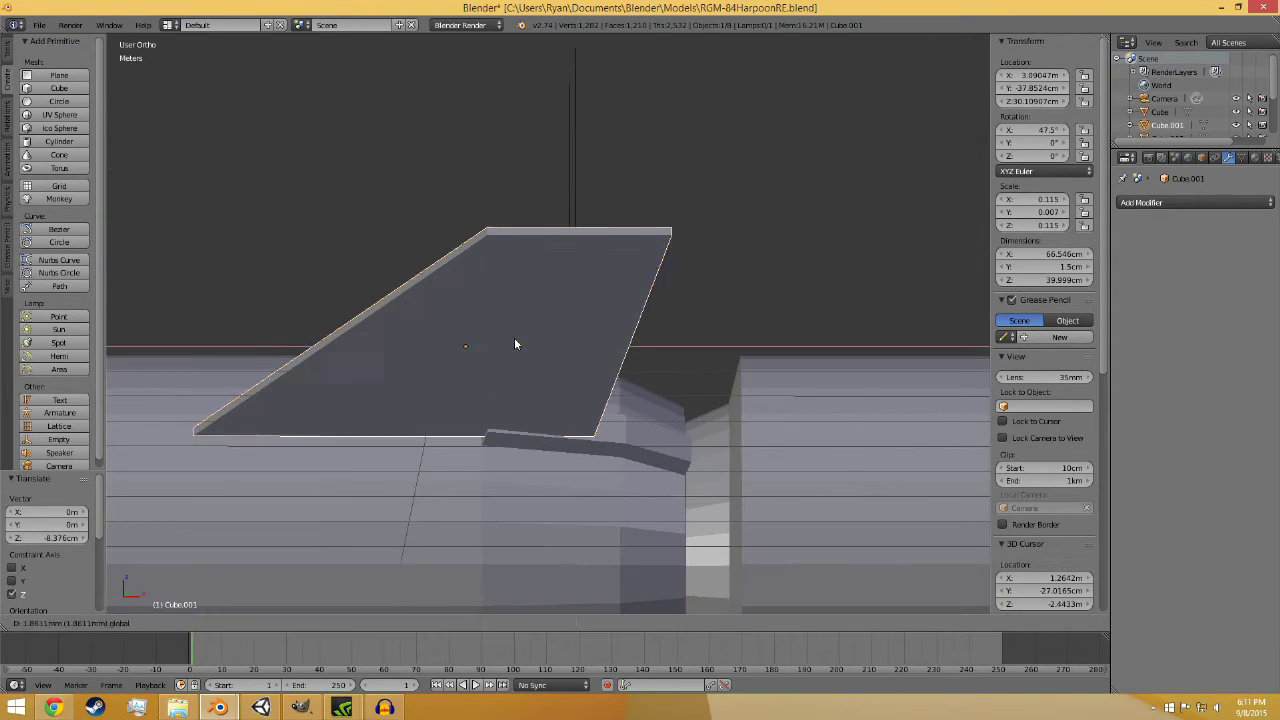
{"action": "left_click", "coordinate": [603, 356]}
{"action": "left_click_drag", "start_coordinate": [562, 300], "coordinate": [566, 322]}
- Shift the tail fin inward to about Y -32 cm and nudge it about -2.7 mm along X to fit its mount
{"action": "middle_click_drag", "start_coordinate": [743, 380], "coordinate": [464, 371]}
{"action": "key", "text": "g"}
{"action": "key", "text": "y"}
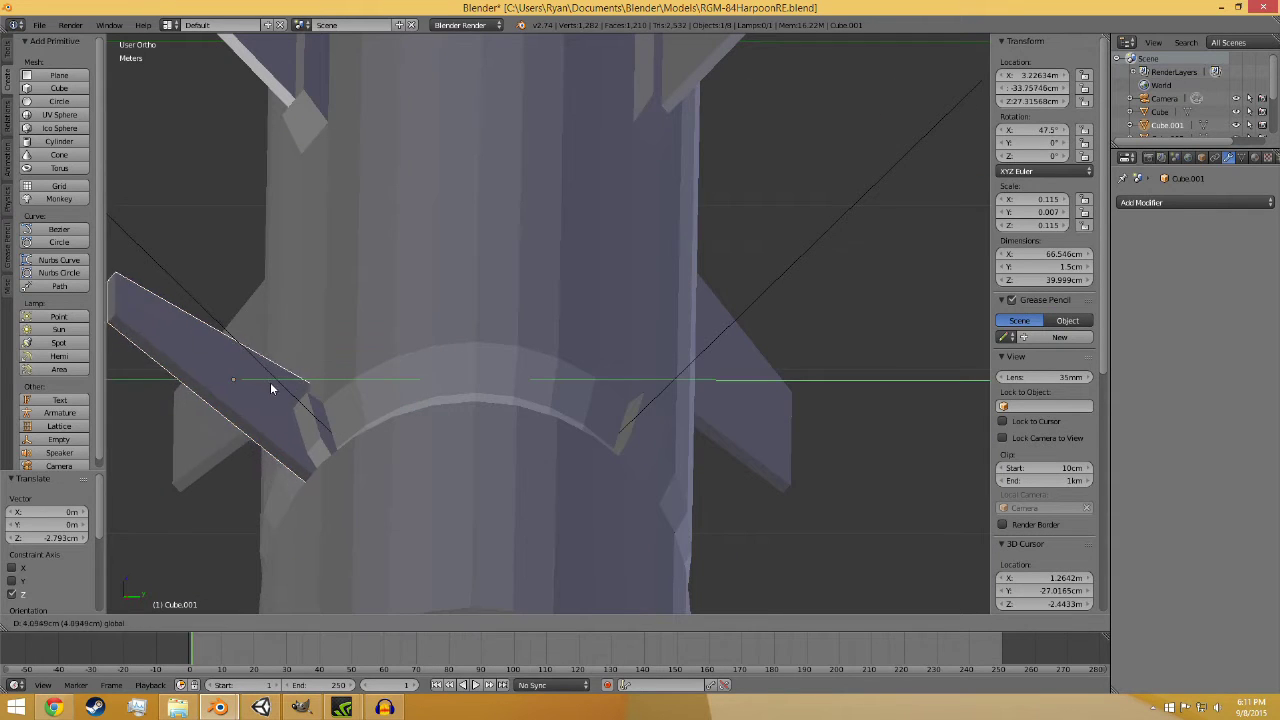
{"action": "left_click", "coordinate": [263, 428]}
{"action": "middle_click_drag", "start_coordinate": [263, 428], "coordinate": [403, 362]}
{"action": "key", "text": "g"}
{"action": "key", "text": "x"}
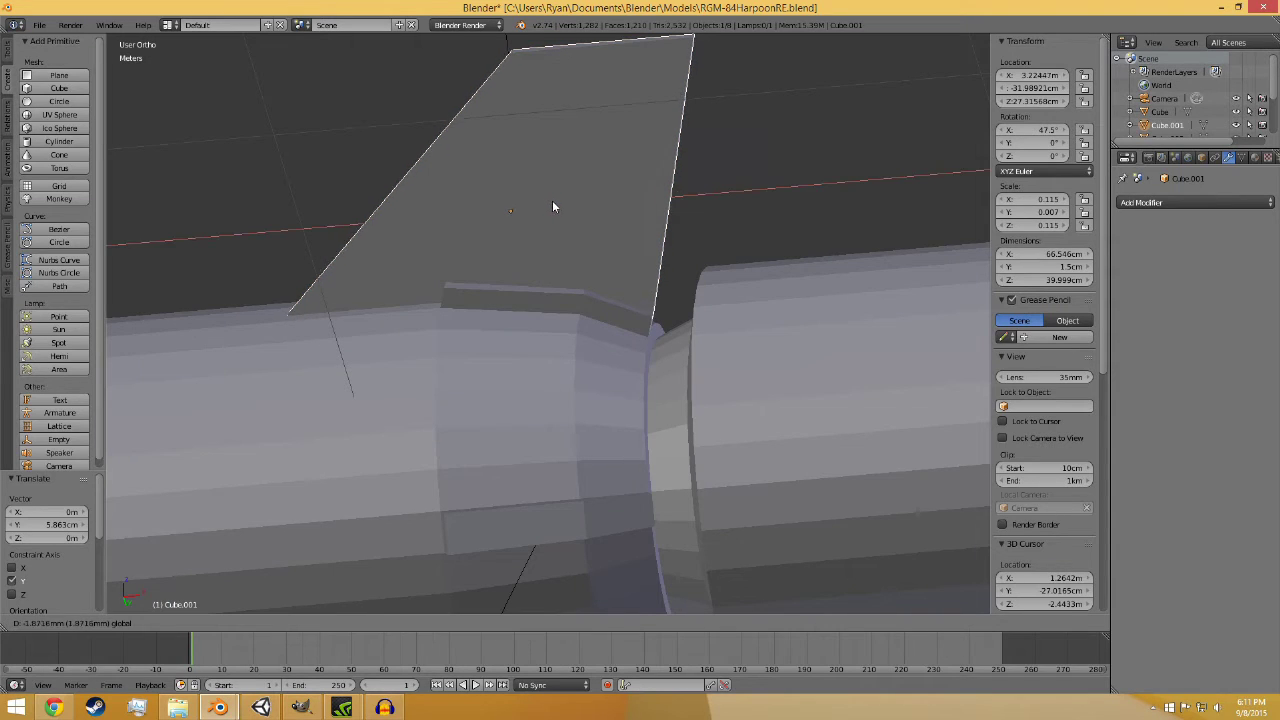
{"action": "left_click", "coordinate": [550, 200]}
{"action": "middle_click_drag", "start_coordinate": [454, 299], "coordinate": [590, 413]}
- Put the missile body into Edit Mode and clear its mesh selection near the tail fin mount
{"action": "right_click", "coordinate": [246, 570]}
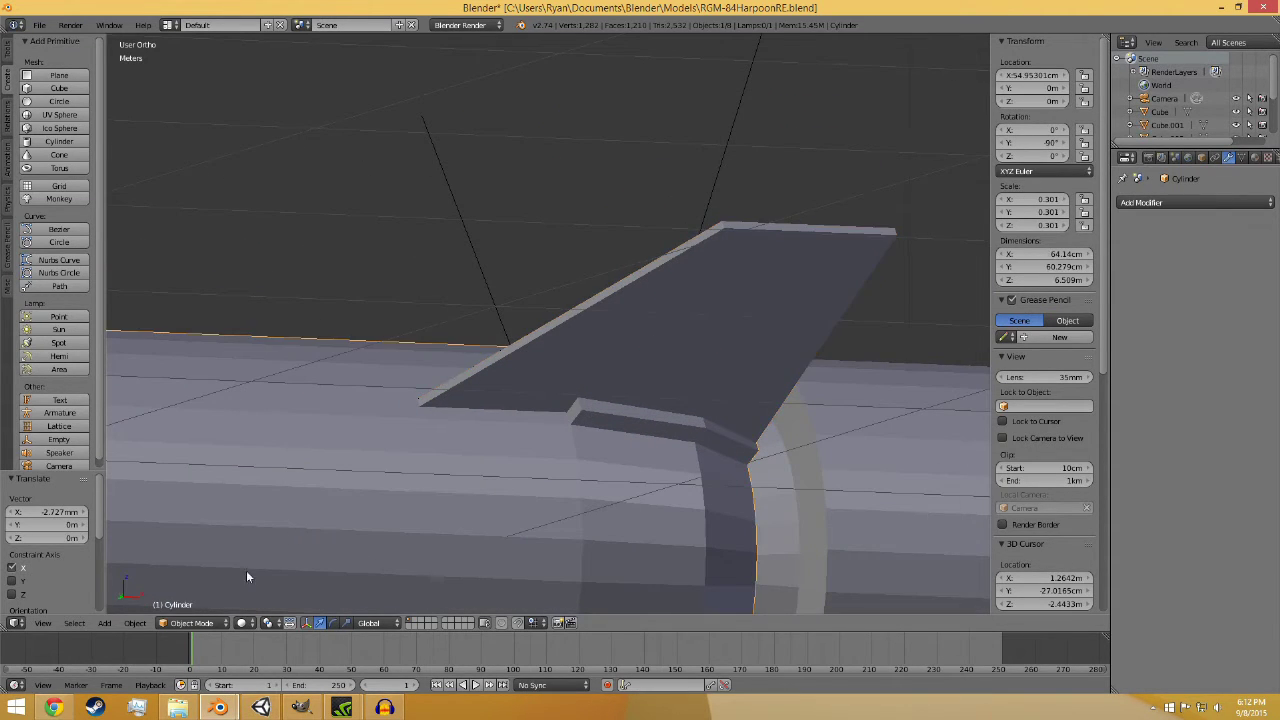
{"action": "left_click", "coordinate": [182, 623]}
{"action": "left_click", "coordinate": [190, 593]}
{"action": "right_click", "coordinate": [563, 423]}
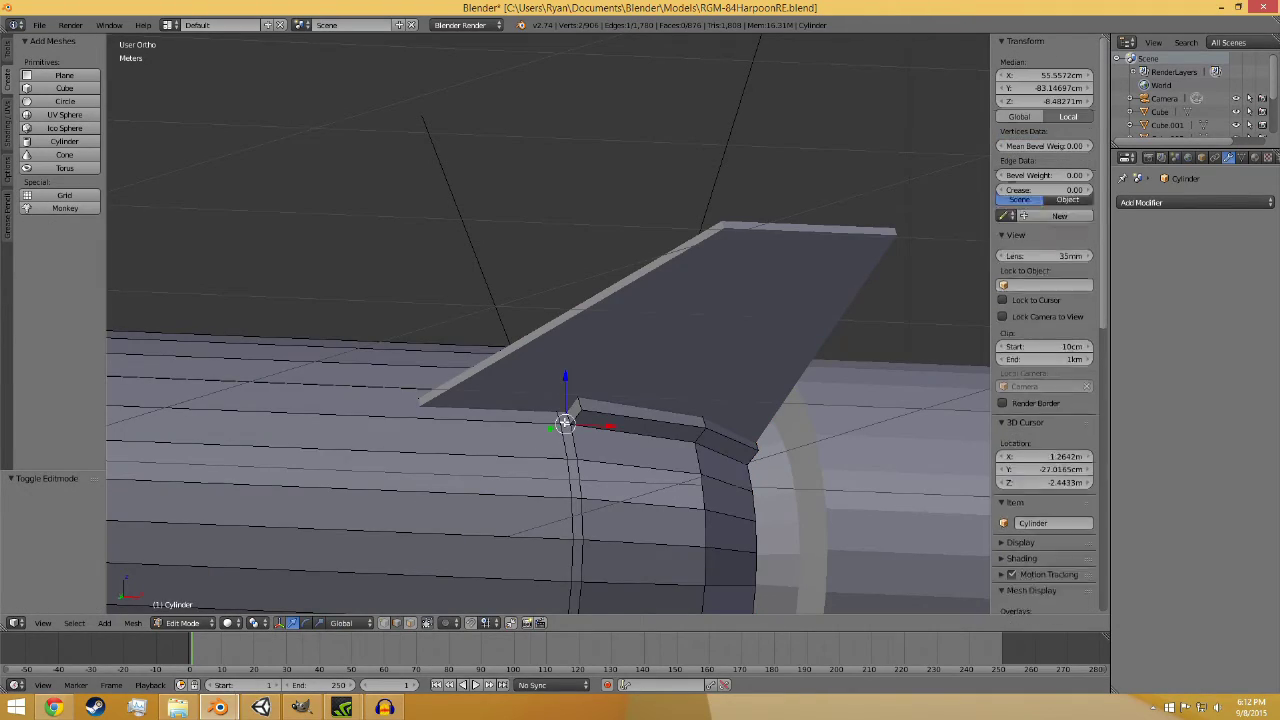
{"action": "scroll", "coordinate": [469, 429], "scroll_direction": "down", "scroll_amount": 1}
{"action": "key", "text": "a"}
{"action": "middle_click_drag", "start_coordinate": [542, 454], "coordinate": [687, 323]}
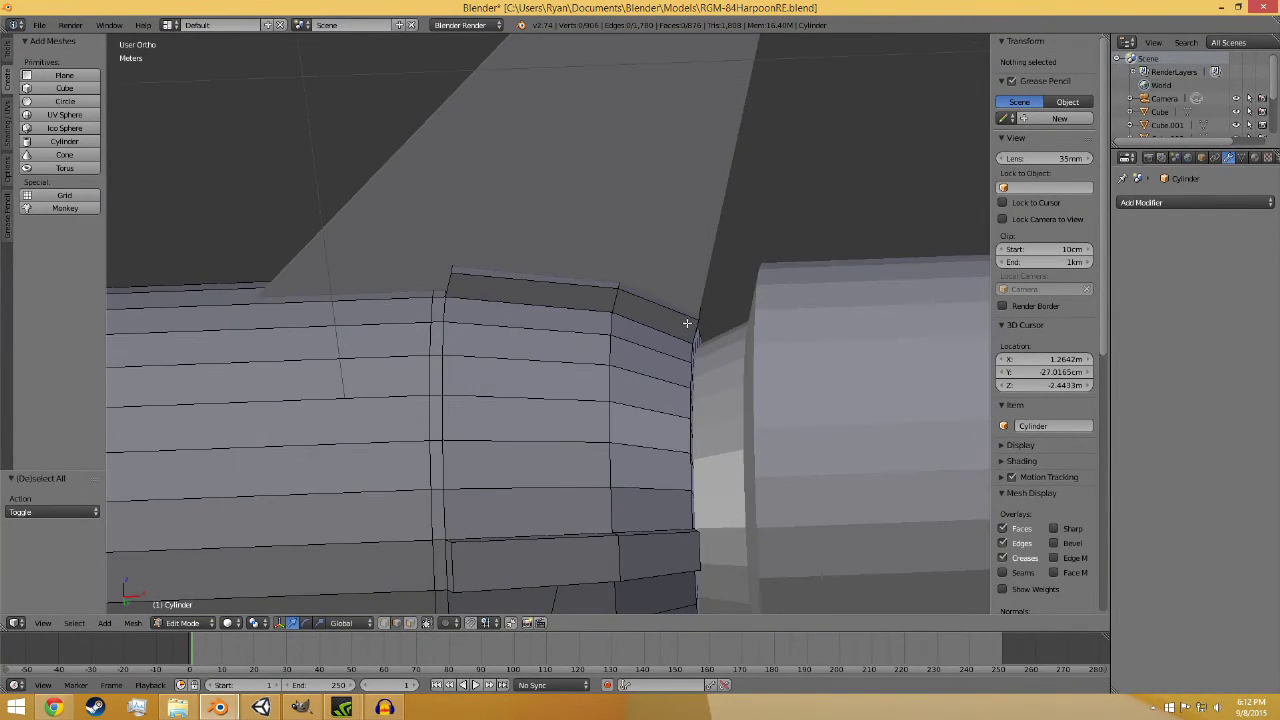
- Select the sloped rear top faces of three tail fin mounts
{"action": "right_click", "coordinate": [662, 305]}
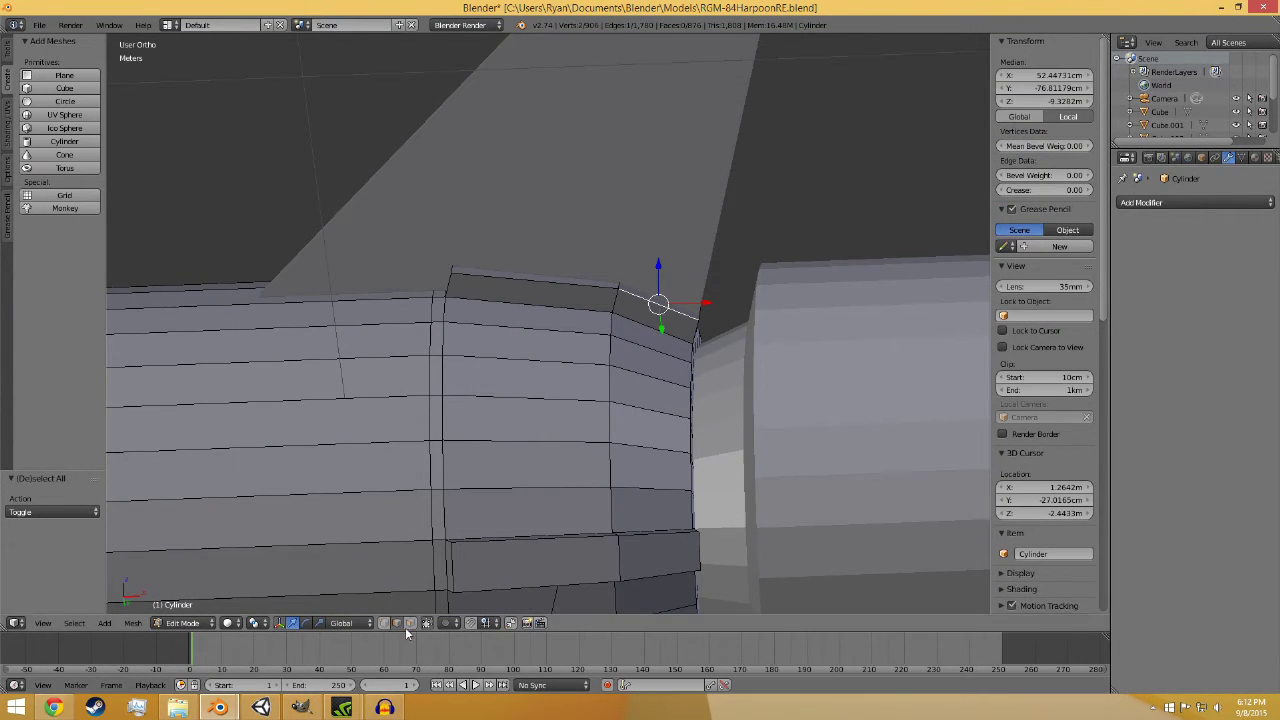
{"action": "left_click", "coordinate": [410, 623]}
{"action": "right_click", "coordinate": [674, 297]}
{"action": "right_click", "coordinate": [677, 553], "text": "shift"}
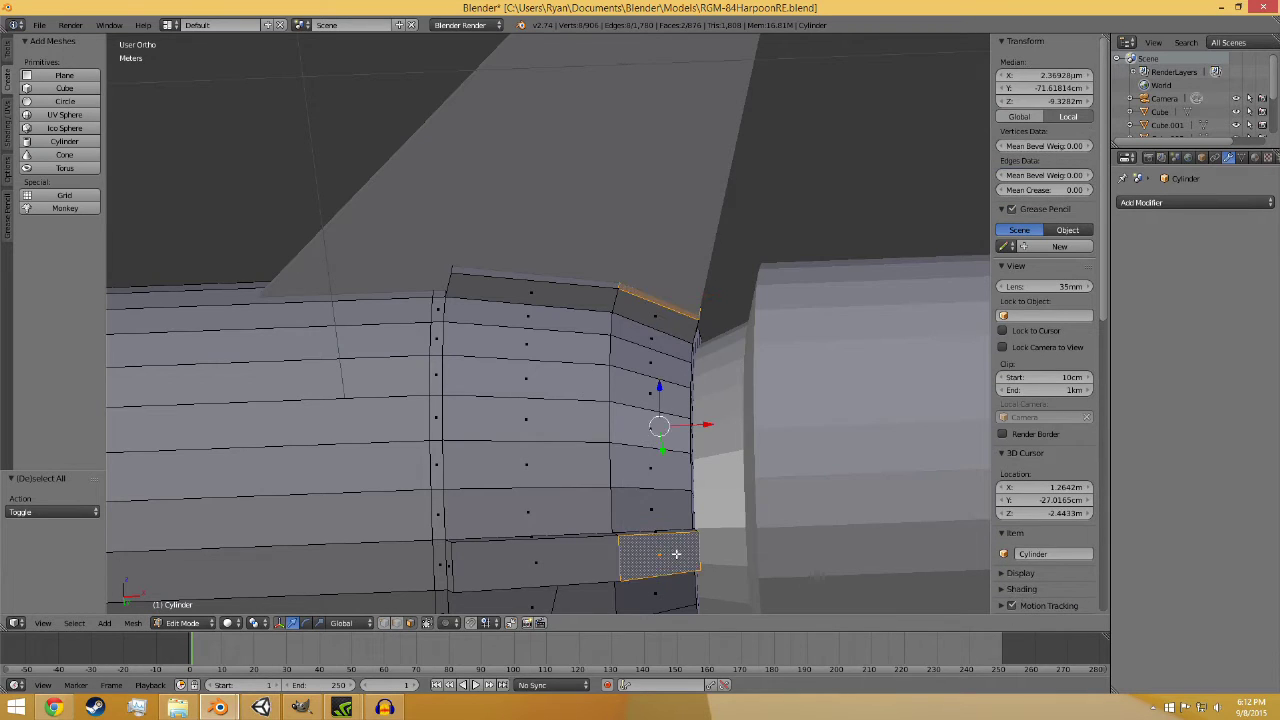
{"action": "middle_click_drag", "start_coordinate": [766, 559], "coordinate": [733, 496]}
{"action": "right_click", "coordinate": [713, 543], "text": "shift"}
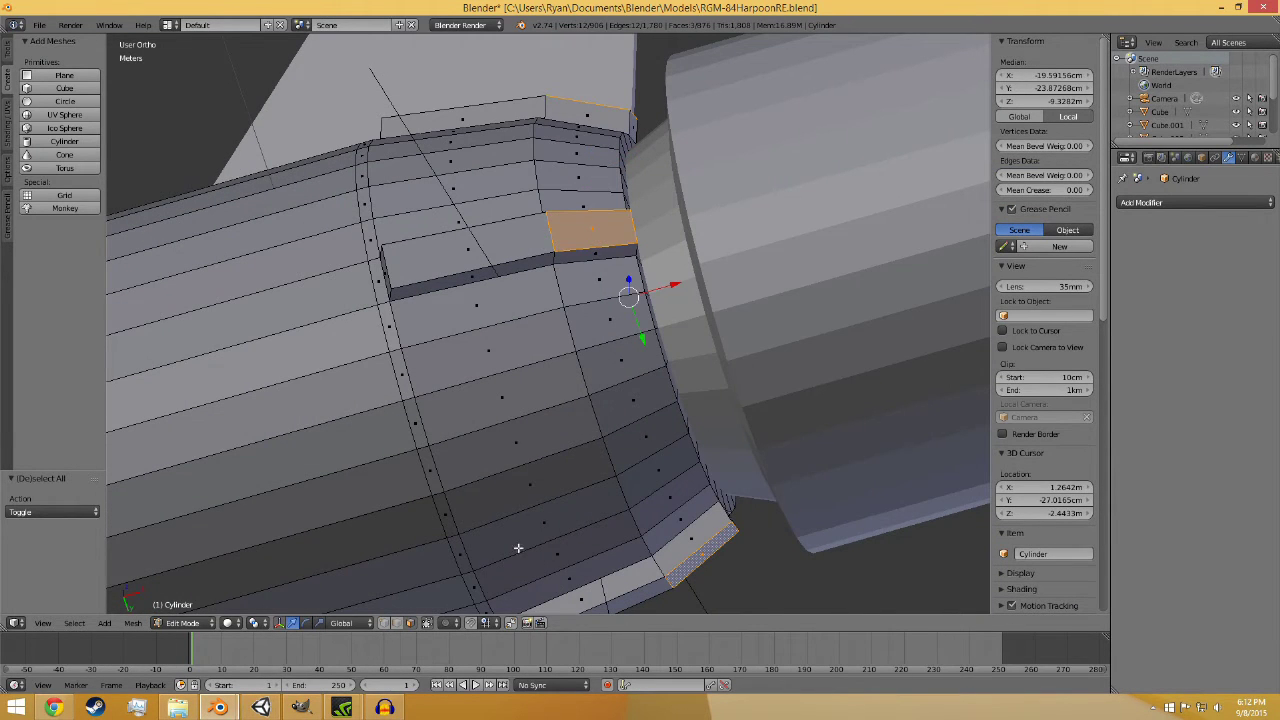
- Try raising the rear end edge of a tail fin mount about 1.7 cm along Z
{"action": "right_click", "coordinate": [633, 227]}
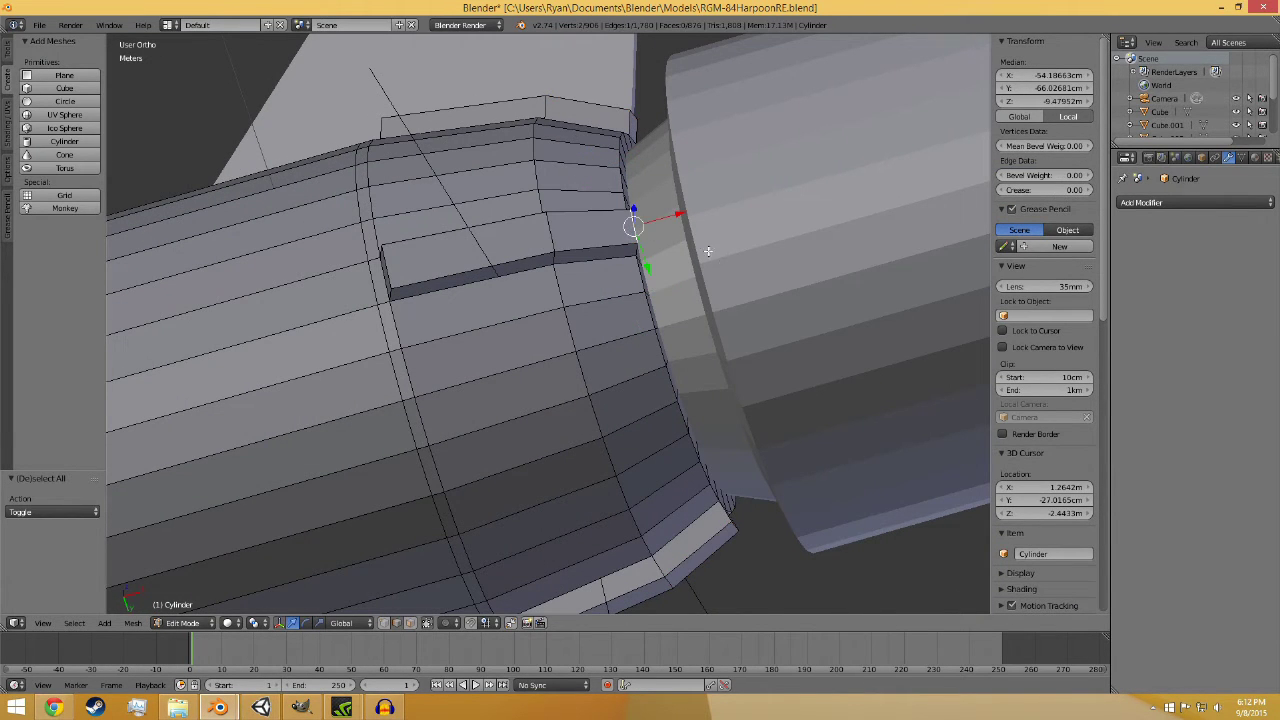
{"action": "middle_click_drag", "start_coordinate": [707, 251], "coordinate": [712, 330]}
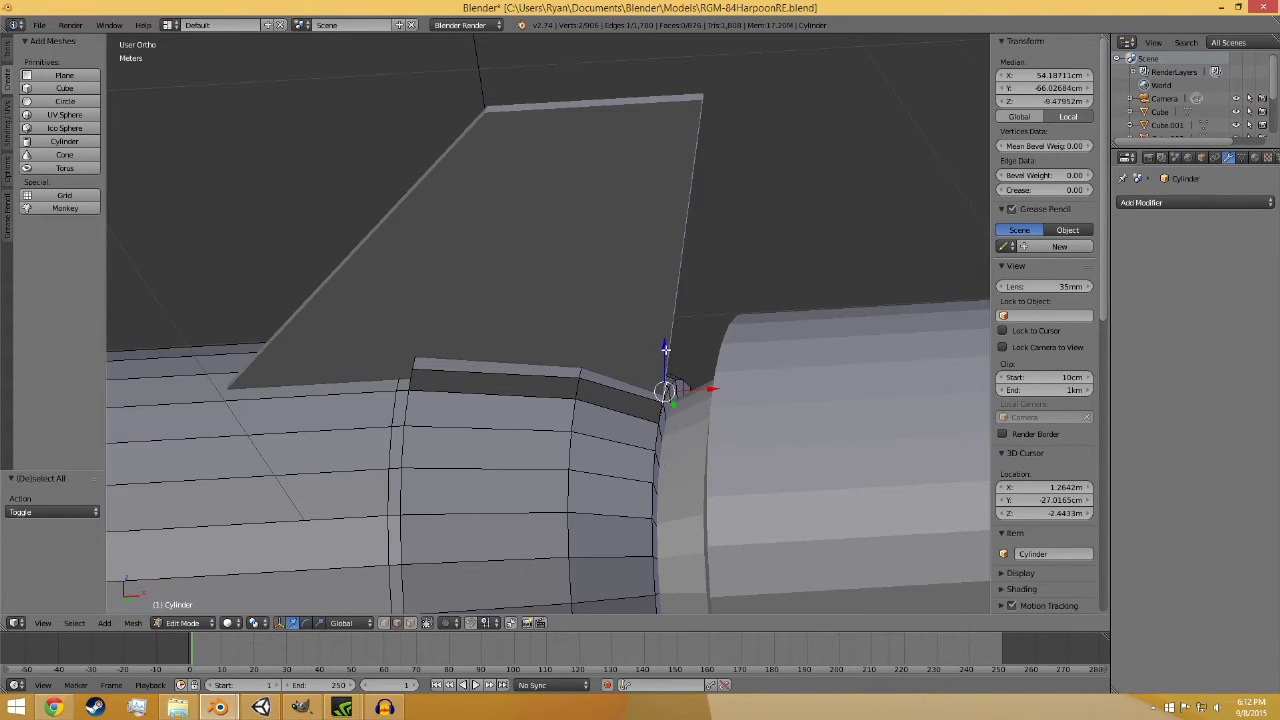
{"action": "key", "text": "g"}
{"action": "key", "text": "z"}
{"action": "left_click", "coordinate": [673, 330]}
{"action": "middle_click_drag", "start_coordinate": [729, 366], "coordinate": [710, 230]}
{"action": "left_click_drag", "start_coordinate": [652, 177], "coordinate": [662, 168]}
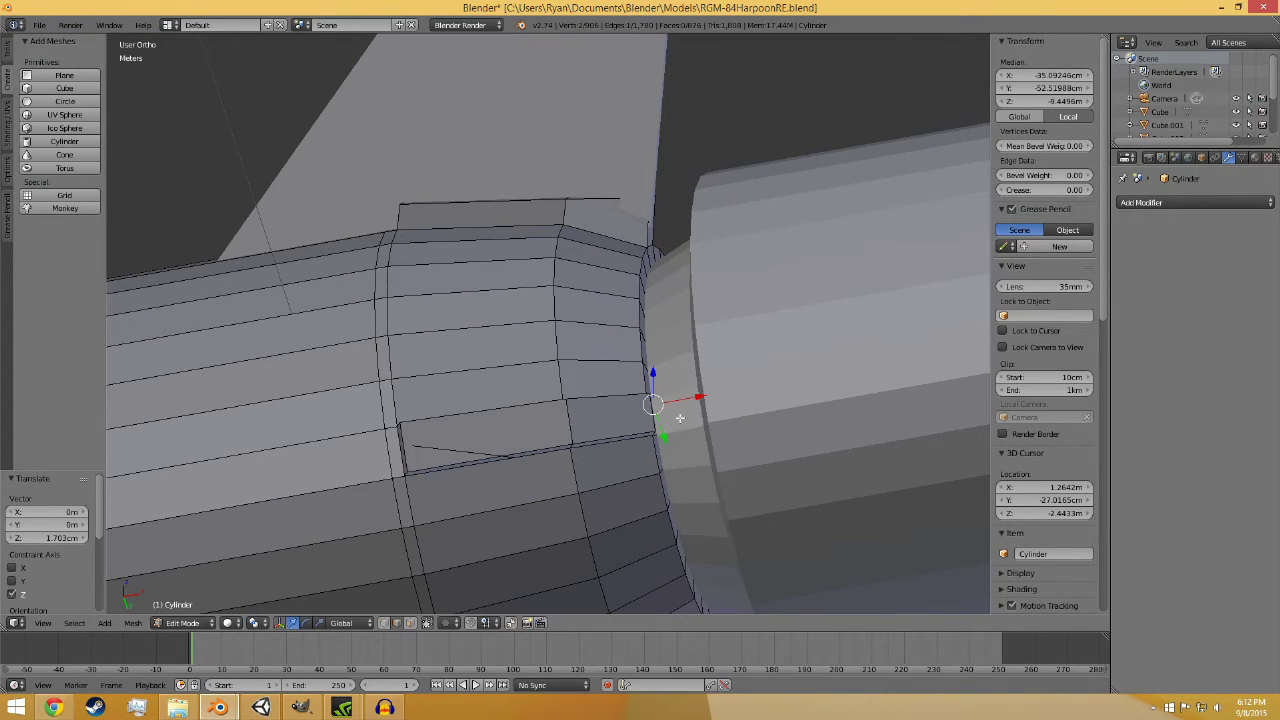
- Try scaling the rear end edges of the four tail fin mounts outward by about 1.092
{"action": "right_click", "coordinate": [652, 273]}
{"action": "right_click", "coordinate": [652, 412], "text": "shift"}
{"action": "middle_click_drag", "start_coordinate": [746, 455], "coordinate": [622, 408]}
{"action": "middle_click_drag", "start_coordinate": [632, 335], "coordinate": [436, 451]}
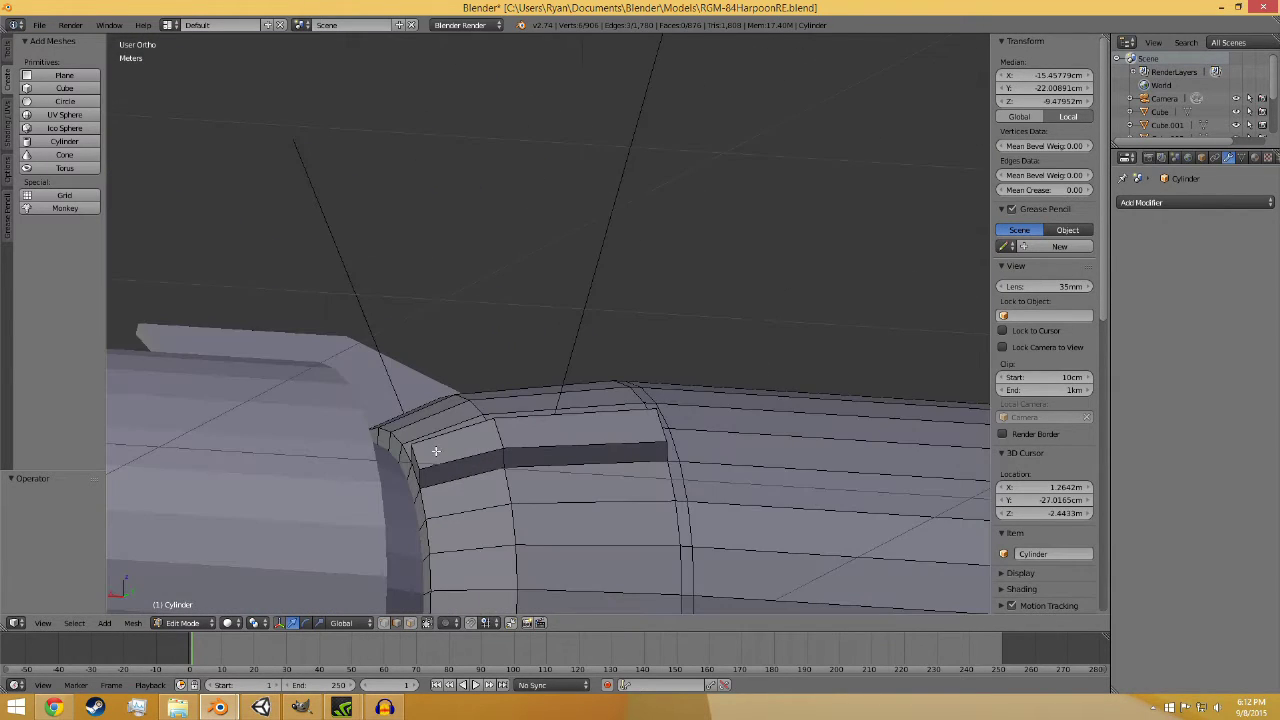
{"action": "middle_click_drag", "start_coordinate": [510, 468], "coordinate": [504, 388]}
{"action": "key", "text": "s"}
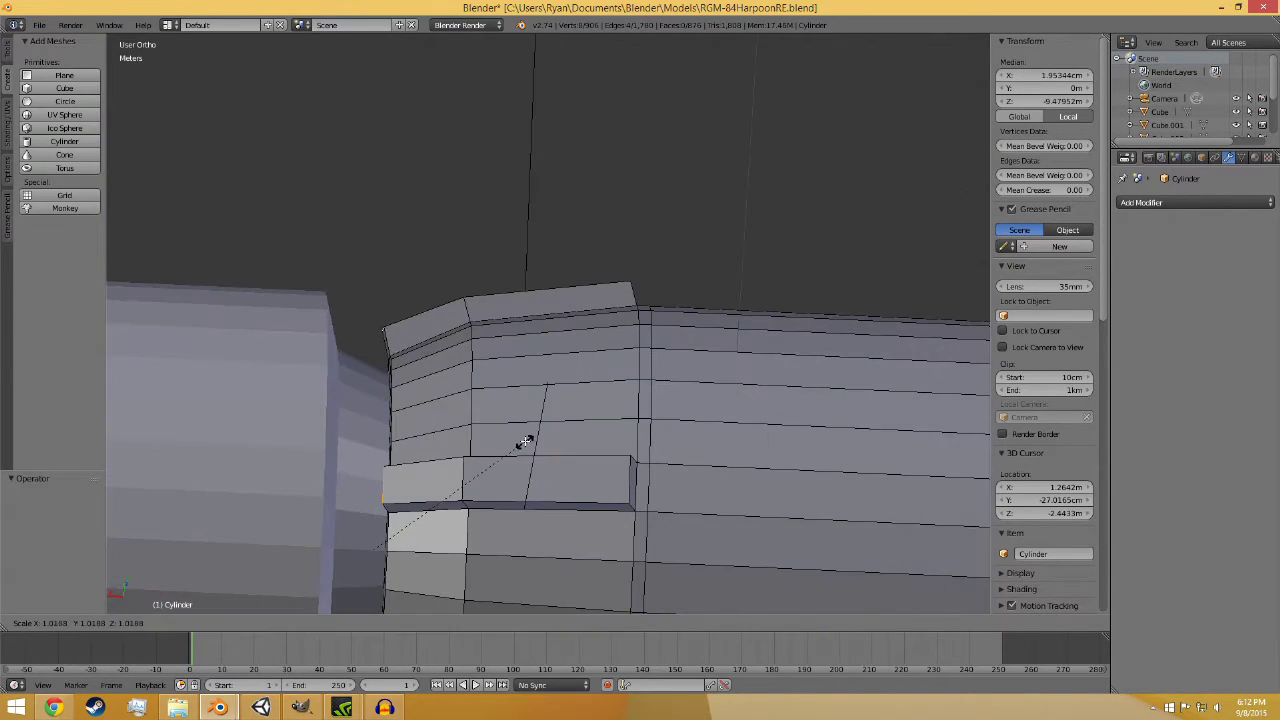
{"action": "left_click", "coordinate": [498, 394]}
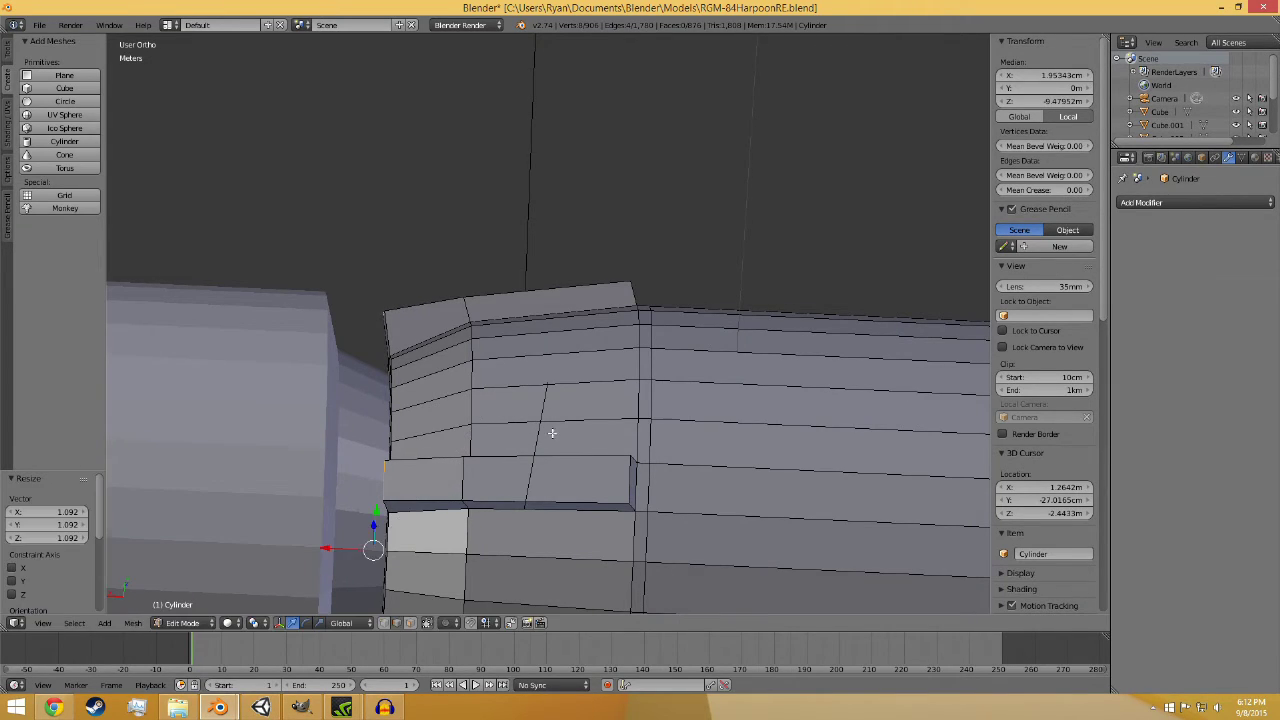
{"action": "middle_click_drag", "start_coordinate": [549, 434], "coordinate": [443, 458]}
- Clear the mesh selection and select the rear end top edges of the four tail fin mounts
{"action": "key", "text": "a"}
{"action": "right_click", "coordinate": [444, 466]}
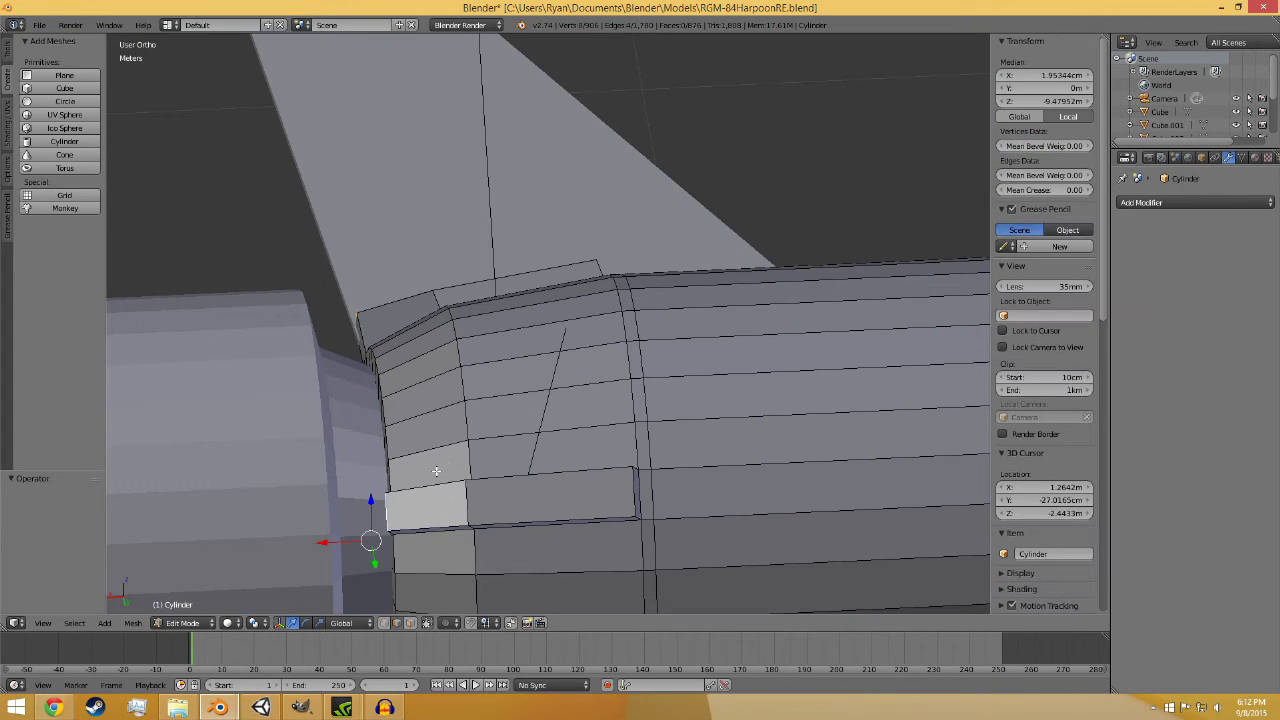
{"action": "right_click", "coordinate": [436, 471], "text": "shift"}
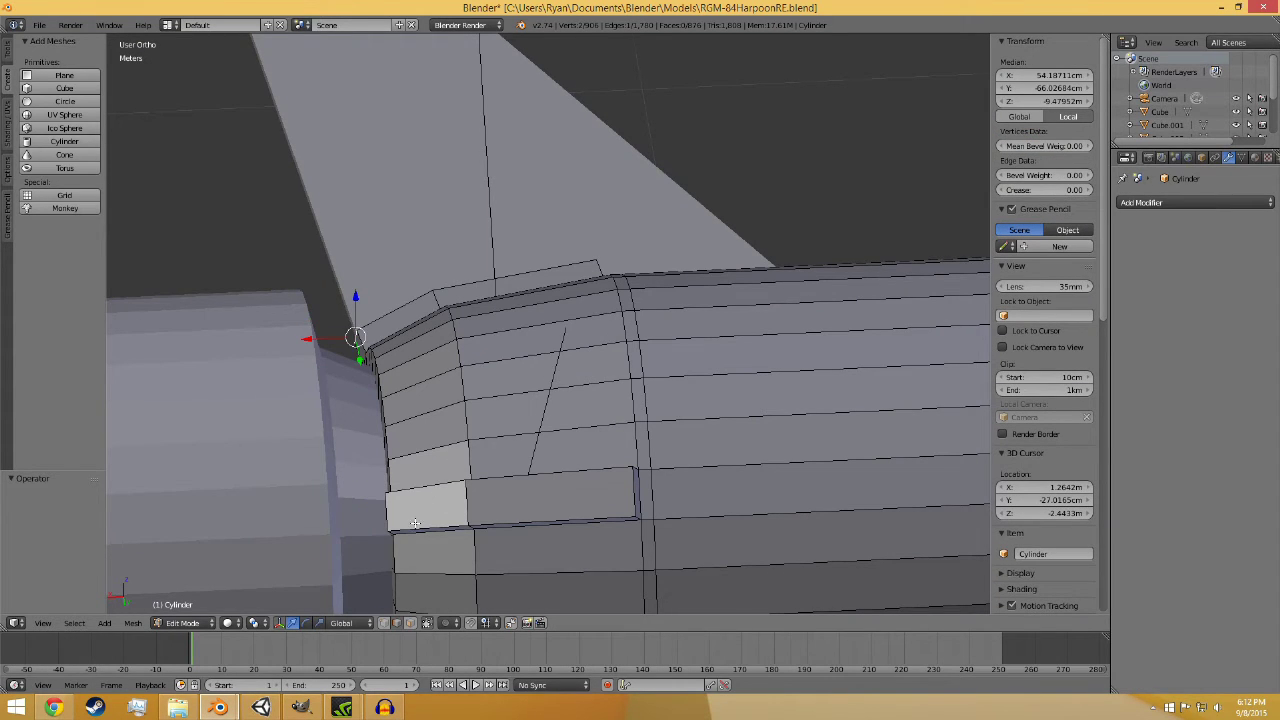
{"action": "middle_click_drag", "start_coordinate": [415, 523], "coordinate": [427, 491]}
{"action": "right_click", "coordinate": [424, 488], "text": "shift"}
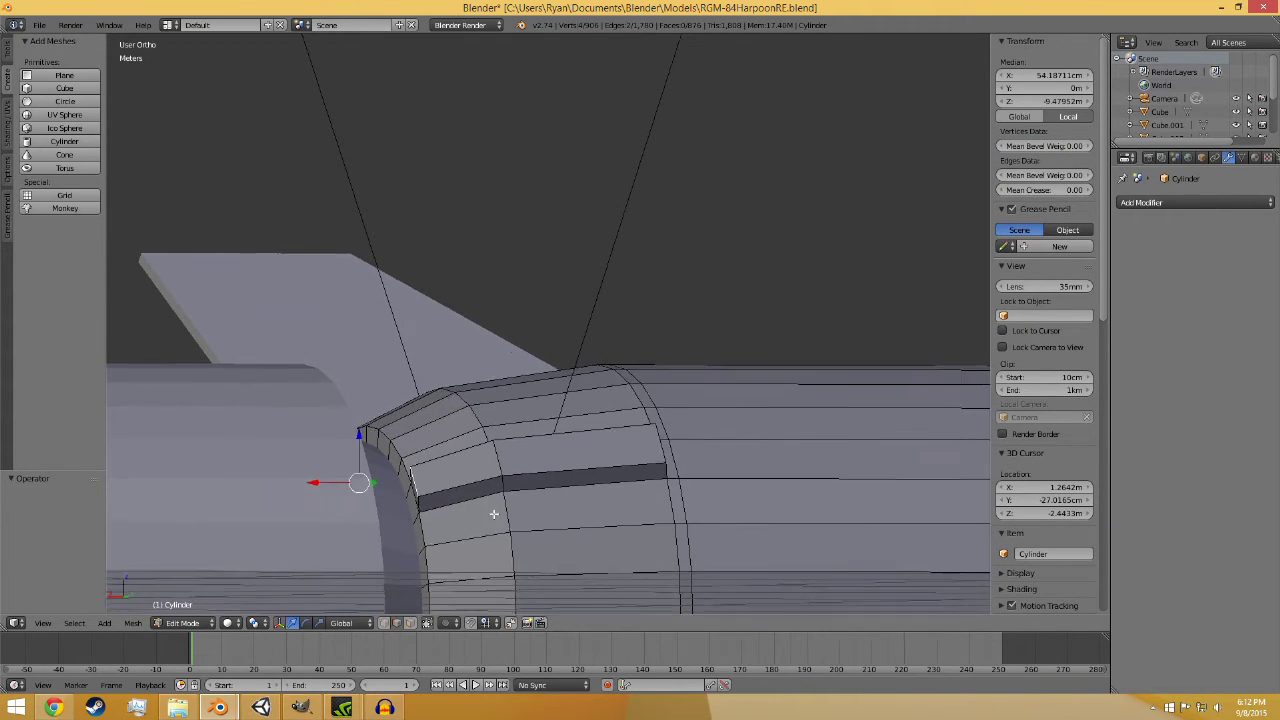
{"action": "middle_click_drag", "start_coordinate": [494, 514], "coordinate": [509, 408], "text": "shift"}
{"action": "right_click", "coordinate": [393, 303], "text": "shift"}
{"action": "middle_click_drag", "start_coordinate": [393, 303], "coordinate": [306, 301]}
{"action": "middle_click_drag", "start_coordinate": [283, 255], "coordinate": [436, 376]}
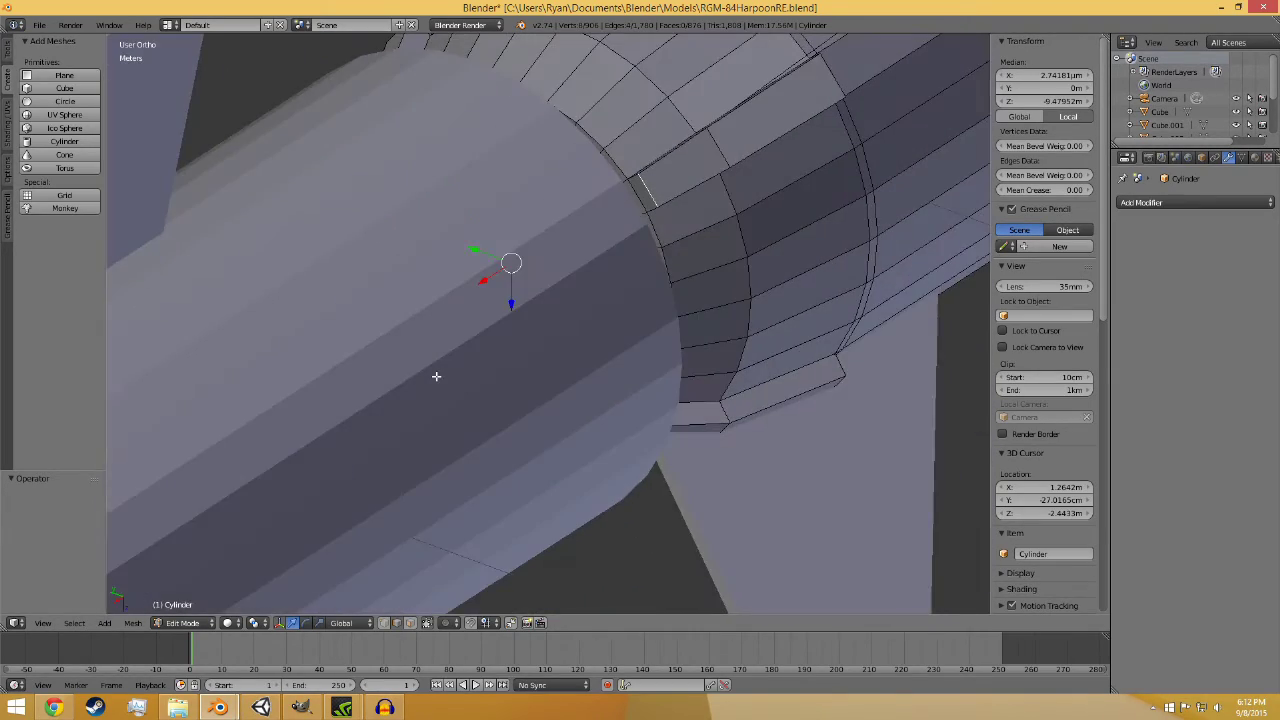
- Scale the rear end edges of the four tail fin mounts outward by about 1.12
{"action": "key", "text": "KP_1"}
{"action": "middle_click_drag", "start_coordinate": [645, 515], "coordinate": [656, 405]}
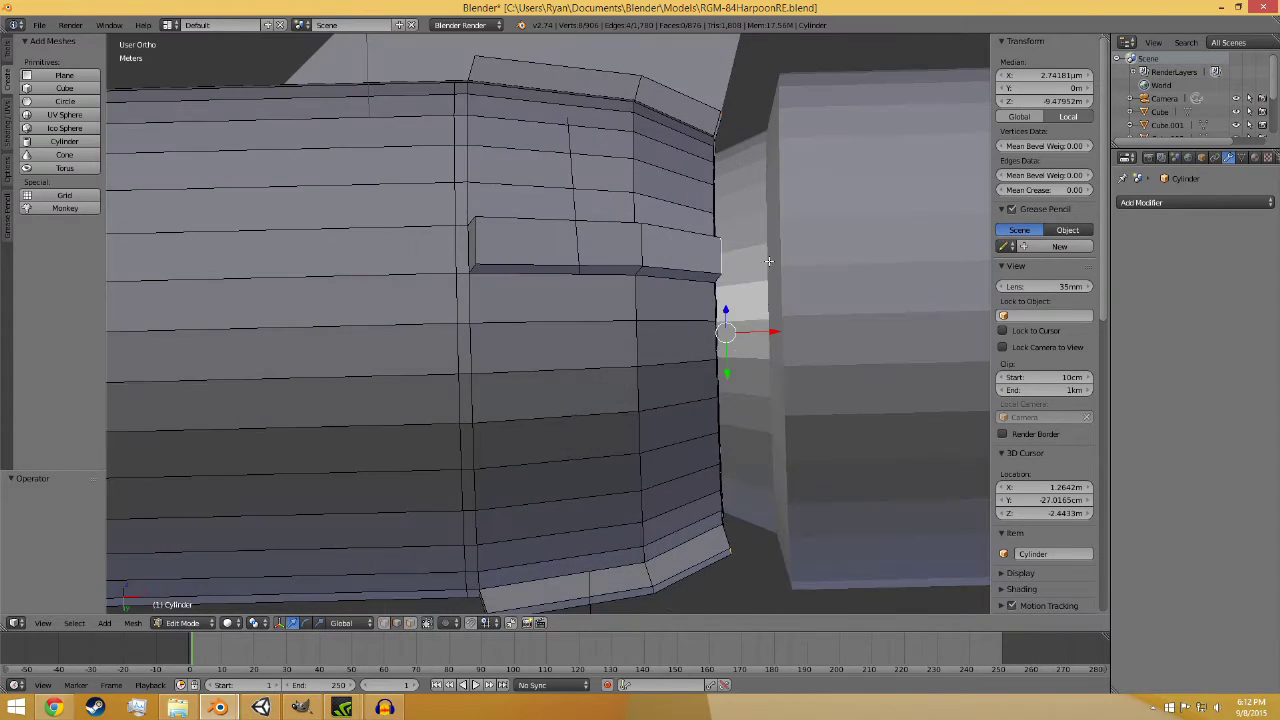
{"action": "middle_click_drag", "start_coordinate": [769, 260], "coordinate": [669, 443], "text": "shift"}
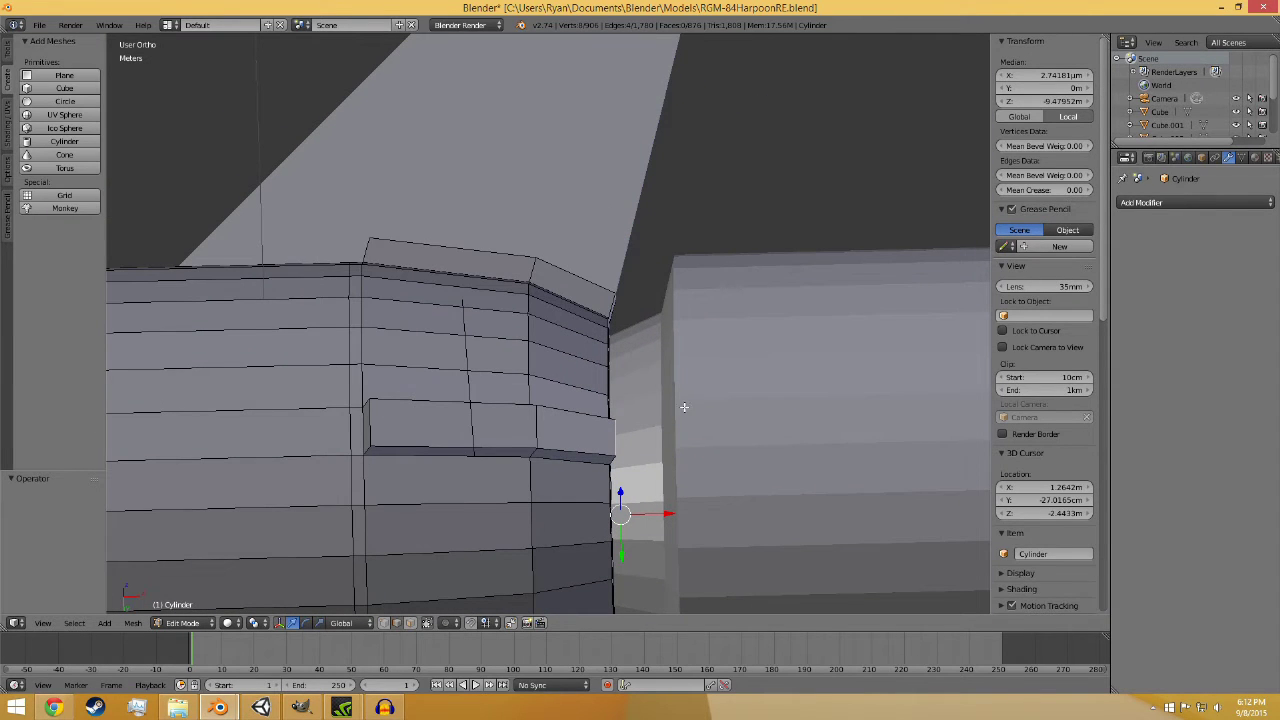
{"action": "key", "text": "s"}
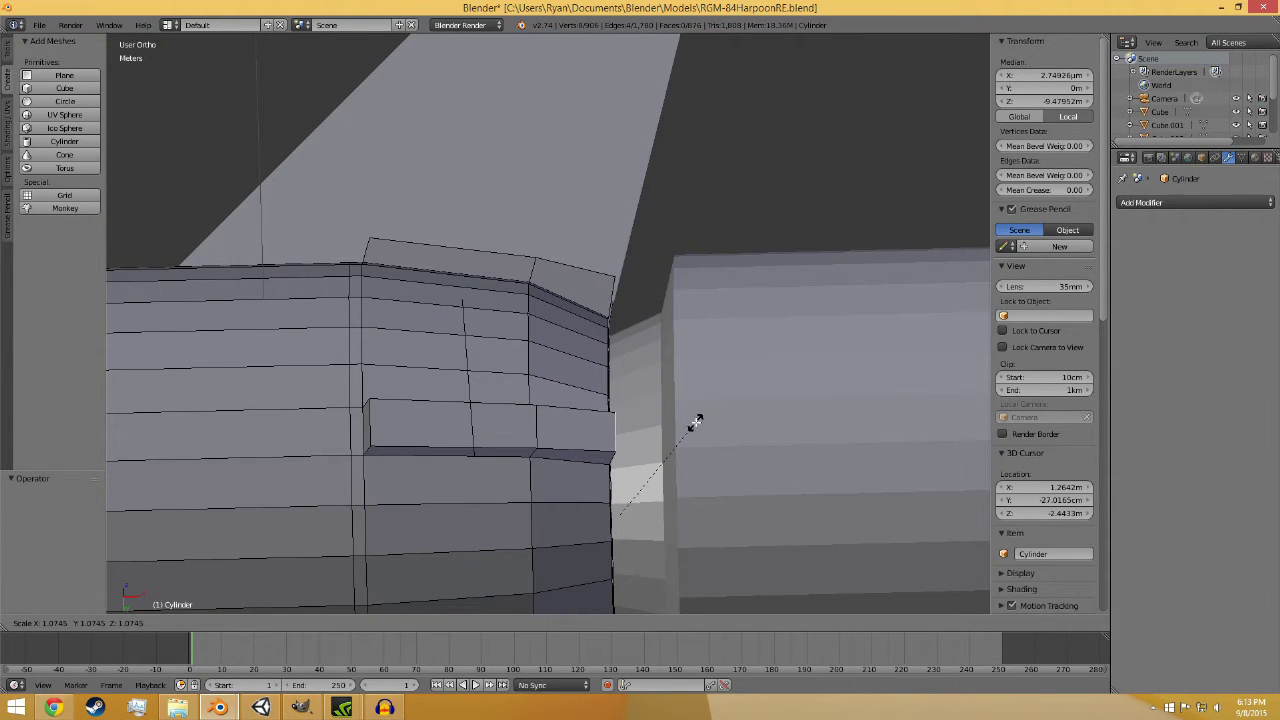
{"action": "left_click", "coordinate": [700, 420]}
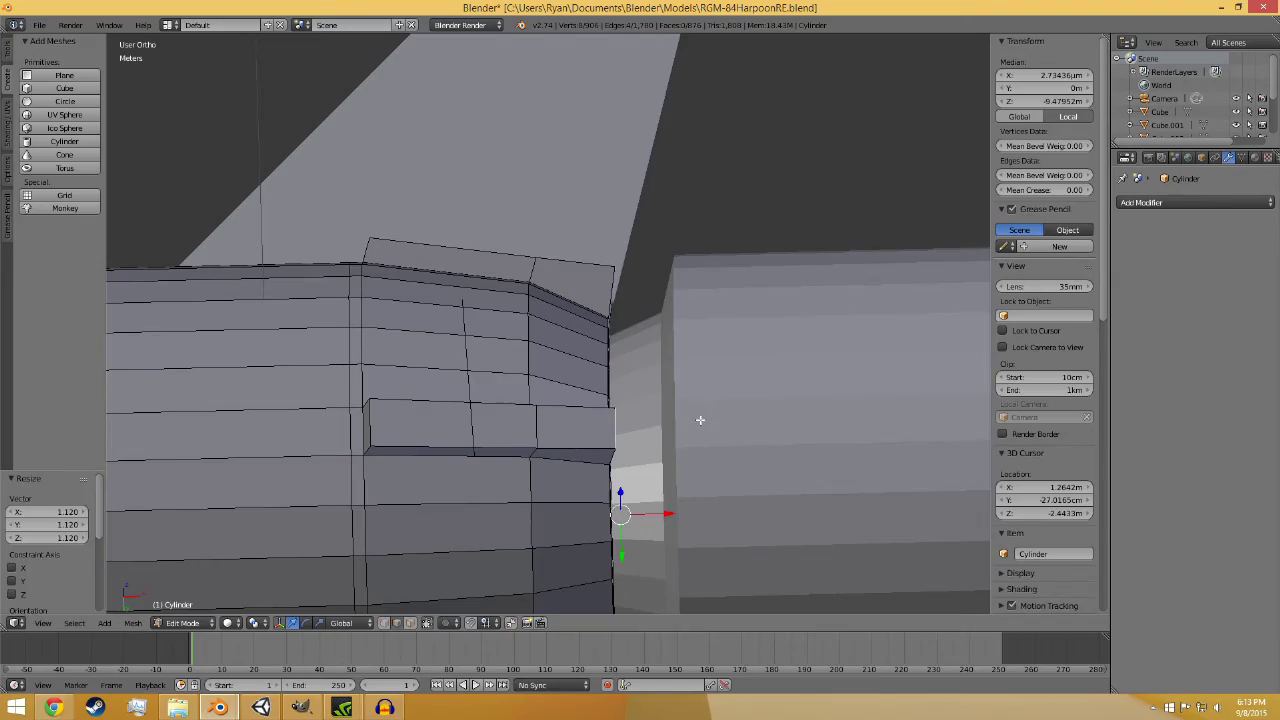
- Save the model file and clear the mesh selection around the reshaped tail fin mounts
{"action": "key", "text": "a"}
{"action": "middle_click_drag", "start_coordinate": [686, 463], "coordinate": [664, 80]}
{"action": "key", "text": "ctrl+s"}
{"action": "left_click", "coordinate": [698, 85]}
{"action": "scroll", "coordinate": [656, 150], "scroll_direction": "down", "scroll_amount": 2}
{"action": "key", "text": "a"}
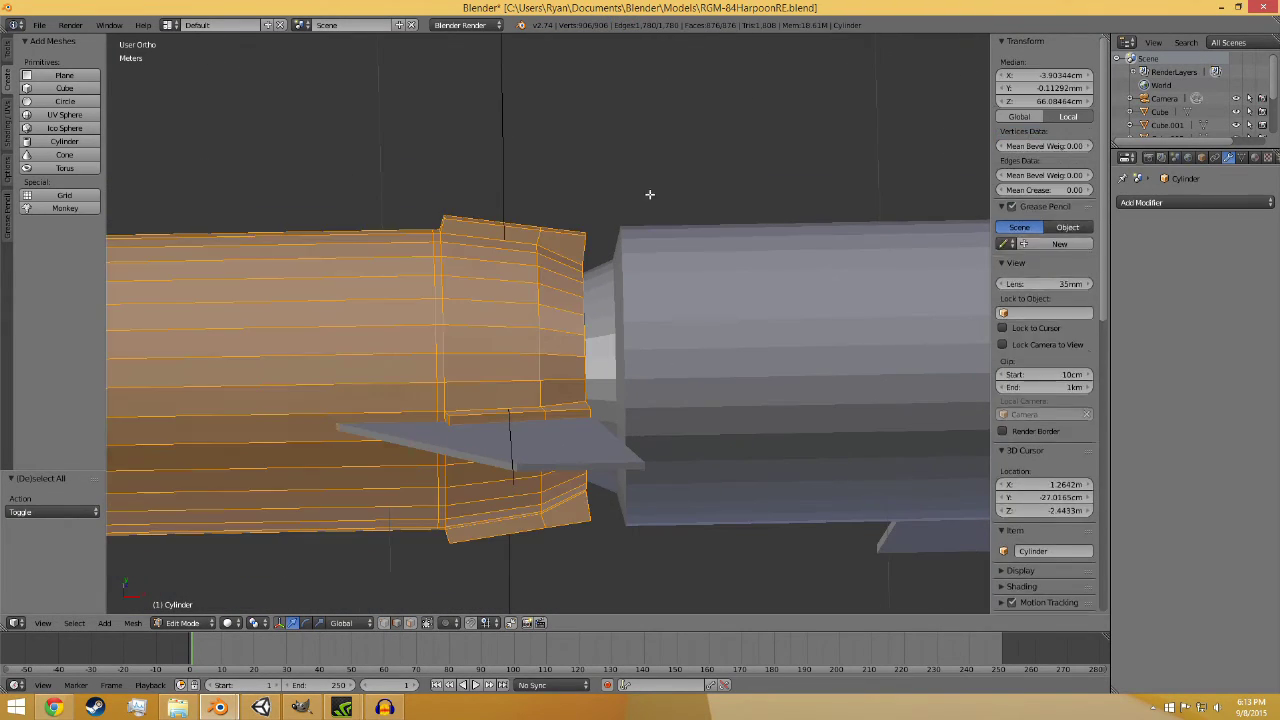
{"action": "key", "text": "a"}
{"action": "middle_click_drag", "start_coordinate": [640, 197], "coordinate": [637, 178]}
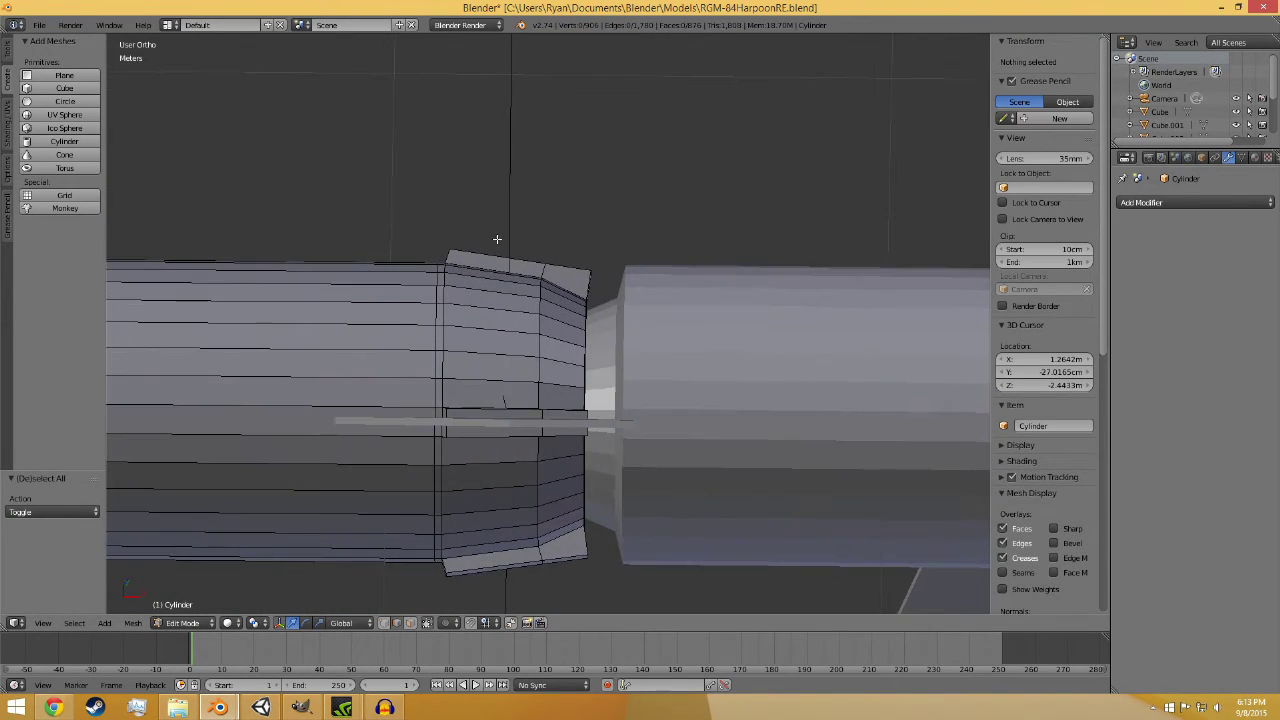
{"action": "middle_click_drag", "start_coordinate": [547, 279], "coordinate": [523, 257]}
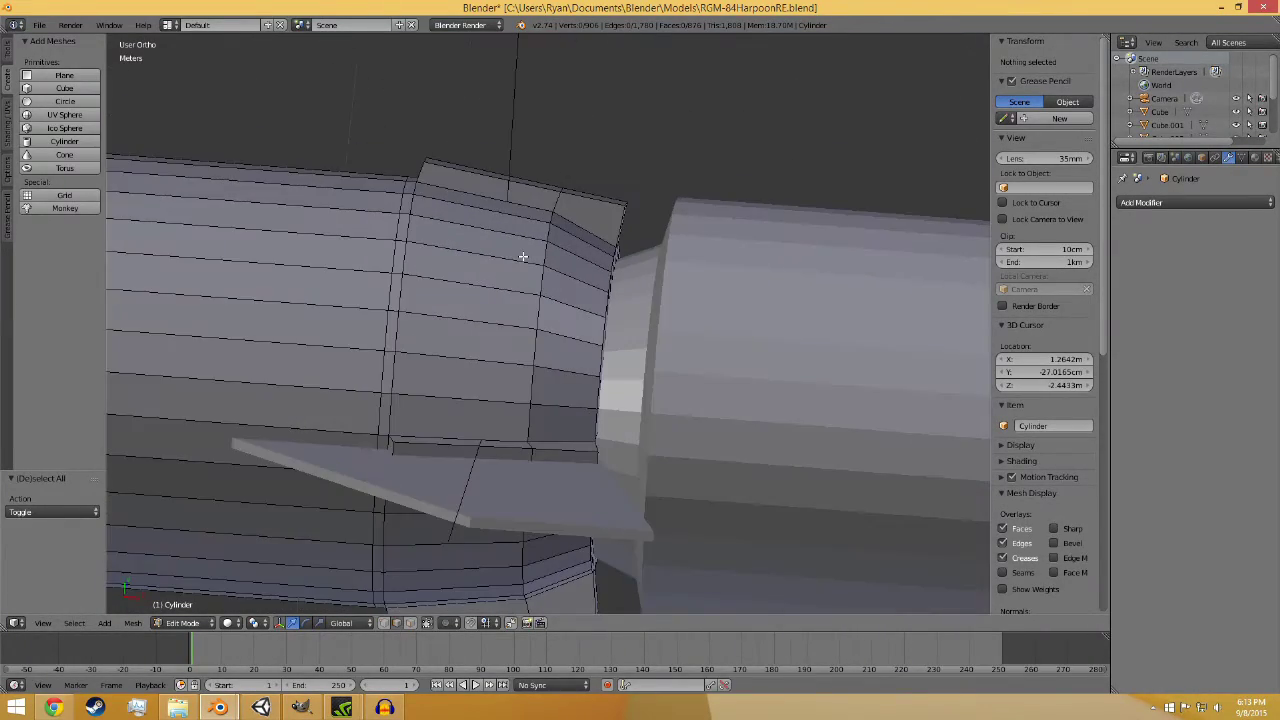
- Cut one edge loop around the missile body in line with the front of the tail fin root
{"action": "key", "text": "KP_1"}
{"action": "scroll", "coordinate": [510, 255], "scroll_direction": "down", "scroll_amount": 3}
{"action": "middle_click_drag", "start_coordinate": [461, 436], "coordinate": [604, 426], "text": "shift"}
{"action": "scroll", "coordinate": [450, 327], "scroll_direction": "up", "scroll_amount": 3}
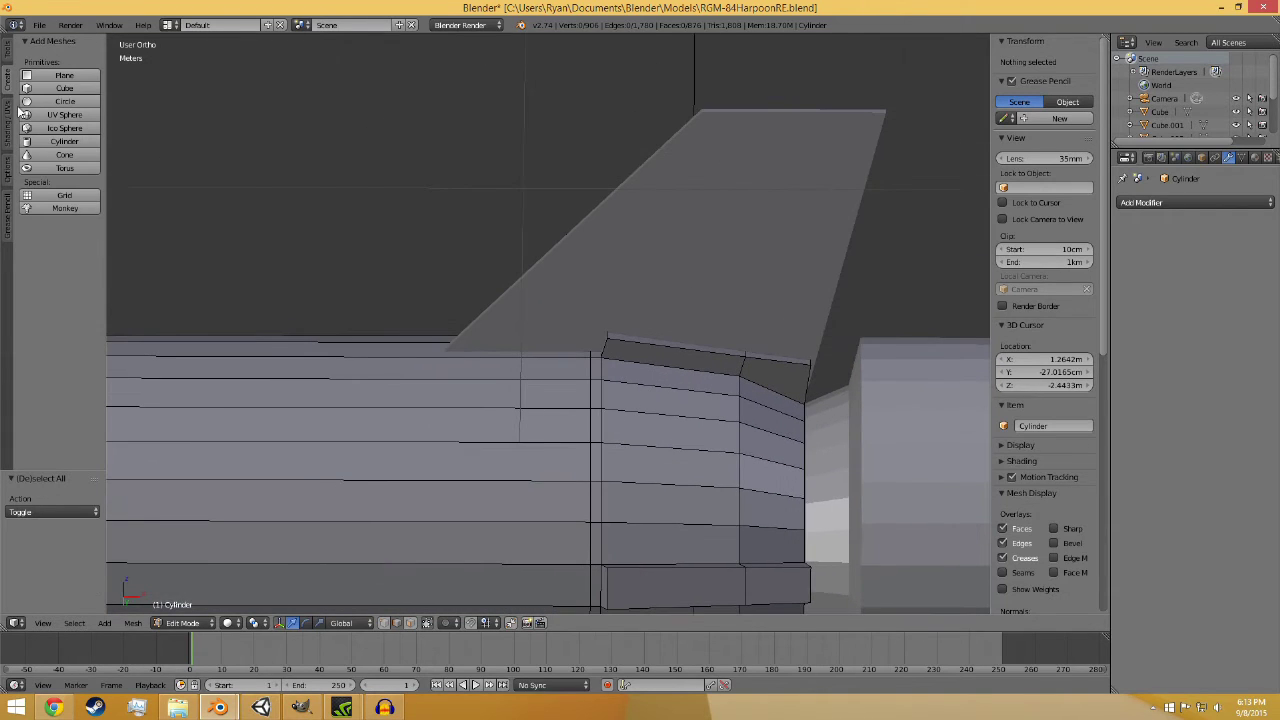
{"action": "left_click", "coordinate": [7, 52]}
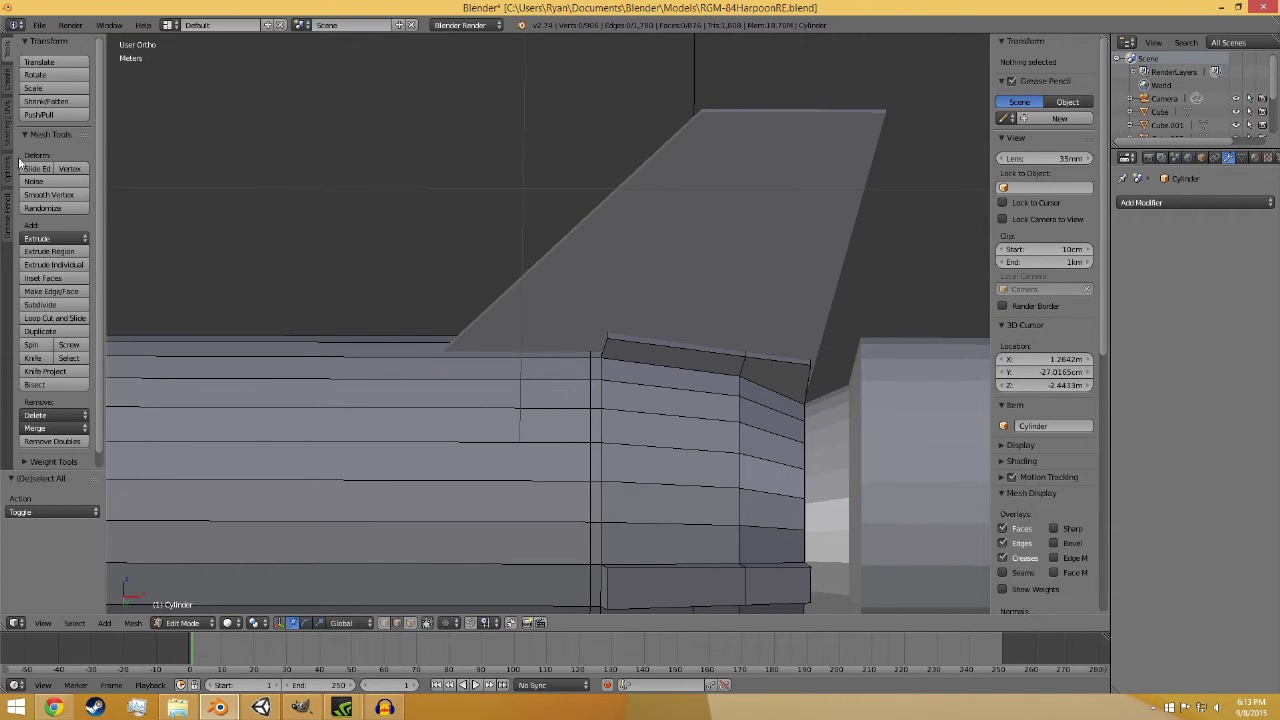
{"action": "left_click", "coordinate": [82, 318]}
{"action": "left_click", "coordinate": [470, 371]}
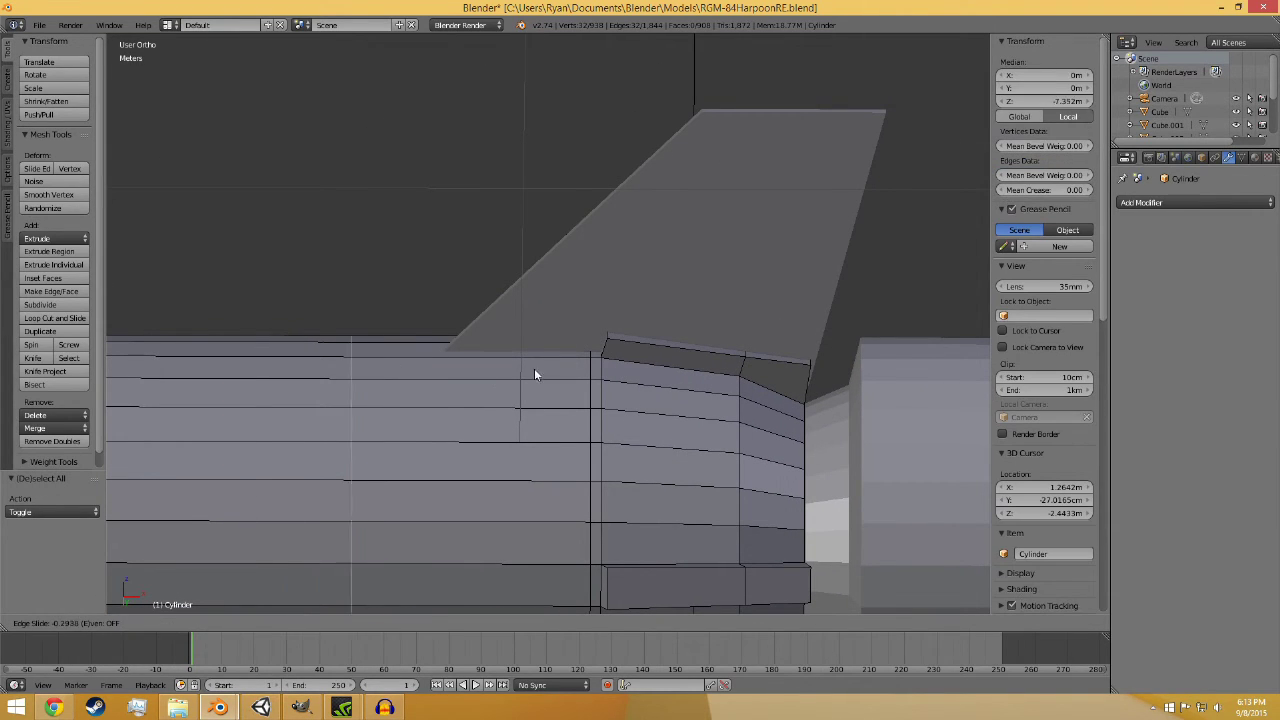
{"action": "left_click", "coordinate": [611, 358]}
{"action": "key", "text": "a"}
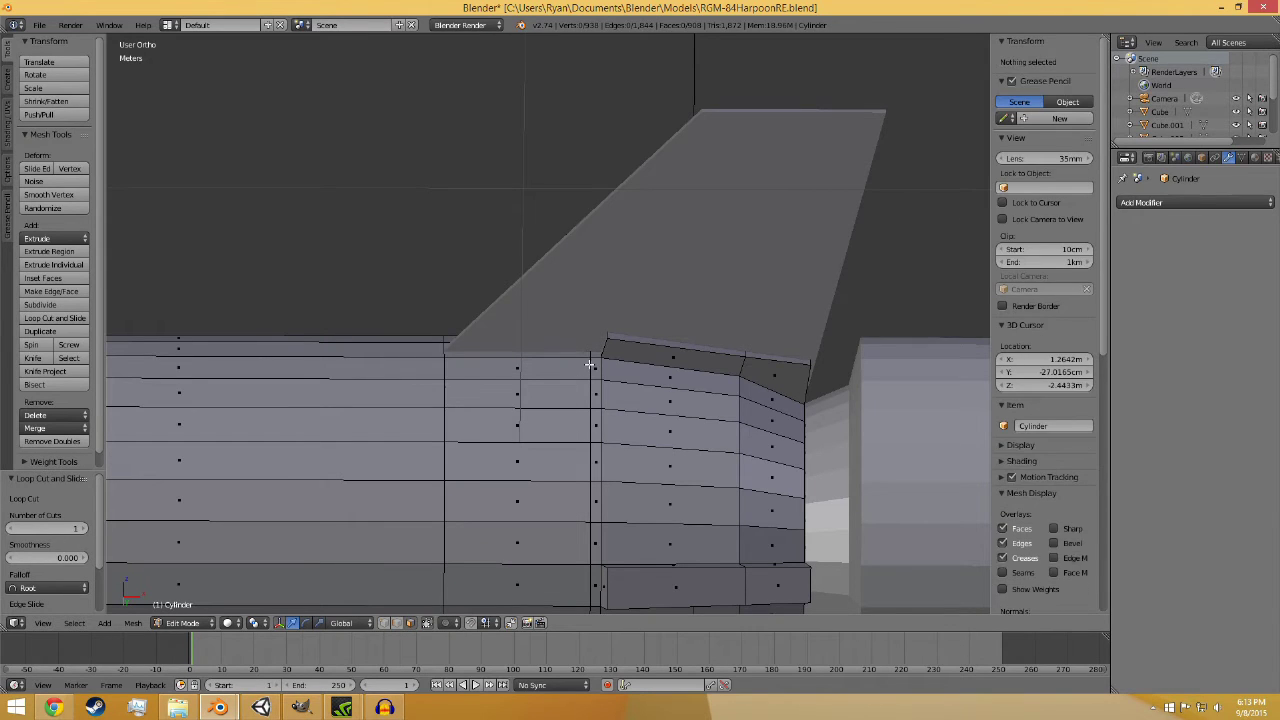
- Extrude the long face and the narrow face directly ahead of the first tail fin mount outward by 3 cm
{"action": "right_click", "coordinate": [596, 358]}
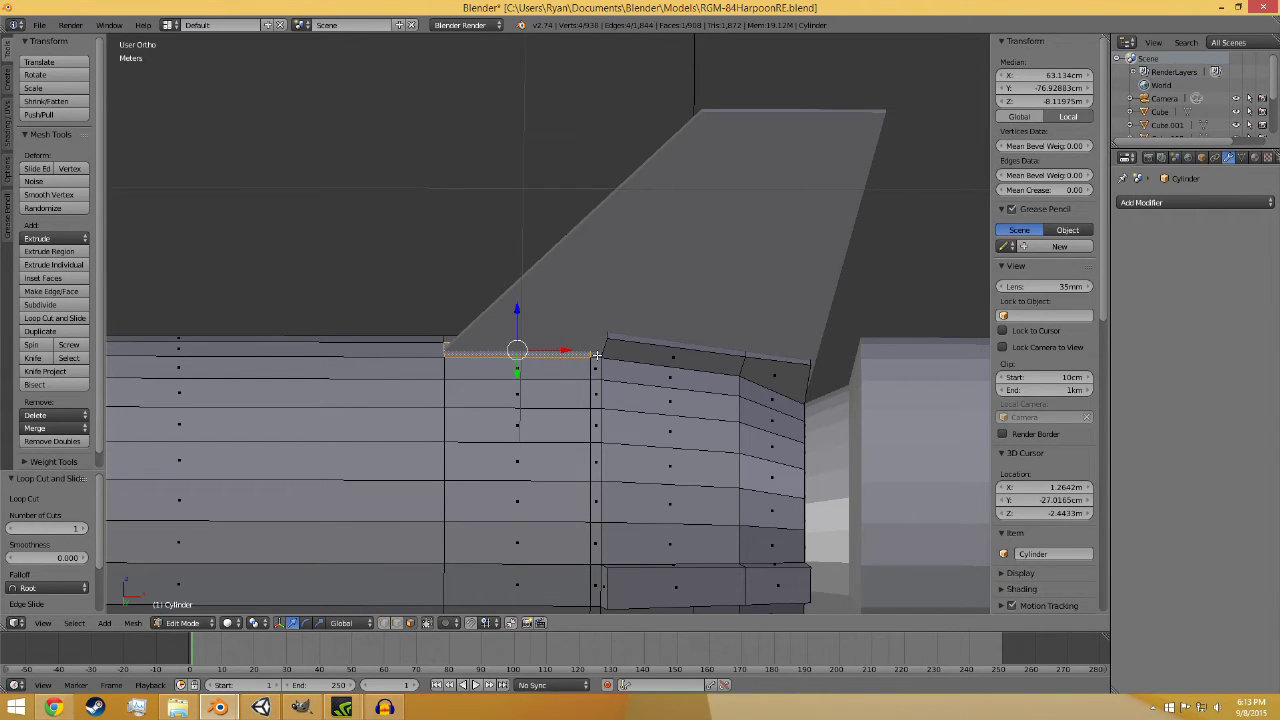
{"action": "key", "text": "e"}
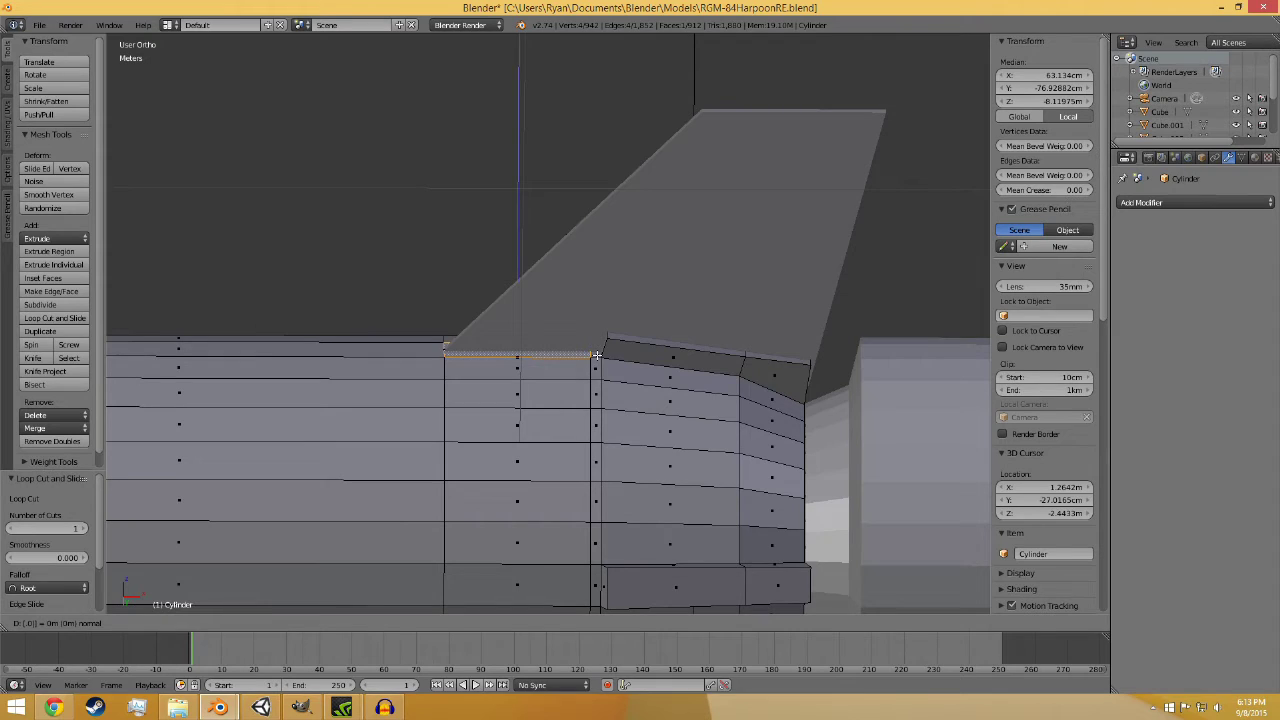
{"action": "left_click", "coordinate": [596, 355]}
{"action": "right_click", "coordinate": [596, 354]}
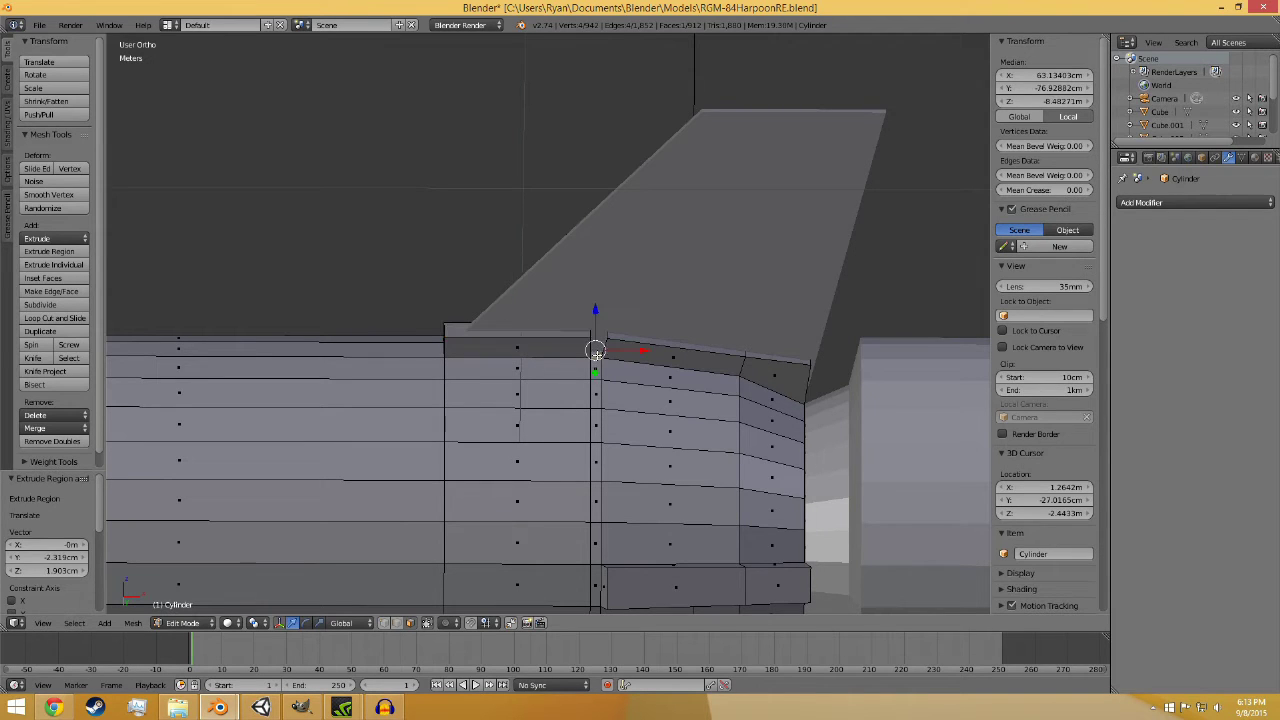
{"action": "key", "text": "e"}
{"action": "key", "text": "Return"}
{"action": "scroll", "coordinate": [659, 396], "scroll_direction": "up", "scroll_amount": 5}
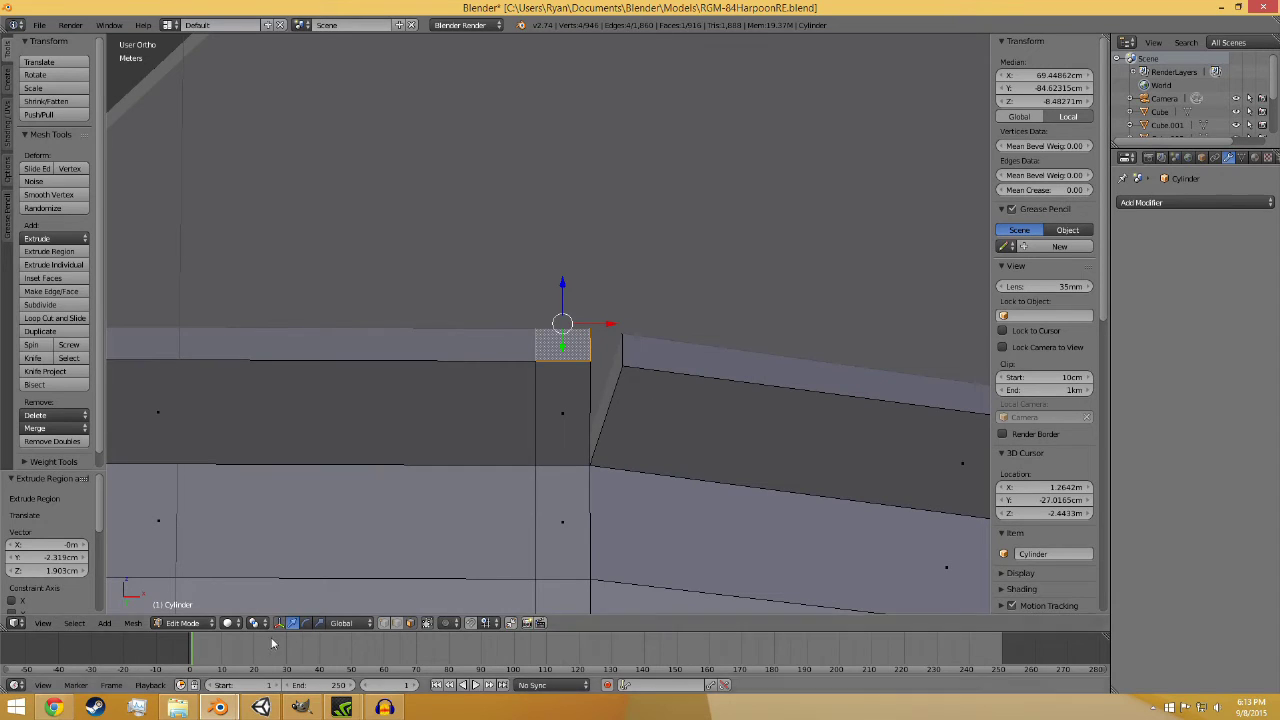
{"action": "right_click", "coordinate": [589, 341]}
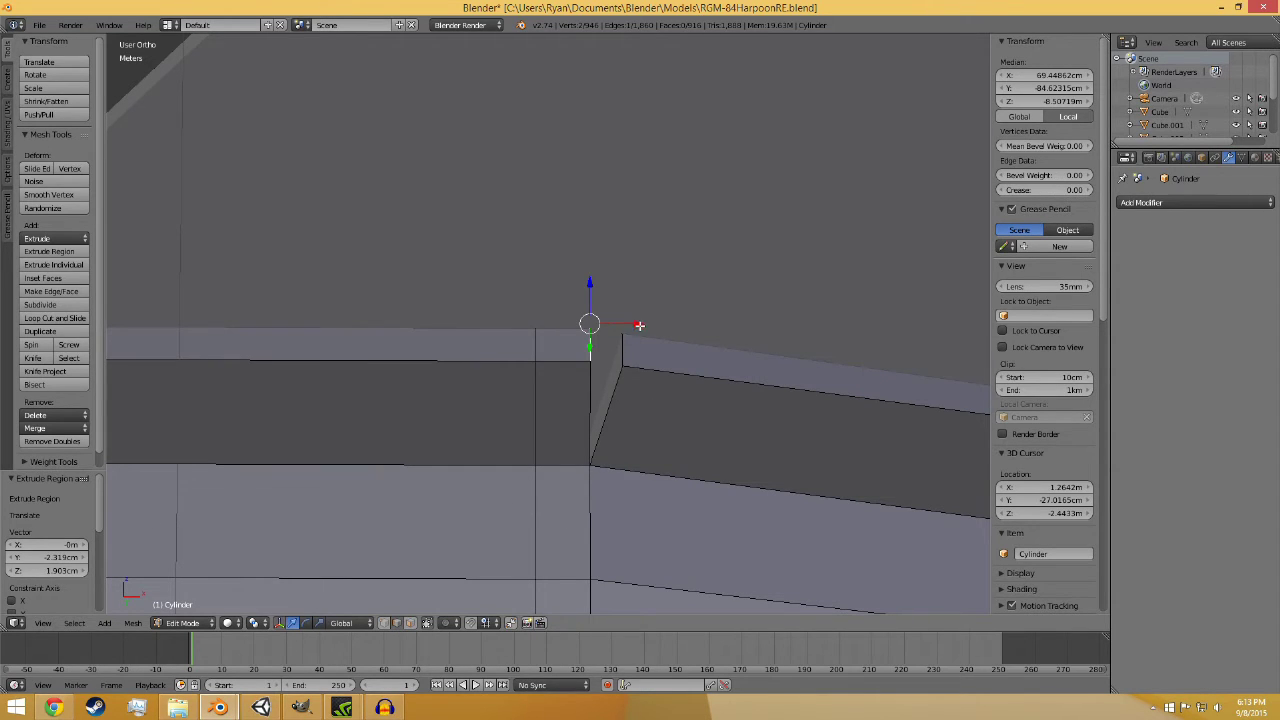
{"action": "scroll", "coordinate": [639, 325], "scroll_direction": "down", "scroll_amount": 5}
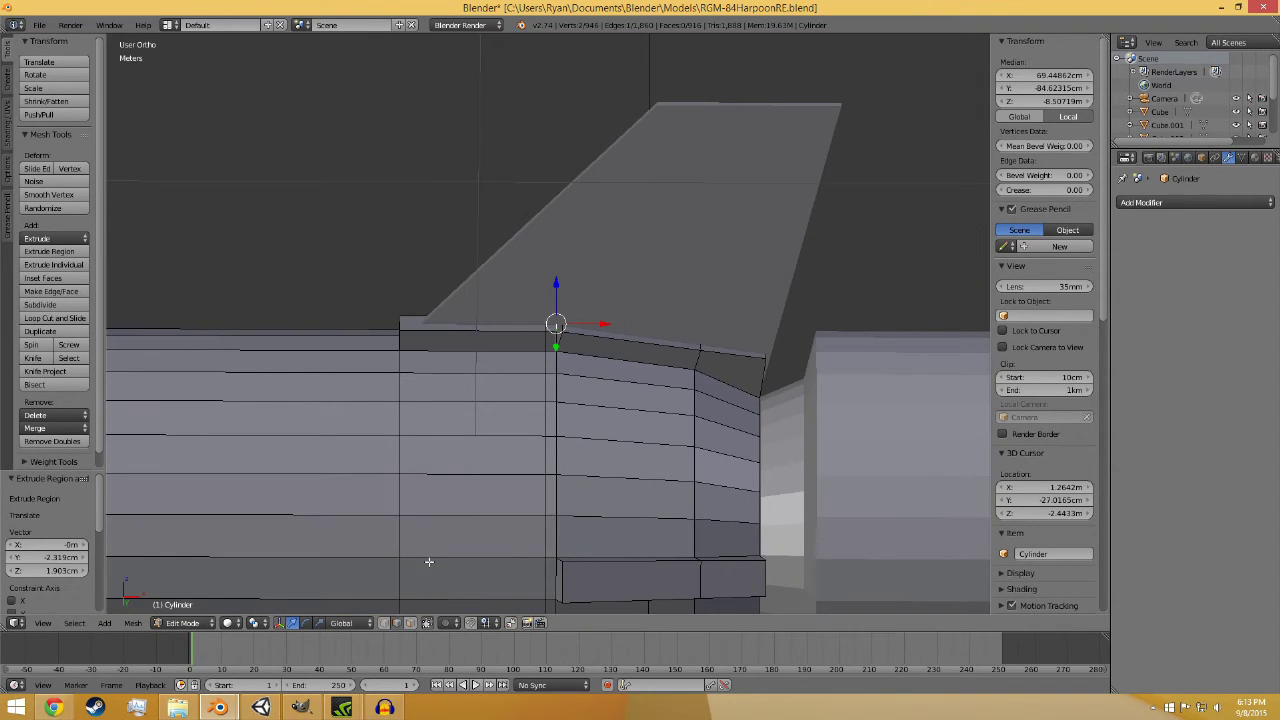
- In face selection mode, extrude the long and narrow faces ahead of the second tail fin mount outward by 3 cm
{"action": "left_click", "coordinate": [410, 623]}
{"action": "right_click", "coordinate": [471, 563]}
{"action": "key", "text": "e"}
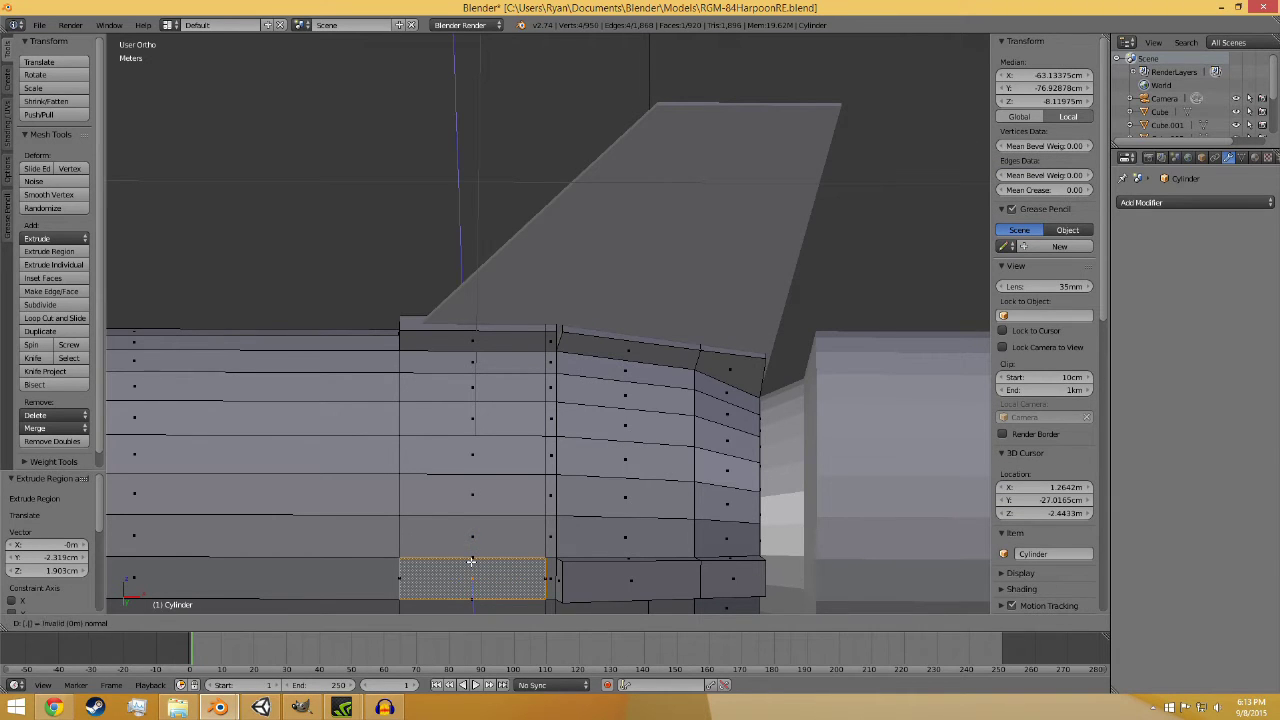
{"action": "right_click", "coordinate": [471, 562]}
{"action": "right_click", "coordinate": [545, 570]}
{"action": "key", "text": "3"}
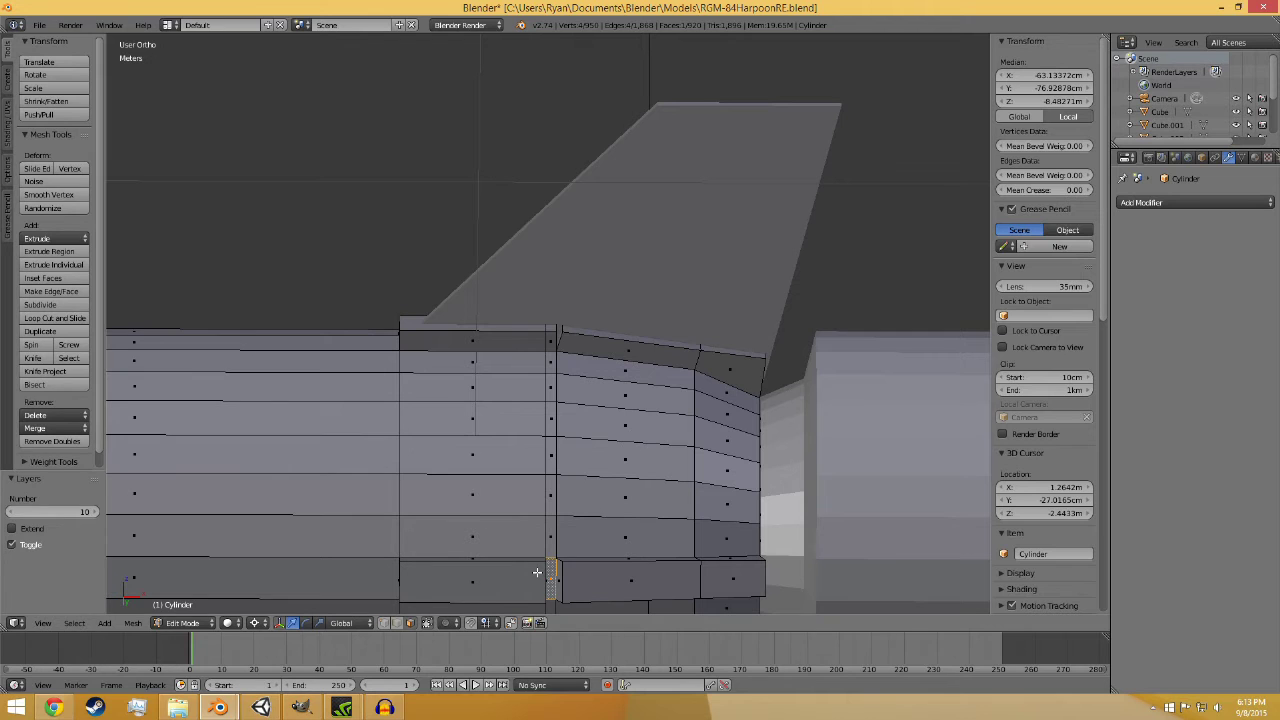
{"action": "key", "text": "e"}
{"action": "left_click", "coordinate": [537, 572]}
- Extrude the two faces ahead of the third tail fin mount outward by 3 cm
{"action": "middle_click_drag", "start_coordinate": [537, 572], "coordinate": [533, 381]}
{"action": "right_click", "coordinate": [530, 345], "text": "shift"}
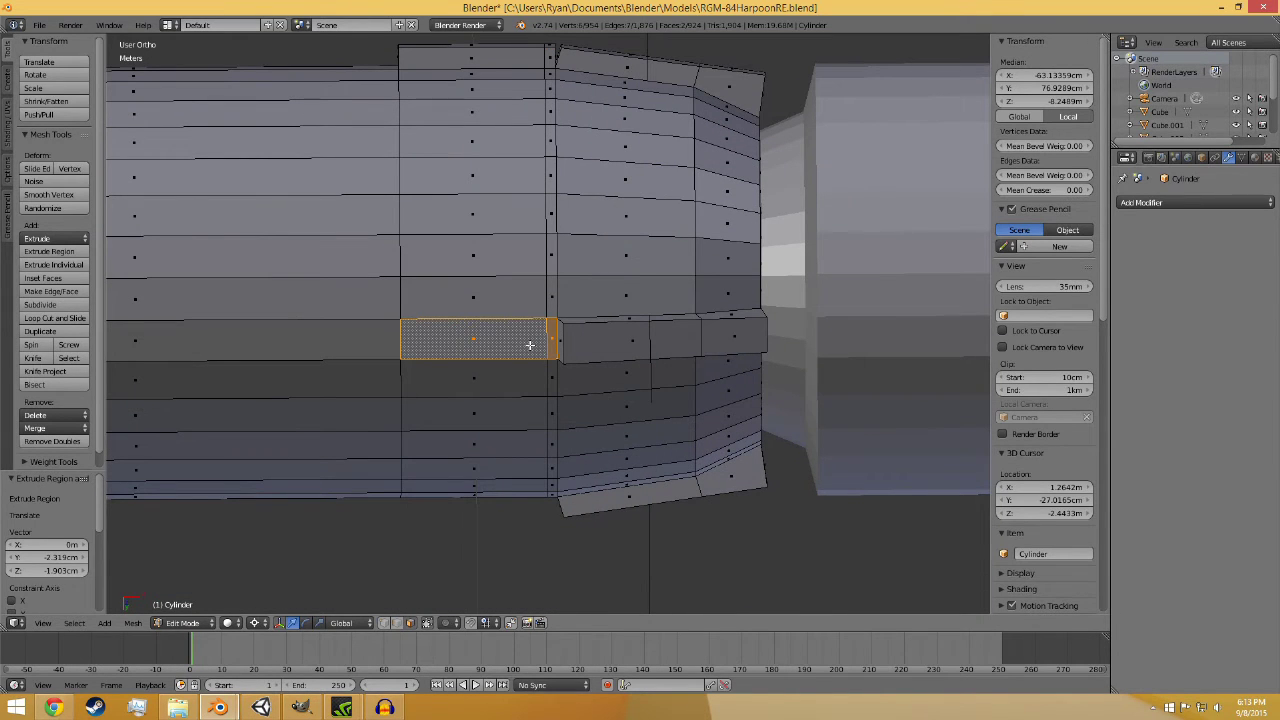
{"action": "type", "text": "e.03"}
{"action": "key", "text": "Return"}
{"action": "scroll", "coordinate": [530, 347], "scroll_direction": "down", "scroll_amount": 1}
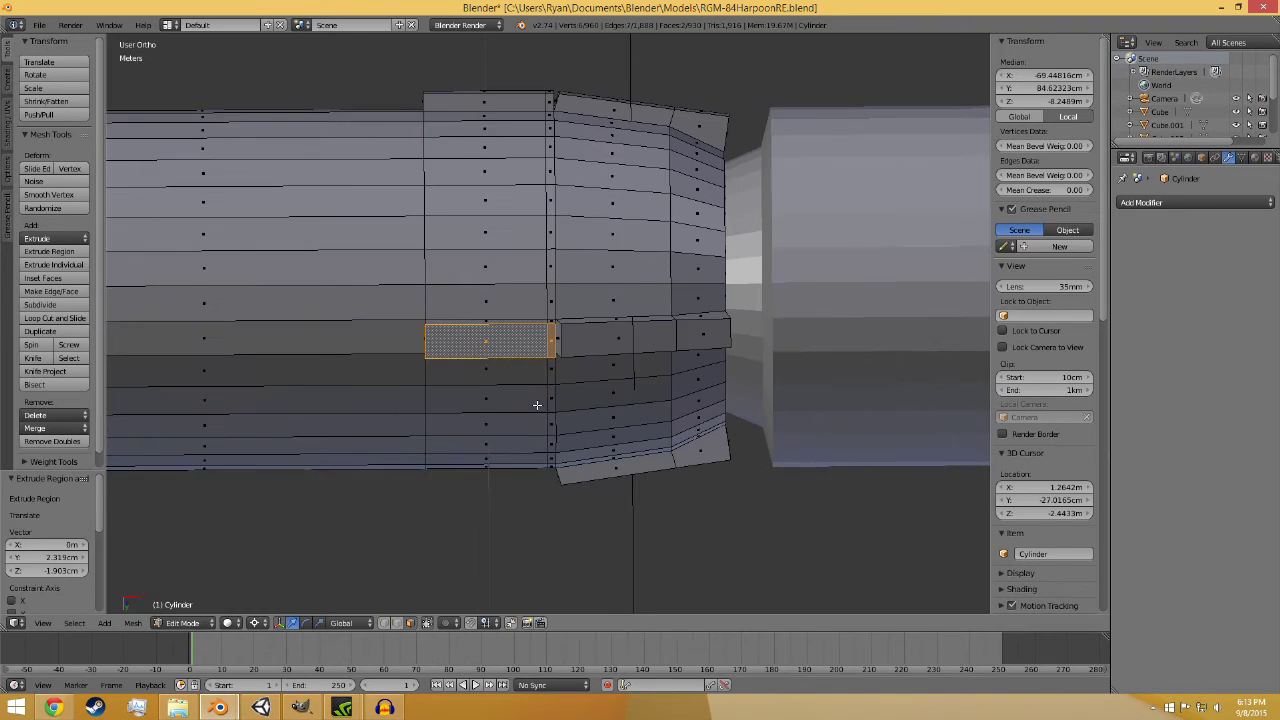
- Extrude the two faces ahead of the fourth tail fin mount outward by 3 cm
{"action": "middle_click_drag", "start_coordinate": [534, 403], "coordinate": [540, 288]}
{"action": "right_click", "coordinate": [540, 288]}
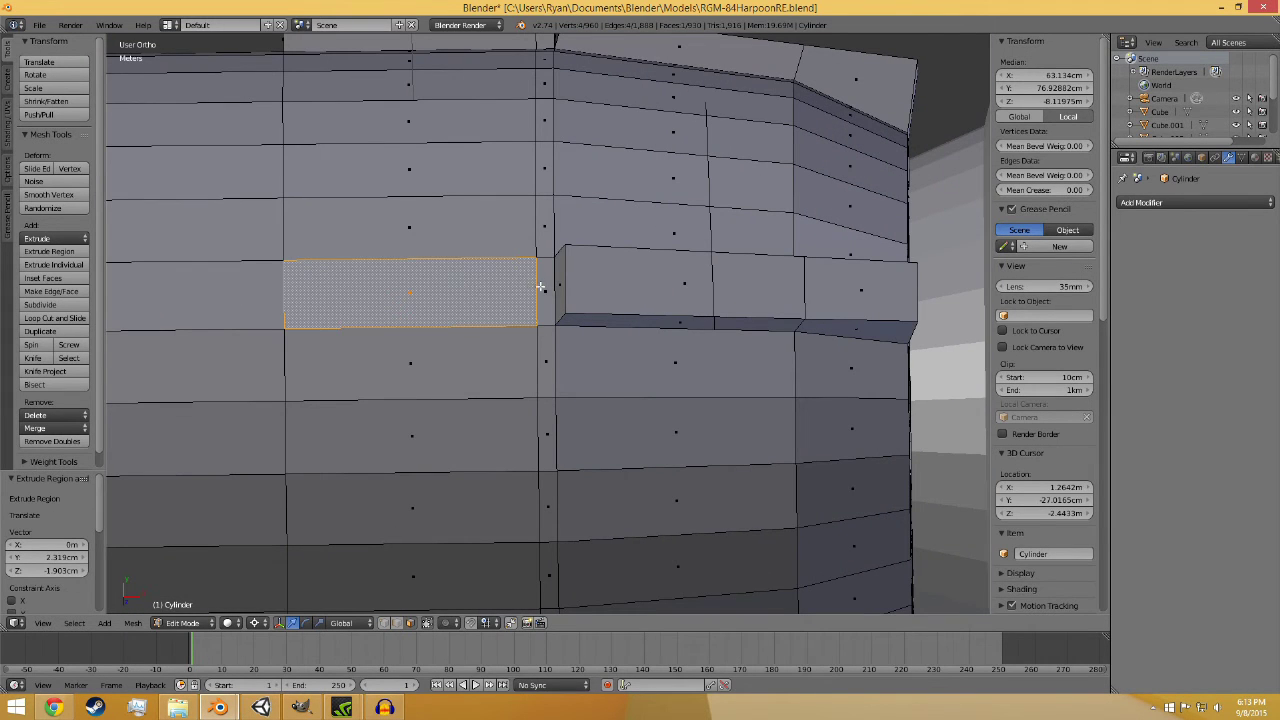
{"action": "key", "text": "e"}
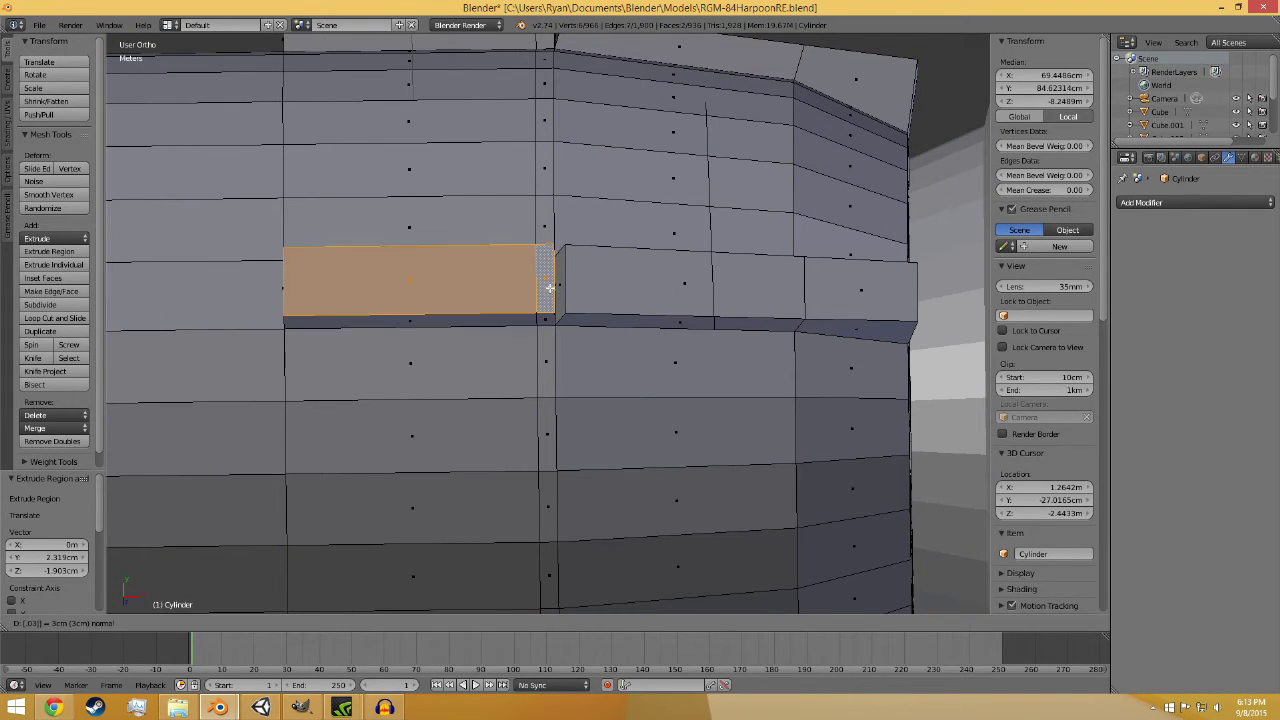
{"action": "left_click", "coordinate": [549, 286]}
- Select the rear top edges of the four new mount extensions where they face the existing tail fin mounts
{"action": "middle_click_drag", "start_coordinate": [491, 313], "coordinate": [460, 589]}
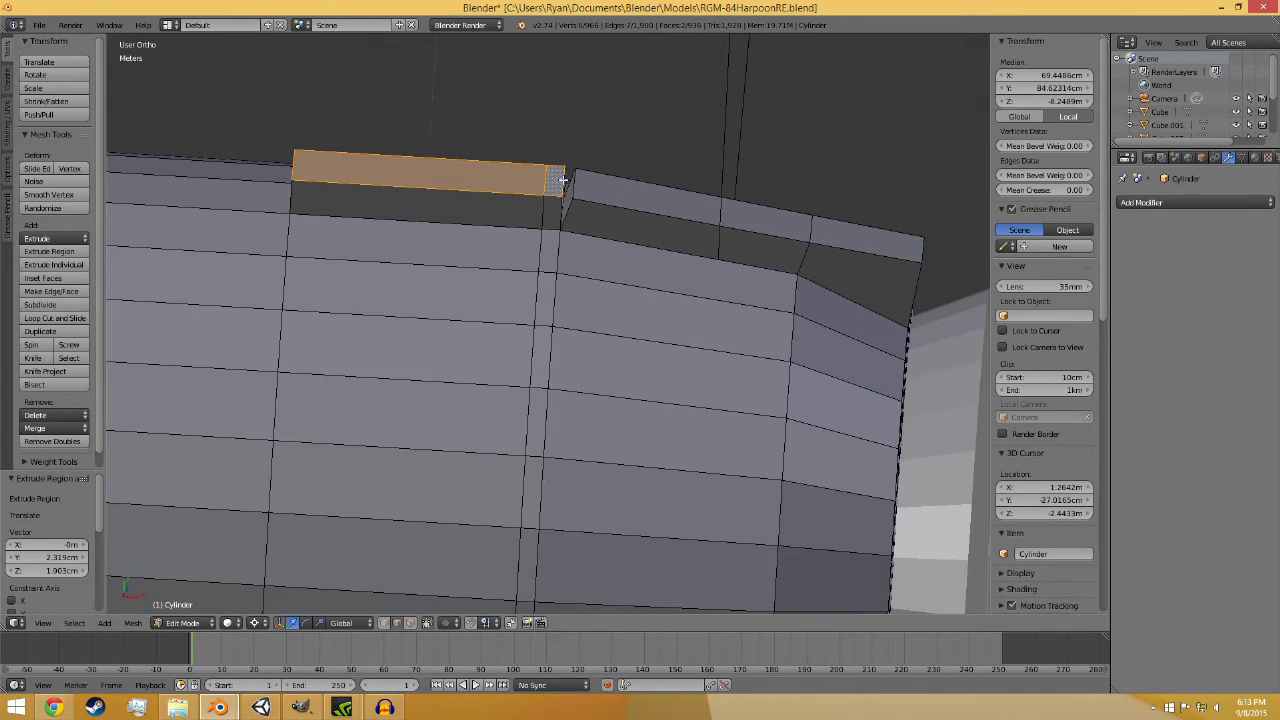
{"action": "right_click", "coordinate": [563, 180]}
{"action": "middle_click_drag", "start_coordinate": [563, 180], "coordinate": [592, 300]}
{"action": "right_click", "coordinate": [580, 321], "text": "shift"}
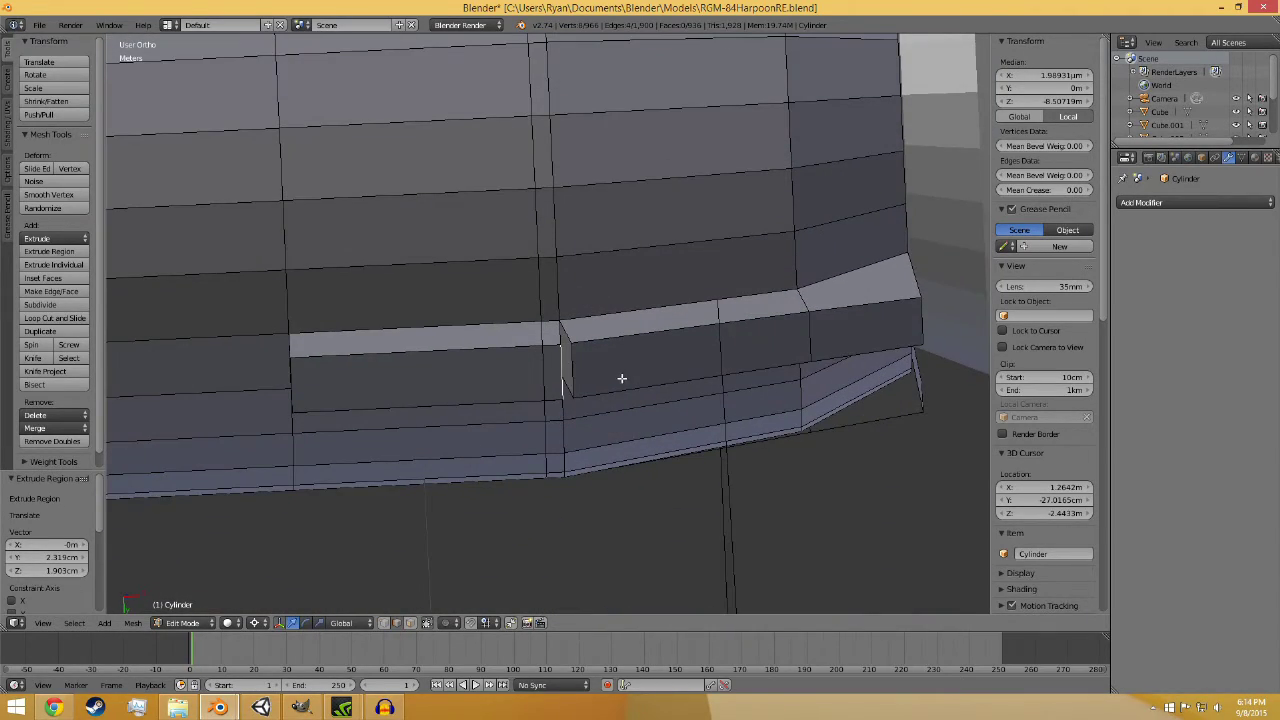
{"action": "middle_click_drag", "start_coordinate": [621, 378], "coordinate": [494, 551]}
- Move the selected rear edges of the four mount extensions about 2.45 cm along X toward the tail fin mounts
{"action": "scroll", "coordinate": [513, 437], "scroll_direction": "down", "scroll_amount": 2}
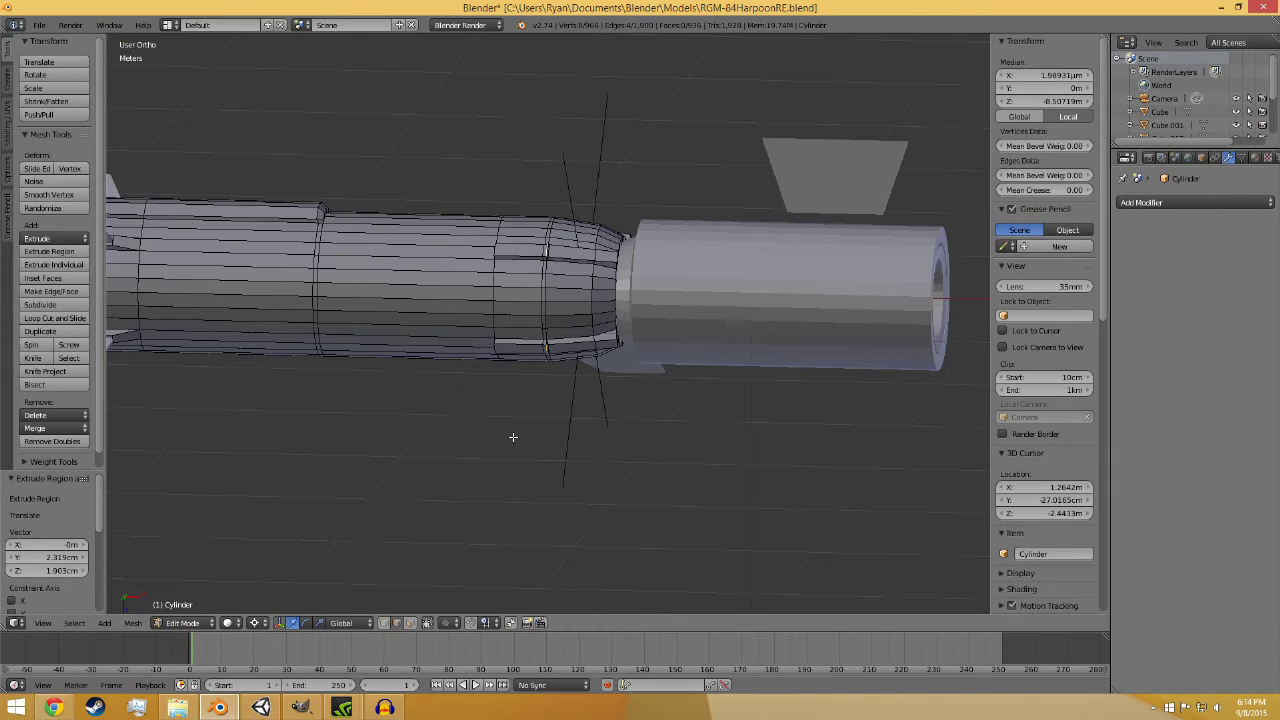
{"action": "left_click", "coordinate": [281, 623]}
{"action": "left_click", "coordinate": [281, 623]}
{"action": "scroll", "coordinate": [443, 389], "scroll_direction": "down", "scroll_amount": 5}
{"action": "scroll", "coordinate": [506, 296], "scroll_direction": "up", "scroll_amount": 1}
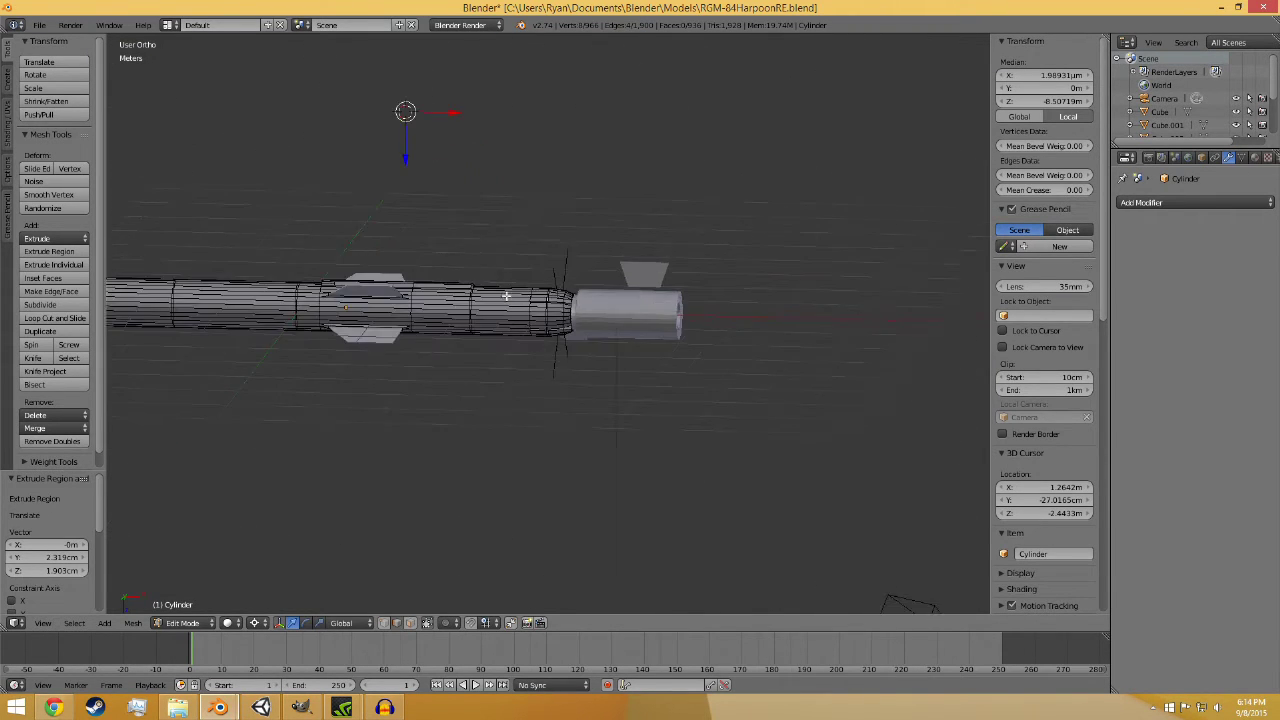
{"action": "left_click_drag", "start_coordinate": [448, 113], "coordinate": [452, 110]}
- Compare the extended tail fin mounts with the Harpoon blueprint in front view and inspect their joints up close
{"action": "key", "text": "KP_1"}
{"action": "scroll", "coordinate": [458, 462], "scroll_direction": "up", "scroll_amount": 4}
{"action": "scroll", "coordinate": [458, 462], "scroll_direction": "down", "scroll_amount": 2}
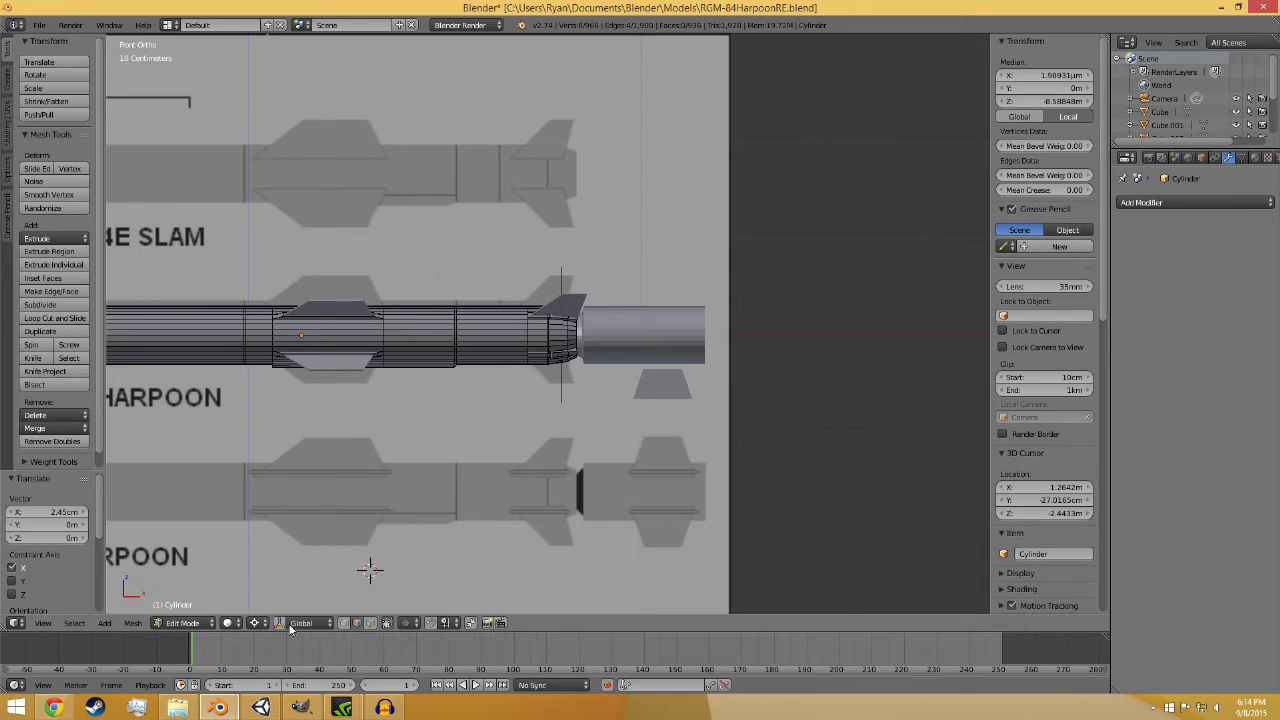
{"action": "left_click", "coordinate": [305, 623]}
{"action": "left_click", "coordinate": [296, 623]}
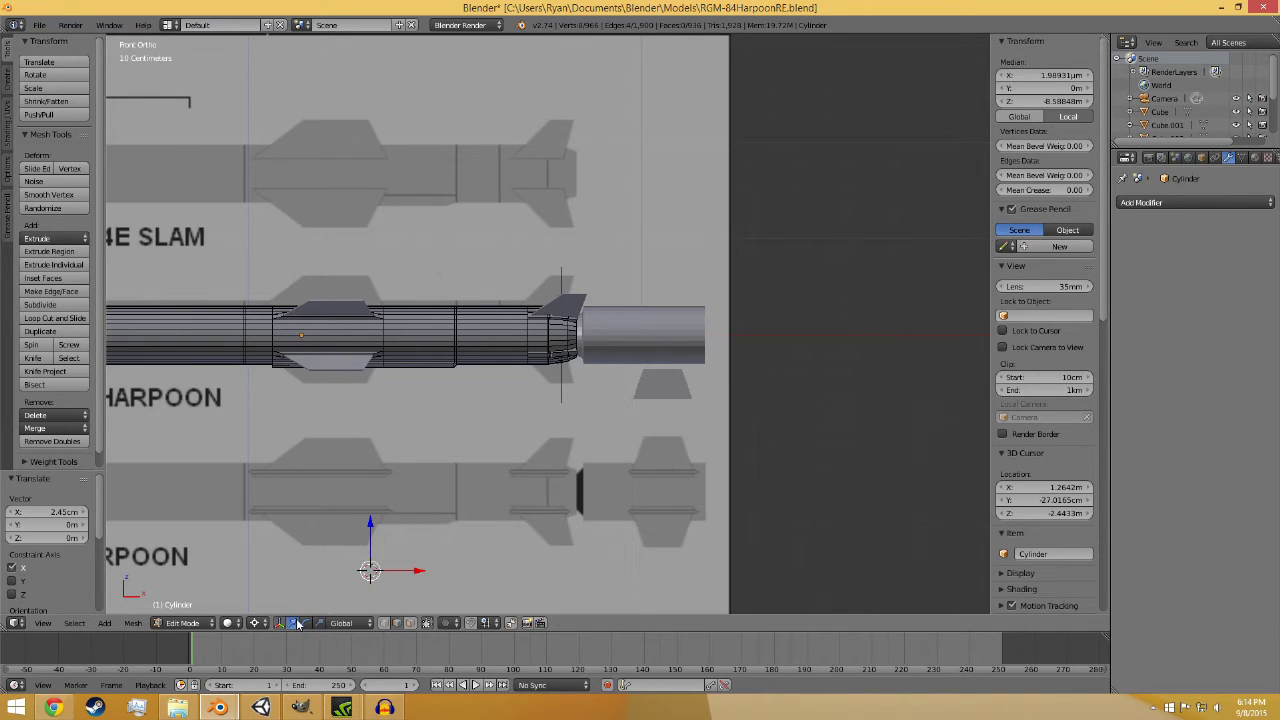
{"action": "scroll", "coordinate": [486, 471], "scroll_direction": "up", "scroll_amount": 7}
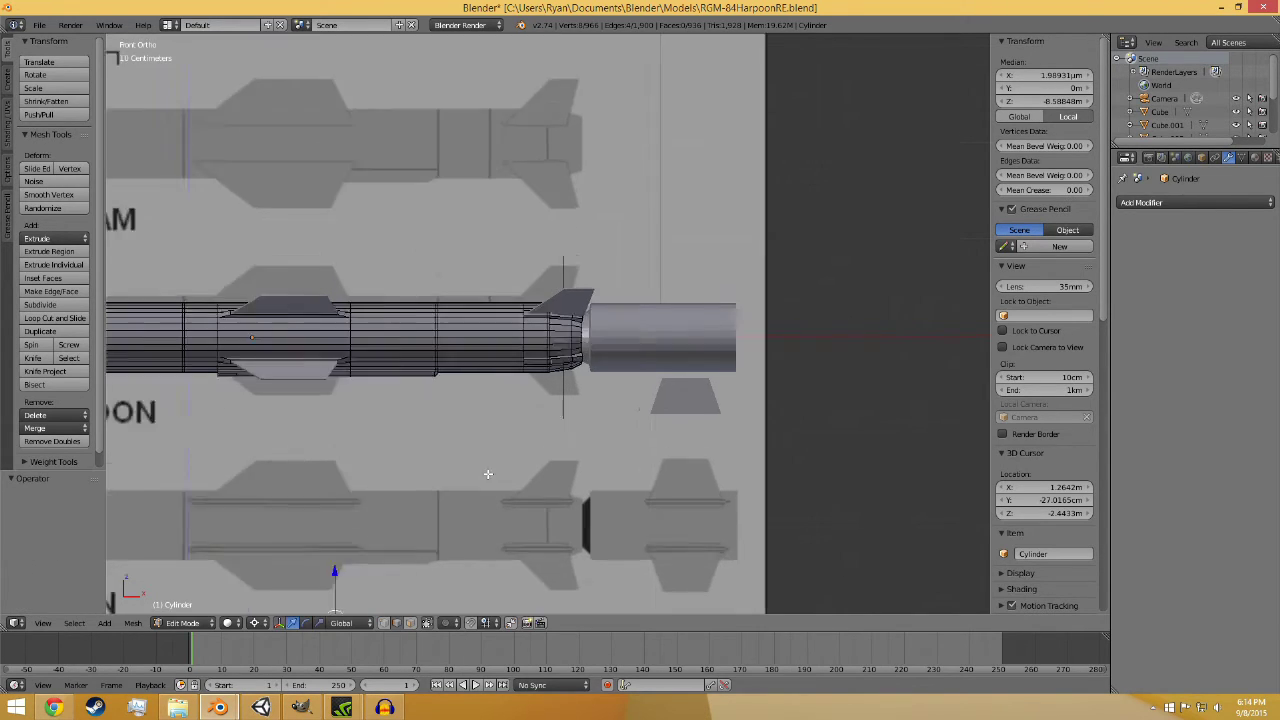
{"action": "middle_click_drag", "start_coordinate": [534, 472], "coordinate": [603, 406]}
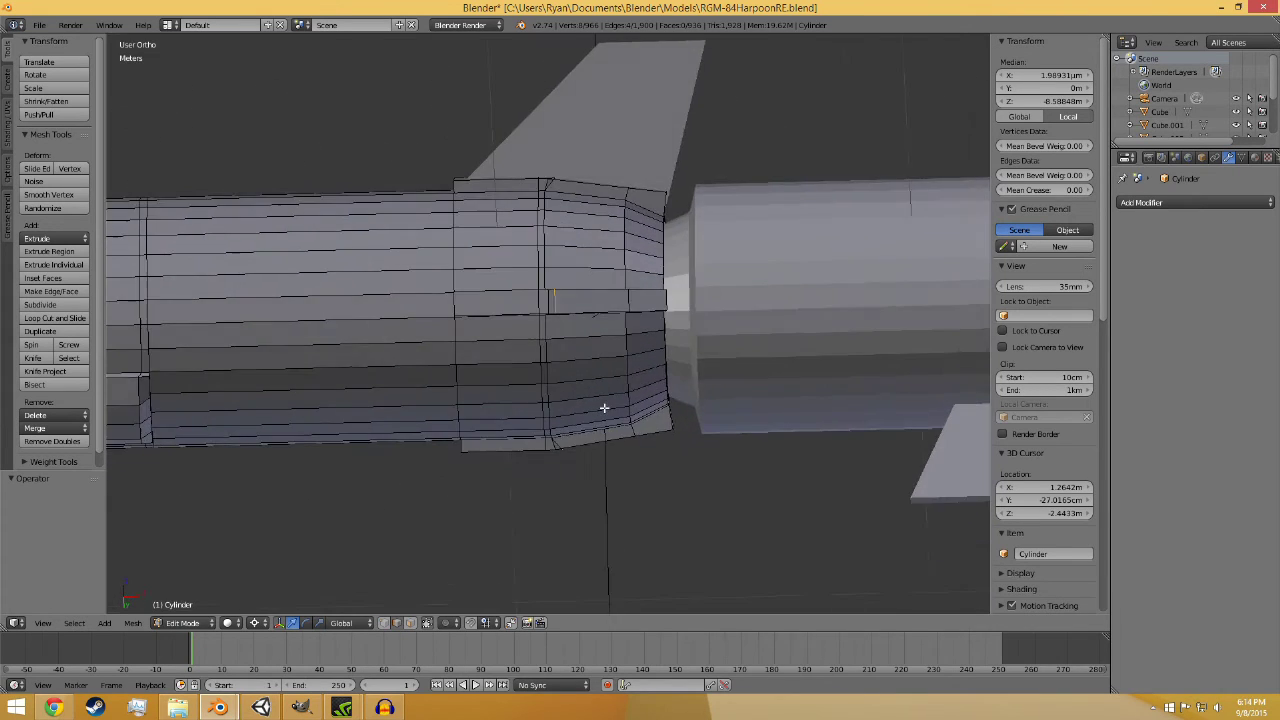
- Move the selected edges of the four mount extensions by -1.597 cm along X, deselect them and save the file
{"action": "scroll", "coordinate": [601, 405], "scroll_direction": "up", "scroll_amount": 6}
{"action": "scroll", "coordinate": [601, 401], "scroll_direction": "down", "scroll_amount": 7}
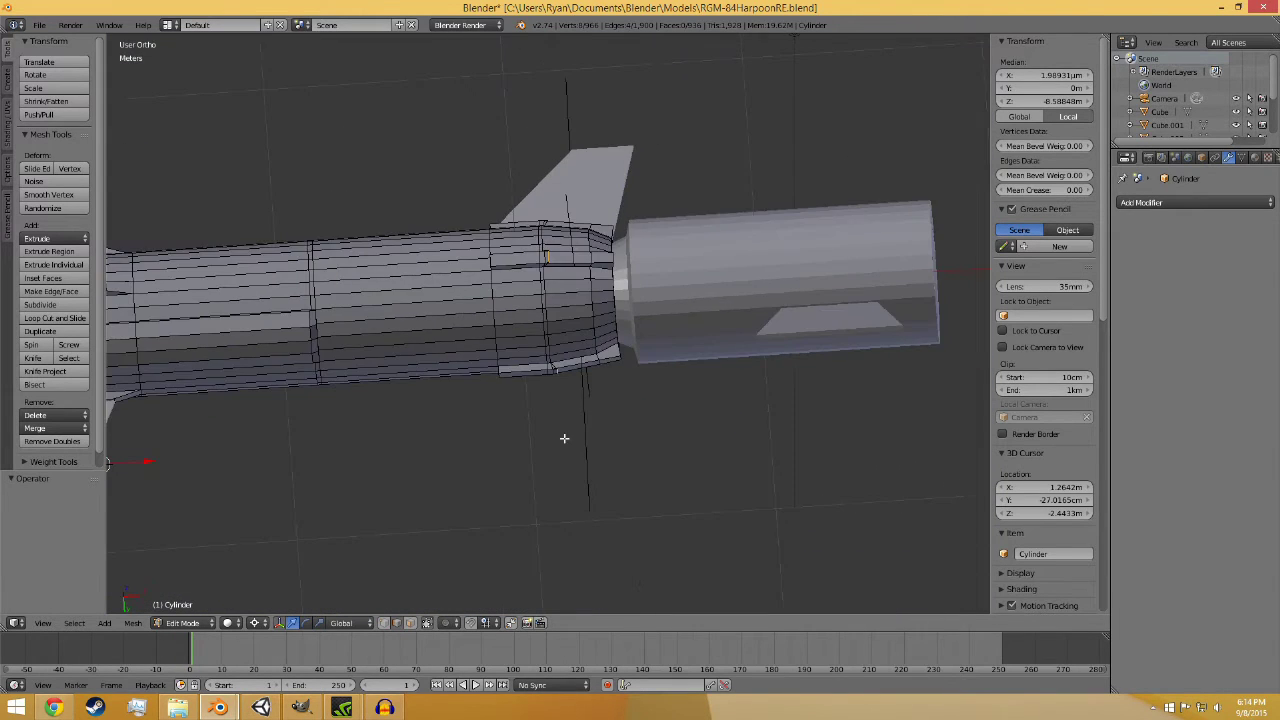
{"action": "key", "text": "g"}
{"action": "key", "text": "x"}
{"action": "left_click", "coordinate": [329, 409]}
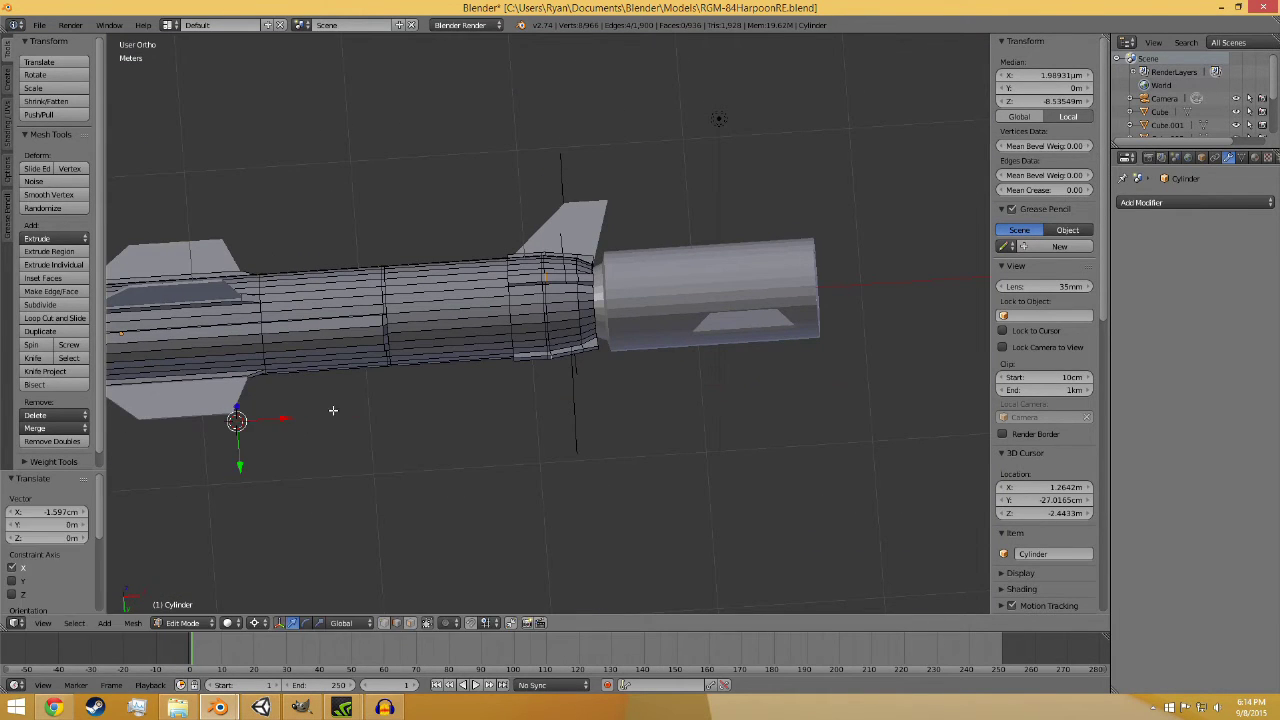
{"action": "scroll", "coordinate": [615, 465], "scroll_direction": "up", "scroll_amount": 6}
{"action": "key", "text": "a"}
{"action": "key", "text": "ctrl+s"}
{"action": "left_click", "coordinate": [611, 470]}
- Return to Object Mode and select the upper tail fin above the extended mount
{"action": "middle_click_drag", "start_coordinate": [612, 469], "coordinate": [608, 534]}
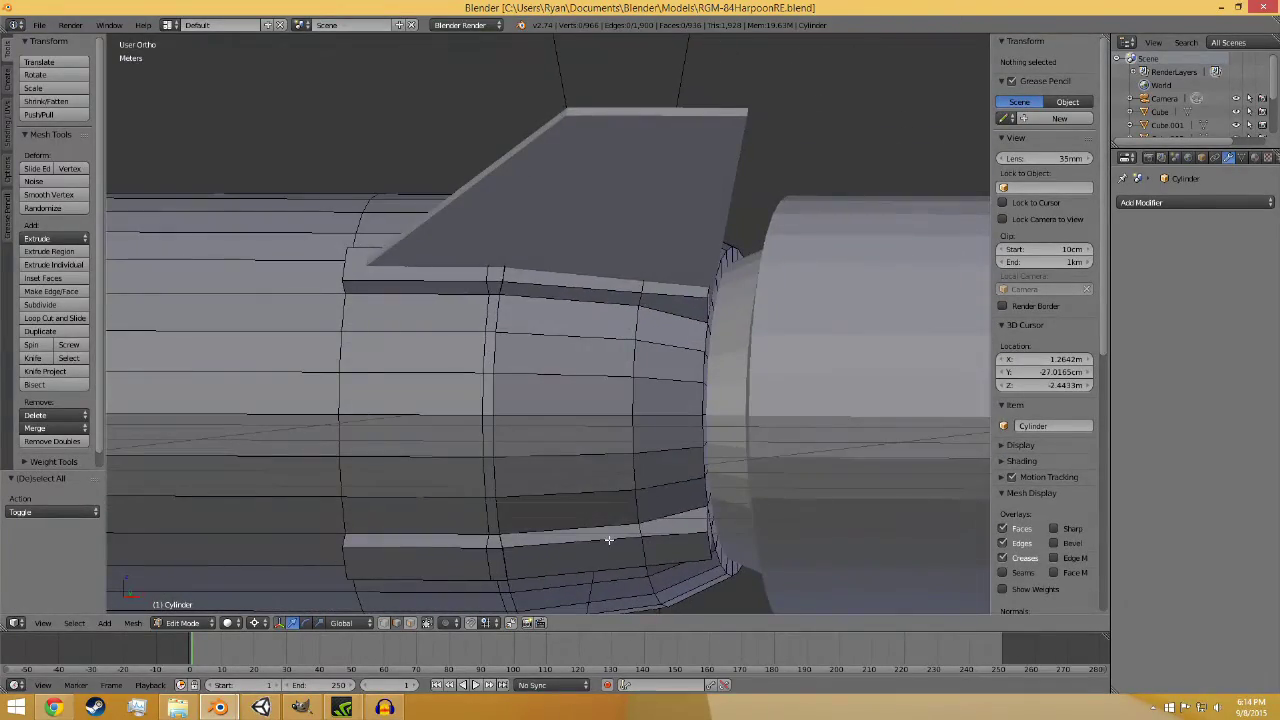
{"action": "scroll", "coordinate": [586, 449], "scroll_direction": "down", "scroll_amount": 4}
{"action": "scroll", "coordinate": [598, 424], "scroll_direction": "up", "scroll_amount": 1}
{"action": "middle_click_drag", "start_coordinate": [598, 424], "coordinate": [575, 398]}
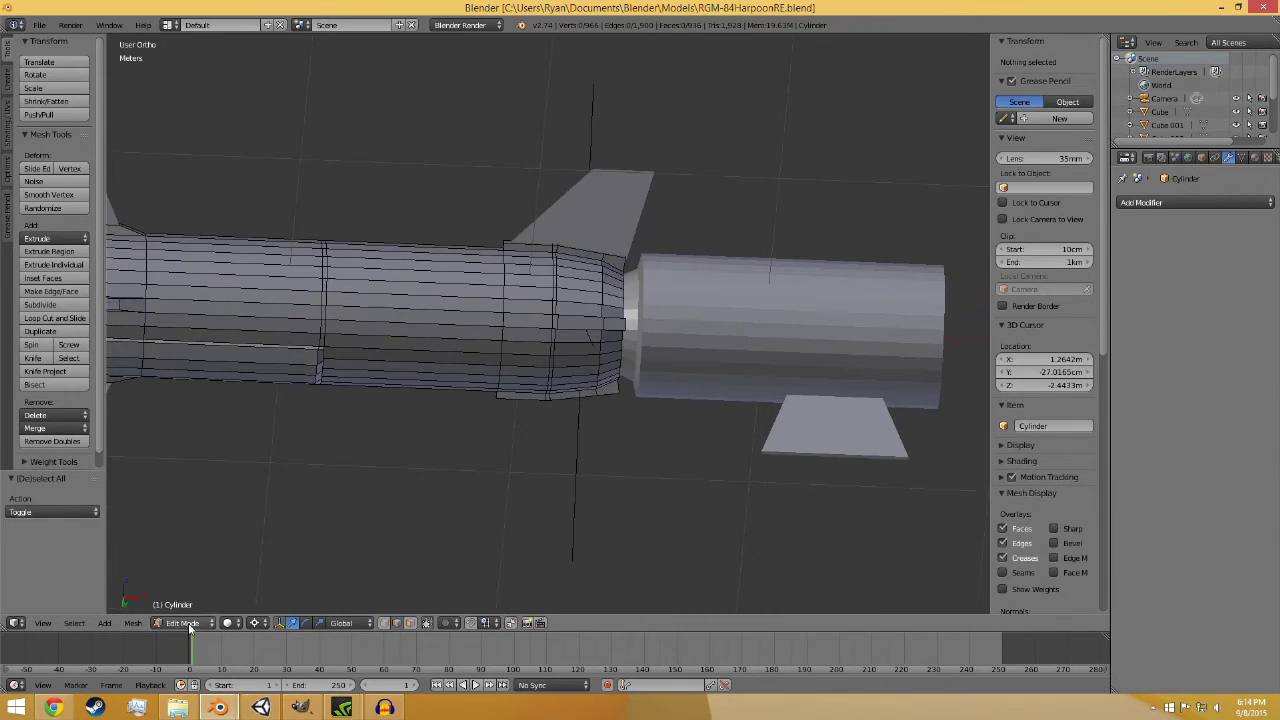
{"action": "left_click", "coordinate": [183, 622]}
{"action": "left_click", "coordinate": [185, 612]}
{"action": "right_click", "coordinate": [579, 215]}
{"action": "scroll", "coordinate": [579, 215], "scroll_direction": "up", "scroll_amount": 3}
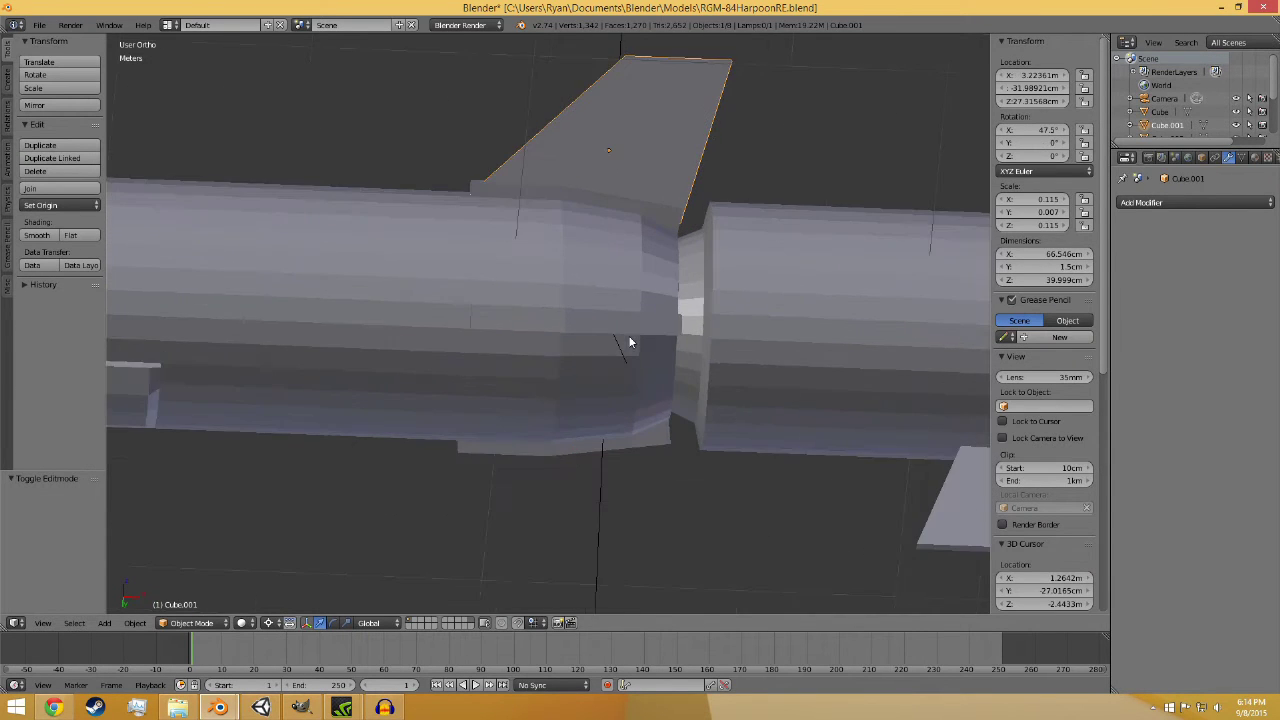
- Set the pivot point to Active Element for the selected tail fin
{"action": "middle_click_drag", "start_coordinate": [618, 297], "coordinate": [537, 411], "text": "shift"}
{"action": "scroll", "coordinate": [430, 430], "scroll_direction": "up", "scroll_amount": 2}
{"action": "middle_click_drag", "start_coordinate": [376, 508], "coordinate": [344, 576], "text": "shift"}
{"action": "left_click", "coordinate": [241, 622]}
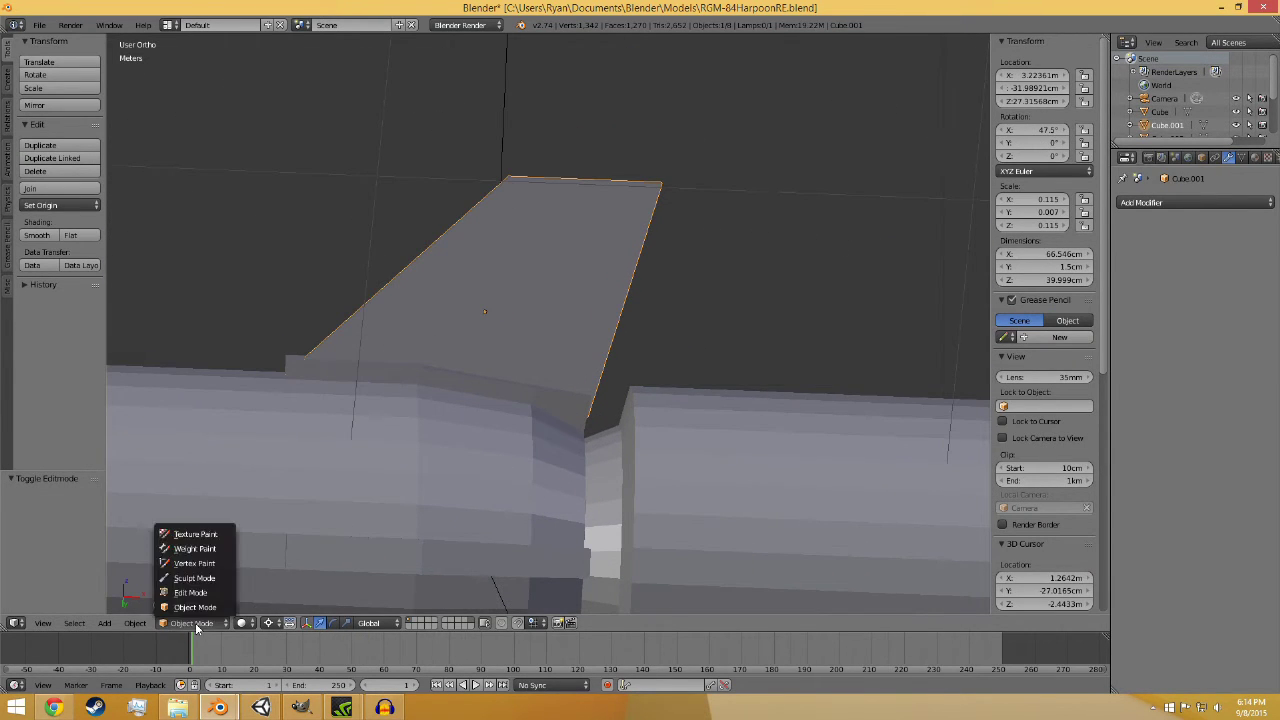
{"action": "left_click", "coordinate": [268, 622]}
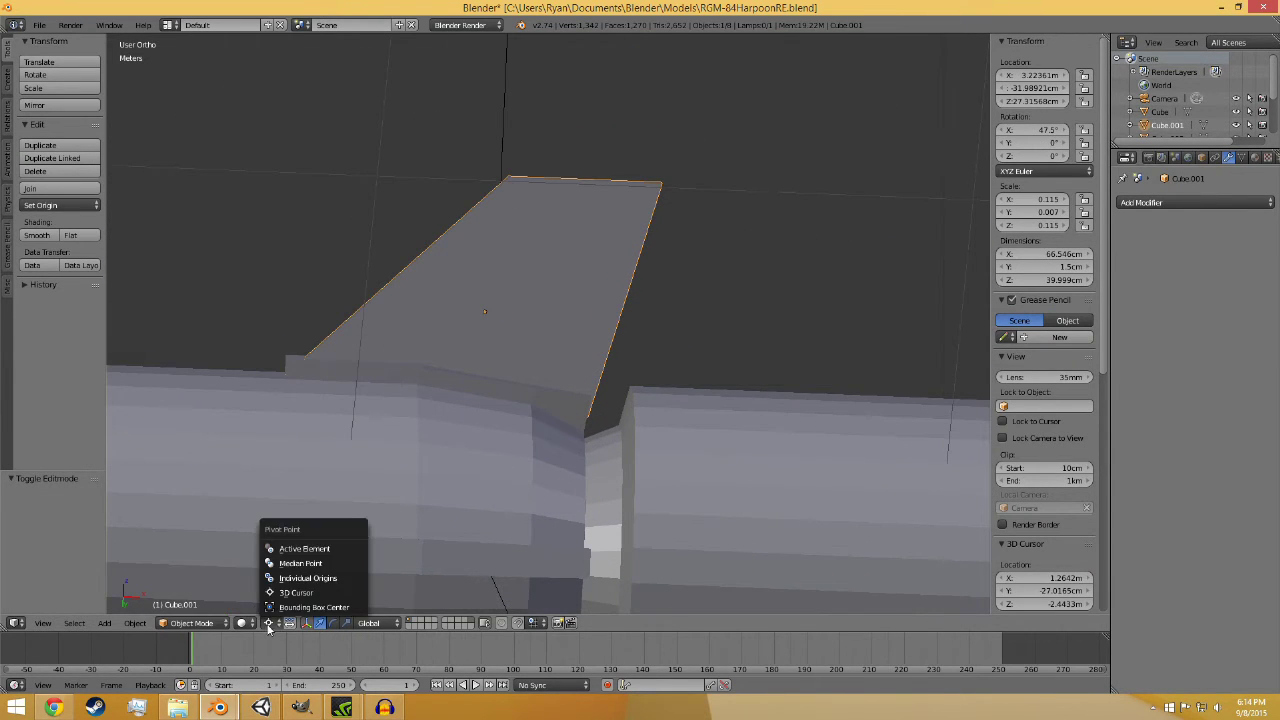
{"action": "left_click", "coordinate": [303, 549]}
{"action": "left_click", "coordinate": [195, 623]}
{"action": "left_click", "coordinate": [195, 594]}
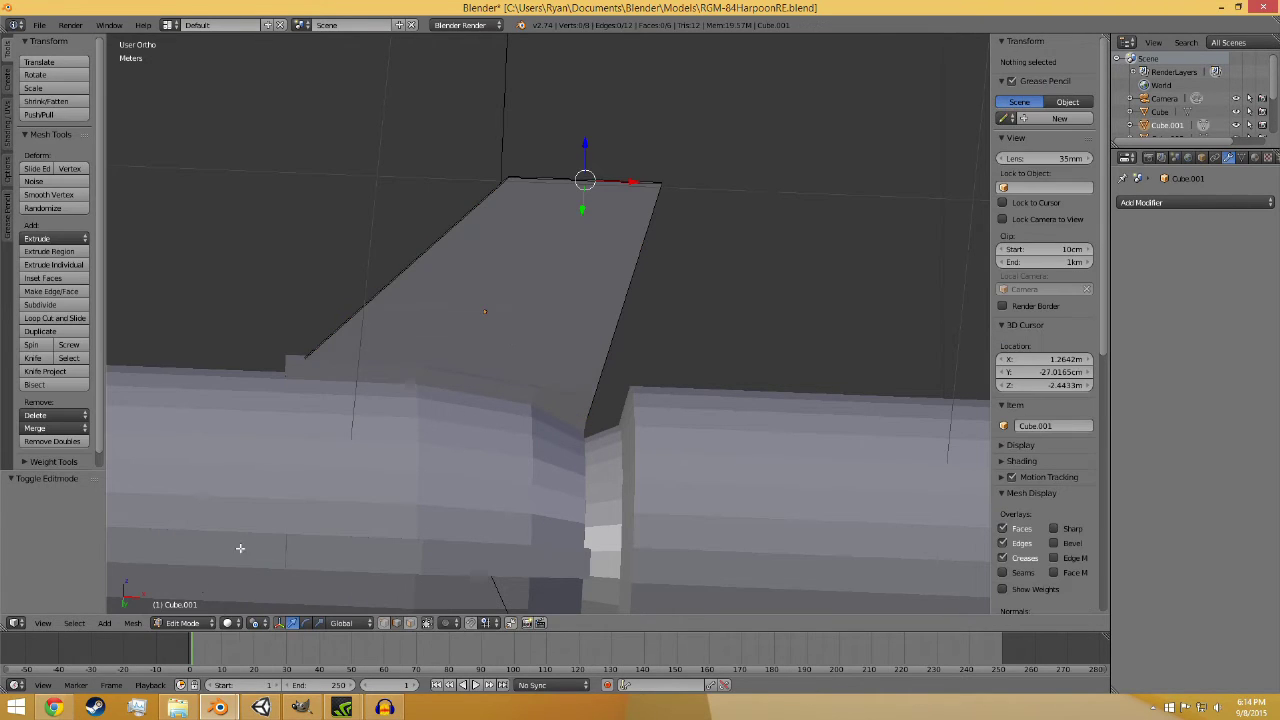
{"action": "left_click", "coordinate": [228, 623]}
{"action": "key", "text": "Tab"}
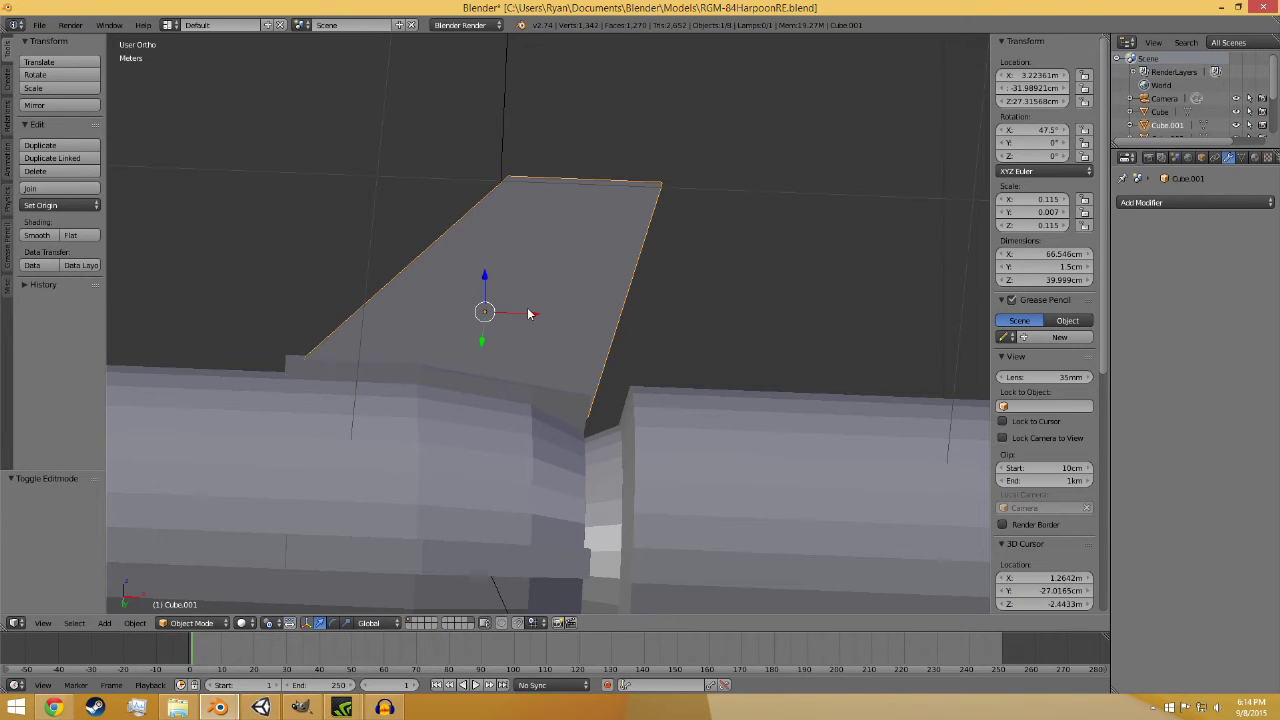
- Move the tail fin -7.862 mm along X, 4.328 cm along Z and 1.103 cm along X
{"action": "key", "text": "g"}
{"action": "key", "text": "x"}
{"action": "left_click", "coordinate": [523, 308]}
{"action": "key", "text": "g"}
{"action": "key", "text": "z"}
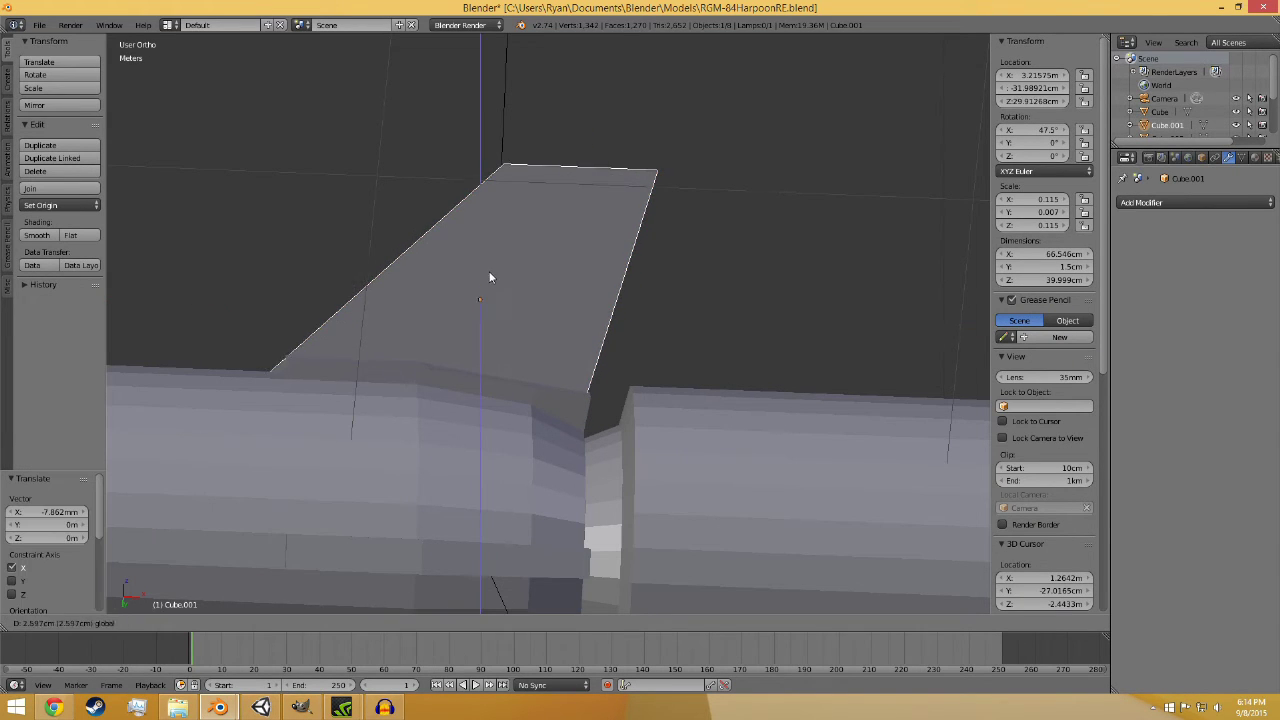
{"action": "left_click", "coordinate": [500, 260]}
{"action": "key", "text": "g"}
{"action": "key", "text": "x"}
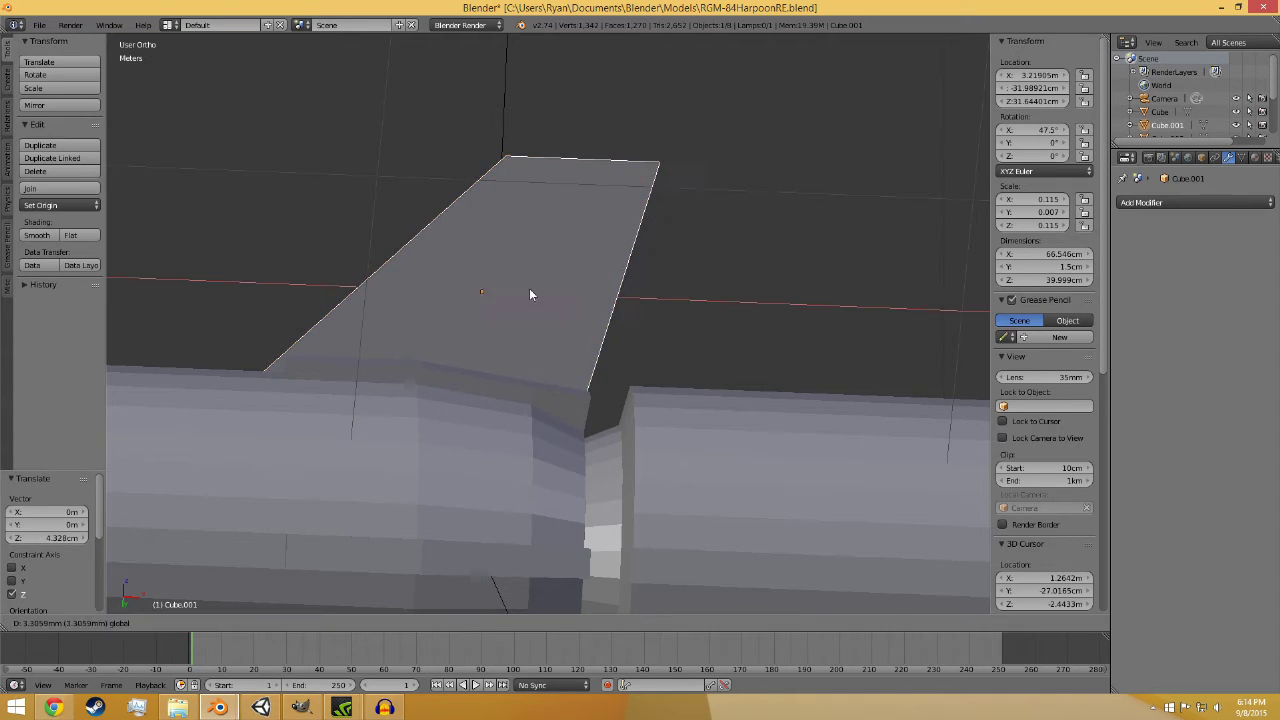
{"action": "left_click", "coordinate": [534, 288]}
- Shift the tail fin -6.016 cm along Z, -3.732 cm along Y and 4.314 cm along Z toward its mount
{"action": "middle_click_drag", "start_coordinate": [400, 391], "coordinate": [440, 471]}
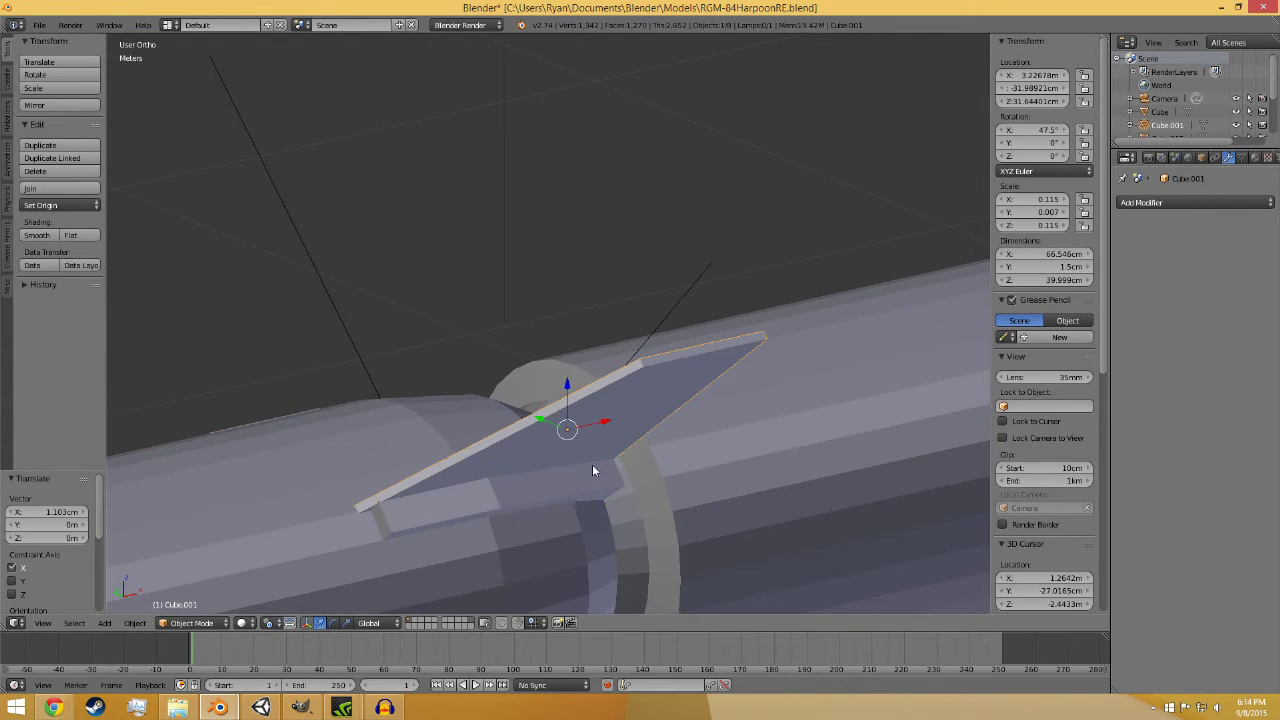
{"action": "middle_click_drag", "start_coordinate": [592, 464], "coordinate": [652, 382]}
{"action": "key", "text": "g"}
{"action": "key", "text": "z"}
{"action": "left_click", "coordinate": [631, 430]}
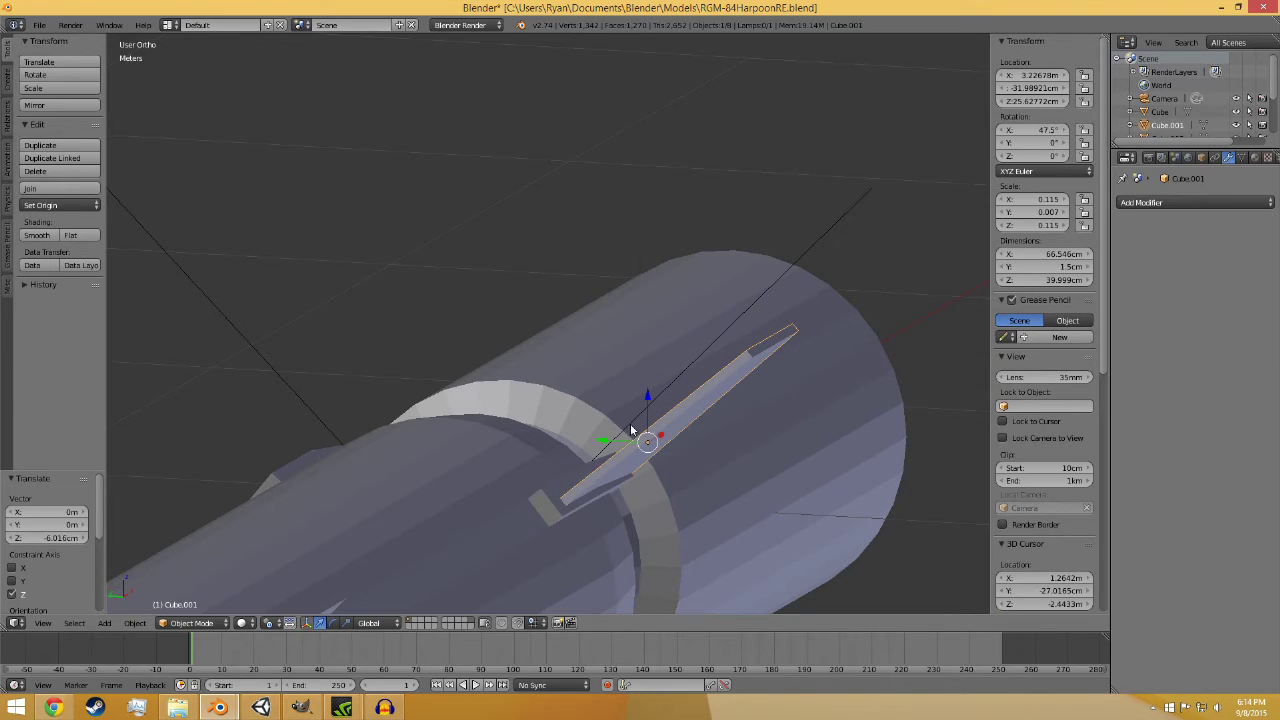
{"action": "key", "text": "g"}
{"action": "key", "text": "y"}
{"action": "left_click", "coordinate": [664, 424]}
{"action": "key", "text": "g"}
{"action": "key", "text": "z"}
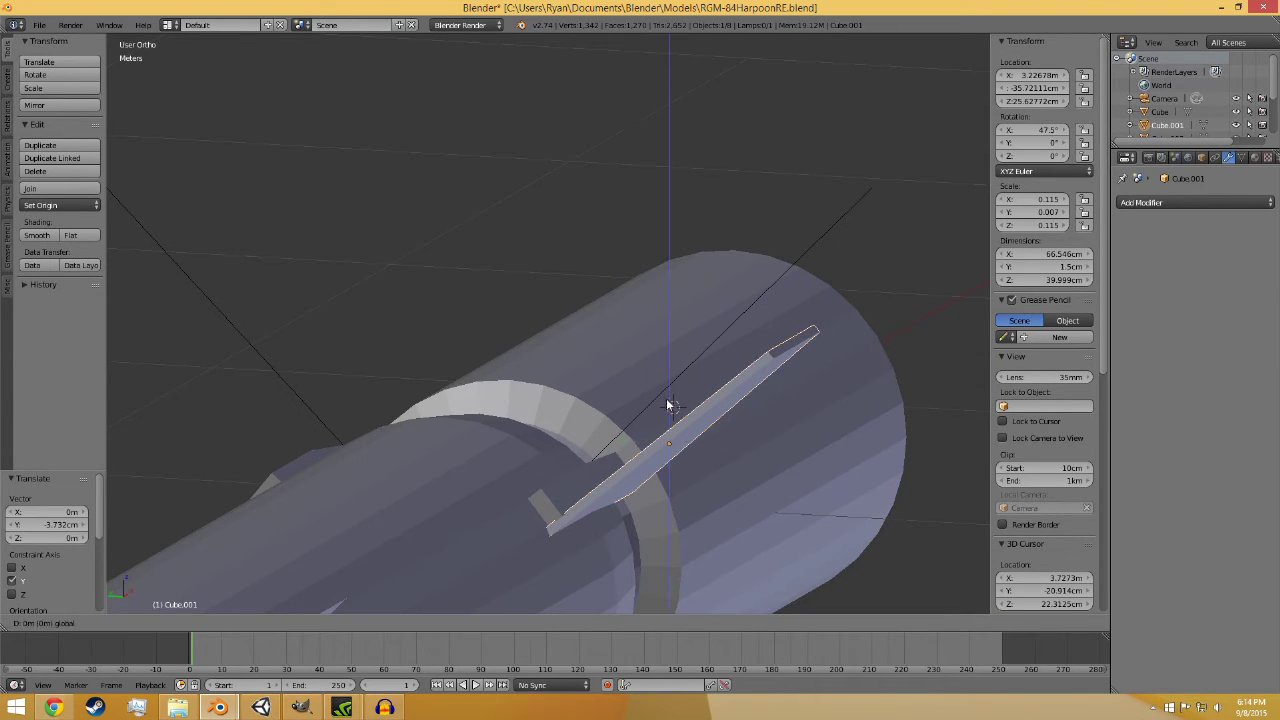
{"action": "left_click", "coordinate": [659, 375]}
- Lower the tail fin to Z 28.02634 cm and move it 3.052 cm along Y to centre it on its mount
{"action": "middle_click_drag", "start_coordinate": [659, 375], "coordinate": [575, 371]}
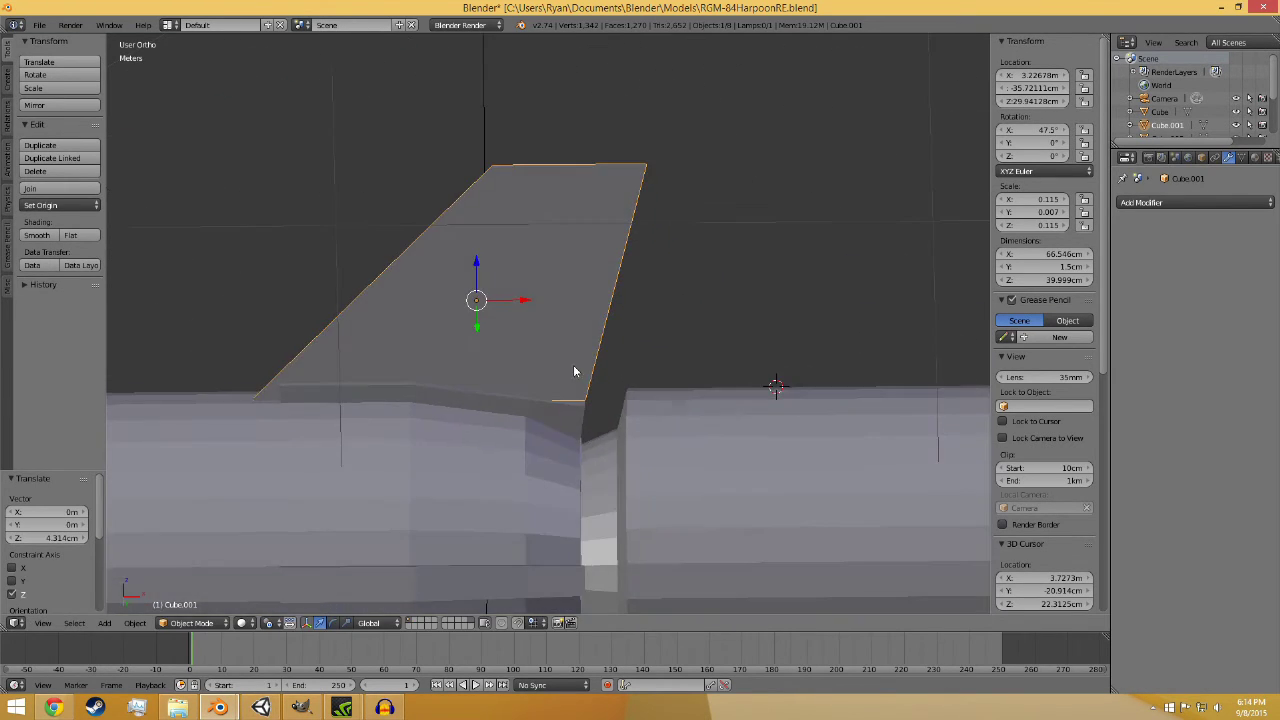
{"action": "key", "text": "g"}
{"action": "key", "text": "z"}
{"action": "left_click", "coordinate": [476, 270]}
{"action": "middle_click_drag", "start_coordinate": [476, 270], "coordinate": [458, 437]}
{"action": "key", "text": "g"}
{"action": "key", "text": "y"}
{"action": "left_click", "coordinate": [371, 457]}
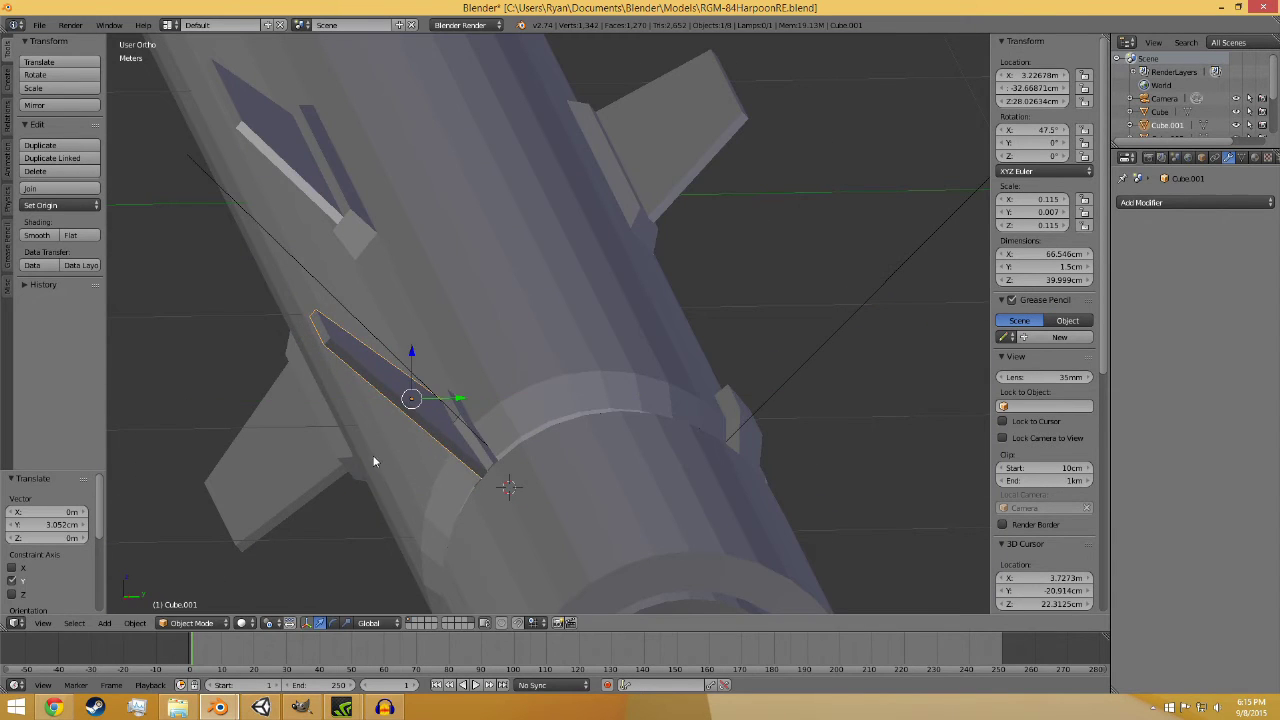
- Open the missile body's mesh for editing and select the front end faces of the tail fin mounts
{"action": "middle_click_drag", "start_coordinate": [371, 457], "coordinate": [582, 447]}
{"action": "key", "text": "a"}
{"action": "right_click", "coordinate": [420, 449]}
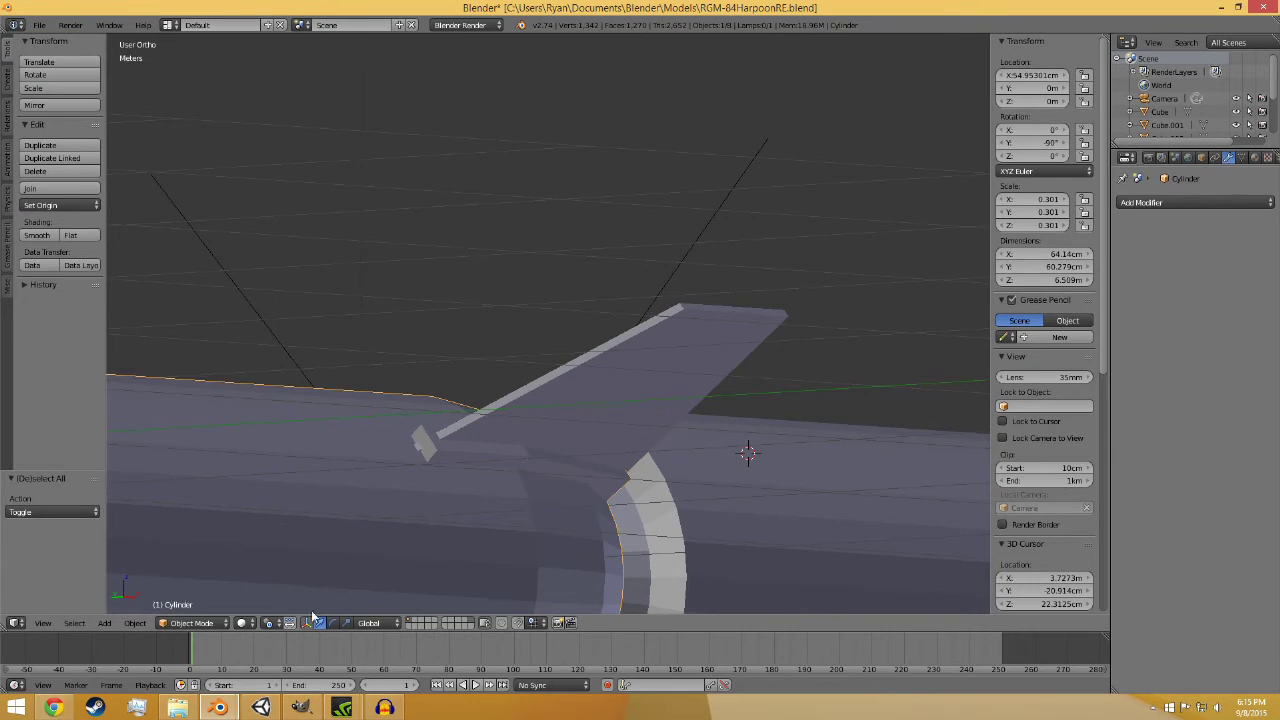
{"action": "left_click", "coordinate": [192, 623]}
{"action": "left_click", "coordinate": [190, 593]}
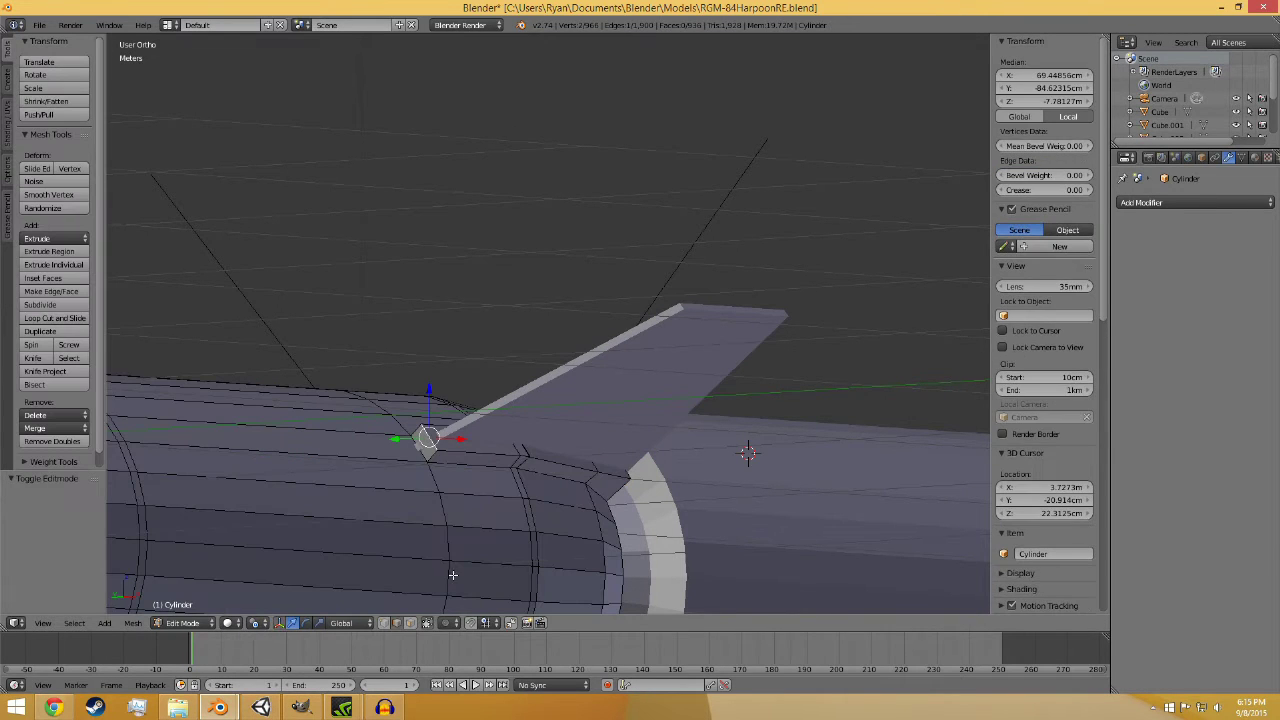
{"action": "right_click", "coordinate": [430, 454]}
{"action": "middle_click_drag", "start_coordinate": [430, 454], "coordinate": [422, 344]}
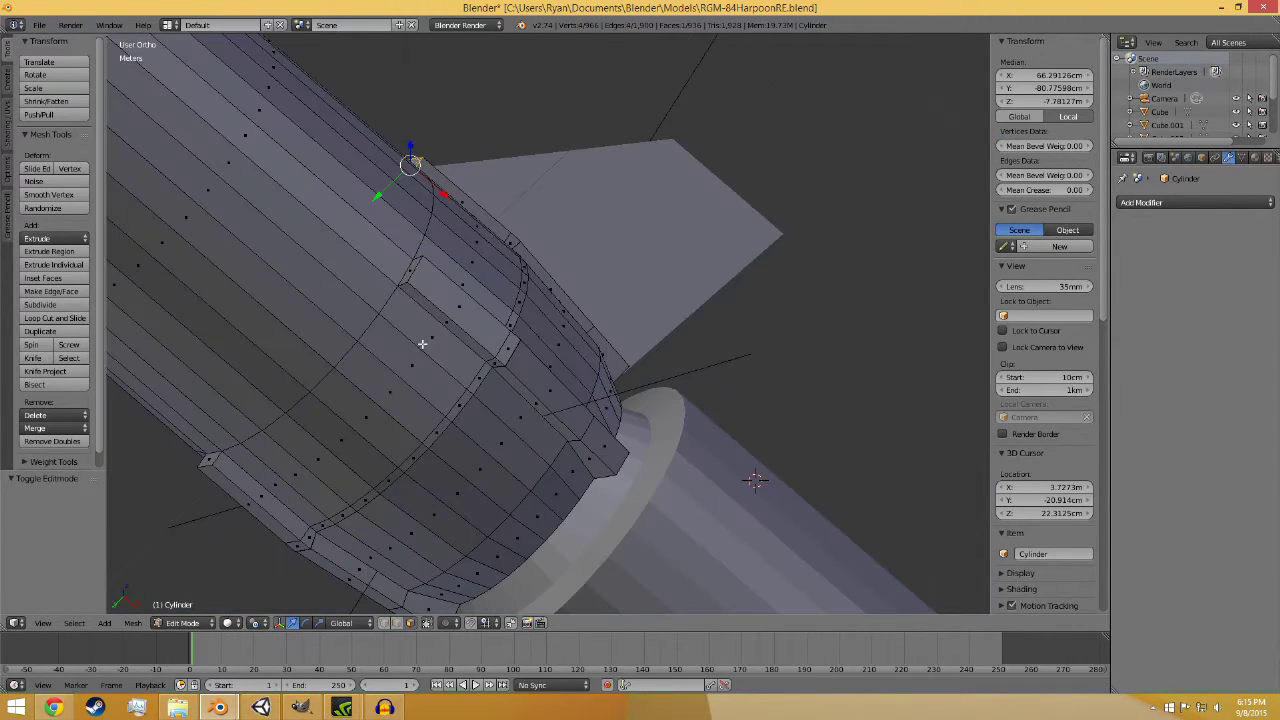
{"action": "right_click", "coordinate": [409, 268], "text": "shift"}
{"action": "mouse_move", "coordinate": [409, 268]}
{"action": "middle_mouse_down"}
{"action": "mouse_move", "coordinate": [386, 426]}
{"action": "mouse_move", "coordinate": [521, 449]}
{"action": "middle_mouse_up"}
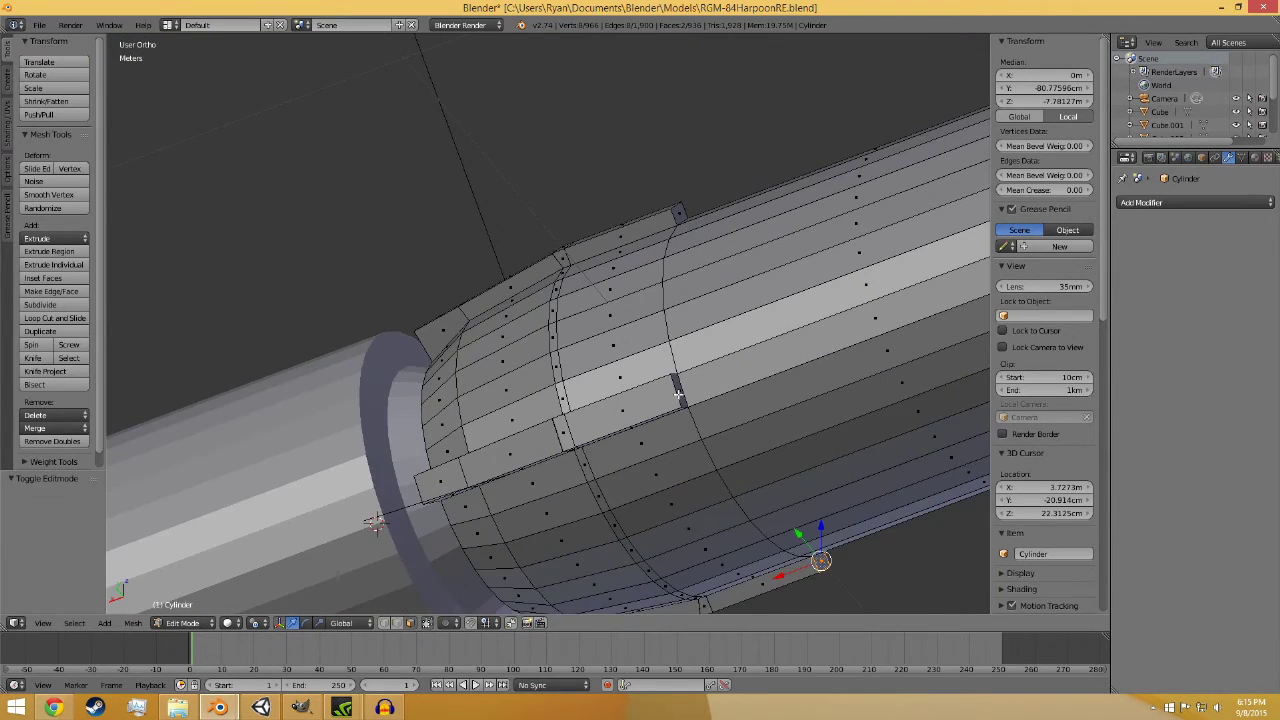
{"action": "right_click", "coordinate": [678, 395], "text": "shift"}
{"action": "middle_click_drag", "start_coordinate": [678, 395], "coordinate": [660, 463]}
{"action": "middle_click_drag", "start_coordinate": [647, 567], "coordinate": [686, 455]}
- Try shifting the selected mount front faces slightly toward the nose along X, deselect them and save the file
{"action": "left_click_drag", "start_coordinate": [666, 438], "coordinate": [675, 438]}
{"action": "key", "text": "a"}
{"action": "key", "text": "ctrl+s"}
{"action": "left_click", "coordinate": [709, 504]}
- Return to Object Mode and try nudging the tail fin slightly to fit its mount
{"action": "middle_click_drag", "start_coordinate": [780, 497], "coordinate": [406, 562]}
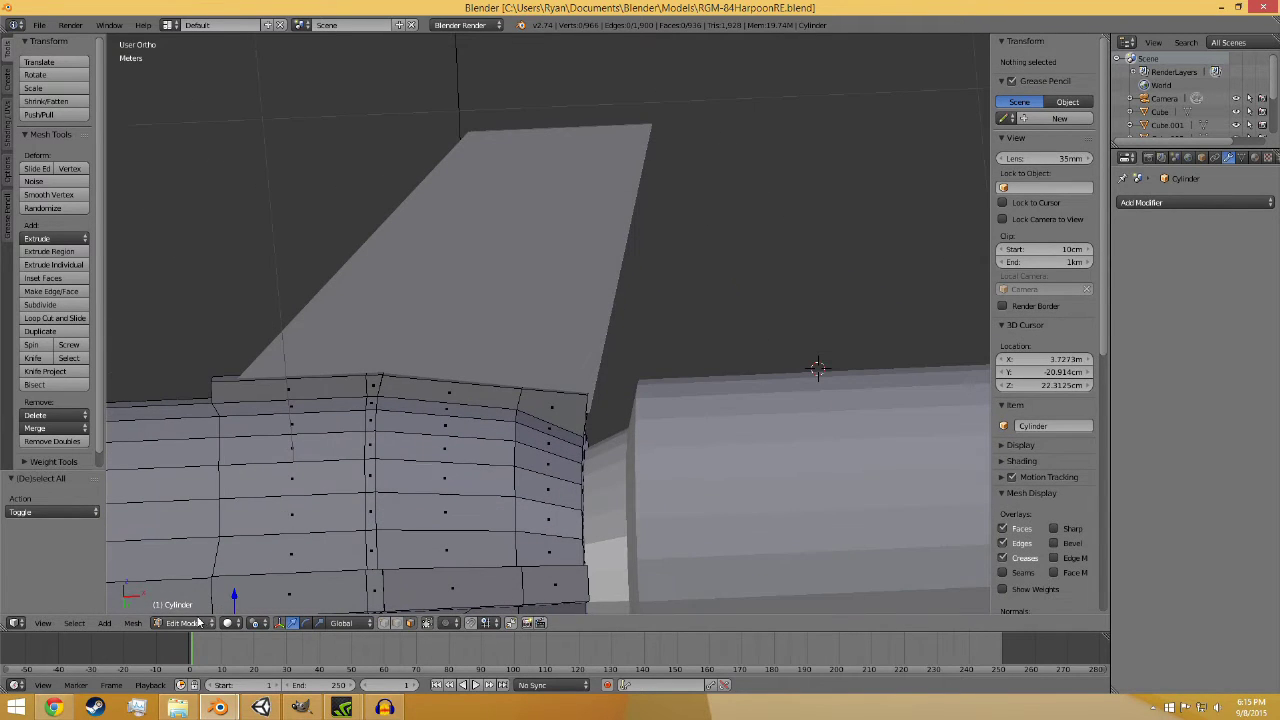
{"action": "left_click", "coordinate": [190, 622]}
{"action": "left_click", "coordinate": [223, 574]}
{"action": "right_click", "coordinate": [520, 328]}
{"action": "left_click_drag", "start_coordinate": [509, 296], "coordinate": [501, 292]}
{"action": "middle_click_drag", "start_coordinate": [451, 288], "coordinate": [398, 560]}
{"action": "right_click", "coordinate": [424, 572]}
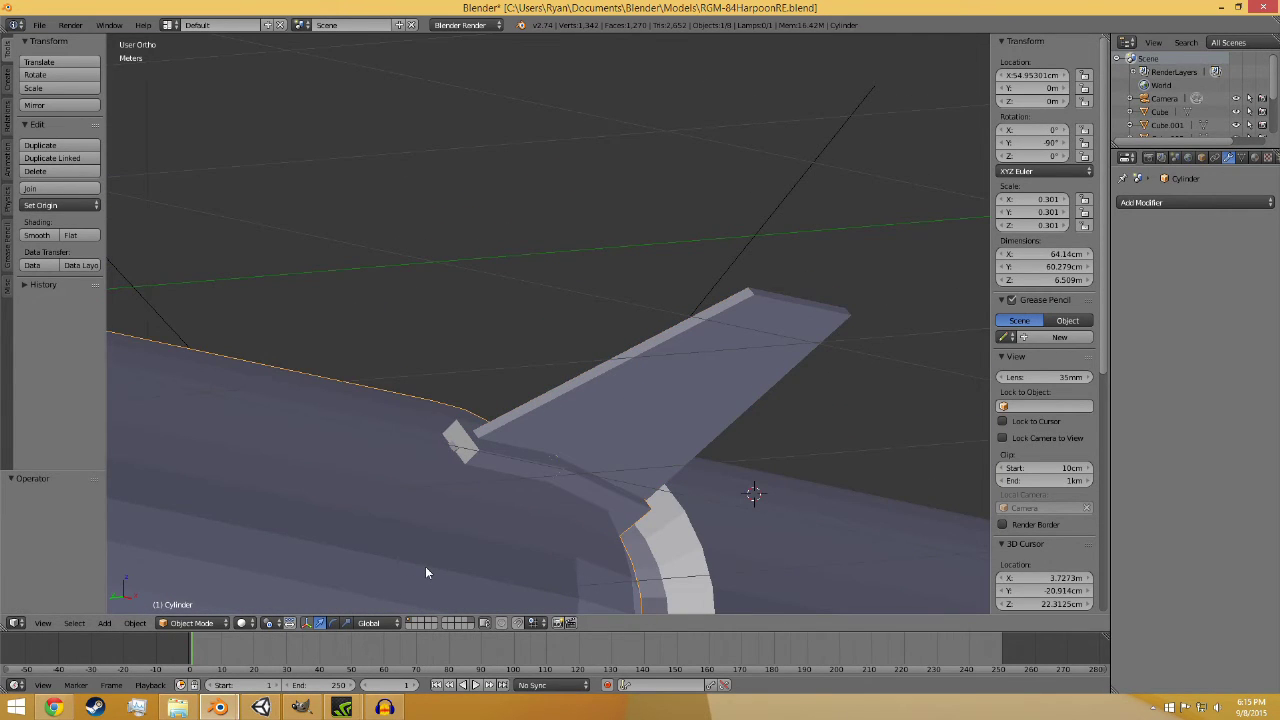
{"action": "right_click", "coordinate": [425, 572]}
{"action": "left_click", "coordinate": [192, 622]}
{"action": "left_click", "coordinate": [190, 592]}
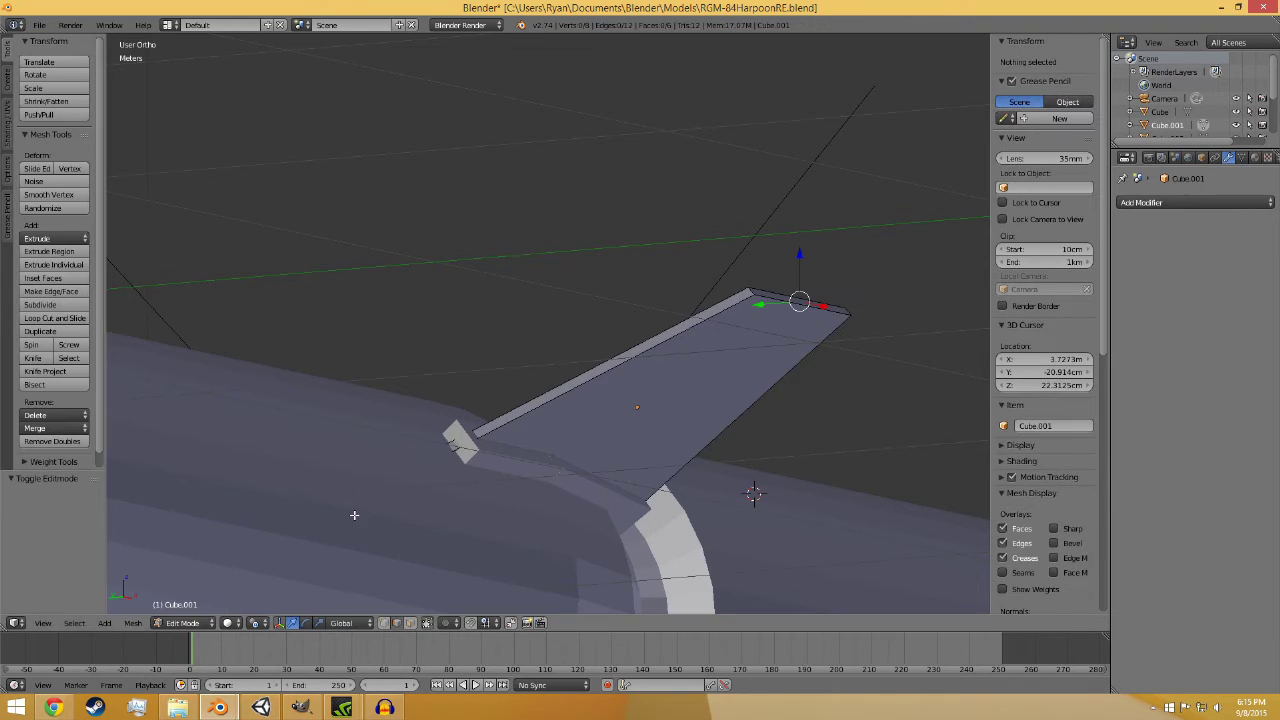
{"action": "left_click", "coordinate": [192, 622]}
{"action": "left_click", "coordinate": [192, 607]}
- Edit the missile body's mesh in face selection mode and select the front end faces of all four tail fin mounts
{"action": "right_click", "coordinate": [344, 505]}
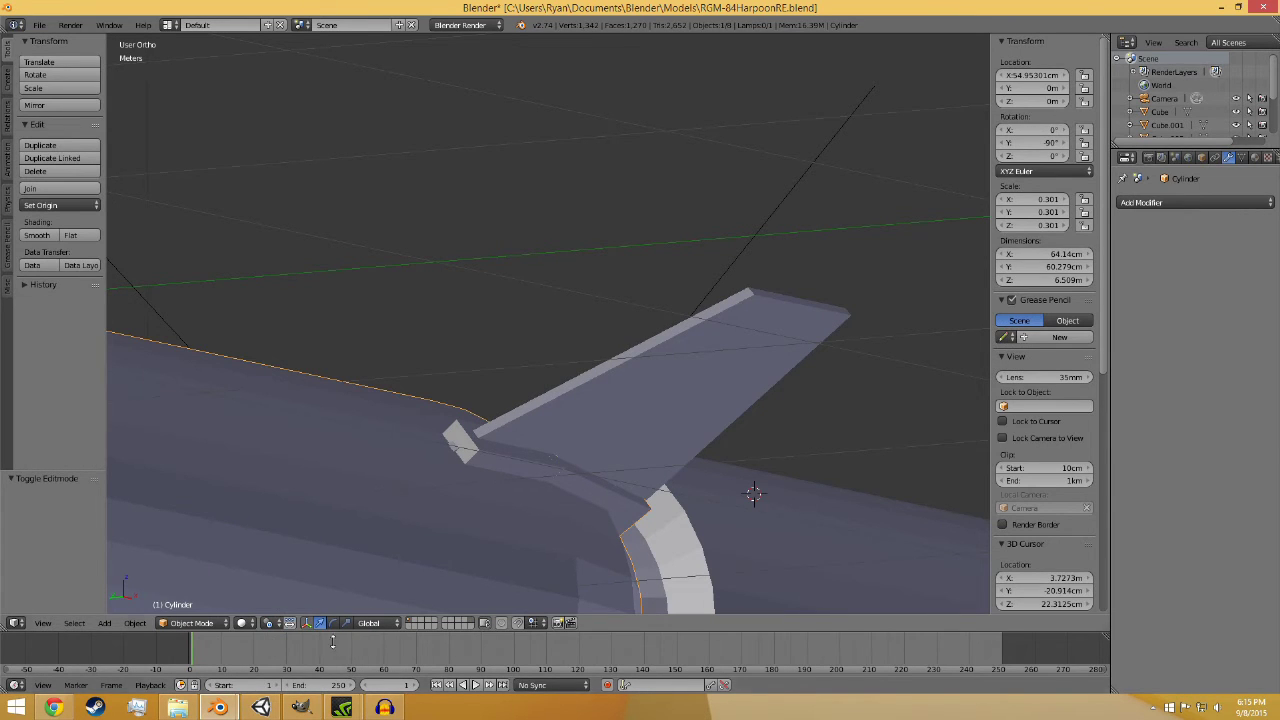
{"action": "left_click", "coordinate": [192, 622]}
{"action": "left_click", "coordinate": [190, 592]}
{"action": "right_click", "coordinate": [464, 438]}
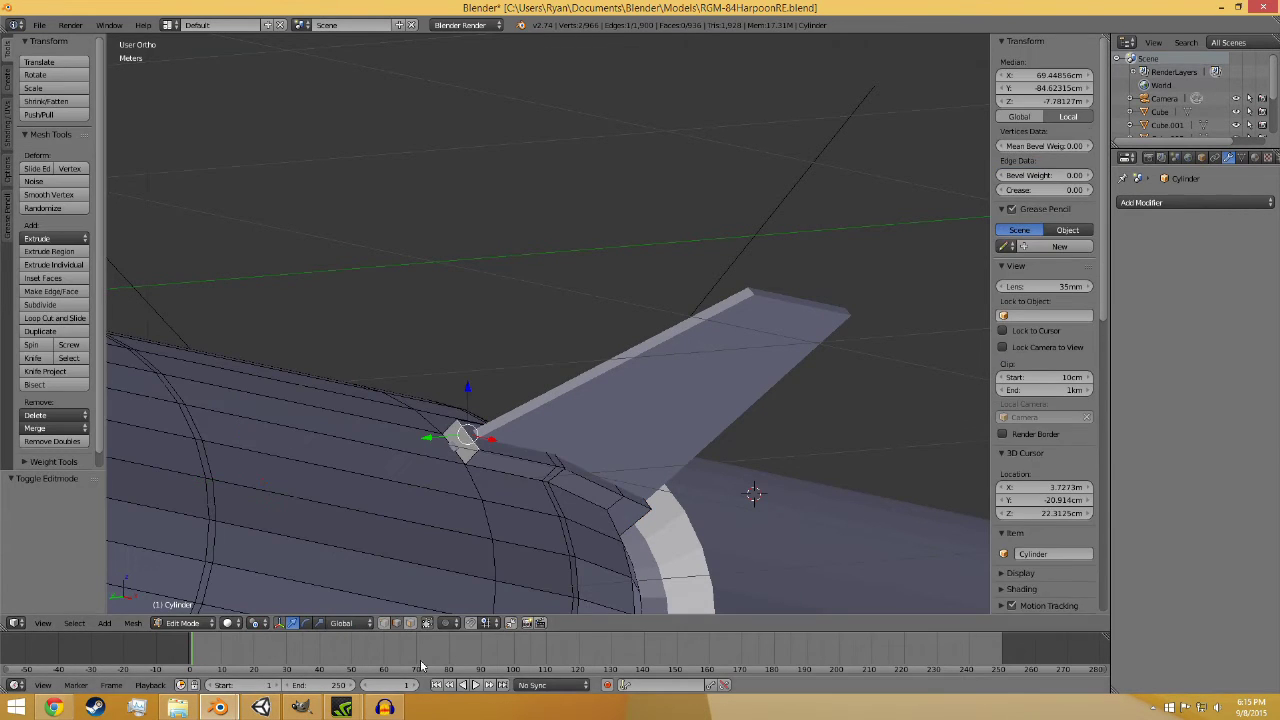
{"action": "left_click", "coordinate": [410, 623]}
{"action": "right_click", "coordinate": [463, 445]}
{"action": "middle_click_drag", "start_coordinate": [486, 591], "coordinate": [487, 486]}
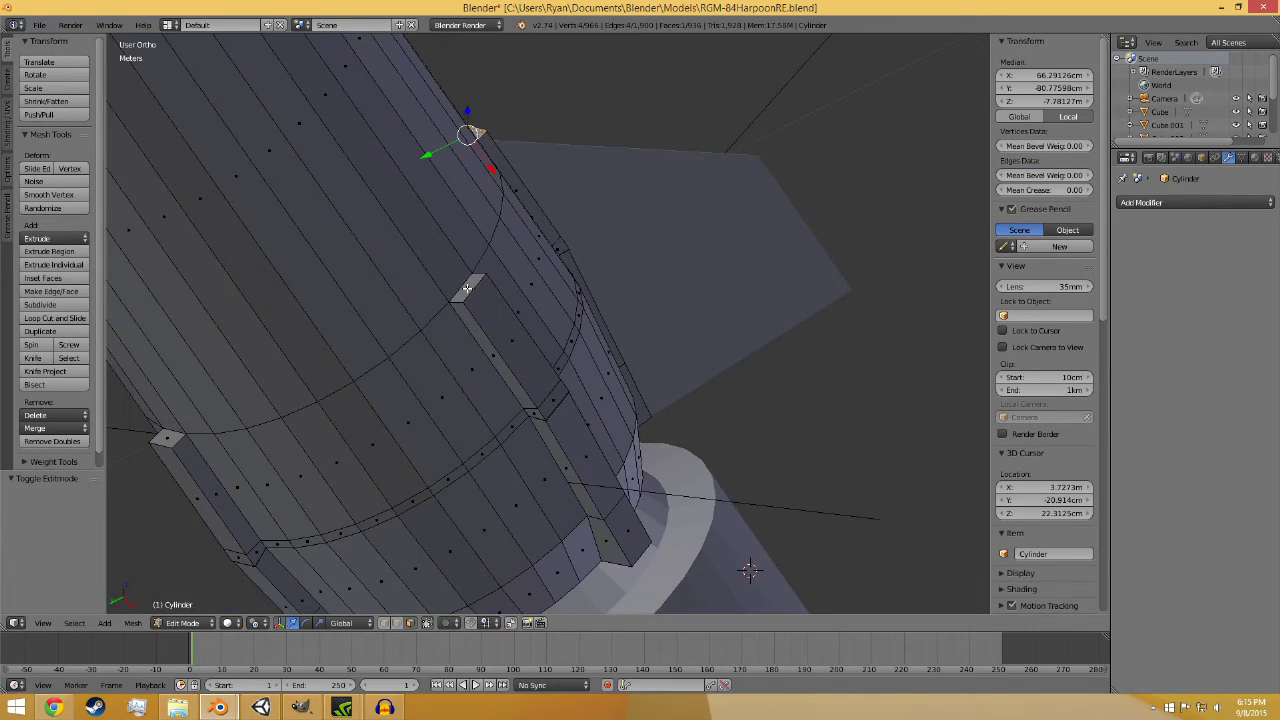
{"action": "right_click", "coordinate": [467, 288], "text": "shift"}
{"action": "middle_click_drag", "start_coordinate": [405, 420], "coordinate": [498, 464]}
{"action": "right_click", "coordinate": [561, 515], "text": "shift"}
{"action": "middle_click_drag", "start_coordinate": [475, 385], "coordinate": [545, 456]}
{"action": "right_click", "coordinate": [576, 507], "text": "shift"}
- Shift the four selected mount end faces slightly toward the nose along X, deselect them and save the file
{"action": "middle_click_drag", "start_coordinate": [590, 528], "coordinate": [647, 516]}
{"action": "scroll", "coordinate": [767, 429], "scroll_direction": "down", "scroll_amount": 3}
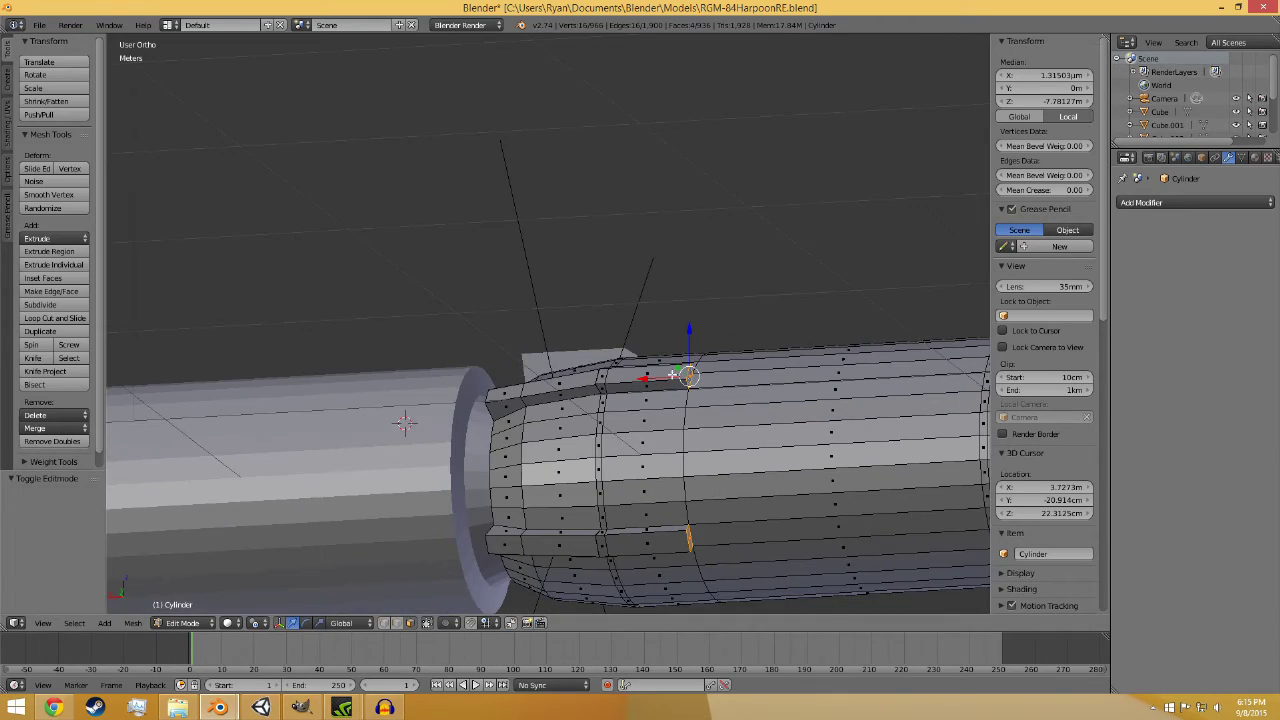
{"action": "left_click_drag", "start_coordinate": [647, 379], "coordinate": [658, 381]}
{"action": "left_click", "coordinate": [657, 382]}
{"action": "key", "text": "a"}
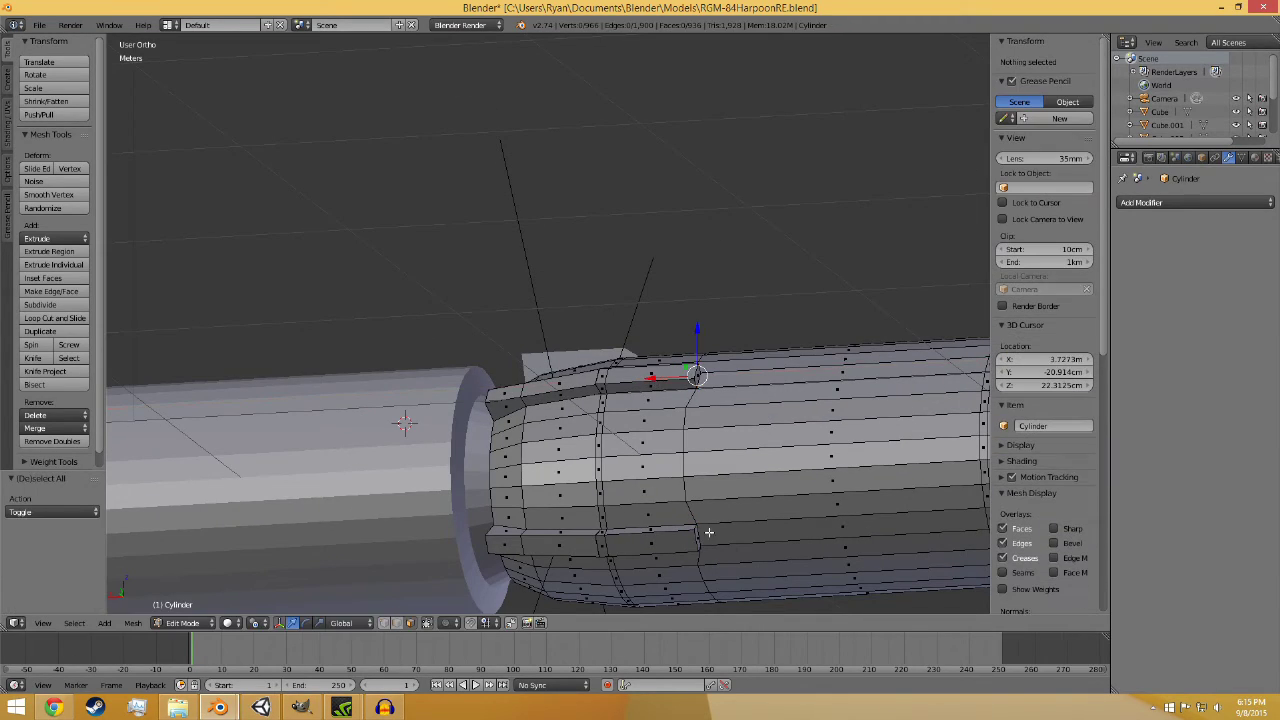
{"action": "middle_click_drag", "start_coordinate": [708, 530], "coordinate": [380, 600]}
{"action": "key", "text": "ctrl+s"}
{"action": "left_click", "coordinate": [695, 573]}
- Return to Object Mode and move the tail fin to X 3.21889 m and Z 28.46732 cm, then deselect it
{"action": "left_click", "coordinate": [192, 626]}
{"action": "left_click", "coordinate": [194, 609]}
{"action": "right_click", "coordinate": [492, 375]}
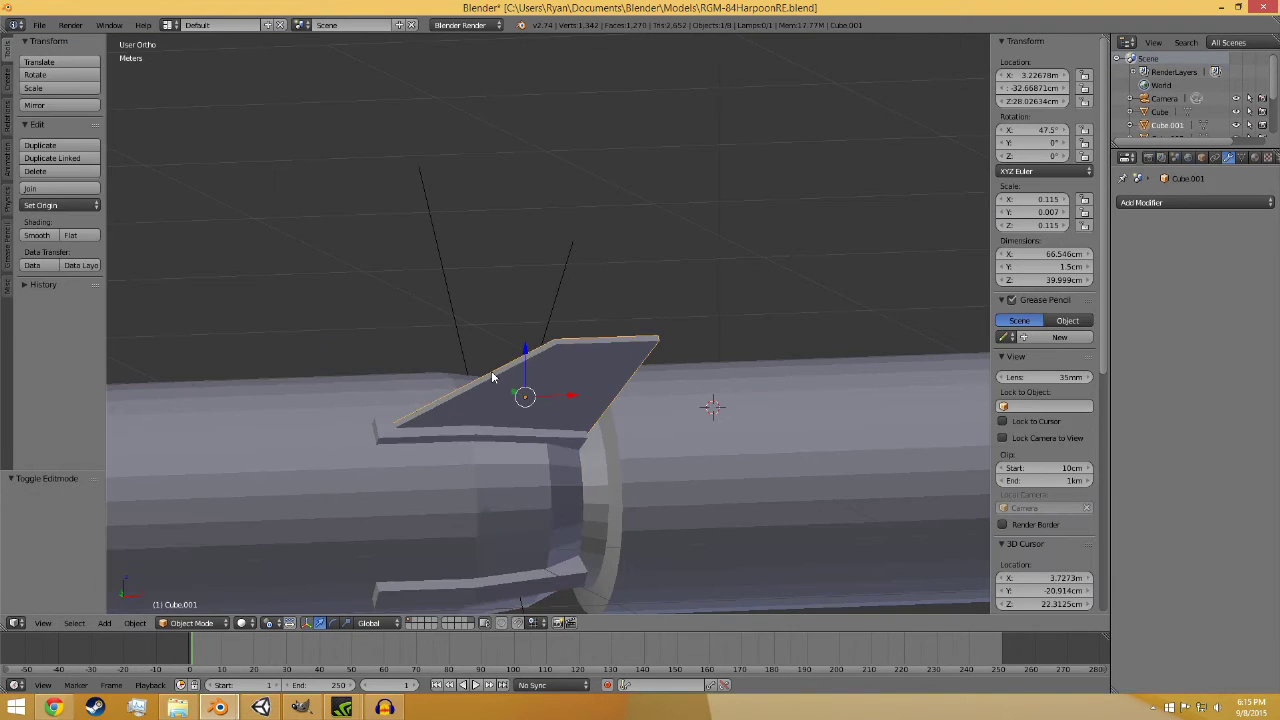
{"action": "middle_click_drag", "start_coordinate": [492, 375], "coordinate": [480, 422]}
{"action": "scroll", "coordinate": [476, 352], "scroll_direction": "up", "scroll_amount": 4}
{"action": "left_click_drag", "start_coordinate": [505, 343], "coordinate": [466, 306]}
{"action": "key", "text": "a"}
- Adjust the tail fin to Y -33.23566 cm and Z 27.81297 cm so it sits centred on its mount, and save the file
{"action": "scroll", "coordinate": [686, 430], "scroll_direction": "down", "scroll_amount": 5}
{"action": "middle_click_drag", "start_coordinate": [686, 432], "coordinate": [588, 542]}
{"action": "right_click", "coordinate": [453, 373]}
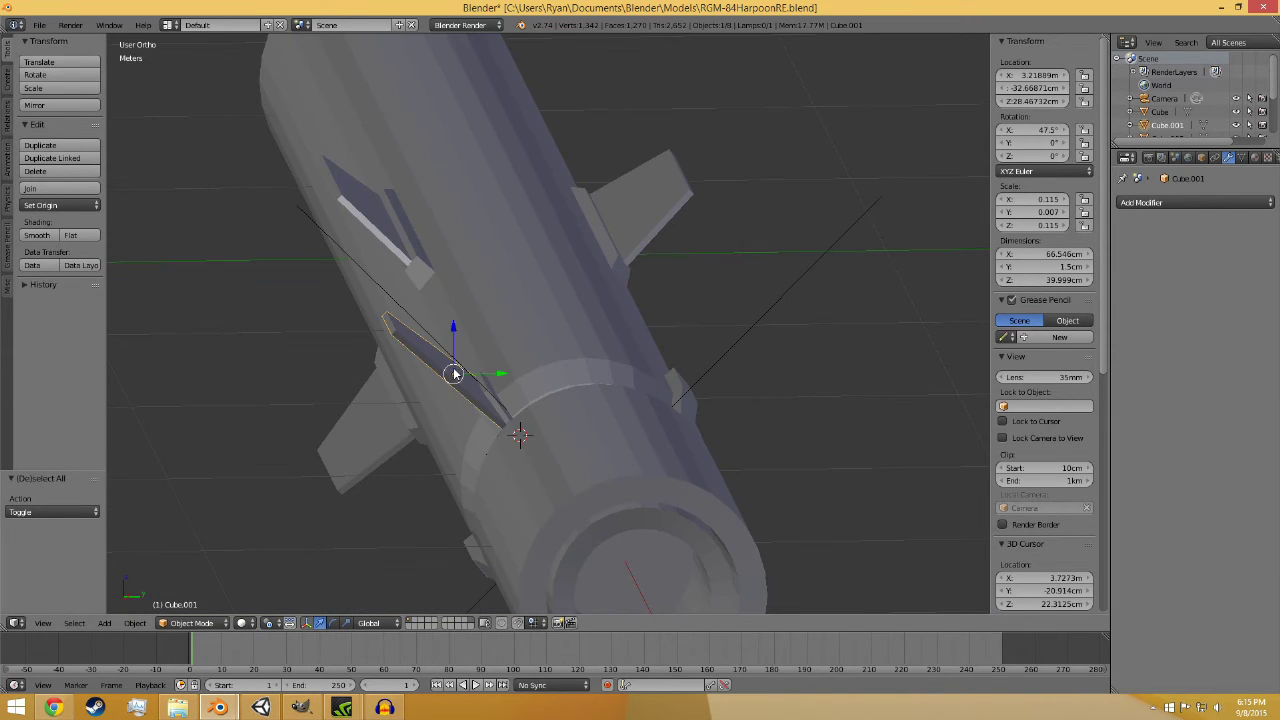
{"action": "middle_click_drag", "start_coordinate": [479, 427], "coordinate": [435, 414]}
{"action": "scroll", "coordinate": [513, 413], "scroll_direction": "up", "scroll_amount": 3}
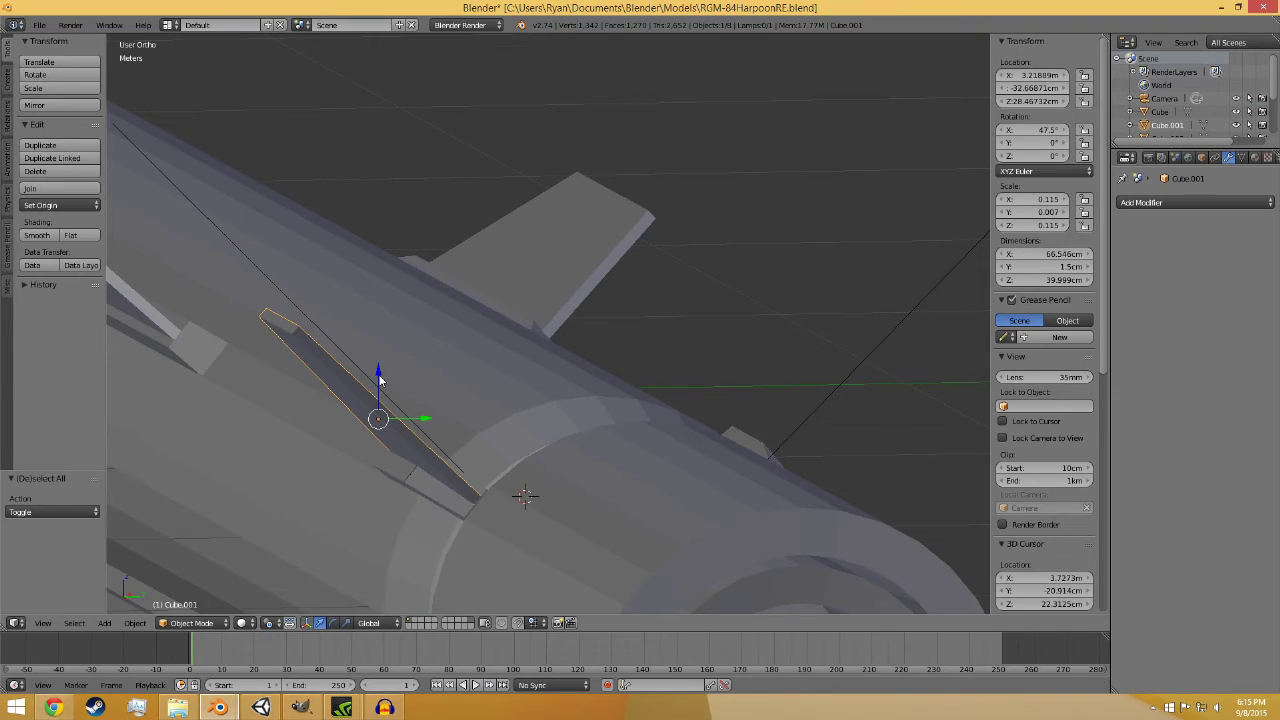
{"action": "mouse_move", "coordinate": [379, 378]}
{"action": "left_mouse_down"}
{"action": "mouse_move", "coordinate": [416, 429]}
{"action": "mouse_move", "coordinate": [381, 384]}
{"action": "left_mouse_up"}
{"action": "key", "text": "a"}
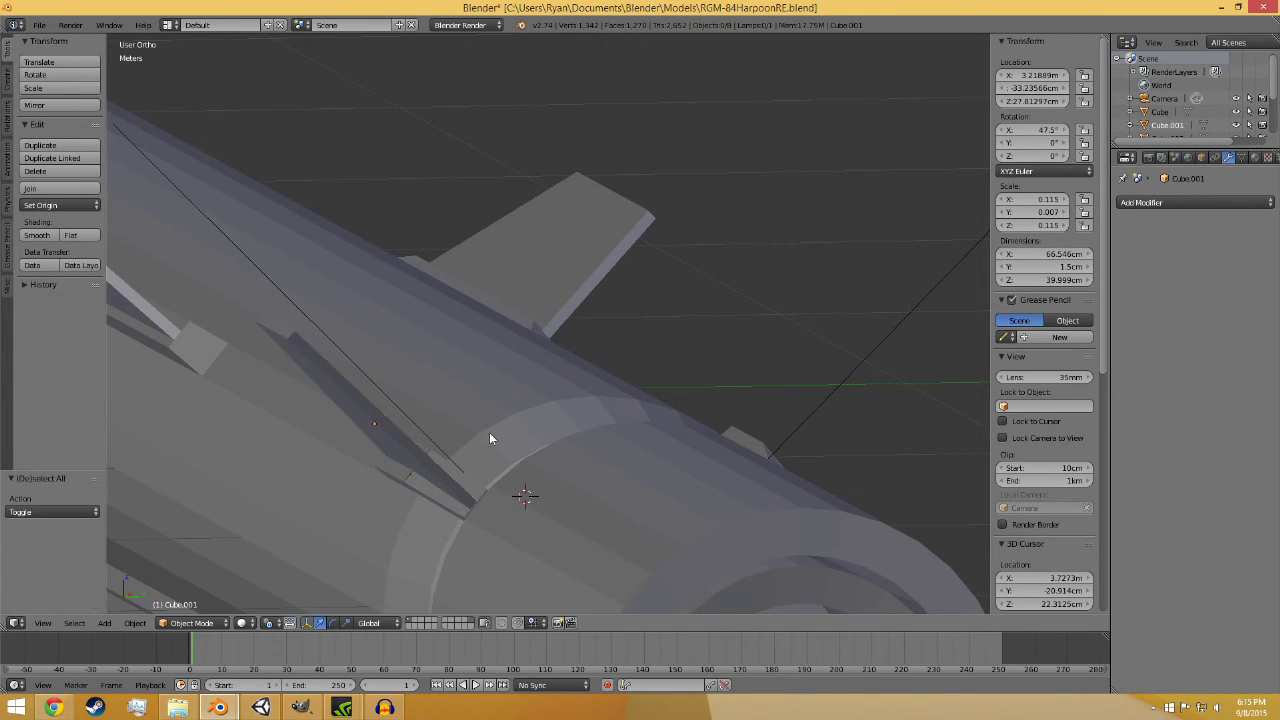
{"action": "key", "text": "ctrl+s"}
{"action": "left_click", "coordinate": [494, 438]}
- Select the tail fin and set its origin to its center of mass
{"action": "middle_click_drag", "start_coordinate": [494, 438], "coordinate": [430, 458]}
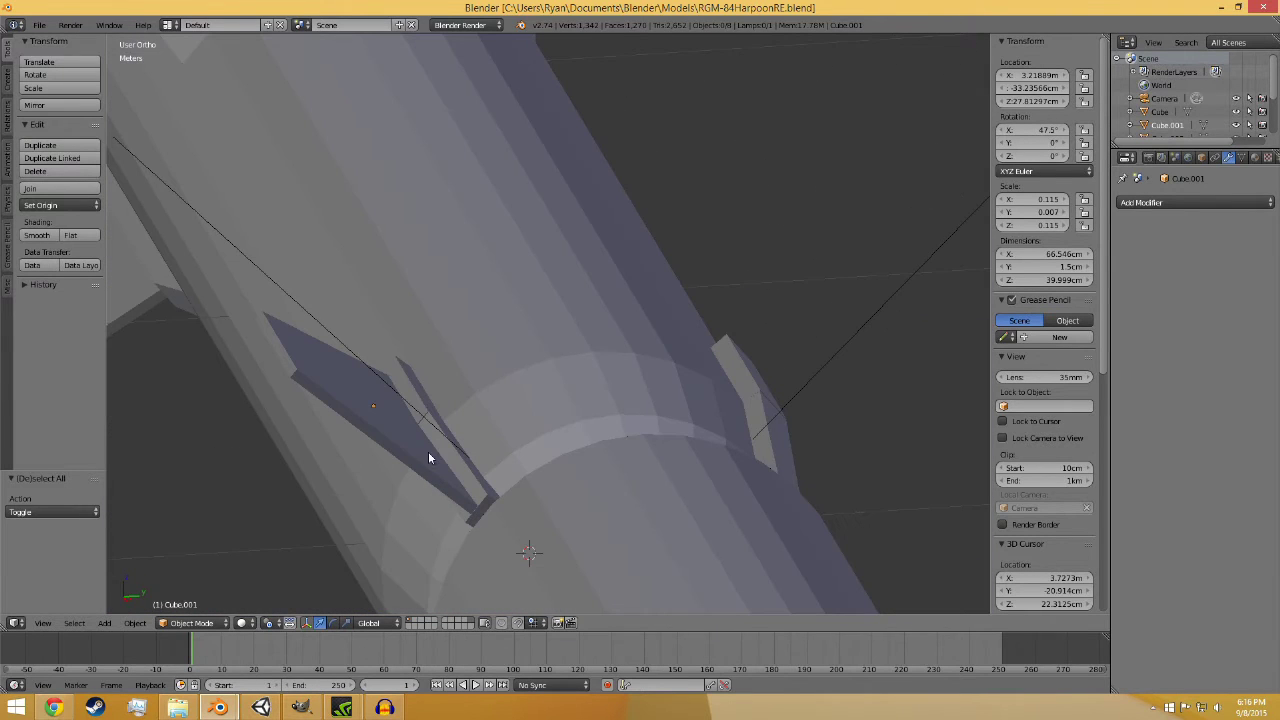
{"action": "right_click", "coordinate": [409, 376]}
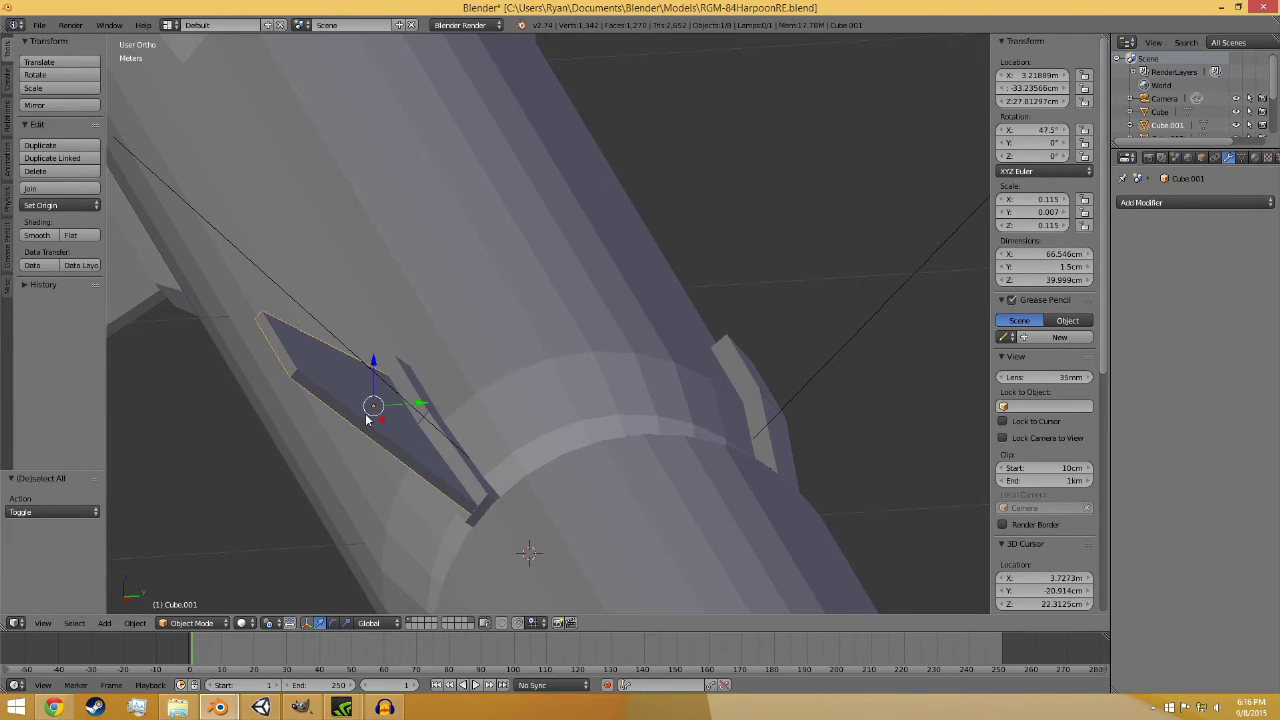
{"action": "key", "text": "ctrl+shift+alt+c"}
{"action": "left_click", "coordinate": [757, 309]}
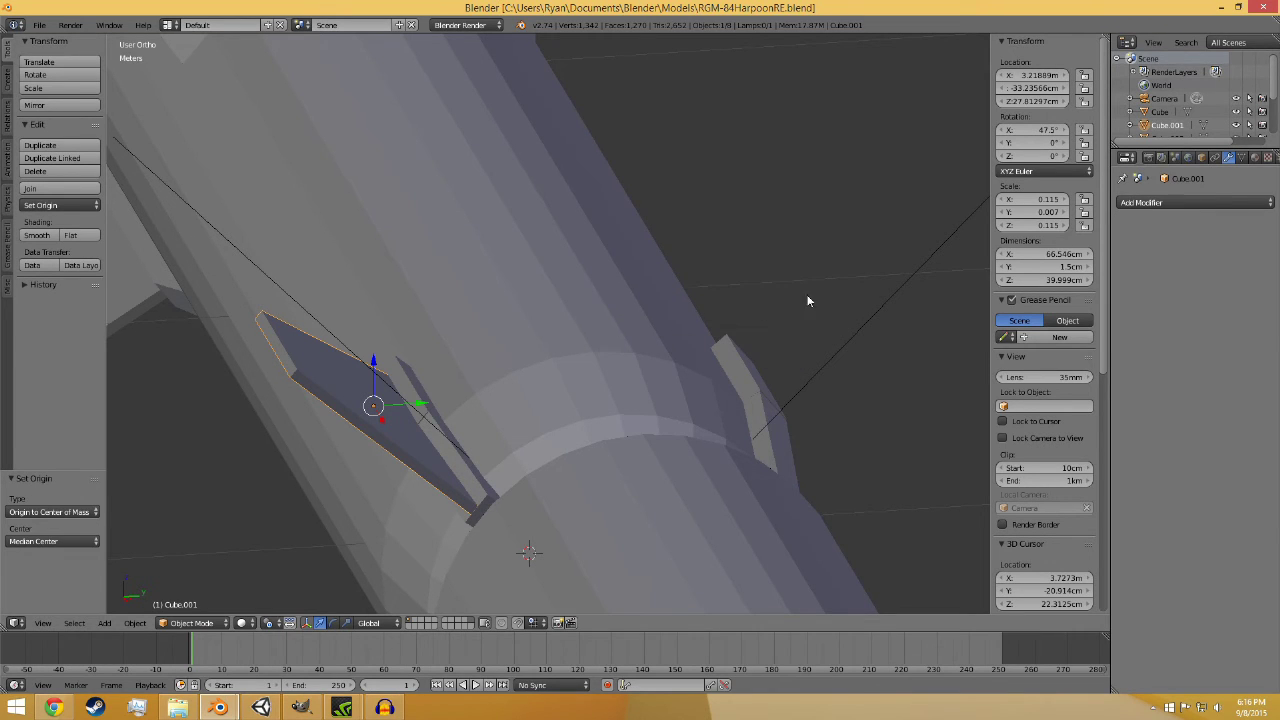
- Add a Mirror modifier to the tail fin on the X and Y axes, using Cylinder.001 as the mirror object
{"action": "left_click", "coordinate": [1211, 204]}
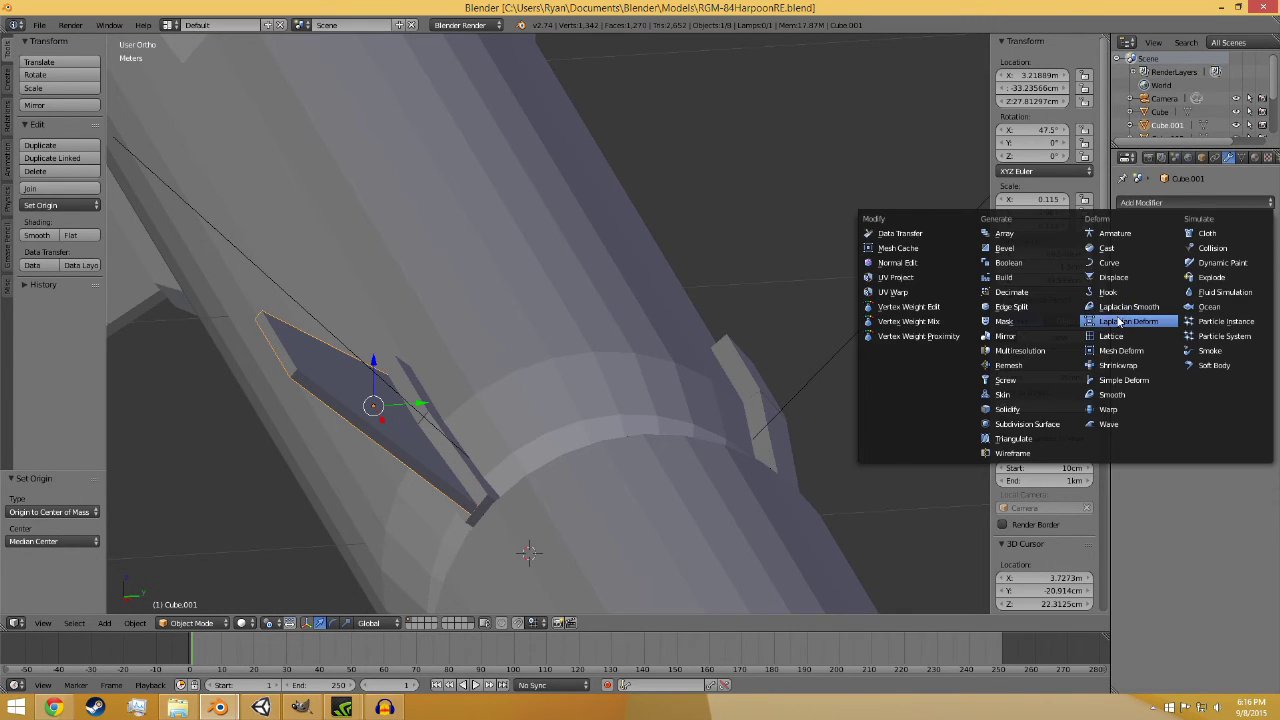
{"action": "left_click", "coordinate": [1005, 336]}
{"action": "left_click", "coordinate": [1152, 353]}
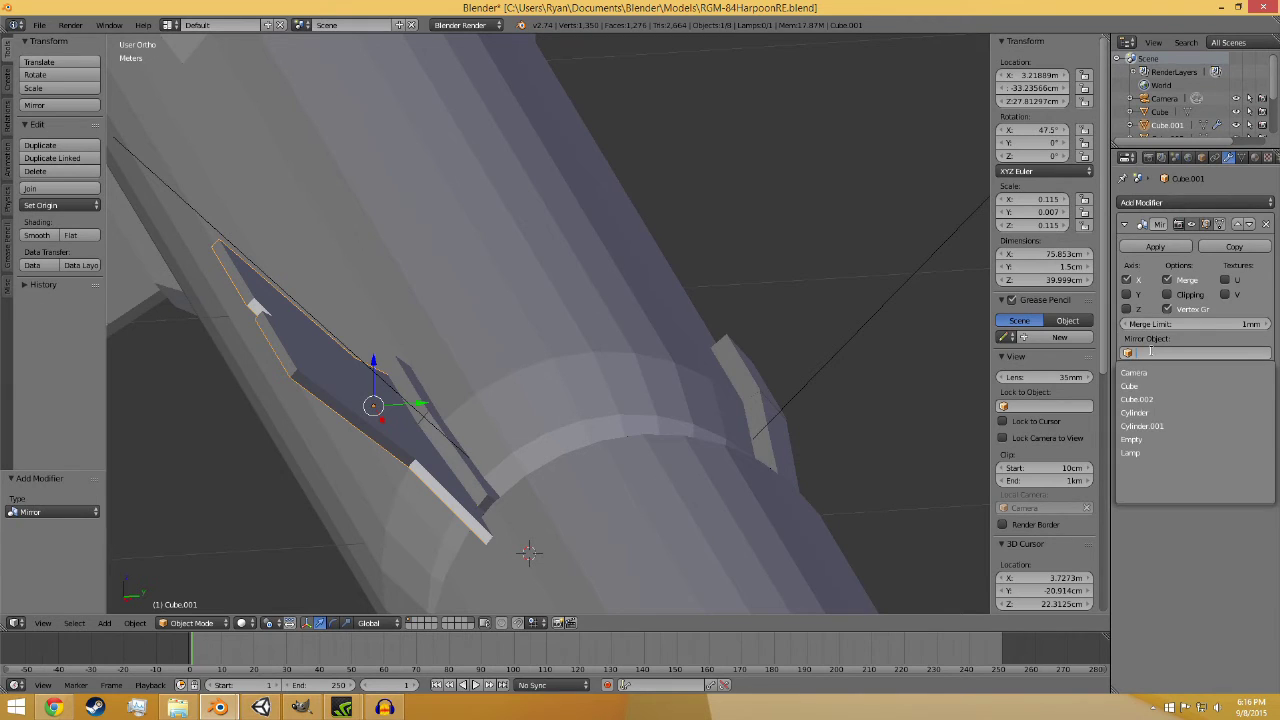
{"action": "left_click", "coordinate": [1163, 425]}
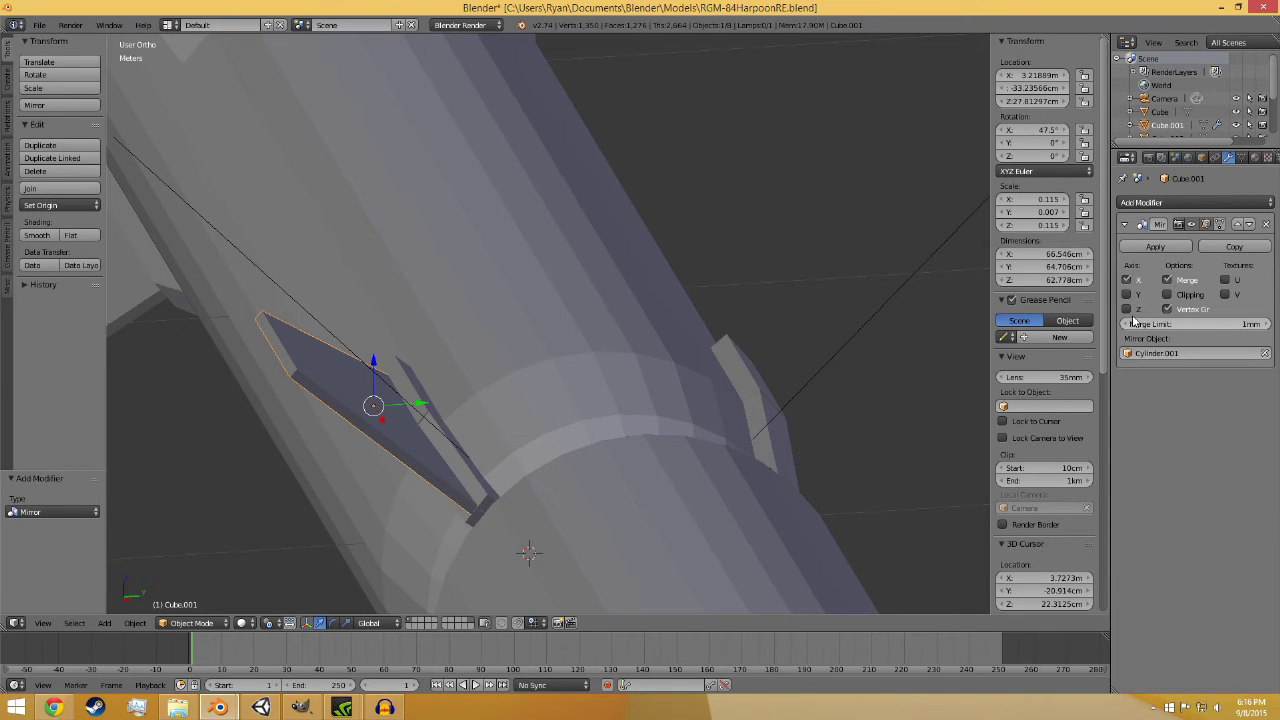
{"action": "scroll", "coordinate": [975, 372], "scroll_direction": "down", "scroll_amount": 5}
{"action": "left_click", "coordinate": [1127, 294]}
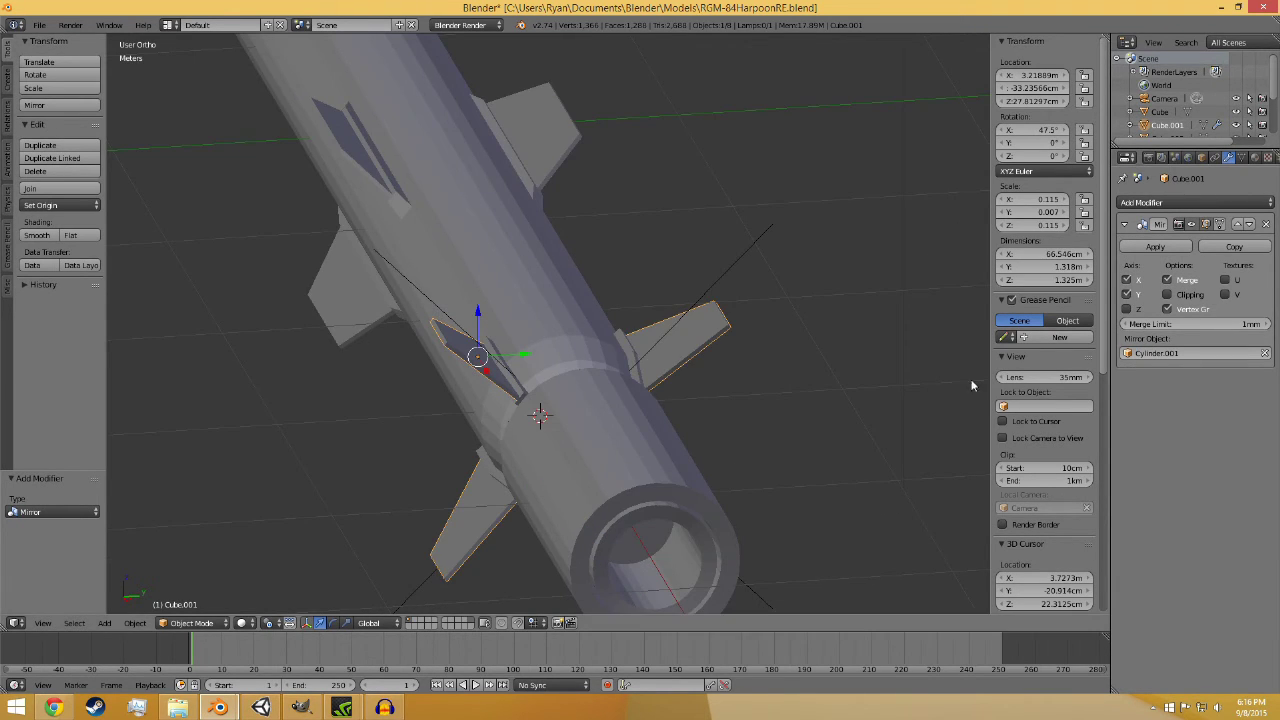
{"action": "middle_click_drag", "start_coordinate": [971, 380], "coordinate": [523, 420]}
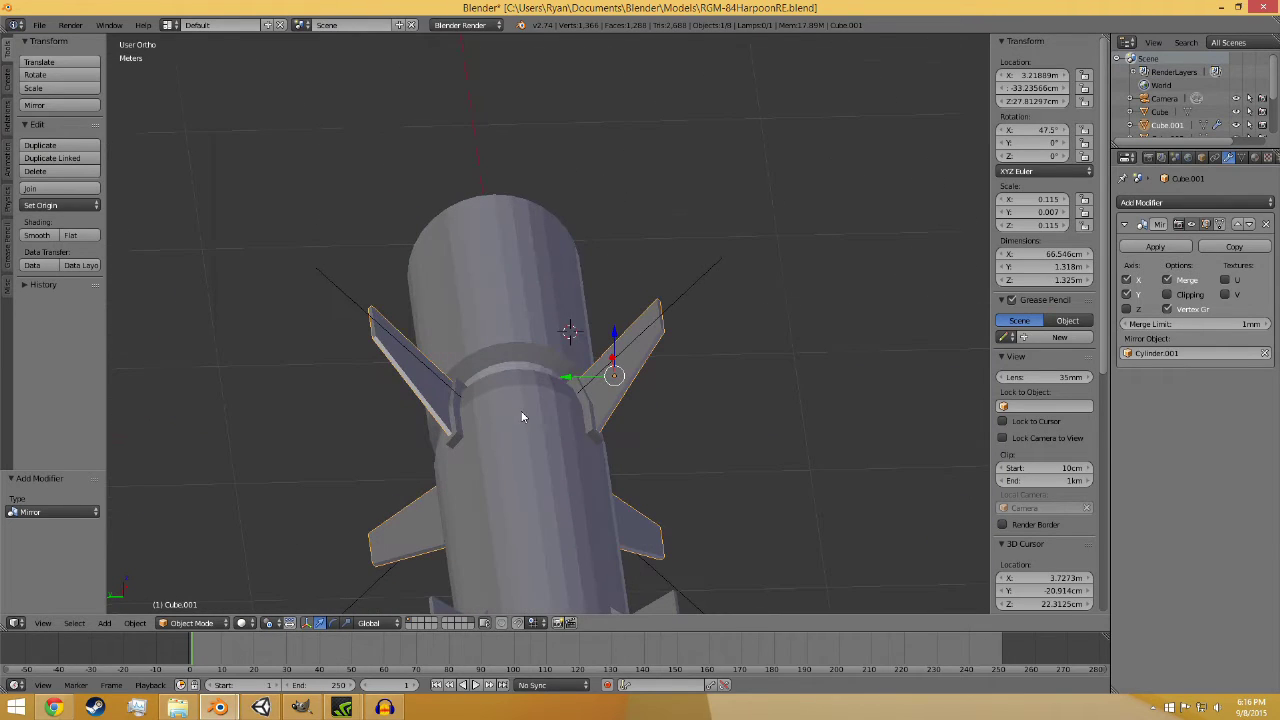
- Apply the tail fin's Mirror modifier and set the object's origin to its center of mass
{"action": "left_click", "coordinate": [1155, 247]}
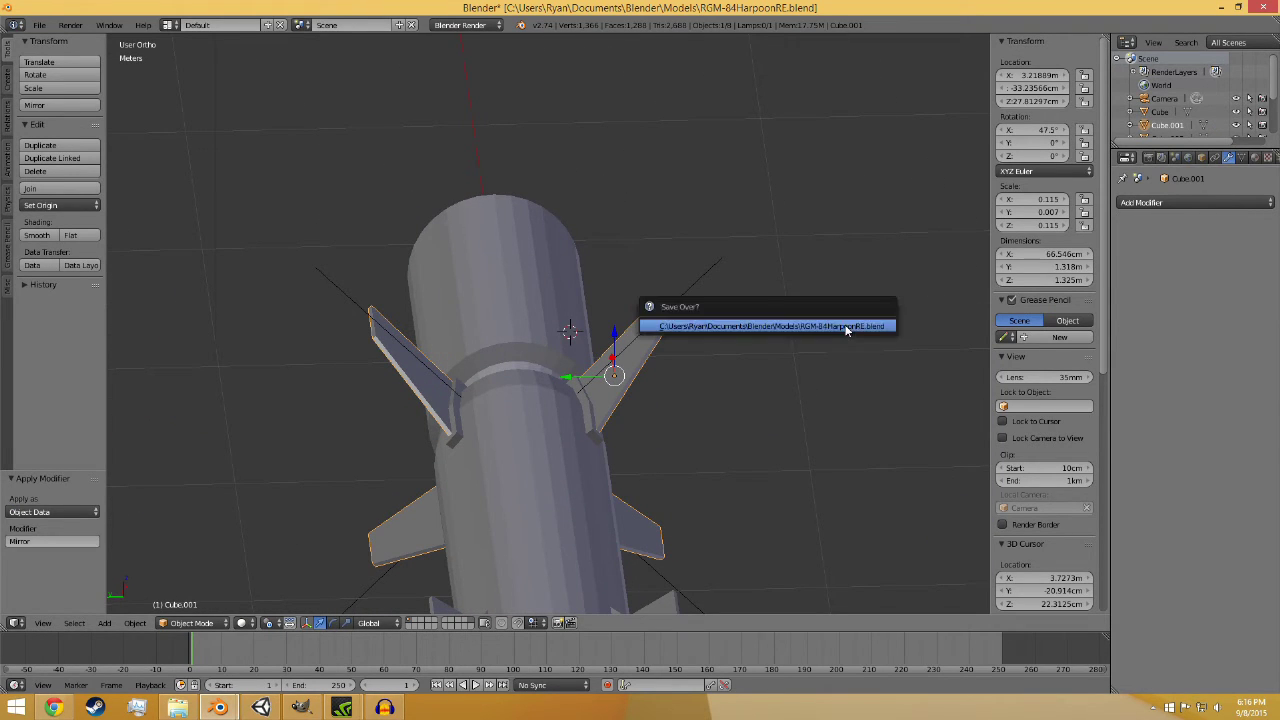
{"action": "key", "text": "ctrl+shift+alt+c"}
{"action": "left_click", "coordinate": [846, 327]}
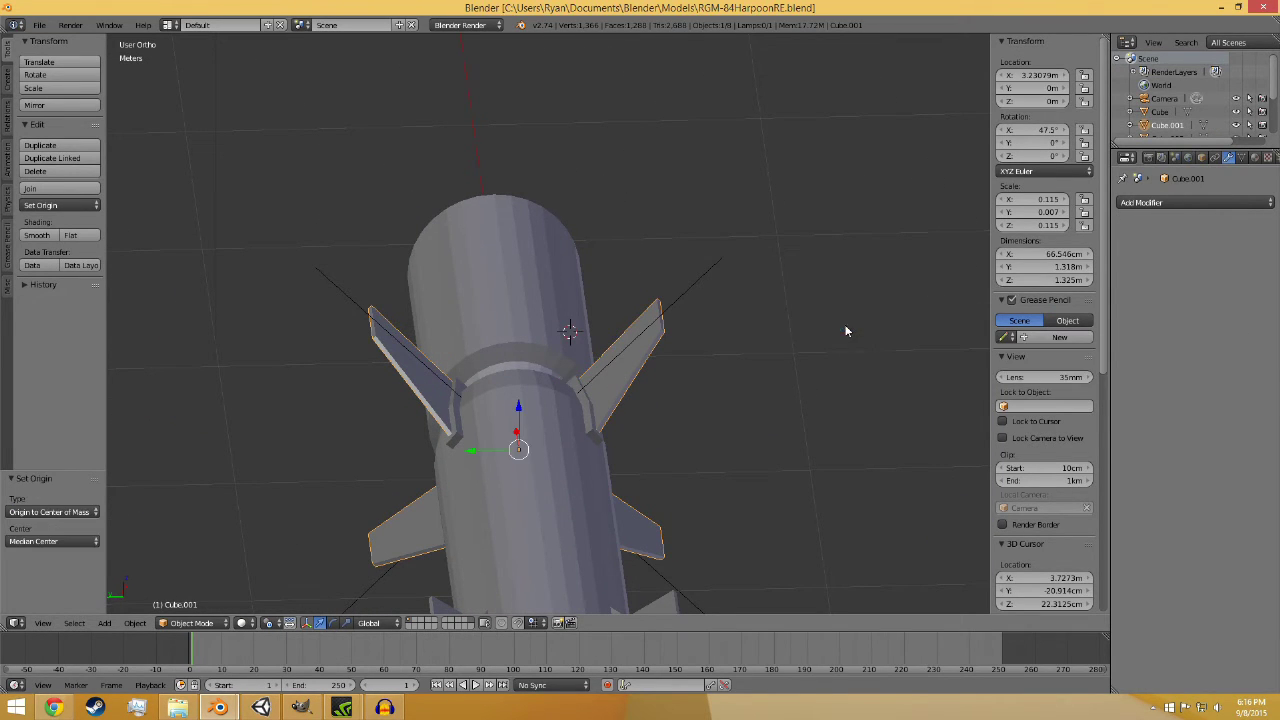
- Switch to the front view, save over the existing blend file and deselect the tail fins
{"action": "scroll", "coordinate": [866, 491], "scroll_direction": "down", "scroll_amount": 3}
{"action": "middle_click_drag", "start_coordinate": [866, 491], "coordinate": [698, 470]}
{"action": "key", "text": "KP_1"}
{"action": "key", "text": "ctrl+s"}
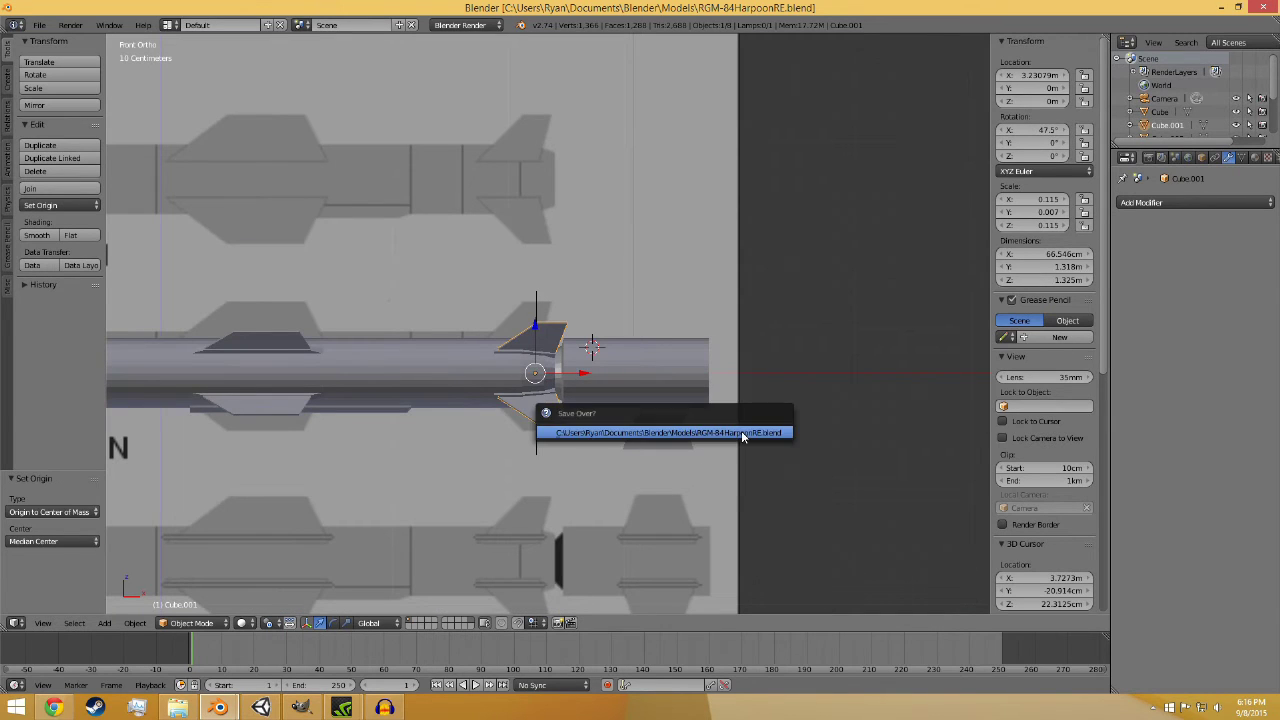
{"action": "left_click", "coordinate": [742, 436]}
{"action": "key", "text": "a"}
{"action": "scroll", "coordinate": [713, 473], "scroll_direction": "up", "scroll_amount": 2}
{"action": "right_click", "coordinate": [744, 500]}
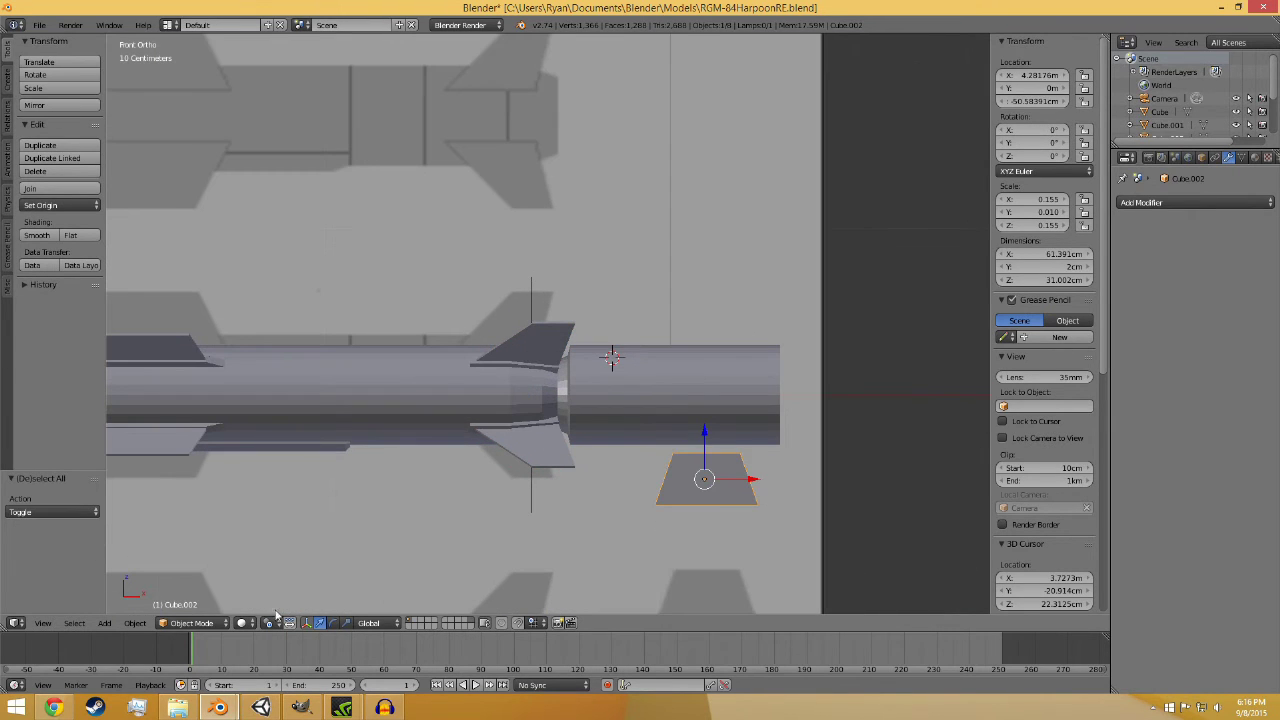
{"action": "left_click", "coordinate": [62, 709]}
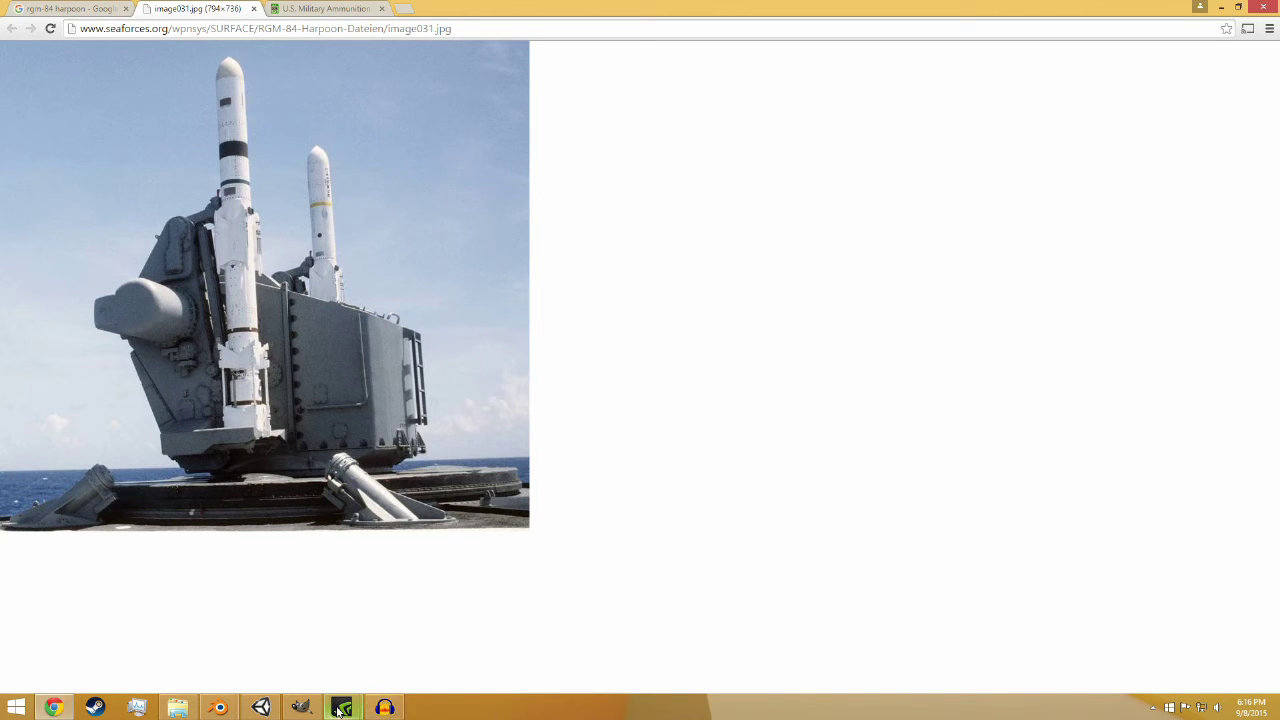
{"action": "left_click", "coordinate": [227, 710]}
{"action": "left_click", "coordinate": [290, 640]}
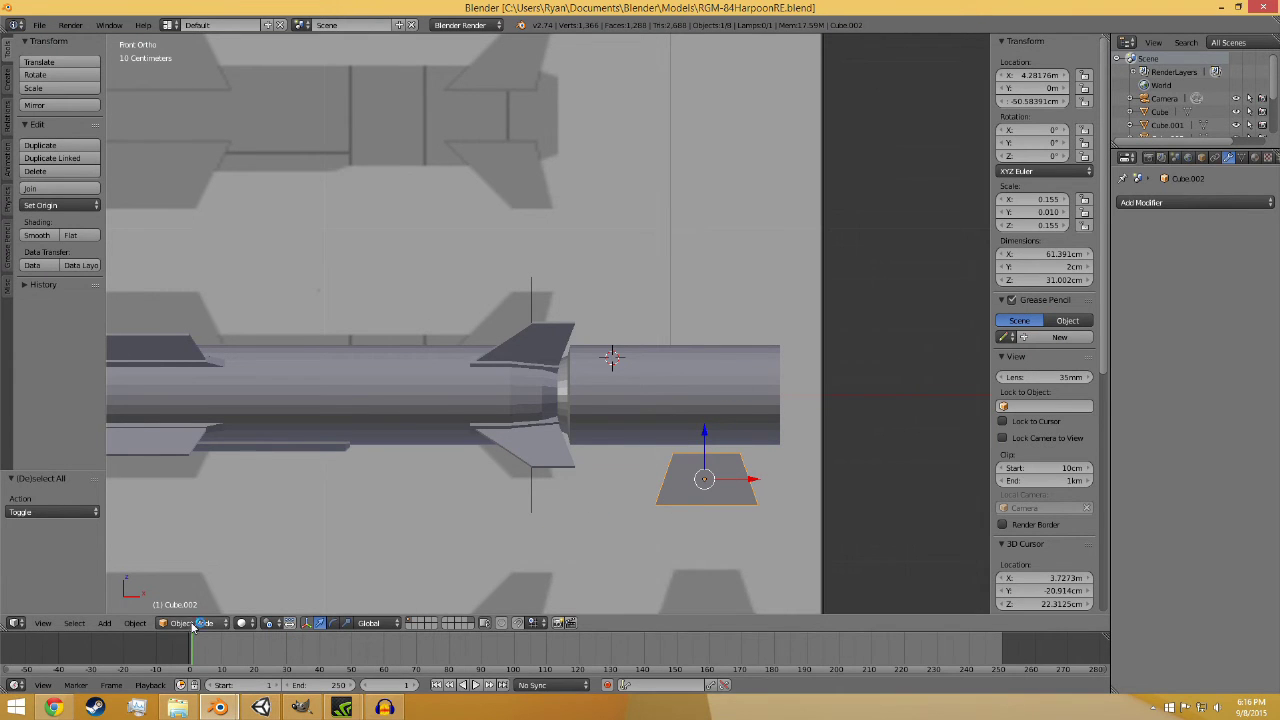
- Select the booster cylinder, move it down along Z to -1.63127 m over the lowest reference drawing, and deselect it
{"action": "right_click", "coordinate": [668, 378]}
{"action": "left_click", "coordinate": [183, 623]}
{"action": "left_click", "coordinate": [205, 592]}
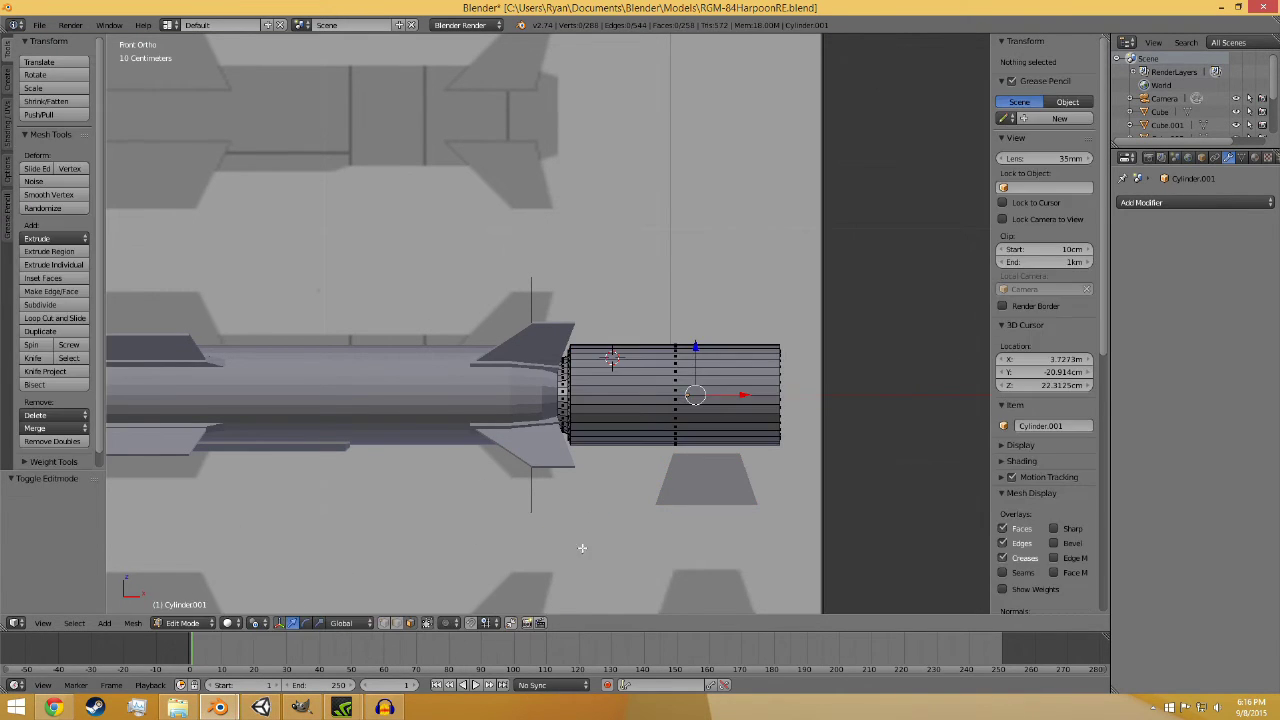
{"action": "middle_click_drag", "start_coordinate": [586, 546], "coordinate": [502, 551], "text": "shift"}
{"action": "scroll", "coordinate": [504, 549], "scroll_direction": "down", "scroll_amount": 3}
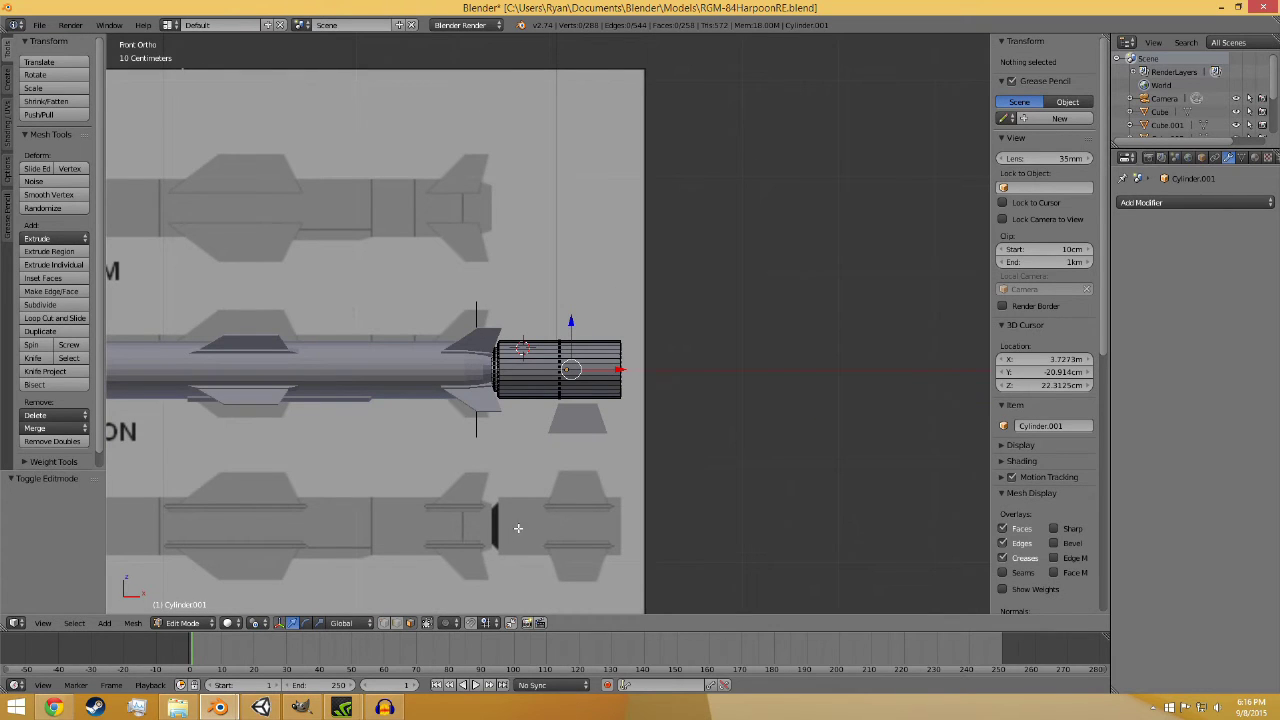
{"action": "left_click", "coordinate": [183, 623]}
{"action": "left_click", "coordinate": [198, 605]}
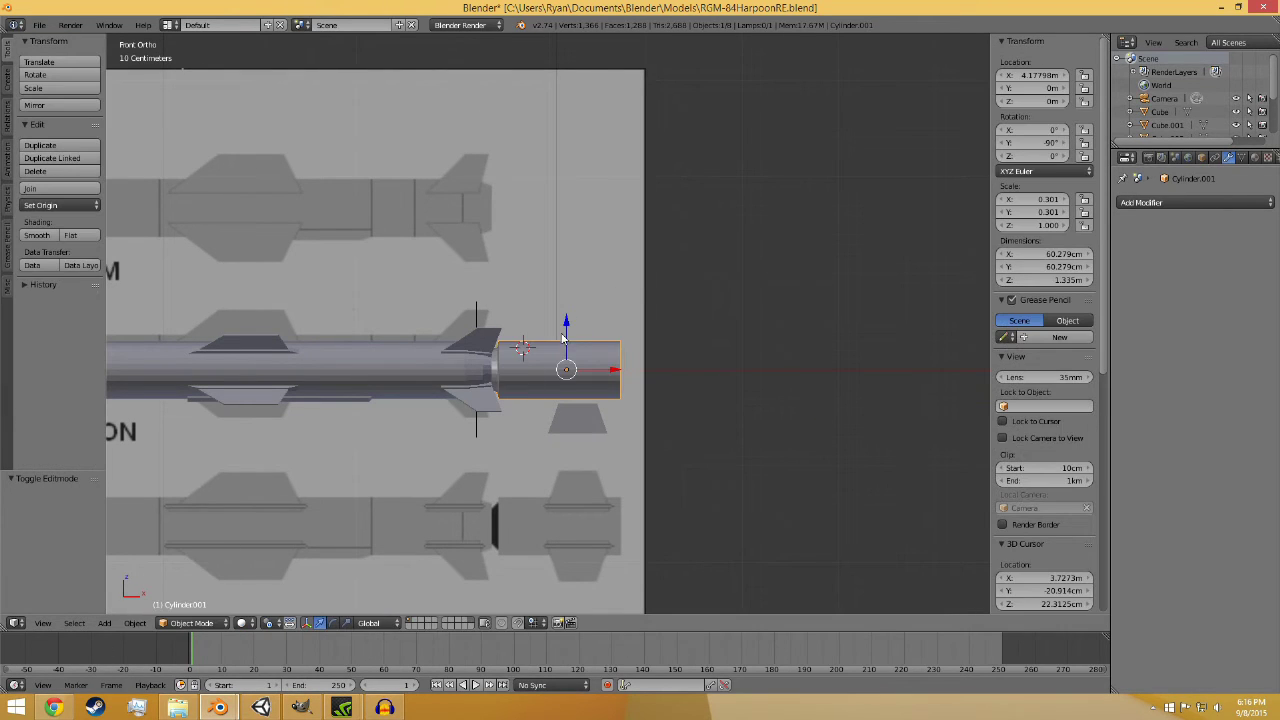
{"action": "left_click_drag", "start_coordinate": [563, 338], "coordinate": [573, 486]}
{"action": "middle_click_drag", "start_coordinate": [693, 551], "coordinate": [677, 514], "text": "shift"}
{"action": "scroll", "coordinate": [660, 505], "scroll_direction": "up", "scroll_amount": 4}
{"action": "scroll", "coordinate": [600, 487], "scroll_direction": "down", "scroll_amount": 3}
{"action": "left_click_drag", "start_coordinate": [552, 469], "coordinate": [564, 380]}
{"action": "key", "text": "ctrl+z"}
{"action": "key", "text": "a"}
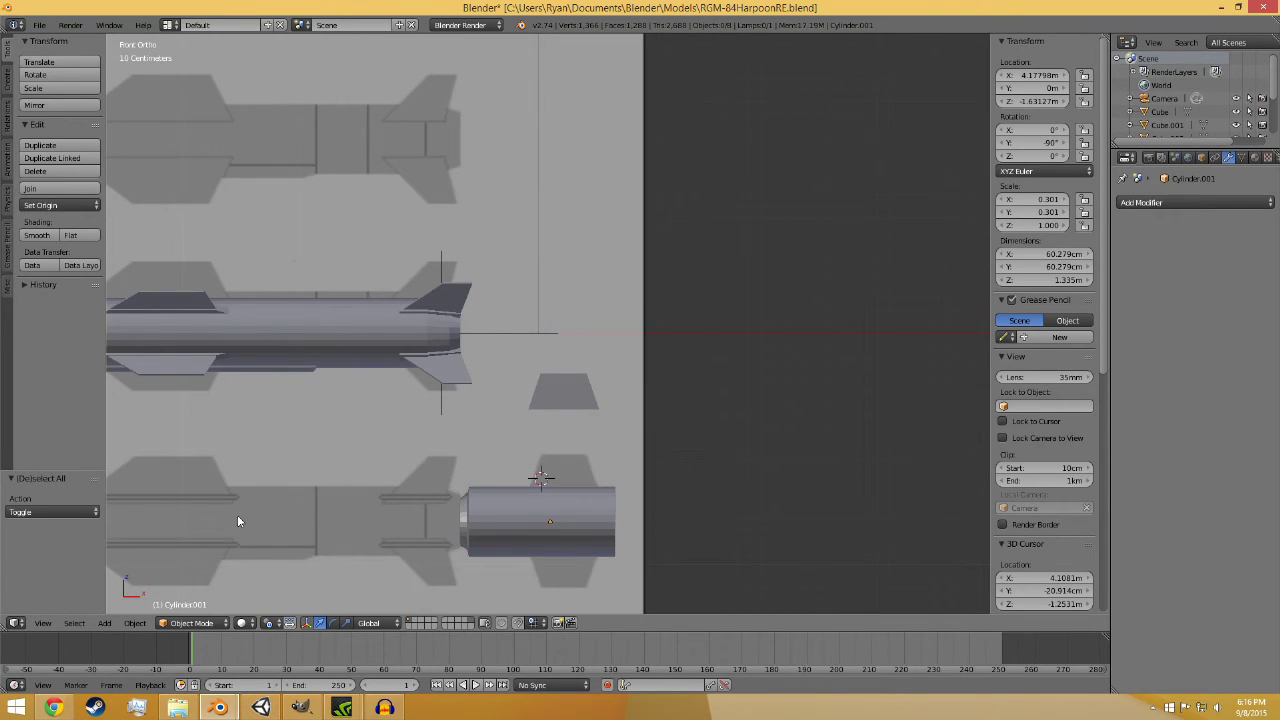
- In Edit Mode, add a loop cut around the booster and slide it to the front edge of the reference fin
{"action": "scroll", "coordinate": [450, 518], "scroll_direction": "up", "scroll_amount": 5}
{"action": "middle_click_drag", "start_coordinate": [515, 520], "coordinate": [579, 309], "text": "shift"}
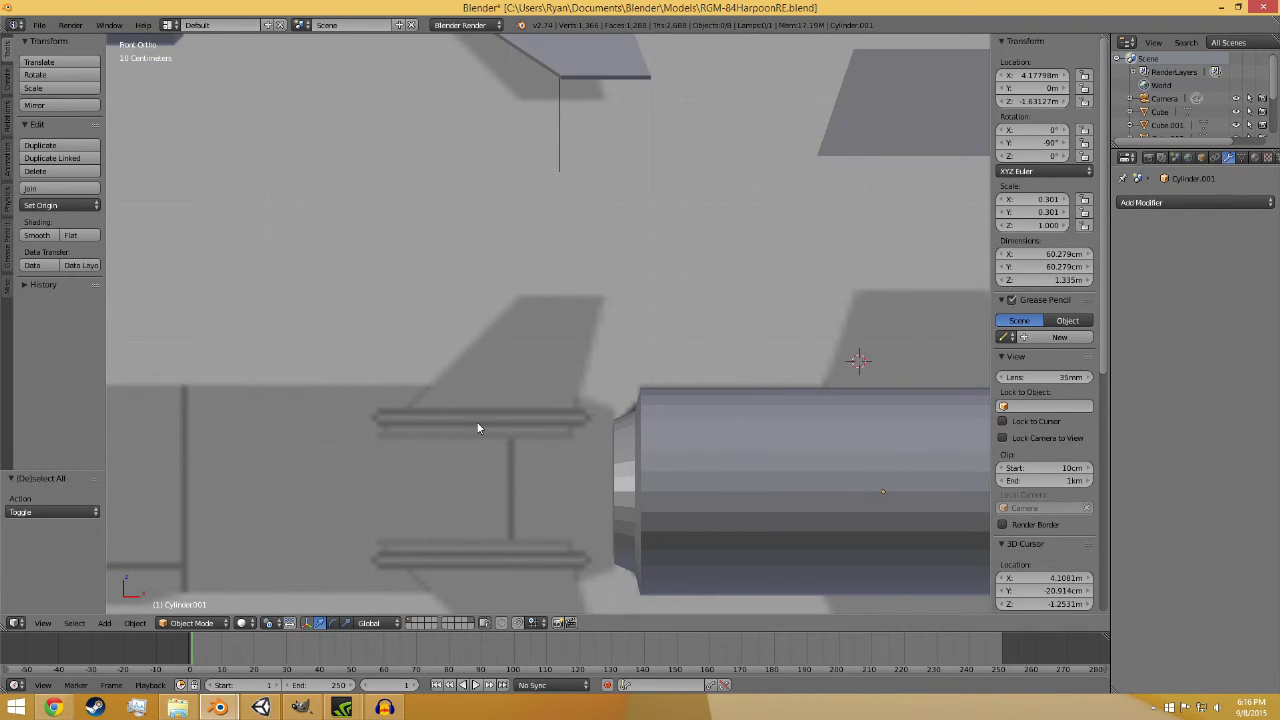
{"action": "middle_click_drag", "start_coordinate": [477, 428], "coordinate": [366, 472], "text": "shift"}
{"action": "left_click", "coordinate": [180, 622]}
{"action": "left_click", "coordinate": [200, 594]}
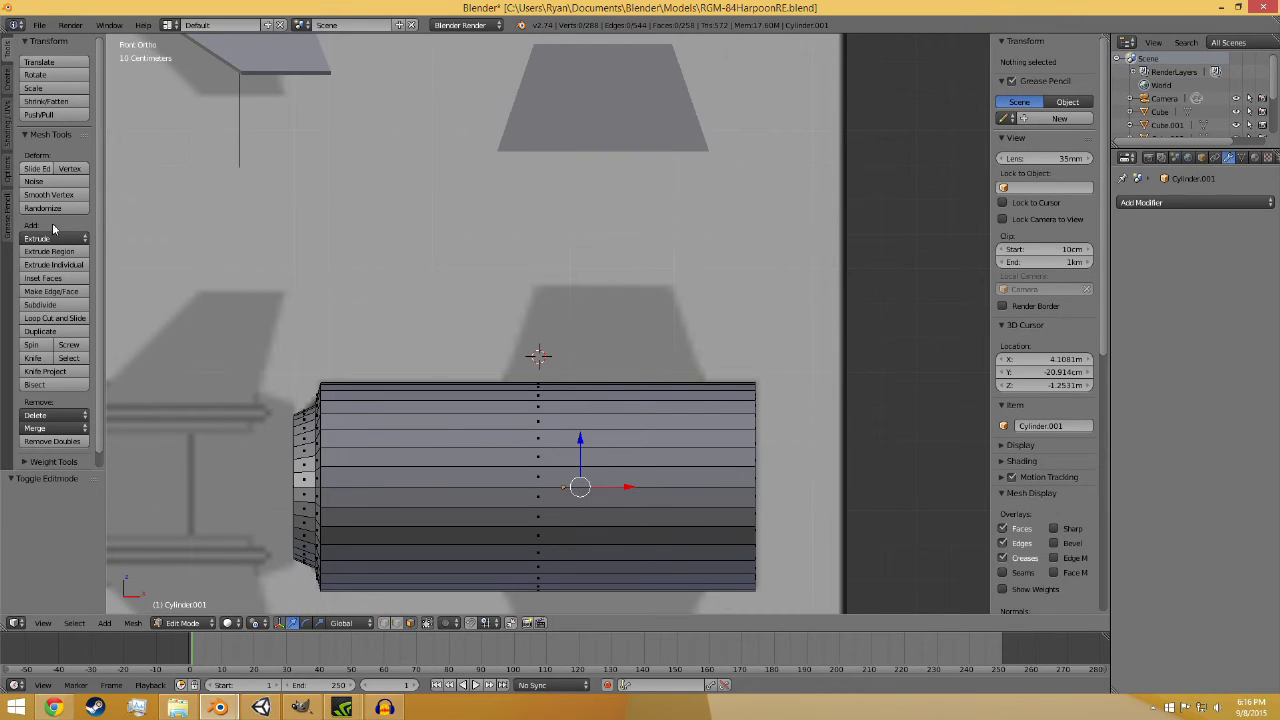
{"action": "left_click", "coordinate": [55, 318]}
{"action": "left_click", "coordinate": [534, 393]}
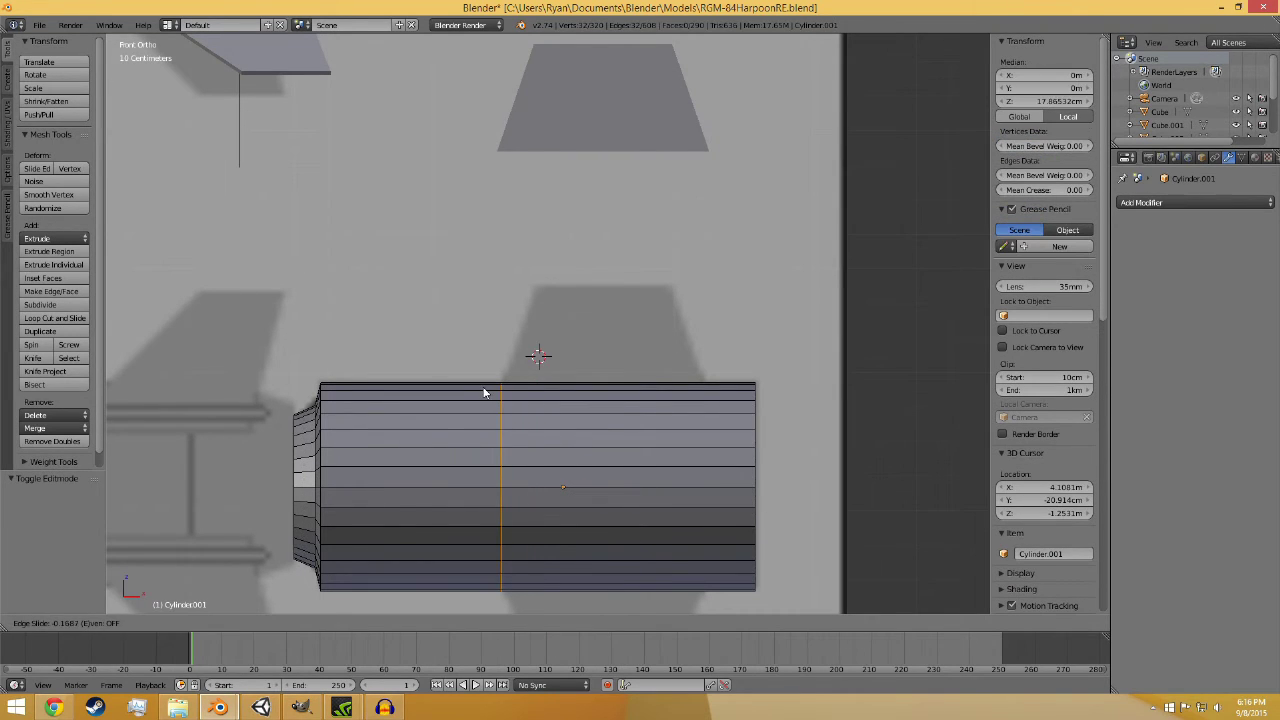
{"action": "left_click", "coordinate": [484, 393]}
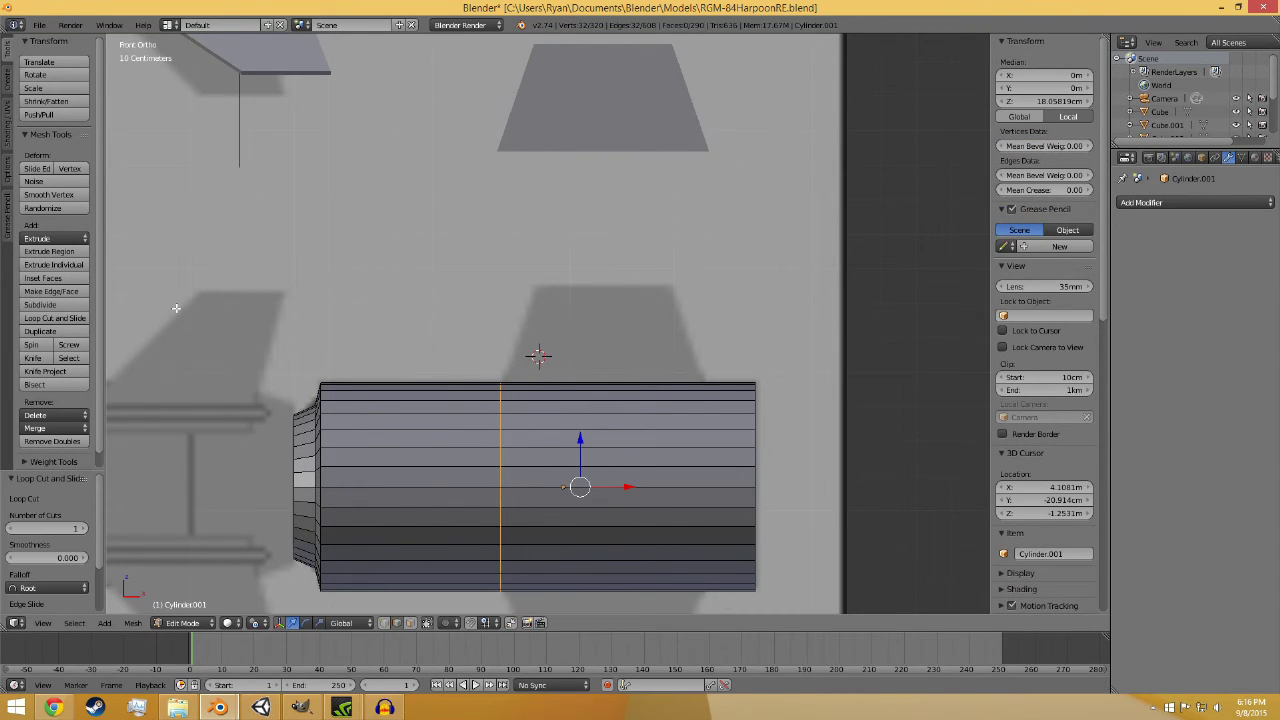
- Add a second loop cut at the reference fin's rear edge and set Edit Mode to face selection
{"action": "left_click", "coordinate": [84, 323]}
{"action": "left_click", "coordinate": [700, 418]}
{"action": "left_click", "coordinate": [771, 415]}
{"action": "left_click", "coordinate": [188, 623]}
{"action": "left_click", "coordinate": [191, 607]}
{"action": "left_click", "coordinate": [190, 623]}
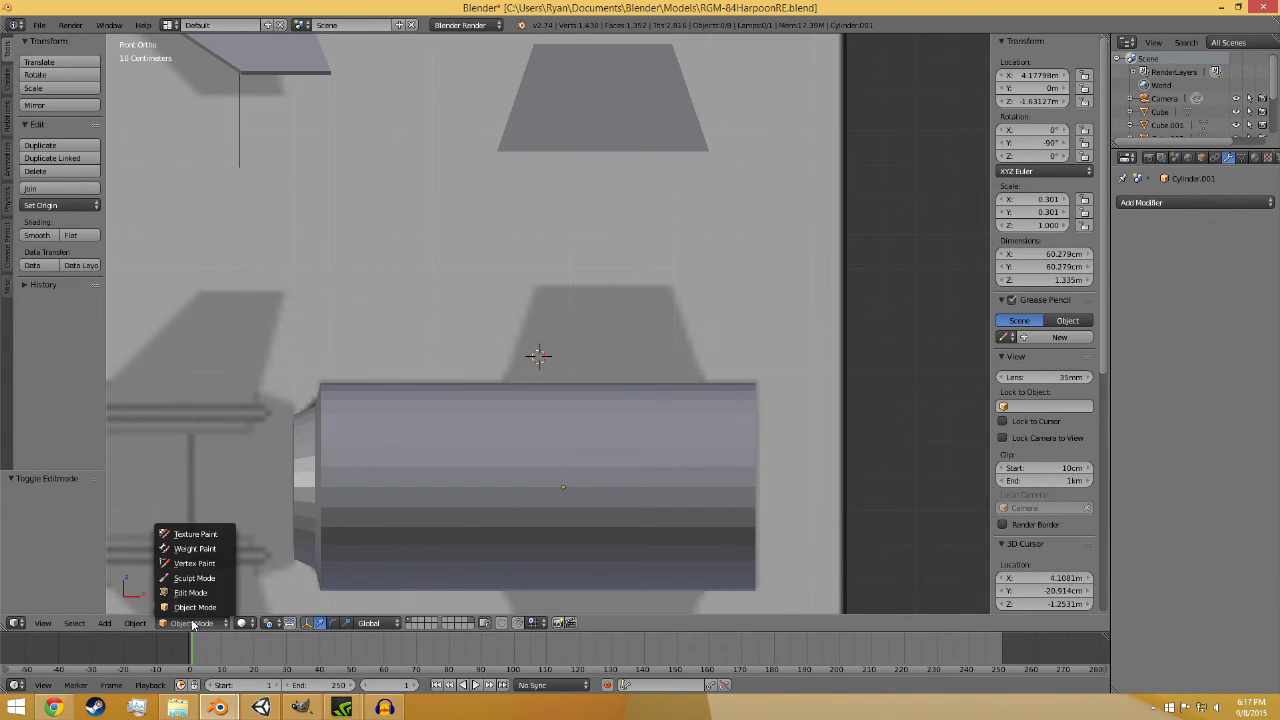
{"action": "left_click", "coordinate": [200, 594]}
{"action": "left_click", "coordinate": [411, 623]}
- Select the four diagonal faces around the booster between the two loop cuts
{"action": "right_click", "coordinate": [605, 424]}
{"action": "middle_click_drag", "start_coordinate": [605, 425], "coordinate": [481, 489]}
{"action": "middle_click_drag", "start_coordinate": [588, 408], "coordinate": [591, 406]}
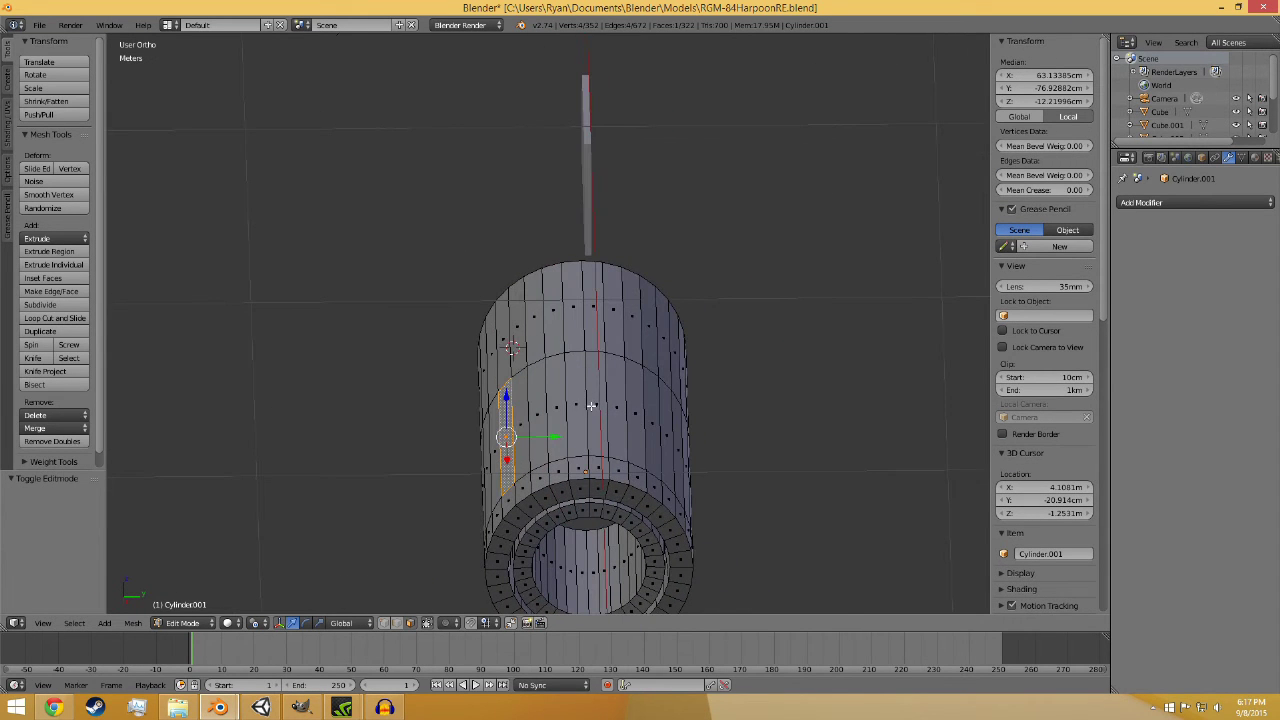
{"action": "right_click", "coordinate": [669, 431], "text": "shift"}
{"action": "middle_click_drag", "start_coordinate": [666, 455], "coordinate": [583, 424]}
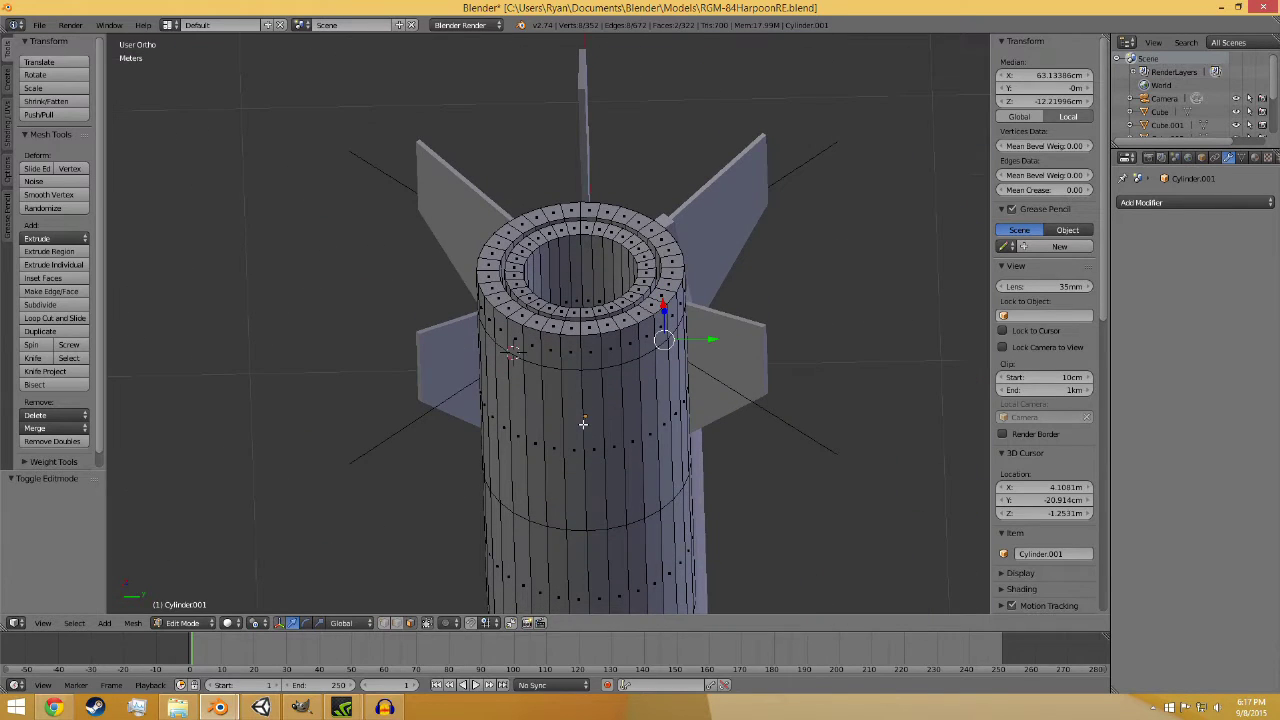
{"action": "right_click", "coordinate": [662, 401], "text": "shift"}
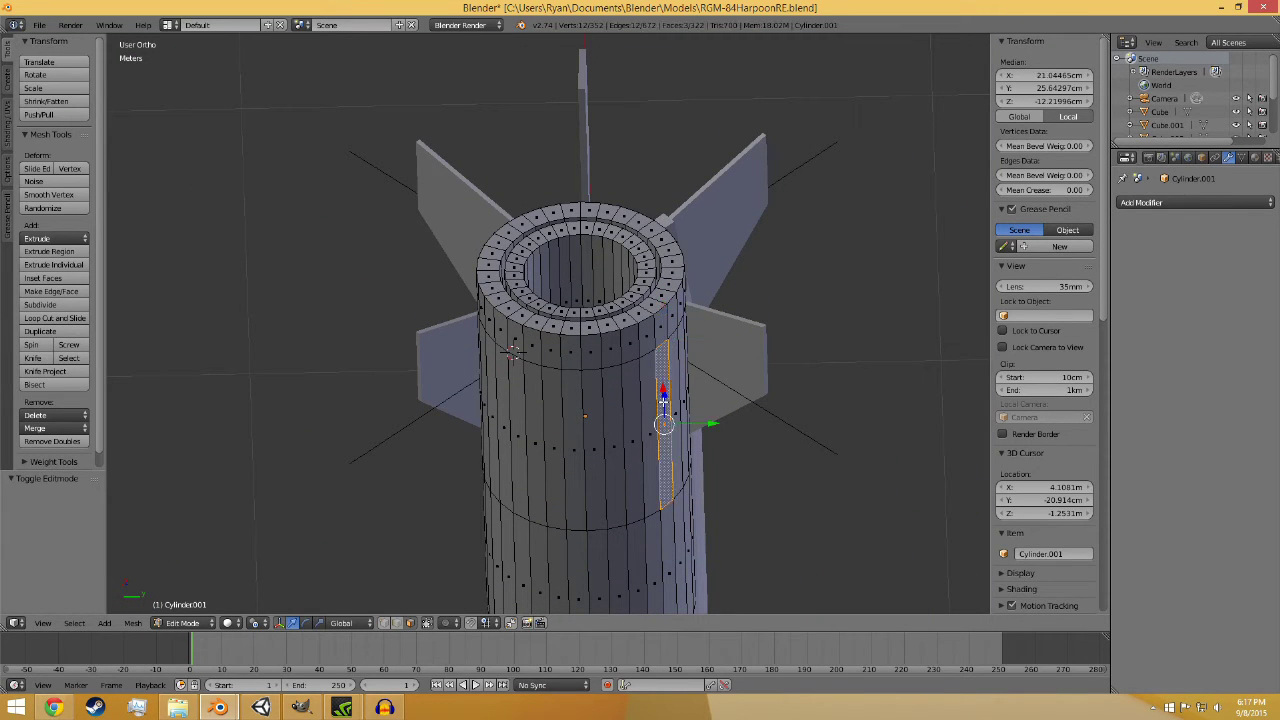
{"action": "right_click", "coordinate": [502, 392], "text": "shift"}
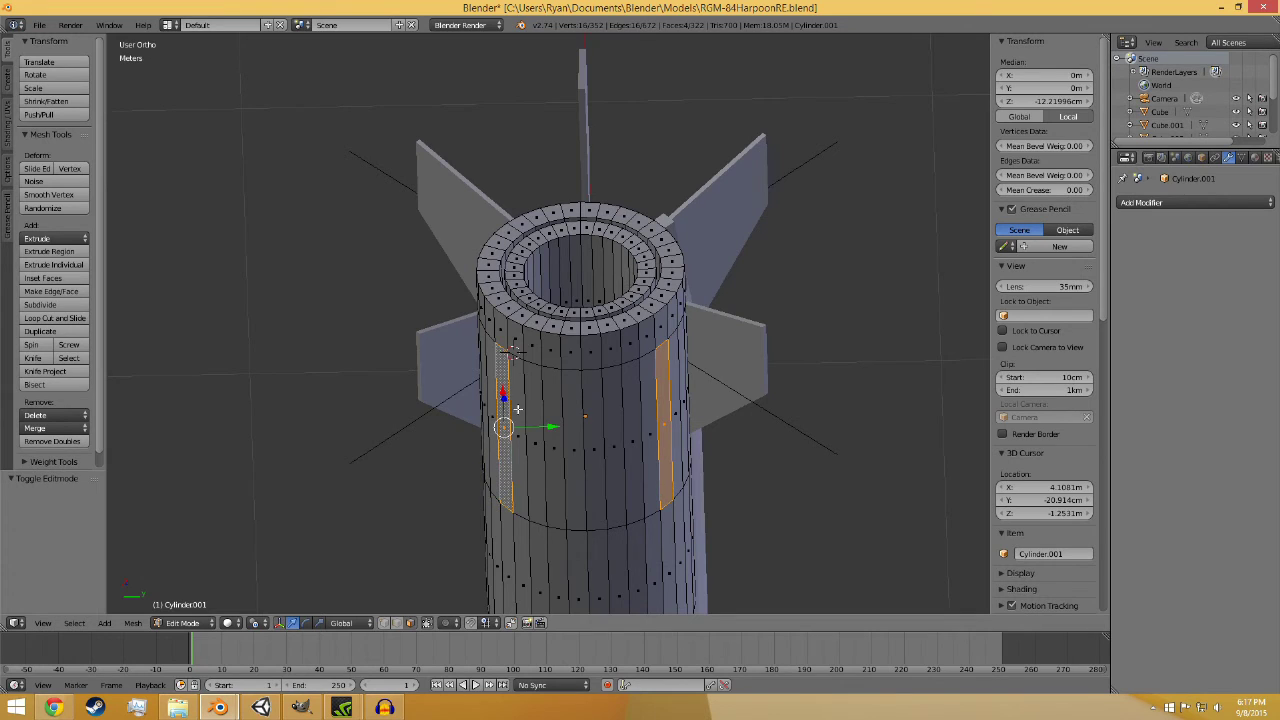
{"action": "middle_click_drag", "start_coordinate": [552, 424], "coordinate": [556, 520]}
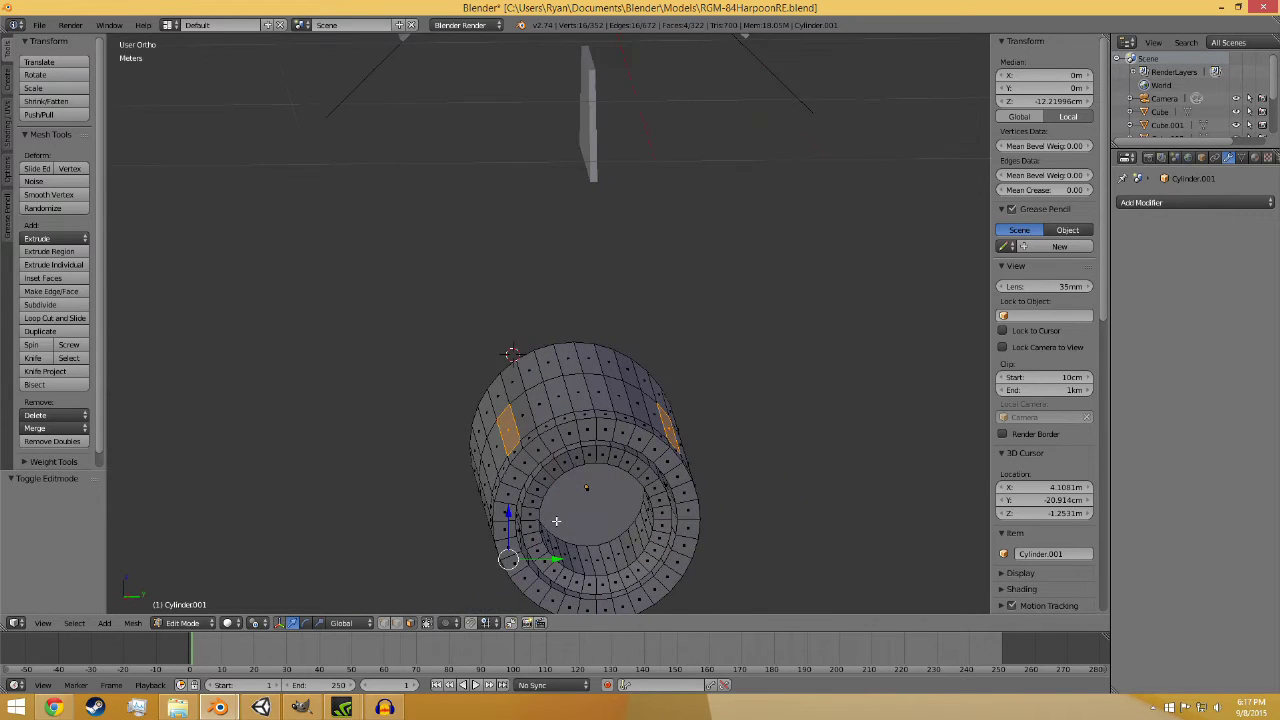
- Extrude the two upper diagonal faces between the loop cuts outward by 0.03 m, one at a time
{"action": "right_click", "coordinate": [503, 425]}
{"action": "key", "text": "e"}
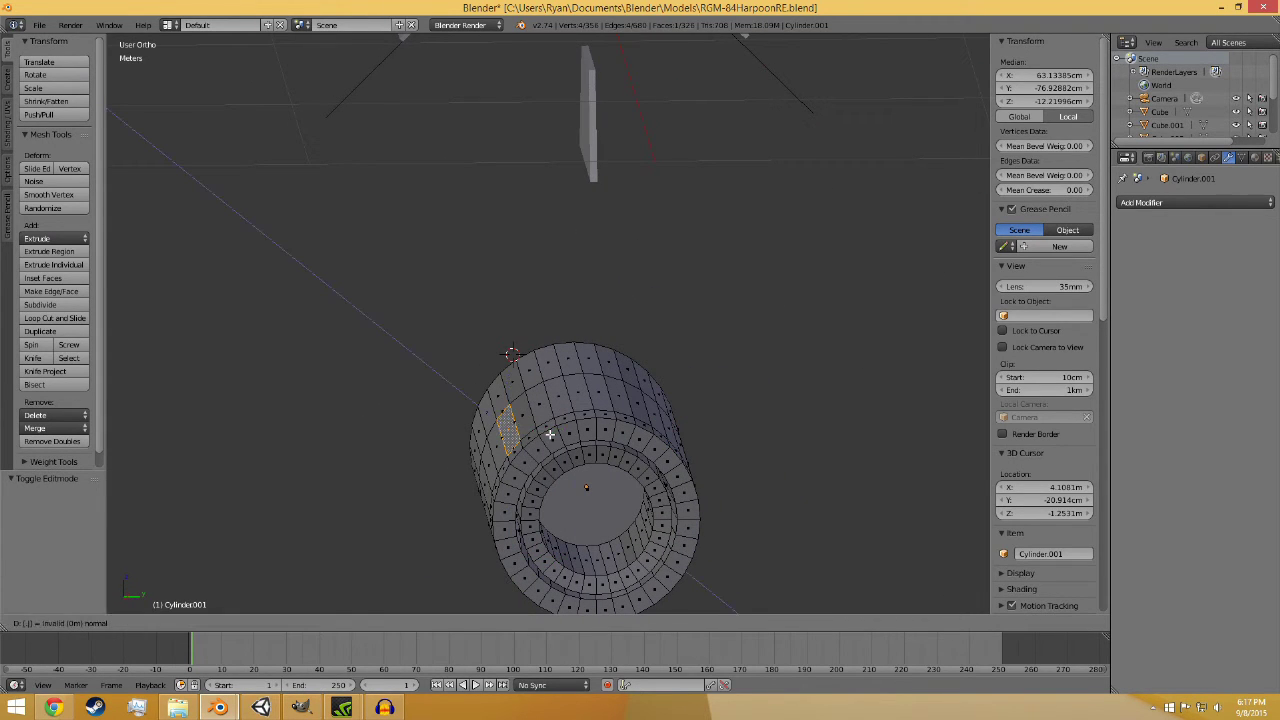
{"action": "left_click", "coordinate": [549, 434]}
{"action": "right_click", "coordinate": [622, 412]}
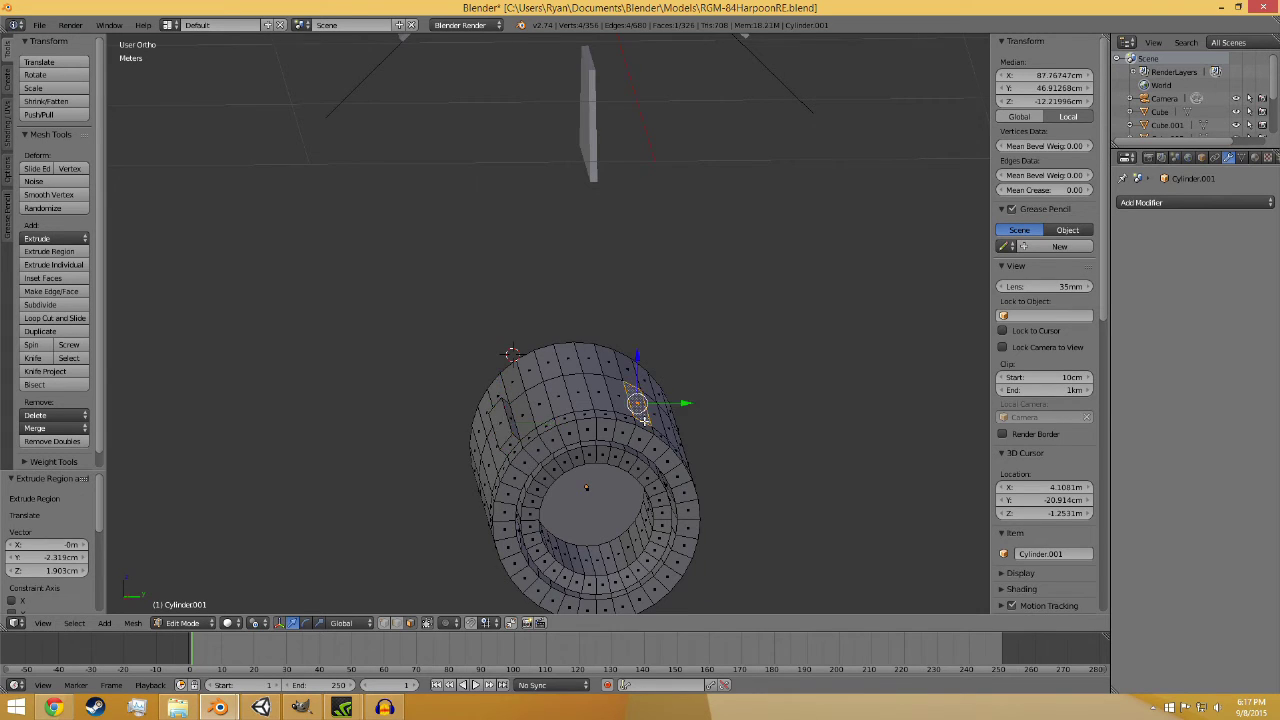
{"action": "middle_click_drag", "start_coordinate": [622, 412], "coordinate": [652, 423]}
{"action": "right_click", "coordinate": [665, 430]}
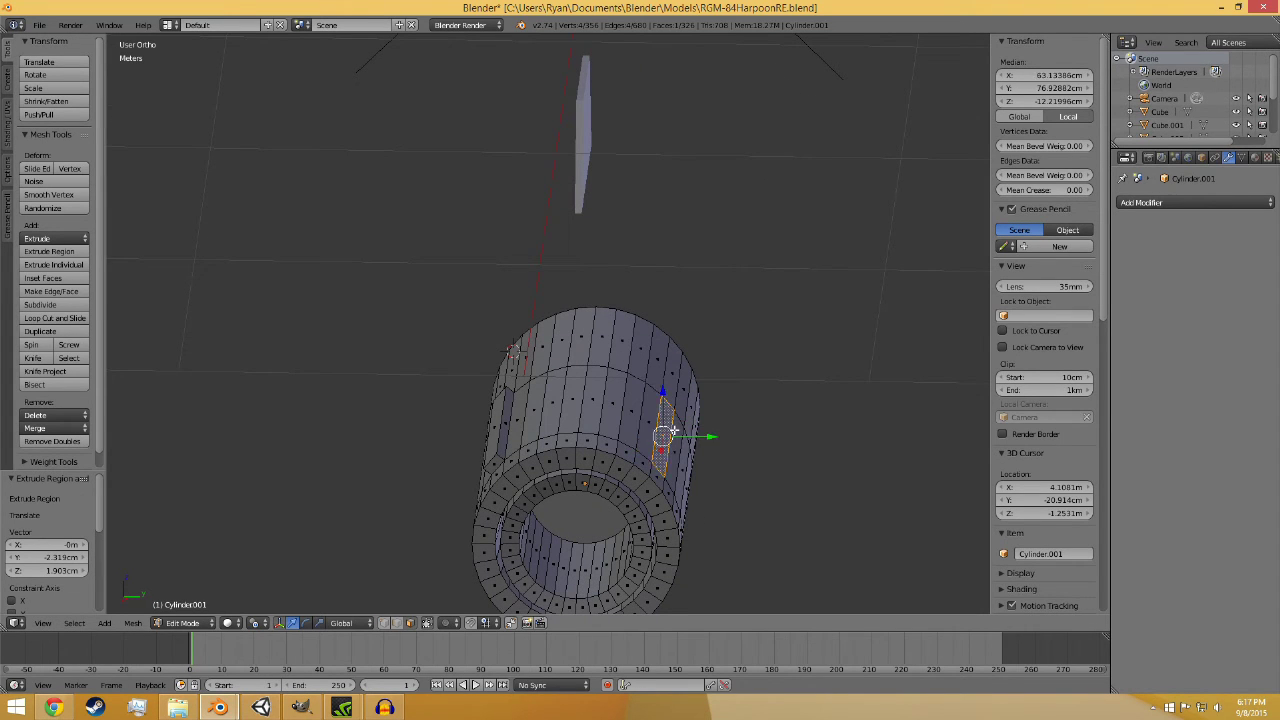
{"action": "type", "text": "e.03"}
{"action": "key", "text": "Return"}
- Extrude the two lower diagonal faces between the loop cuts outward by 0.03 m, one at a time
{"action": "middle_click_drag", "start_coordinate": [654, 518], "coordinate": [637, 406]}
{"action": "right_click", "coordinate": [581, 400]}
{"action": "right_click", "coordinate": [675, 392]}
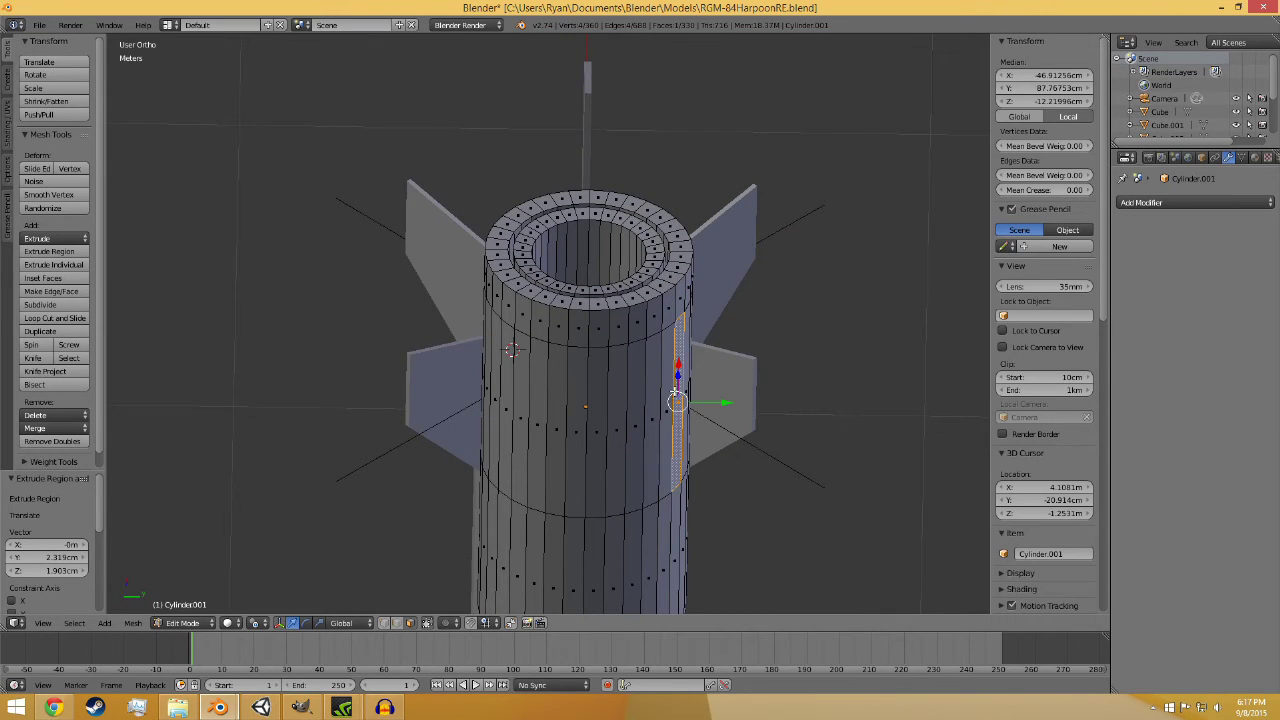
{"action": "key", "text": "e"}
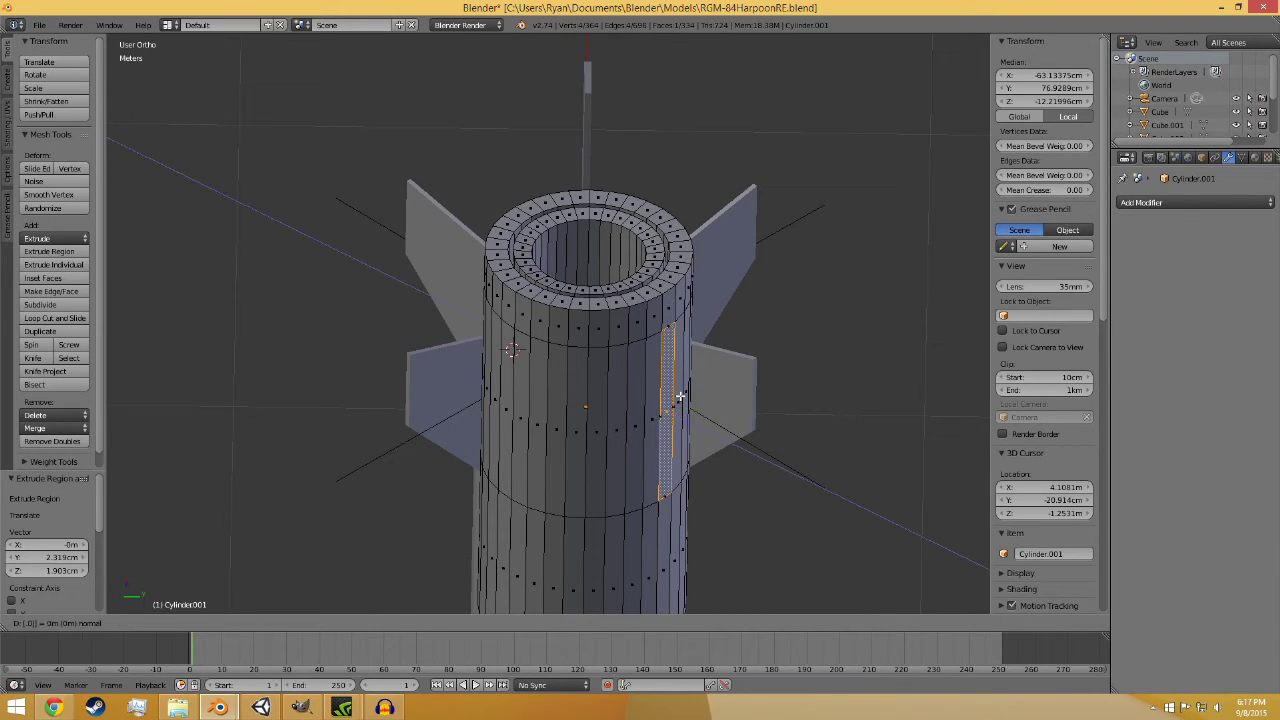
{"action": "left_click", "coordinate": [679, 396]}
{"action": "right_click", "coordinate": [580, 391]}
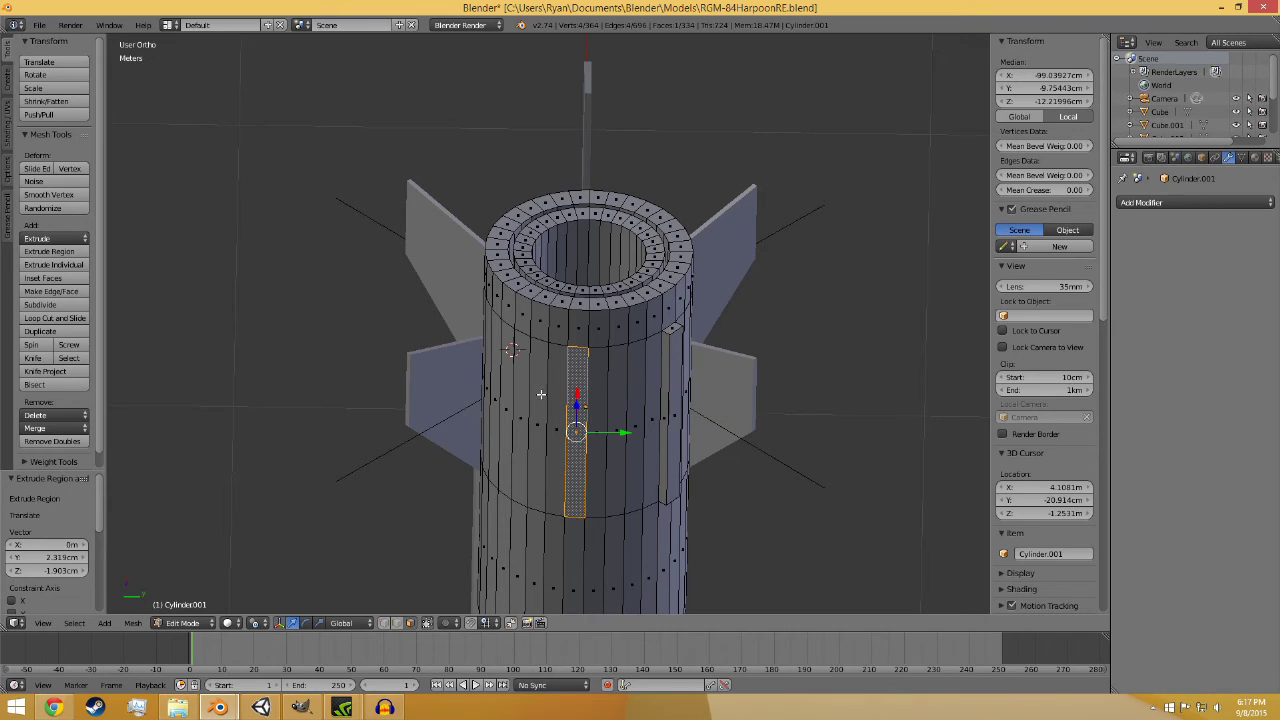
{"action": "right_click", "coordinate": [518, 381]}
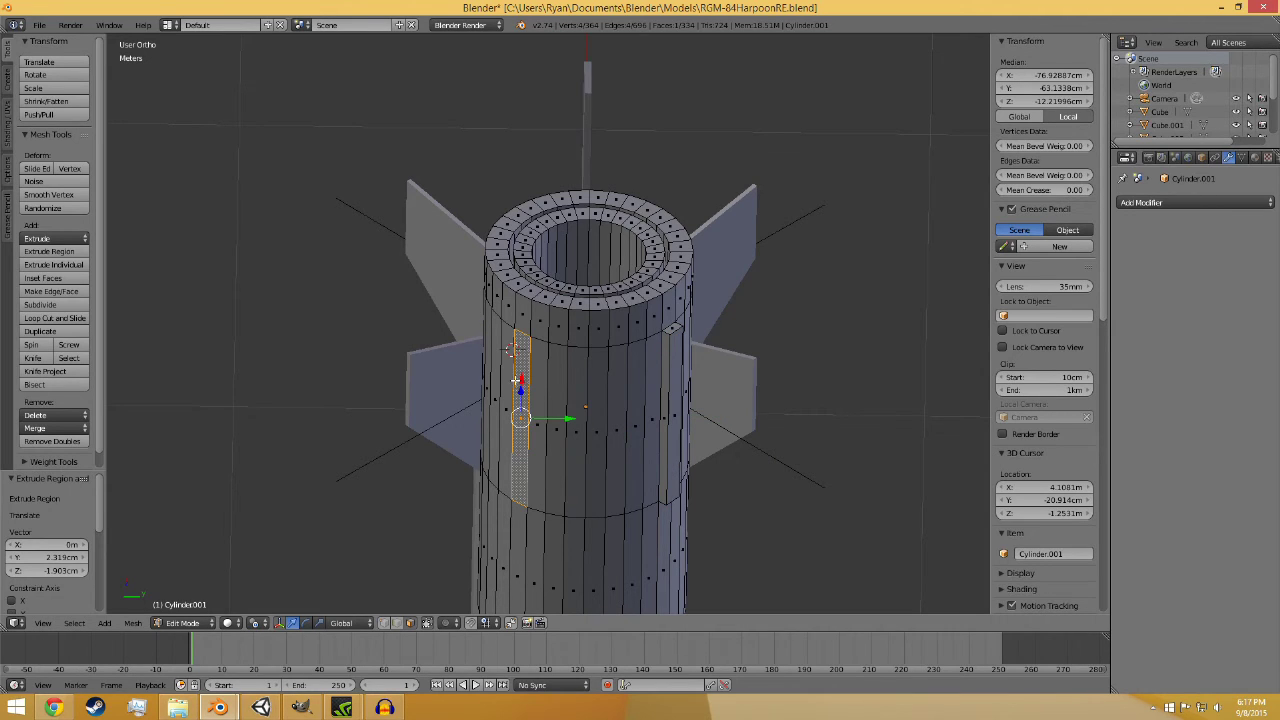
{"action": "right_click", "coordinate": [506, 372]}
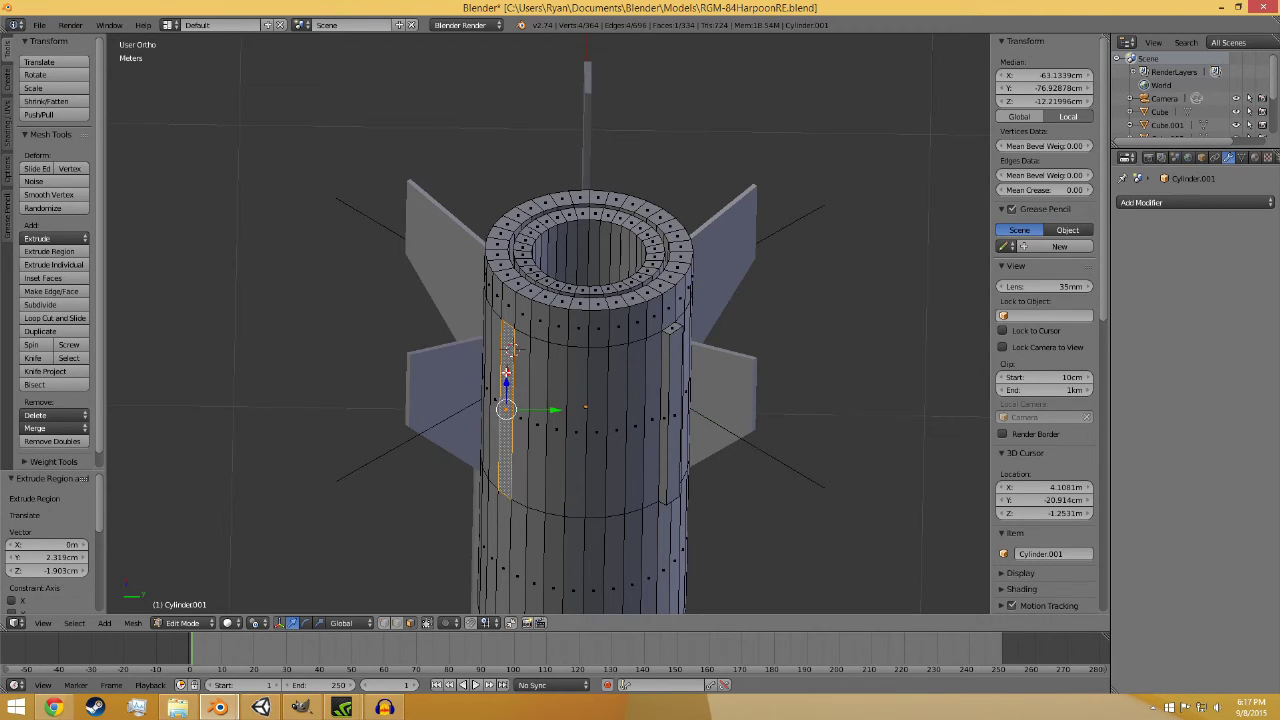
{"action": "right_click", "coordinate": [526, 380]}
- Add the outer faces of the other three raised fin mounts to the selection so all four are selected
{"action": "middle_click_drag", "start_coordinate": [535, 391], "coordinate": [681, 466]}
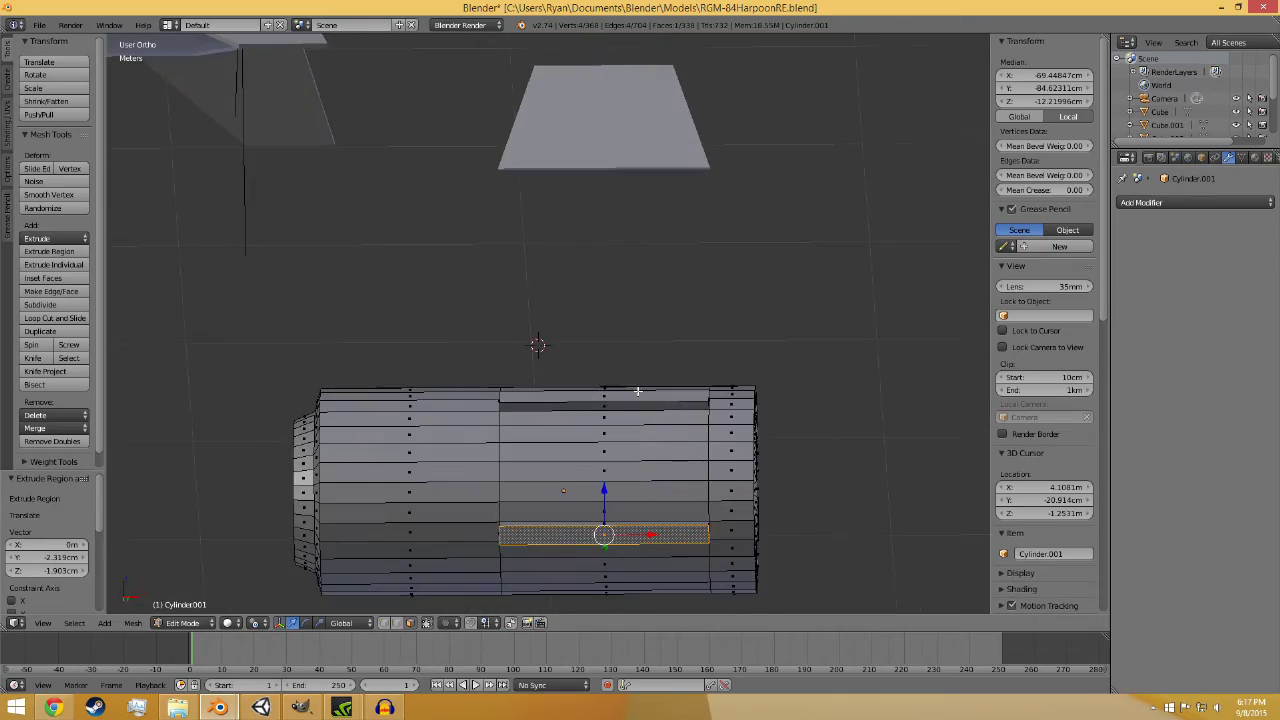
{"action": "right_click", "coordinate": [639, 397], "text": "shift"}
{"action": "middle_click_drag", "start_coordinate": [788, 454], "coordinate": [615, 188]}
{"action": "right_click", "coordinate": [697, 388], "text": "shift"}
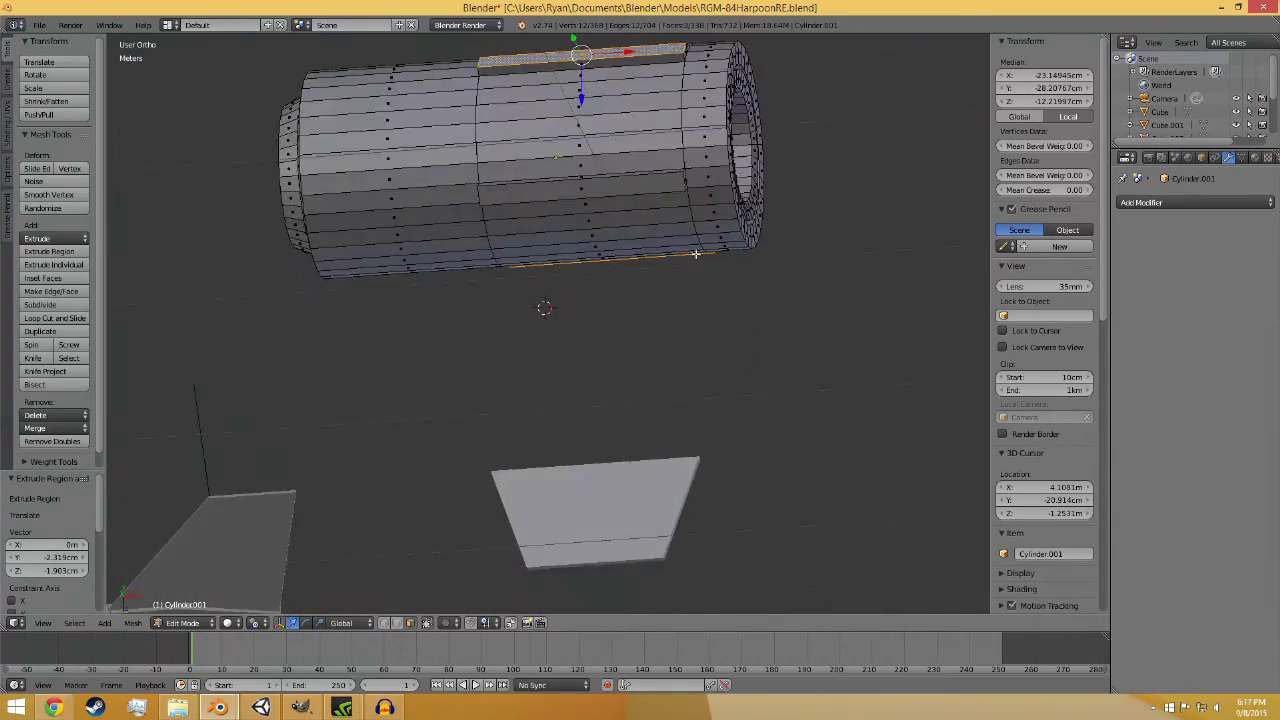
{"action": "right_click", "coordinate": [617, 187], "text": "shift"}
{"action": "key", "text": "KP_1"}
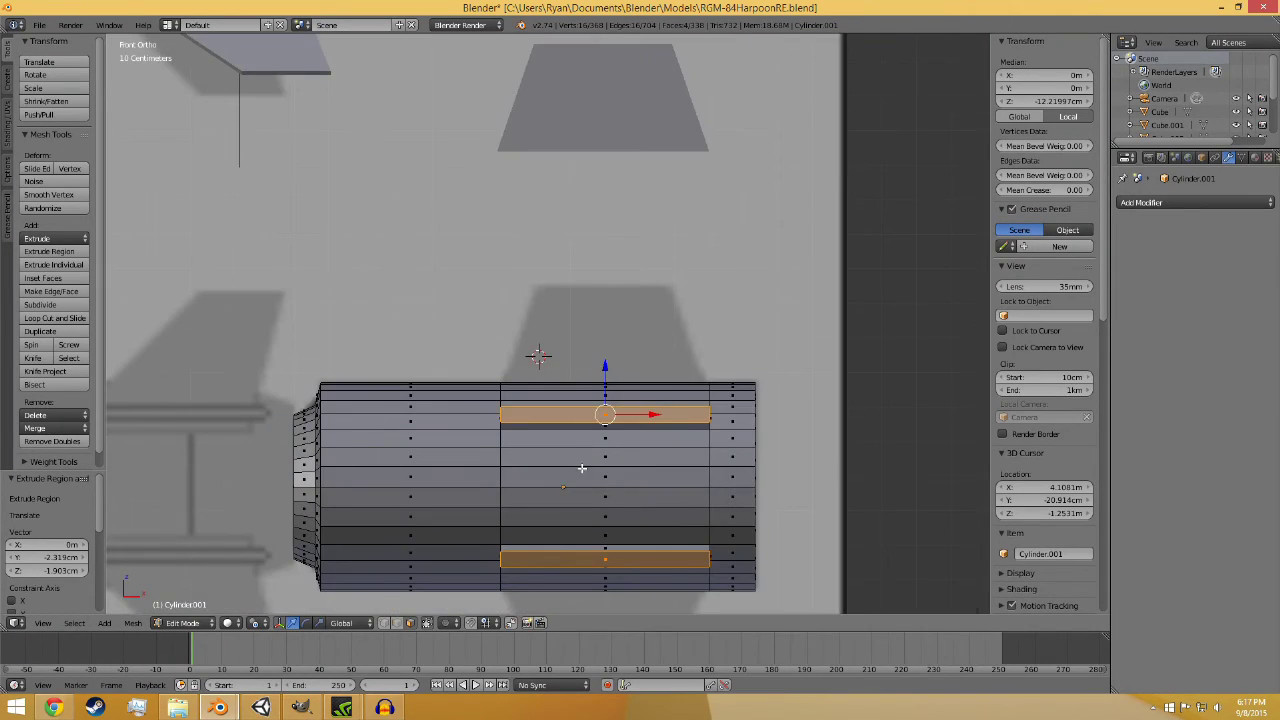
- Try to scale the four outer mount faces together by a factor of 0.971
{"action": "middle_click_drag", "start_coordinate": [582, 468], "coordinate": [682, 489]}
{"action": "key", "text": "s"}
{"action": "left_click", "coordinate": [805, 381]}
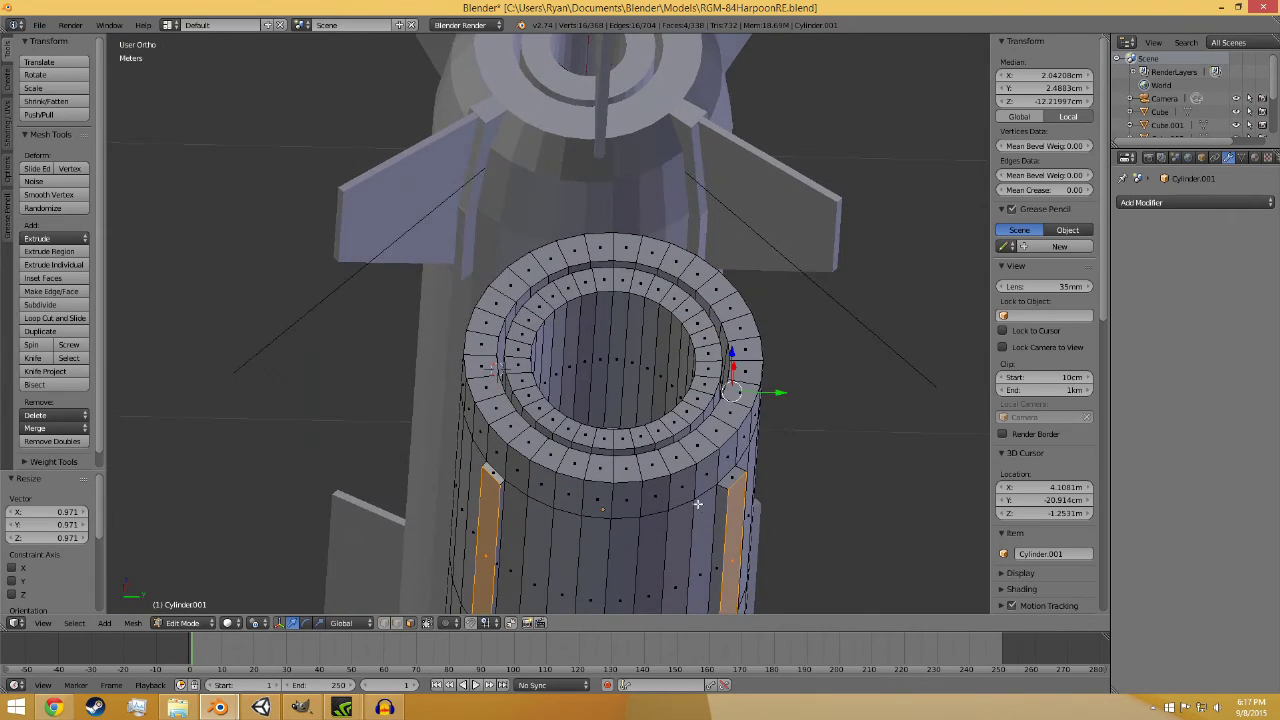
{"action": "key", "text": "ctrl+z"}
- Set the pivot to individual origins, scale the four outer mount faces to about 0.9, and deselect everything
{"action": "left_click", "coordinate": [224, 623]}
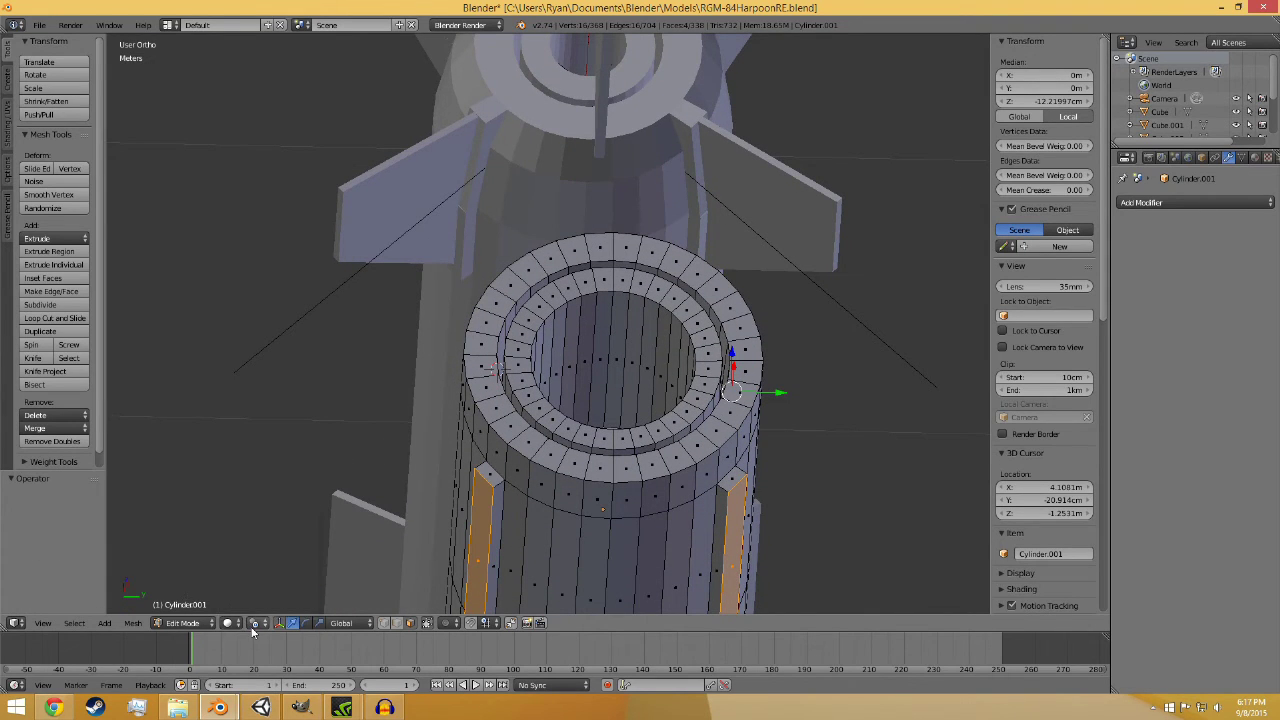
{"action": "left_click", "coordinate": [256, 623]}
{"action": "left_click", "coordinate": [298, 578]}
{"action": "key", "text": "s"}
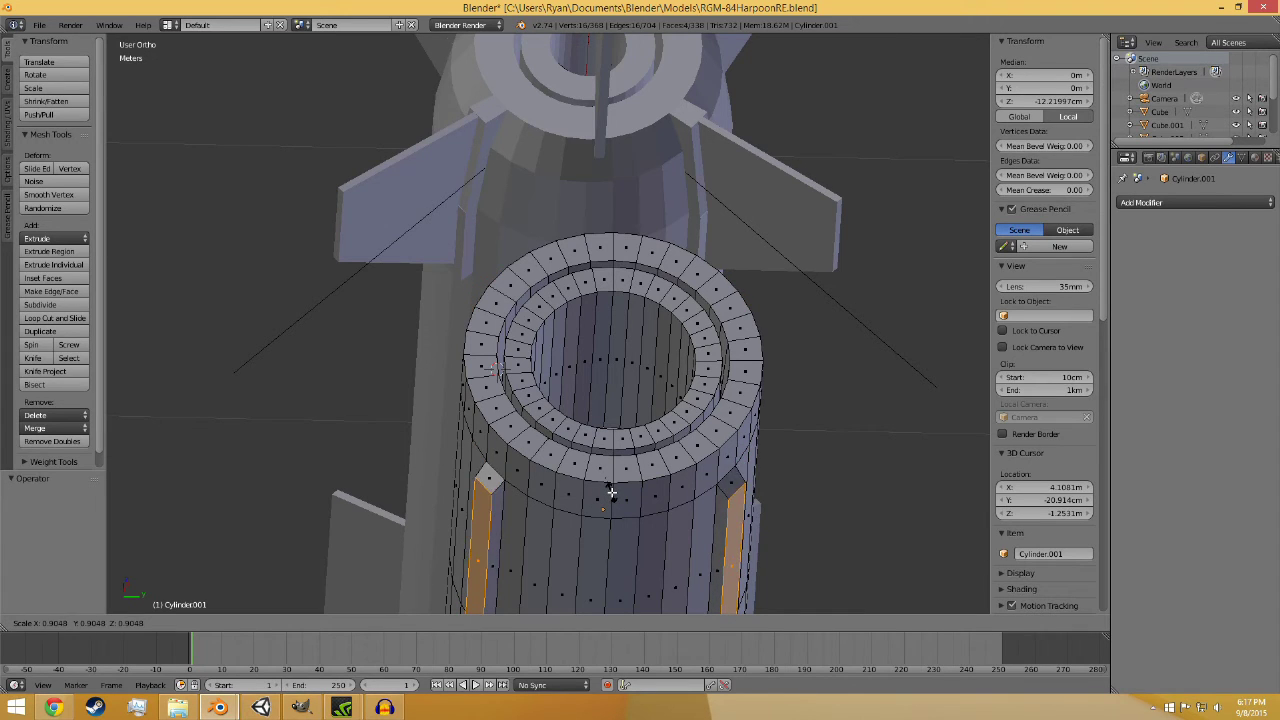
{"action": "left_click", "coordinate": [609, 493]}
{"action": "key", "text": "a"}
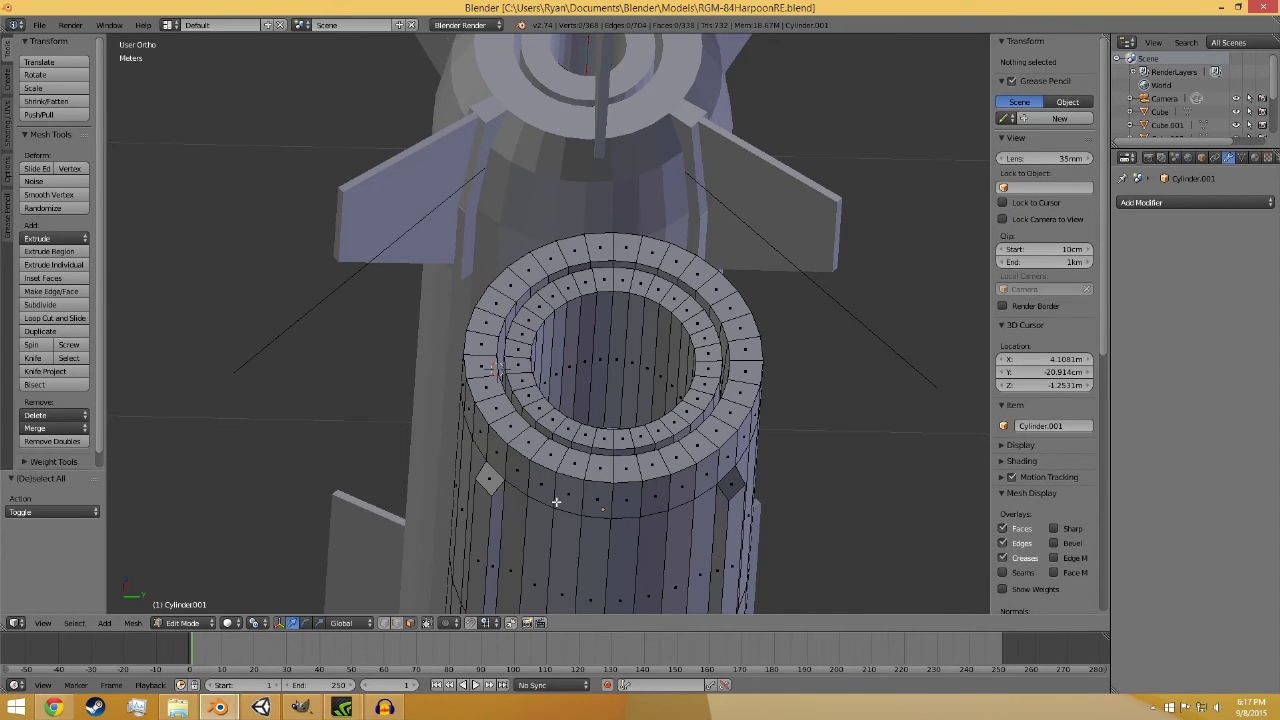
- Return to Object Mode and set the X rotation of the trapezoidal booster fin to 47.5°
{"action": "key", "text": "KP_1"}
{"action": "scroll", "coordinate": [581, 433], "scroll_direction": "down", "scroll_amount": 3}
{"action": "scroll", "coordinate": [565, 286], "scroll_direction": "up", "scroll_amount": 2}
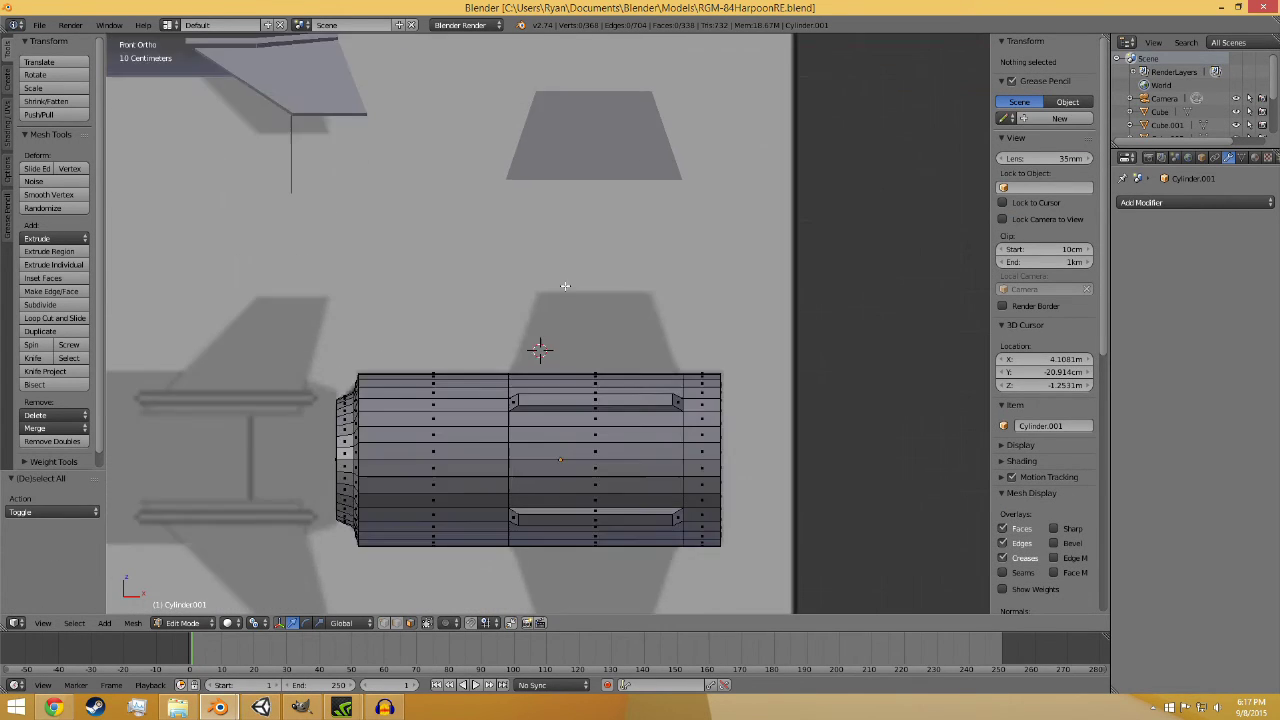
{"action": "left_click", "coordinate": [188, 627]}
{"action": "left_click", "coordinate": [192, 604]}
{"action": "right_click", "coordinate": [615, 138]}
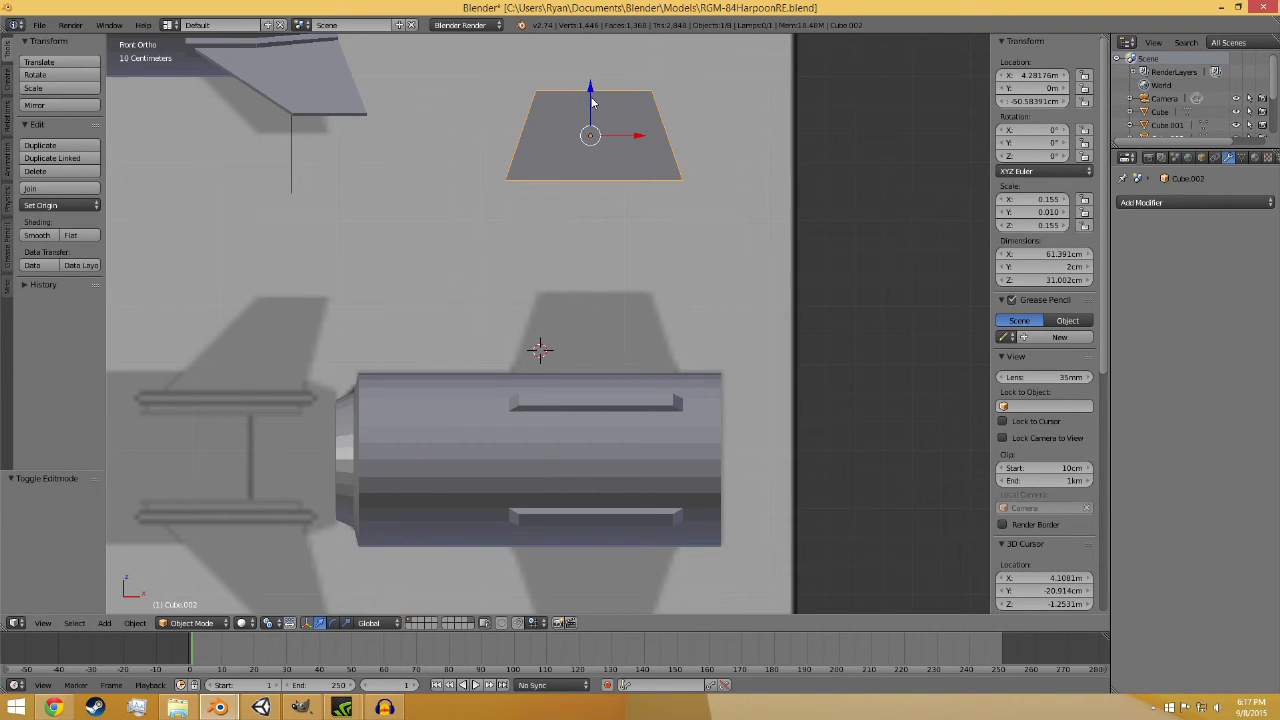
{"action": "left_click", "coordinate": [1046, 128]}
{"action": "type", "text": "47.5"}
{"action": "key", "text": "Return"}
- Select the booster cylinder and set its Z location to 0 so it lines up with the missile body
{"action": "middle_click_drag", "start_coordinate": [770, 460], "coordinate": [680, 387]}
{"action": "scroll", "coordinate": [607, 432], "scroll_direction": "down", "scroll_amount": 5}
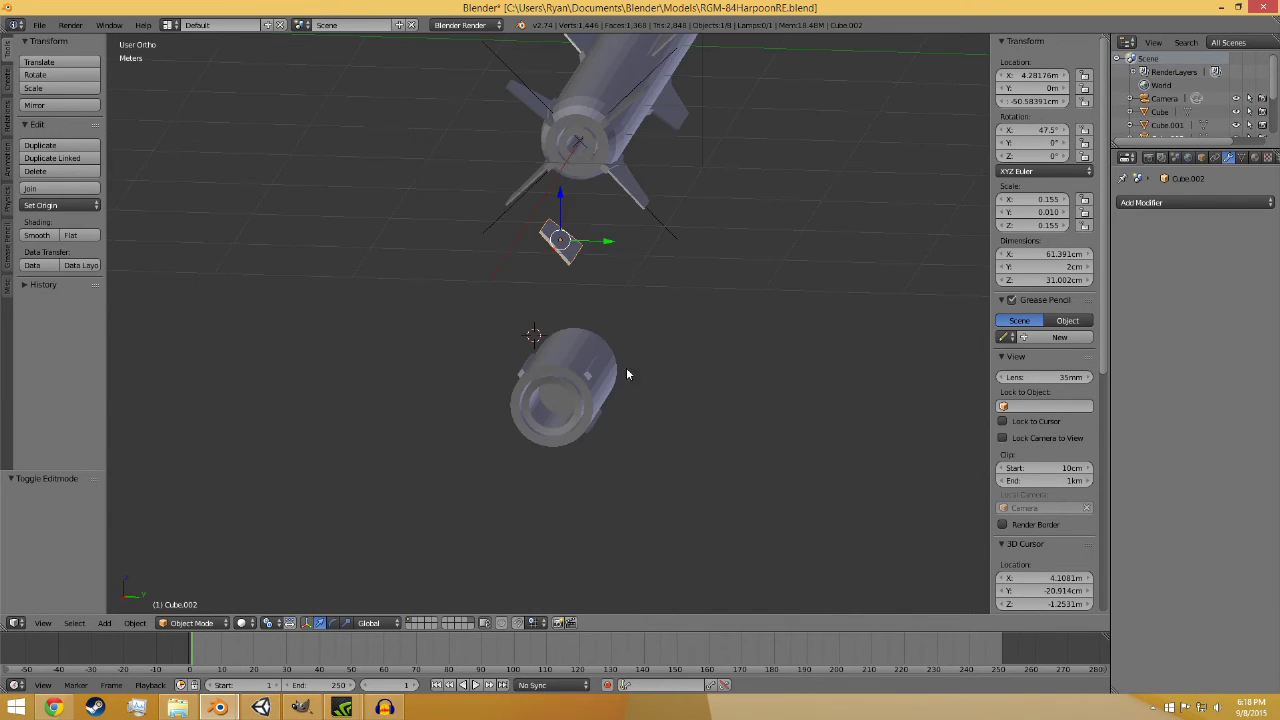
{"action": "right_click", "coordinate": [612, 372]}
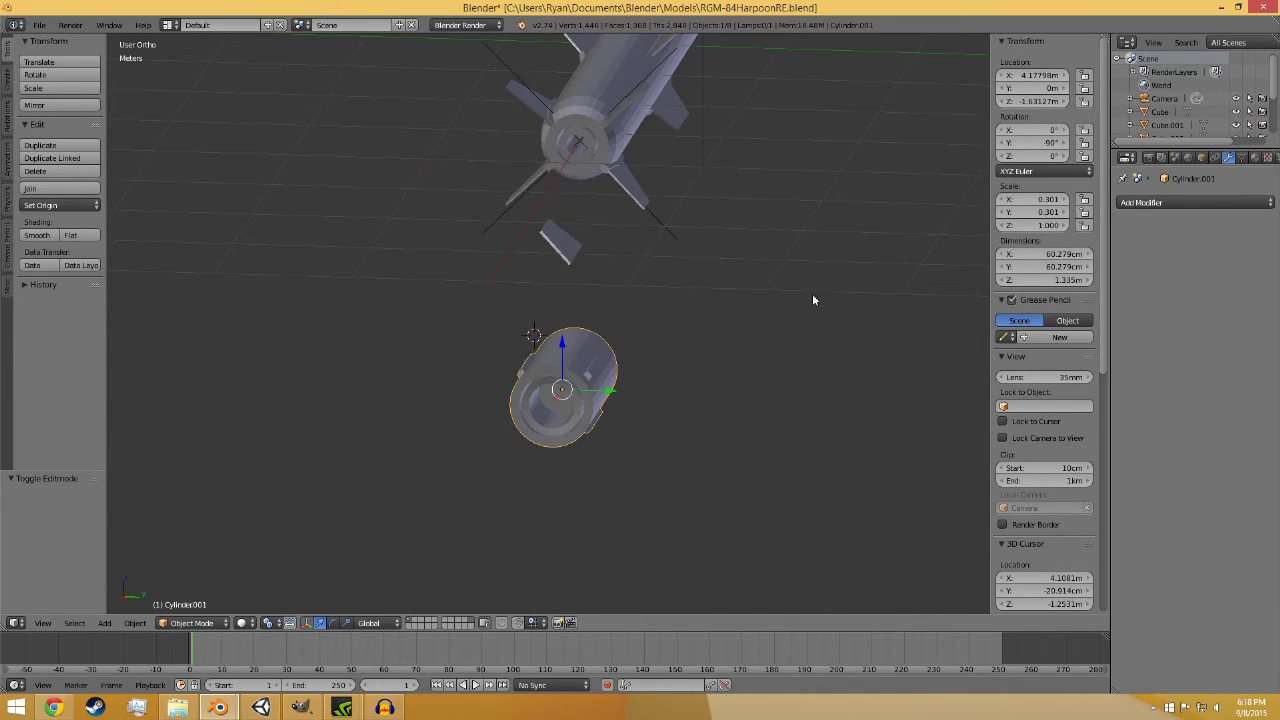
{"action": "left_click", "coordinate": [1044, 100]}
{"action": "type", "text": "0"}
{"action": "key", "text": "Return"}
- Raise the trapezoidal fin by about 77 cm along Z to the height of the booster
{"action": "middle_click_drag", "start_coordinate": [885, 136], "coordinate": [588, 203]}
{"action": "right_click", "coordinate": [578, 236]}
{"action": "middle_click_drag", "start_coordinate": [697, 218], "coordinate": [622, 264]}
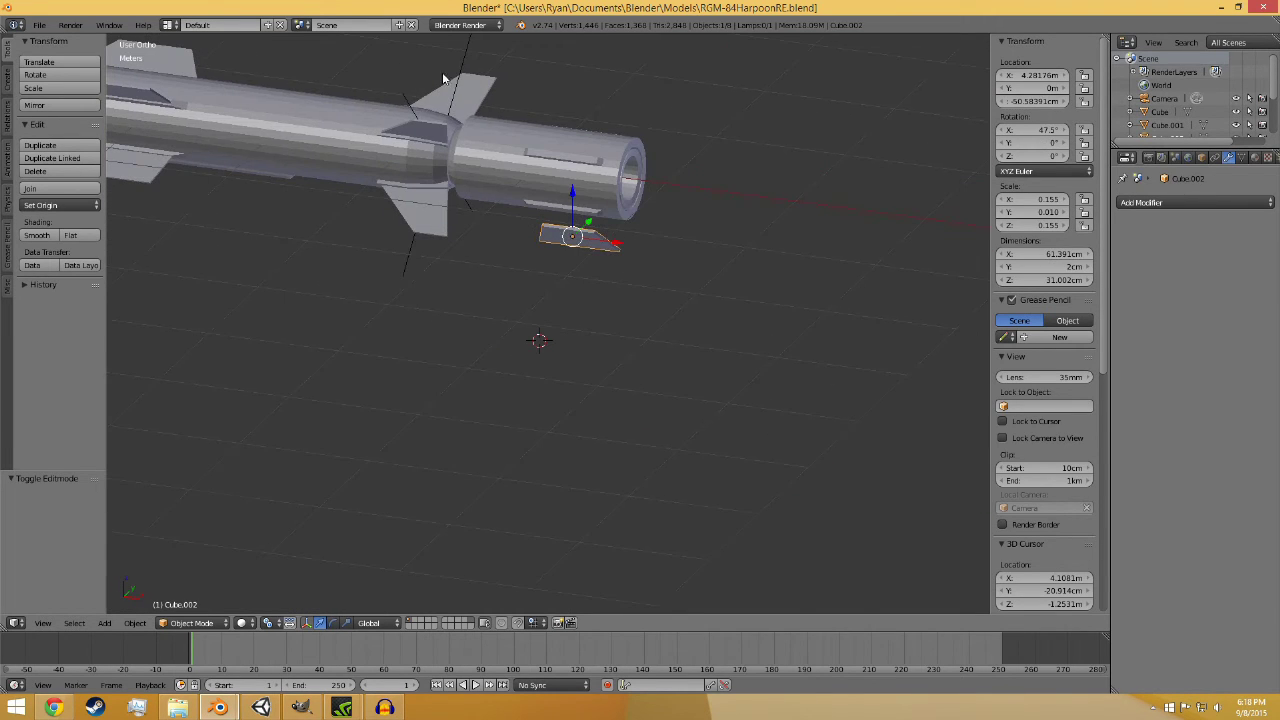
{"action": "right_click", "coordinate": [444, 75]}
{"action": "left_click_drag", "start_coordinate": [473, 156], "coordinate": [574, 91]}
{"action": "left_click", "coordinate": [598, 174]}
{"action": "right_click", "coordinate": [587, 238]}
{"action": "middle_click_drag", "start_coordinate": [652, 241], "coordinate": [481, 428]}
{"action": "scroll", "coordinate": [695, 541], "scroll_direction": "up", "scroll_amount": 6}
{"action": "key", "text": "KP_1"}
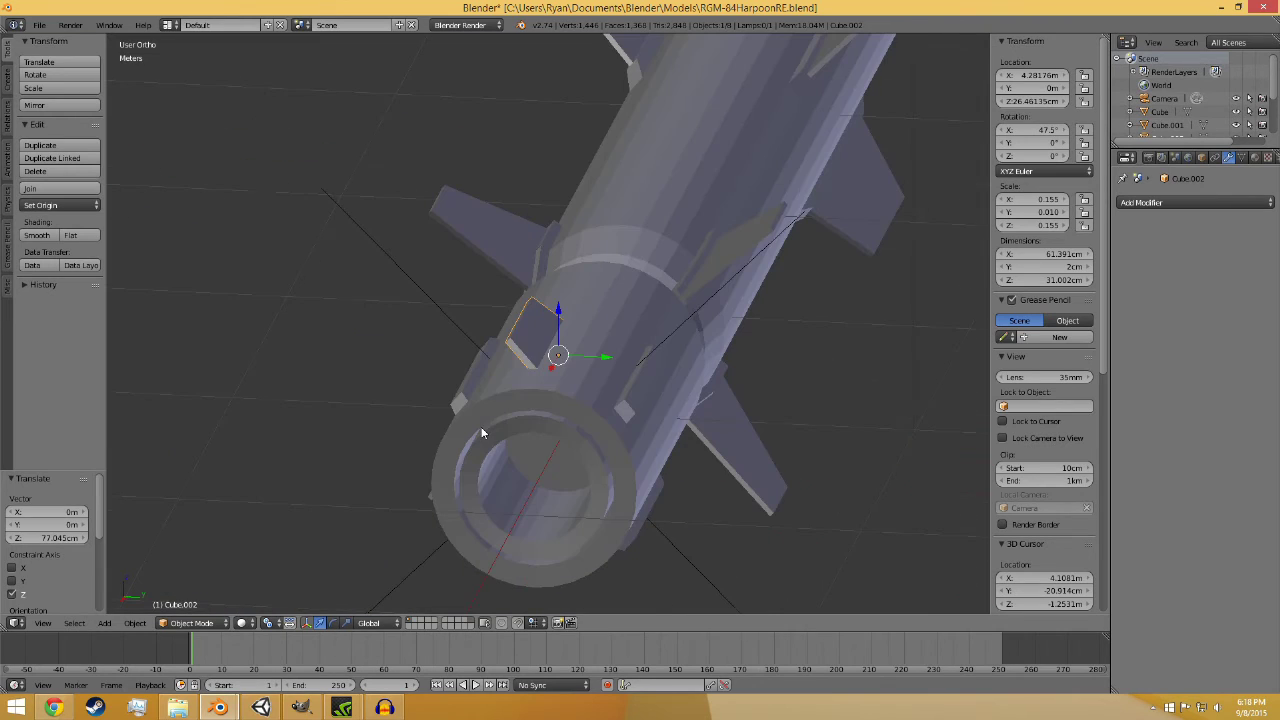
- Move the fin about 36.6 cm along negative Y and 3.4 cm up in Z, against its upper mount
{"action": "key", "text": "g"}
{"action": "key", "text": "y"}
{"action": "left_click", "coordinate": [490, 348]}
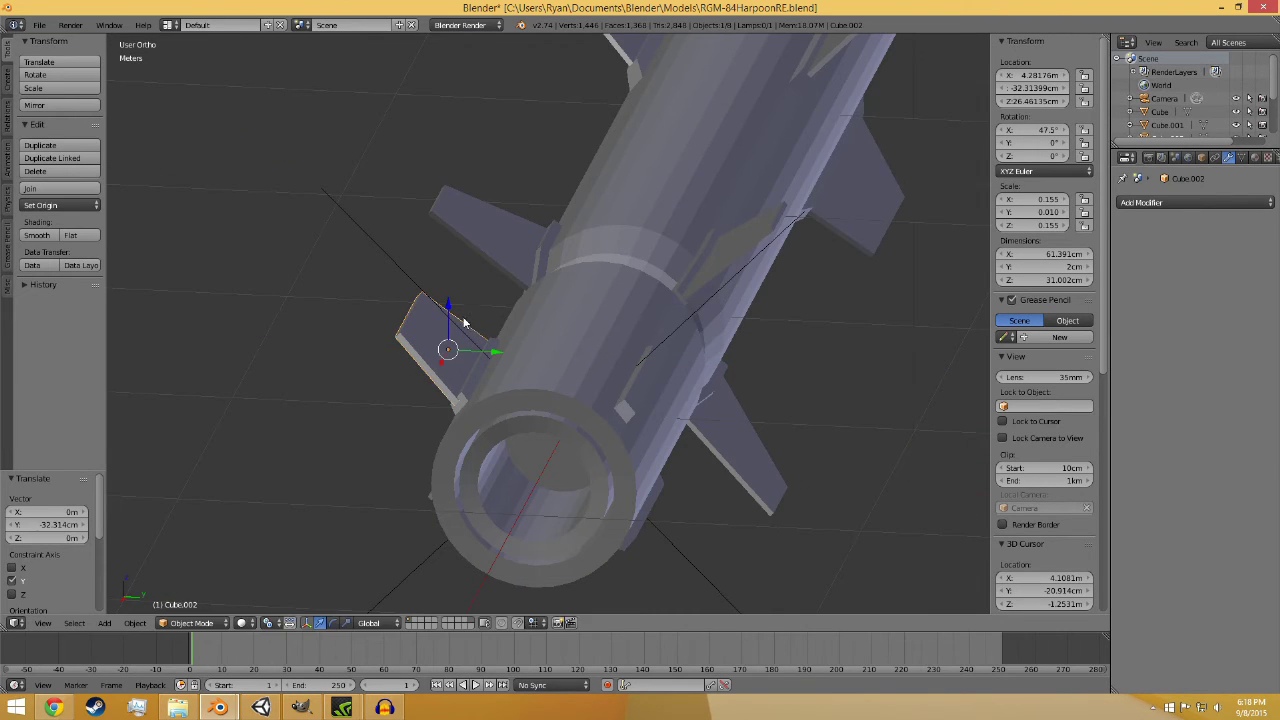
{"action": "key", "text": "g"}
{"action": "key", "text": "z"}
{"action": "left_click", "coordinate": [497, 346]}
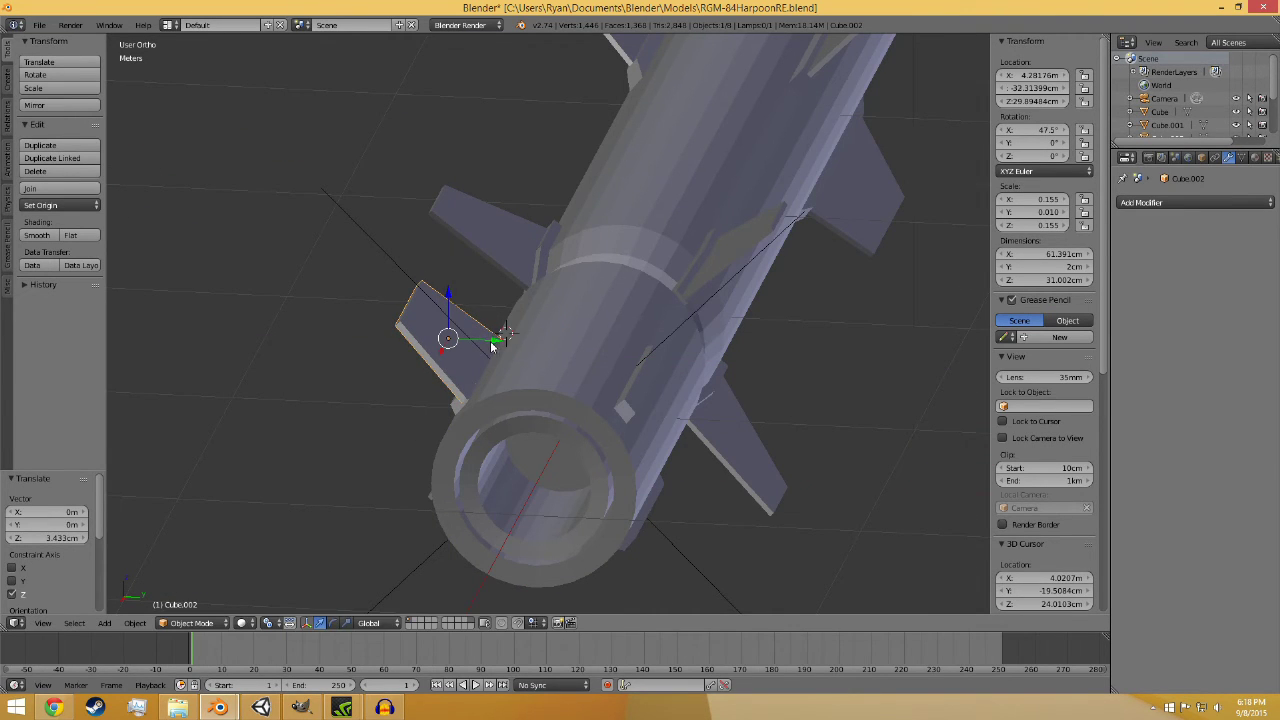
{"action": "key", "text": "g"}
{"action": "key", "text": "y"}
{"action": "left_click", "coordinate": [480, 344]}
{"action": "middle_click_drag", "start_coordinate": [480, 345], "coordinate": [579, 421]}
{"action": "key", "text": "s"}
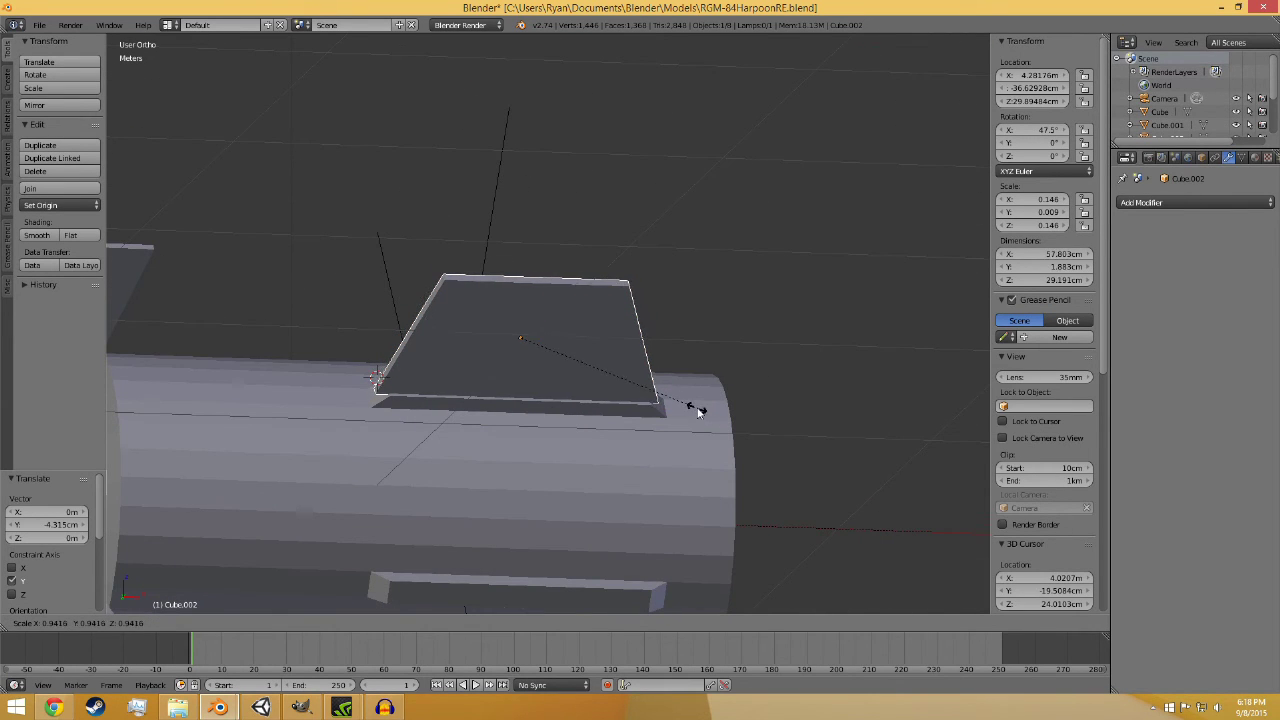
{"action": "right_click", "coordinate": [705, 410]}
- Shift the fin about 1.7 cm along positive Y so that its base sits in the mount
{"action": "middle_click_drag", "start_coordinate": [585, 370], "coordinate": [549, 482]}
{"action": "scroll", "coordinate": [544, 470], "scroll_direction": "up", "scroll_amount": 3}
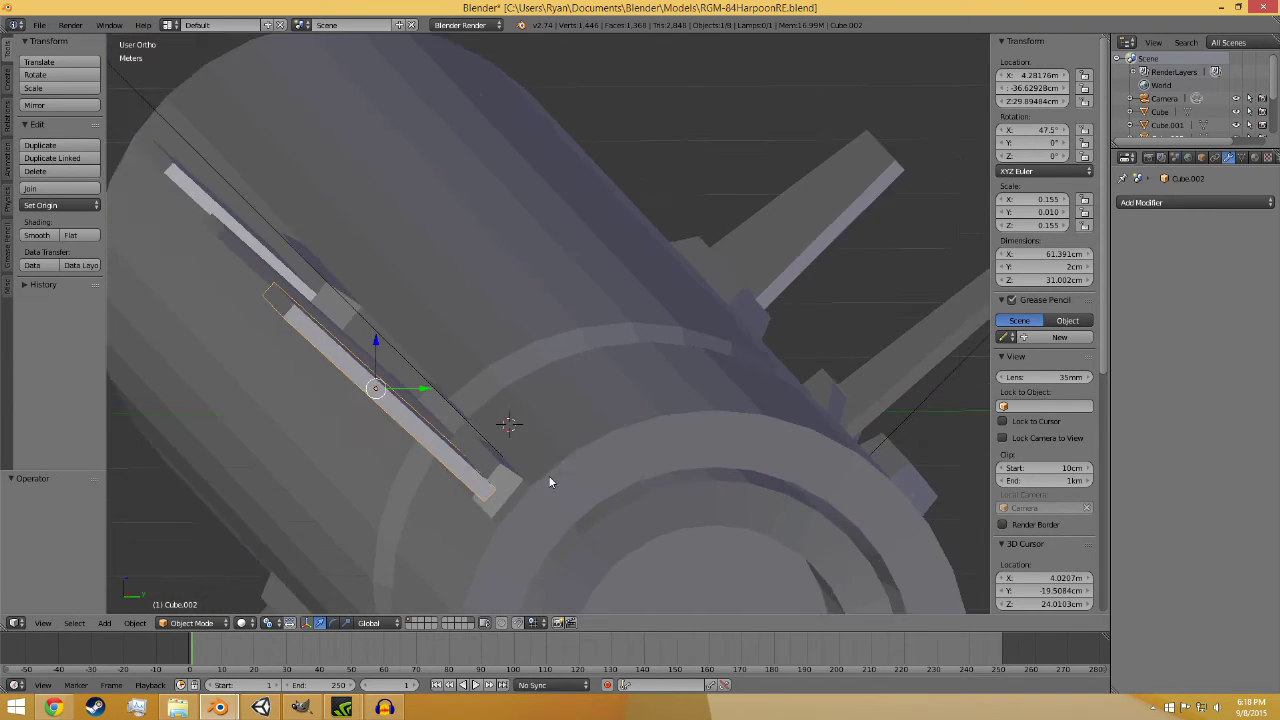
{"action": "scroll", "coordinate": [549, 482], "scroll_direction": "down", "scroll_amount": 3}
{"action": "left_click_drag", "start_coordinate": [477, 370], "coordinate": [488, 370]}
{"action": "middle_click_drag", "start_coordinate": [488, 371], "coordinate": [607, 425]}
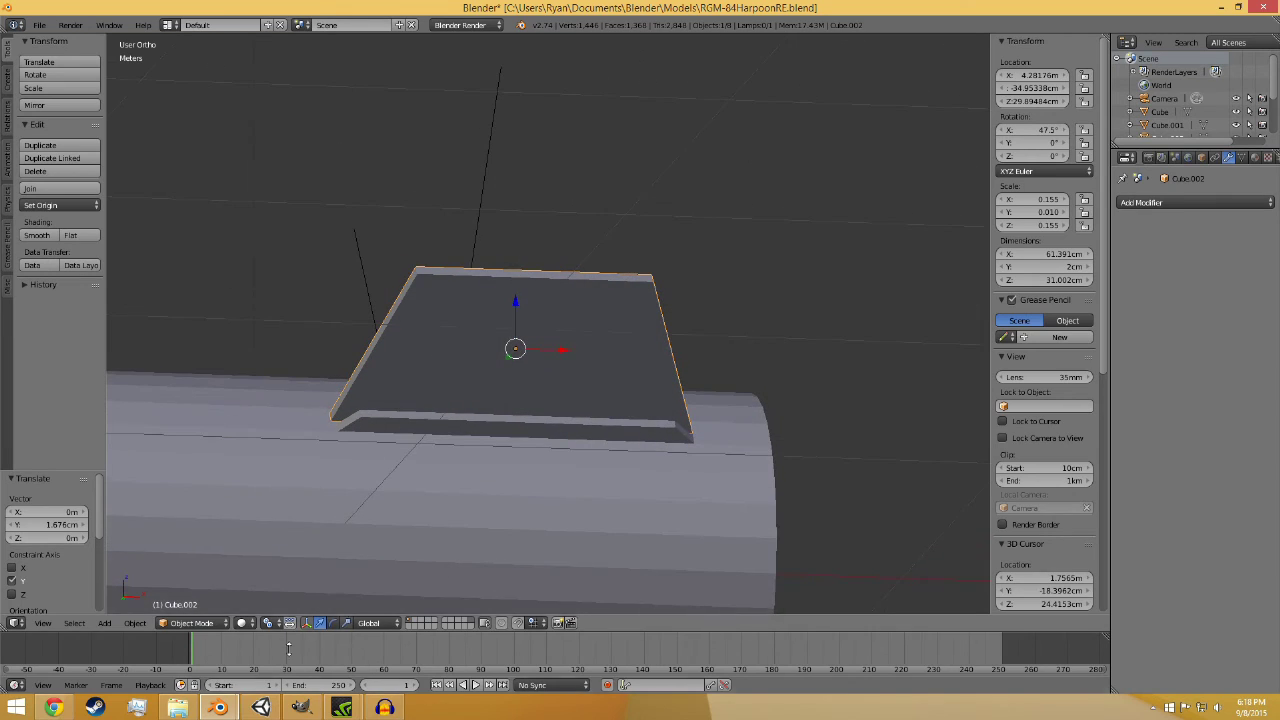
- Open the booster cylinder in Edit Mode and select the forward end face of the mount under the fin
{"action": "left_click", "coordinate": [197, 621]}
{"action": "right_click", "coordinate": [431, 507]}
{"action": "left_click", "coordinate": [212, 618]}
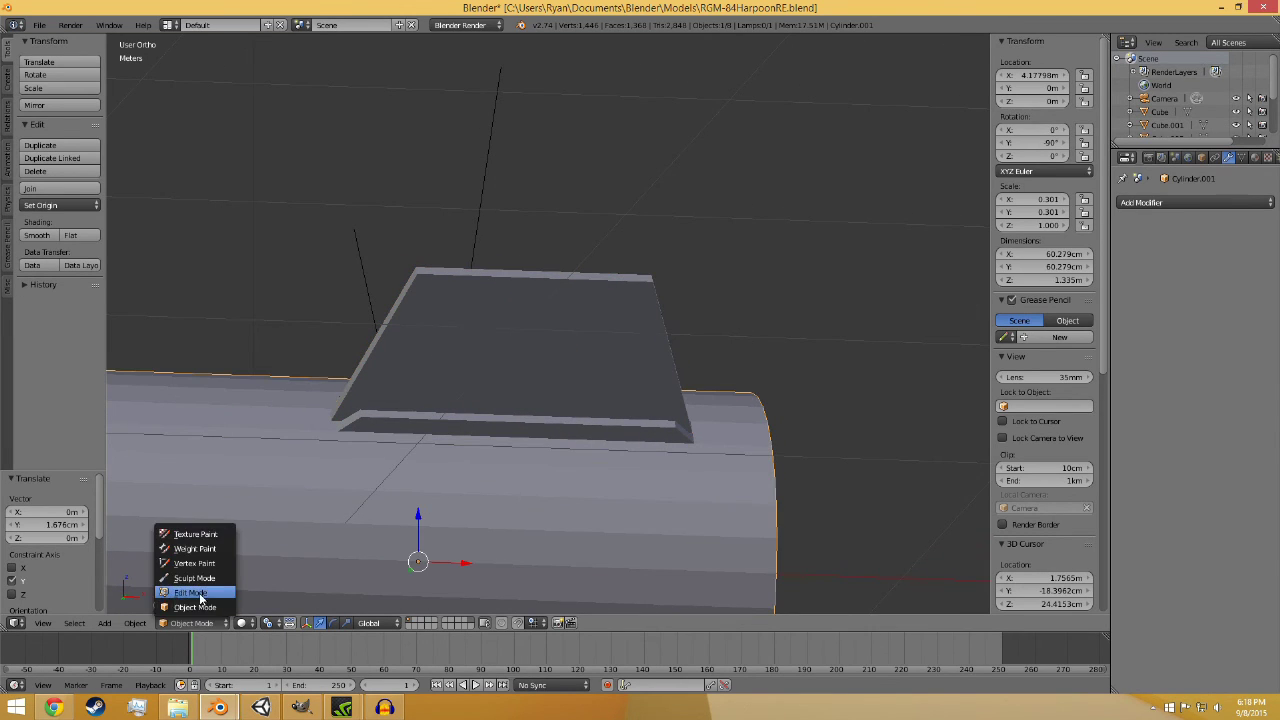
{"action": "left_click", "coordinate": [204, 595]}
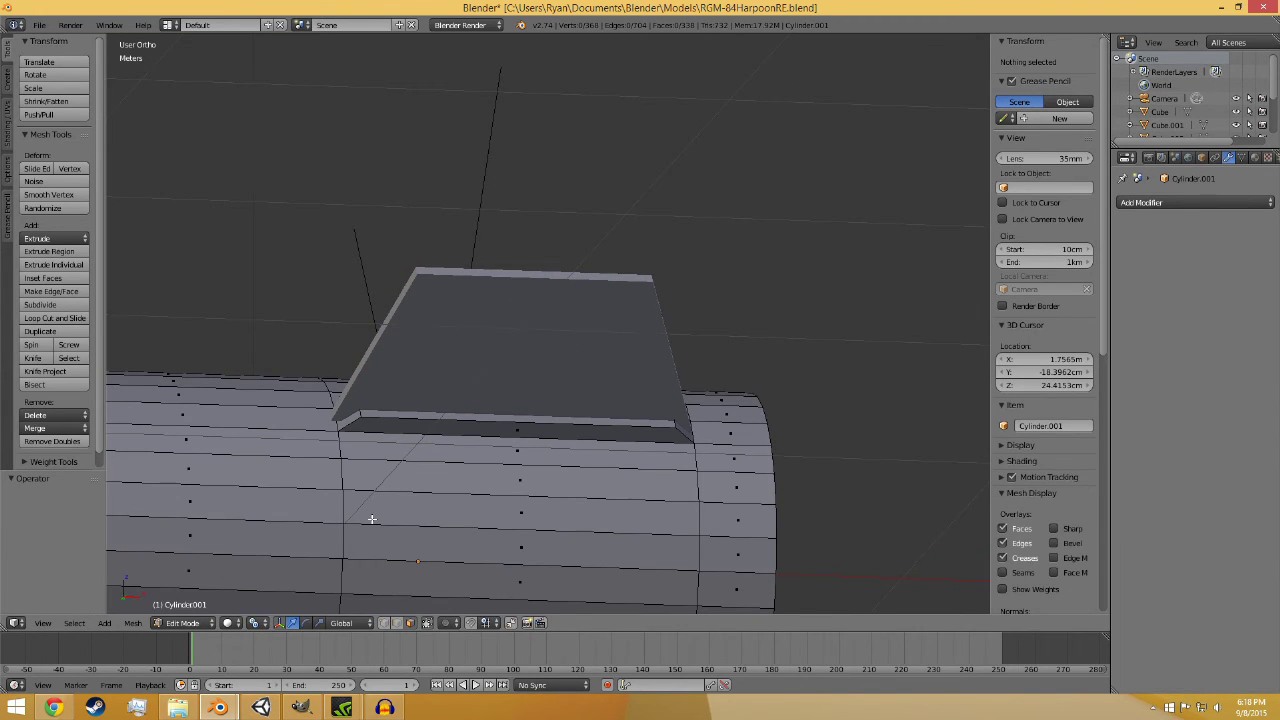
{"action": "scroll", "coordinate": [372, 519], "scroll_direction": "down", "scroll_amount": 1, "text": "ctrl"}
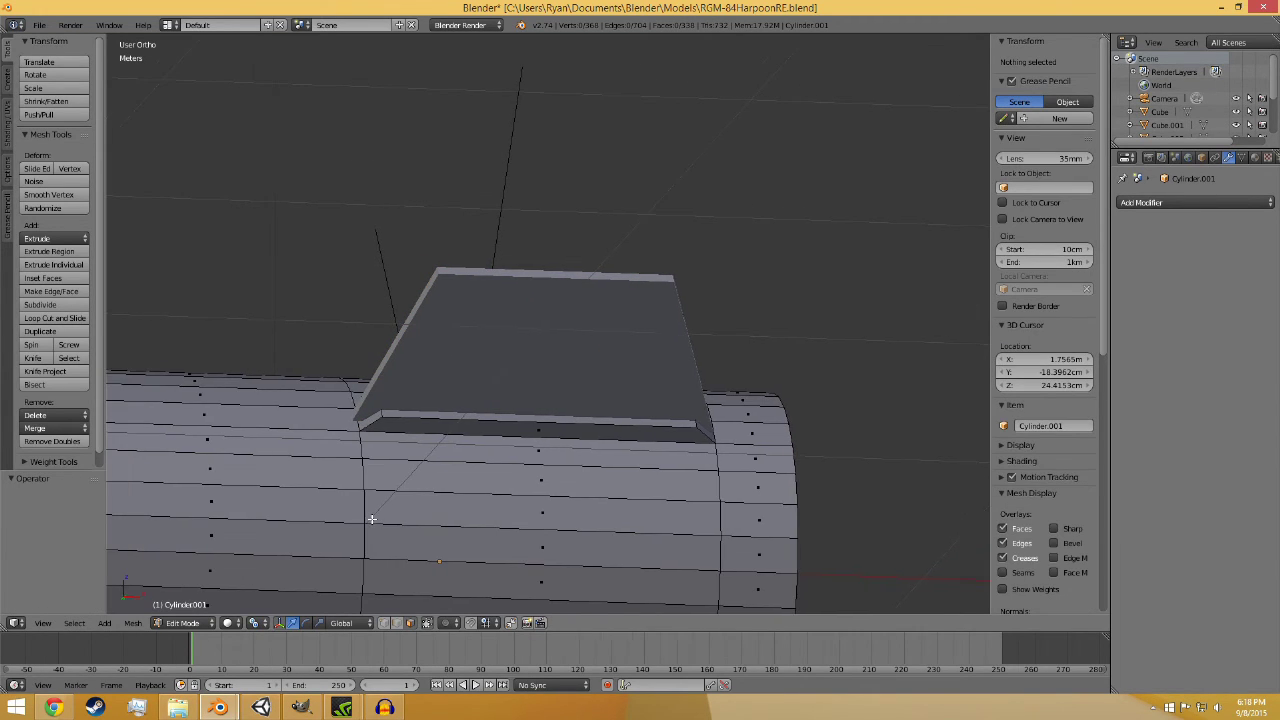
{"action": "right_click", "coordinate": [360, 424]}
{"action": "right_click", "coordinate": [377, 419]}
{"action": "left_click_drag", "start_coordinate": [408, 420], "coordinate": [397, 417]}
{"action": "key", "text": "ctrl+z"}
- Add the forward end faces of the other three mounts and move all four about 3.7 cm along negative X
{"action": "middle_click_drag", "start_coordinate": [464, 529], "coordinate": [446, 406]}
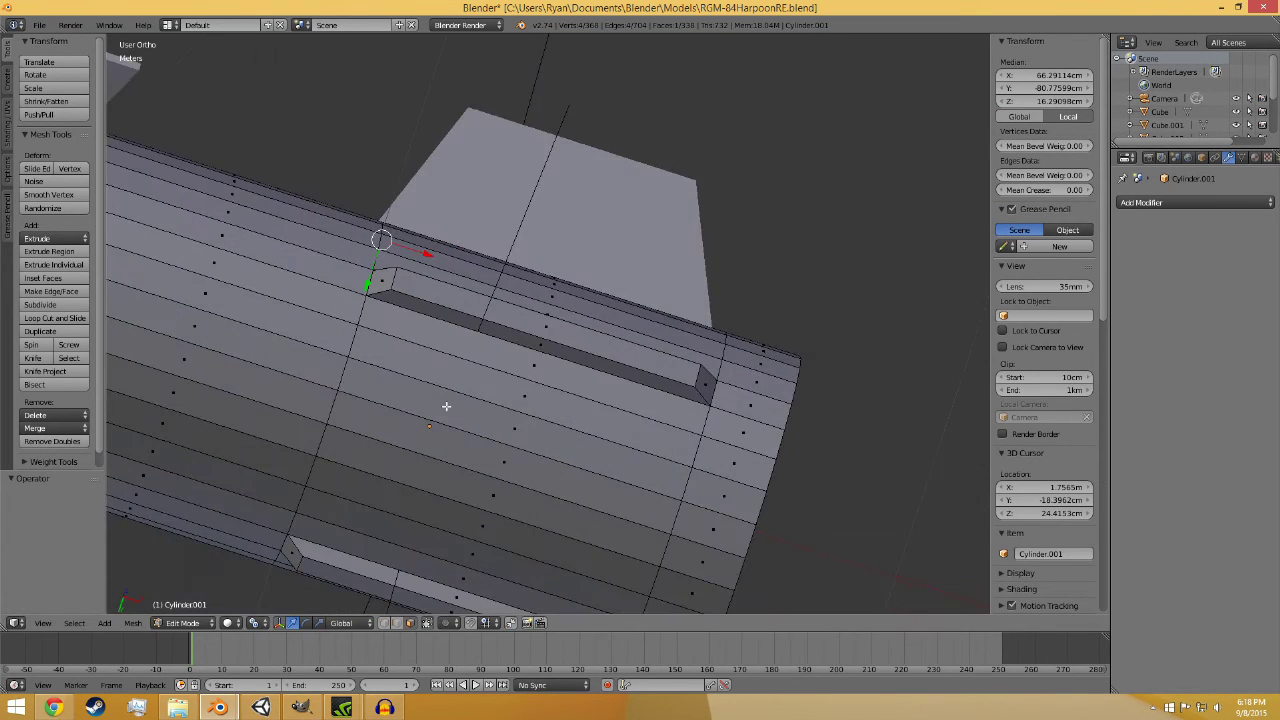
{"action": "right_click", "coordinate": [382, 281], "text": "shift"}
{"action": "middle_click_drag", "start_coordinate": [456, 464], "coordinate": [498, 358]}
{"action": "right_click", "coordinate": [258, 292], "text": "shift"}
{"action": "right_click", "coordinate": [468, 361], "text": "shift"}
{"action": "middle_click_drag", "start_coordinate": [535, 432], "coordinate": [494, 358]}
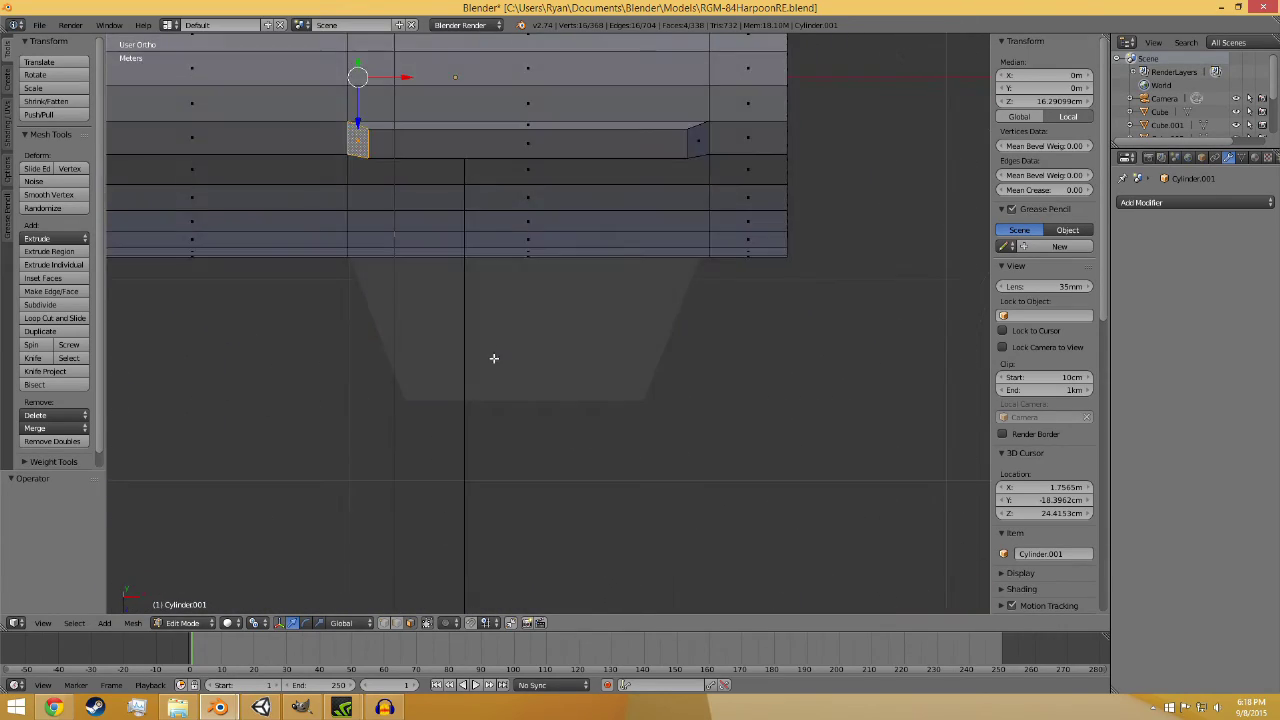
{"action": "scroll", "coordinate": [490, 320], "scroll_direction": "down", "scroll_amount": 3}
{"action": "key", "text": "g"}
{"action": "left_click", "coordinate": [480, 180]}
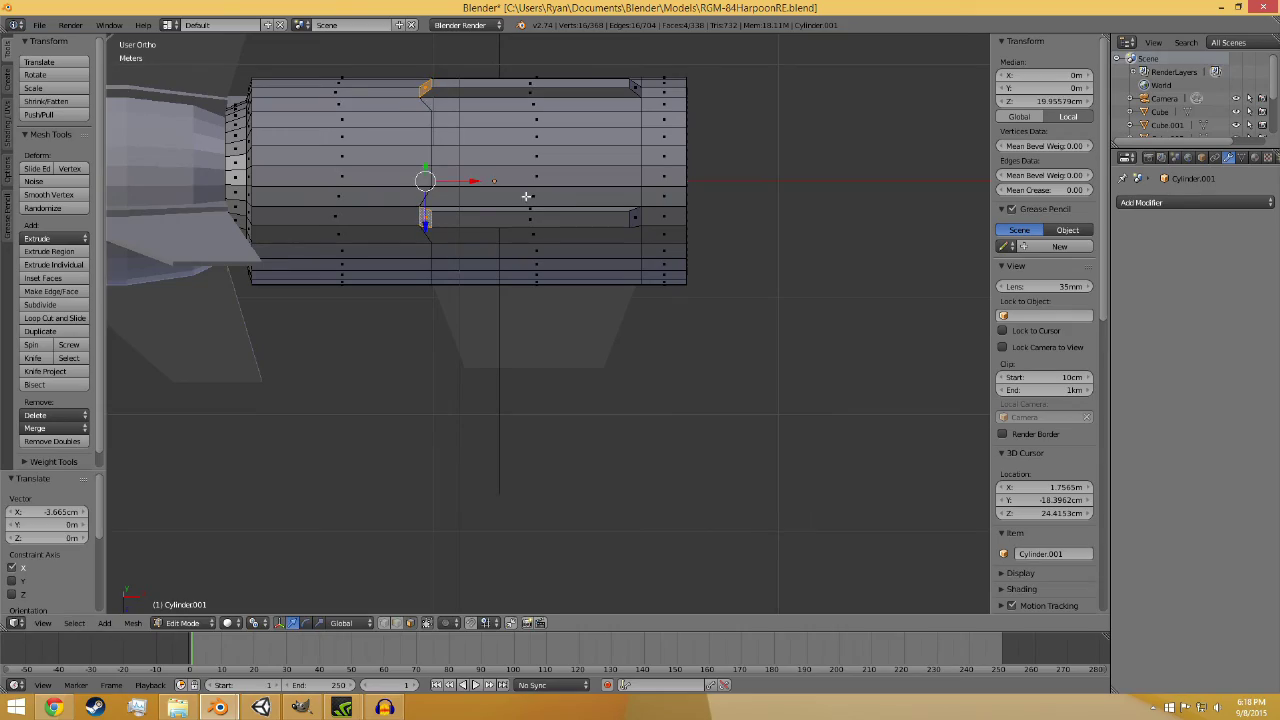
- Select the rear end faces of all four mounts, move them slightly backward along X, and clear the selection
{"action": "right_click", "coordinate": [633, 219]}
{"action": "middle_click_drag", "start_coordinate": [650, 165], "coordinate": [610, 208]}
{"action": "right_click", "coordinate": [576, 139], "text": "shift"}
{"action": "middle_click_drag", "start_coordinate": [672, 112], "coordinate": [521, 167]}
{"action": "right_click", "coordinate": [533, 191], "text": "shift"}
{"action": "middle_click_drag", "start_coordinate": [550, 290], "coordinate": [551, 214]}
{"action": "right_click", "coordinate": [553, 215], "text": "shift"}
{"action": "key", "text": "KP_1"}
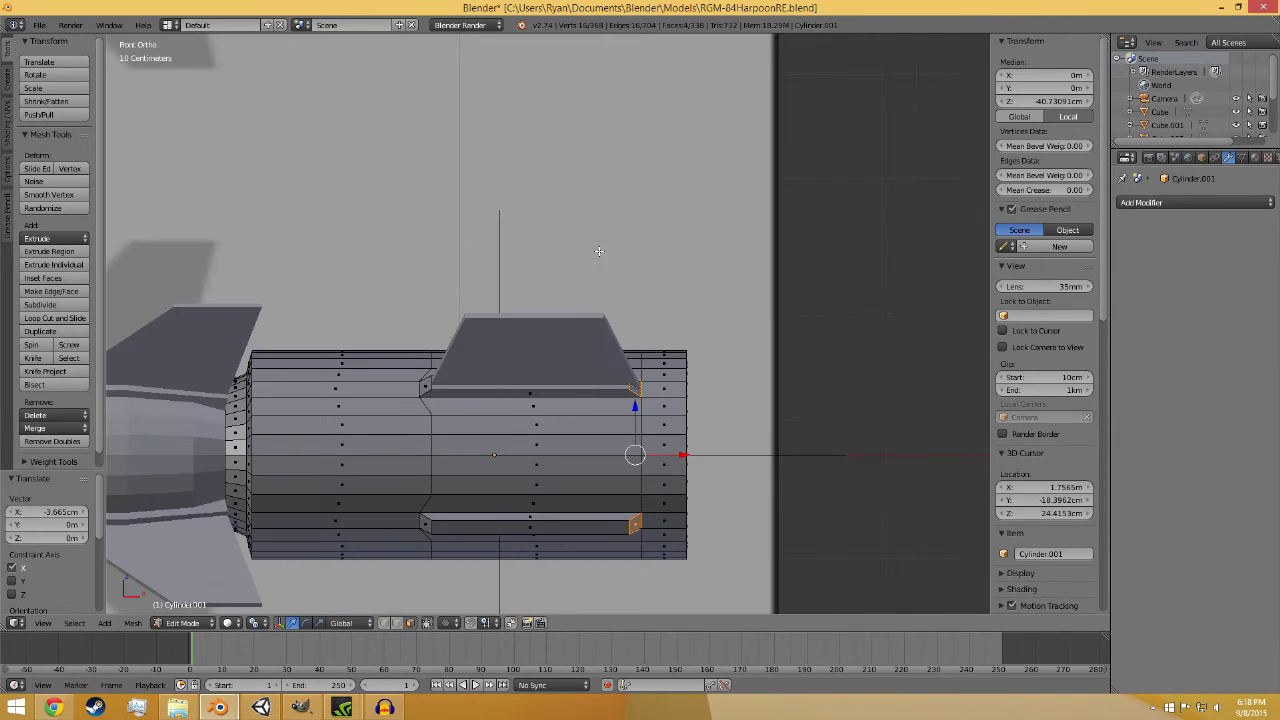
{"action": "left_click_drag", "start_coordinate": [678, 460], "coordinate": [680, 458]}
{"action": "key", "text": "a"}
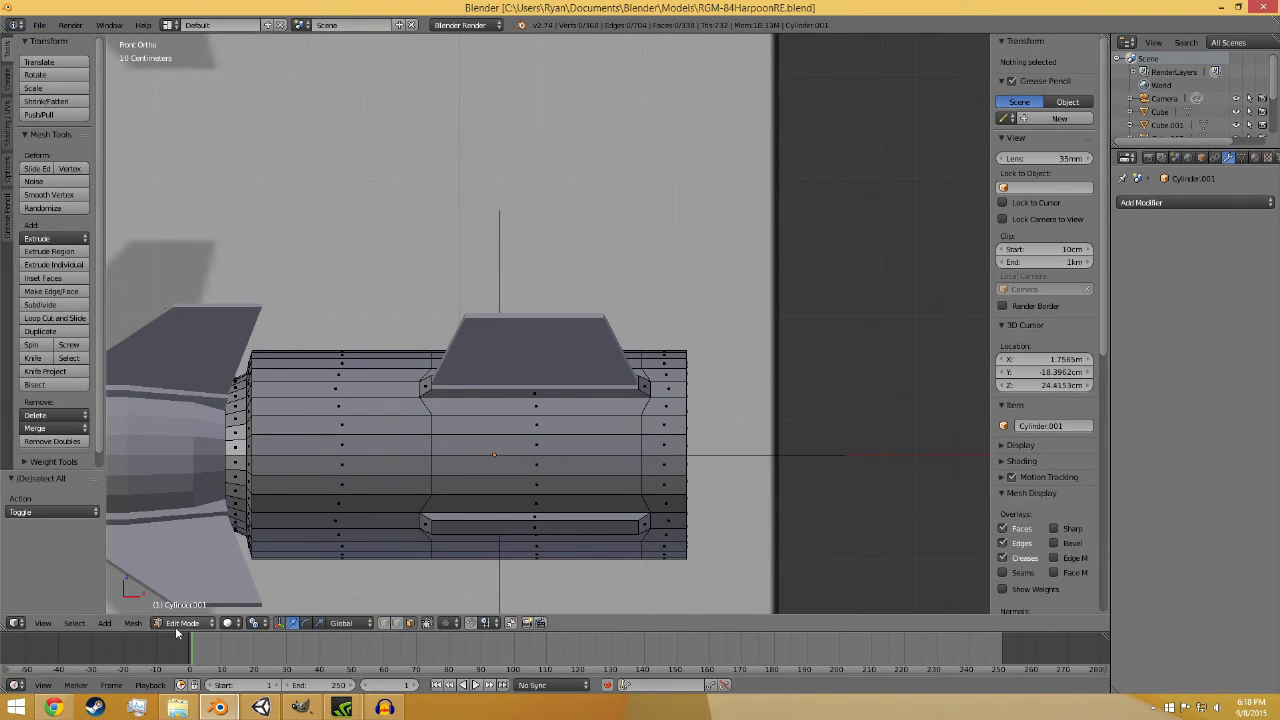
- Return to Object Mode, check the booster fin's fit in its mount, and save the file
{"action": "left_click", "coordinate": [192, 622]}
{"action": "left_click", "coordinate": [193, 606]}
{"action": "right_click", "coordinate": [507, 332]}
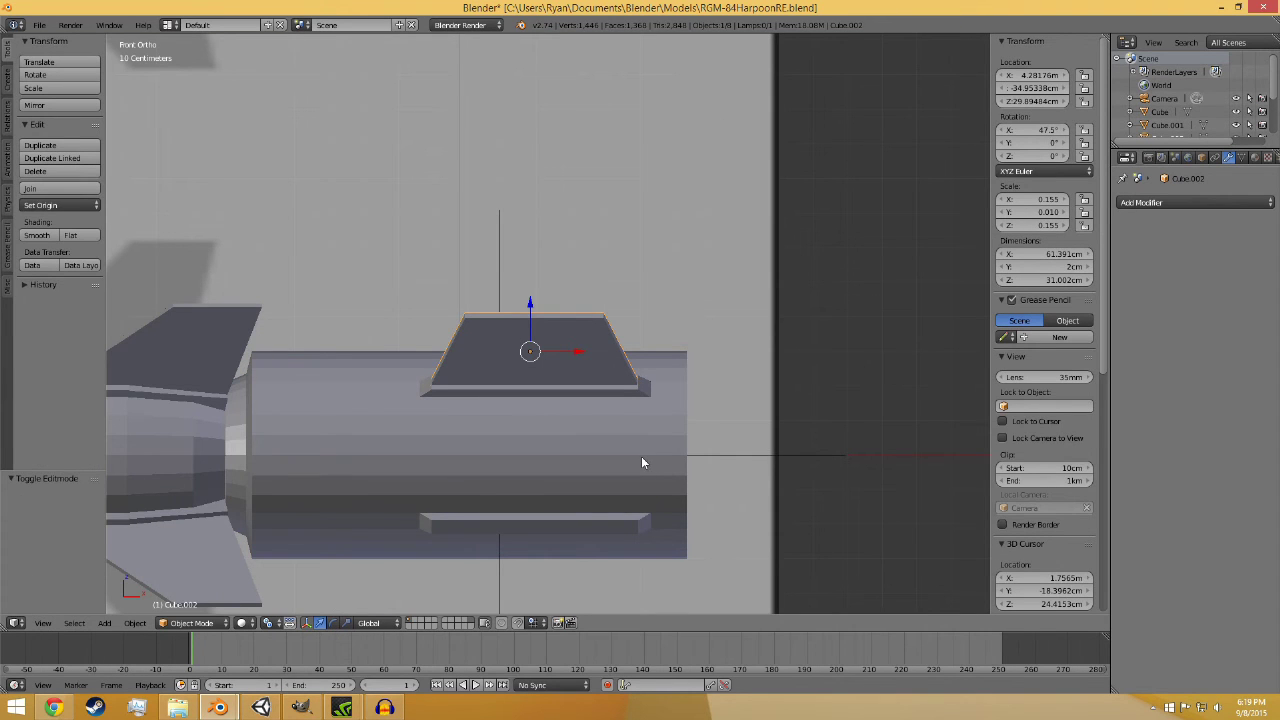
{"action": "key", "text": "ctrl+s"}
{"action": "key", "text": "KP_Decimal"}
{"action": "middle_click_drag", "start_coordinate": [597, 509], "coordinate": [469, 414]}
{"action": "middle_click_drag", "start_coordinate": [488, 406], "coordinate": [483, 406]}
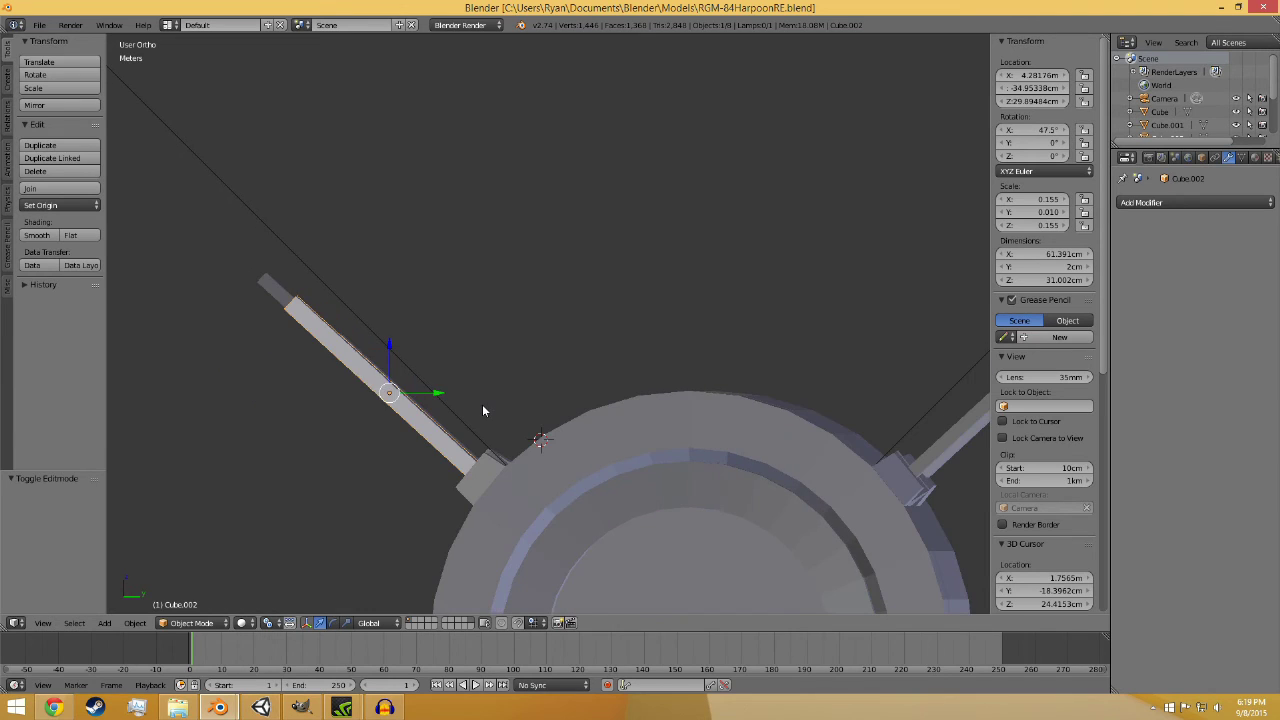
{"action": "key", "text": "KP_1"}
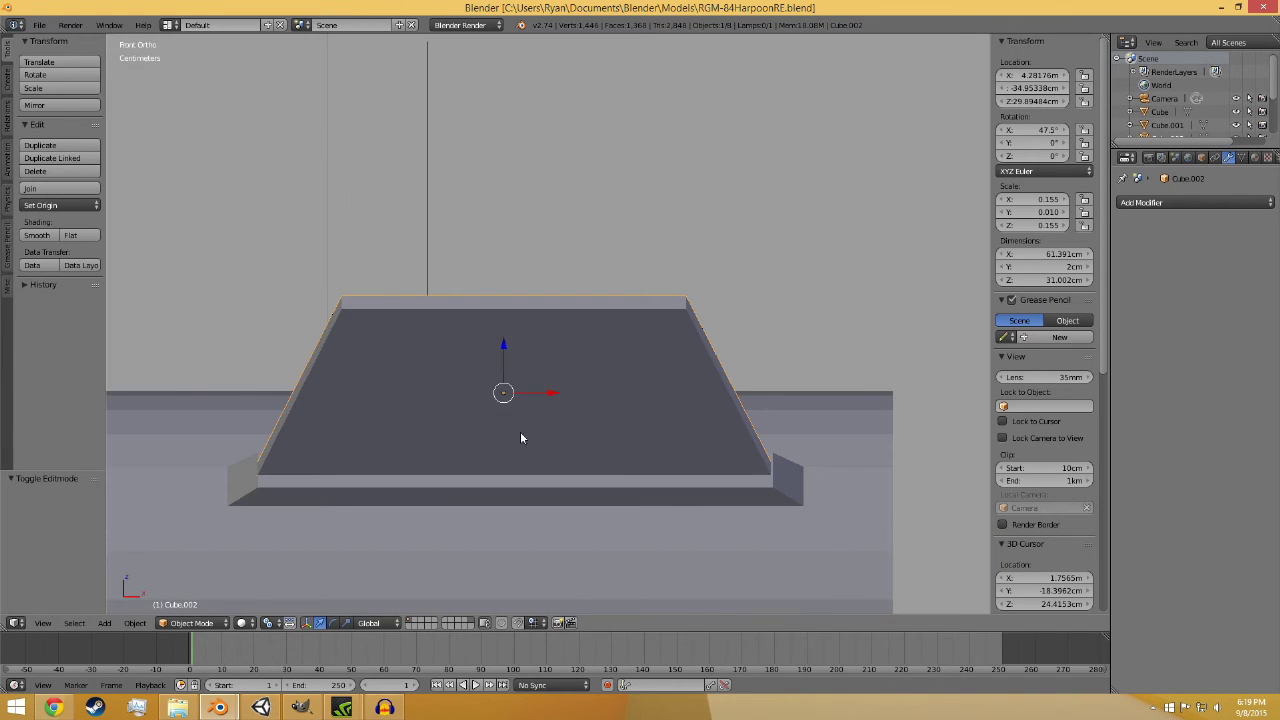
{"action": "middle_click_drag", "start_coordinate": [639, 480], "coordinate": [611, 443]}
{"action": "key", "text": "a"}
{"action": "key", "text": "ctrl+s"}
{"action": "left_click", "coordinate": [460, 500]}
- Select the booster fin and shift it along Y and Z to about Y -36.08 cm, Z 30.73 cm
{"action": "right_click", "coordinate": [516, 290]}
{"action": "middle_click_drag", "start_coordinate": [516, 290], "coordinate": [561, 467]}
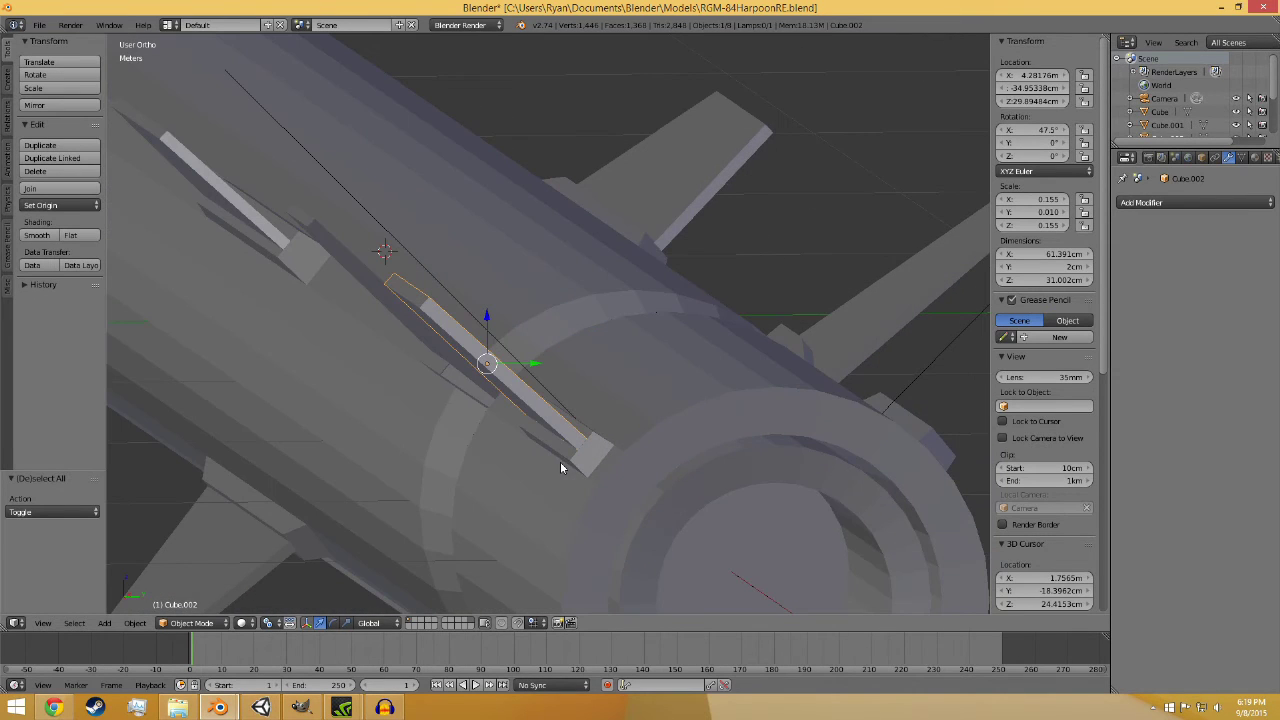
{"action": "left_click_drag", "start_coordinate": [531, 363], "coordinate": [528, 362]}
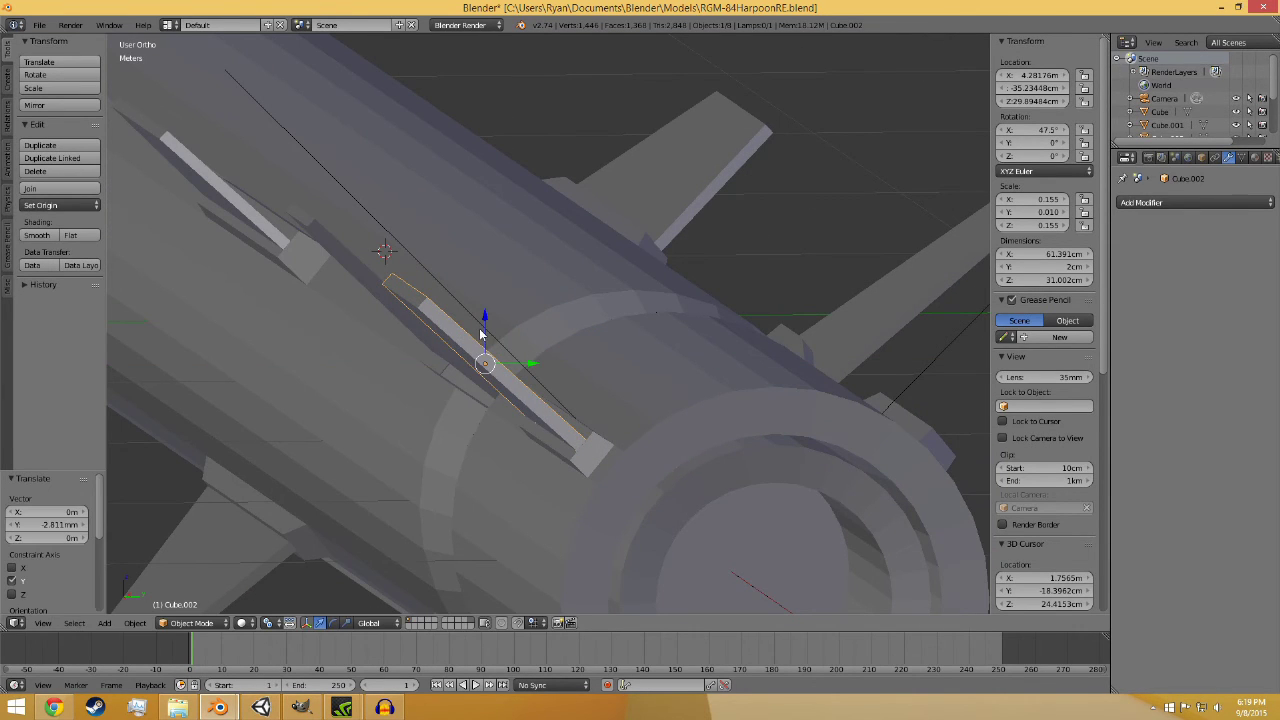
{"action": "left_click_drag", "start_coordinate": [485, 324], "coordinate": [520, 356]}
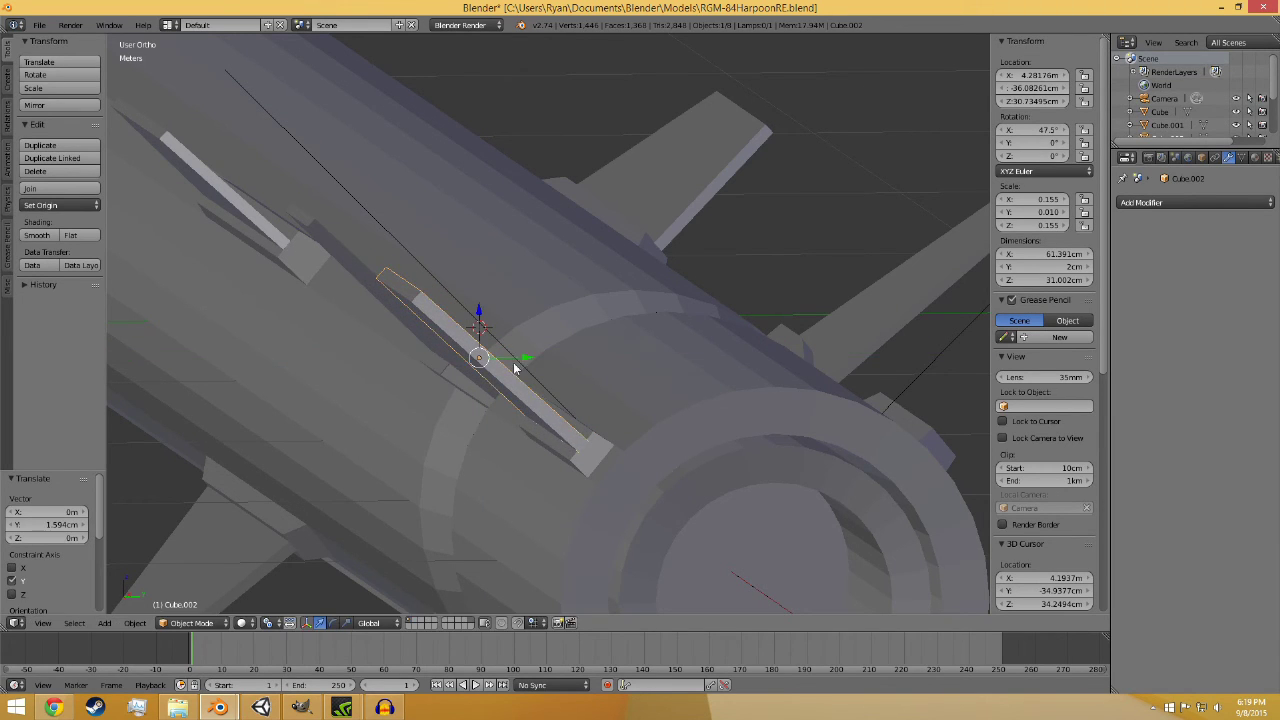
- Nudge the fin about 1.9 mm along X, settle it at about Y -35.70 cm, Z 30.18 cm, and save the file
{"action": "middle_click_drag", "start_coordinate": [516, 366], "coordinate": [566, 487]}
{"action": "left_click_drag", "start_coordinate": [555, 331], "coordinate": [552, 329]}
{"action": "middle_click_drag", "start_coordinate": [531, 314], "coordinate": [479, 409]}
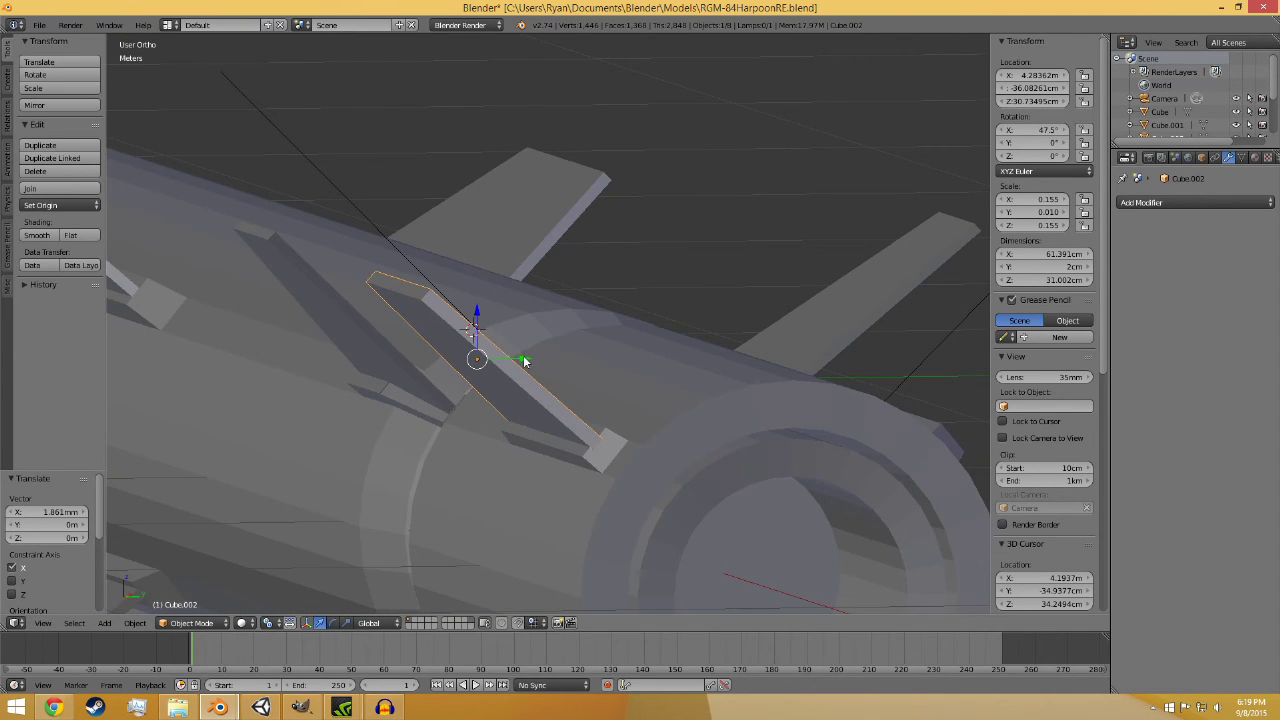
{"action": "left_click_drag", "start_coordinate": [524, 361], "coordinate": [480, 336]}
{"action": "middle_click_drag", "start_coordinate": [480, 336], "coordinate": [598, 508]}
{"action": "key", "text": "ctrl+s"}
{"action": "left_click", "coordinate": [570, 414]}
- Add a Mirror modifier to the booster fin, using Cylinder.001 as the mirror object
{"action": "left_click", "coordinate": [1149, 205]}
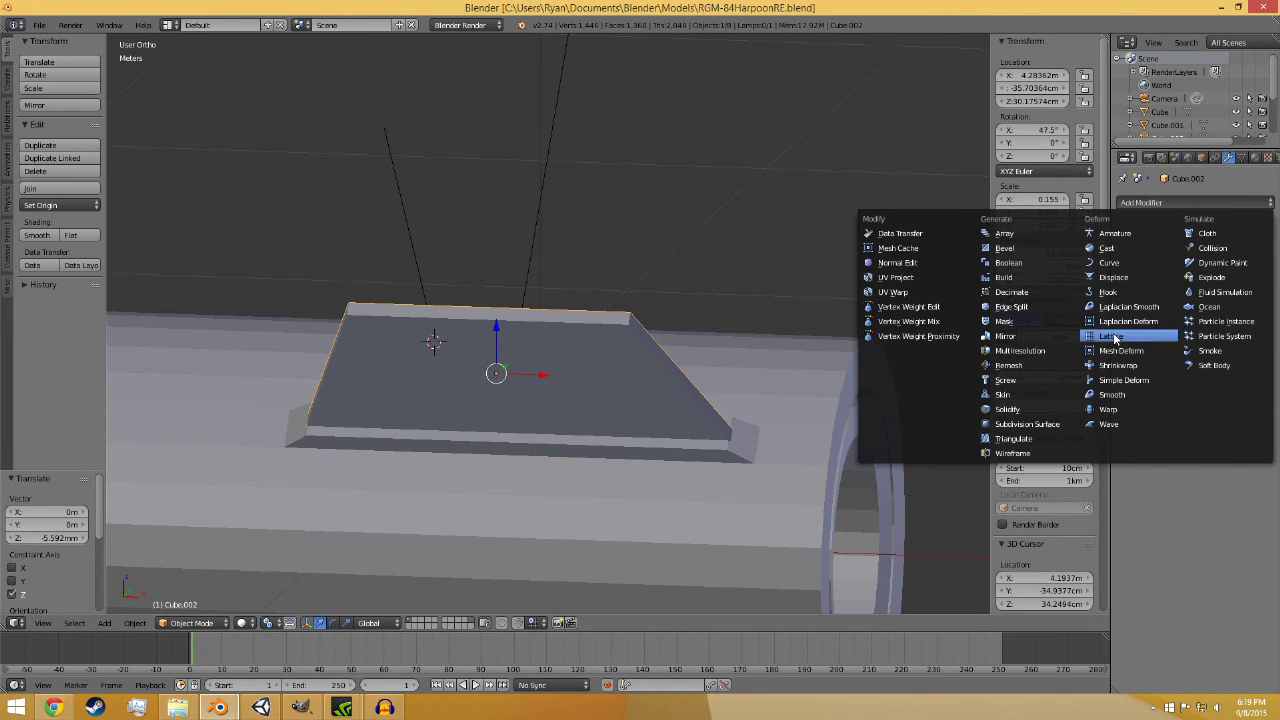
{"action": "left_click", "coordinate": [1005, 336]}
{"action": "left_click", "coordinate": [1145, 352]}
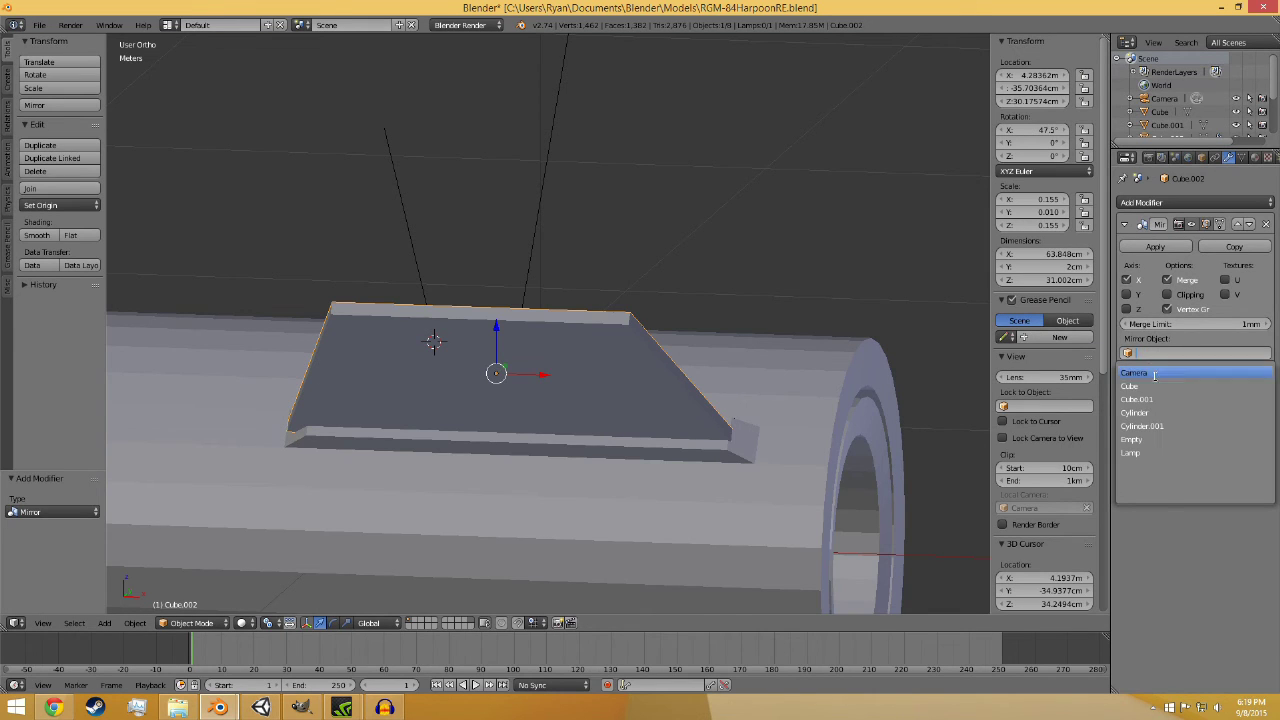
{"action": "left_click", "coordinate": [1166, 426]}
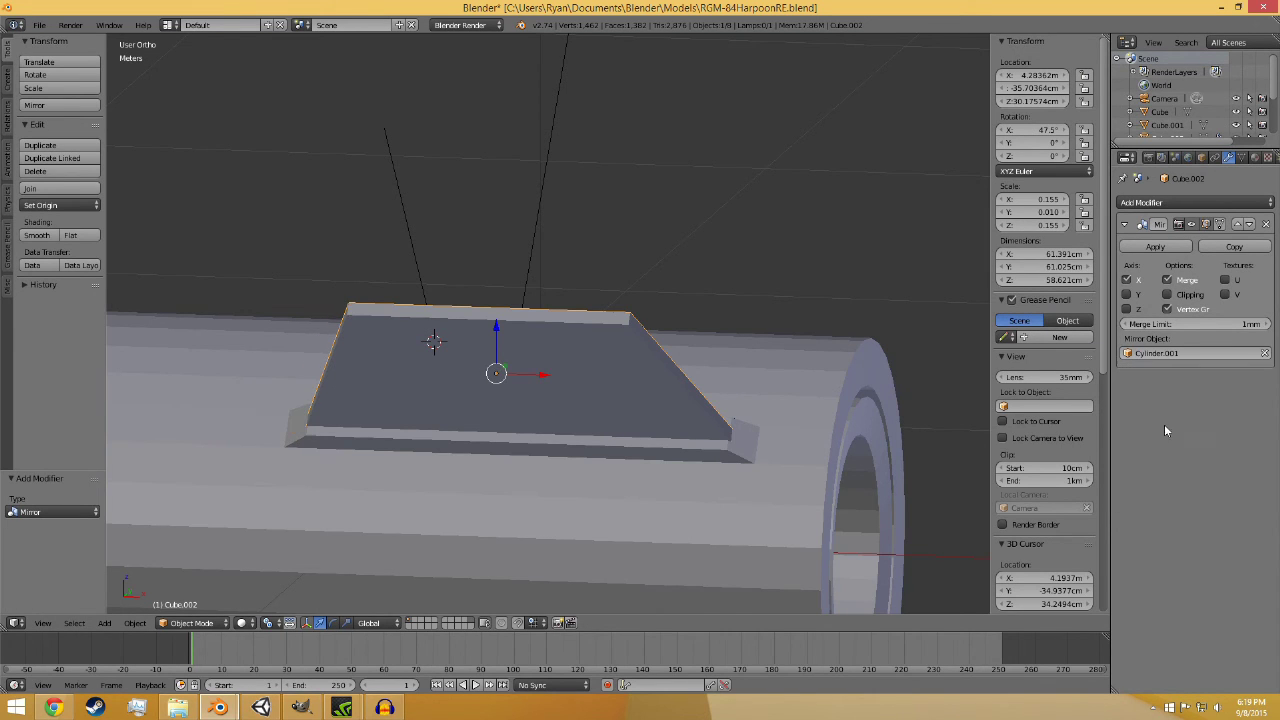
- Enable Y-axis mirroring alongside X for the booster fin and apply the Mirror modifier
{"action": "scroll", "coordinate": [823, 429], "scroll_direction": "down", "scroll_amount": 3}
{"action": "middle_click_drag", "start_coordinate": [823, 429], "coordinate": [745, 463]}
{"action": "left_click", "coordinate": [1126, 294]}
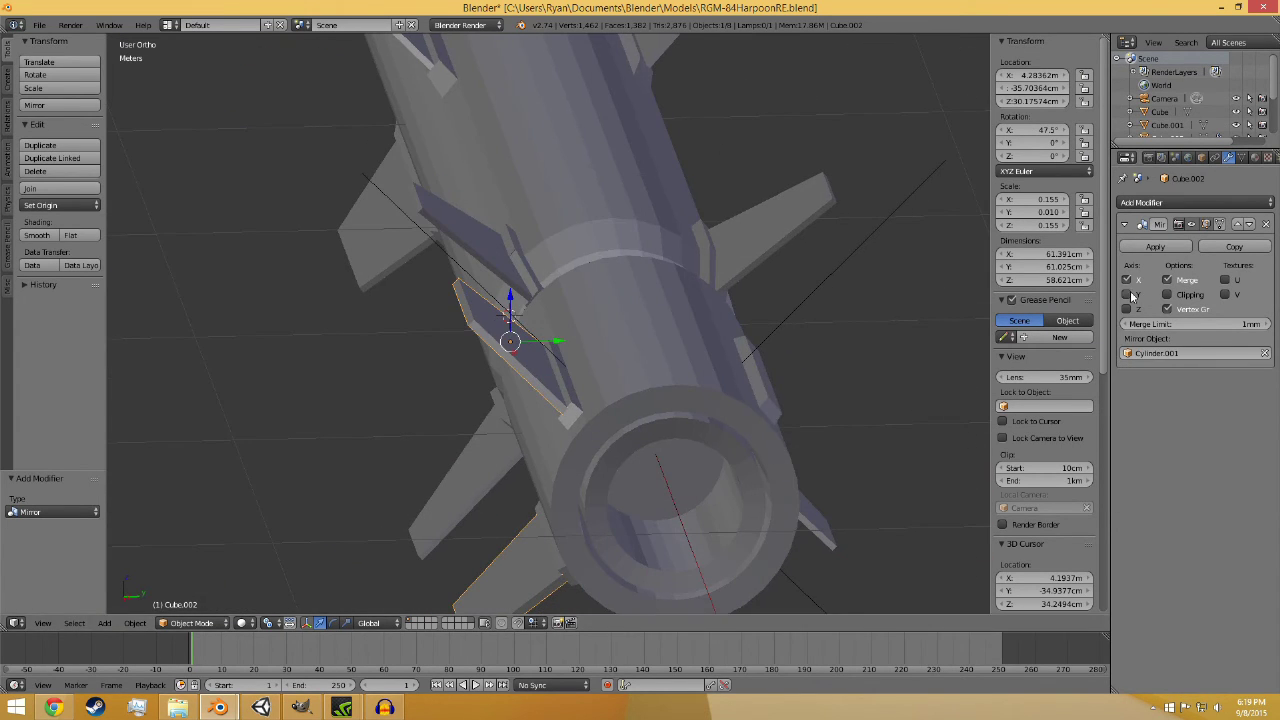
{"action": "middle_click_drag", "start_coordinate": [860, 330], "coordinate": [885, 389]}
{"action": "left_click", "coordinate": [1155, 250]}
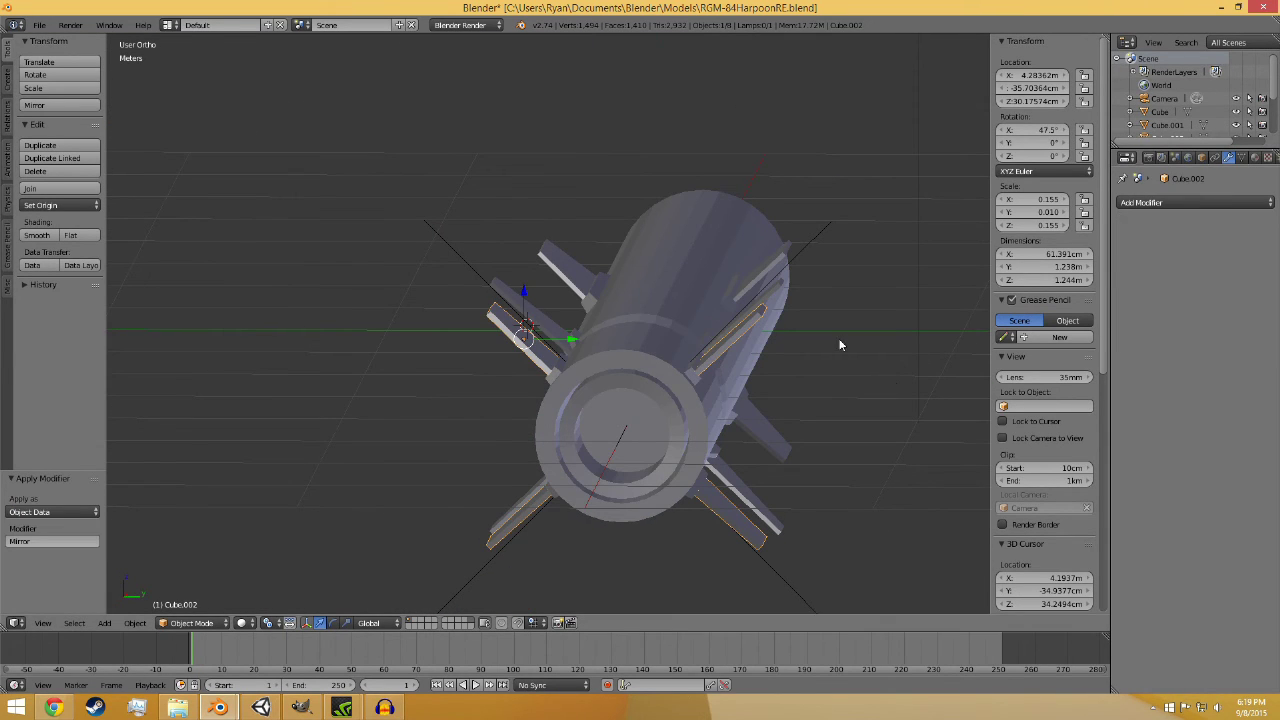
- Set the mirrored booster fins' origin to their center of mass, save over the file, and clear the selection
{"action": "key", "text": "ctrl+s"}
{"action": "left_click", "coordinate": [837, 346]}
{"action": "key", "text": "shift+ctrl+alt+c"}
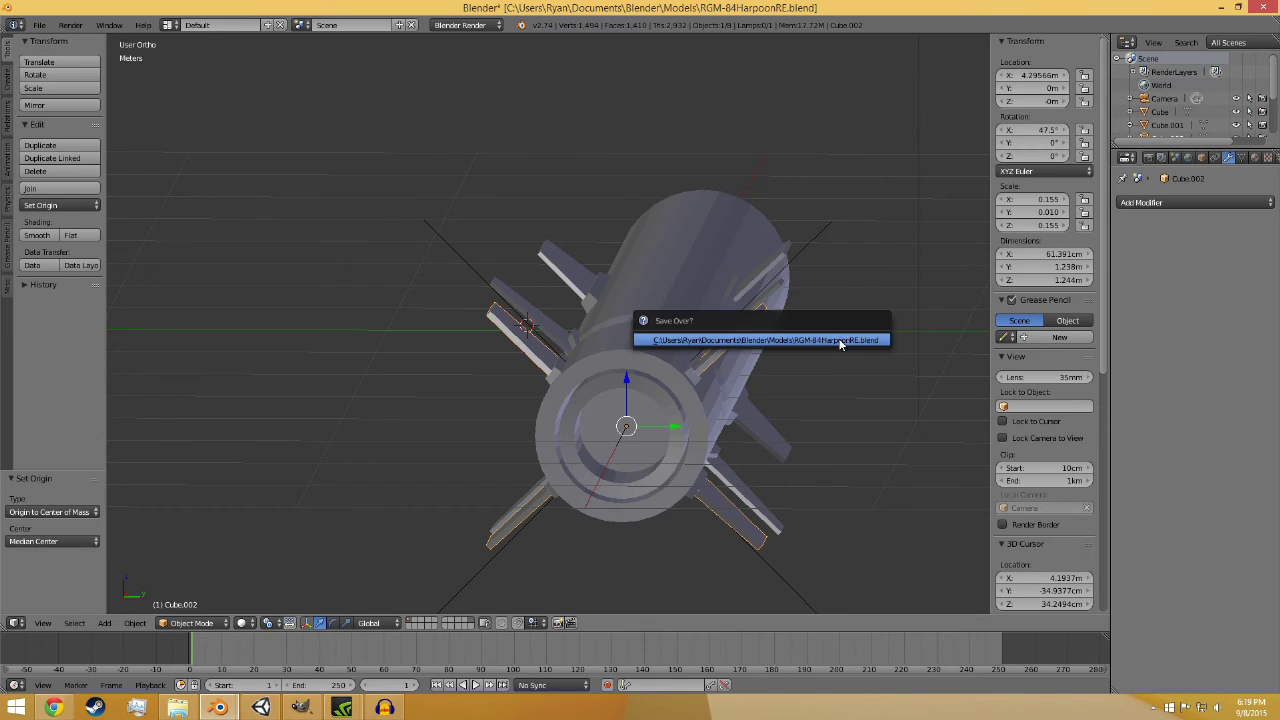
{"action": "left_click", "coordinate": [840, 341]}
{"action": "key", "text": "a"}
- Delete the Empty located at the booster and save the file
{"action": "middle_click_drag", "start_coordinate": [454, 479], "coordinate": [562, 306]}
{"action": "right_click", "coordinate": [608, 357]}
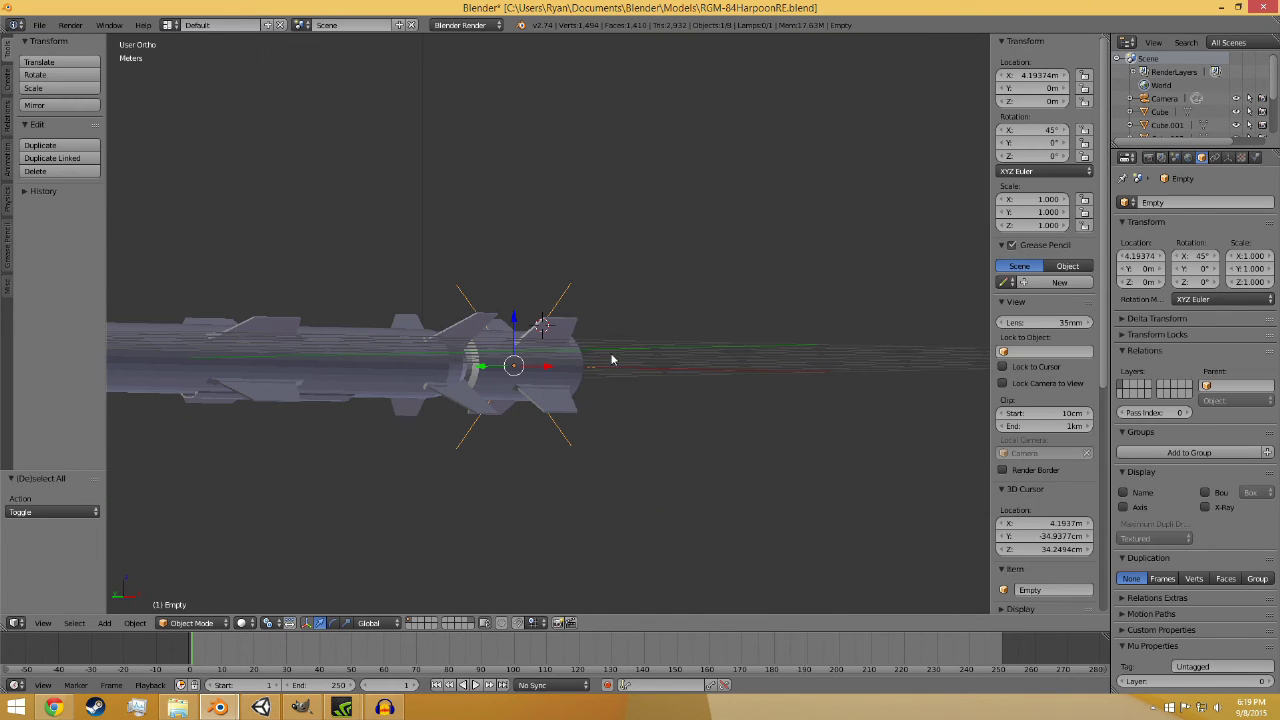
{"action": "key", "text": "x"}
{"action": "left_click", "coordinate": [603, 355]}
{"action": "key", "text": "ctrl+s"}
{"action": "left_click", "coordinate": [634, 446]}
- Select the booster body together with its four fins, join them into one object, and save the file
{"action": "scroll", "coordinate": [576, 448], "scroll_direction": "down", "scroll_amount": 3}
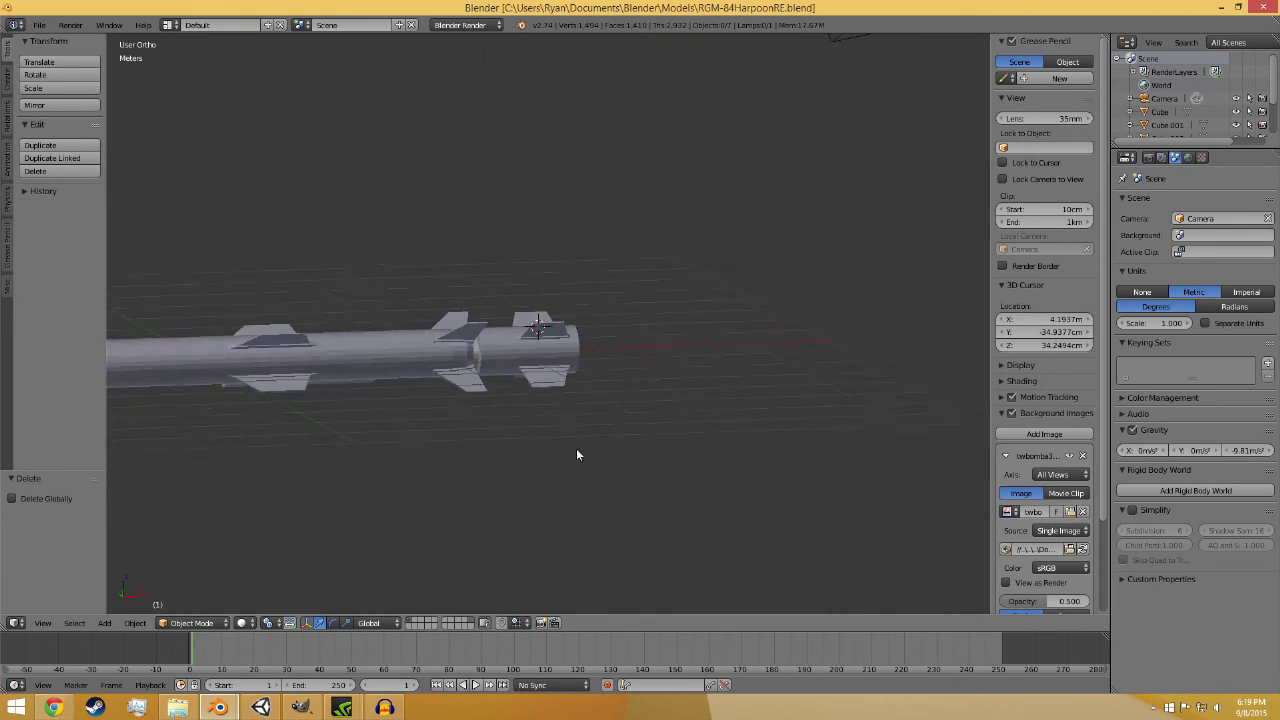
{"action": "middle_click_drag", "start_coordinate": [576, 455], "coordinate": [663, 511]}
{"action": "scroll", "coordinate": [751, 446], "scroll_direction": "up", "scroll_amount": 3}
{"action": "right_click", "coordinate": [751, 446]}
{"action": "scroll", "coordinate": [737, 466], "scroll_direction": "down", "scroll_amount": 2}
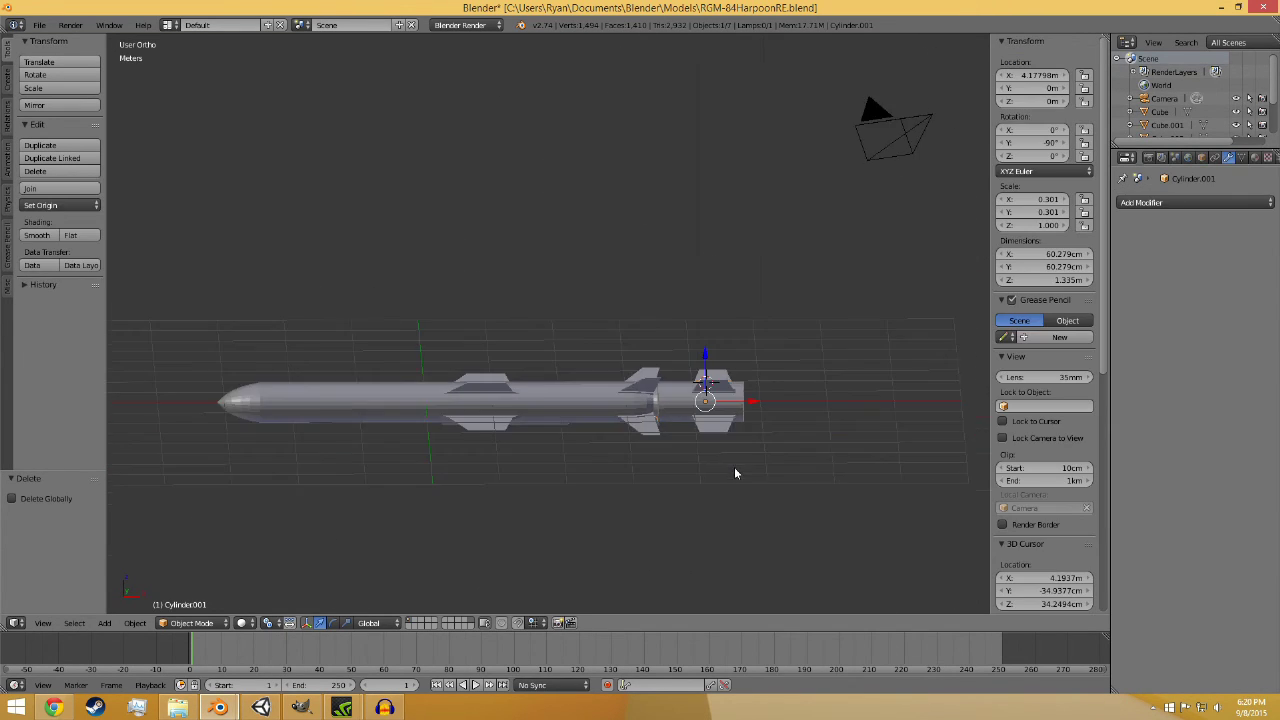
{"action": "scroll", "coordinate": [611, 480], "scroll_direction": "up", "scroll_amount": 6}
{"action": "right_click", "coordinate": [541, 495], "text": "shift"}
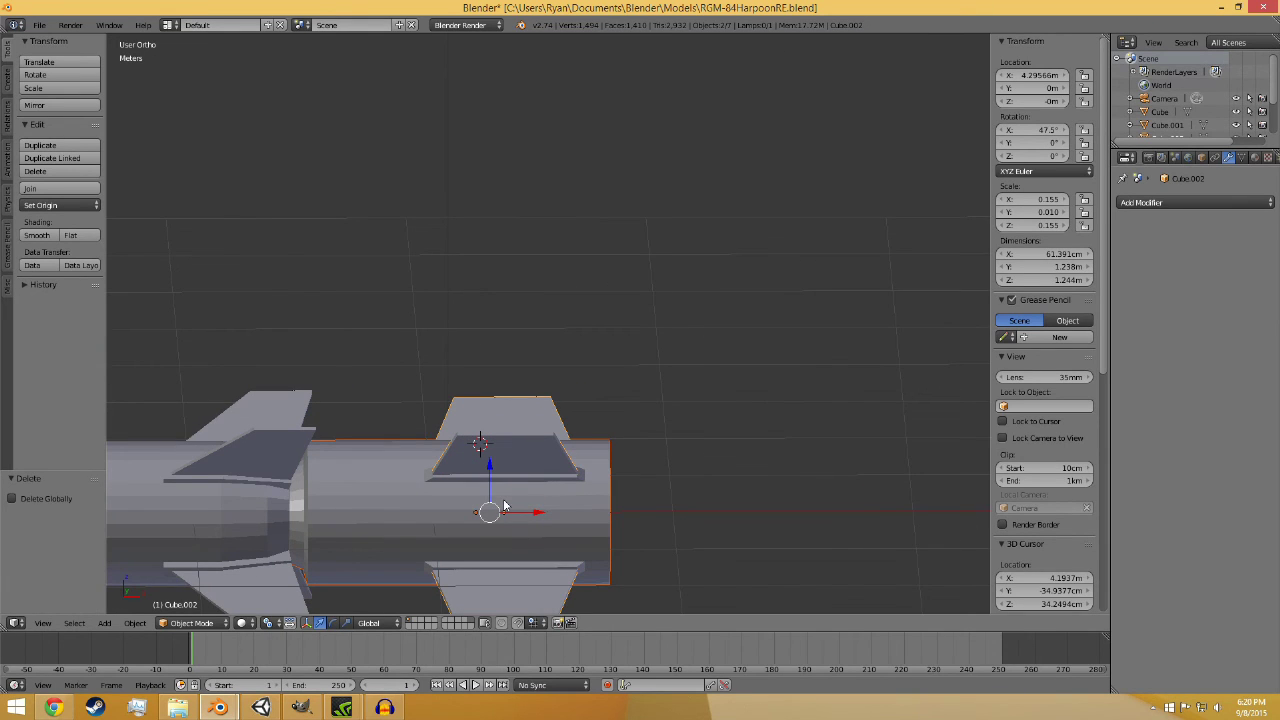
{"action": "key", "text": "ctrl+s"}
{"action": "left_click", "coordinate": [504, 506]}
{"action": "scroll", "coordinate": [257, 487], "scroll_direction": "down", "scroll_amount": 3}
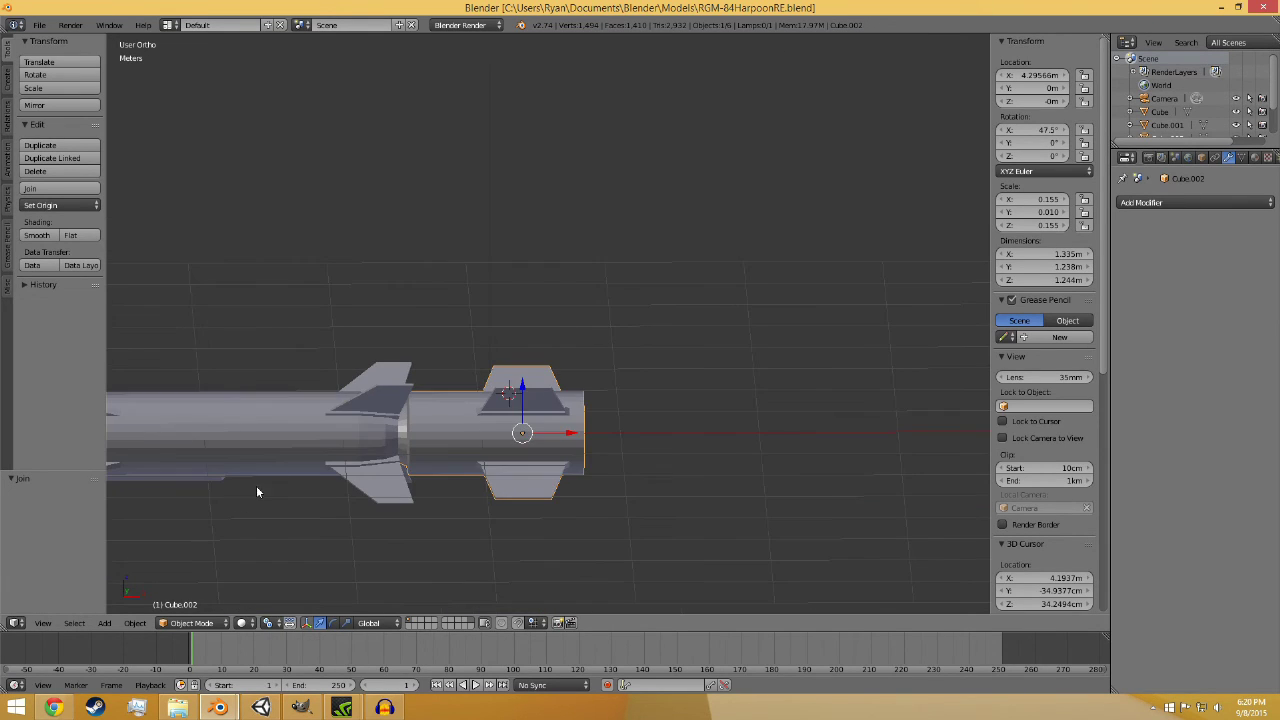
- Select the missile body, mid-body wings and rear fins without the booster, and try to join them
{"action": "right_click", "coordinate": [290, 446]}
{"action": "middle_click_drag", "start_coordinate": [249, 546], "coordinate": [483, 545], "text": "shift"}
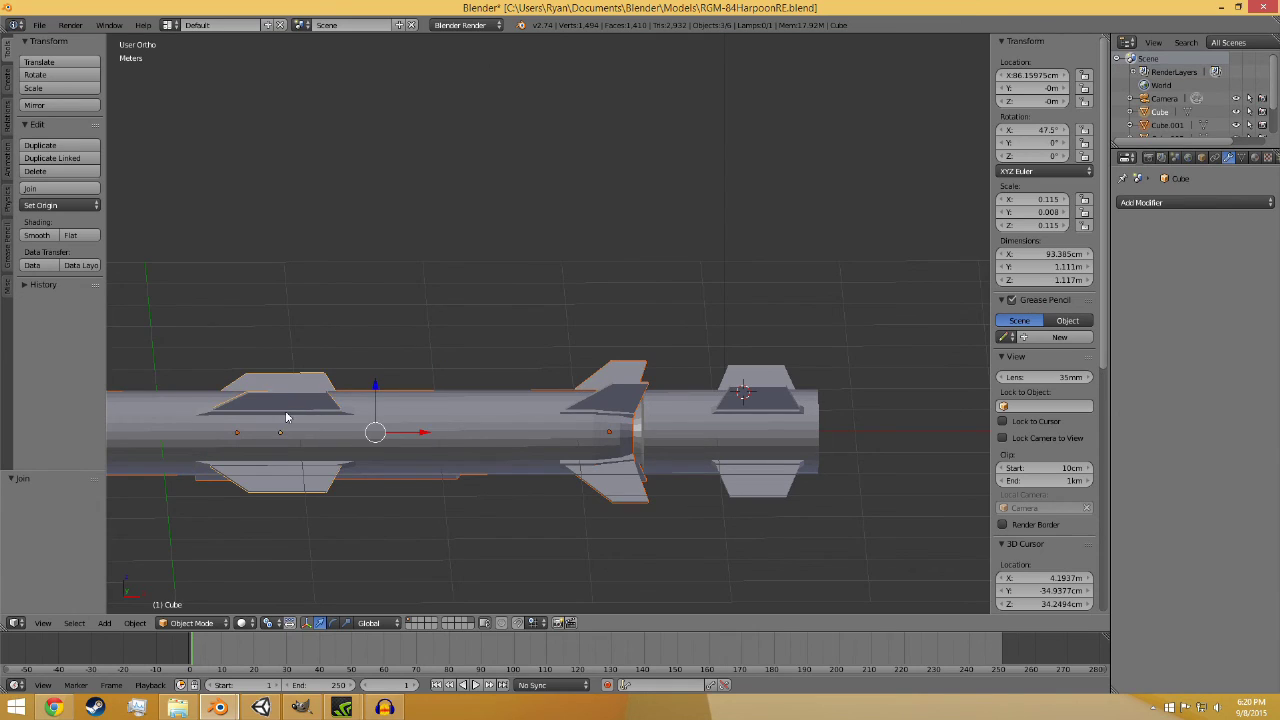
{"action": "right_click", "coordinate": [688, 430], "text": "shift"}
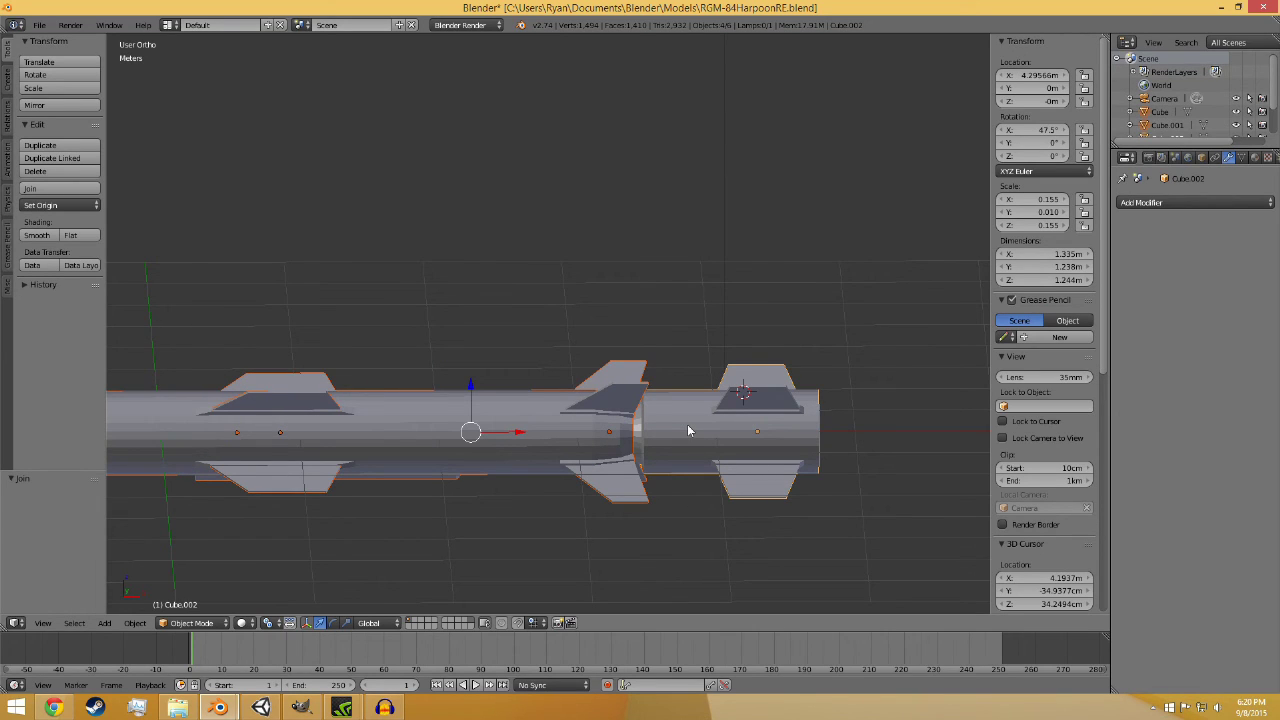
{"action": "right_click", "coordinate": [687, 428], "text": "shift"}
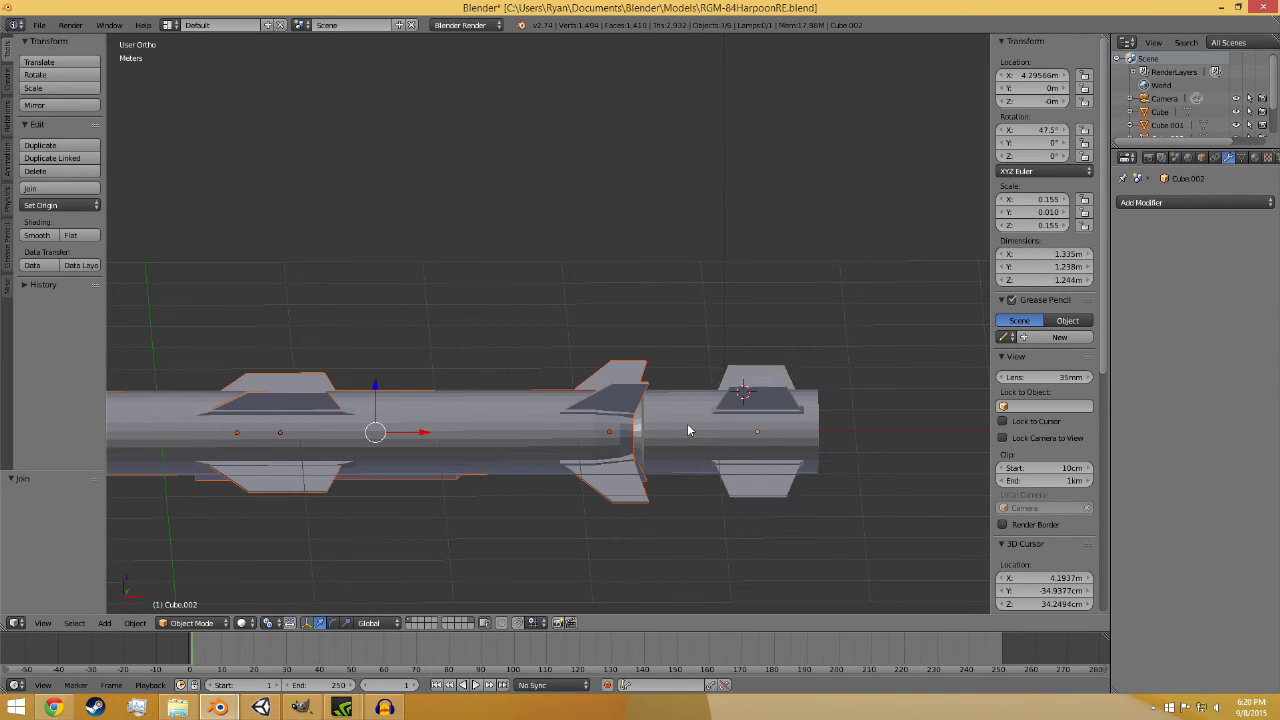
{"action": "right_click", "coordinate": [400, 422], "text": "alt"}
{"action": "left_click", "coordinate": [400, 422]}
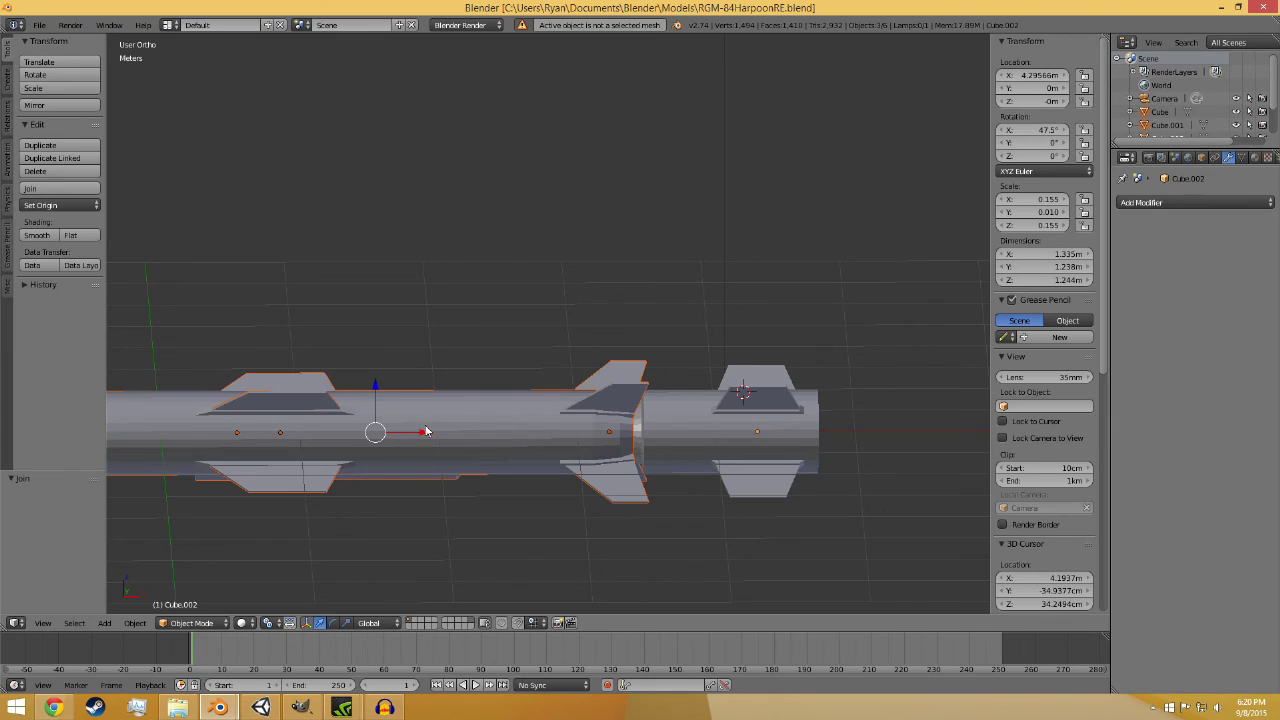
- Make the rear fins the active object, join the missile body parts, and set the origin to the center of mass
{"action": "right_click", "coordinate": [316, 407], "text": "shift"}
{"action": "right_click", "coordinate": [620, 396], "text": "shift"}
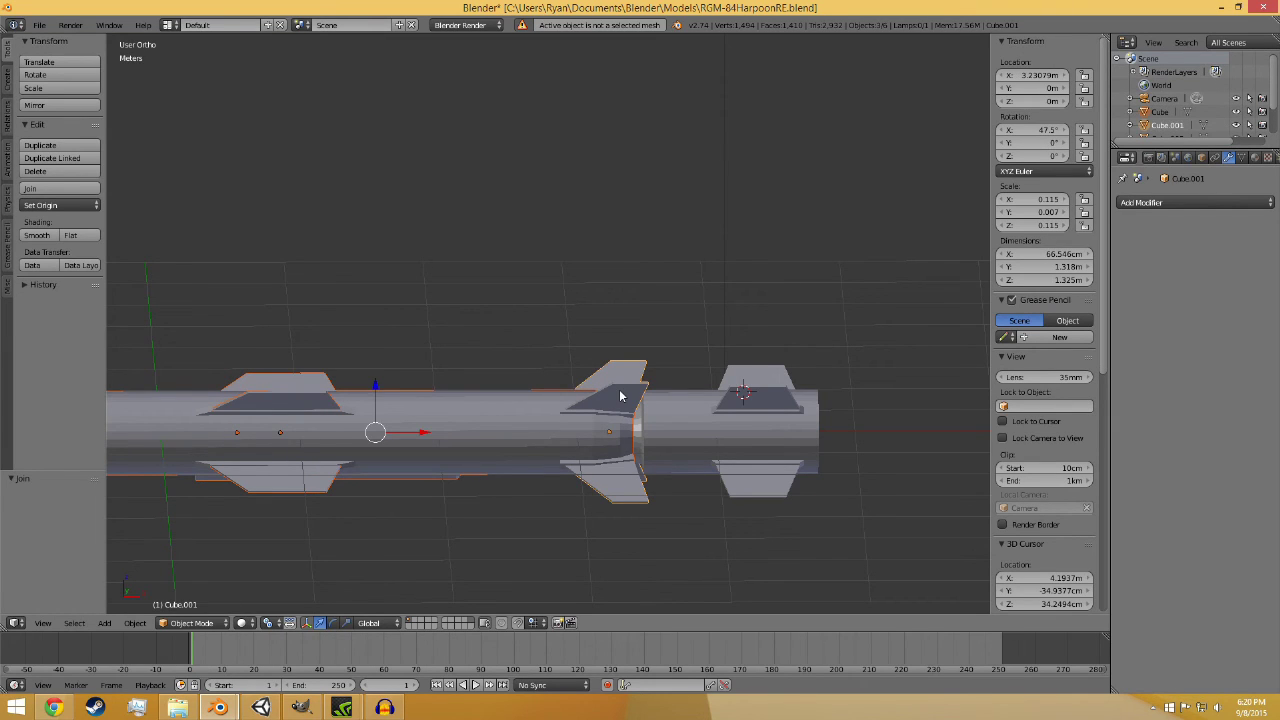
{"action": "key", "text": "ctrl+j"}
{"action": "key", "text": "ctrl+shift+alt+c"}
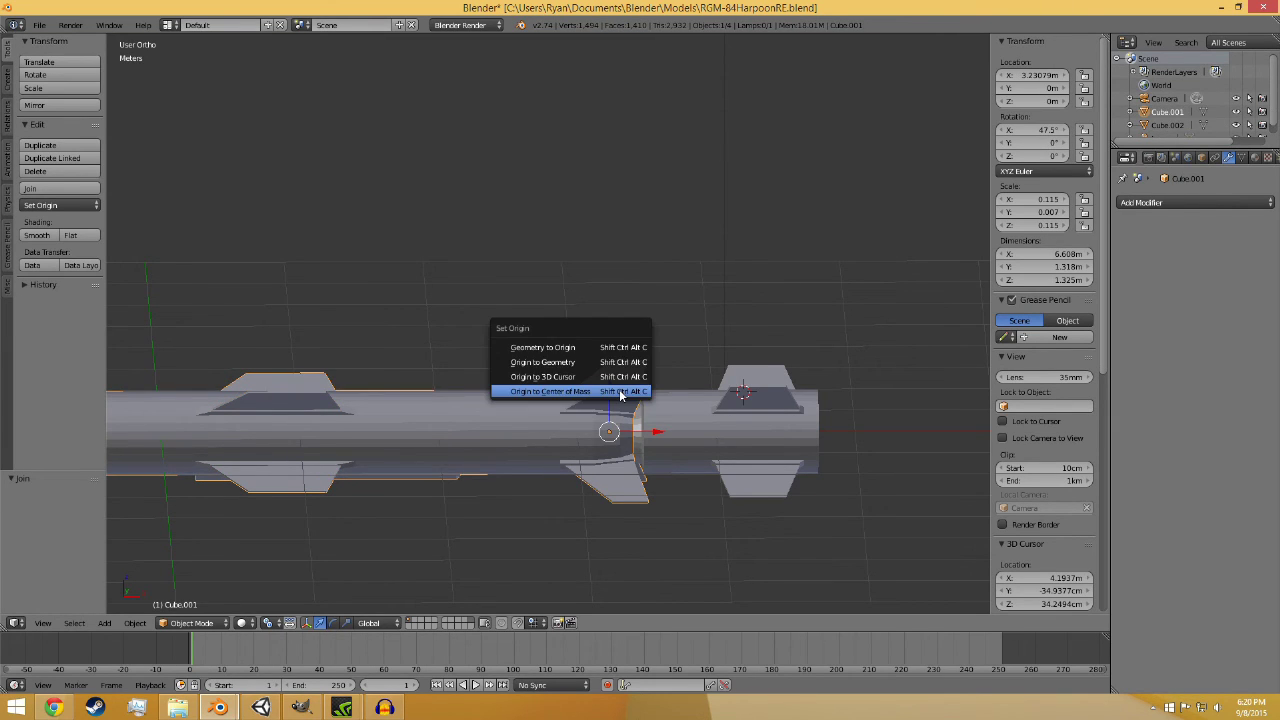
{"action": "left_click", "coordinate": [620, 396]}
- Set the booster's origin to its center of mass and save the file
{"action": "right_click", "coordinate": [747, 437]}
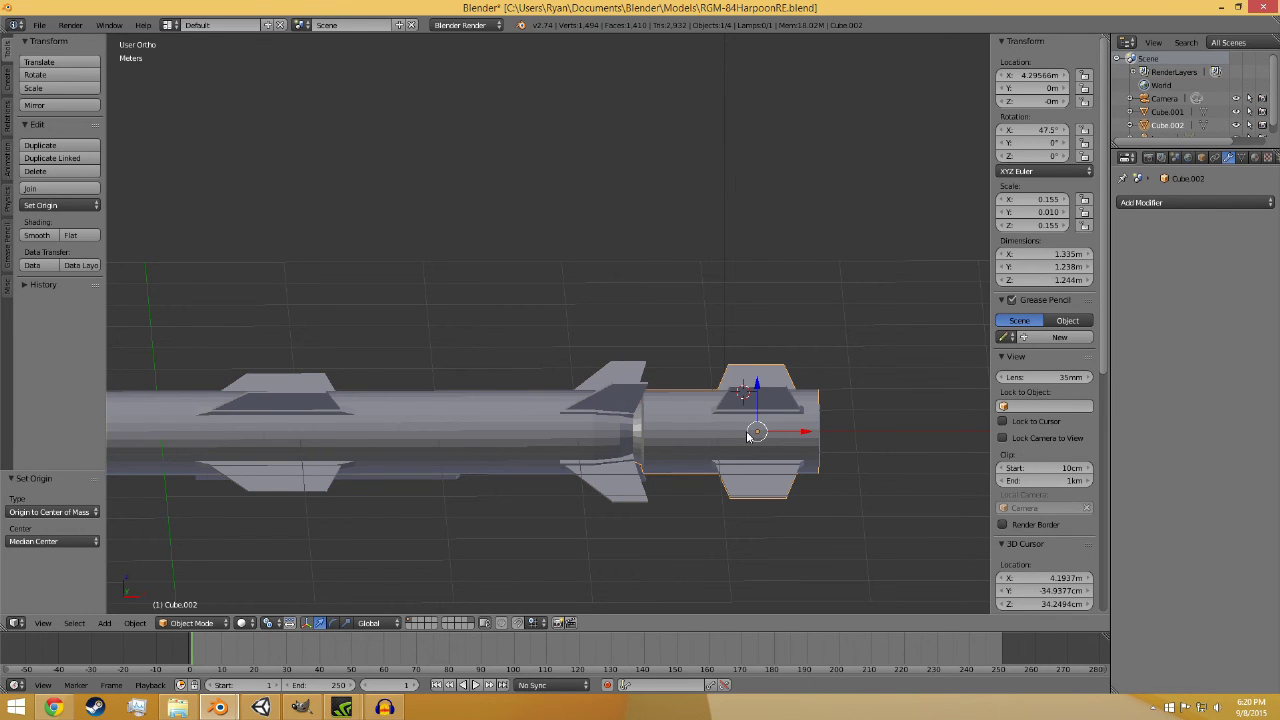
{"action": "key", "text": "ctrl+shift+alt+c"}
{"action": "left_click", "coordinate": [745, 437]}
{"action": "key", "text": "ctrl+s"}
{"action": "left_click", "coordinate": [748, 434]}
- Move the booster about 4.93 m along X, away from the missile, and join it with the missile body
{"action": "scroll", "coordinate": [690, 443], "scroll_direction": "down", "scroll_amount": 3}
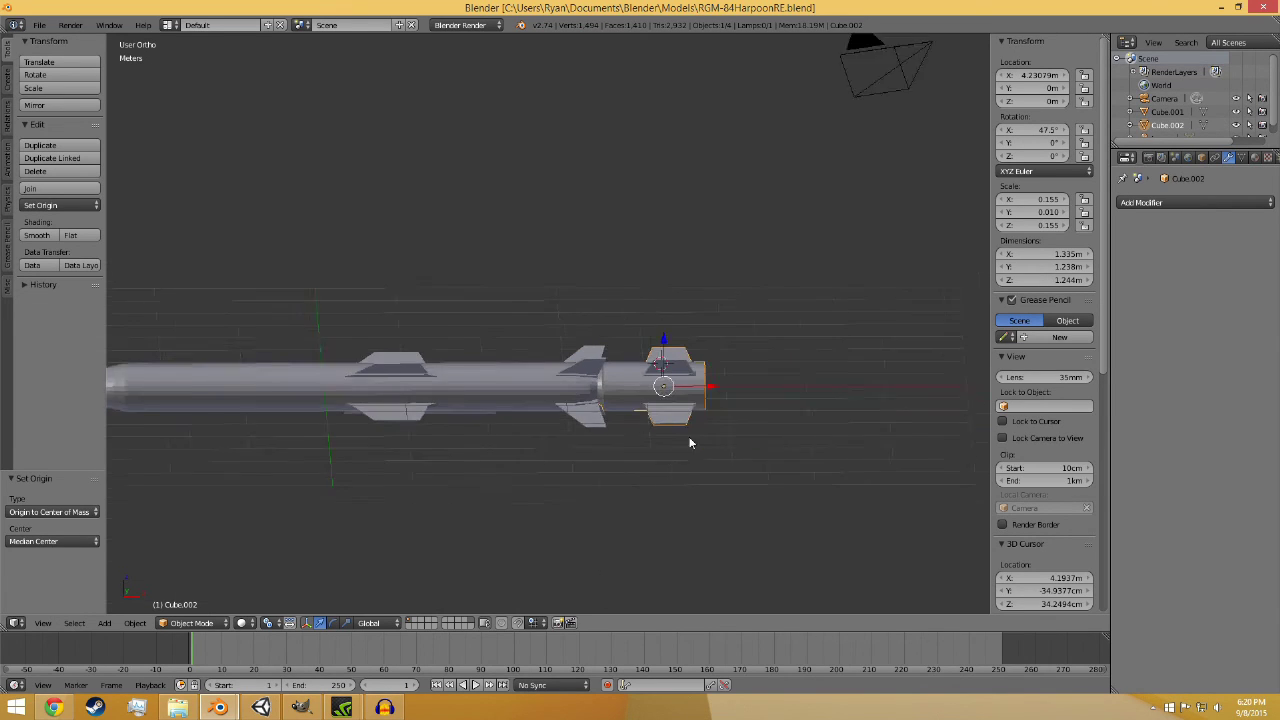
{"action": "scroll", "coordinate": [690, 443], "scroll_direction": "down", "scroll_amount": 1}
{"action": "left_click_drag", "start_coordinate": [687, 379], "coordinate": [134, 364]}
{"action": "scroll", "coordinate": [506, 339], "scroll_direction": "down", "scroll_amount": 1}
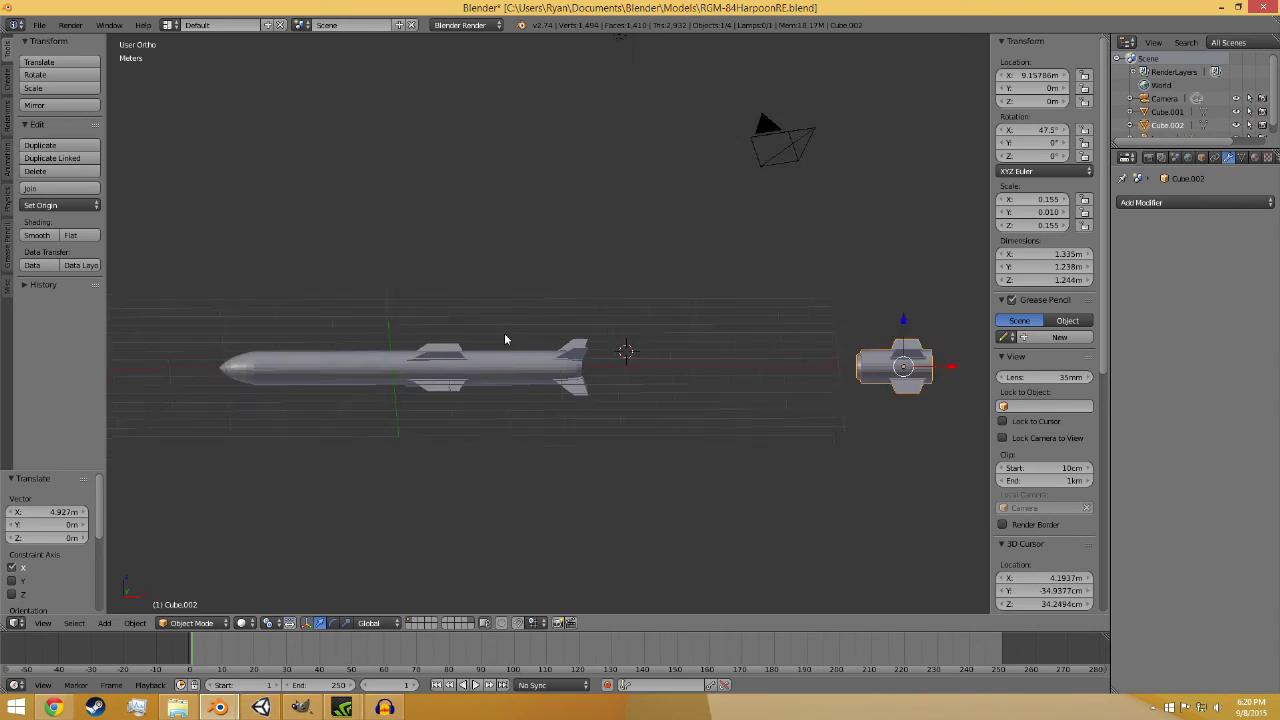
{"action": "scroll", "coordinate": [505, 340], "scroll_direction": "down", "scroll_amount": 1}
{"action": "right_click", "coordinate": [487, 359], "text": "shift"}
{"action": "key", "text": "ctrl+j"}
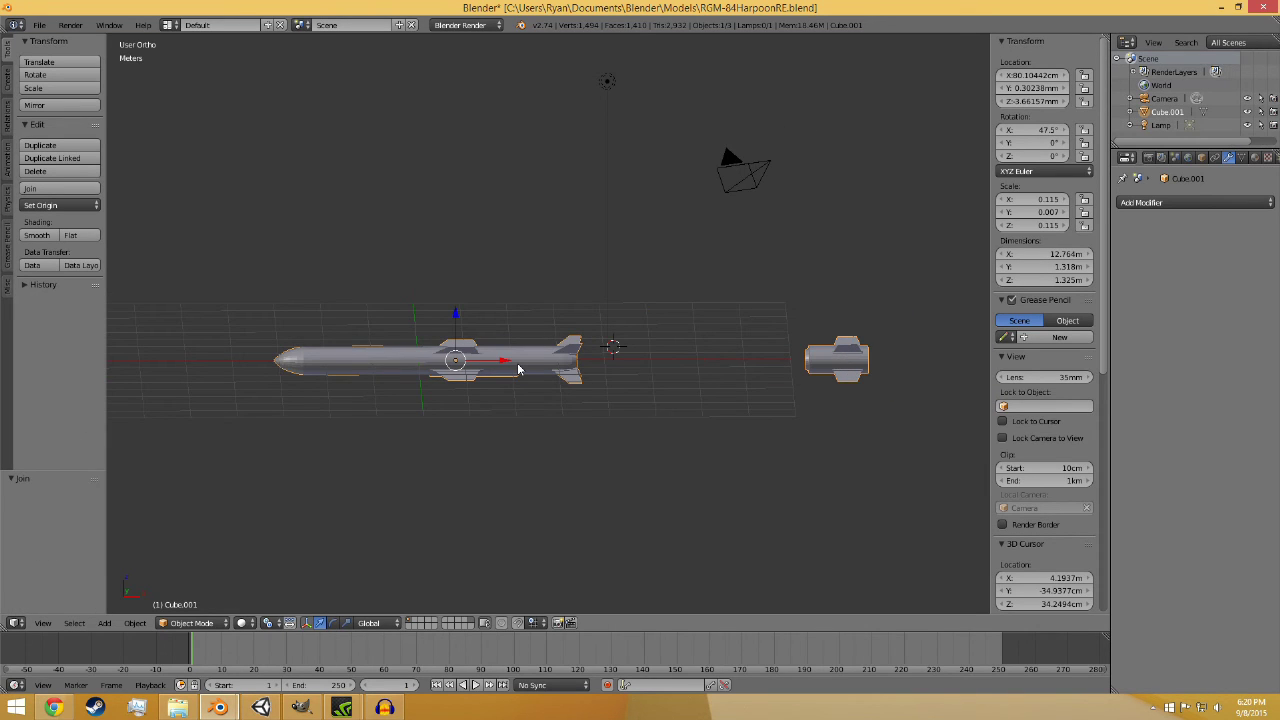
- Clear the selection and inspect the missile and separated booster from several angles and distances
{"action": "key", "text": "a"}
{"action": "middle_click_drag", "start_coordinate": [612, 439], "coordinate": [835, 270]}
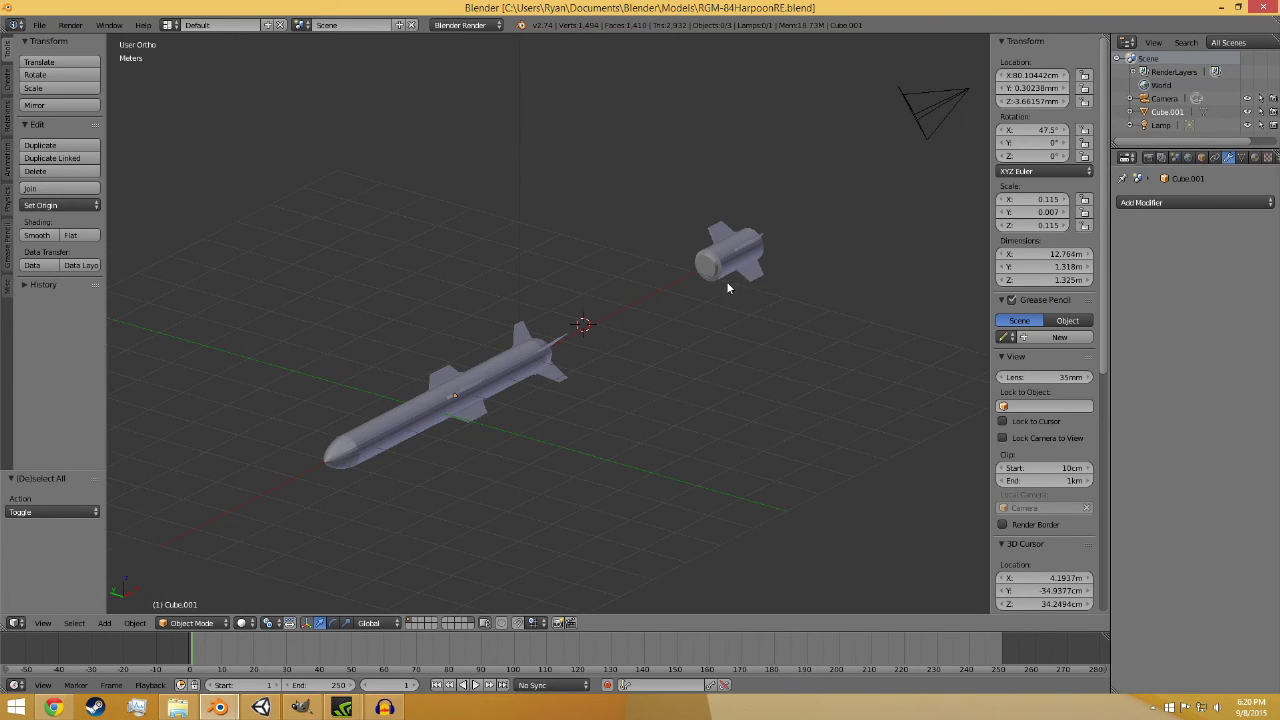
{"action": "mouse_move", "coordinate": [708, 277]}
{"action": "middle_mouse_down"}
{"action": "mouse_move", "coordinate": [603, 366]}
{"action": "mouse_move", "coordinate": [700, 377]}
{"action": "mouse_move", "coordinate": [732, 275]}
{"action": "middle_mouse_up"}
{"action": "middle_click_drag", "start_coordinate": [677, 436], "coordinate": [535, 404]}
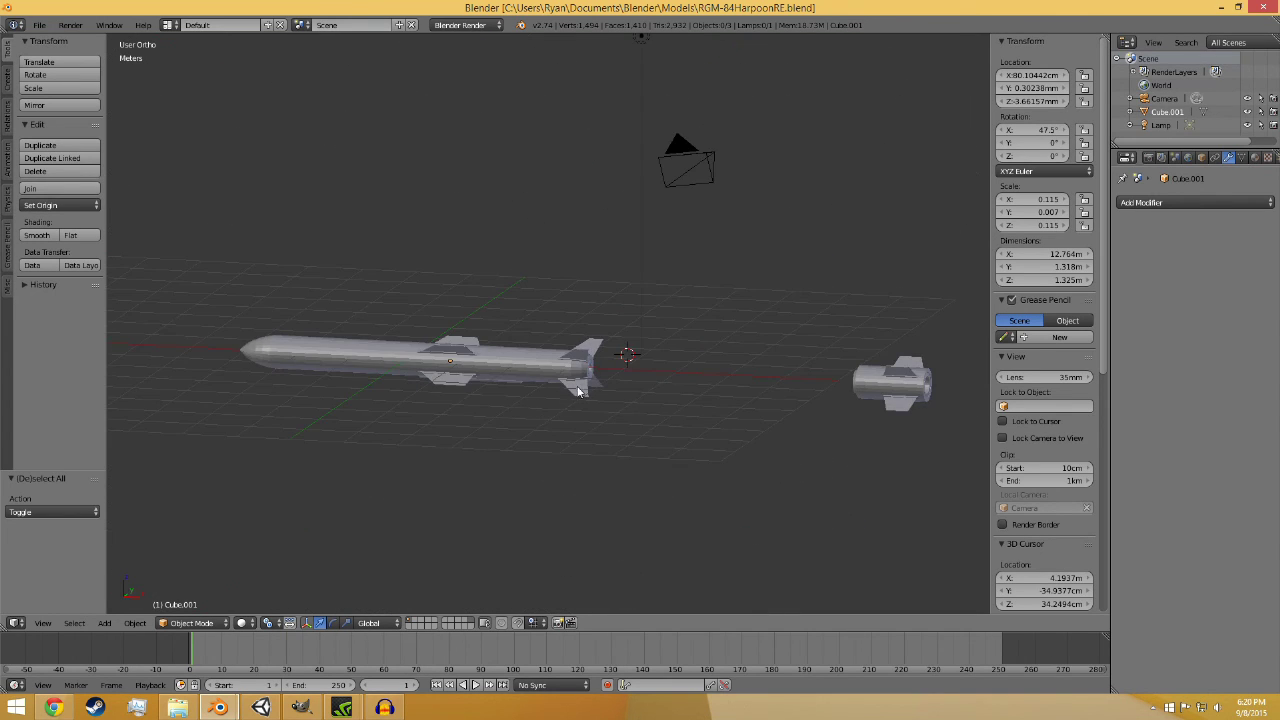
{"action": "scroll", "coordinate": [578, 390], "scroll_direction": "up", "scroll_amount": 3}
{"action": "middle_click_drag", "start_coordinate": [374, 400], "coordinate": [340, 403]}
{"action": "scroll", "coordinate": [350, 405], "scroll_direction": "up", "scroll_amount": 3}
{"action": "scroll", "coordinate": [335, 440], "scroll_direction": "down", "scroll_amount": 4}
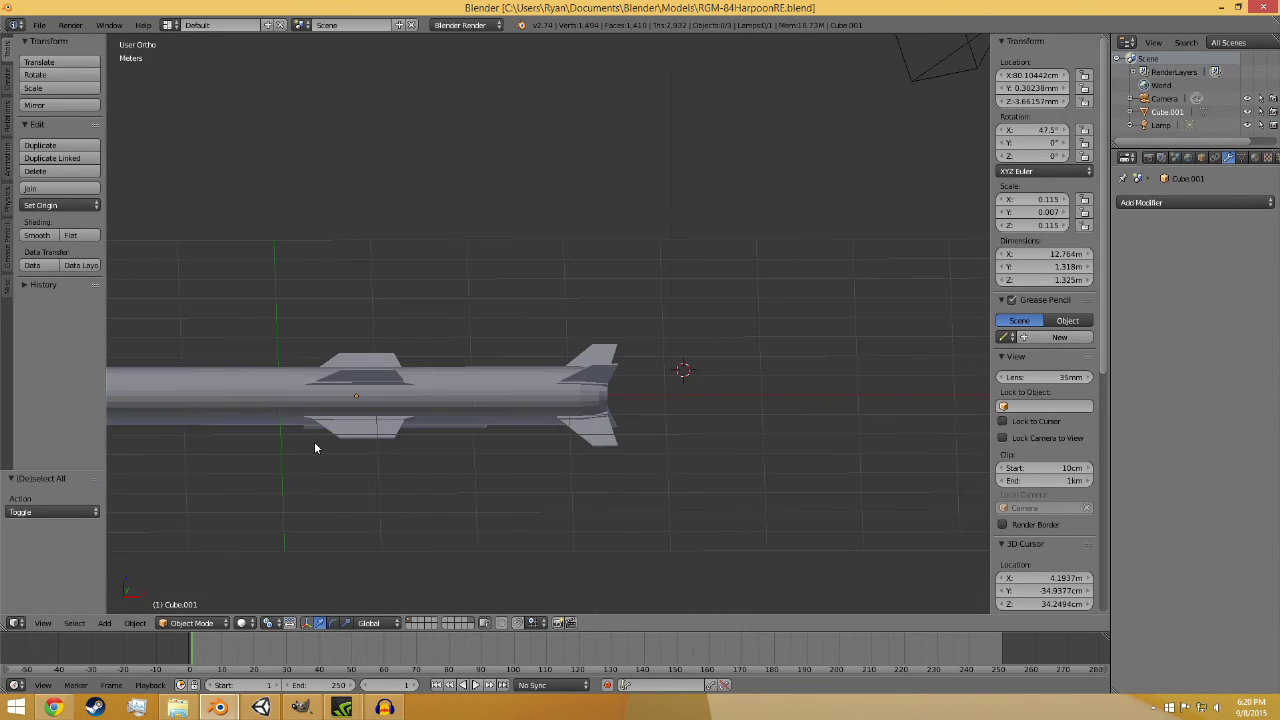
{"action": "middle_click_drag", "start_coordinate": [314, 447], "coordinate": [492, 451], "text": "shift"}
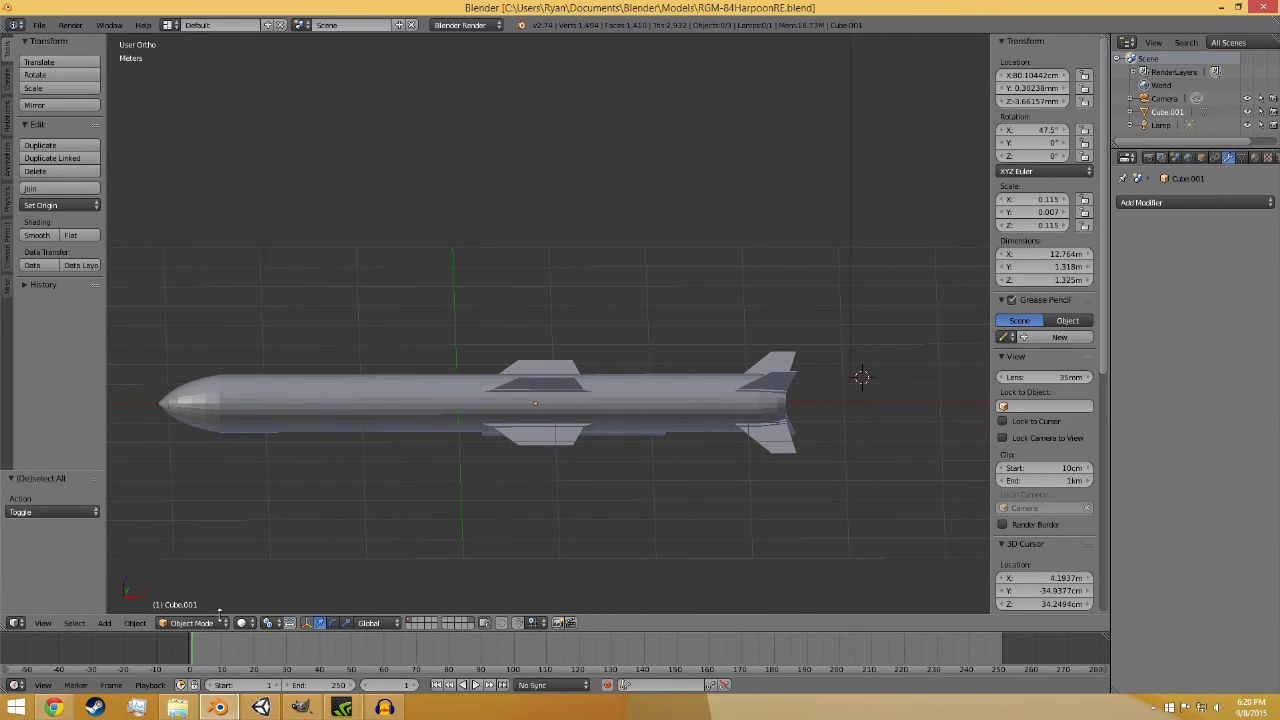
{"action": "scroll", "coordinate": [351, 491], "scroll_direction": "down", "scroll_amount": 6}
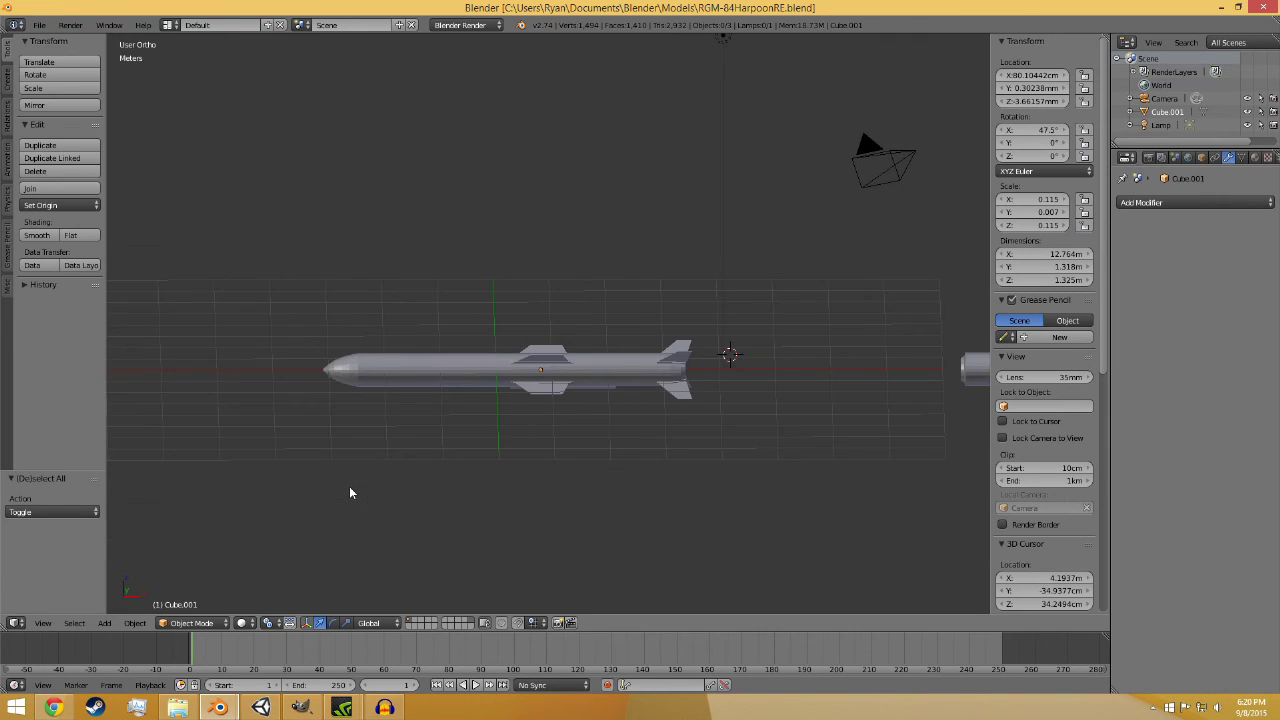
{"action": "scroll", "coordinate": [358, 496], "scroll_direction": "up", "scroll_amount": 3}
{"action": "scroll", "coordinate": [389, 497], "scroll_direction": "down", "scroll_amount": 2}
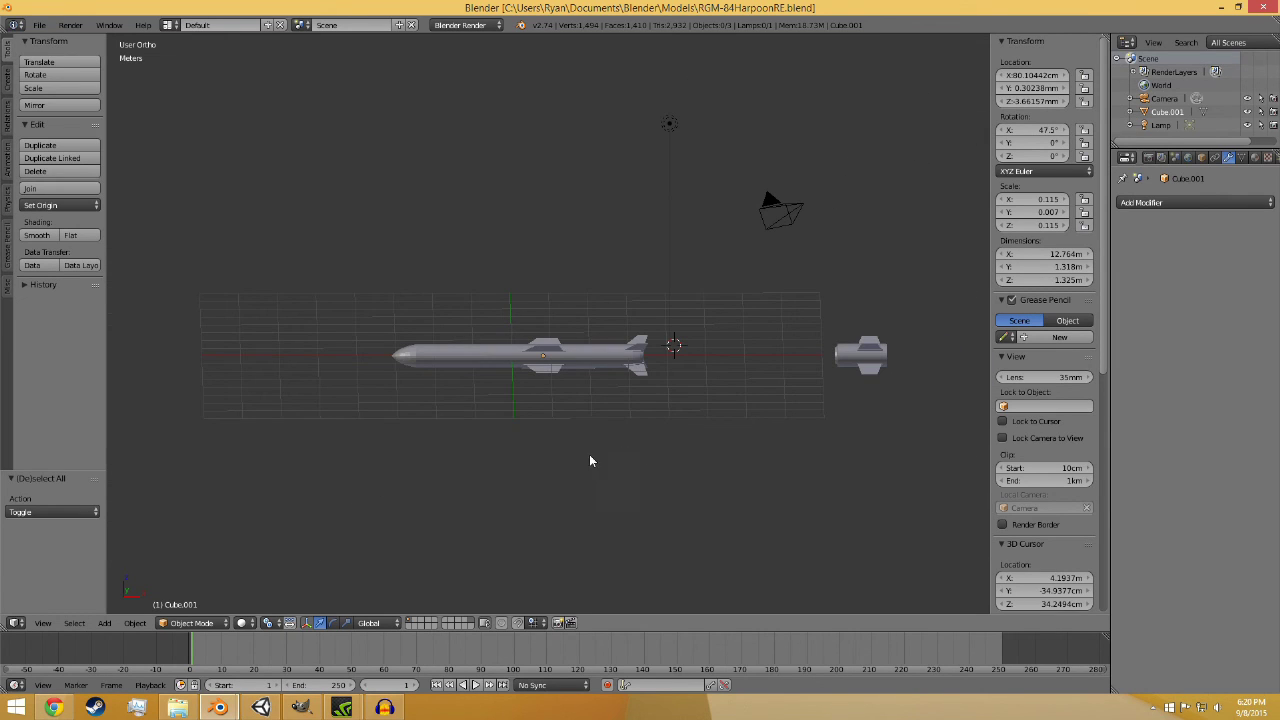